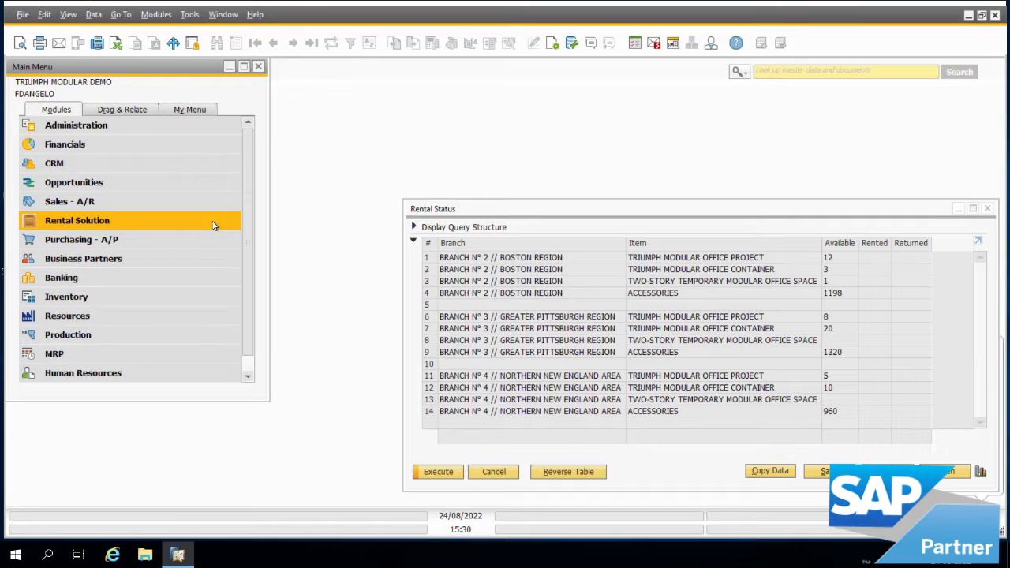
Step: Open the Rental Solution's Branch Configuration and name the new branch Location 1
click(212, 226)
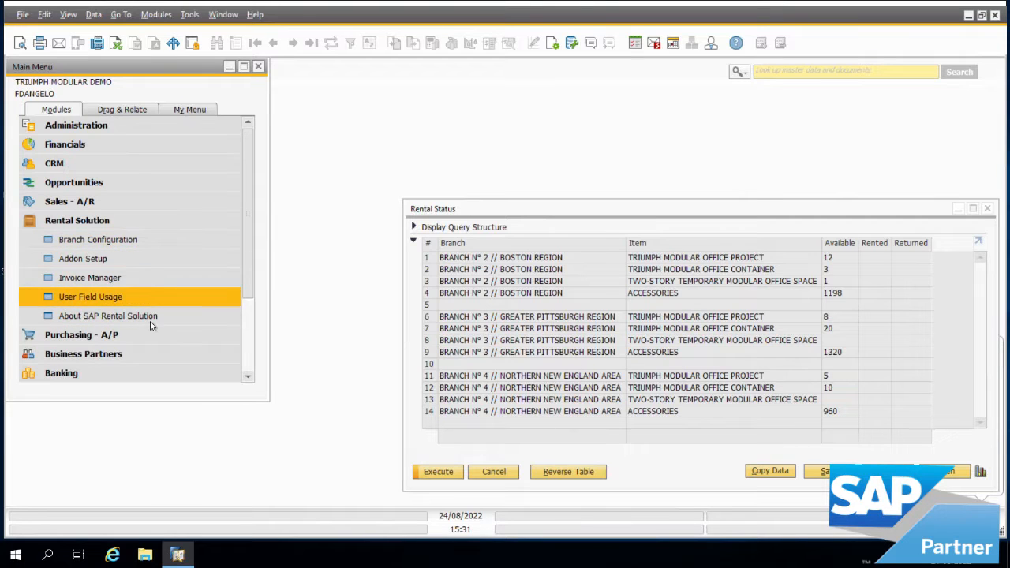
click(151, 239)
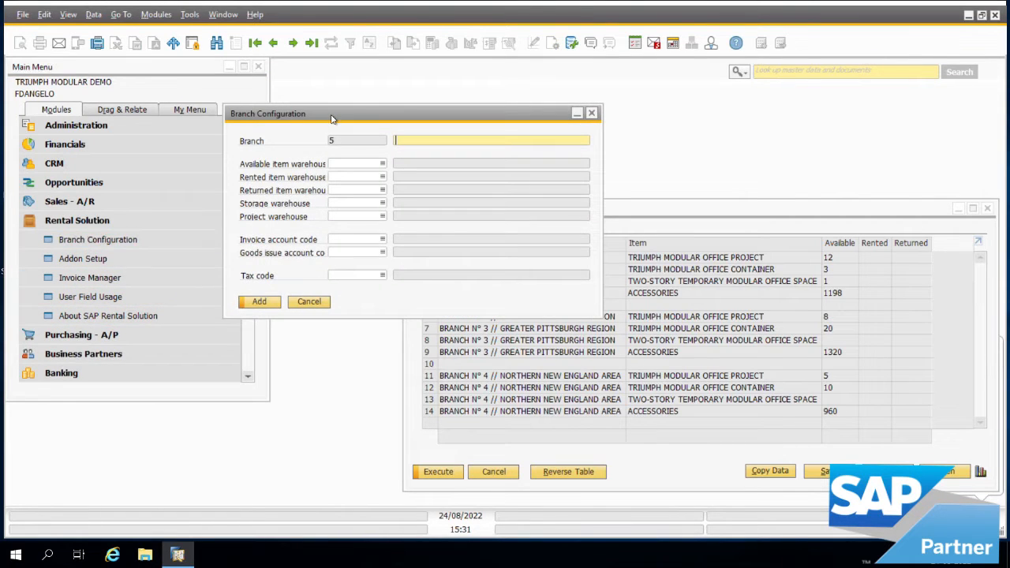
drag(334, 118, 355, 140)
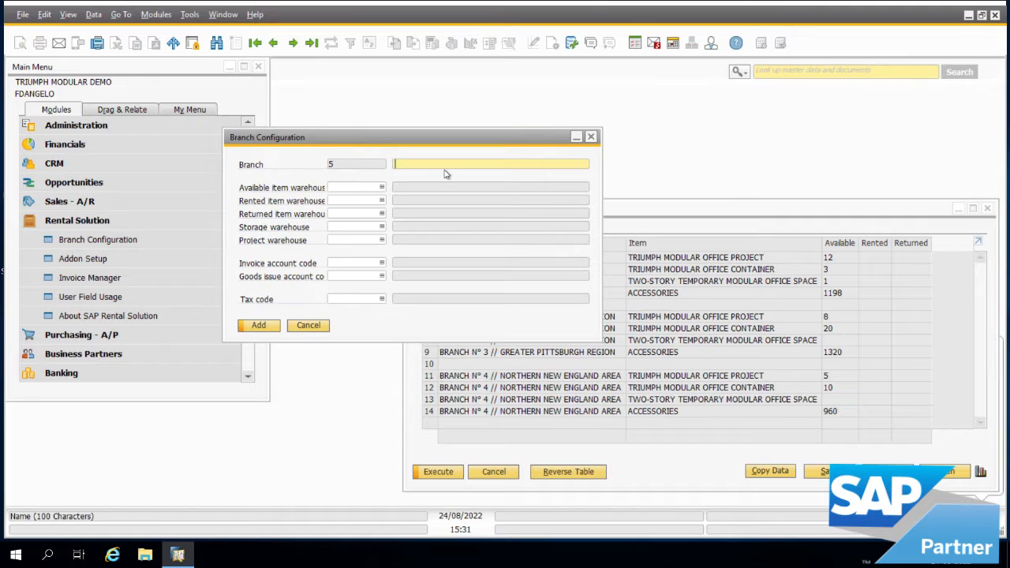
text(Location 1)
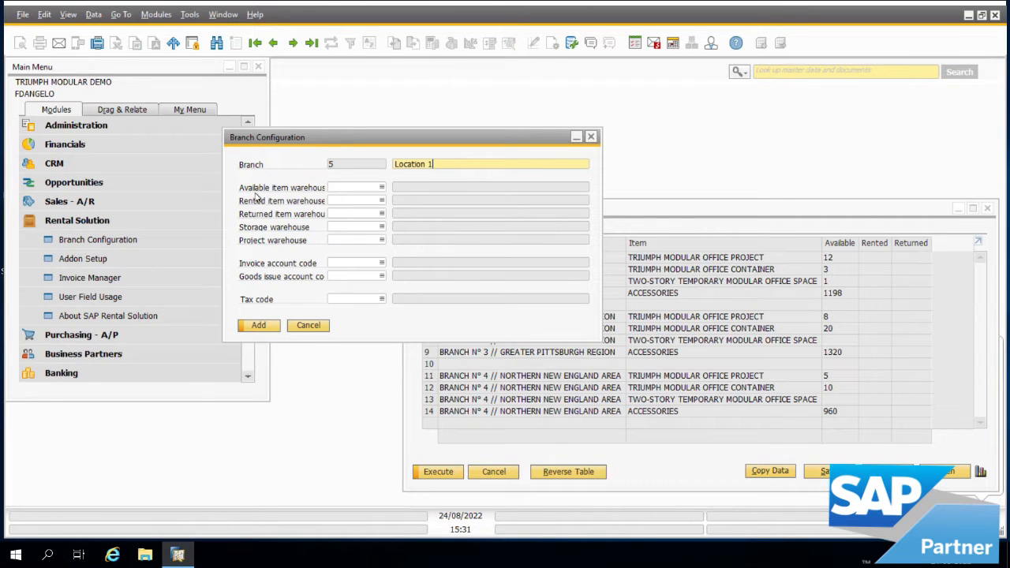
Step: Set the branch's available item warehouse to TM_BB_AV, TM Boston Branch - Available Items
click(363, 189)
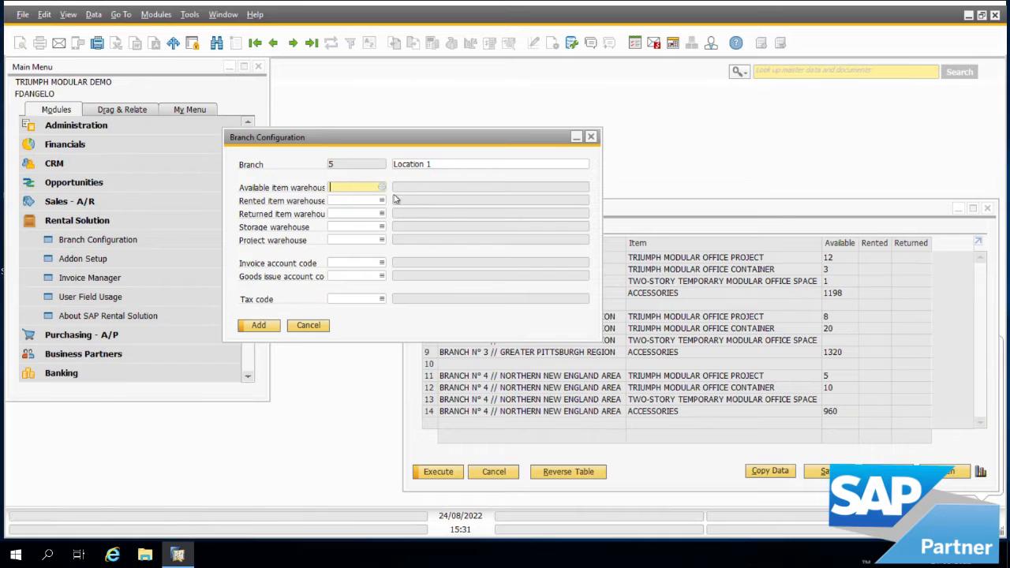
click(382, 188)
drag(769, 178, 772, 351)
click(580, 259)
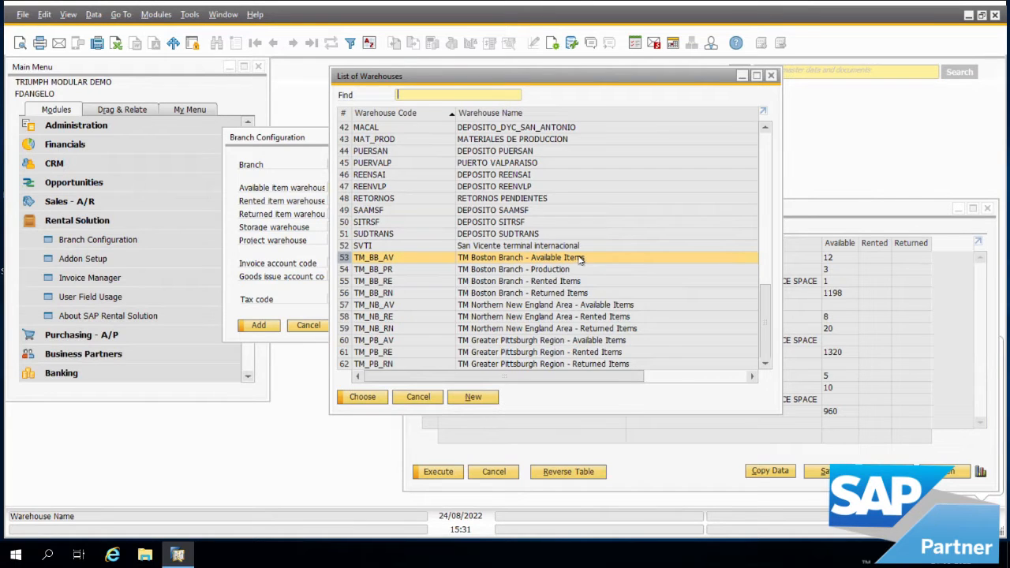
double_click(580, 259)
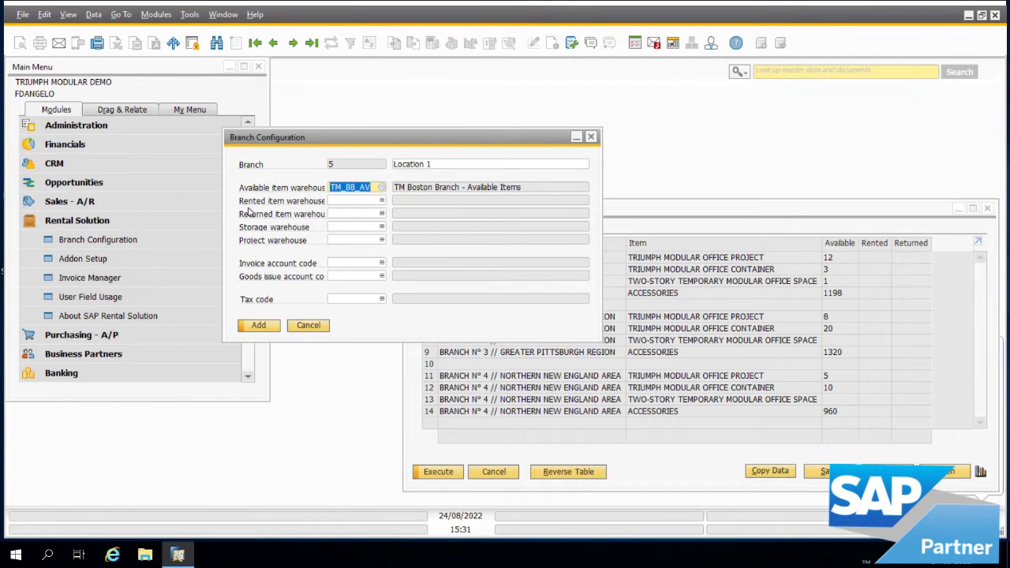
Step: Set the branch's rented item warehouse to TM_BB_RE, TM Boston Branch - Rented Items
click(384, 200)
click(386, 204)
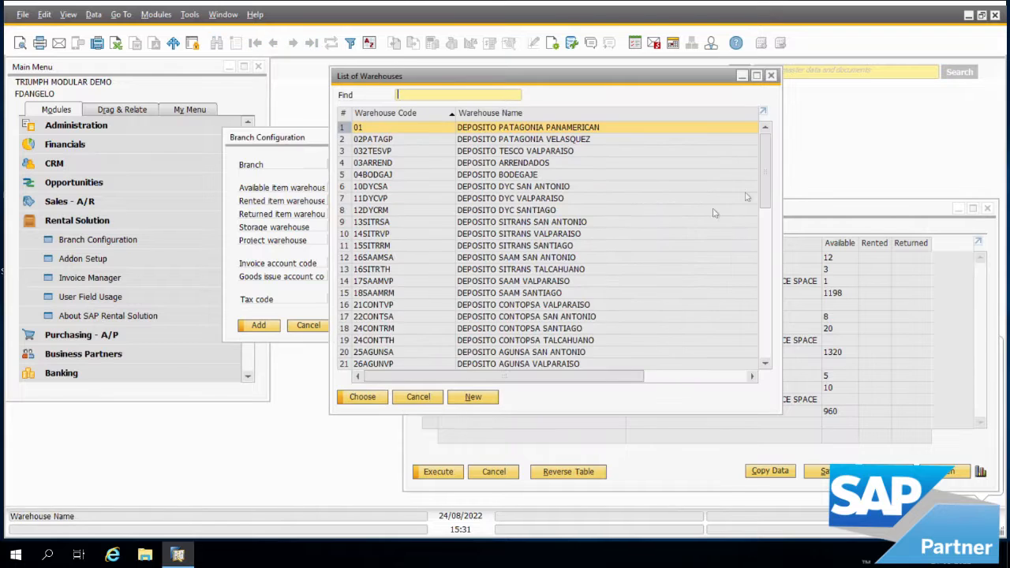
scroll(645, 305, down, 10)
click(547, 282)
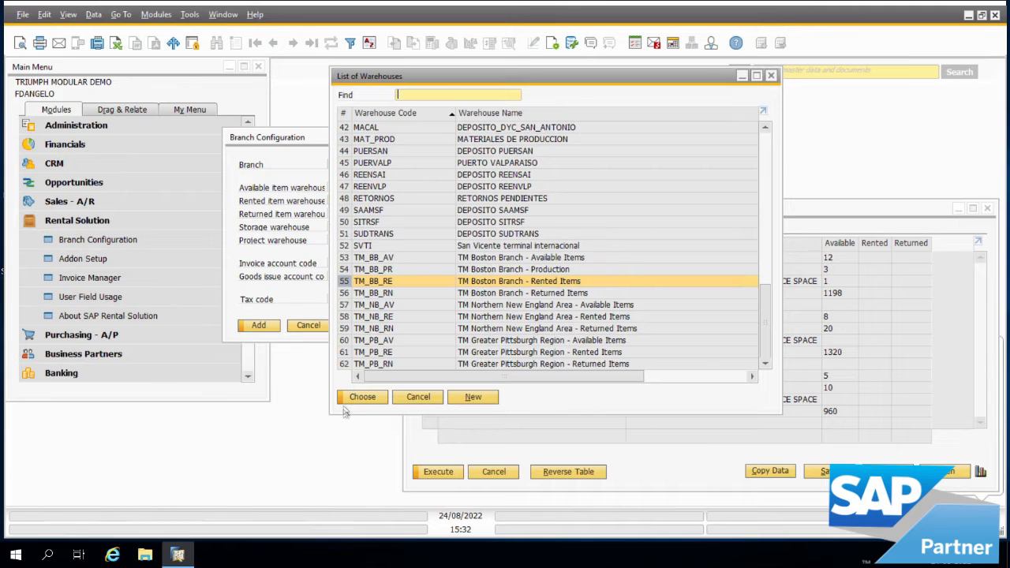
click(368, 398)
Step: Set the branch's returned item warehouse to TM_BB_RN, TM Boston Branch - Returned Items
click(366, 218)
click(382, 214)
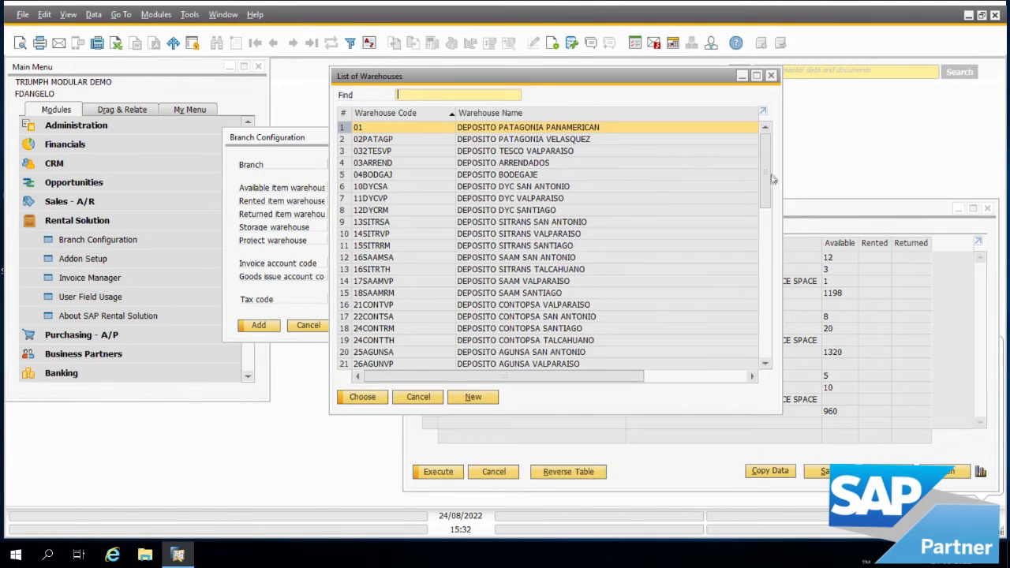
scroll(572, 231, down, 14)
click(516, 294)
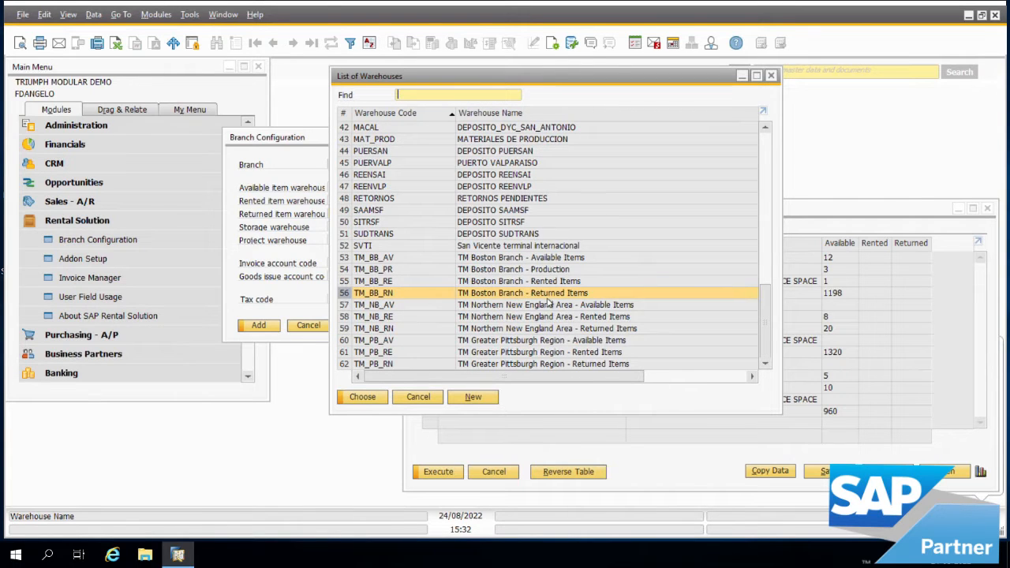
click(374, 400)
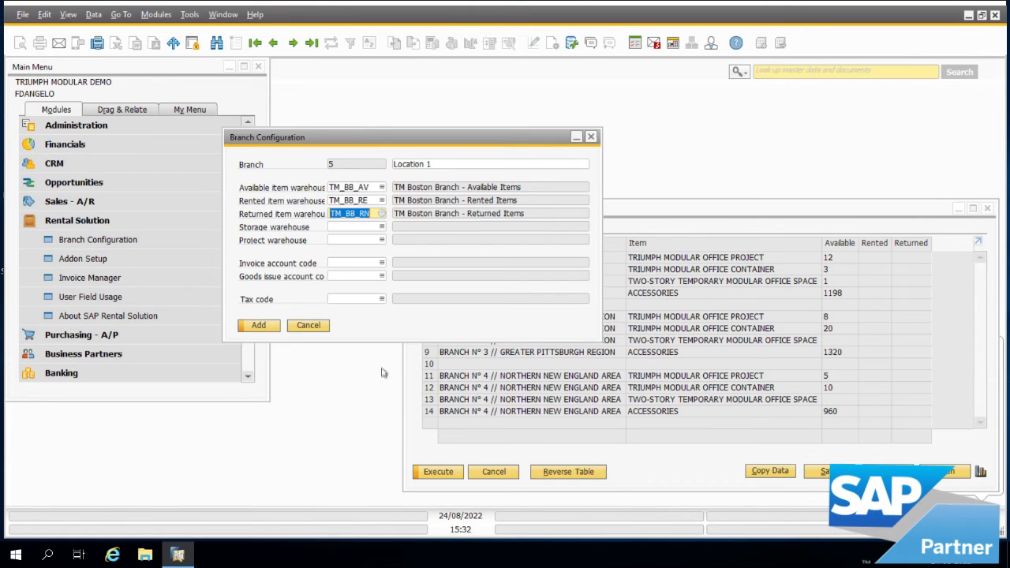
click(369, 189)
click(367, 201)
click(365, 216)
click(365, 188)
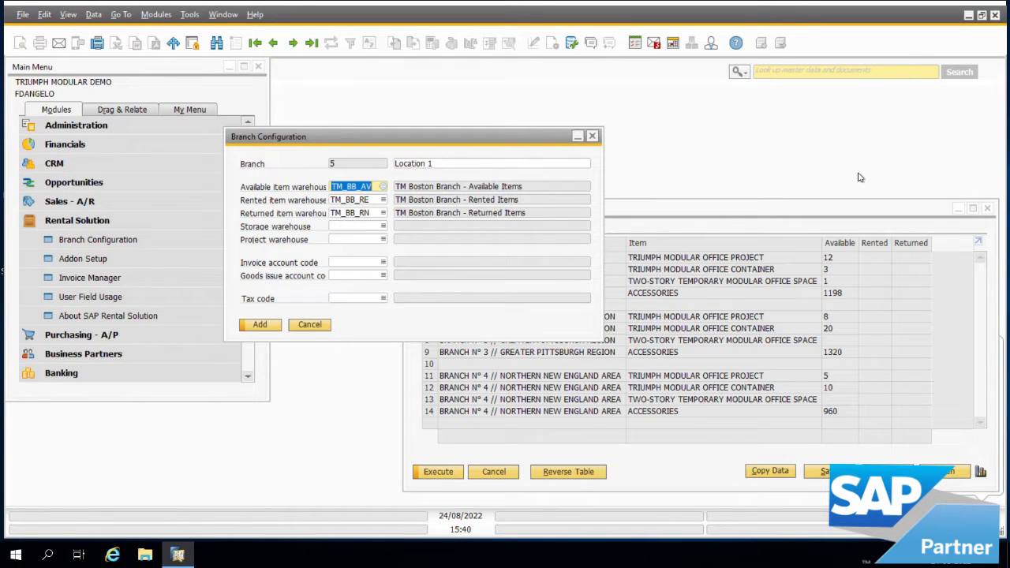
click(357, 201)
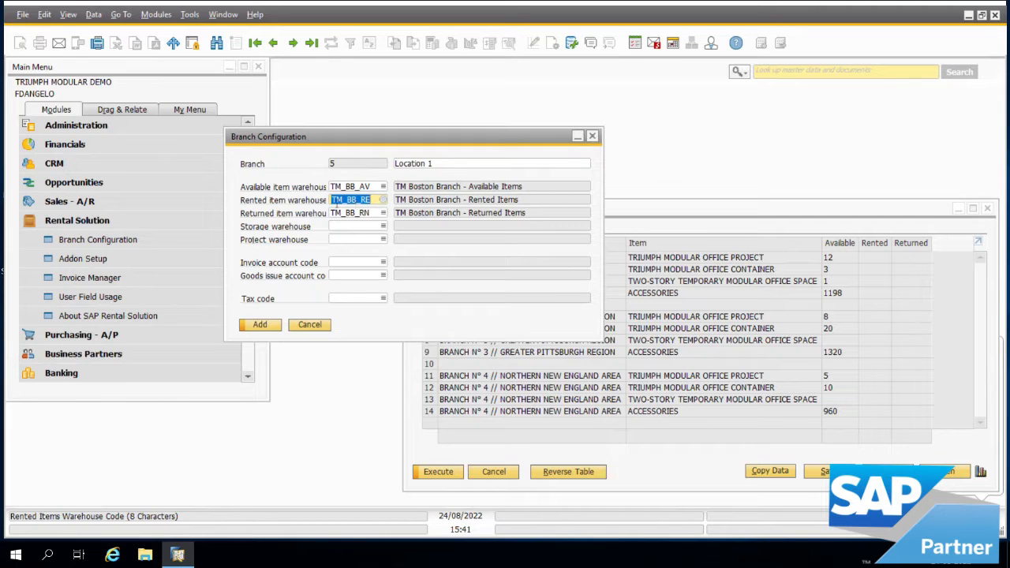
click(339, 213)
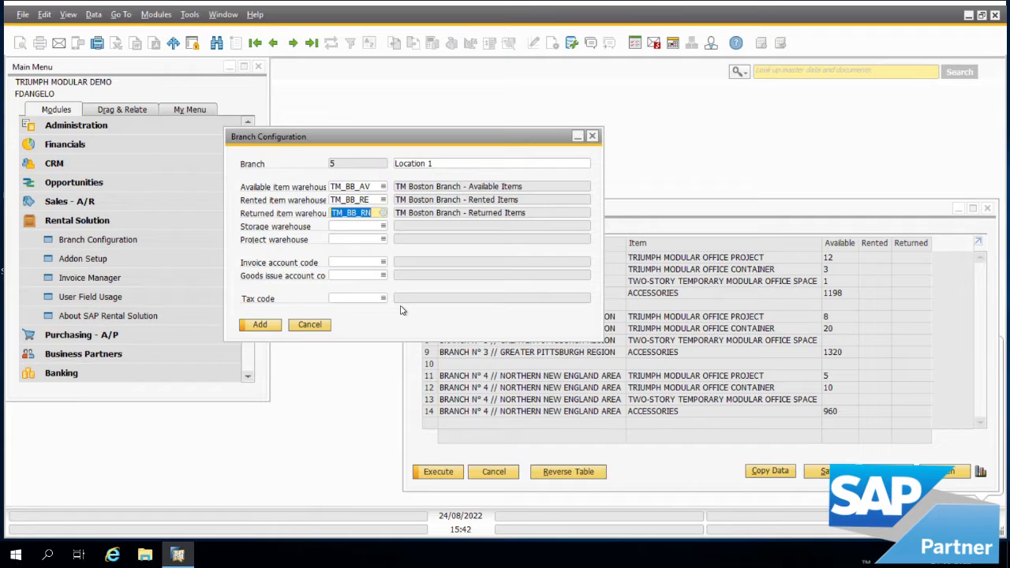
click(361, 189)
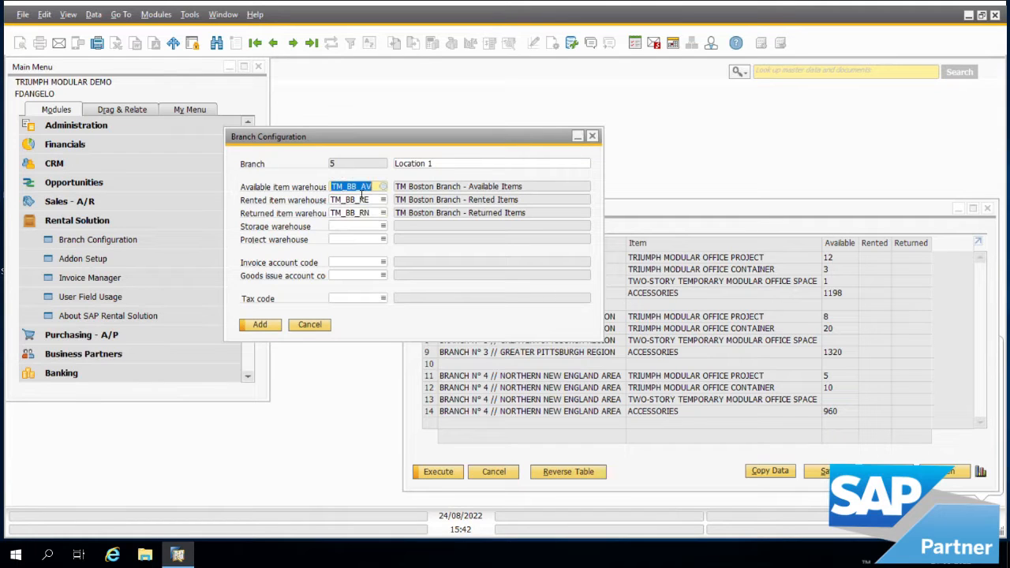
click(366, 264)
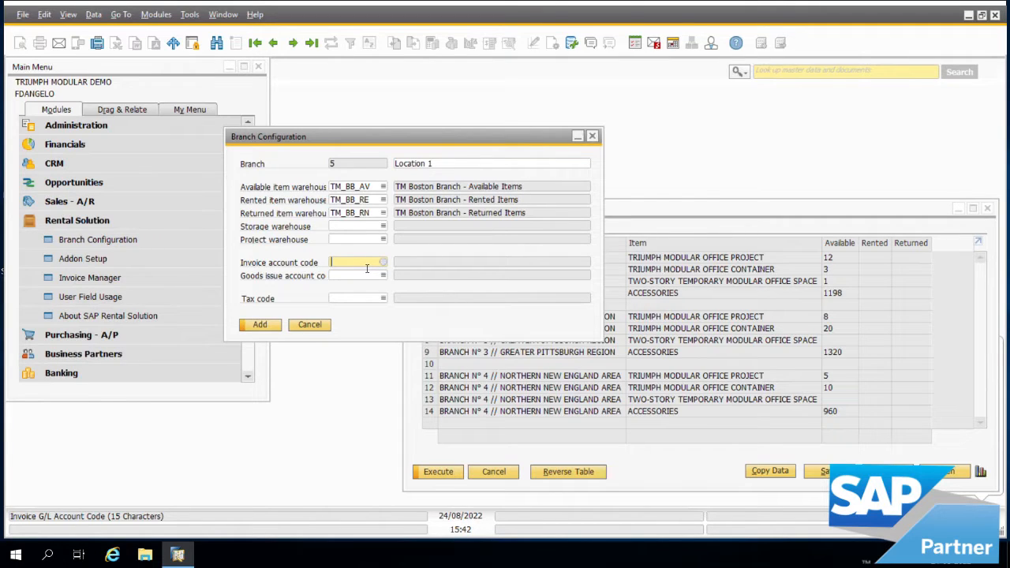
click(365, 277)
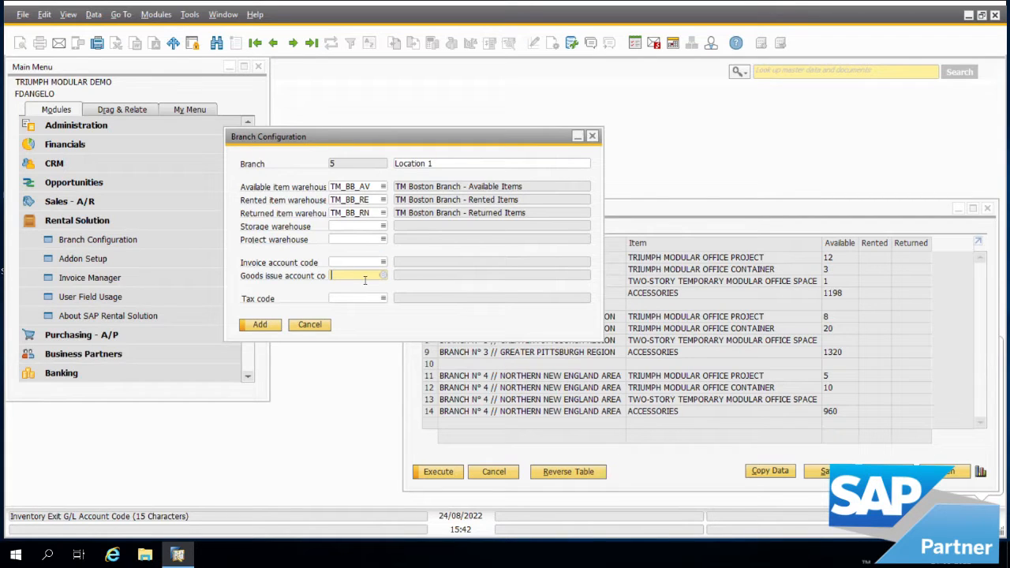
Step: Choose the Agua account from the list of accounts as the branch's invoice account code
click(373, 263)
click(384, 262)
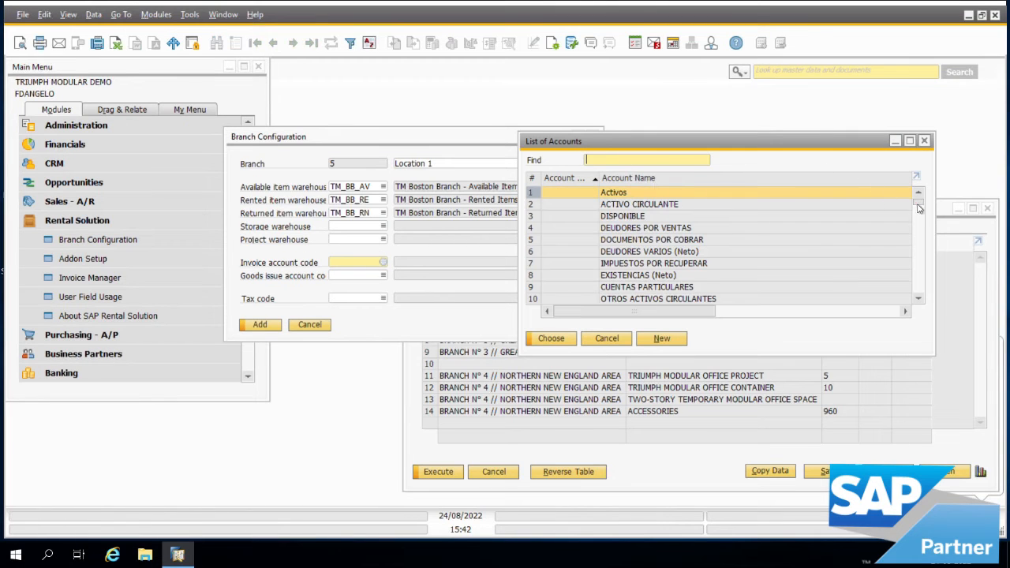
scroll(916, 205, down, 9)
drag(919, 207, 918, 273)
click(620, 287)
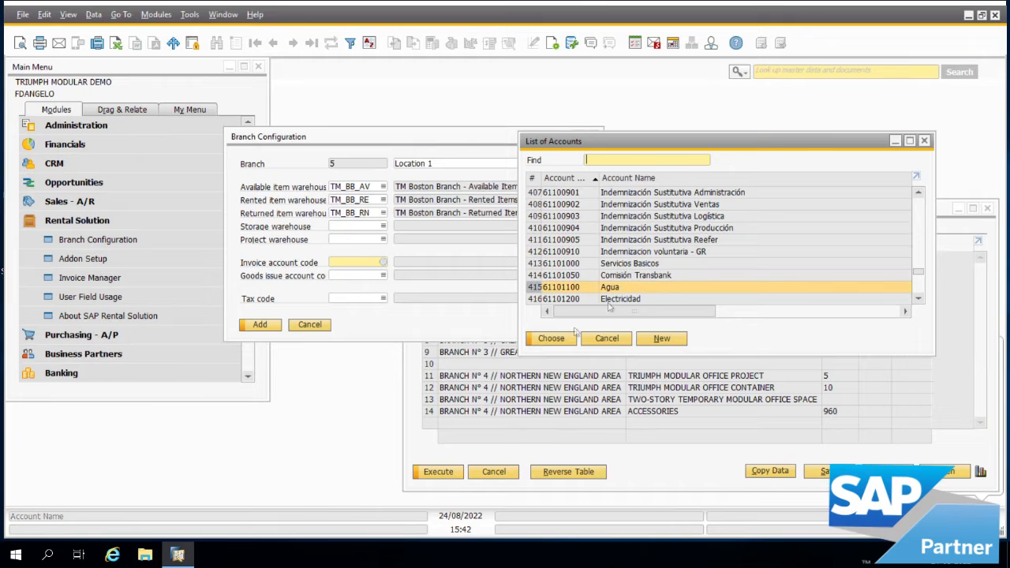
click(559, 340)
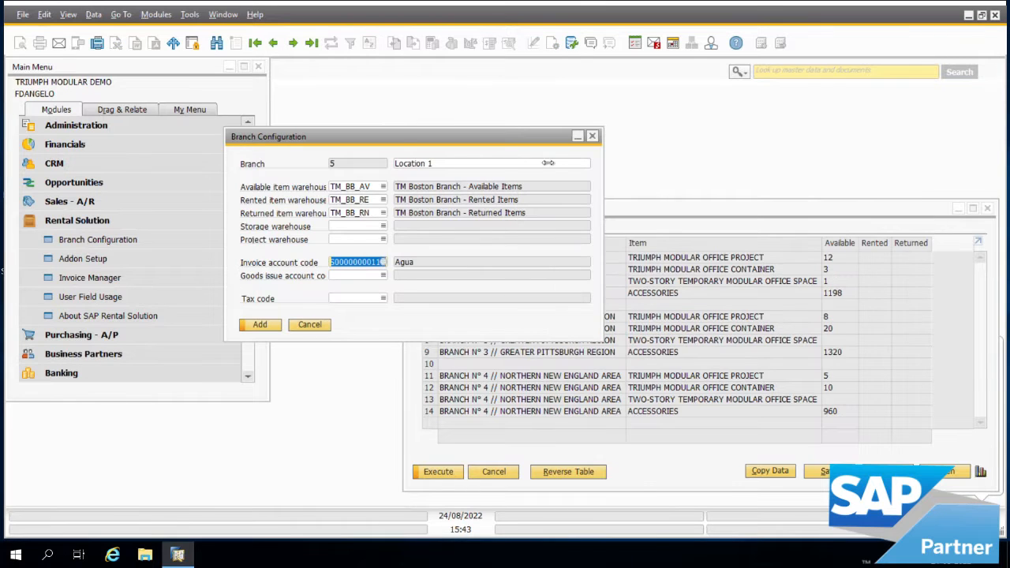
Step: Choose the Bonos account from the list of accounts as the branch's goods issue account code
click(352, 276)
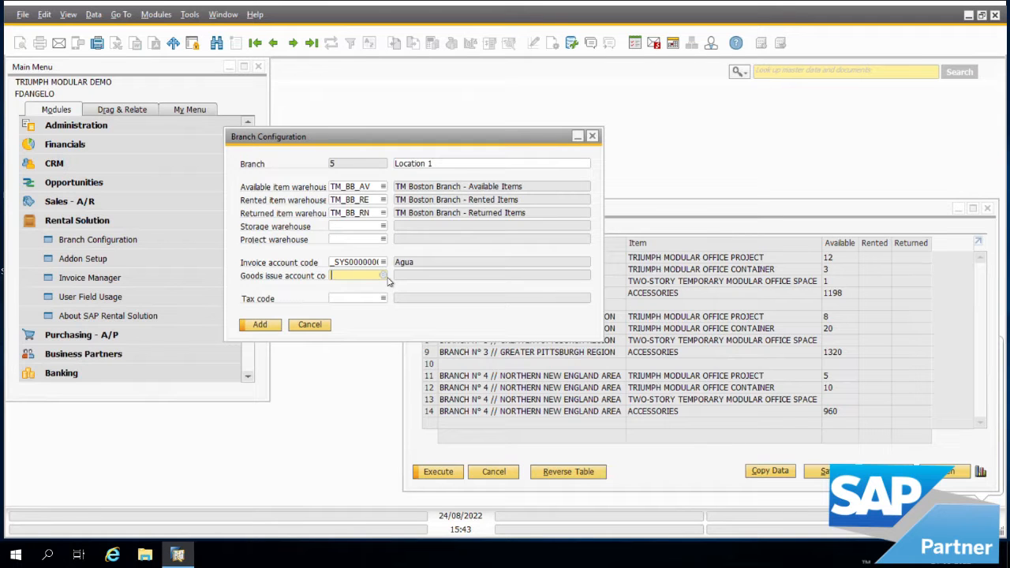
click(384, 276)
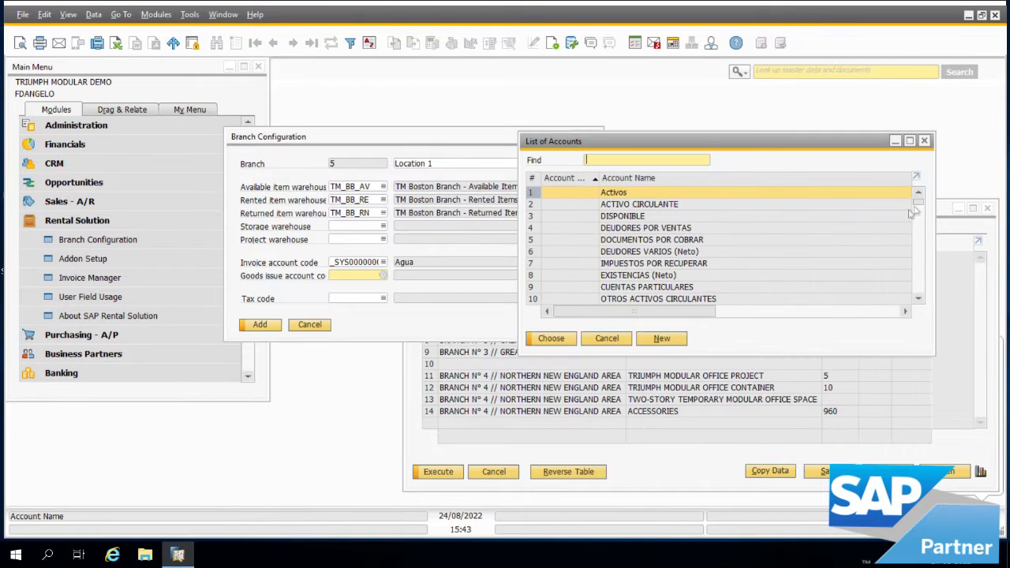
drag(918, 208, 916, 263)
click(613, 276)
click(550, 338)
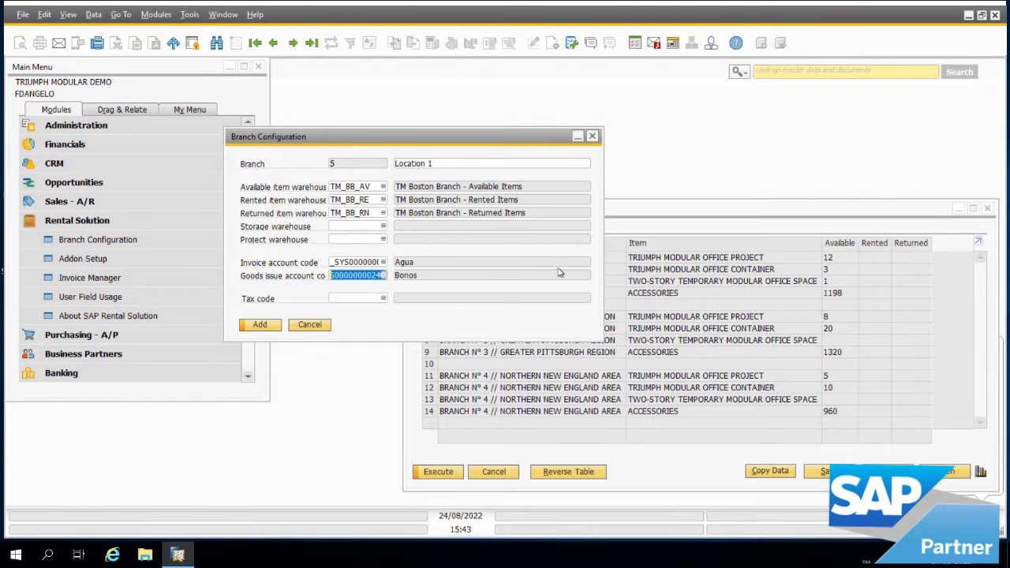
Step: Set the tax code to IVA (IVA Débito y Crédito Fiscal) and add the Location 1 branch
click(352, 295)
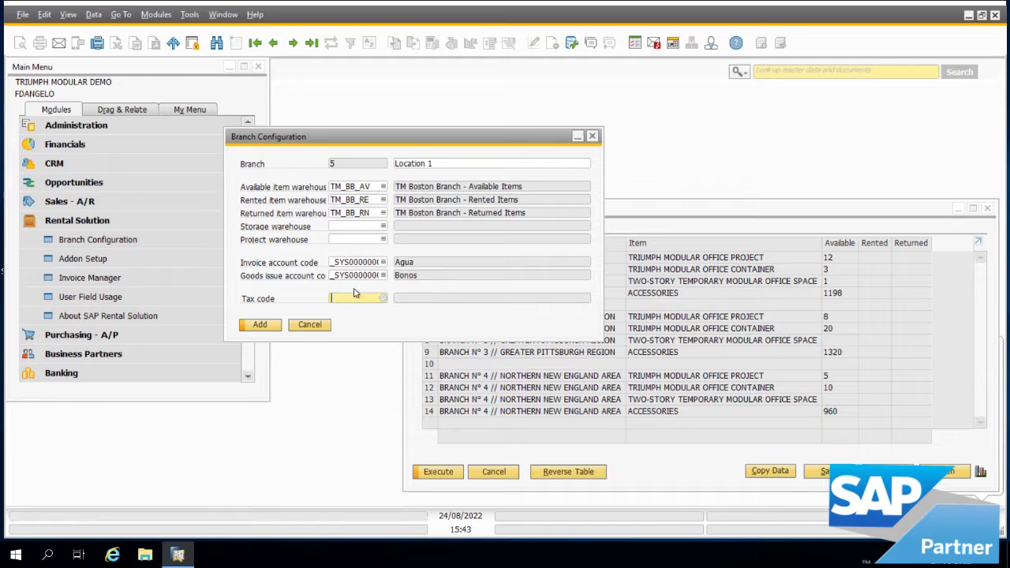
click(383, 299)
double_click(560, 72)
drag(575, 216, 566, 108)
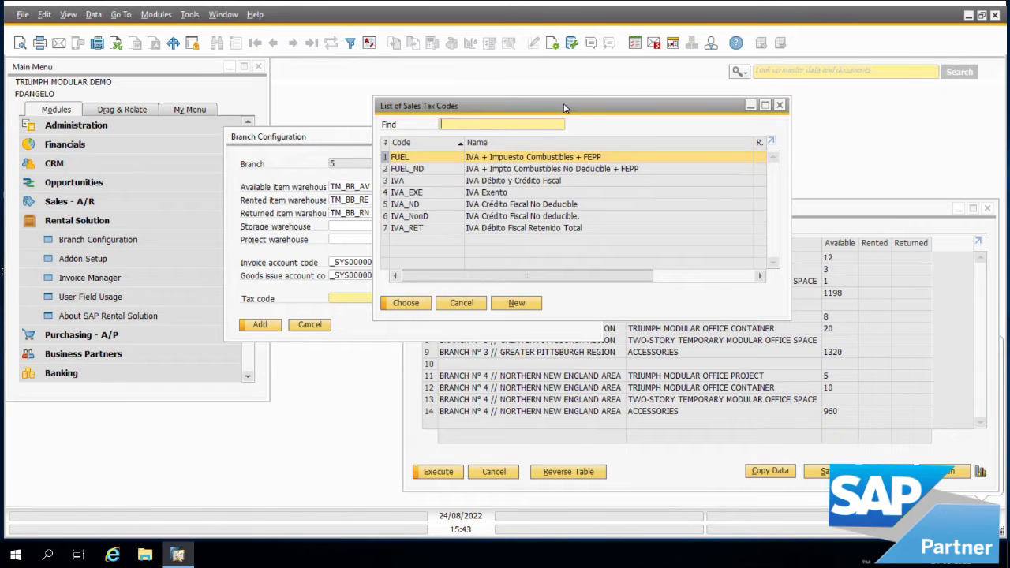
click(493, 181)
click(416, 306)
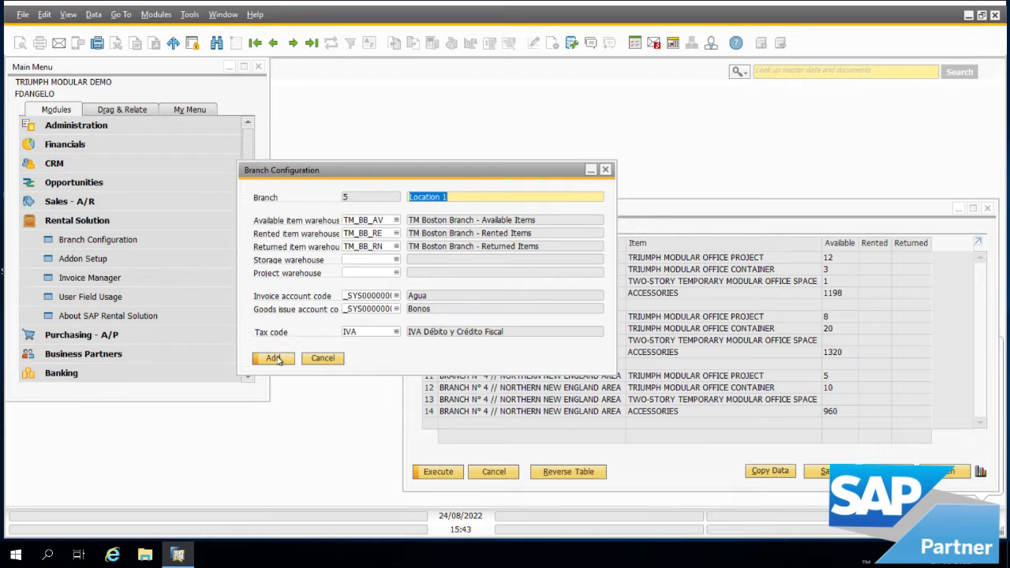
click(276, 361)
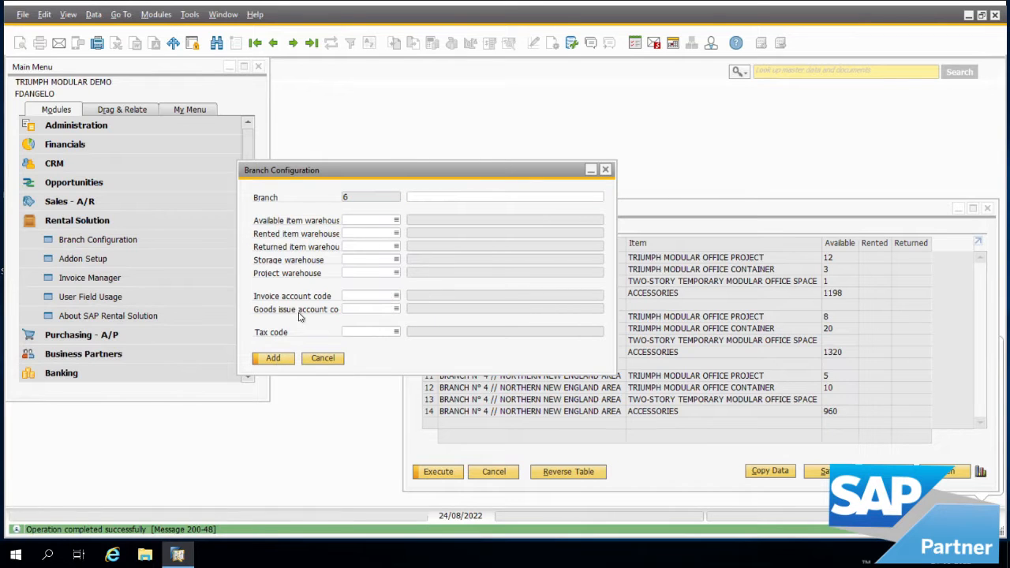
Step: Browse backwards through the saved branch records and examine each branch's warehouses, account codes and tax code
click(274, 43)
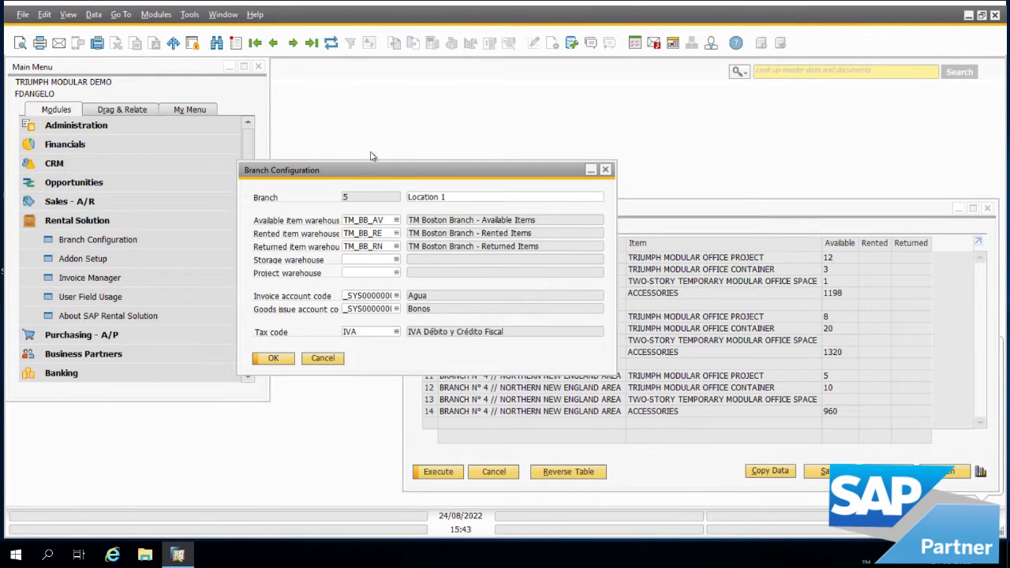
drag(377, 176, 369, 139)
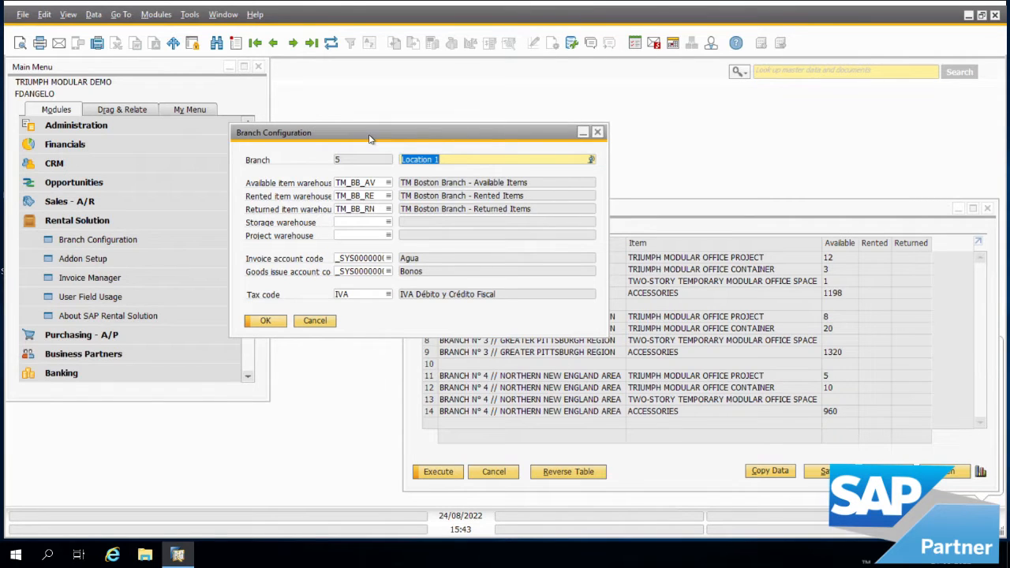
click(274, 44)
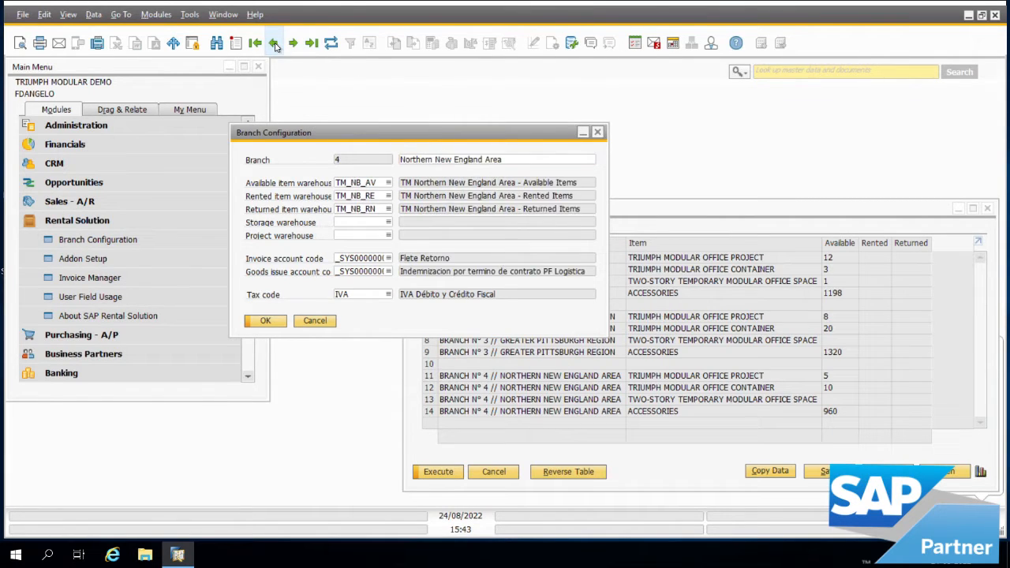
click(274, 43)
click(274, 43)
click(274, 43)
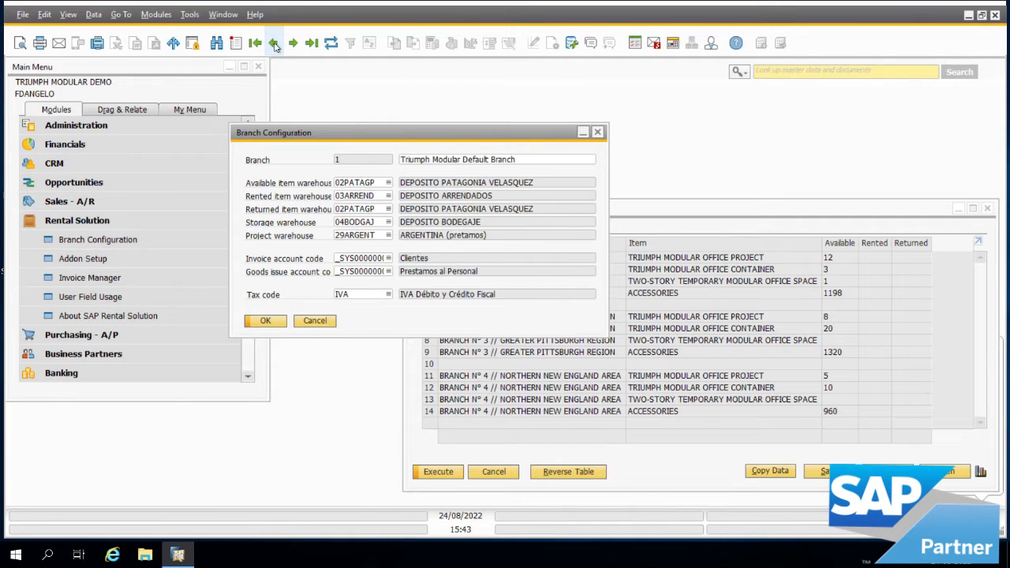
click(274, 43)
click(274, 44)
click(274, 44)
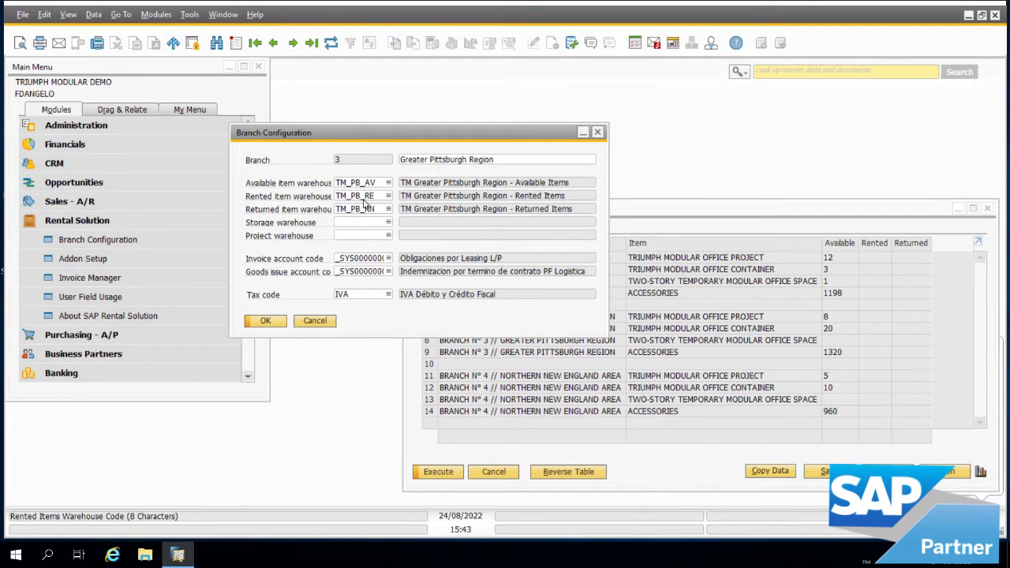
click(276, 46)
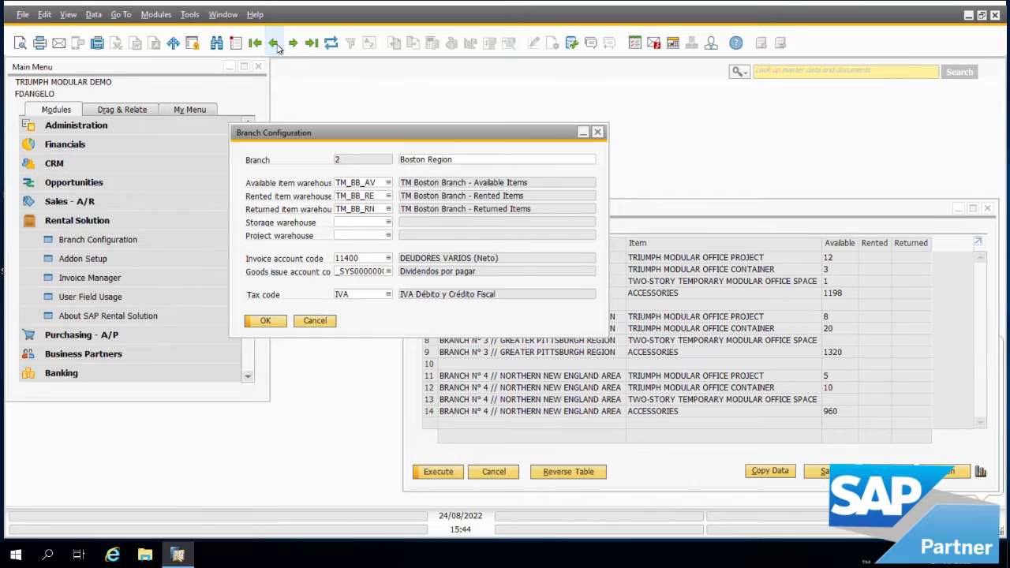
click(275, 45)
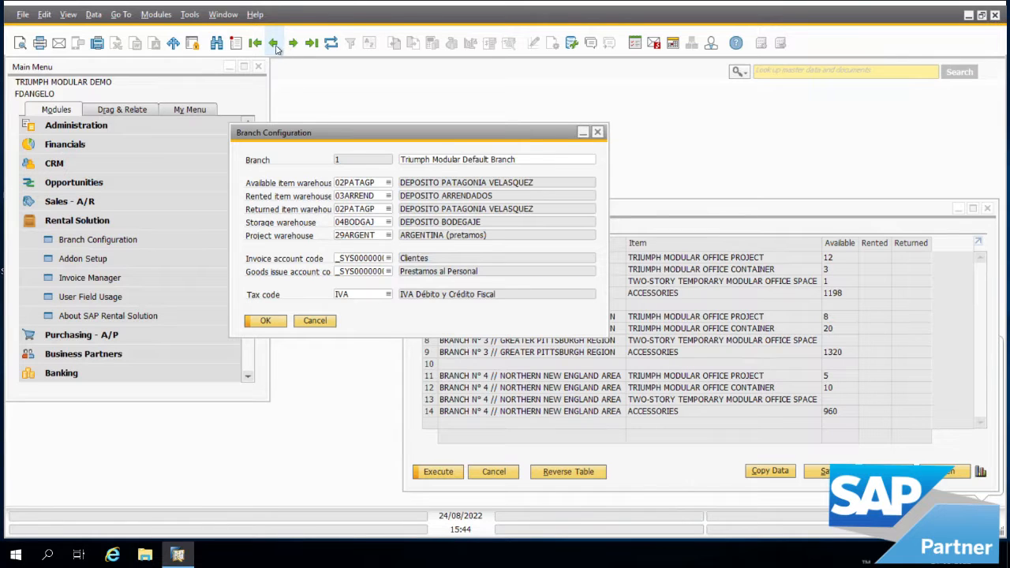
Step: Close the branch configuration and open a new sales quotation in the Sales - A/R module
click(598, 133)
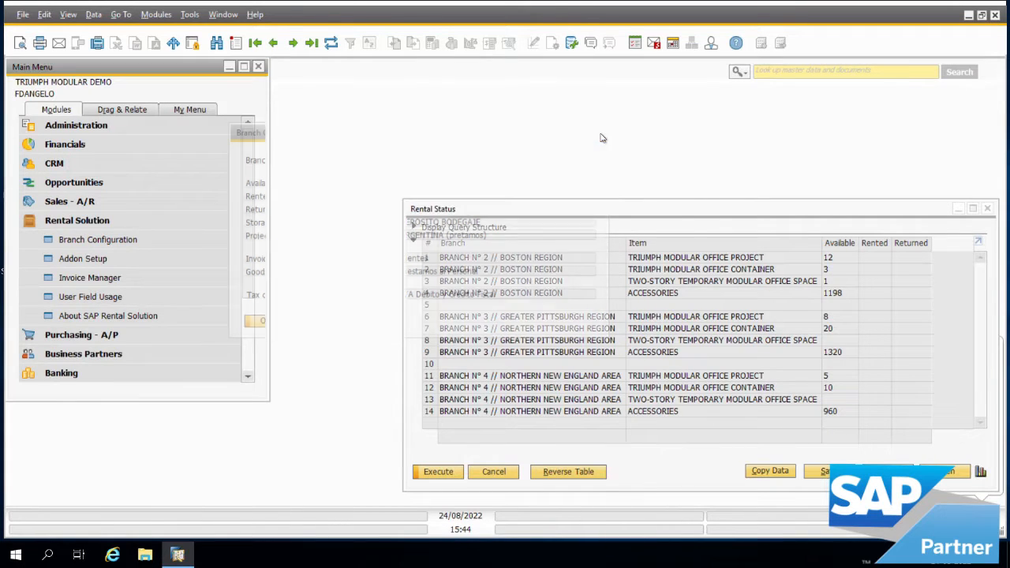
click(164, 221)
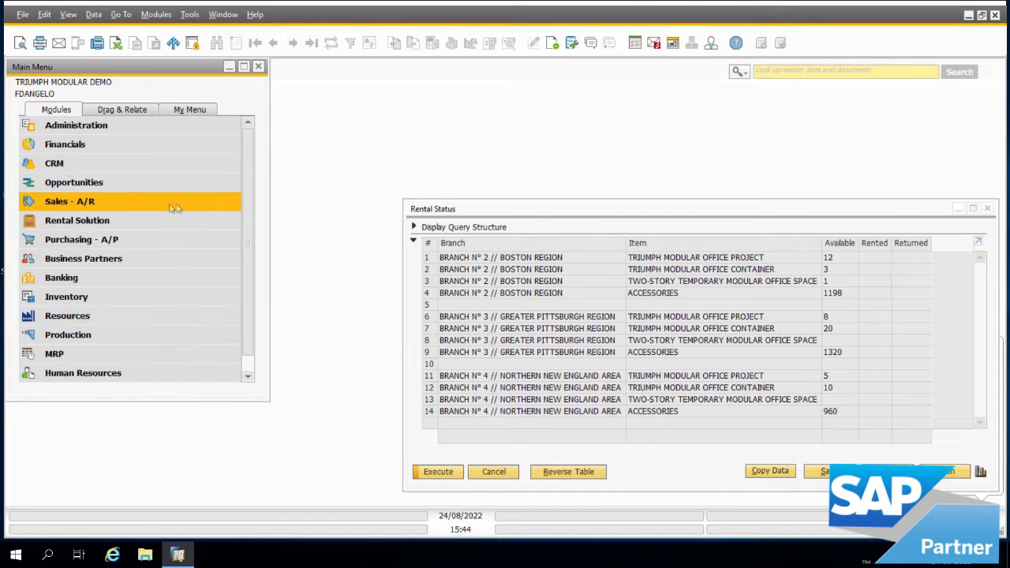
click(169, 204)
drag(249, 219, 138, 207)
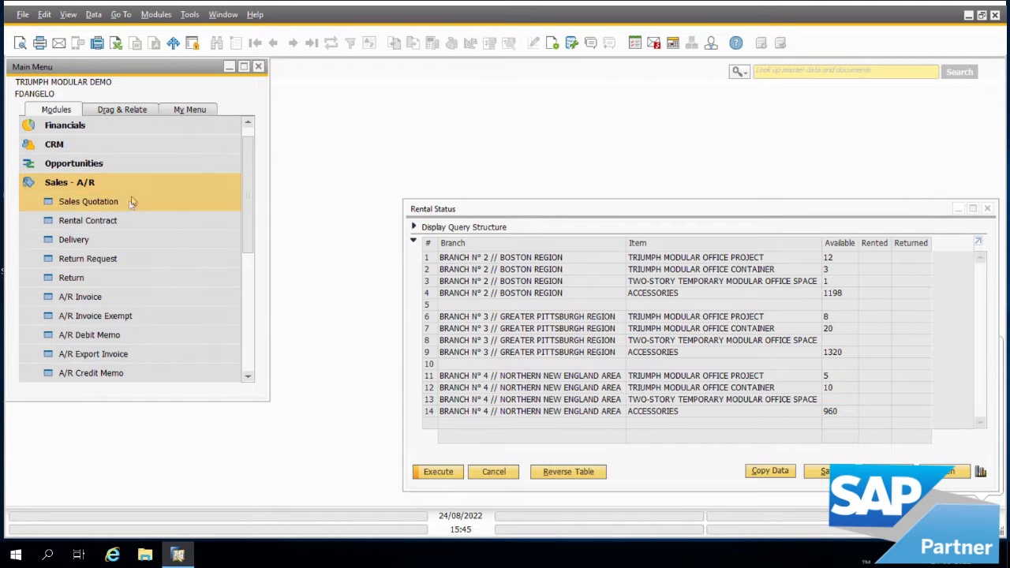
click(129, 203)
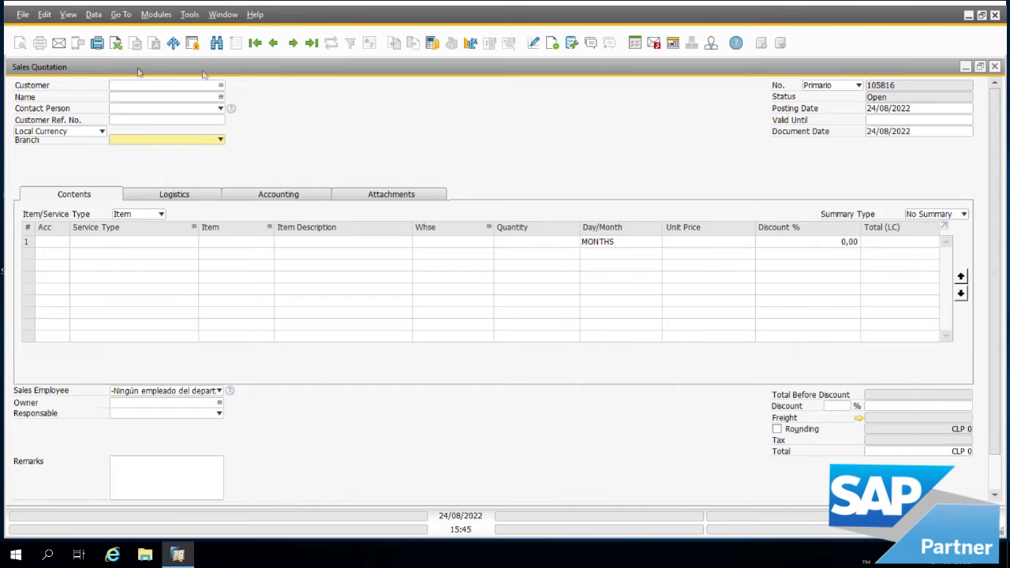
double_click(147, 66)
drag(429, 87, 508, 92)
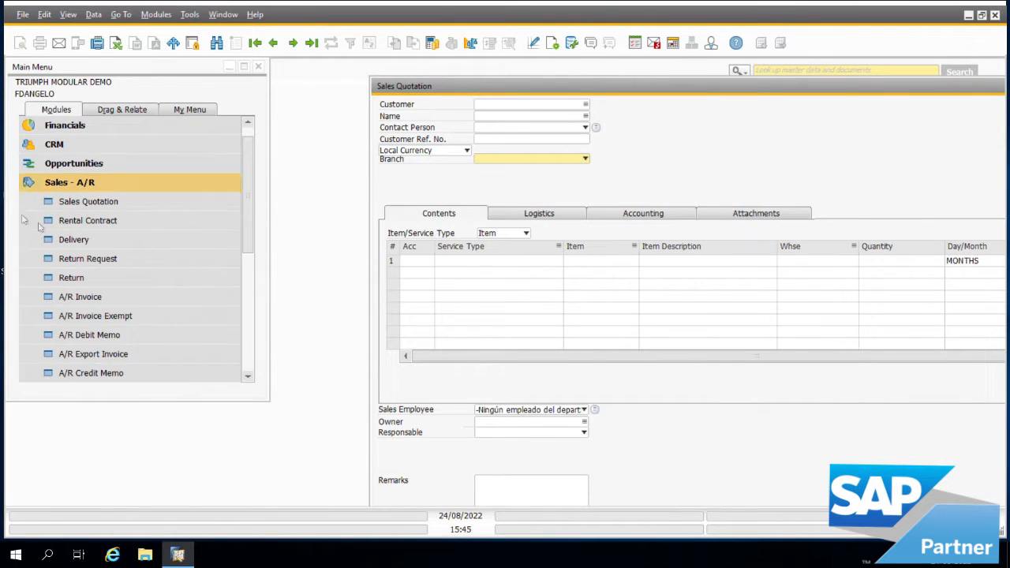
click(80, 231)
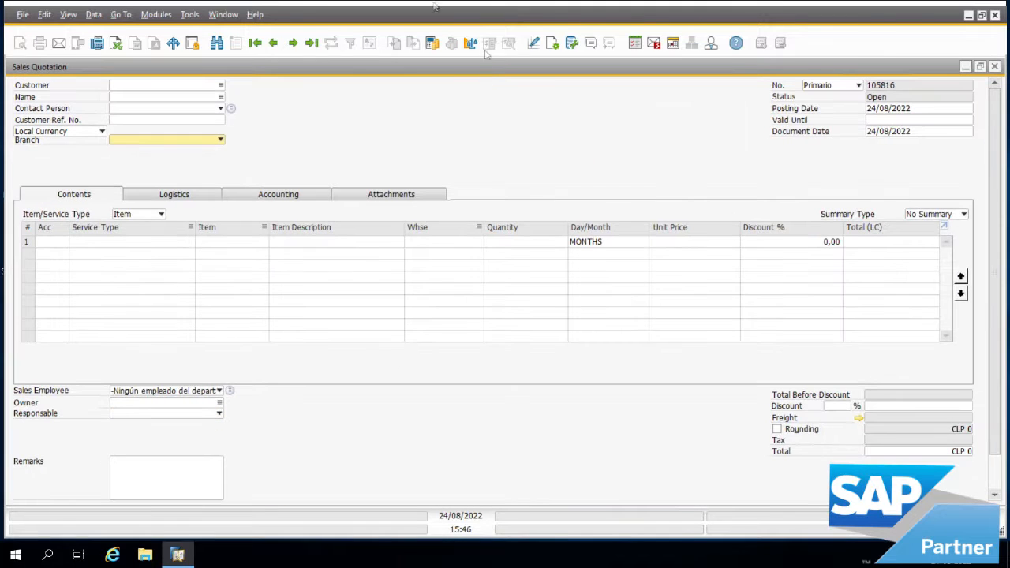
Step: Choose North Andover Public Schools as the quotation's customer and set its branch to Boston Region
click(219, 87)
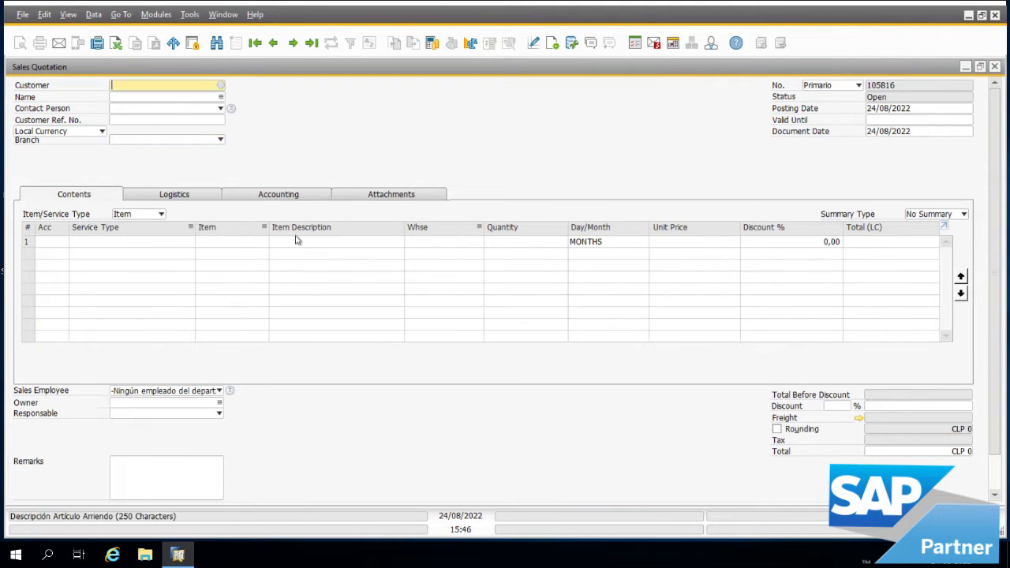
click(221, 87)
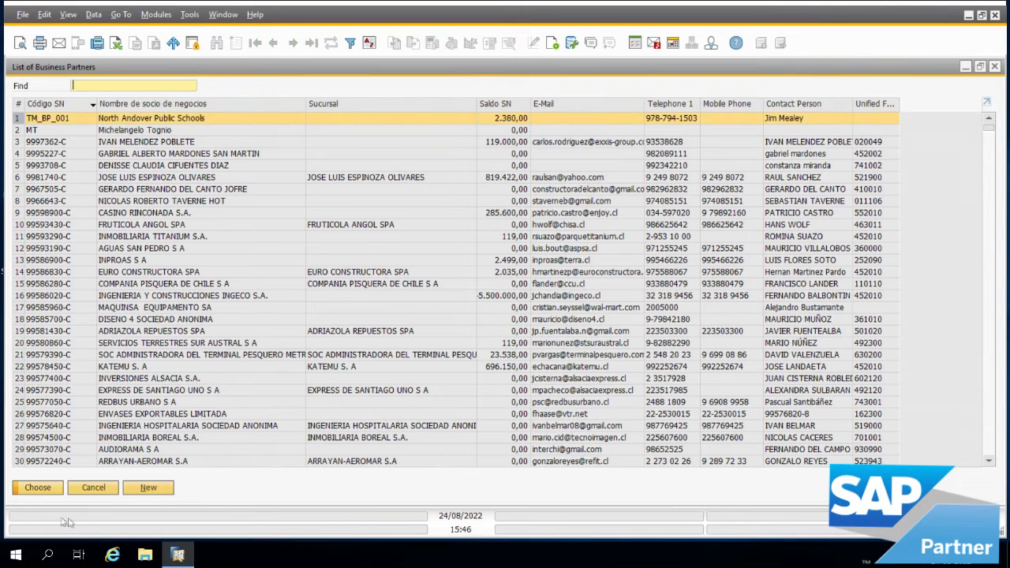
click(38, 488)
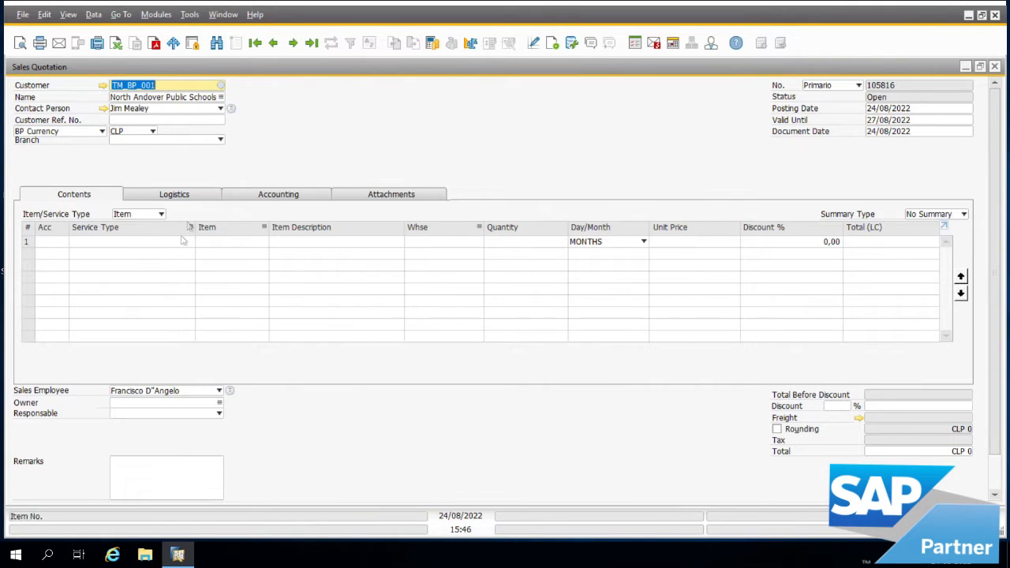
click(219, 140)
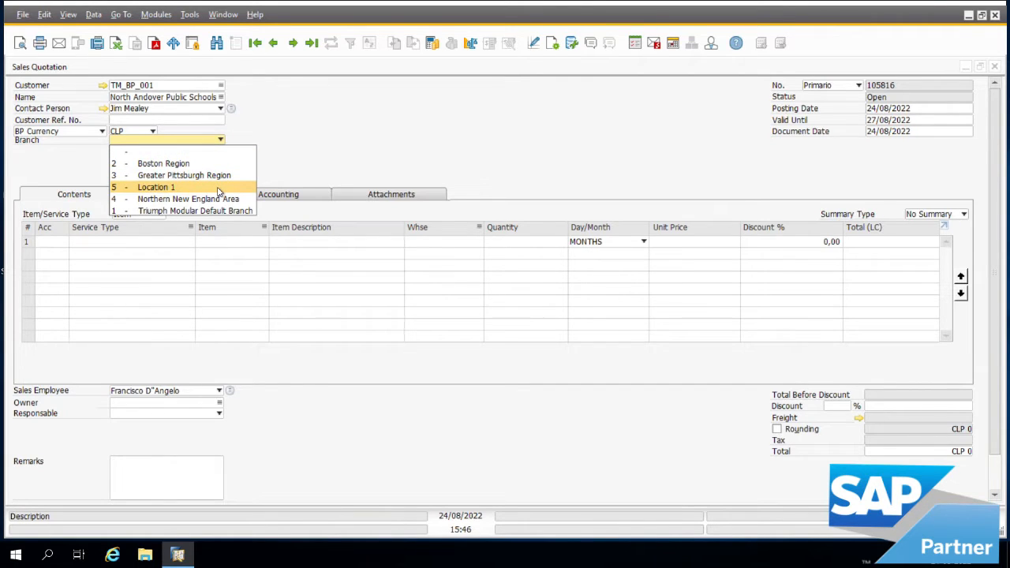
click(146, 164)
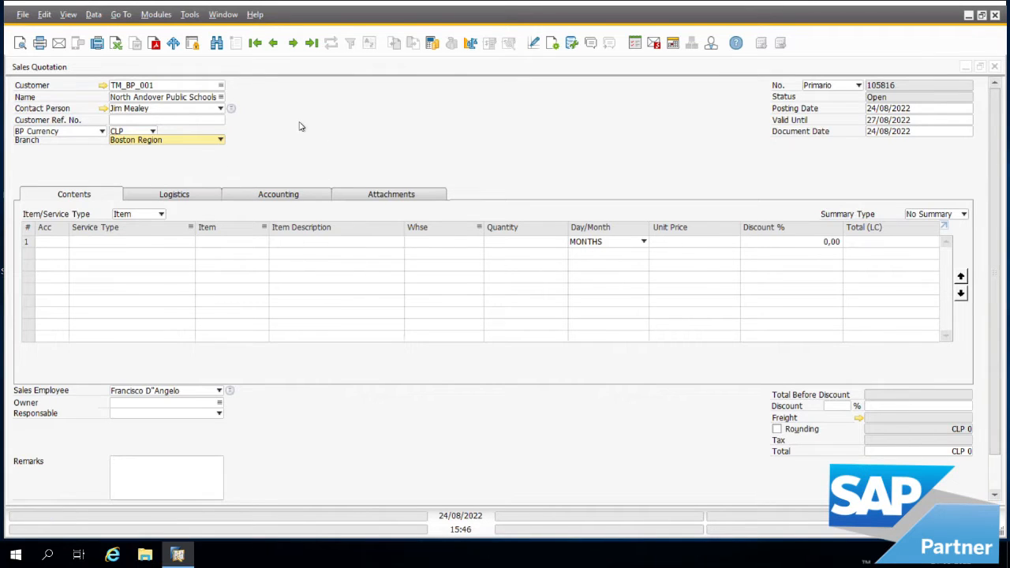
Step: Choose RENTAL from the list of service items as the service type of the first quotation line
click(151, 244)
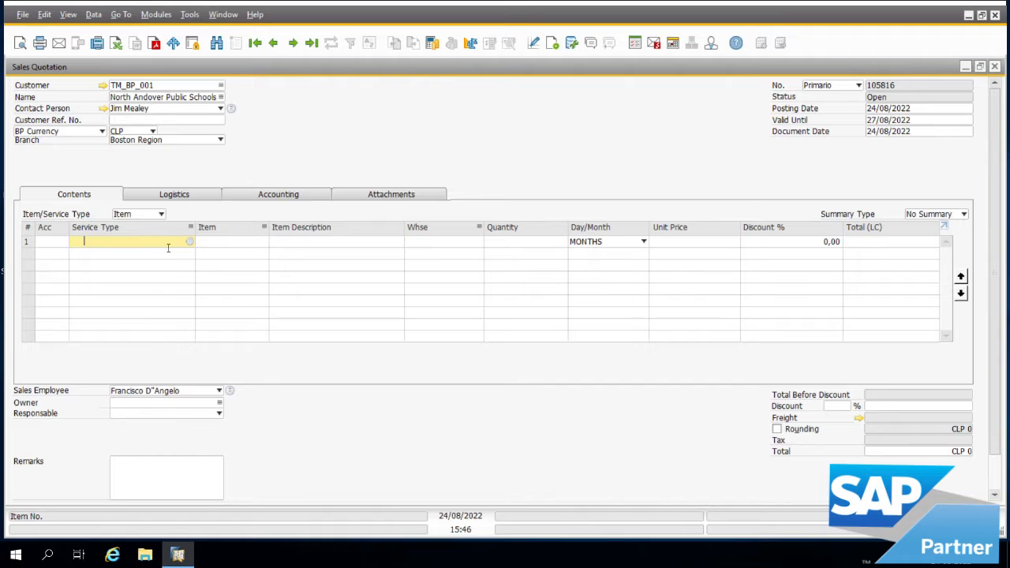
click(190, 242)
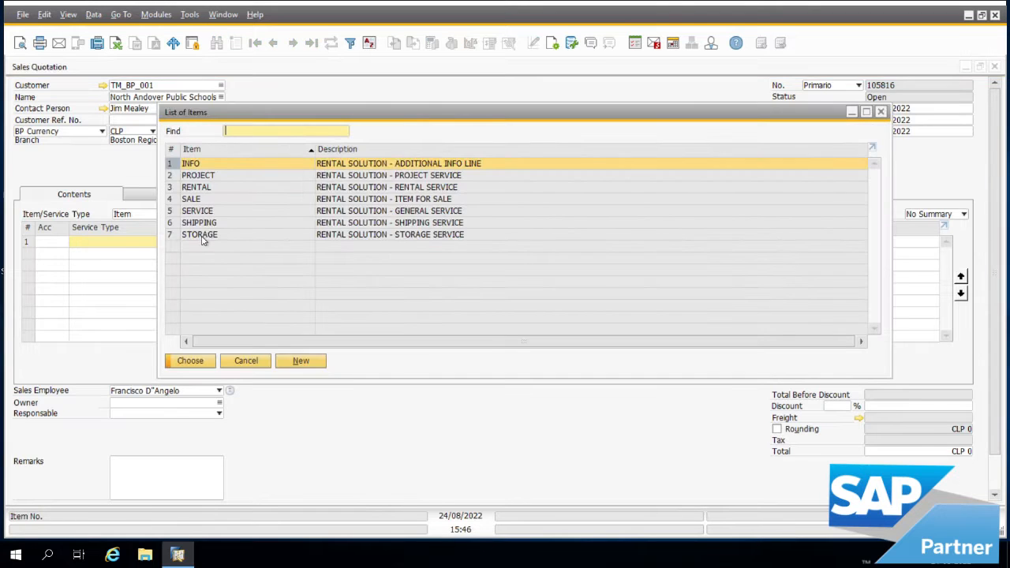
drag(287, 113, 289, 143)
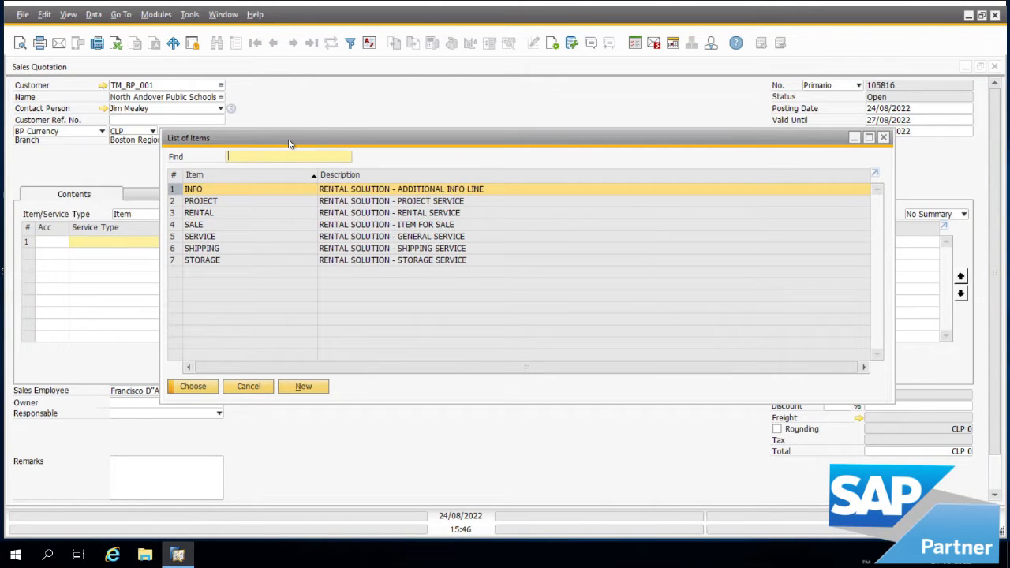
click(228, 215)
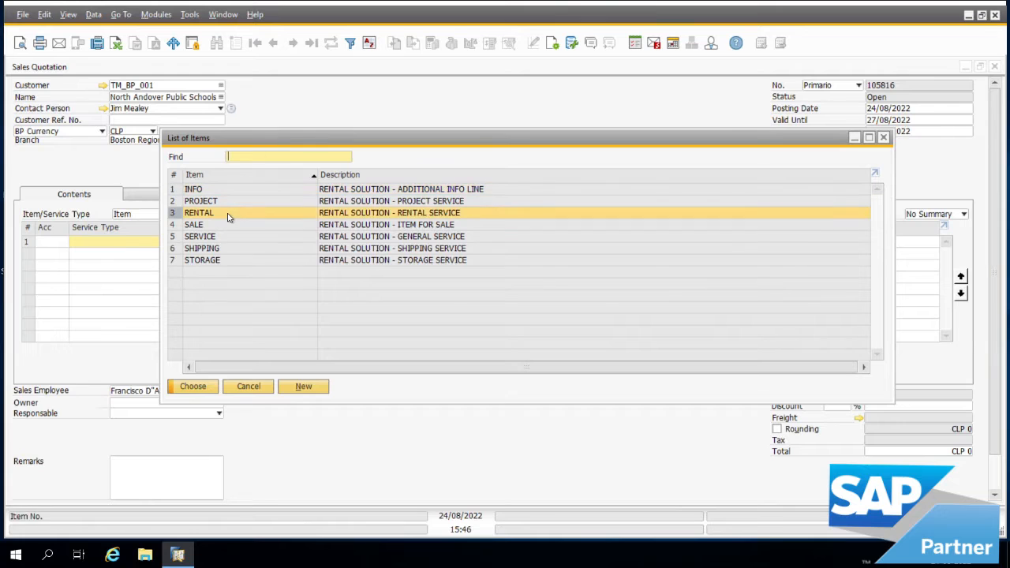
click(221, 225)
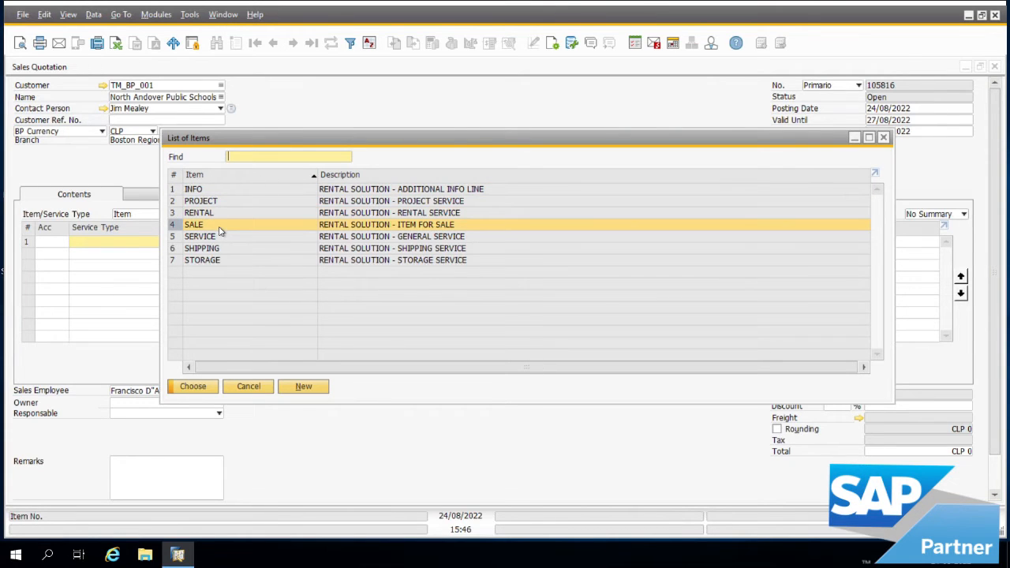
click(234, 257)
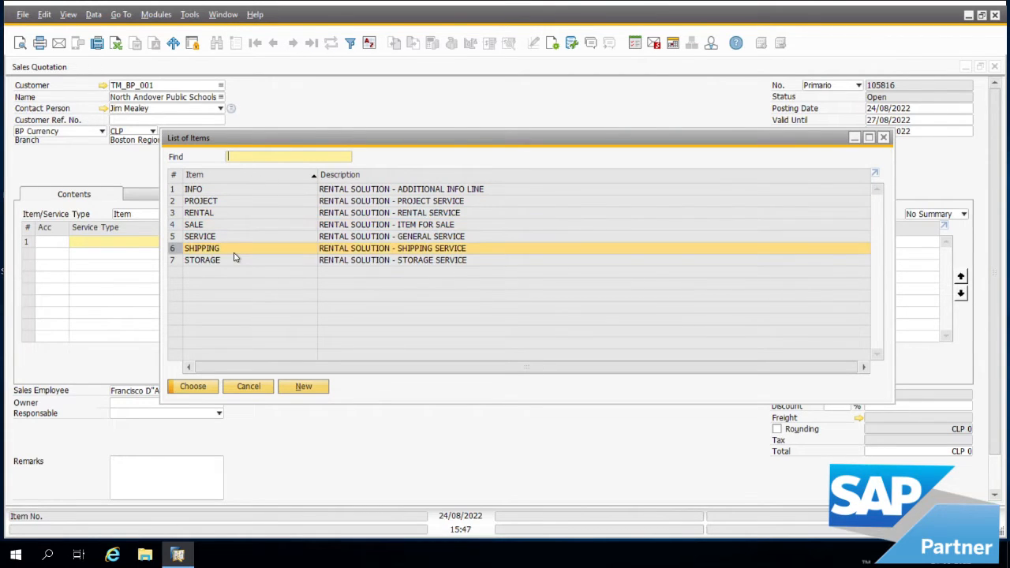
click(234, 239)
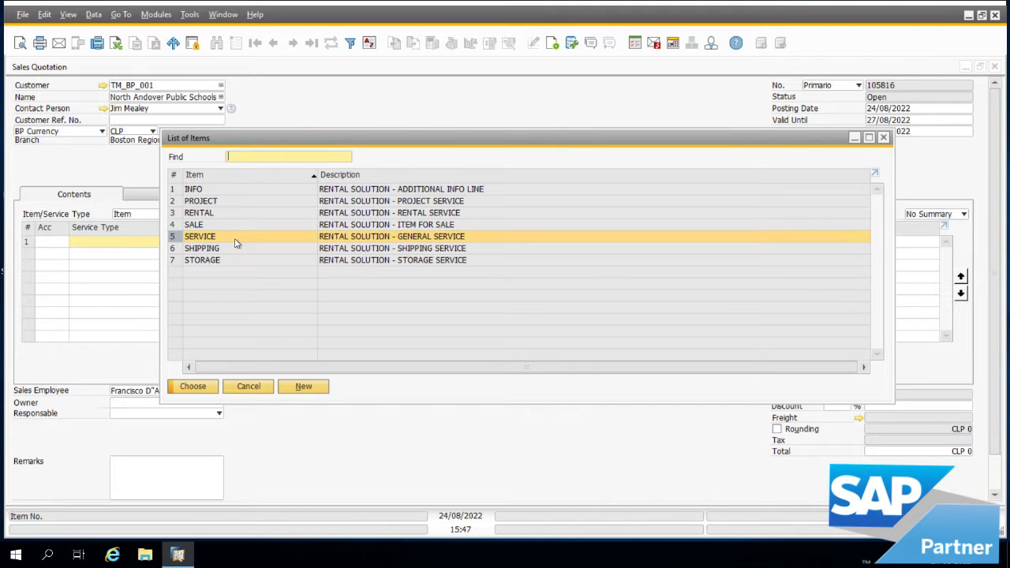
click(228, 216)
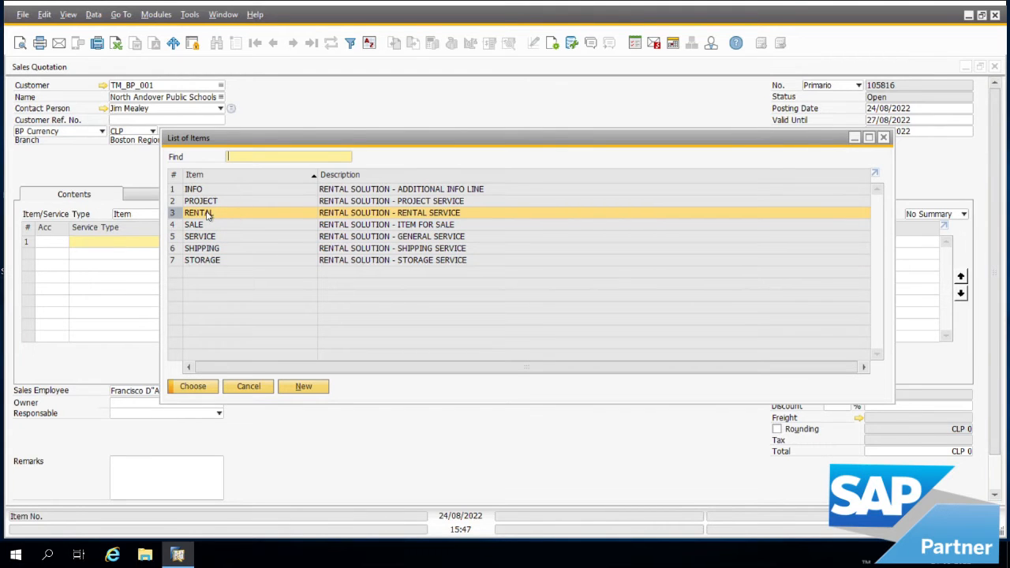
key(Return)
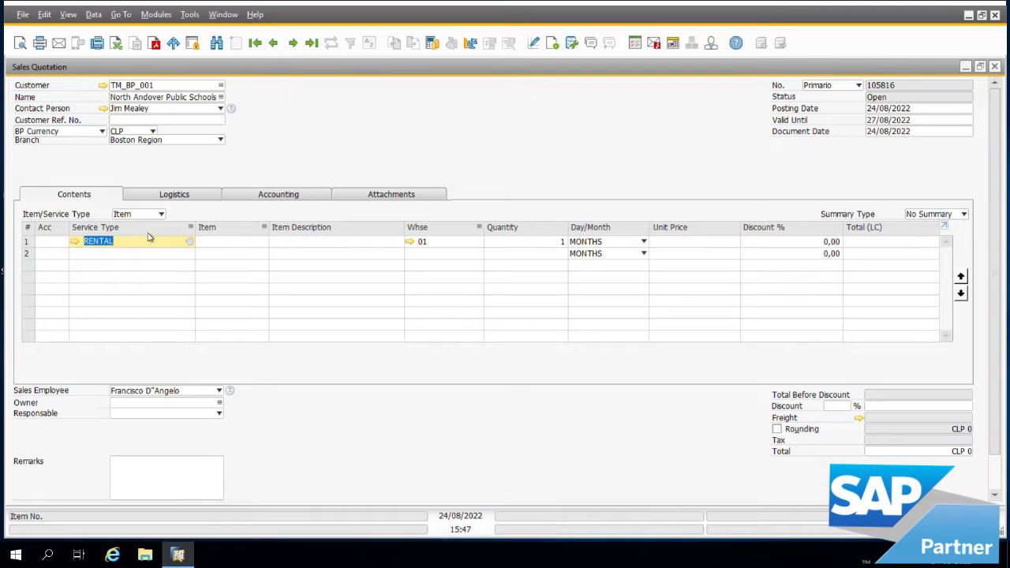
Step: Choose TM_OFFICE_01 (TRIUMPH MODULAR OFFICE PROJECT) as the item of the RENTAL line
key(Tab)
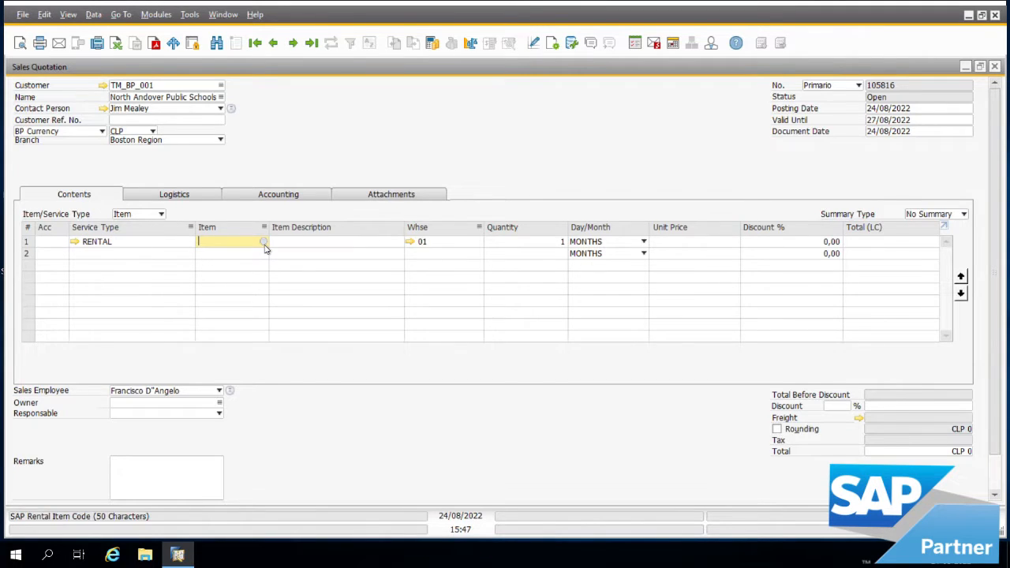
click(265, 246)
click(246, 204)
click(246, 214)
click(245, 191)
drag(318, 147, 294, 173)
click(319, 227)
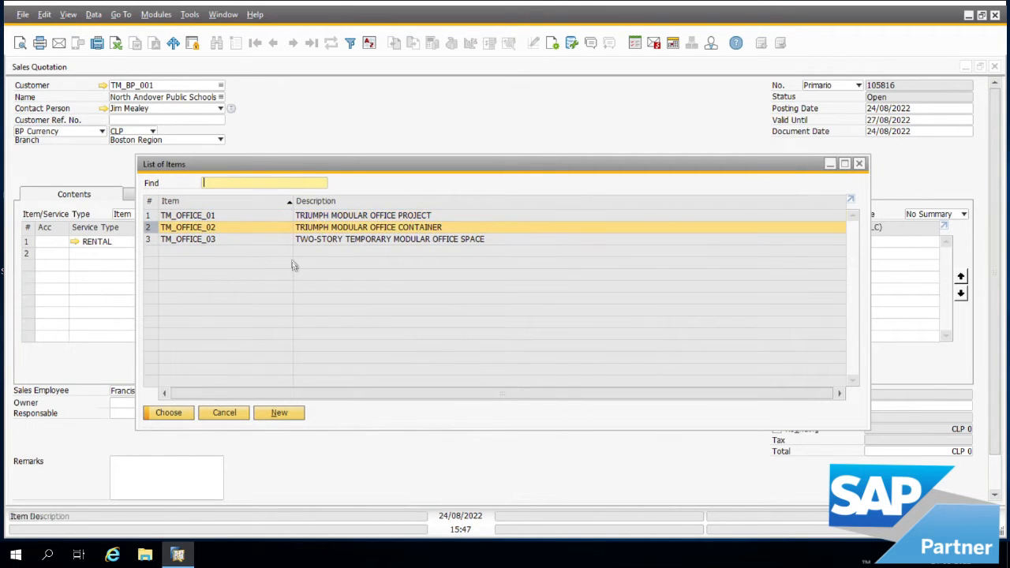
click(319, 220)
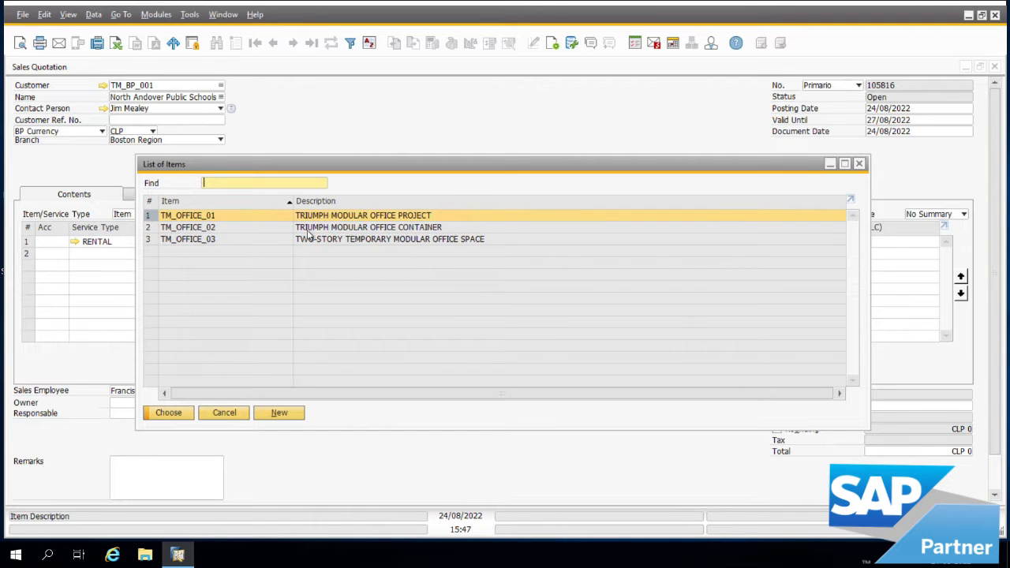
click(174, 416)
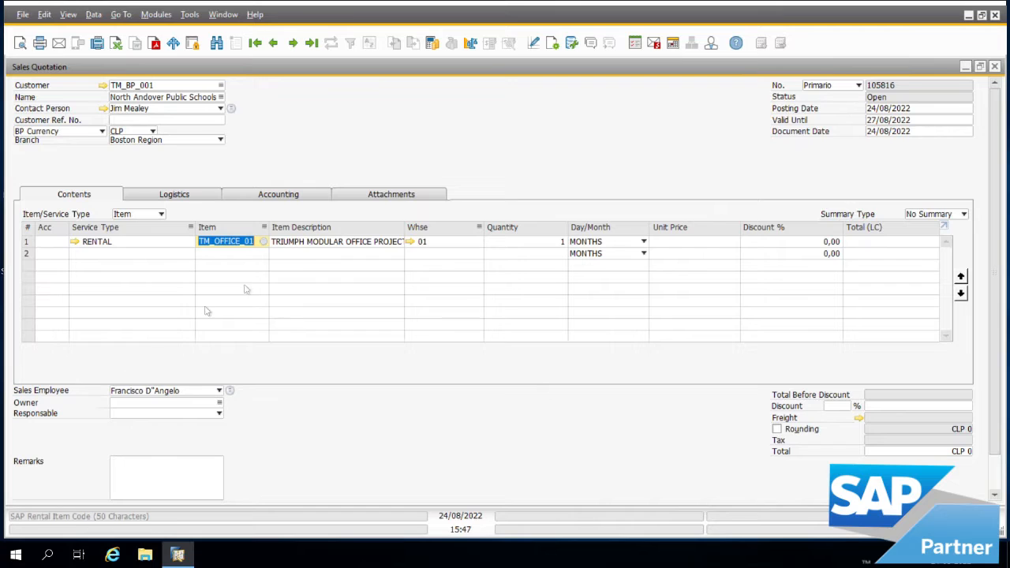
Step: Set the unit price of the TM_OFFICE_01 rental line to CLP 2.000
click(434, 245)
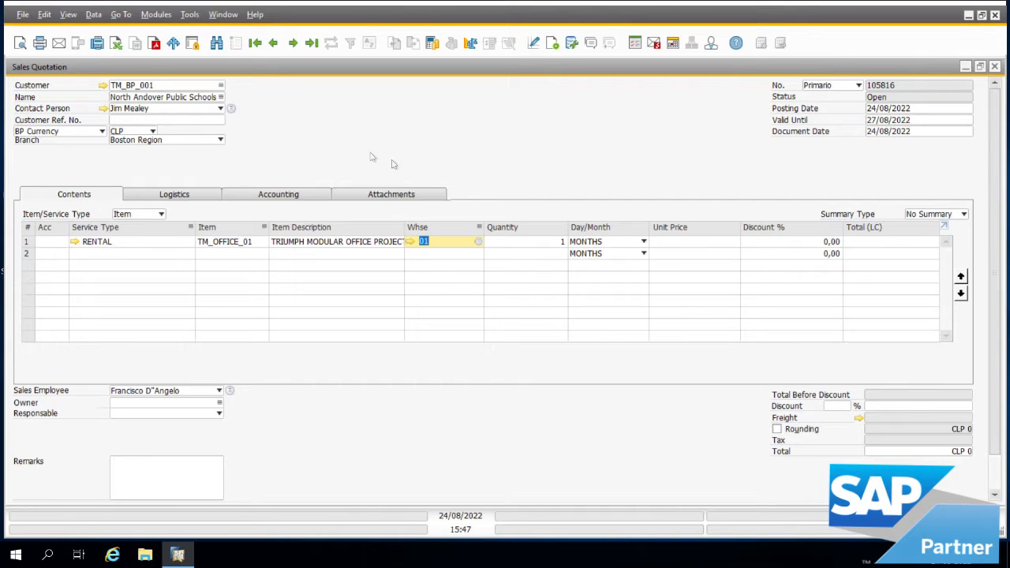
click(511, 245)
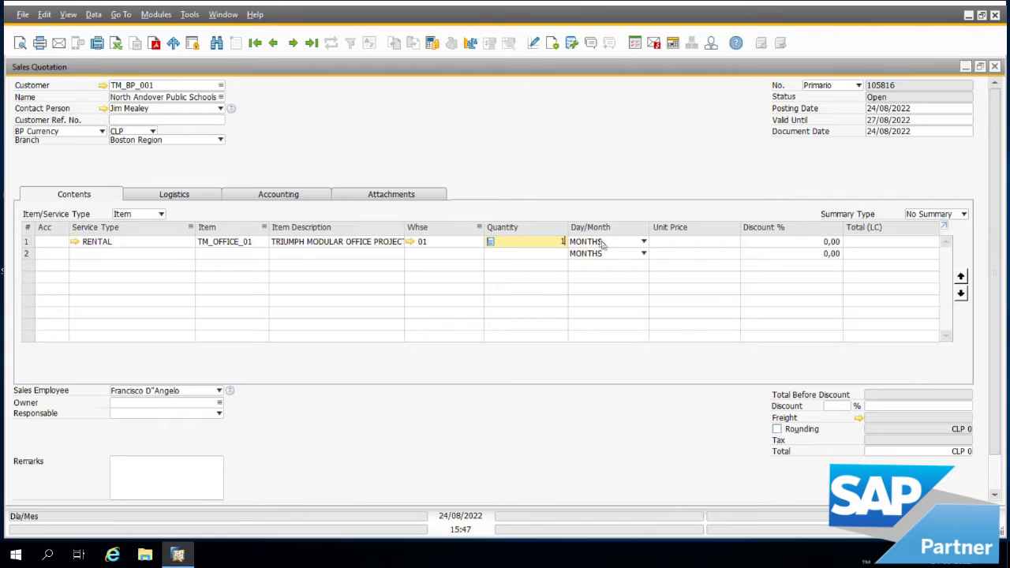
click(717, 245)
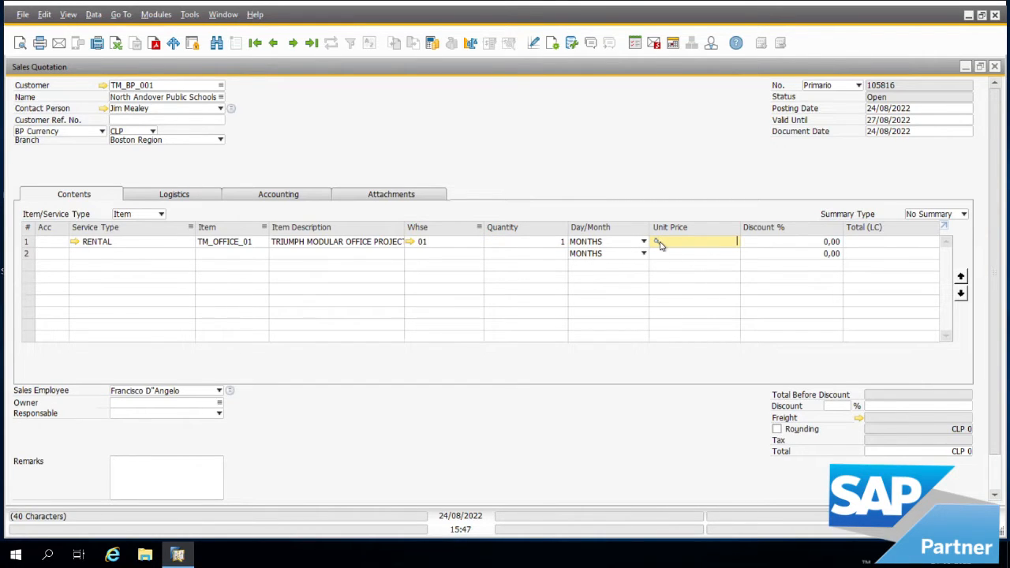
text(2000)
key(Tab)
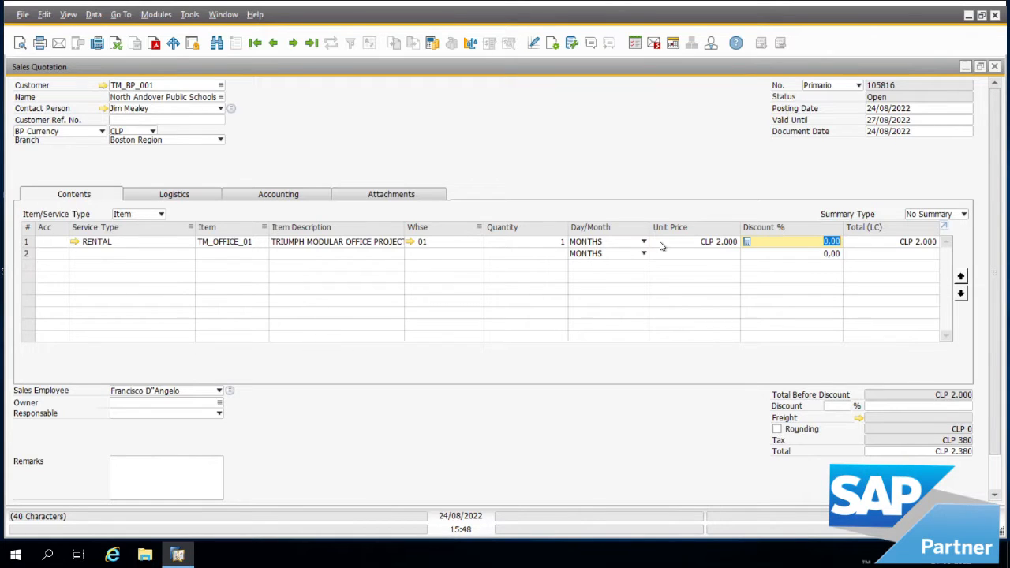
click(677, 240)
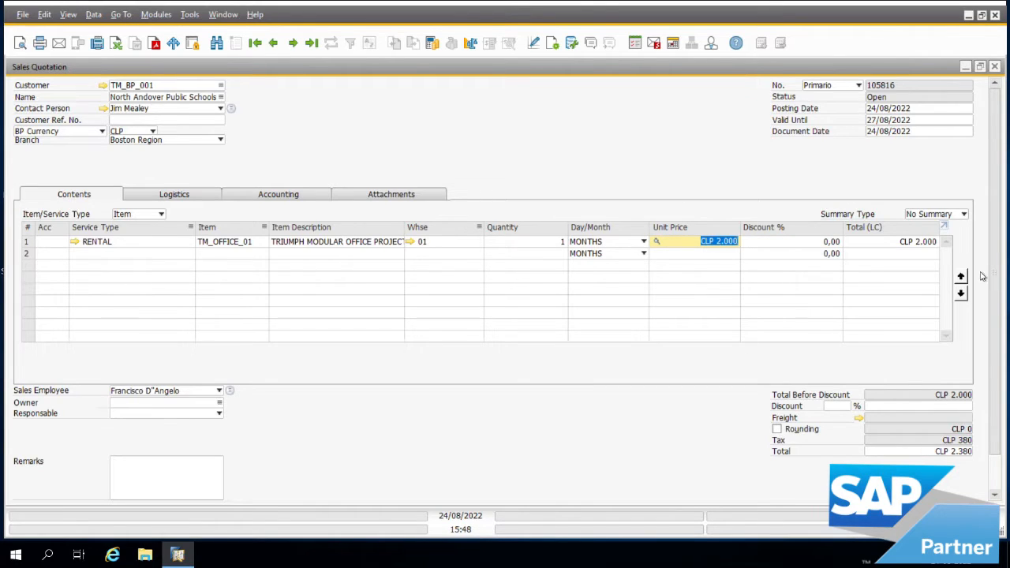
Step: Add a second and a third quotation line, both with the service type SHIPPING
click(92, 257)
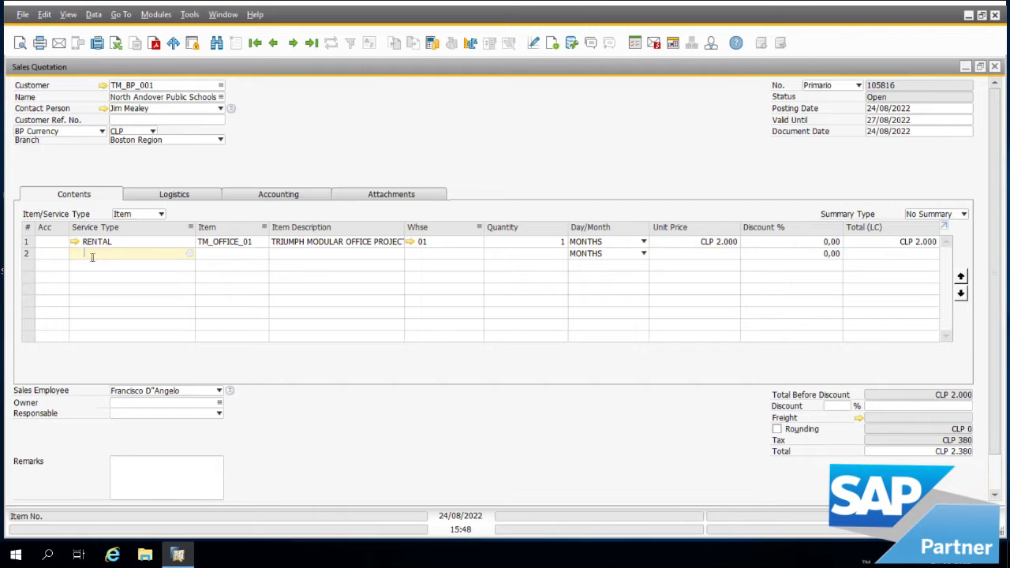
click(189, 253)
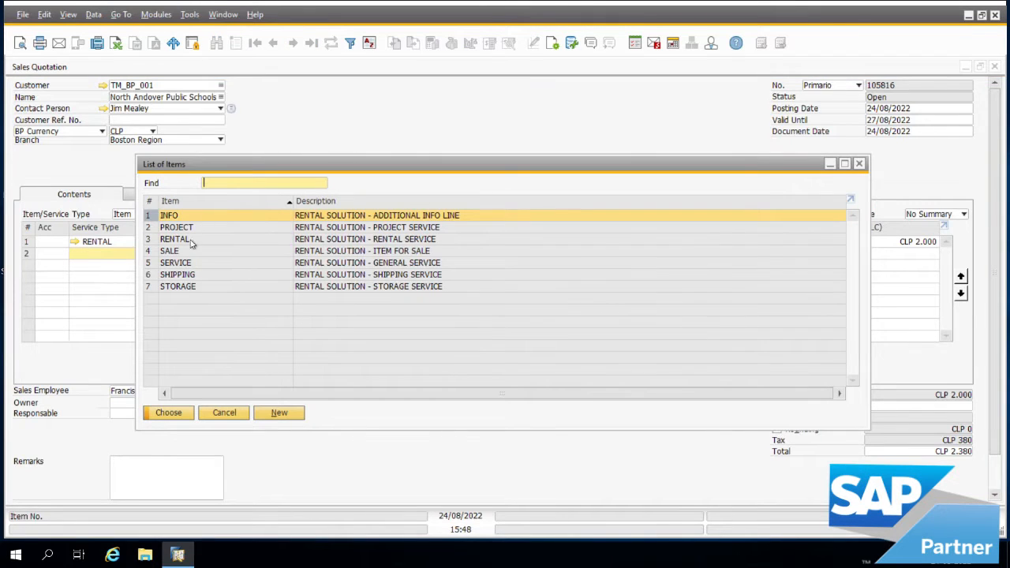
click(189, 278)
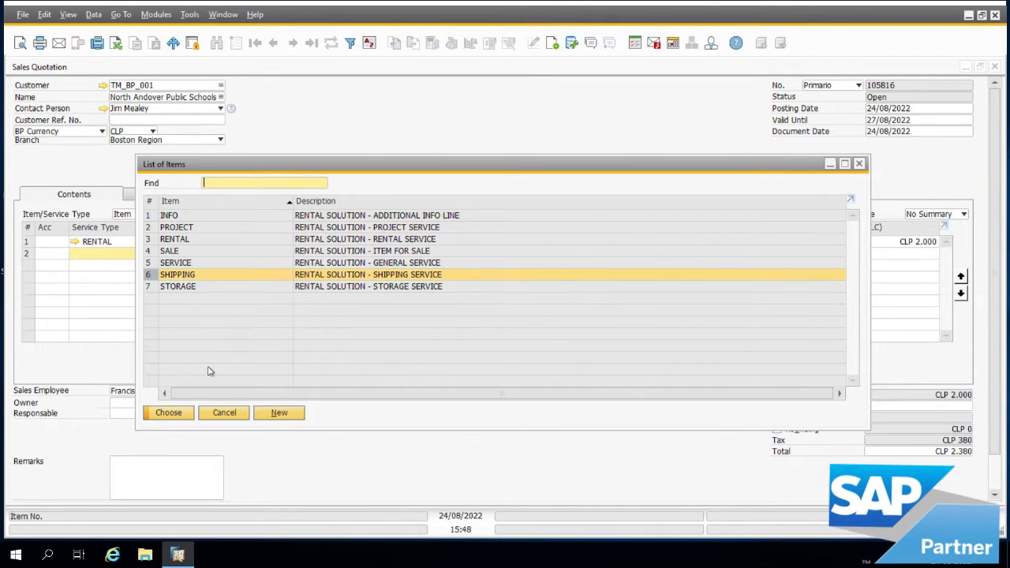
click(169, 413)
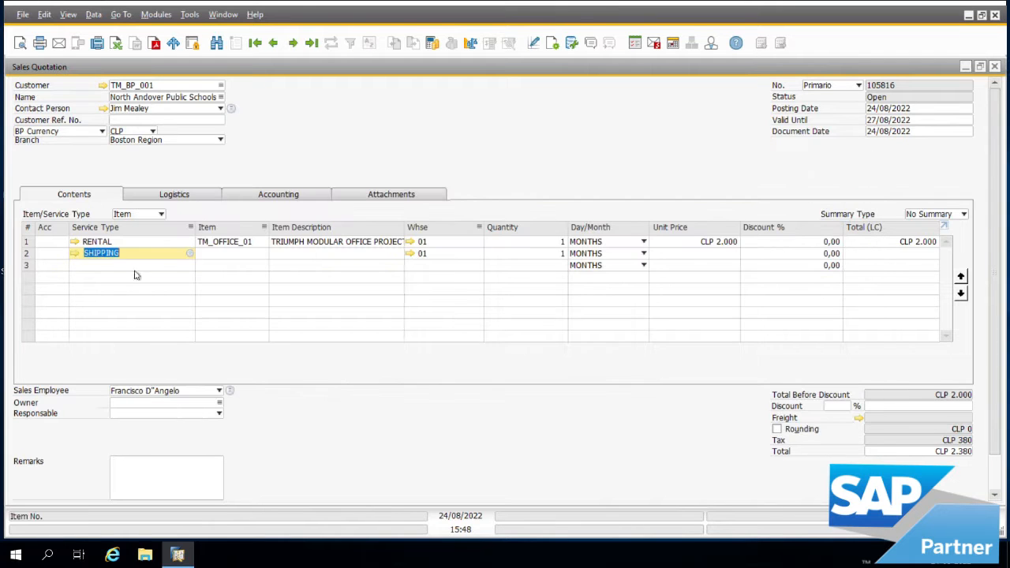
click(191, 267)
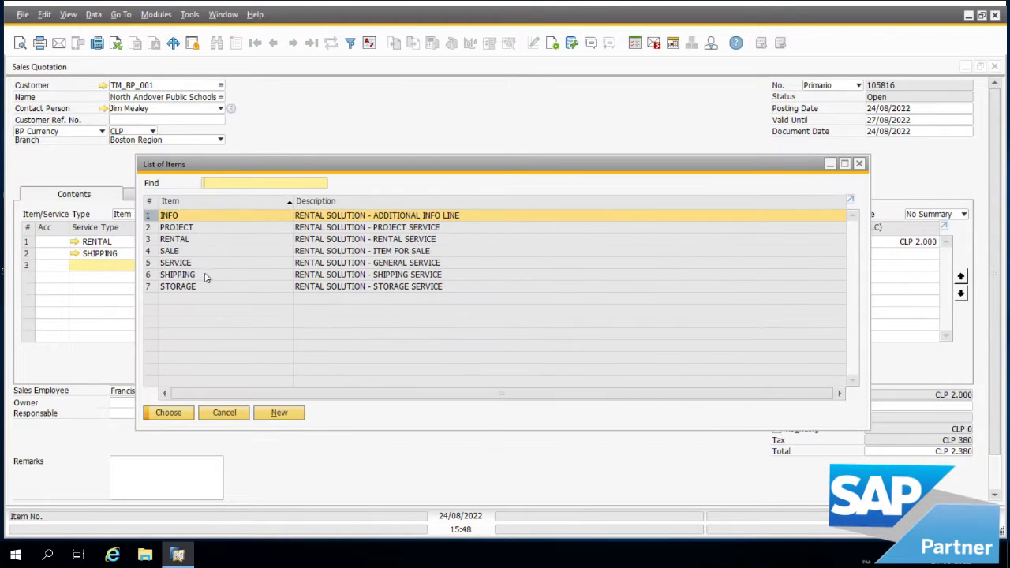
click(199, 277)
click(169, 413)
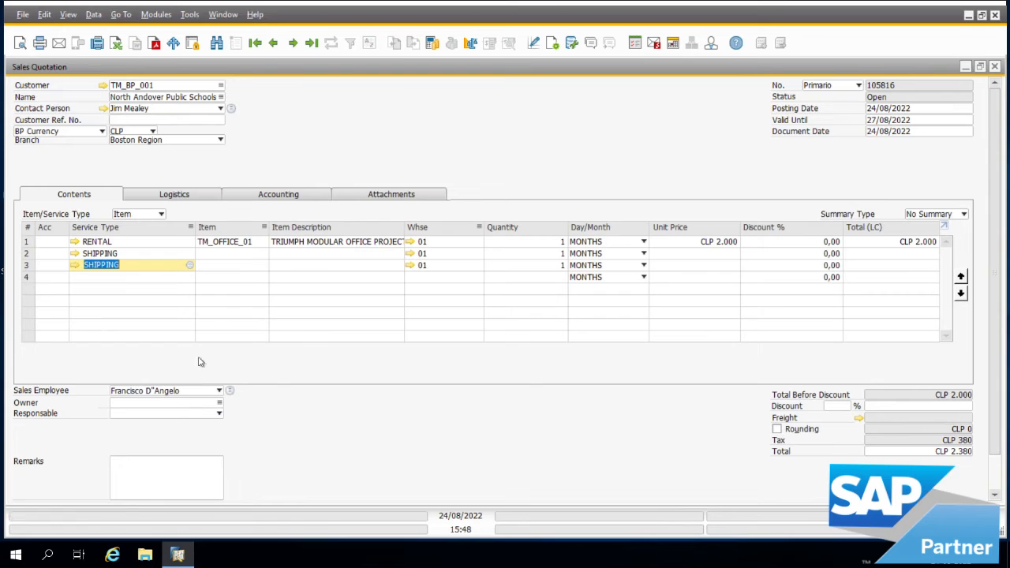
Step: Assign item TM_SHP_DEL (DELIVERY SHIPPING) to the second quotation line and TM_SHP_RET (RETURN SHIPPING) to the third
click(239, 257)
click(263, 254)
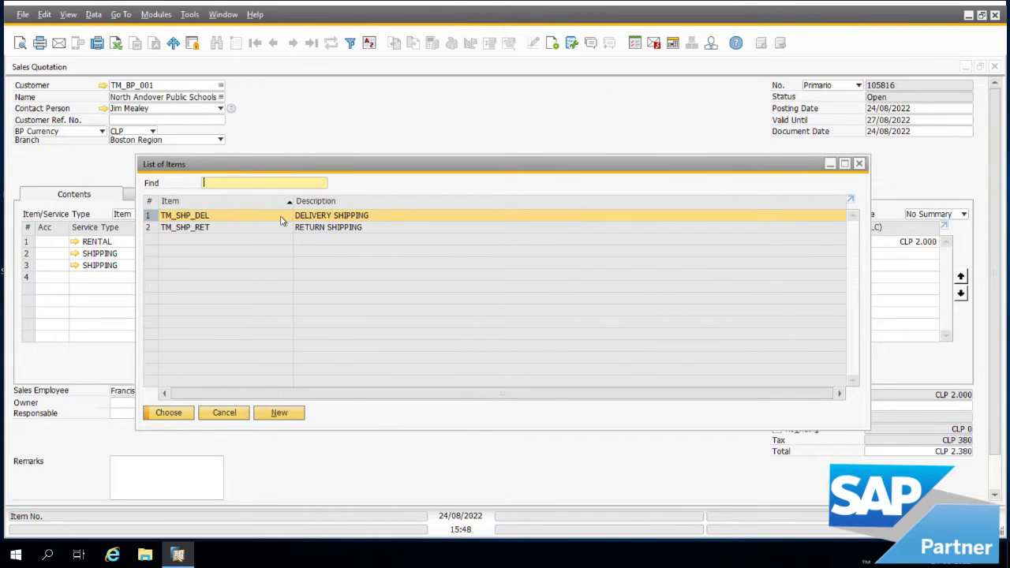
double_click(284, 224)
click(261, 268)
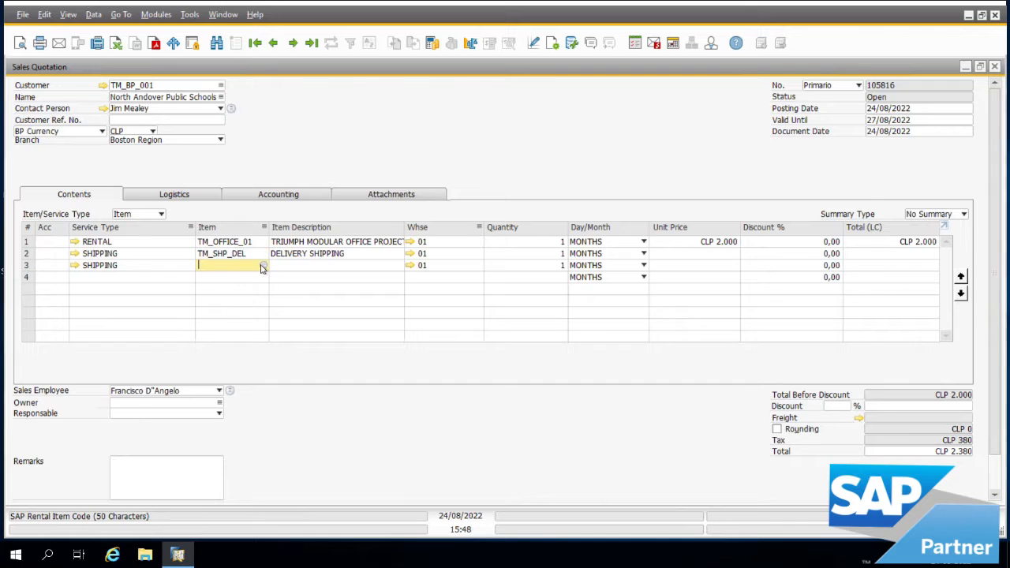
click(265, 267)
double_click(232, 229)
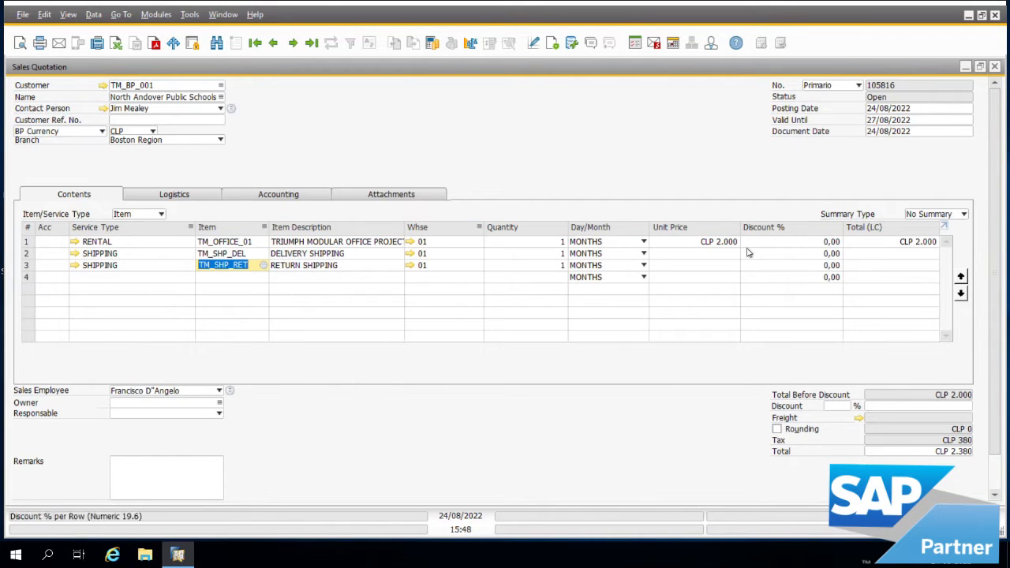
Step: Set the Day/Month value of both SHIPPING lines to UNITS
click(119, 258)
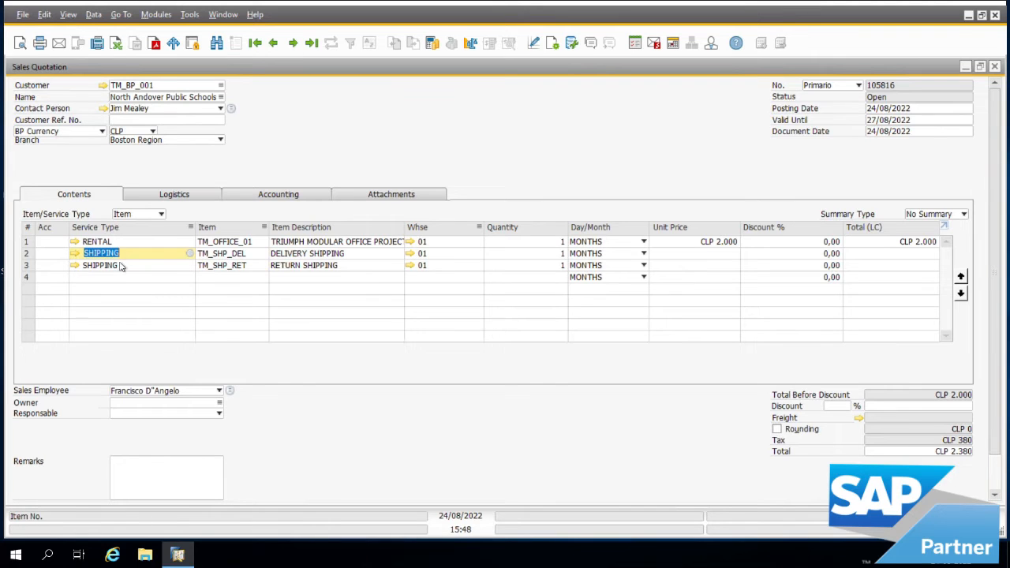
click(120, 266)
click(592, 256)
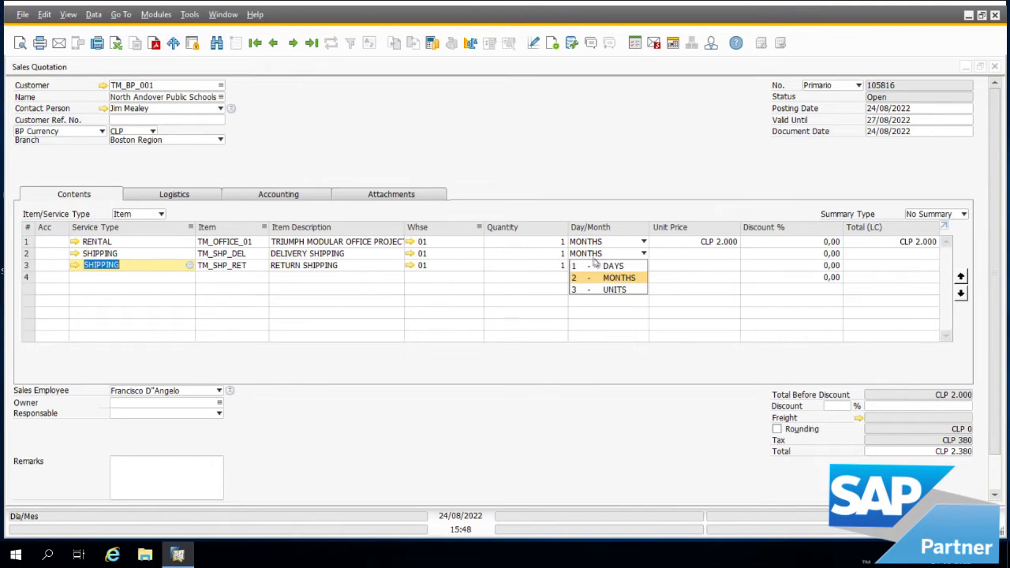
click(600, 290)
click(598, 272)
click(604, 298)
click(540, 261)
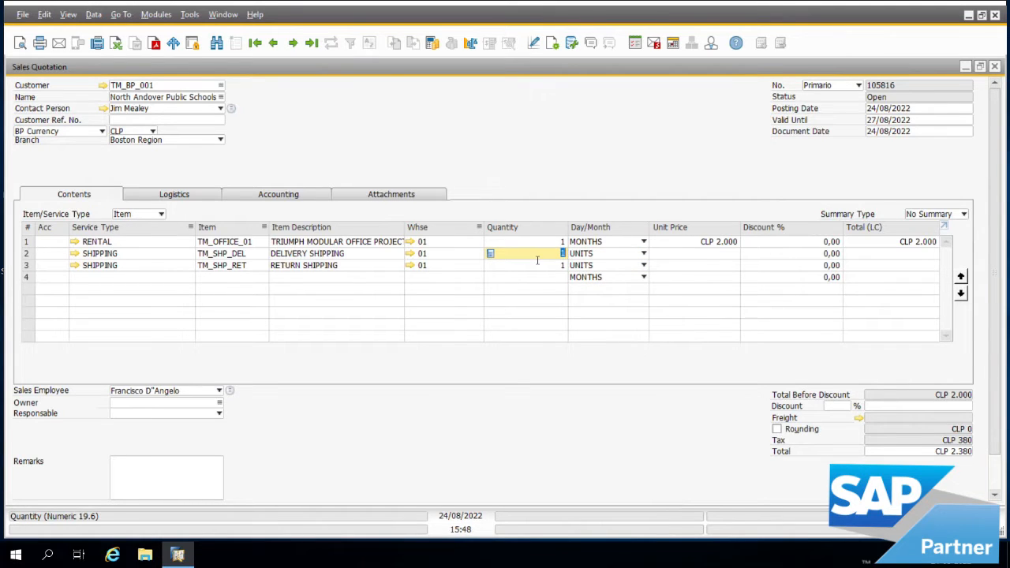
click(27, 244)
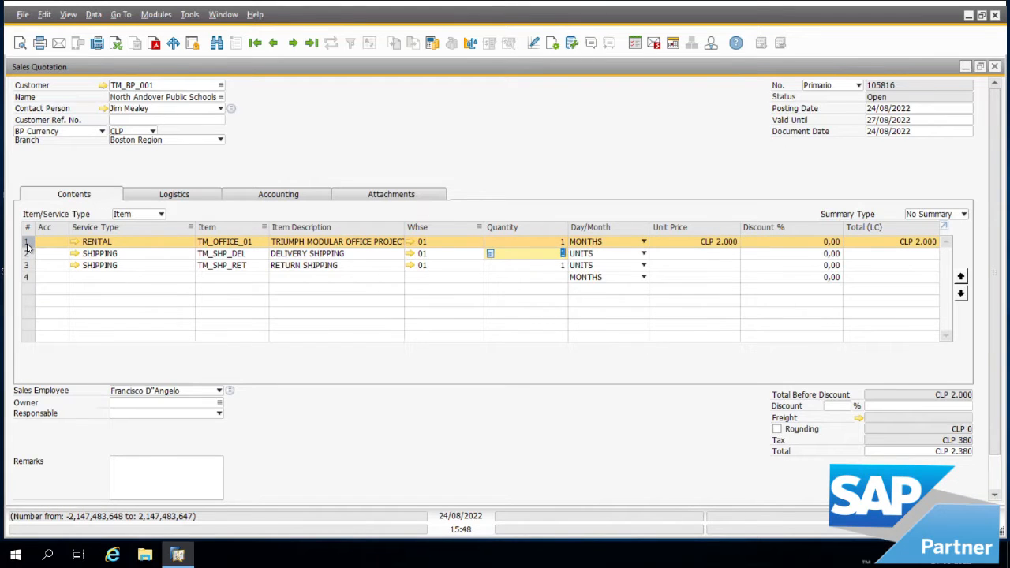
click(684, 245)
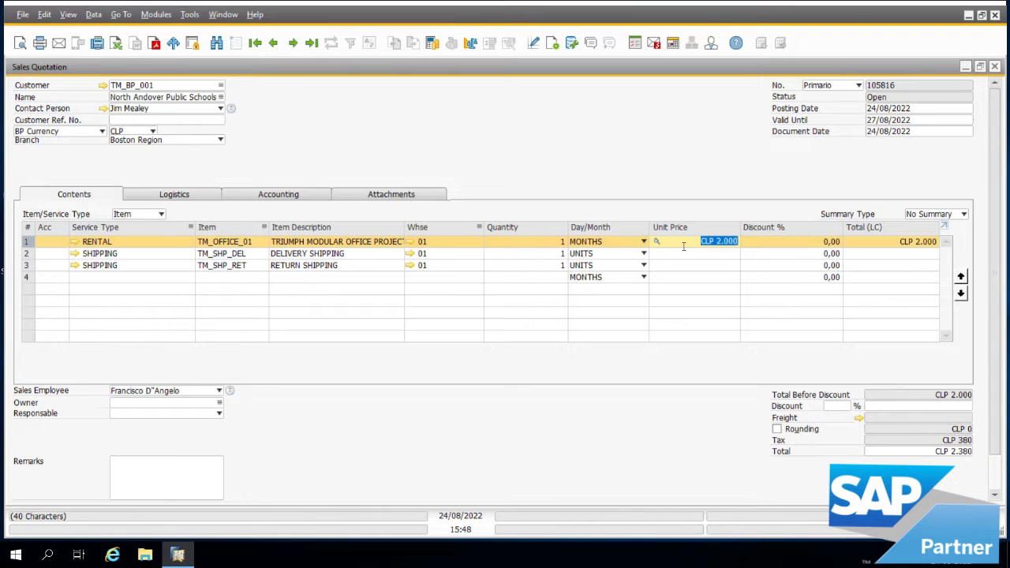
click(581, 255)
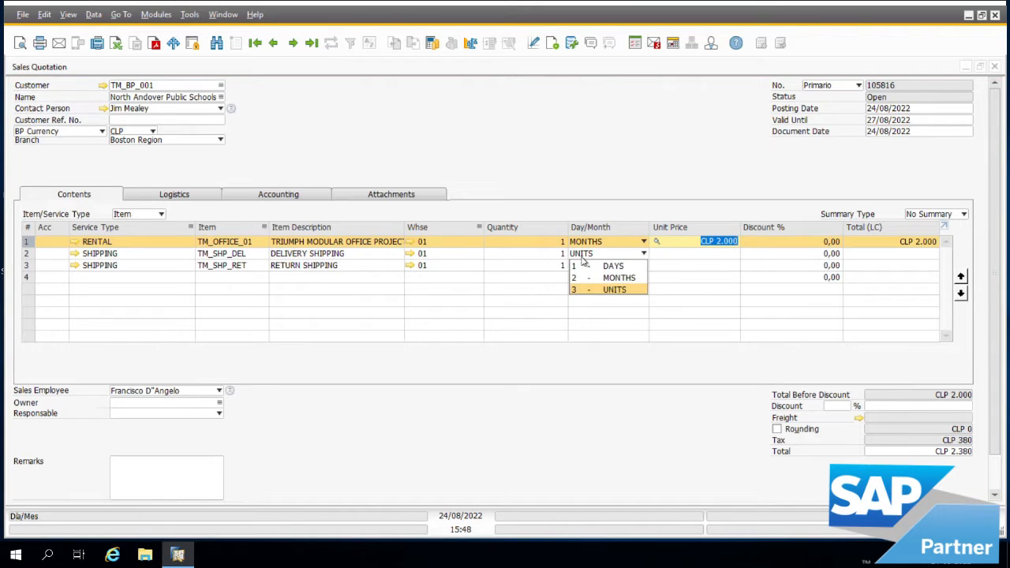
click(527, 257)
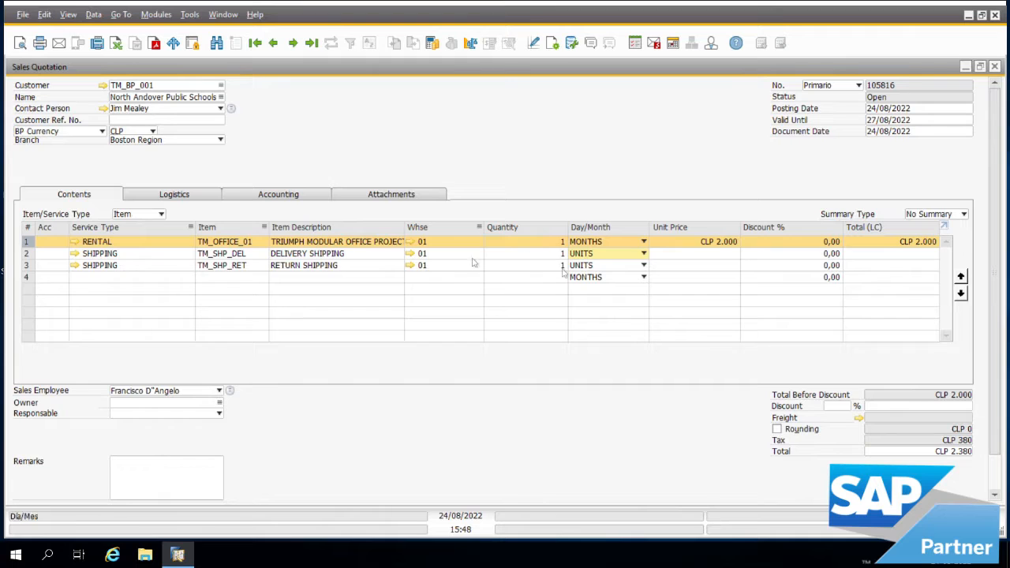
Step: Set the unit price of the delivery shipping and return shipping lines to CLP 100 each
click(27, 254)
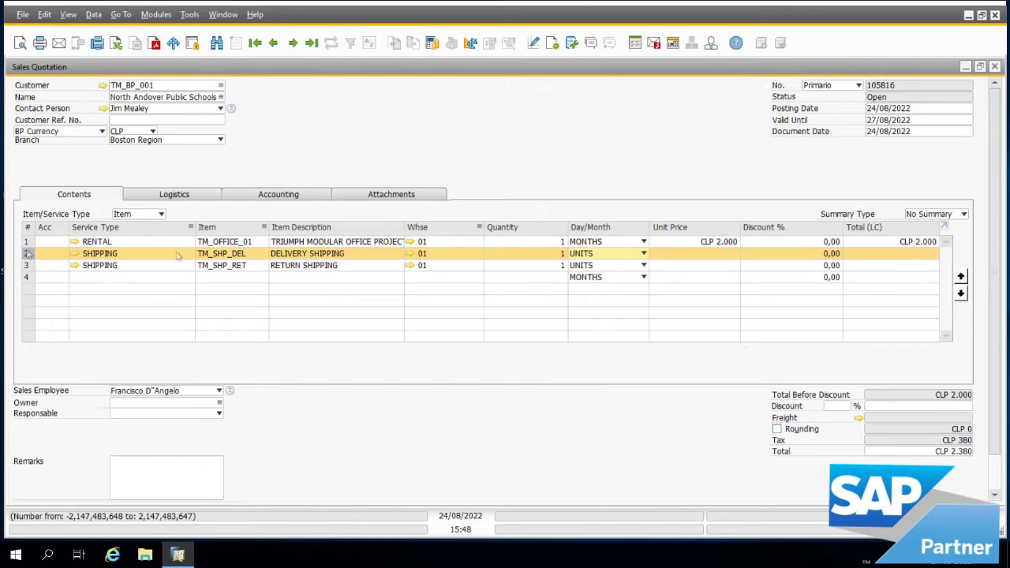
click(690, 258)
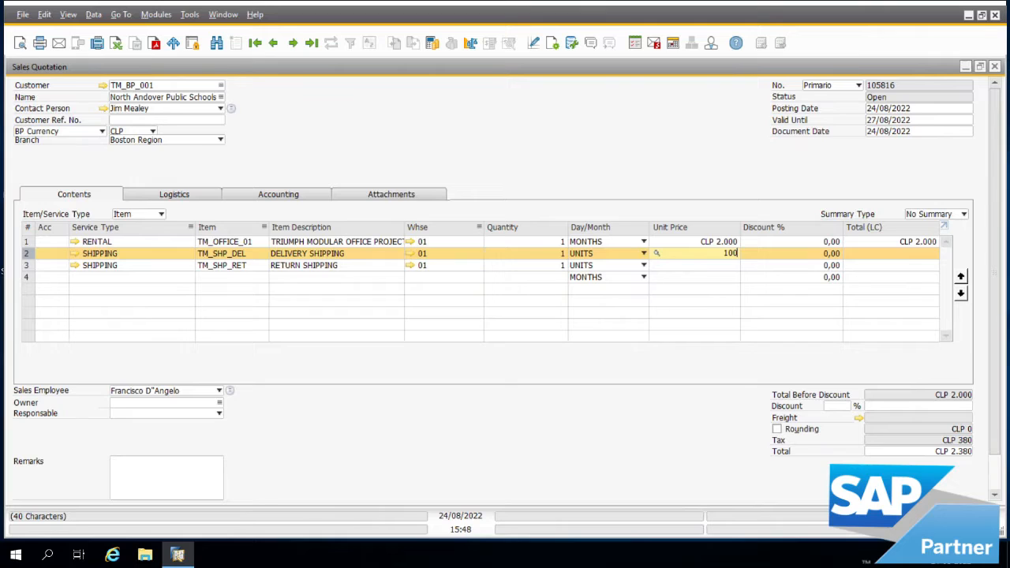
key(Tab)
click(705, 269)
text(1)
key(Tab)
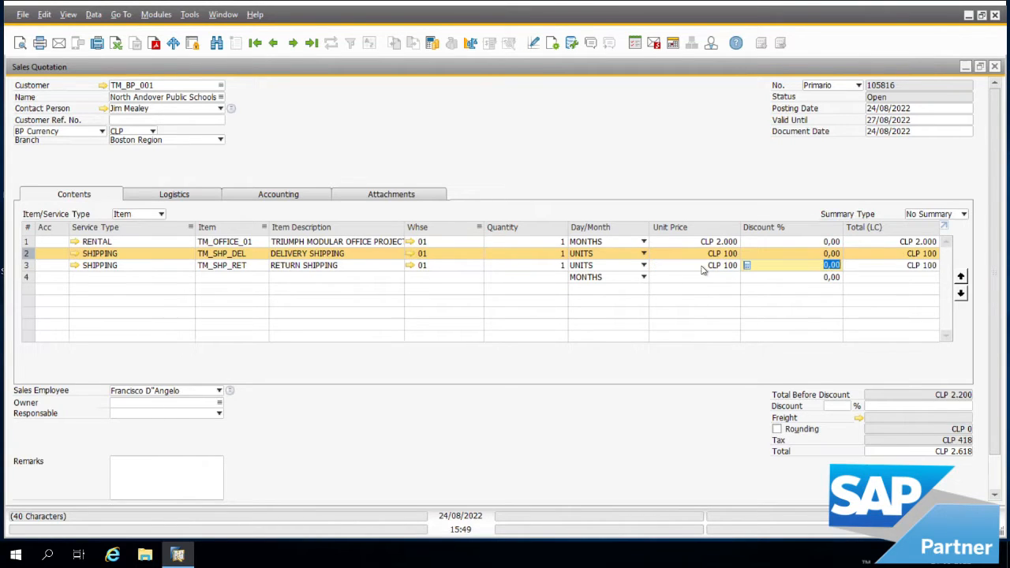
click(725, 254)
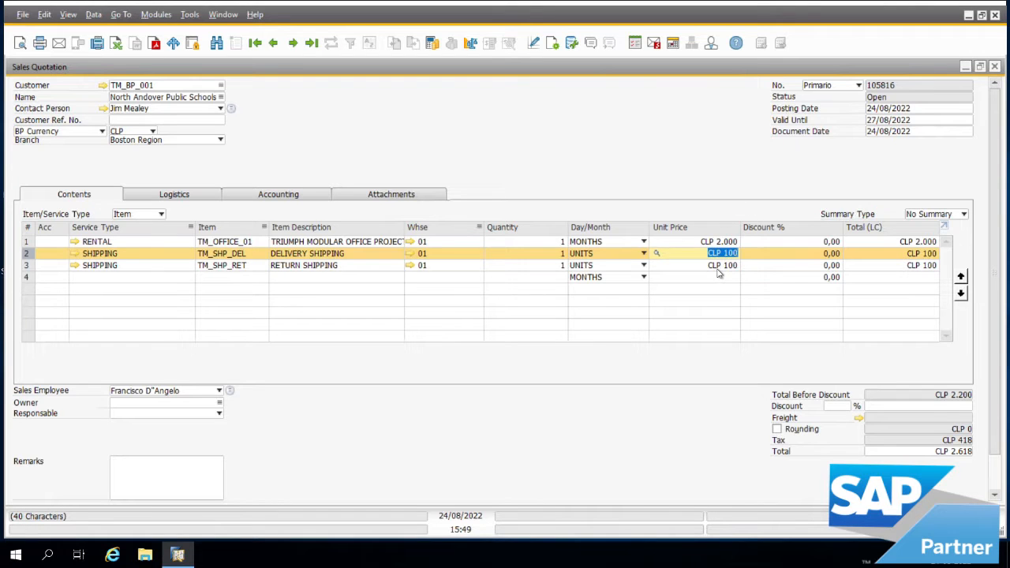
click(719, 268)
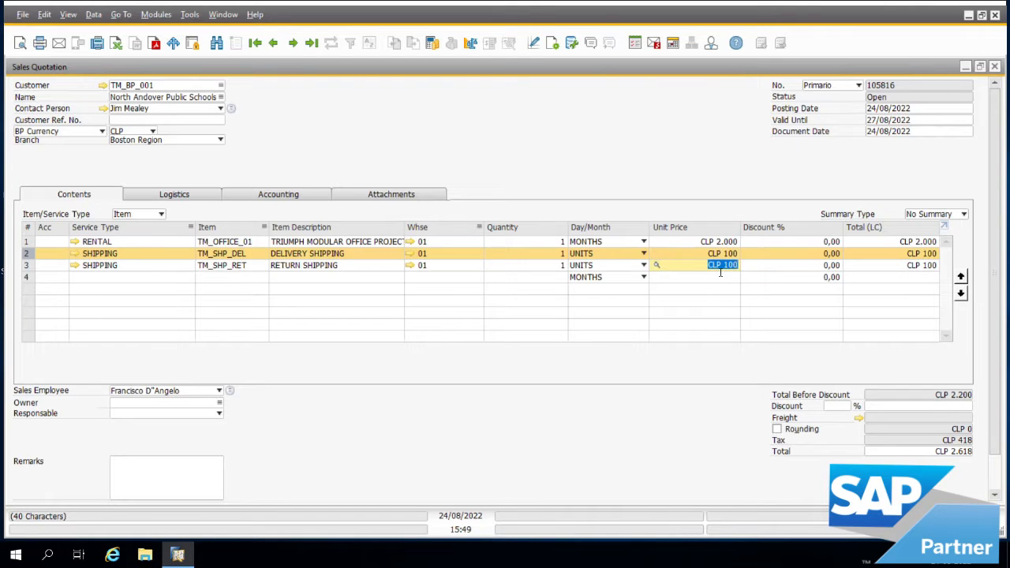
click(26, 268)
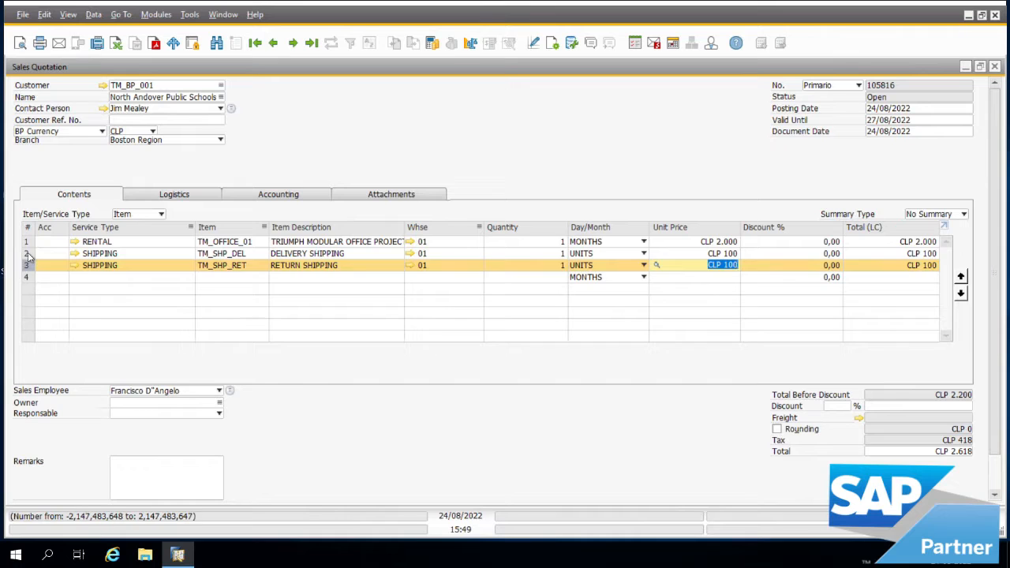
click(26, 254)
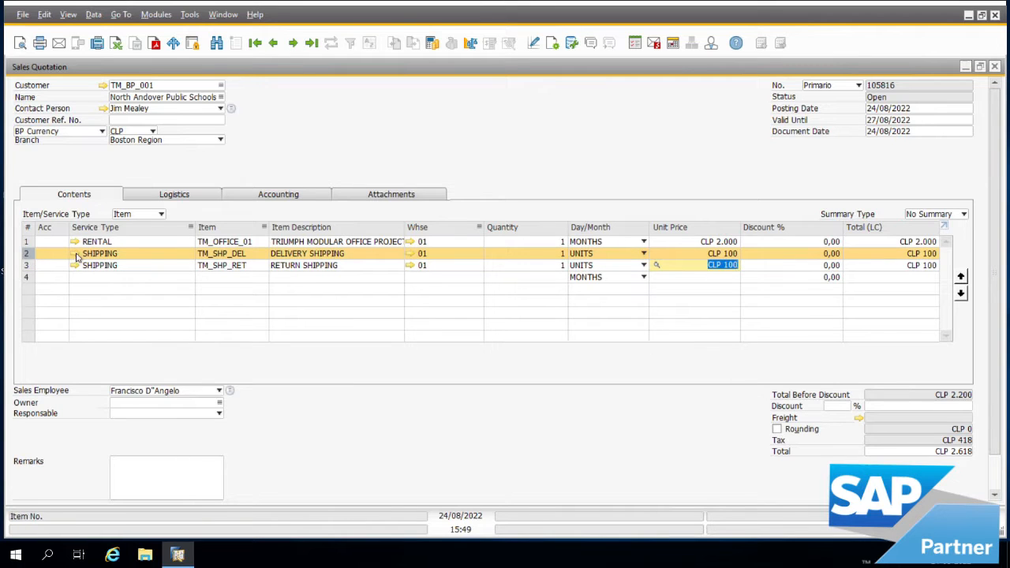
click(28, 245)
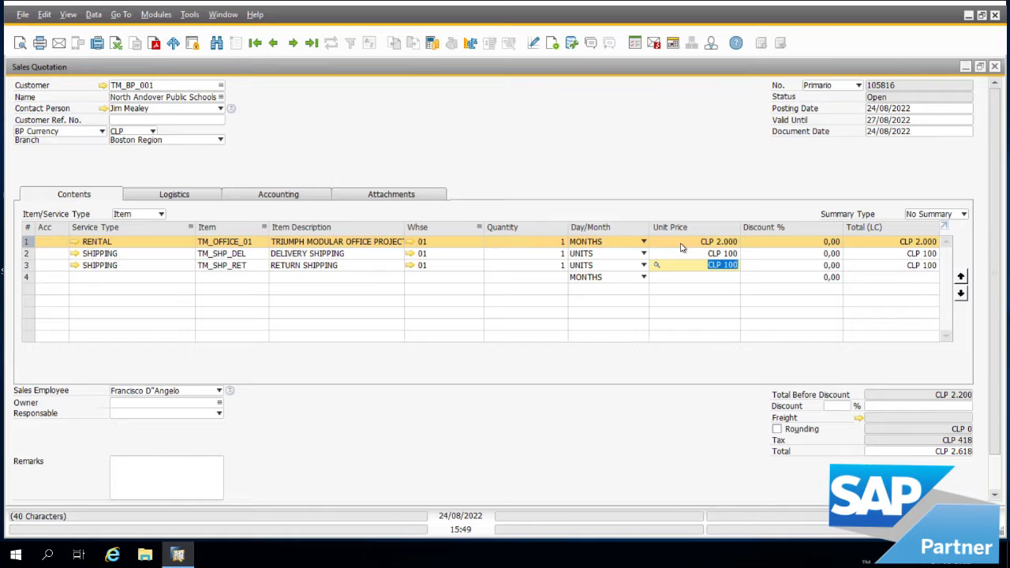
Step: Submit the sales quotation and accept the update of its line warehouses according to the selected branch
scroll(1001, 317, down, 1)
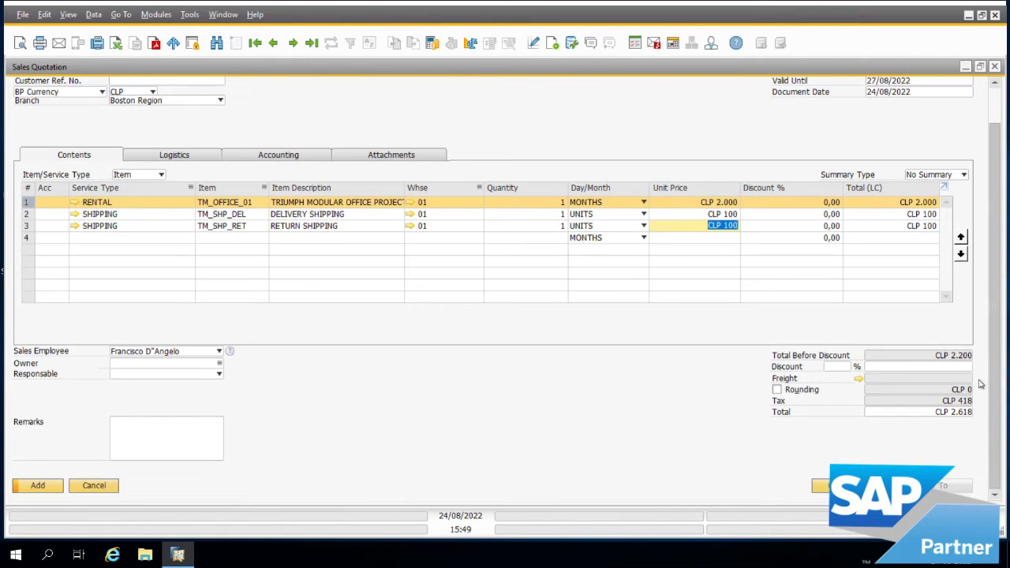
click(35, 493)
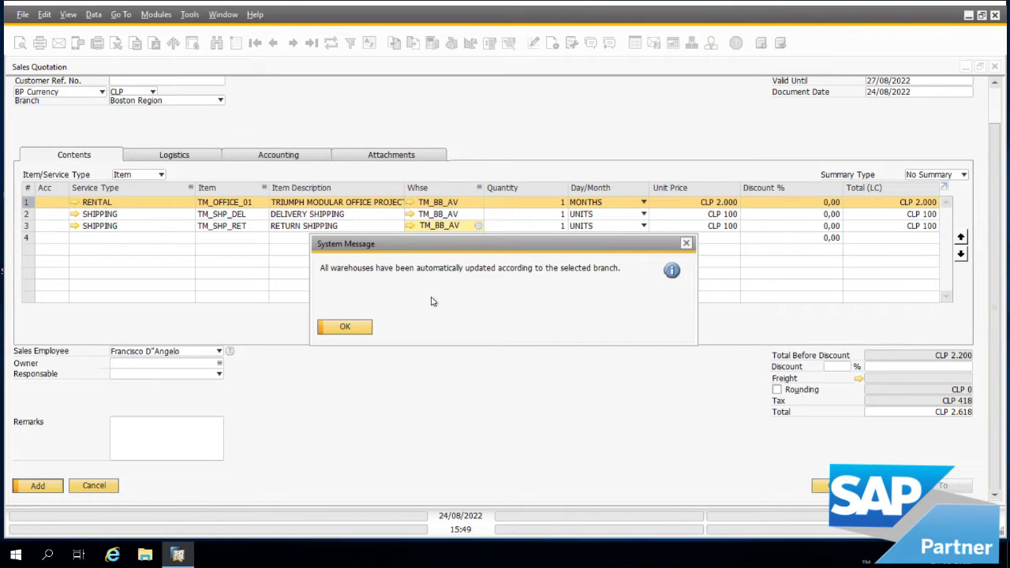
click(345, 327)
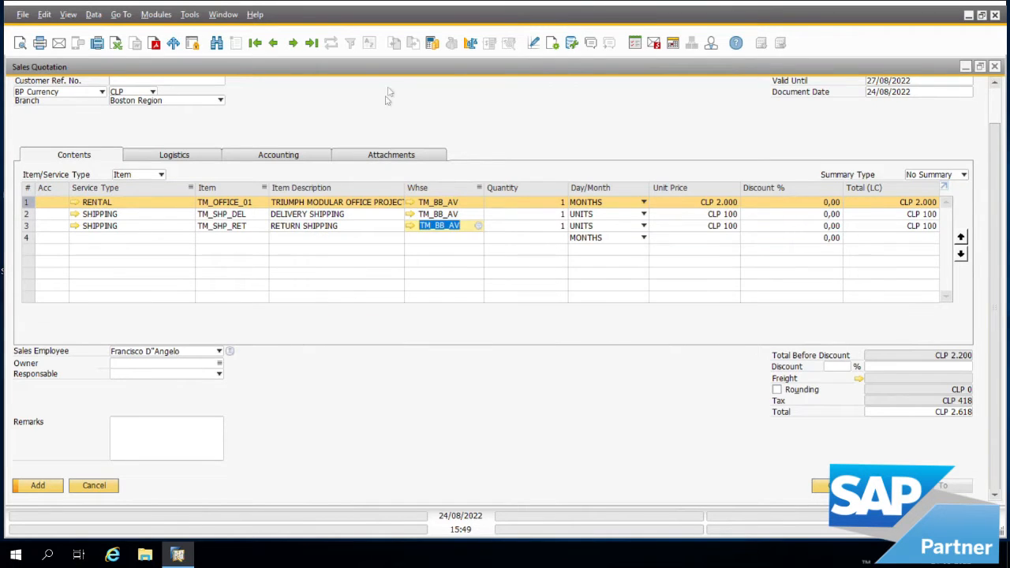
Step: Open the Rental Solution's Branch Configuration alongside the sales quotation
drag(392, 69, 625, 90)
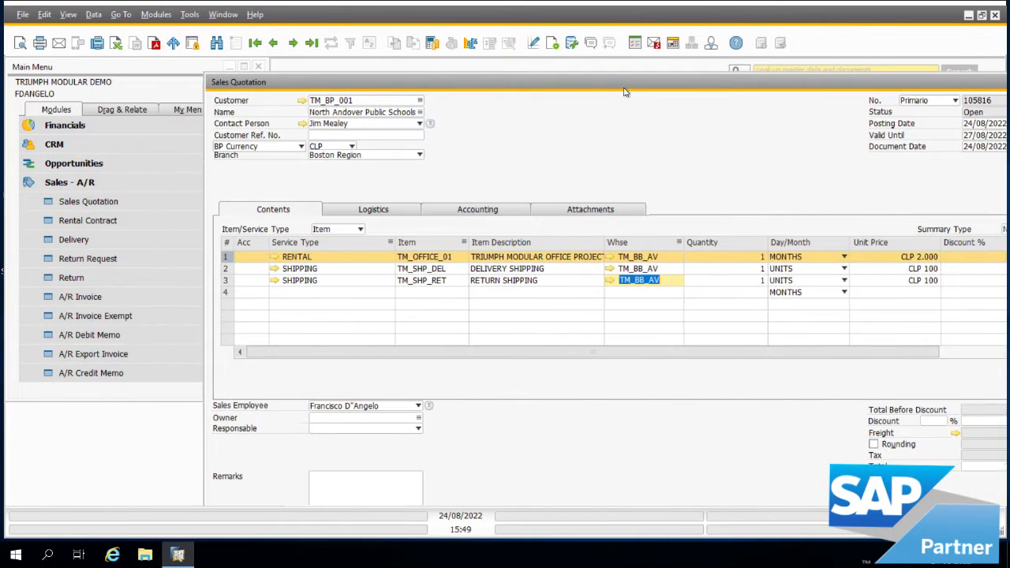
click(101, 185)
click(101, 183)
click(95, 203)
click(95, 221)
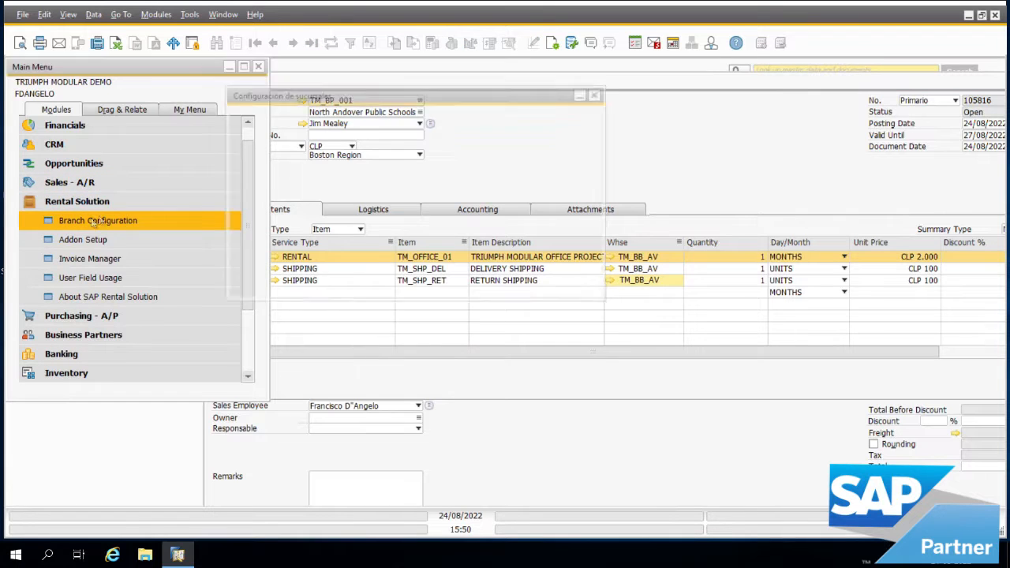
drag(355, 133, 219, 138)
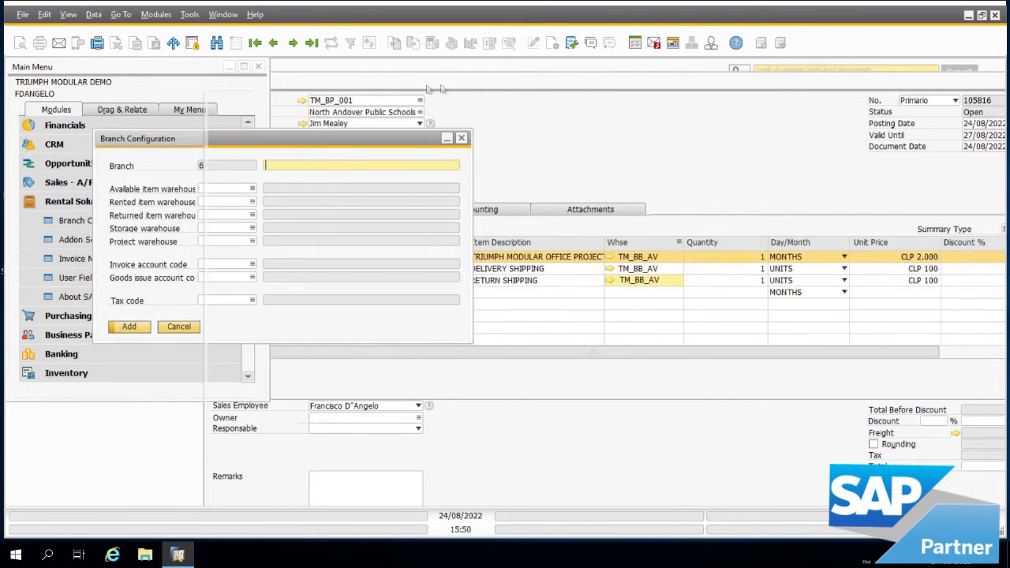
Step: Browse to the Boston Region branch record and compare its available item warehouse with the warehouses on the quotation lines
drag(429, 89, 629, 86)
click(273, 43)
click(273, 43)
click(273, 42)
click(273, 43)
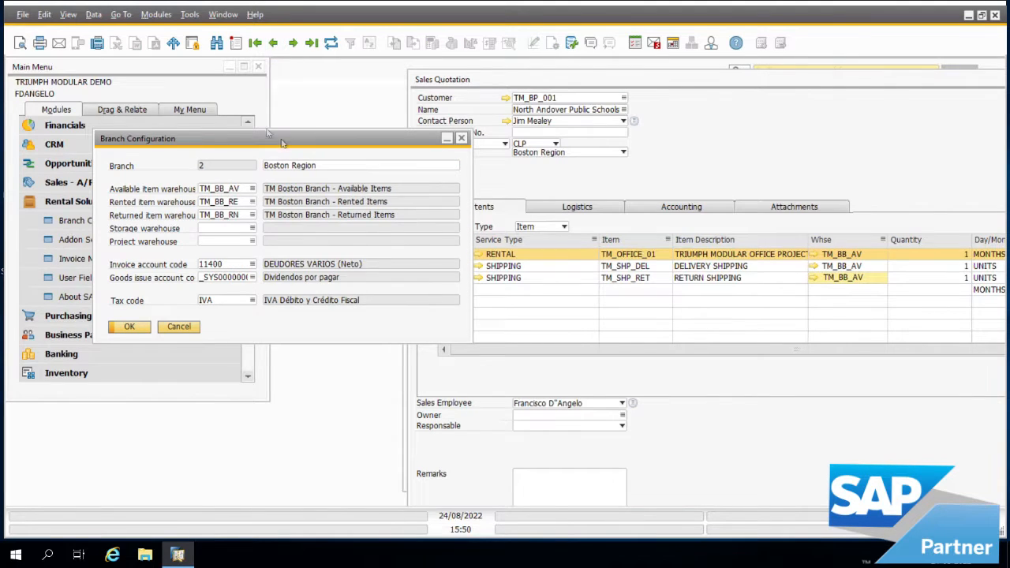
drag(282, 143, 218, 95)
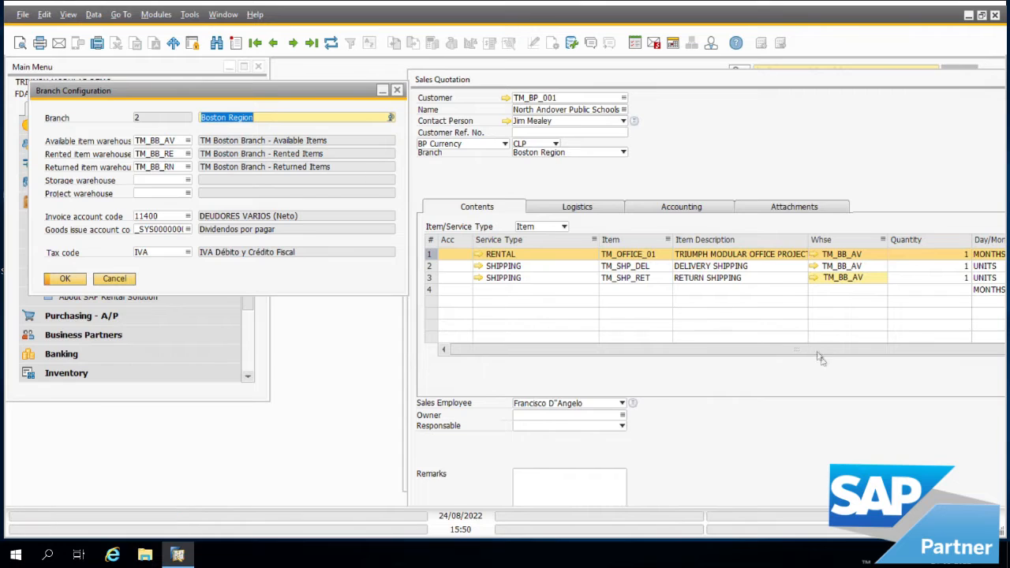
click(842, 278)
click(865, 255)
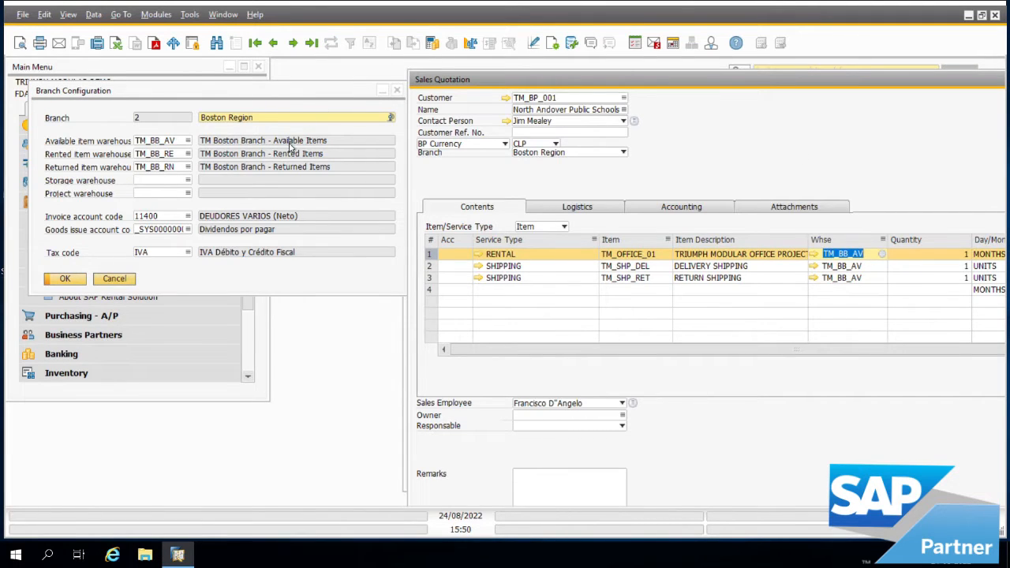
Step: Restore the quotation to full size, add it, and display the saved quotation record
drag(635, 85, 532, 73)
double_click(532, 73)
drag(997, 264, 998, 310)
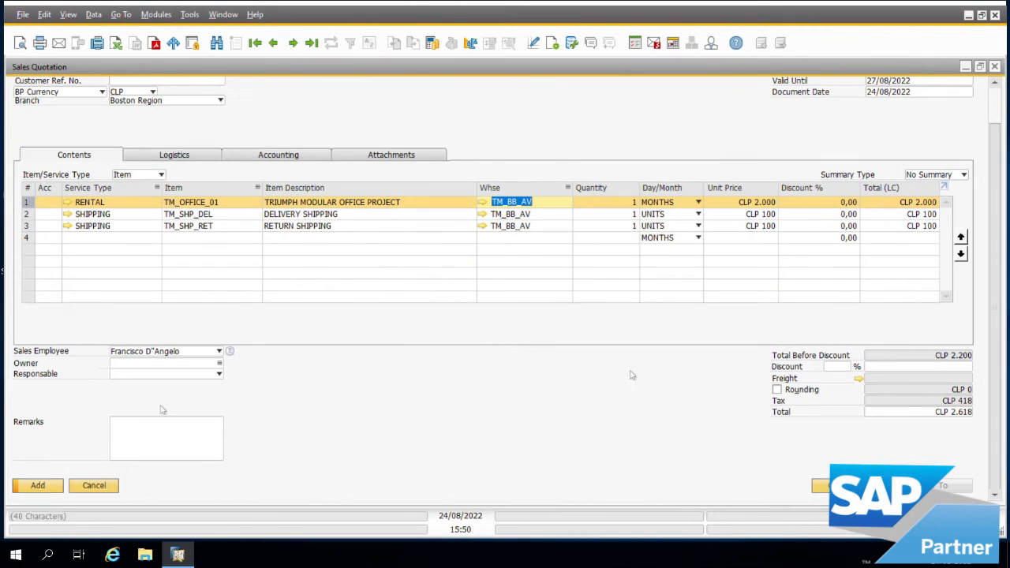
click(38, 486)
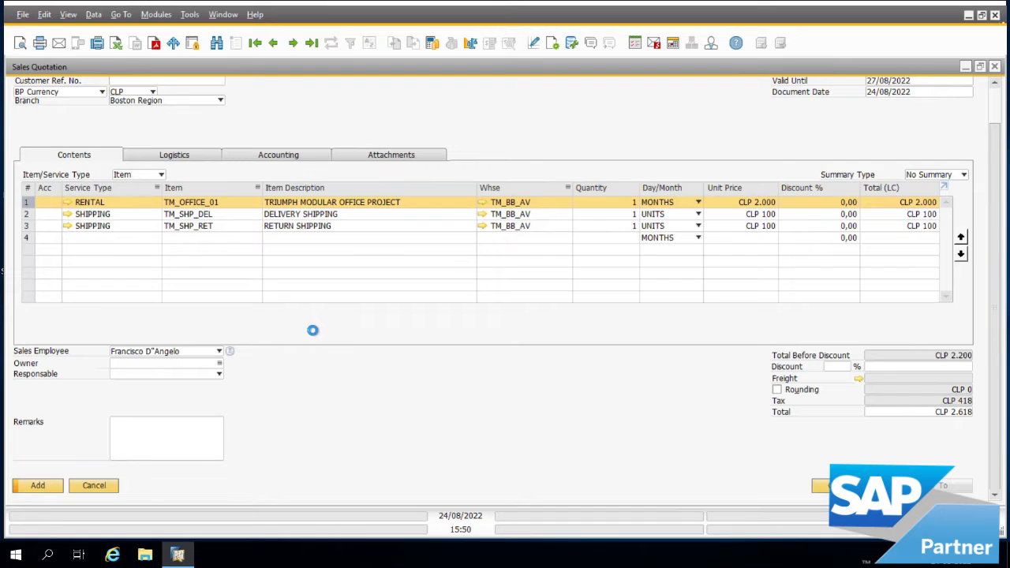
click(276, 49)
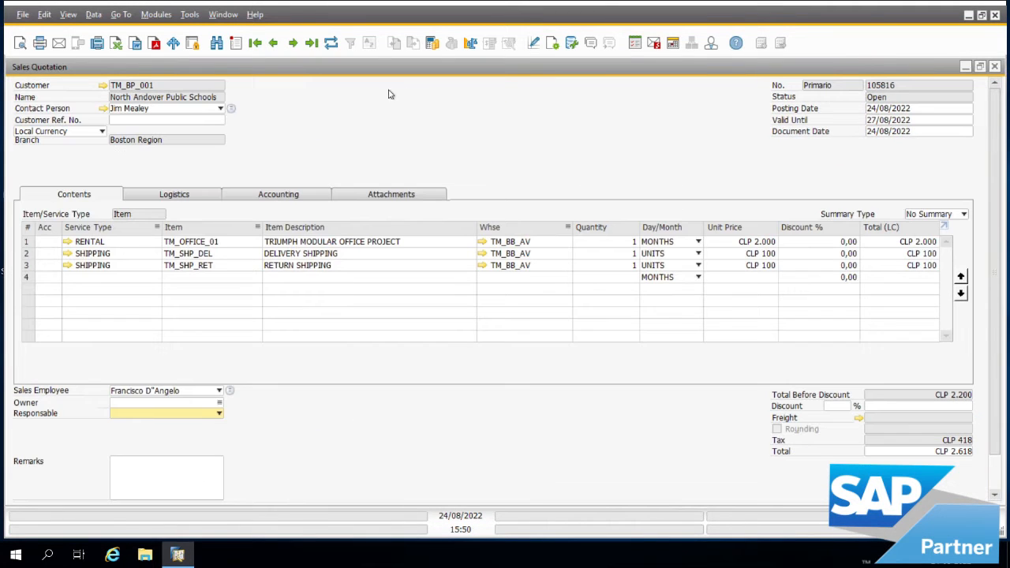
Step: Open the accessory list for the RENTAL line and add item TM_ACC_04 (Desk)
right_click(127, 243)
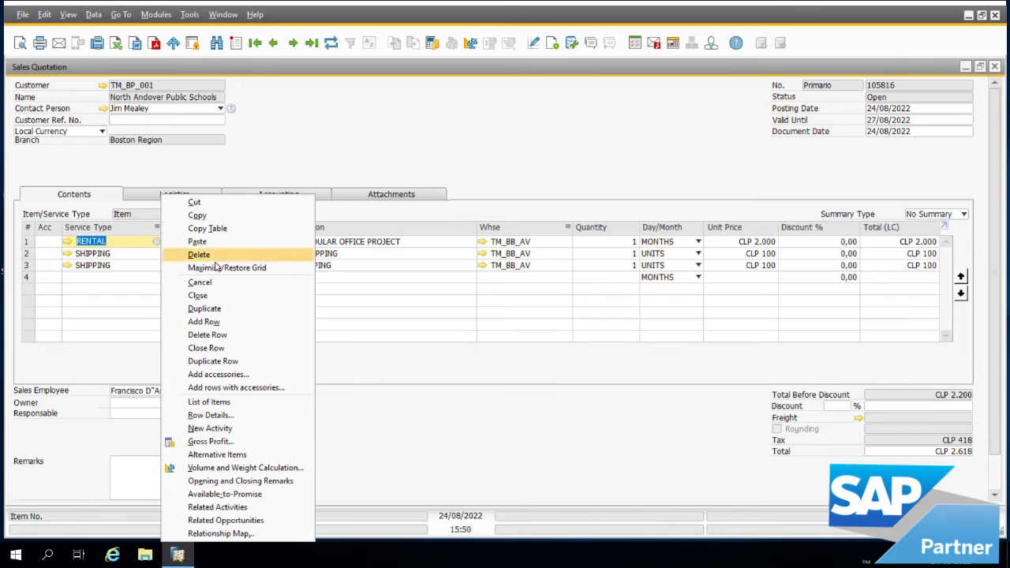
click(192, 378)
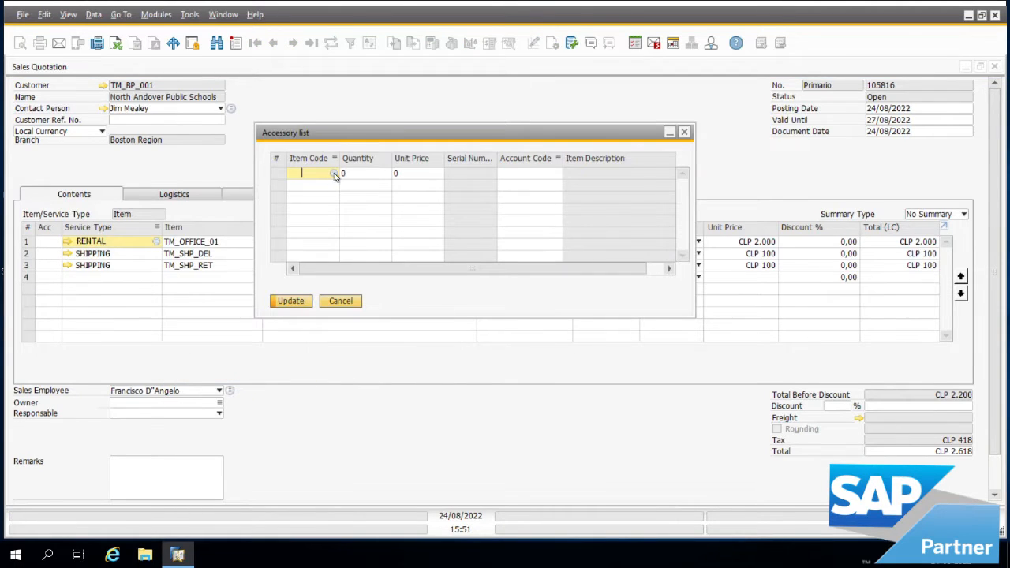
click(334, 174)
click(263, 210)
click(176, 371)
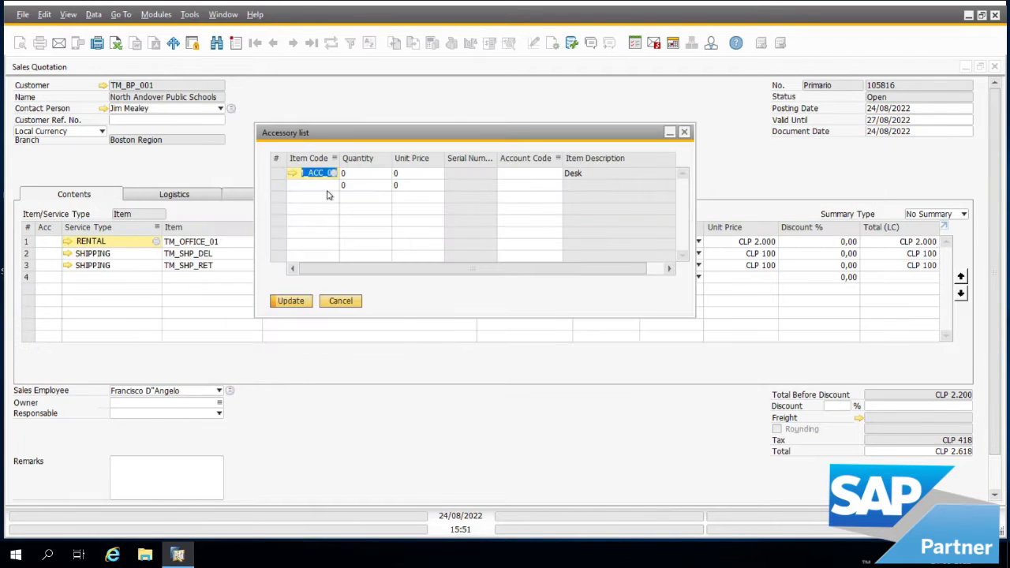
Step: Add TM_ACC_05 (Wooden blinds) as the second item in the accessory list
click(334, 185)
click(335, 185)
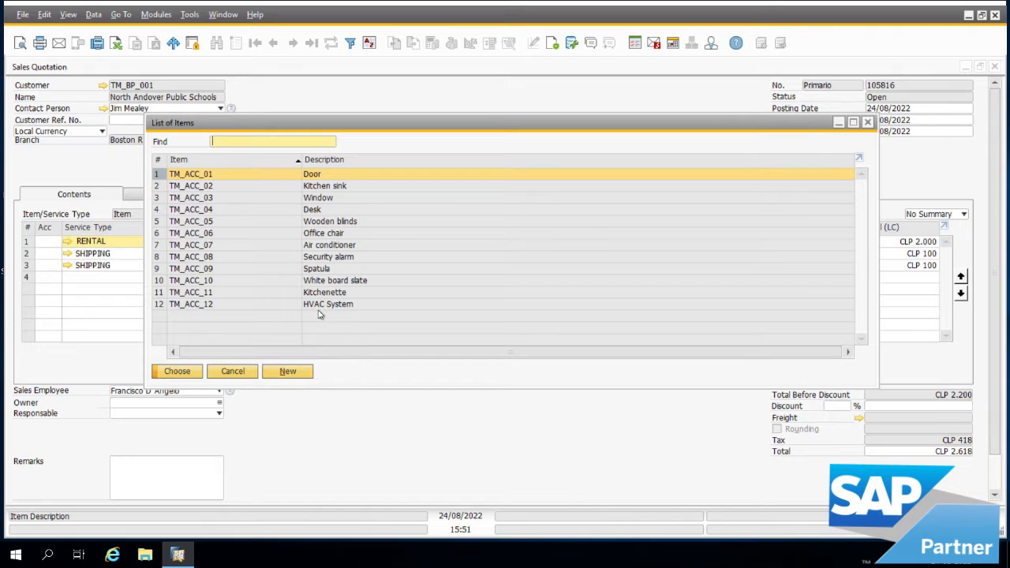
click(288, 229)
click(176, 371)
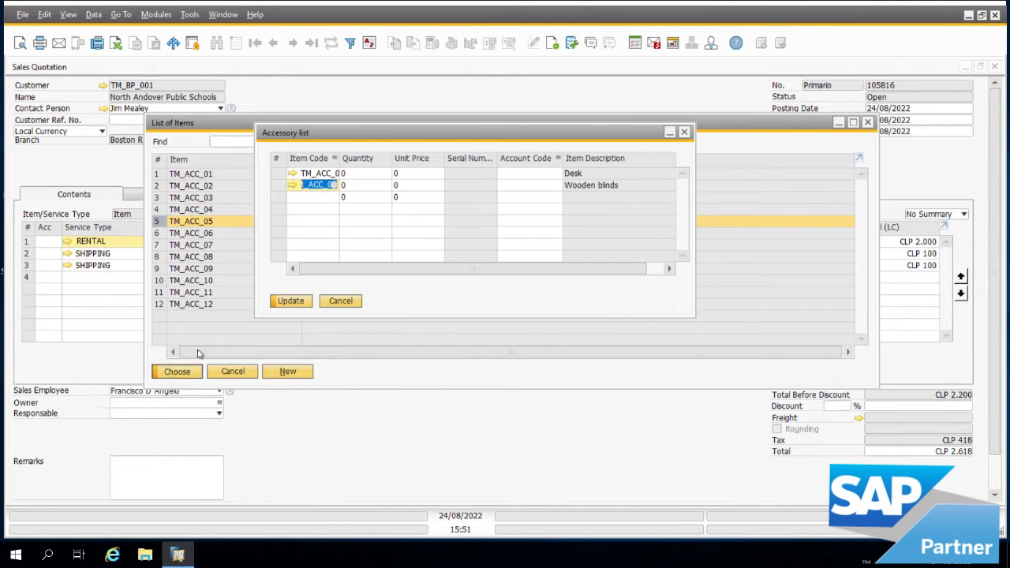
Step: Add TM_ACC_06 (Office chair) as the third item in the accessory list
click(334, 198)
click(334, 197)
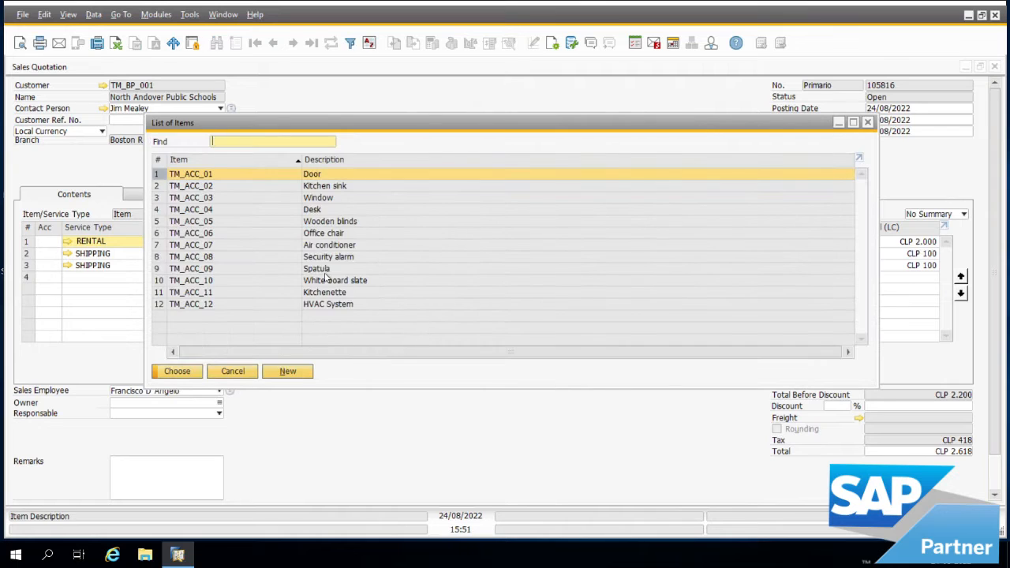
click(324, 233)
click(178, 371)
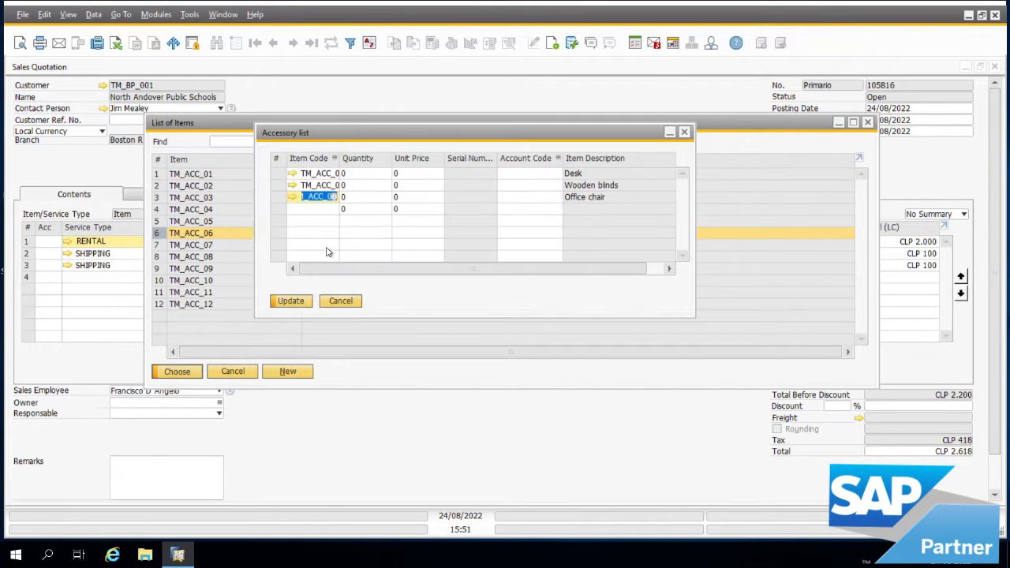
Step: Add TM_ACC_07 (Air conditioner) as the fourth item in the accessory list
click(333, 210)
click(334, 209)
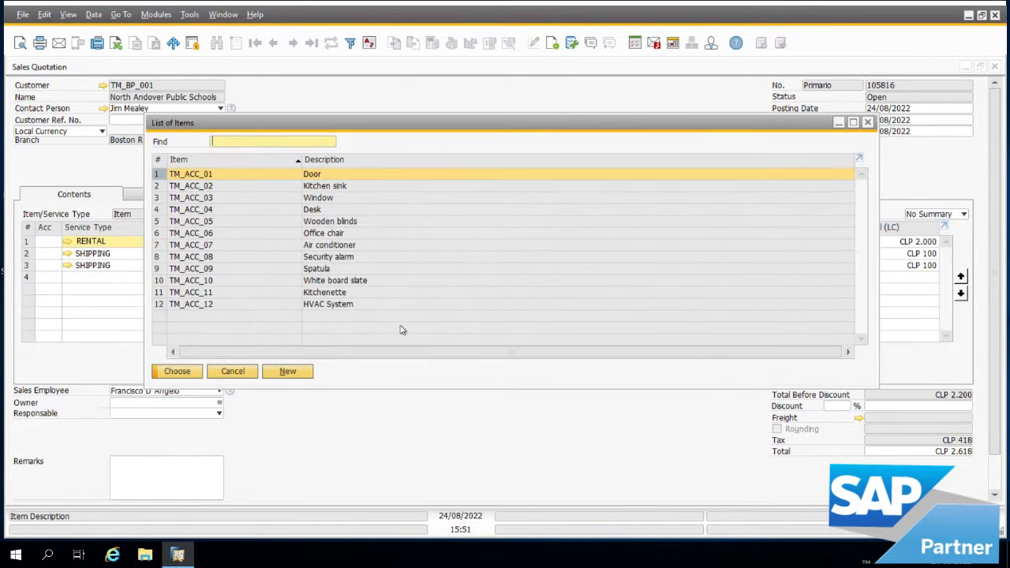
click(348, 245)
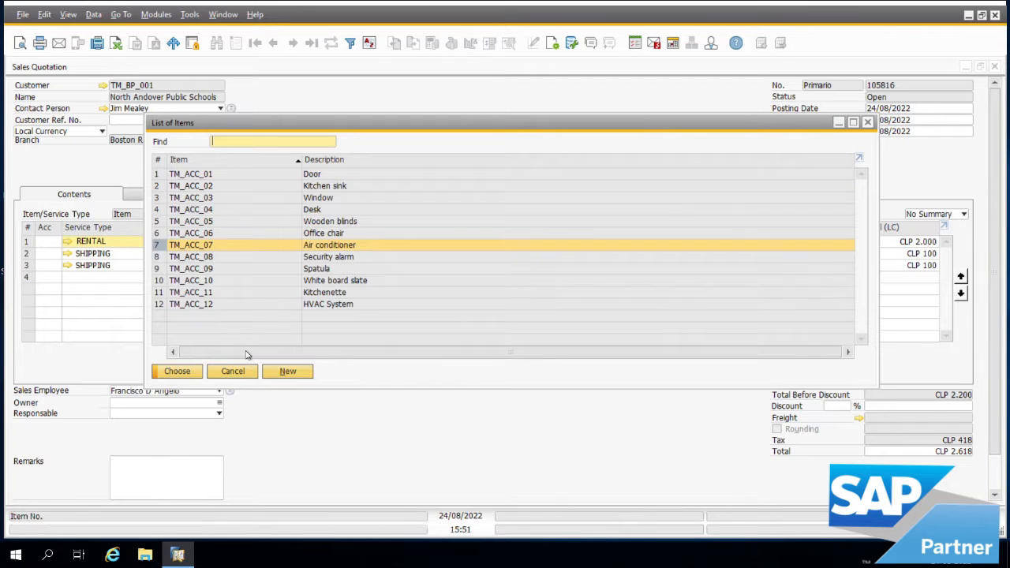
click(174, 373)
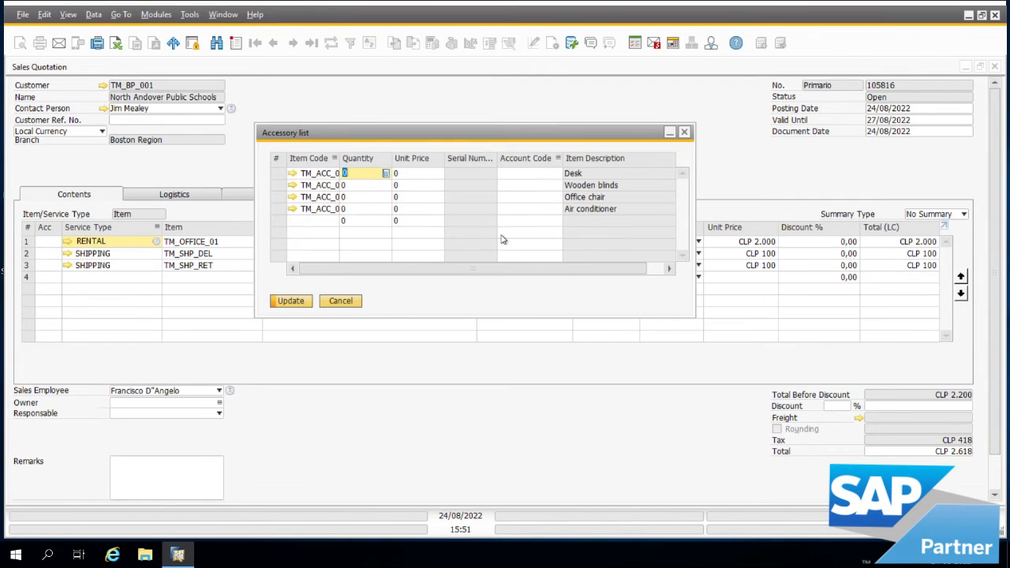
Step: Set the accessory quantities to 4 for Desk, 2 for Wooden blinds, 4 for Office chair and 1 for Air conditioner
click(359, 186)
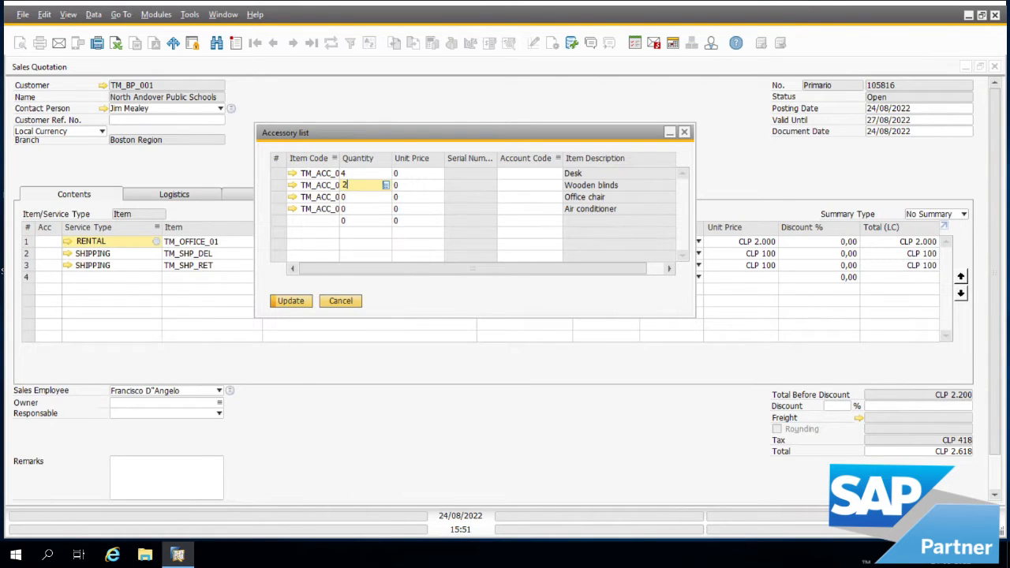
text(2)
click(359, 199)
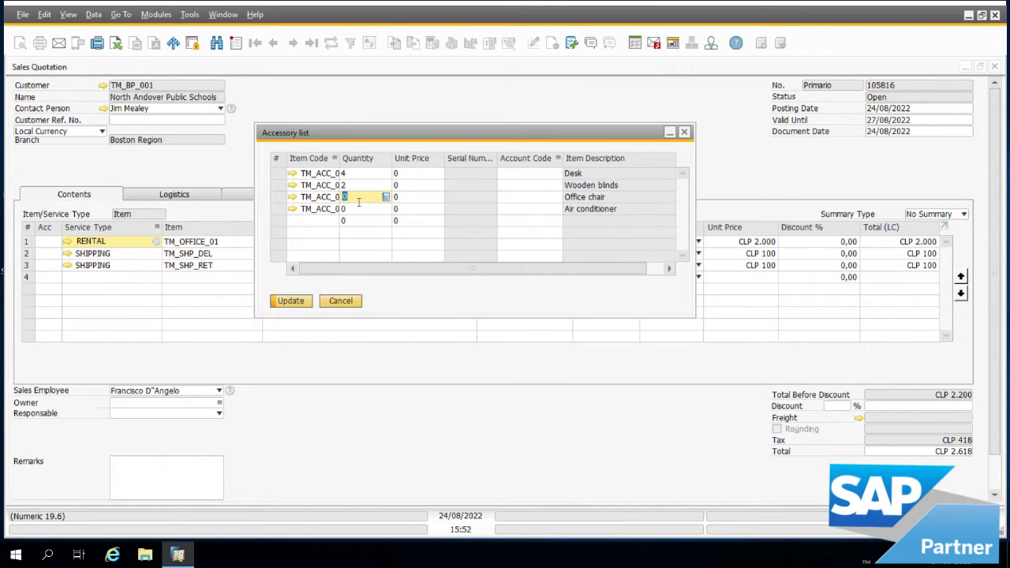
click(359, 210)
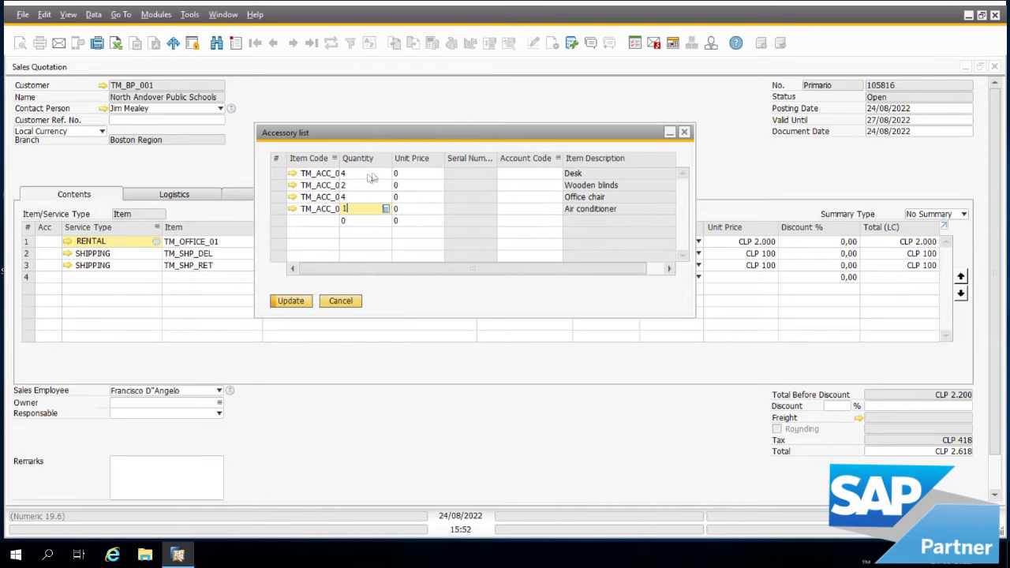
text(1)
Step: Set the unit price of all four accessories to 200
click(422, 176)
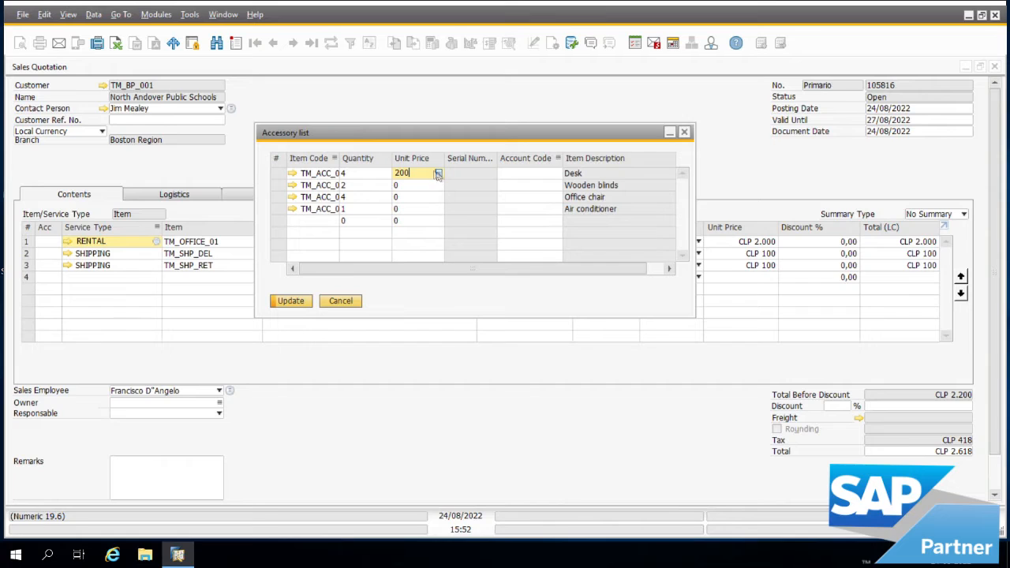
click(412, 189)
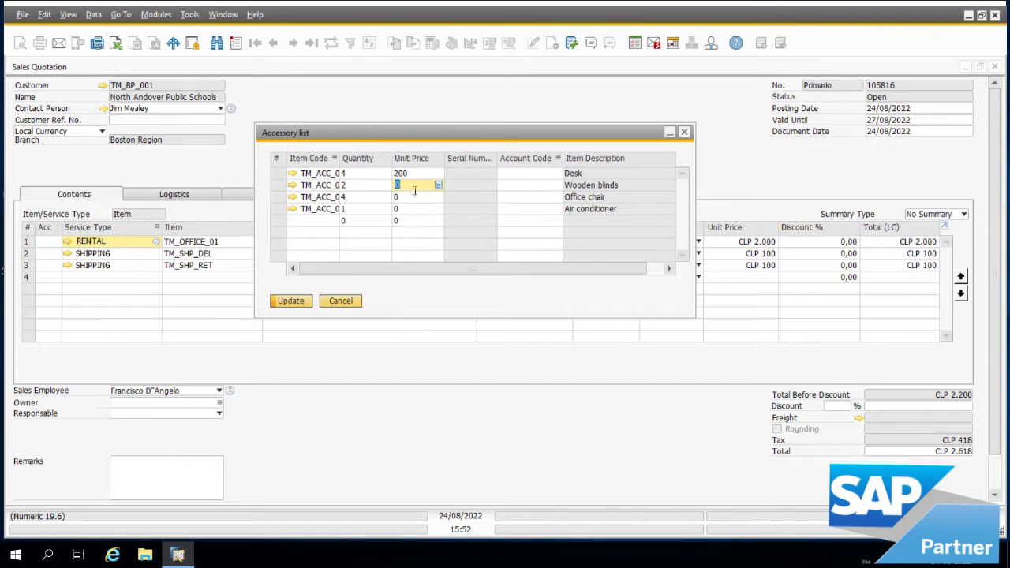
text(200)
click(412, 200)
text(200)
click(409, 212)
text(200)
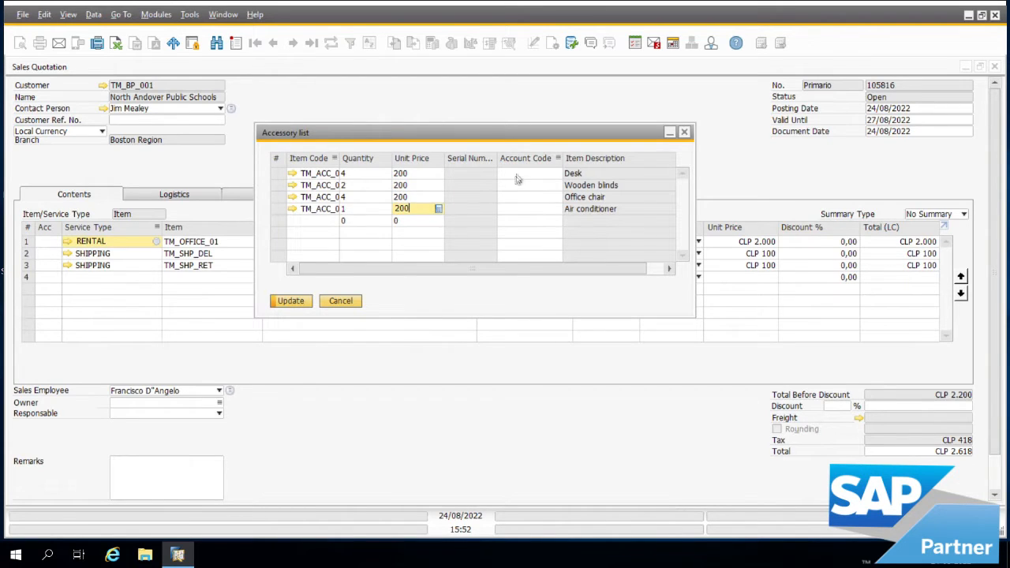
Step: Assign the Artículos Tecnológicos account to the Desk line of the accessory list
click(528, 175)
click(559, 173)
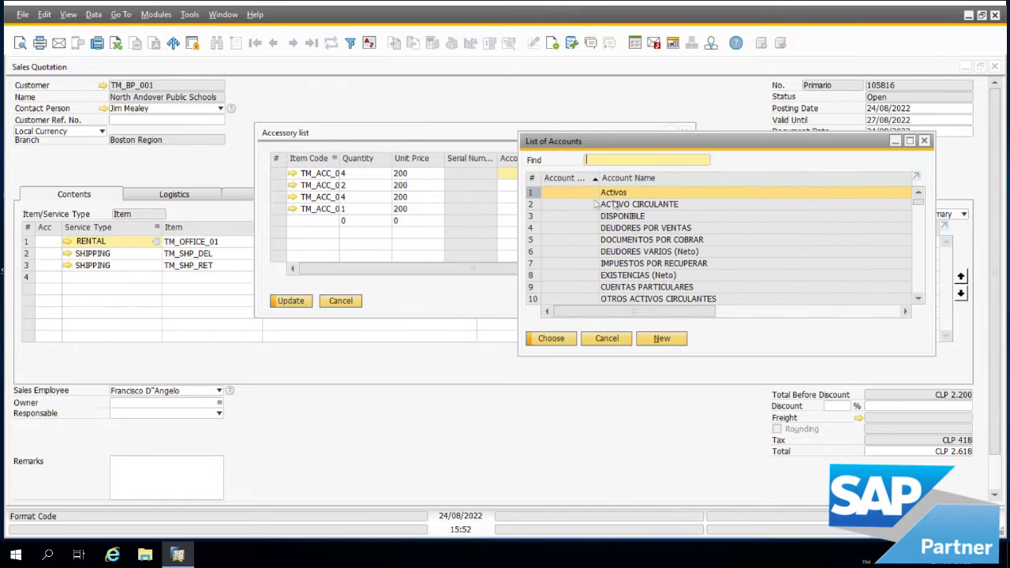
drag(919, 202, 920, 283)
click(671, 229)
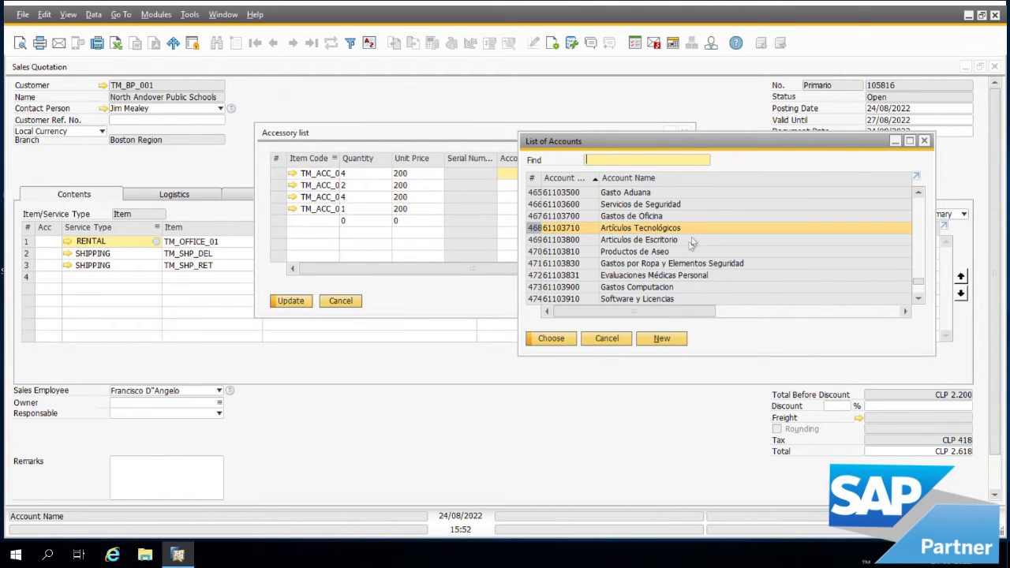
Step: Copy the Desk line's account code to the Wooden blinds, Office chair and Air conditioner lines
right_click(540, 175)
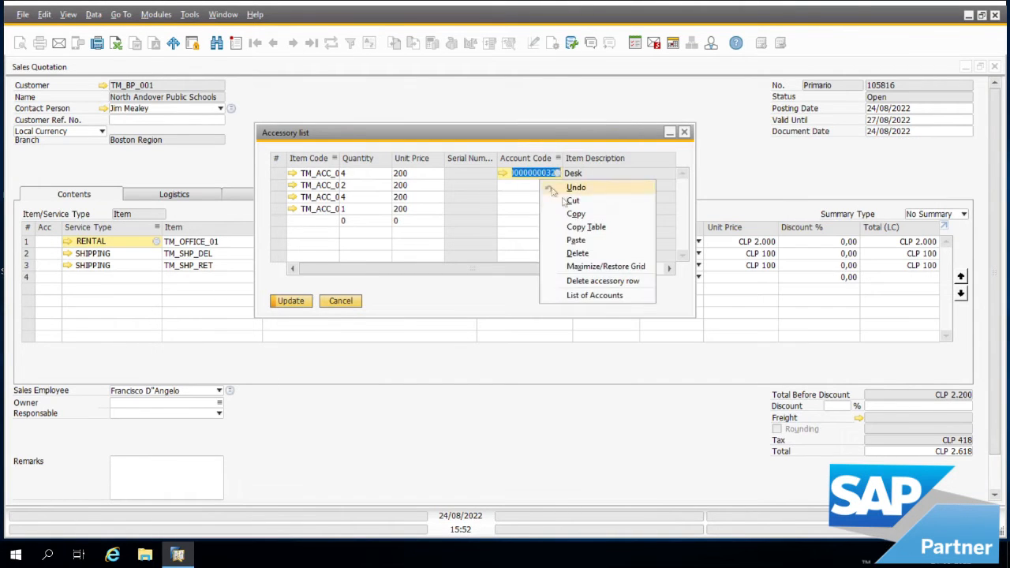
click(571, 214)
key(Down)
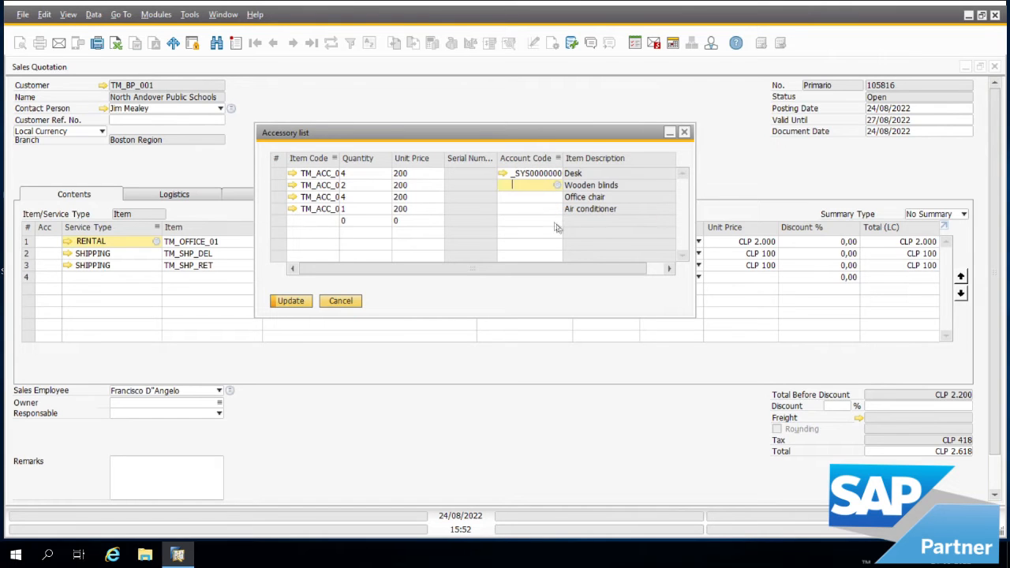
key(ctrl+v)
key(Down)
key(ctrl+v)
key(Down)
key(ctrl+v)
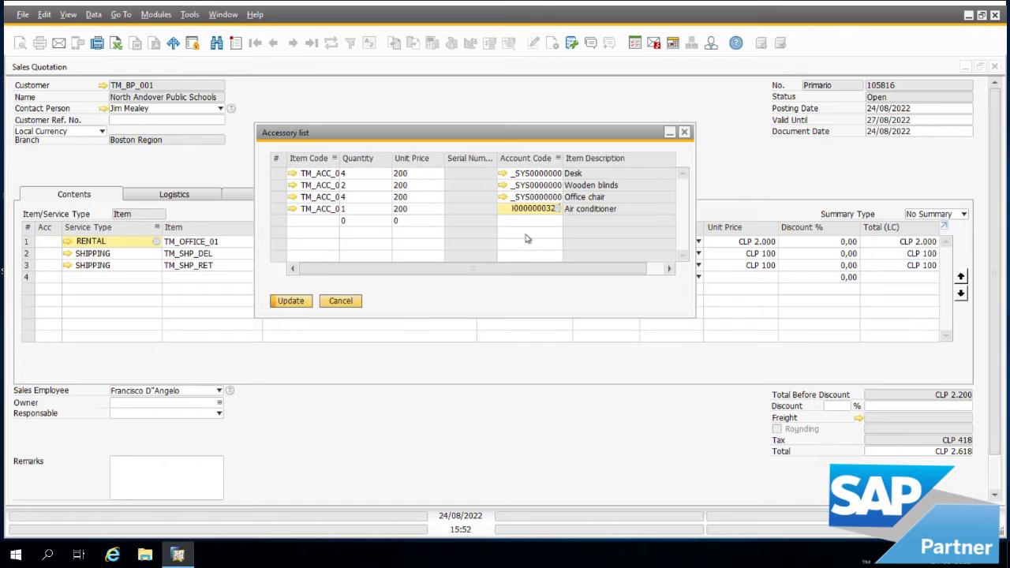
Step: Save the accessory list and update the sales quotation with it
click(285, 306)
click(290, 302)
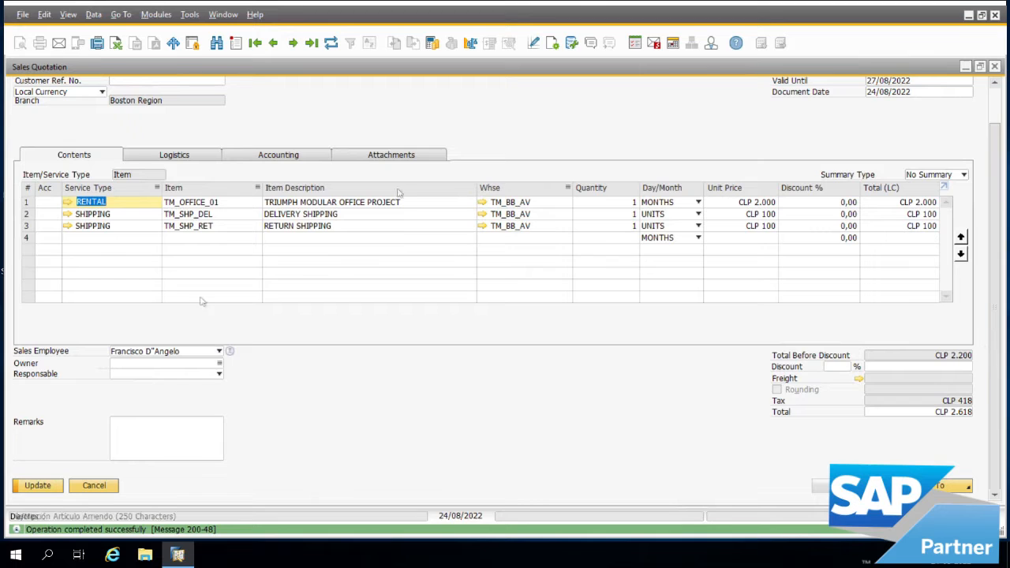
click(34, 491)
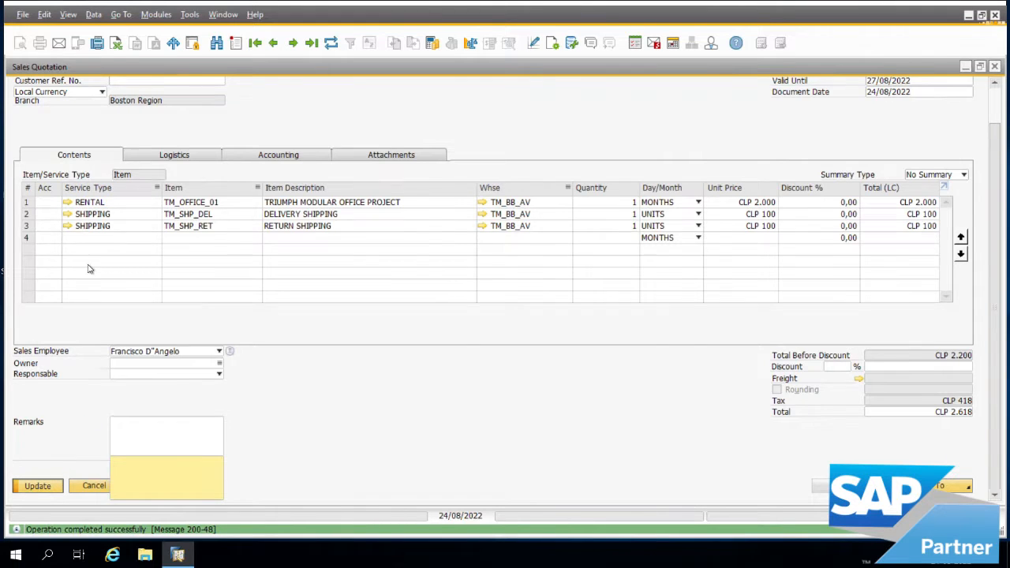
Step: Examine the RENTAL line's accessory mark and the description and warehouse of the INFO line for the accessory bundle
click(28, 242)
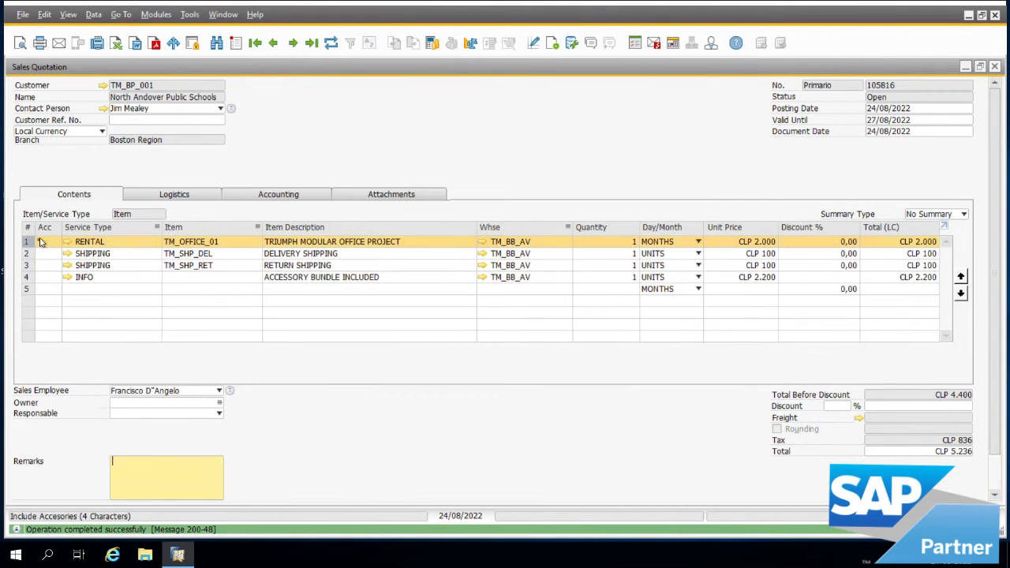
click(31, 281)
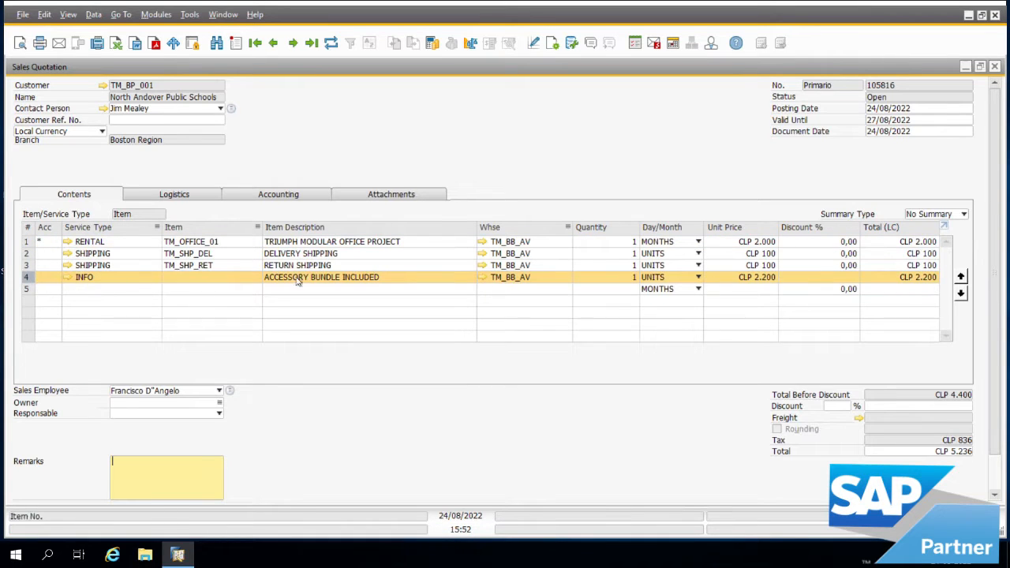
click(532, 278)
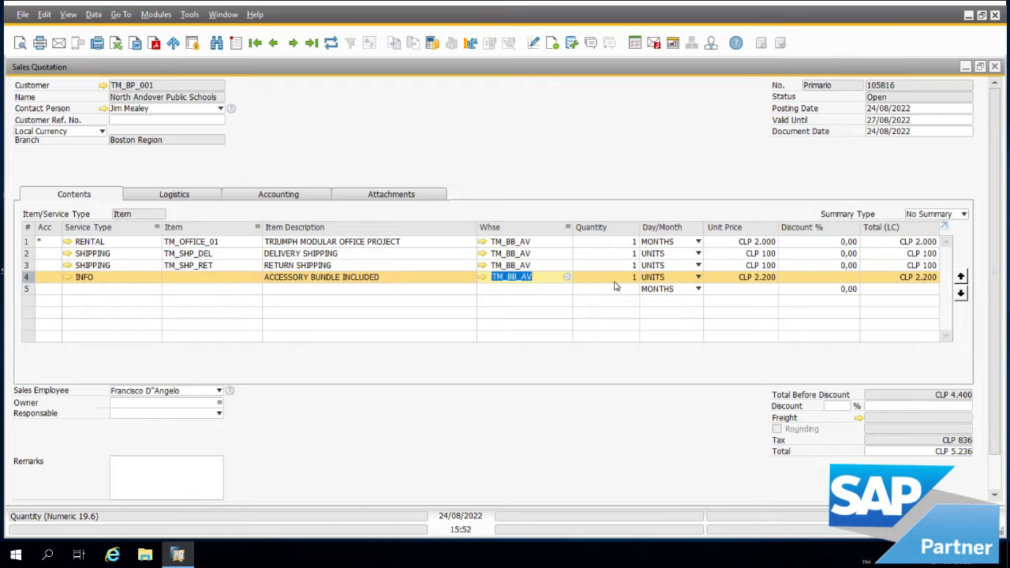
click(411, 278)
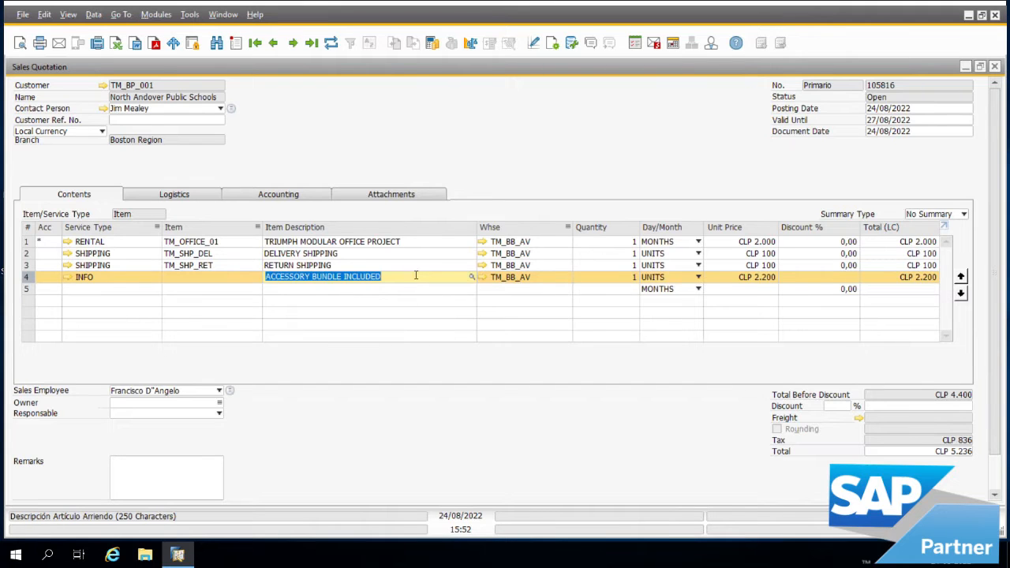
click(30, 242)
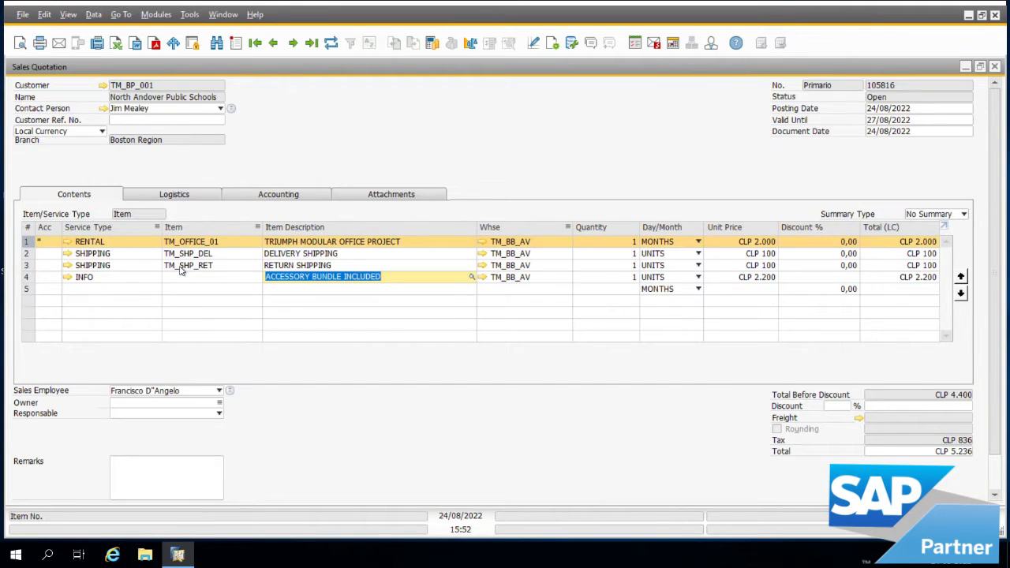
click(315, 278)
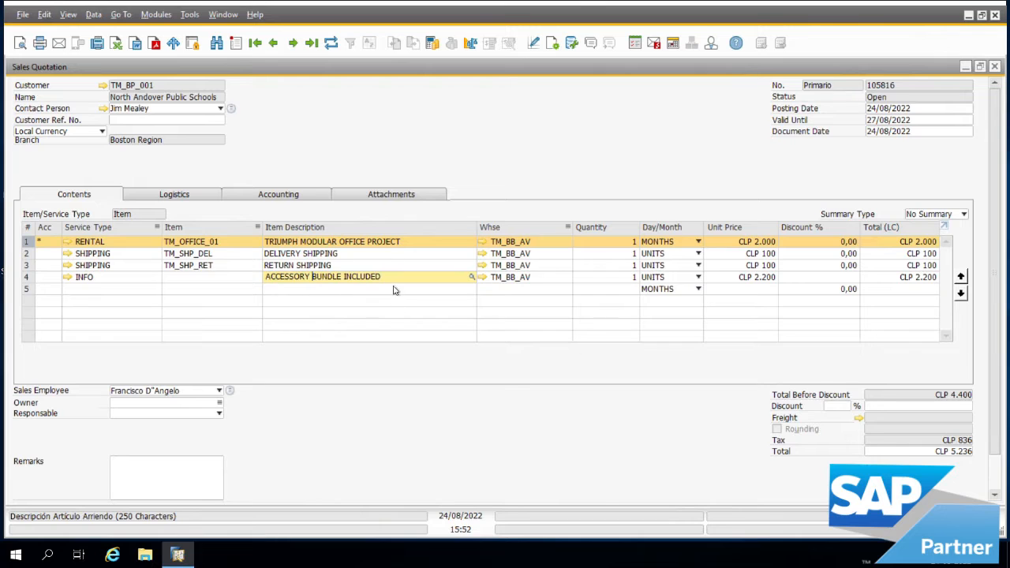
click(399, 242)
Step: Apply a 5% discount to the whole quotation and update it
drag(1000, 291, 996, 269)
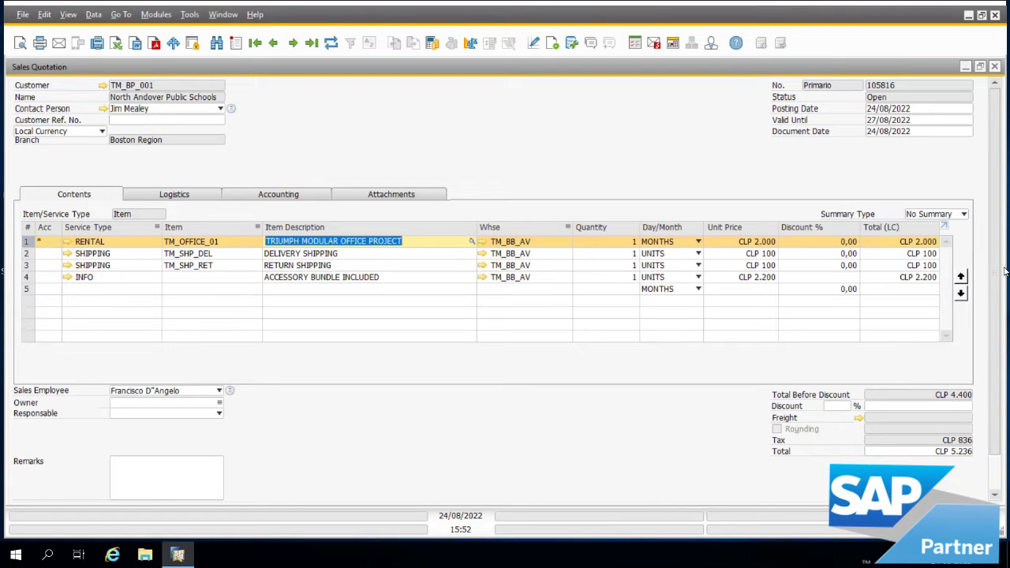
drag(1003, 329, 1001, 317)
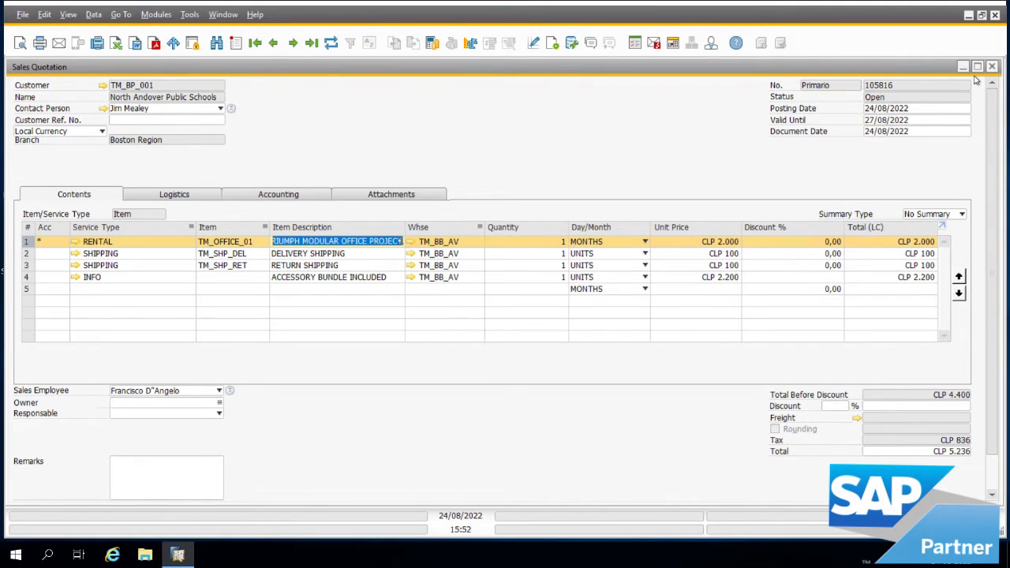
drag(995, 140, 996, 186)
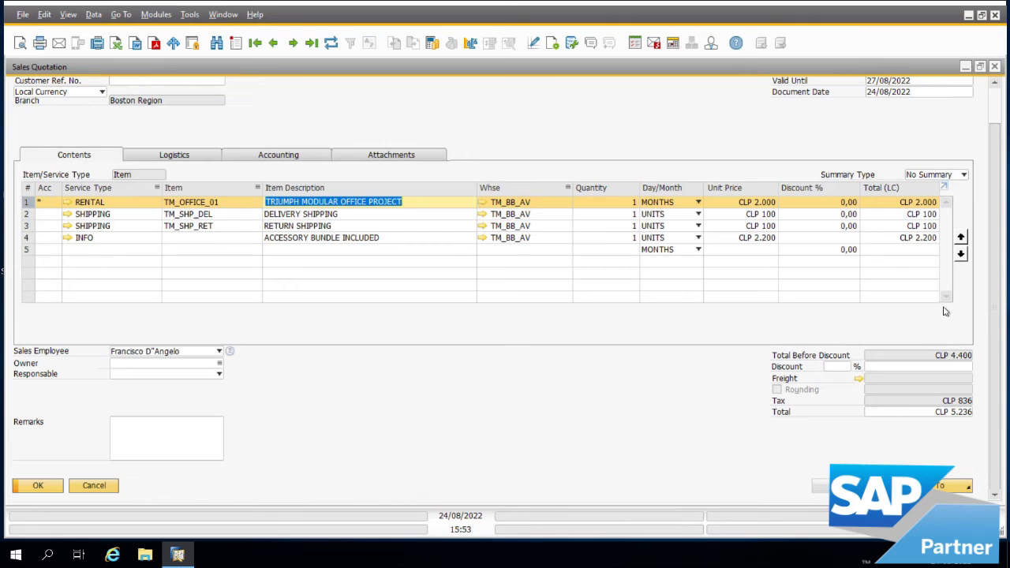
click(946, 368)
click(840, 367)
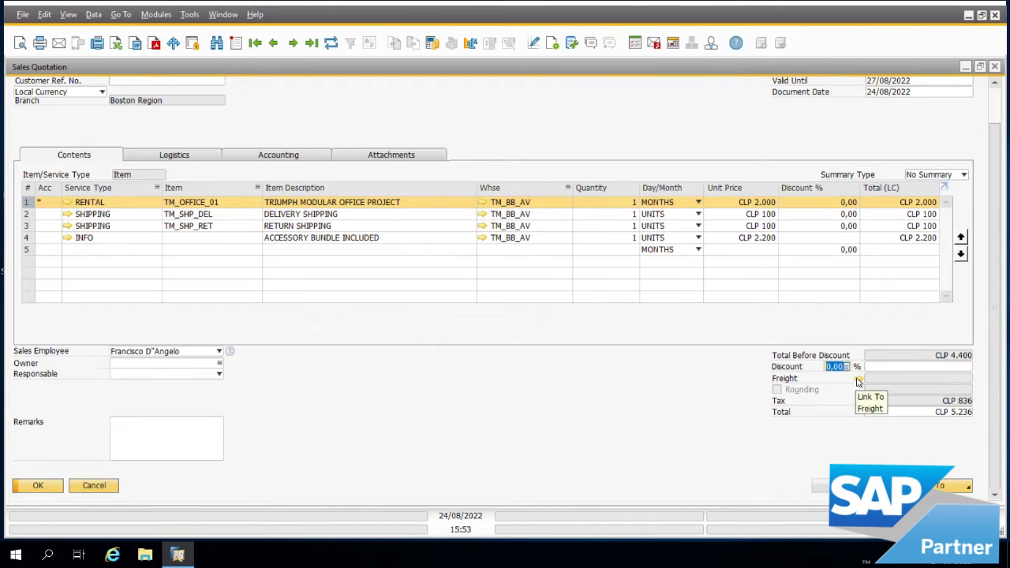
text(5)
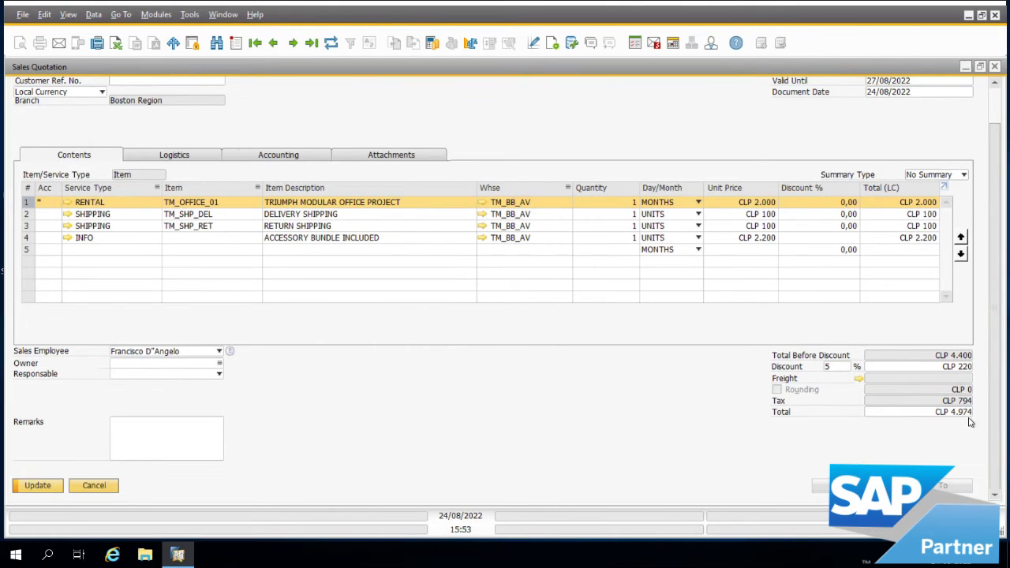
click(37, 487)
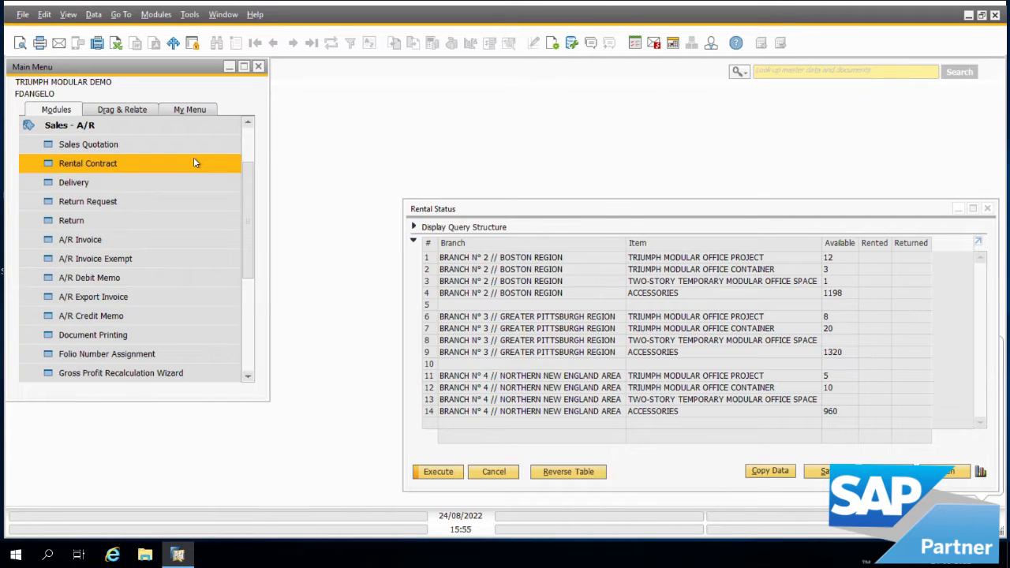
Step: Open the rental contract form and browse back to the contract for North Andover Public Schools
click(151, 173)
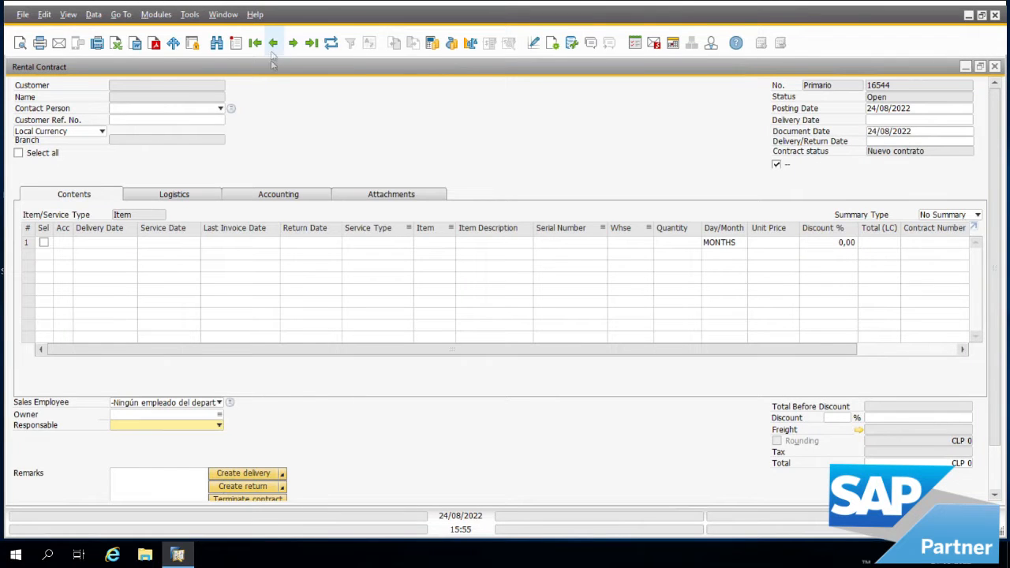
click(273, 43)
drag(754, 353, 388, 296)
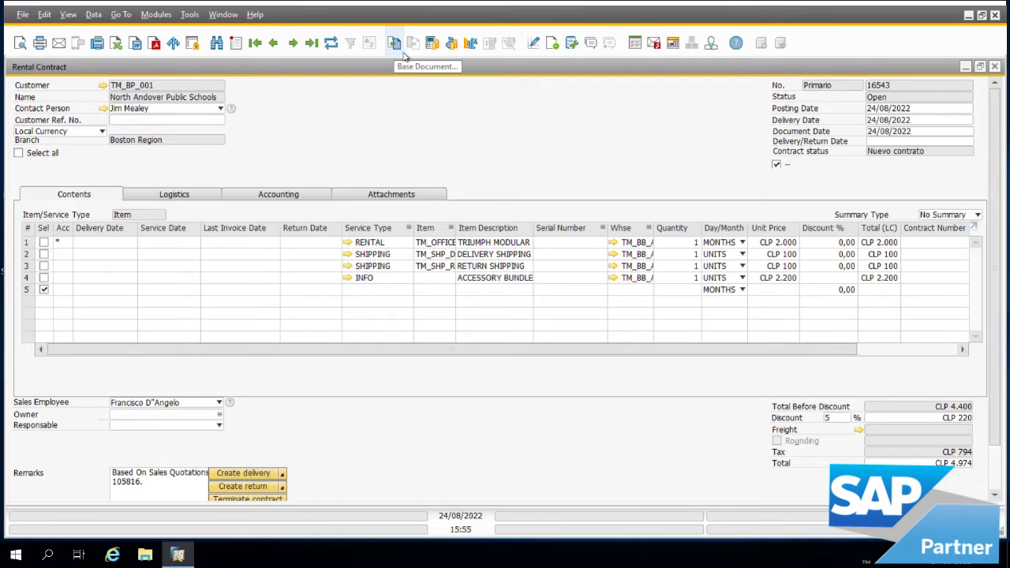
Step: View the sales quotation on which the rental contract is based, check its status, and return to the contract
click(394, 42)
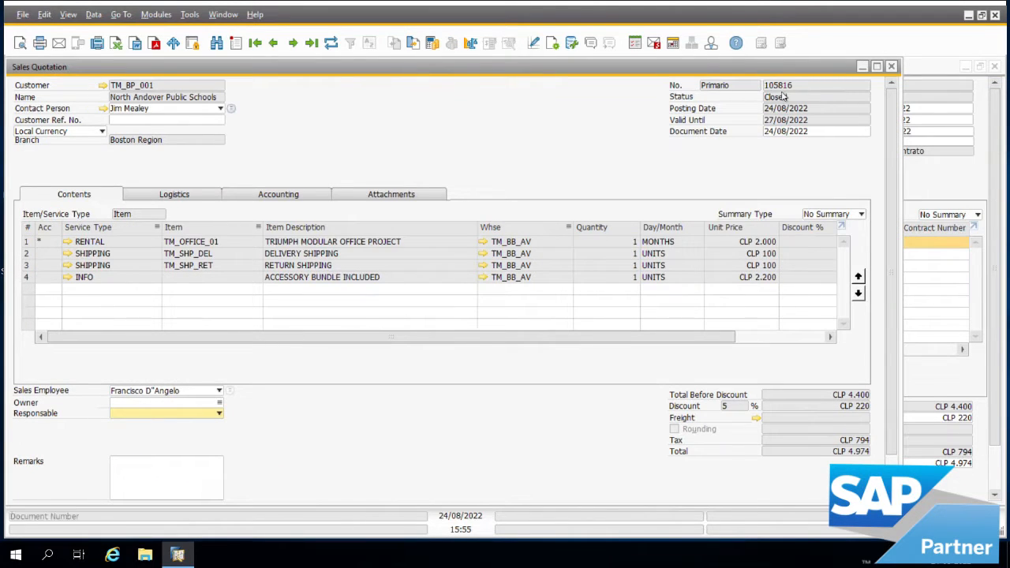
drag(766, 69, 806, 76)
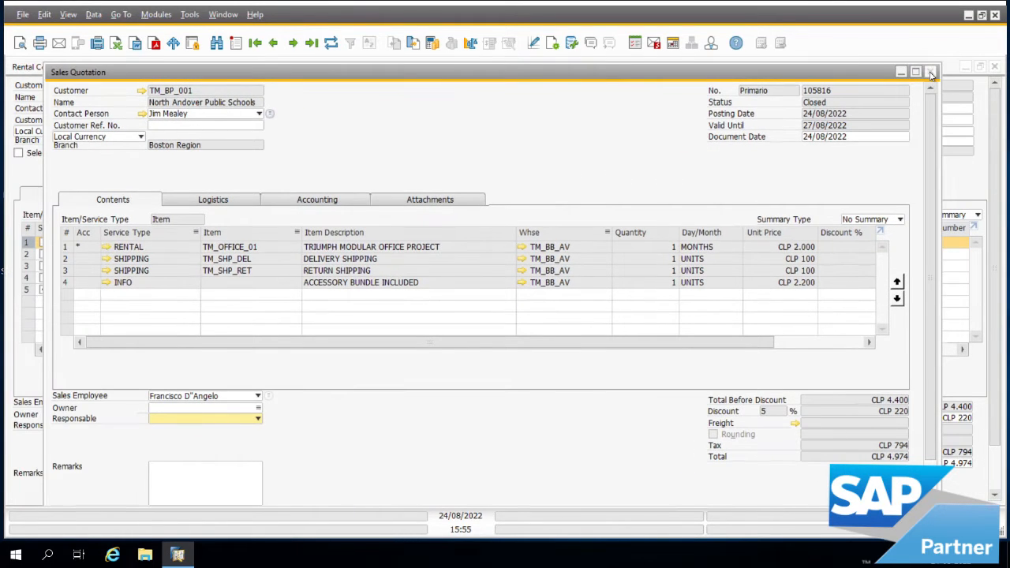
click(932, 72)
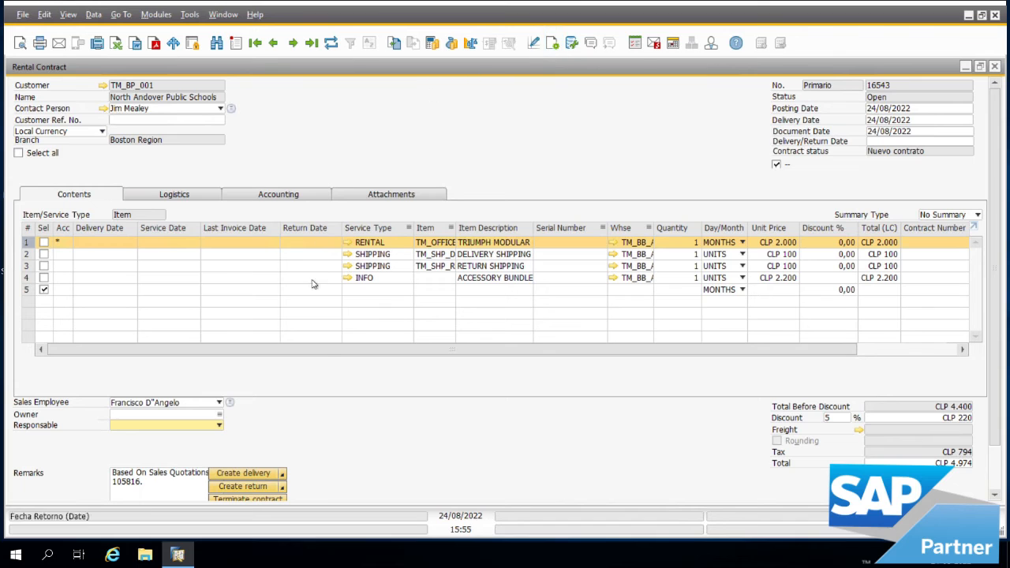
Step: Examine the contract's Delivery, Service, Last Invoice and Return Date columns and the RENTAL line's Serial Number field
drag(321, 357, 534, 354)
drag(442, 333, 197, 334)
drag(368, 357, 287, 354)
click(106, 244)
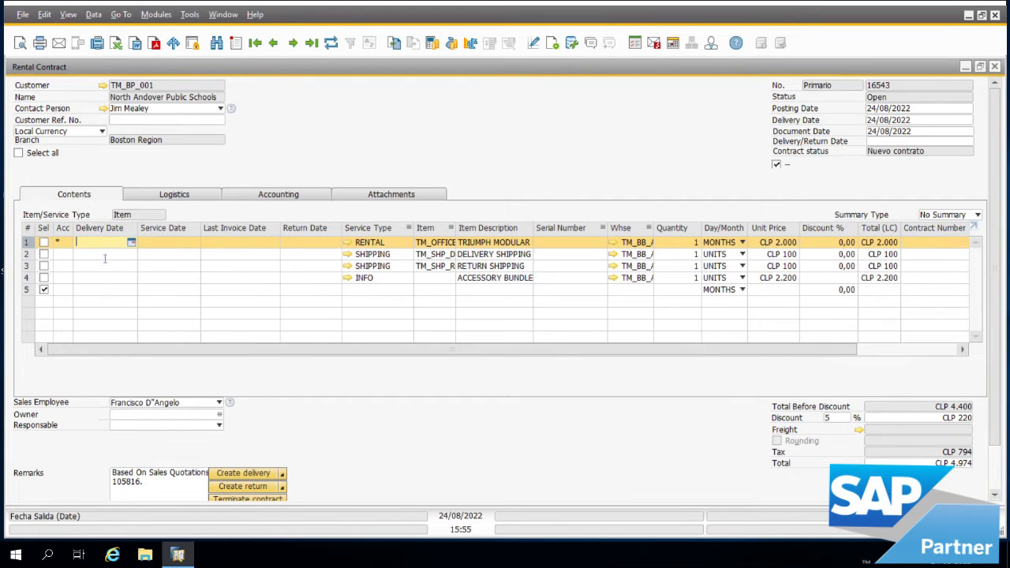
click(174, 256)
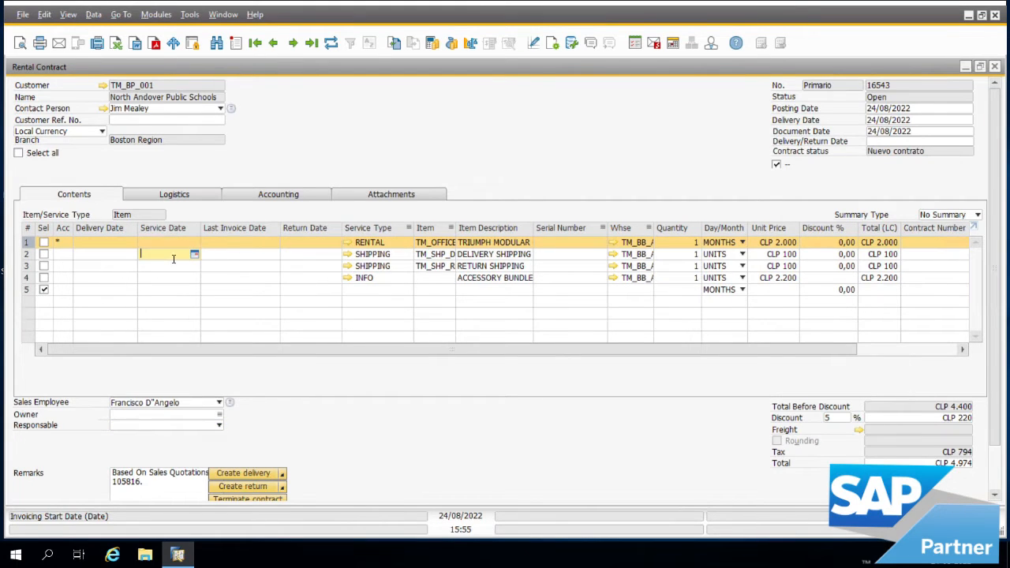
click(236, 253)
click(316, 253)
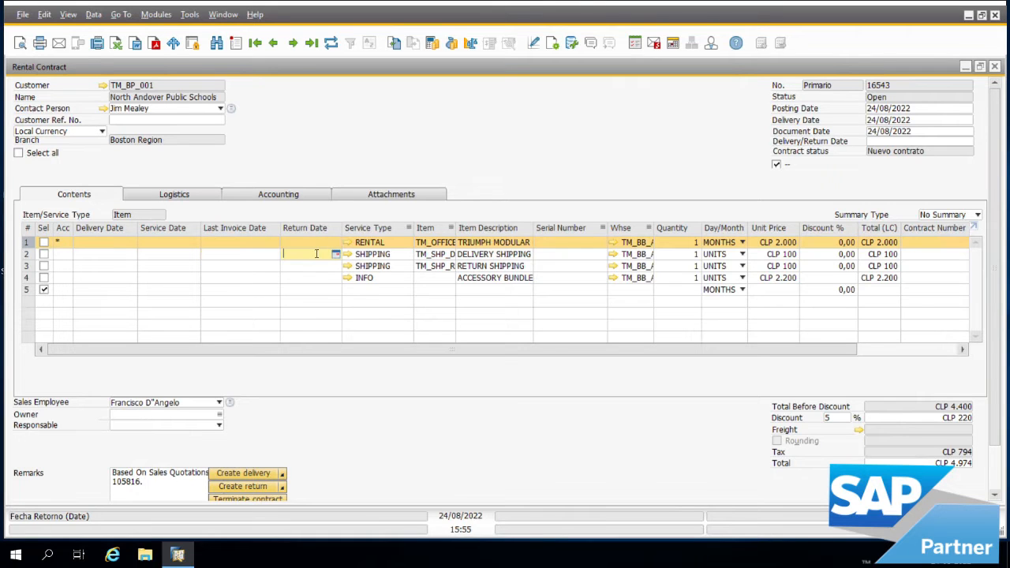
drag(503, 355, 696, 357)
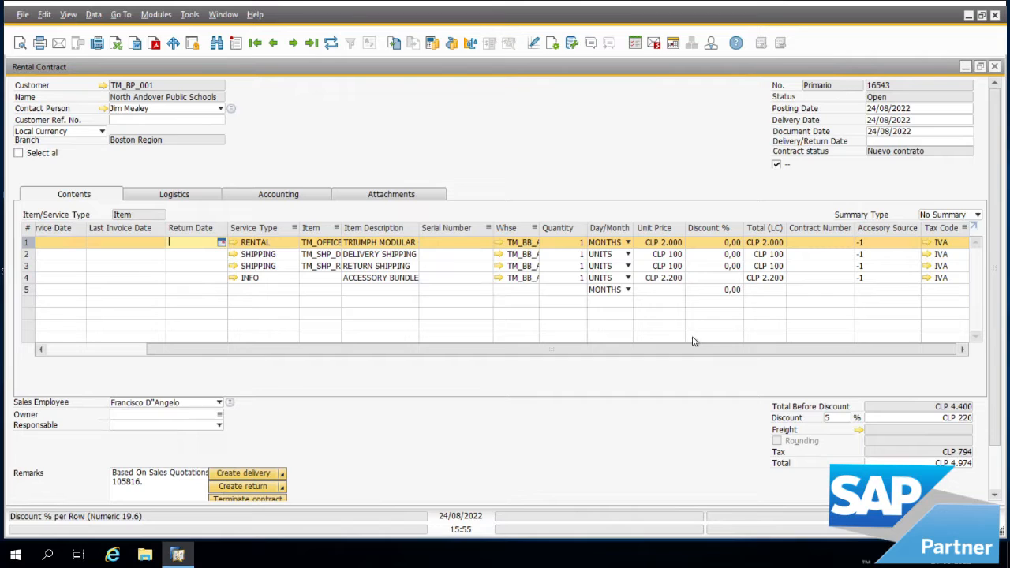
click(452, 245)
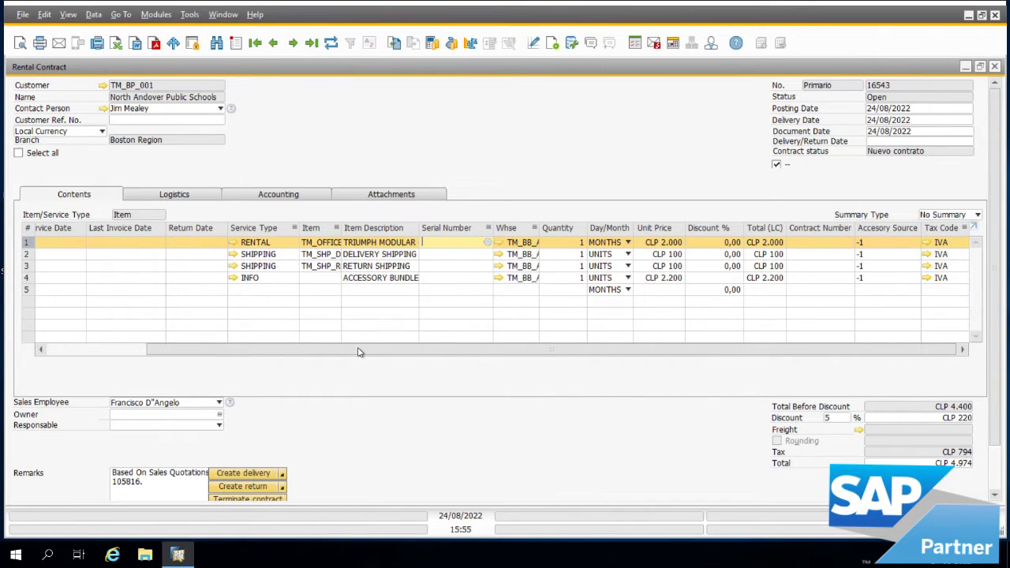
scroll(357, 352, left, 2)
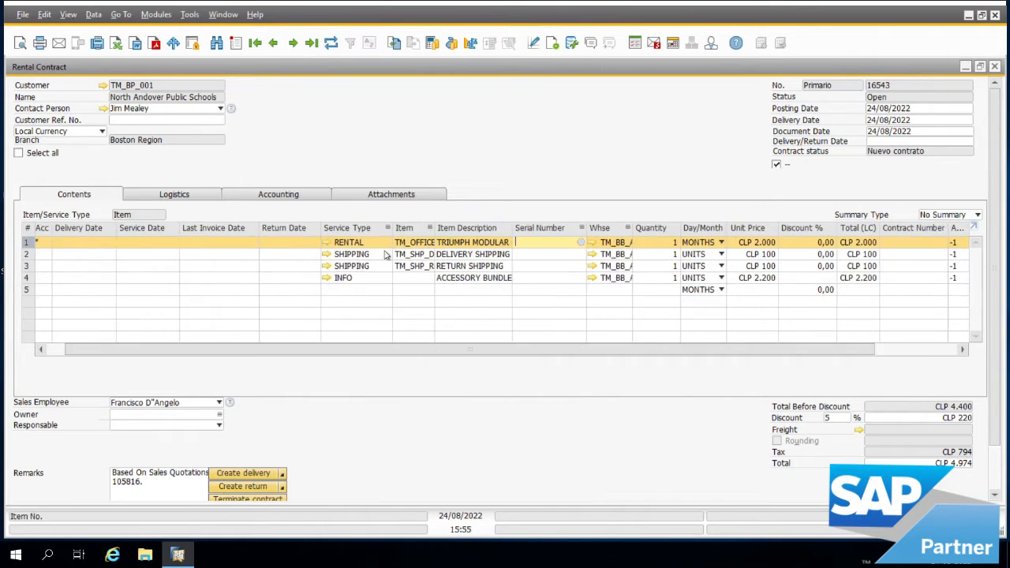
Step: Look up item TM_OFFICE_01 in the item master data, check how it is managed, and return to the contract
drag(434, 228, 464, 228)
click(426, 243)
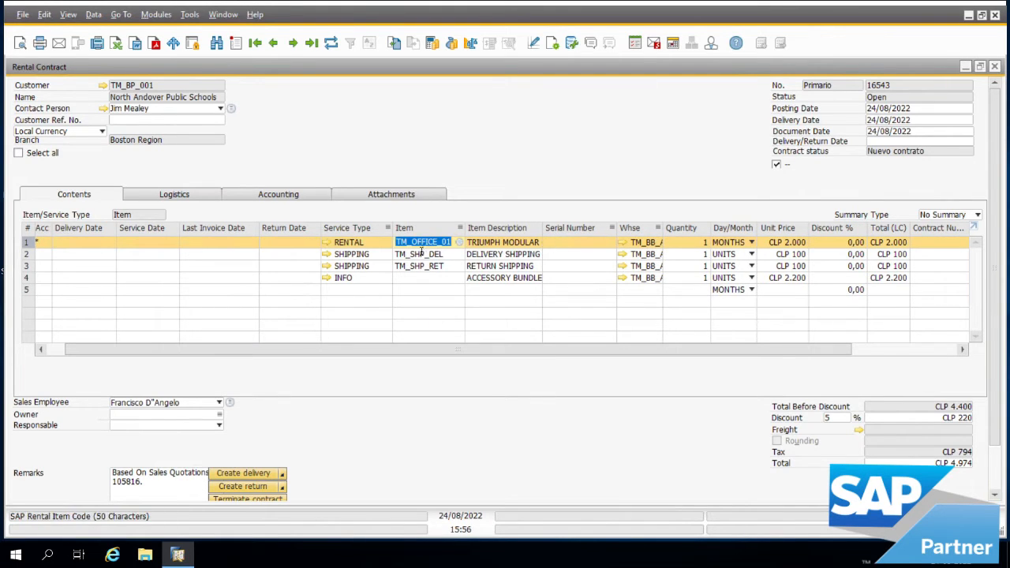
right_click(426, 246)
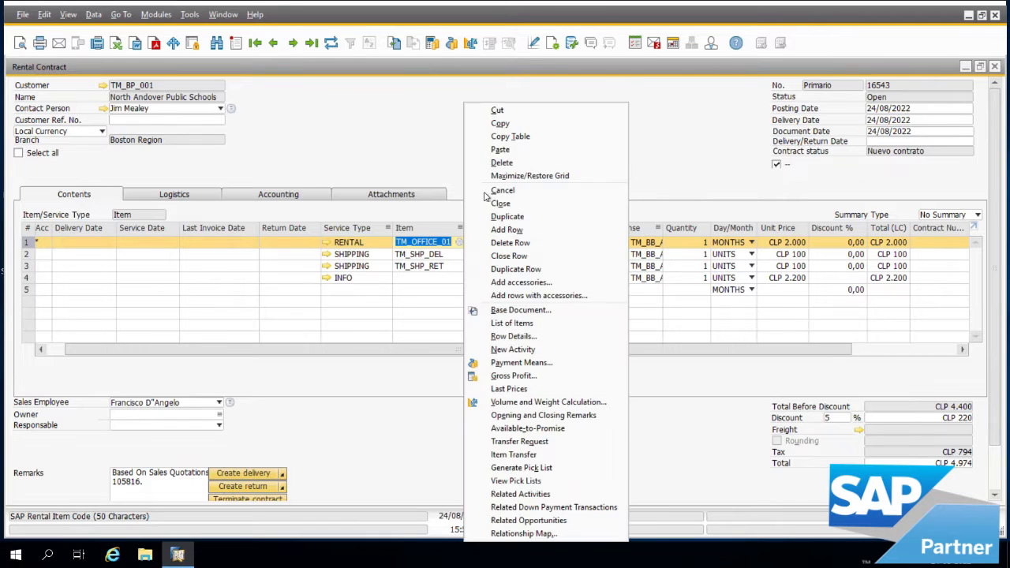
click(497, 123)
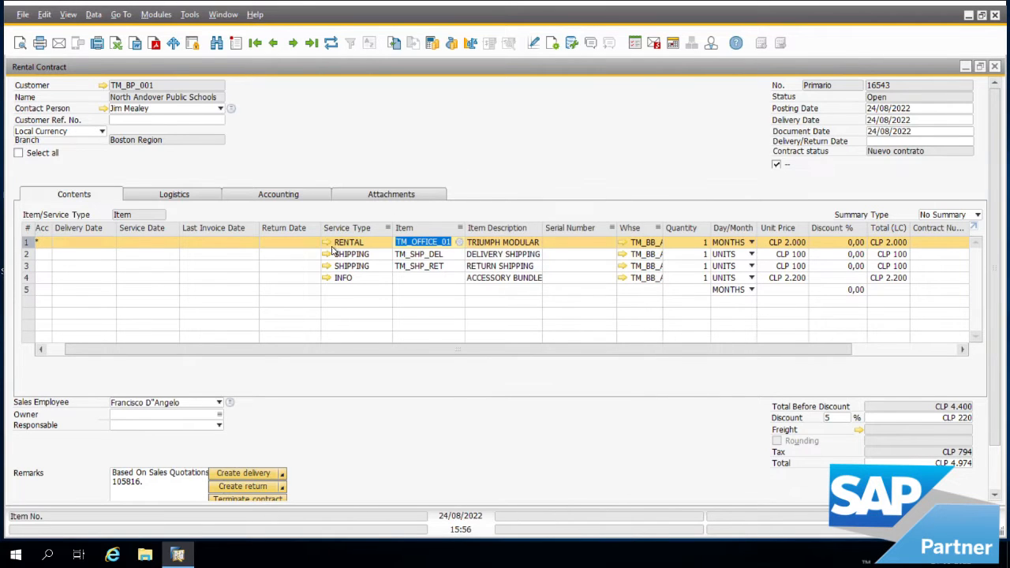
click(218, 44)
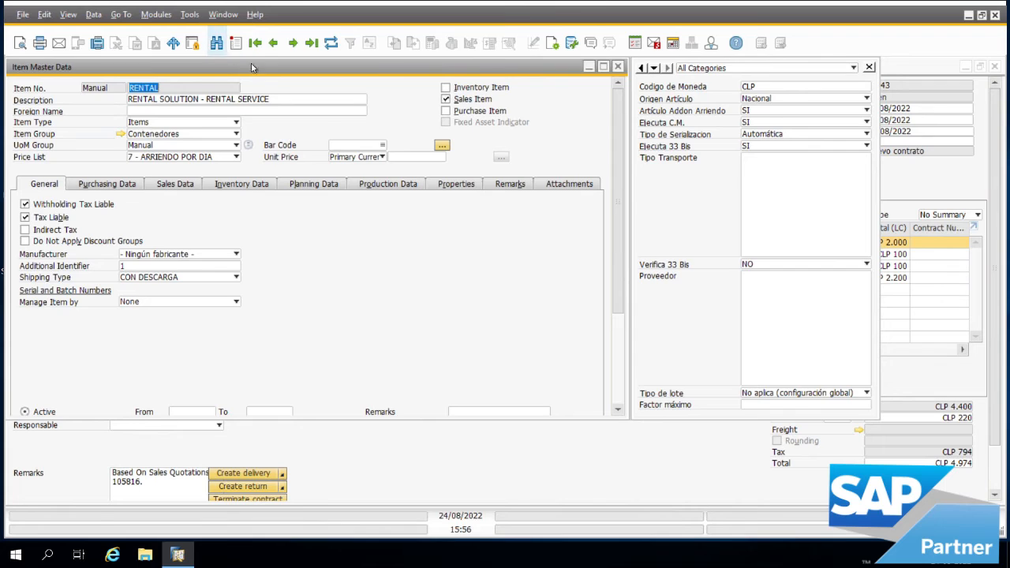
right_click(200, 92)
click(235, 108)
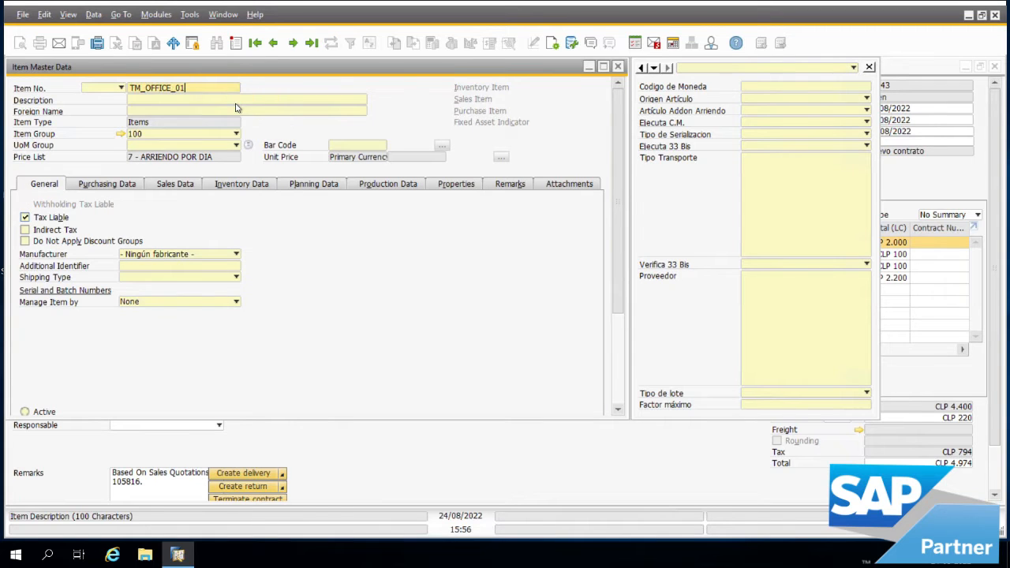
key(Return)
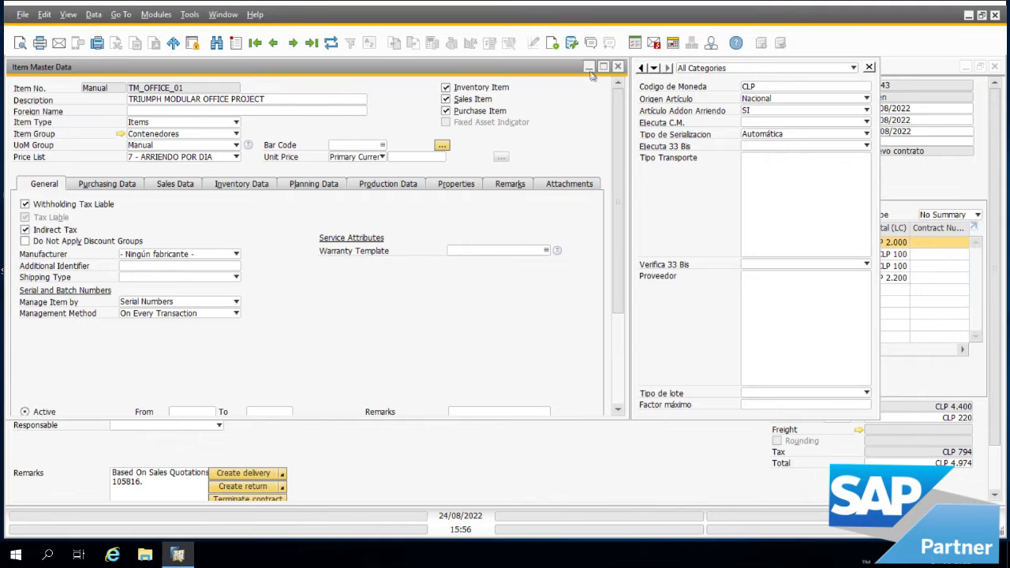
click(620, 70)
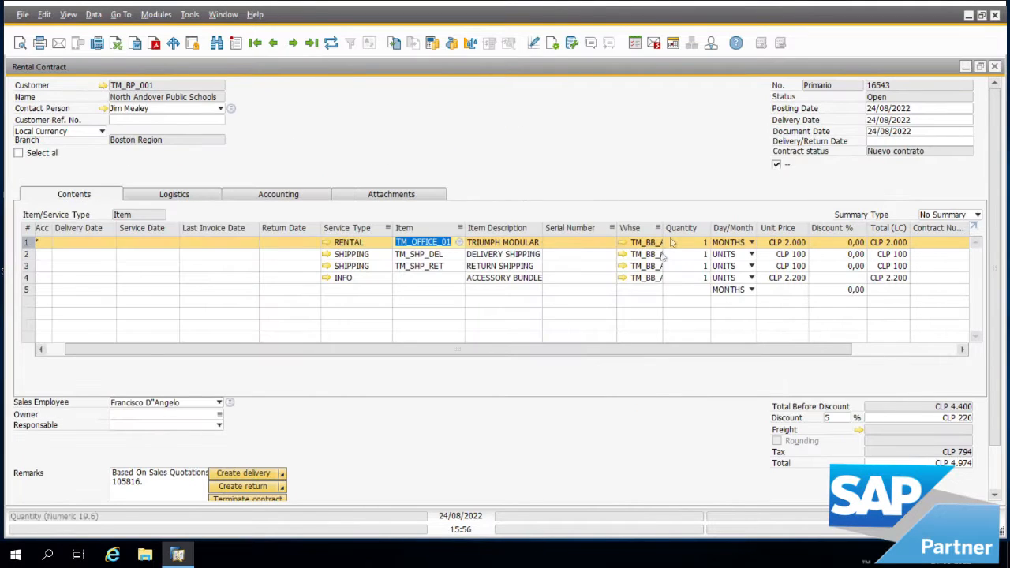
Step: Assign serial number TM_SER_0001 to the contract's RENTAL line from the list of item serial numbers
click(612, 244)
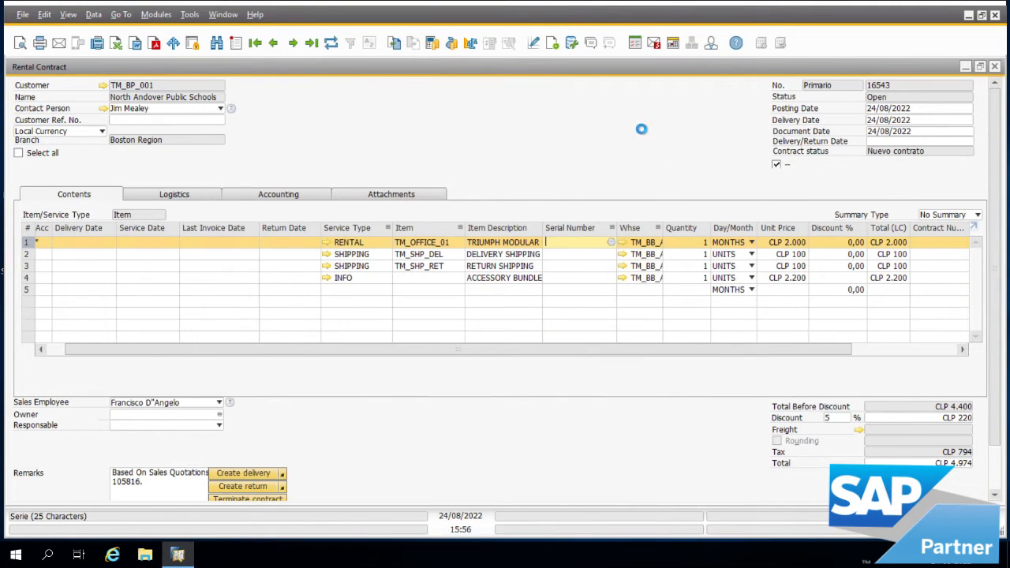
drag(318, 83, 544, 202)
drag(620, 202, 657, 297)
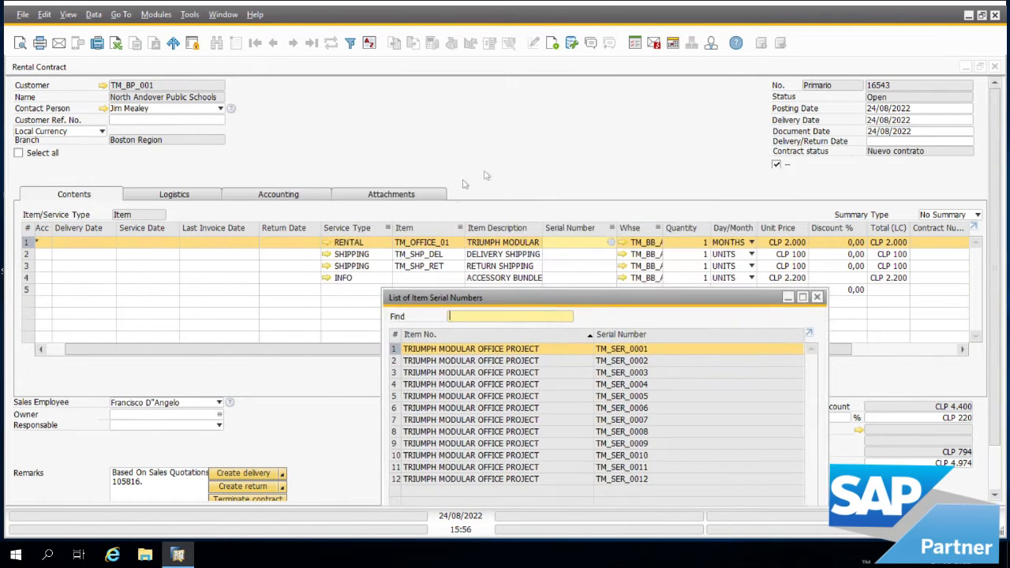
drag(640, 300, 608, 137)
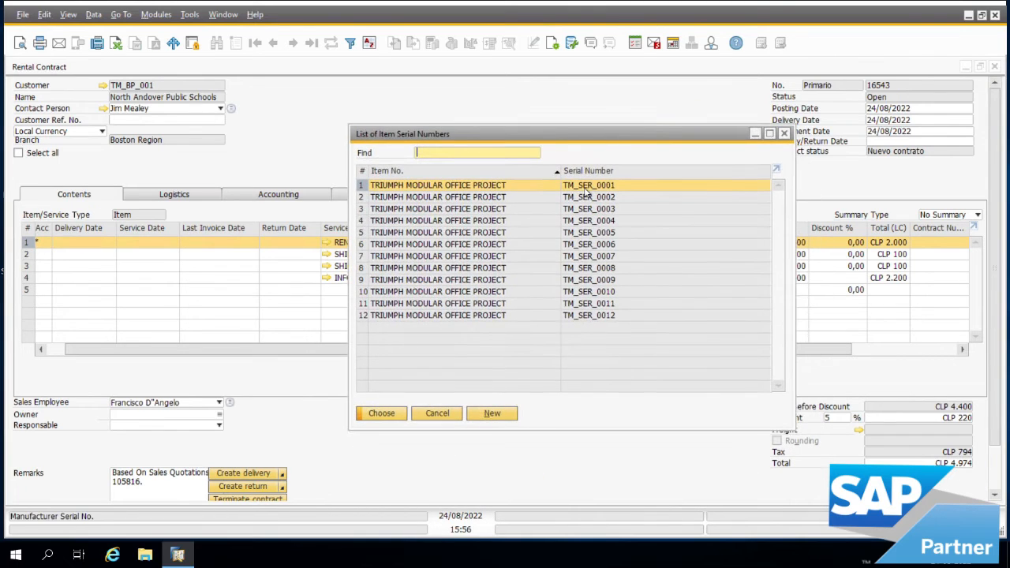
click(395, 417)
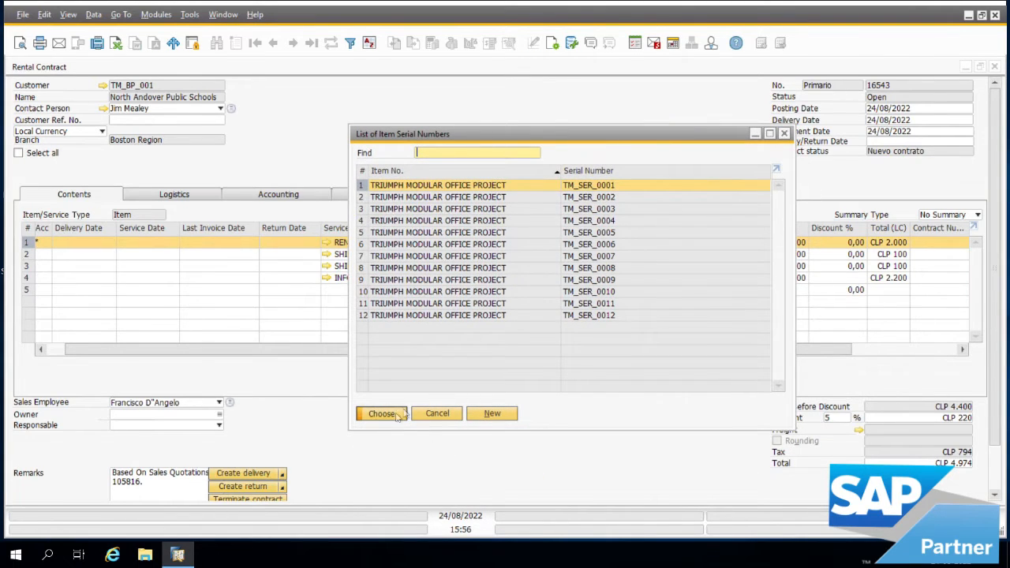
Step: Check which serial numbers are offered for the DELIVERY SHIPPING line, and review the Serial Number fields of both SHIPPING lines
drag(513, 349, 464, 346)
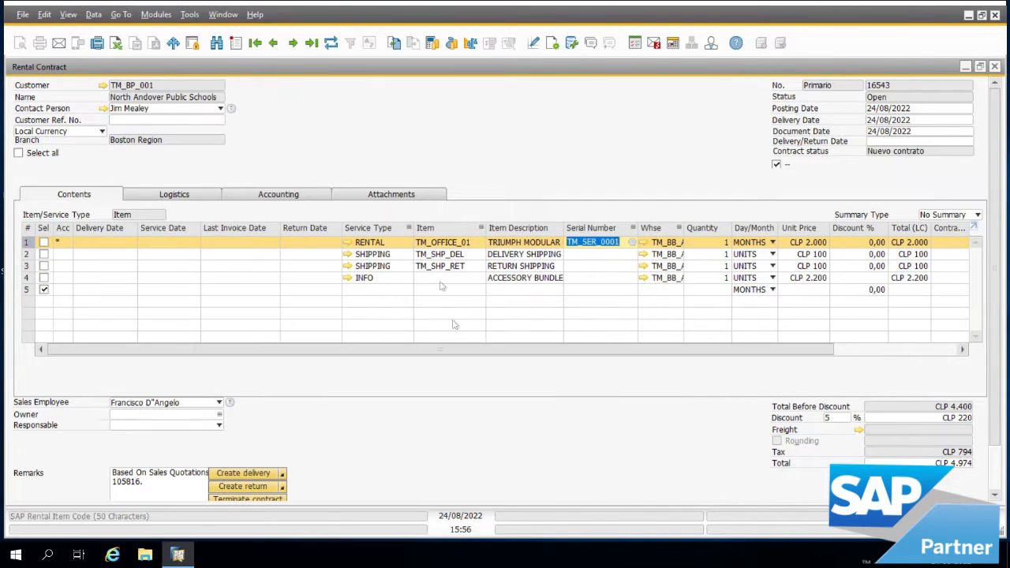
click(386, 255)
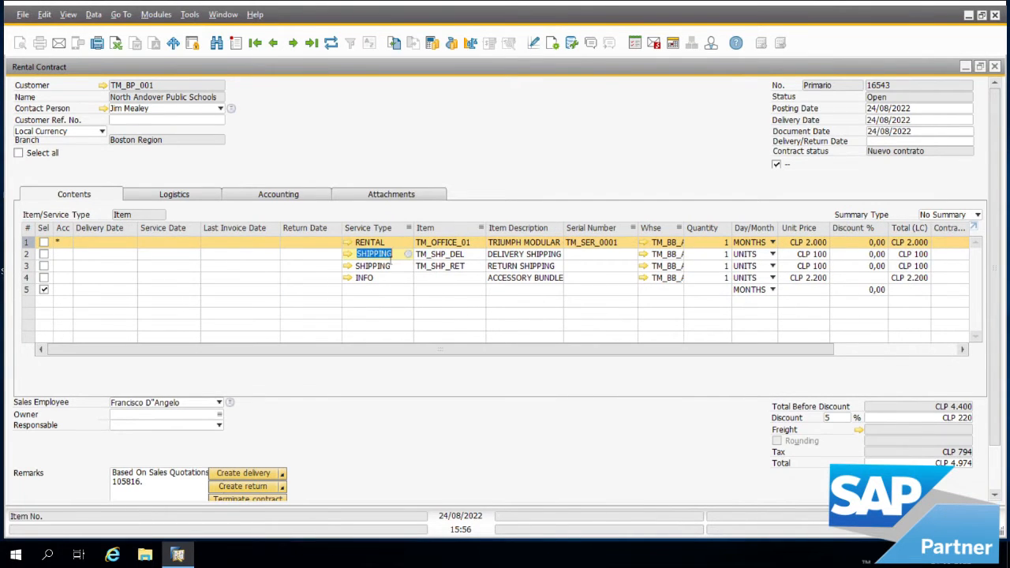
click(601, 257)
click(633, 257)
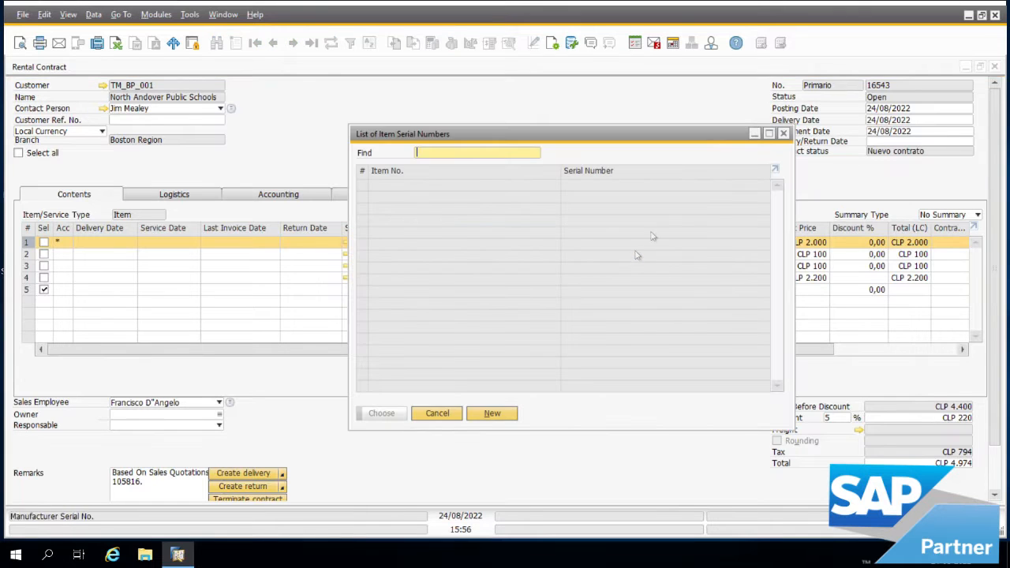
click(785, 138)
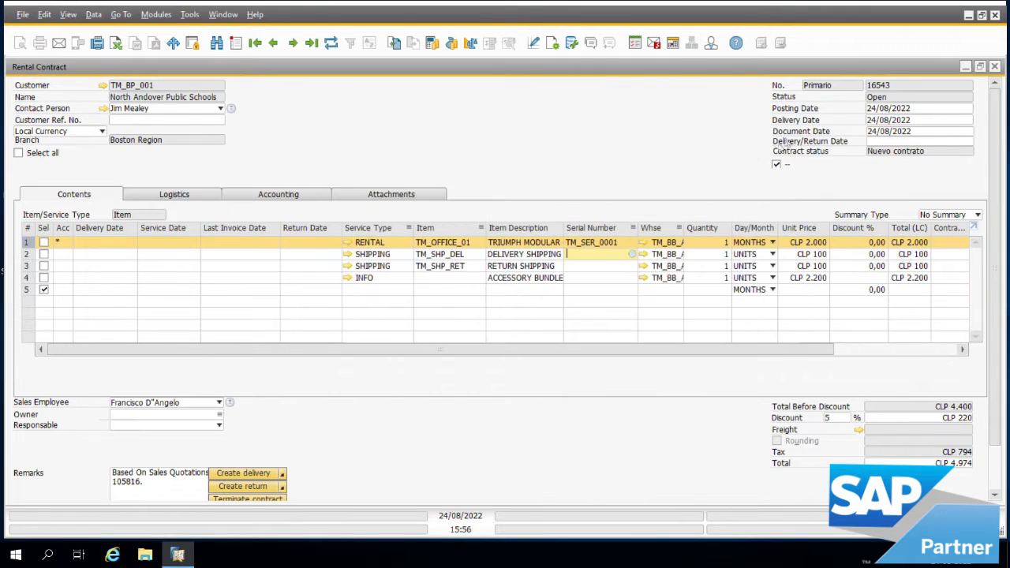
click(594, 269)
click(607, 252)
click(622, 244)
click(611, 257)
click(604, 270)
Step: Update the rental contract and widen the Whse column to show the full warehouse codes
drag(655, 346, 445, 330)
drag(995, 306, 994, 344)
click(40, 491)
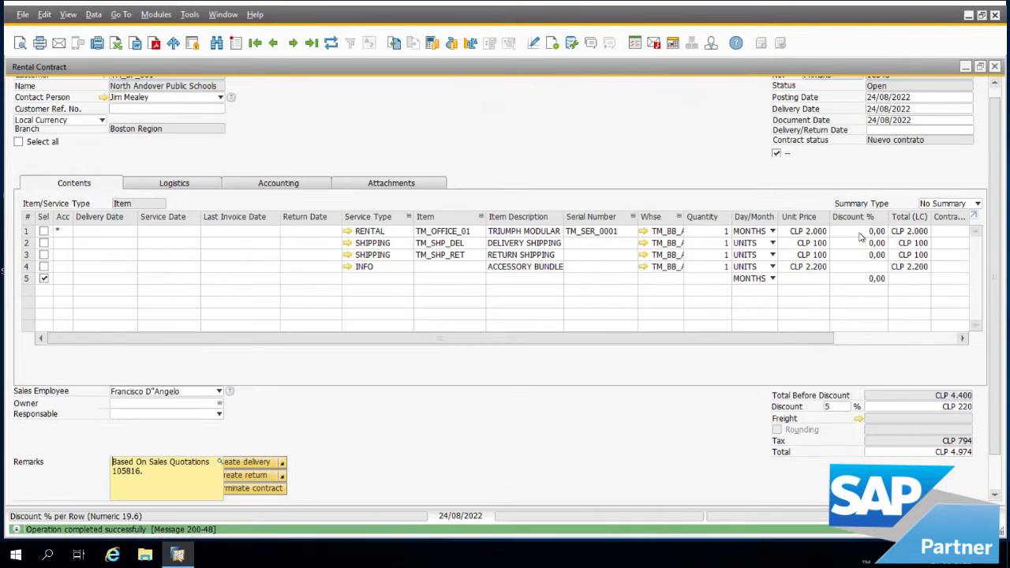
mouse_move(790, 339)
mouse_down()
mouse_move(933, 345)
mouse_move(798, 344)
mouse_up()
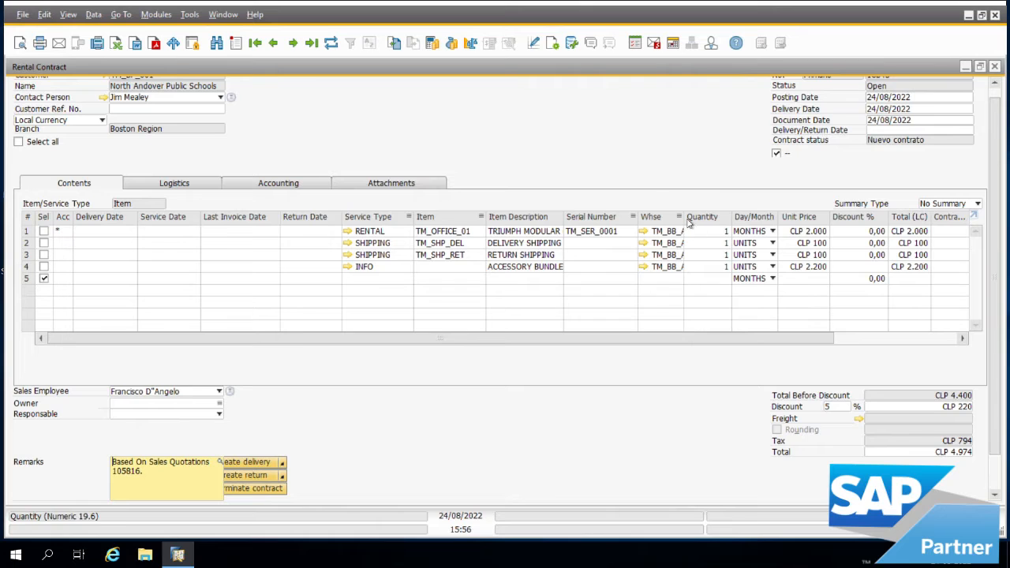
drag(684, 221, 707, 221)
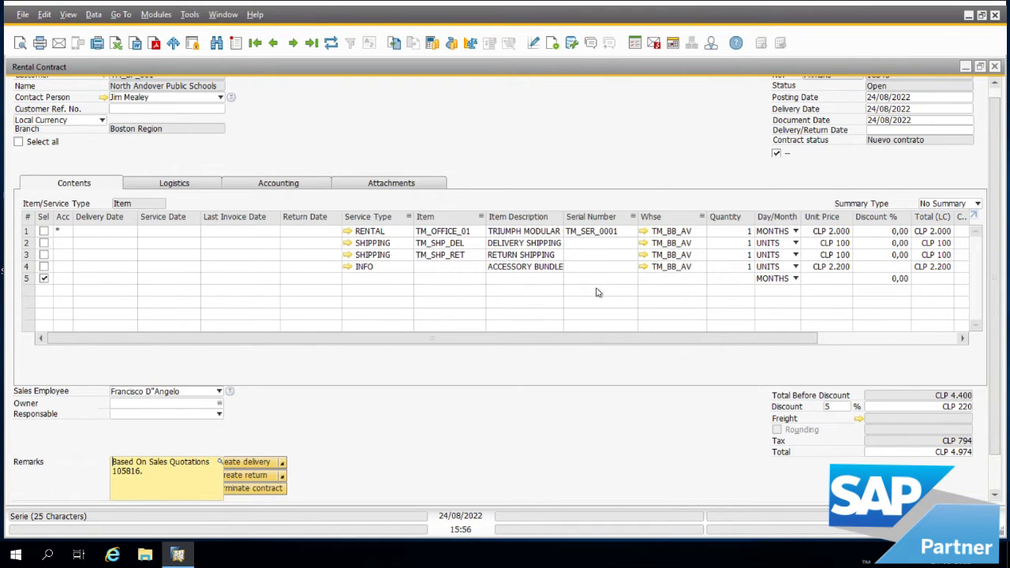
Step: Set the contract's Delivery/Return Date to 25/08/2022
click(963, 132)
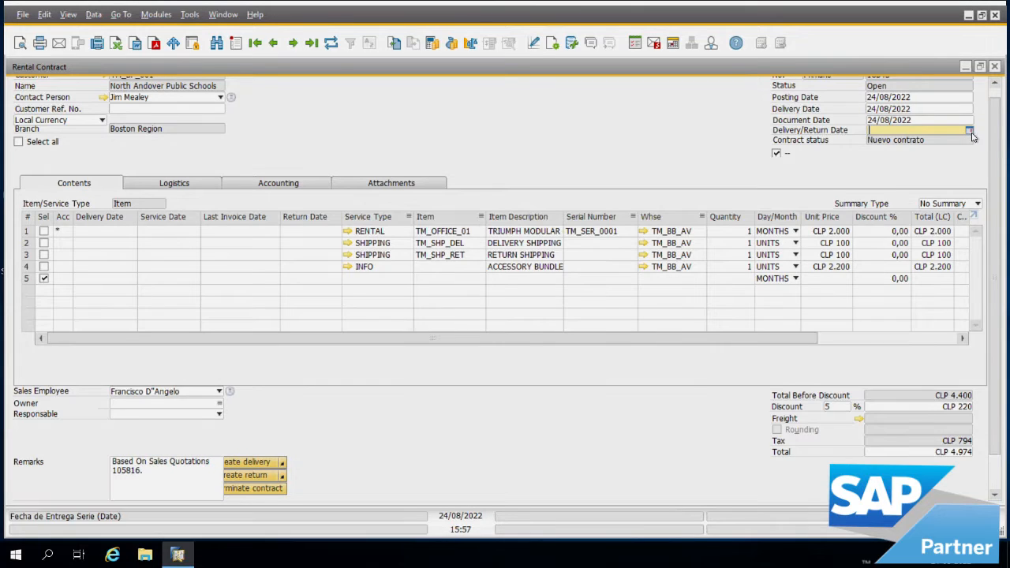
click(971, 131)
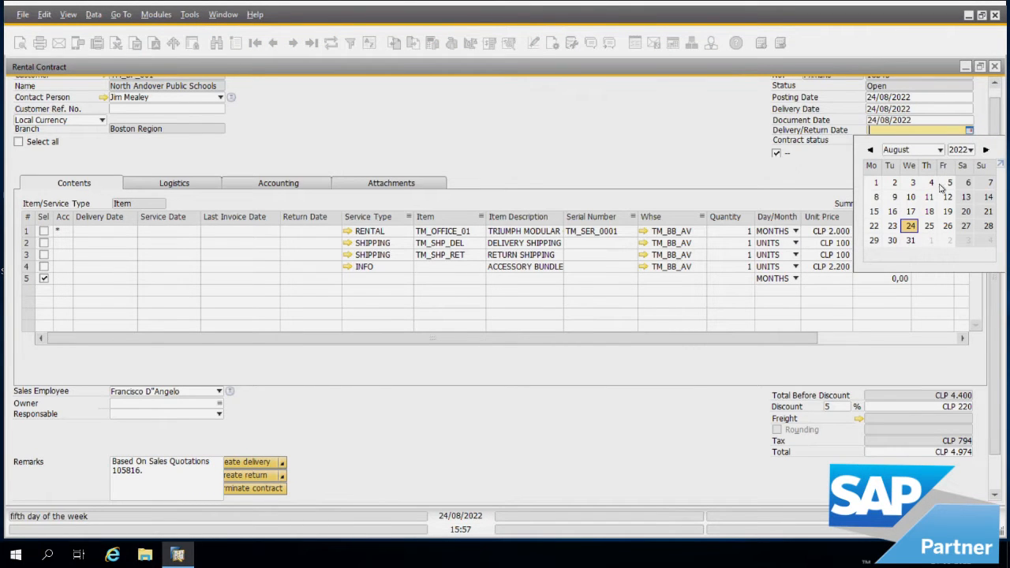
click(930, 226)
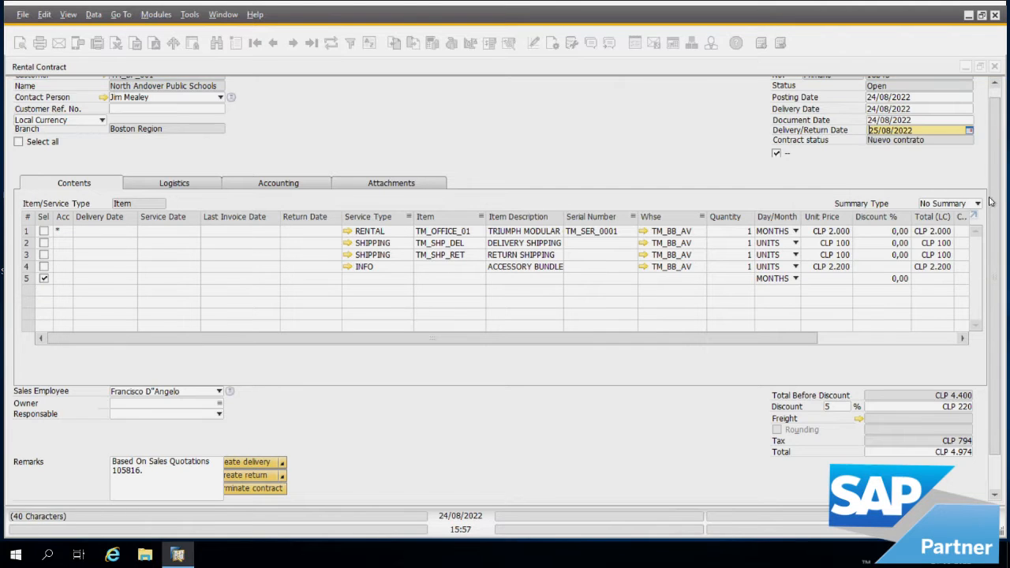
Step: Select the RENTAL line of the contract and start creating its delivery
scroll(996, 199, down, 1)
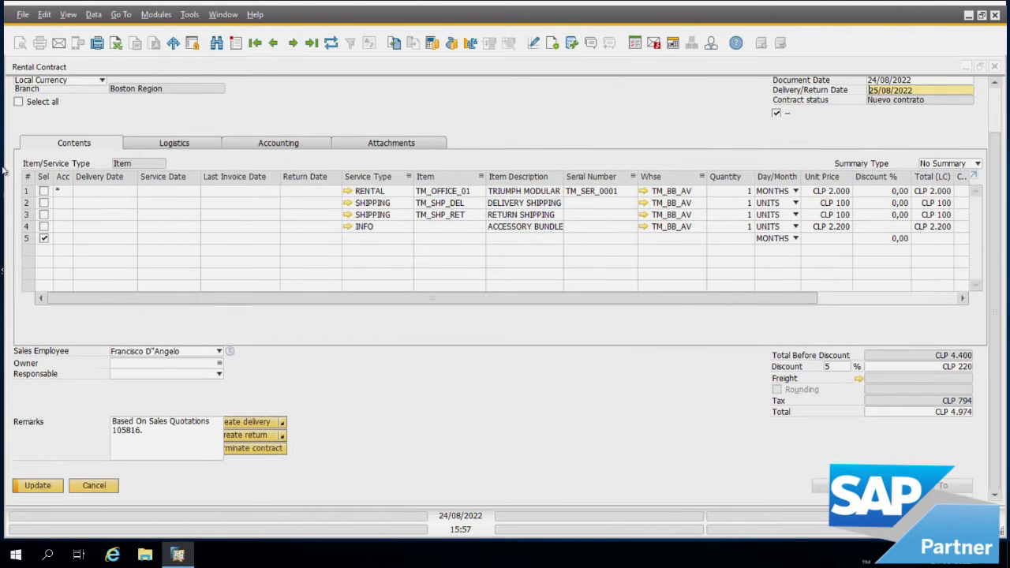
click(44, 192)
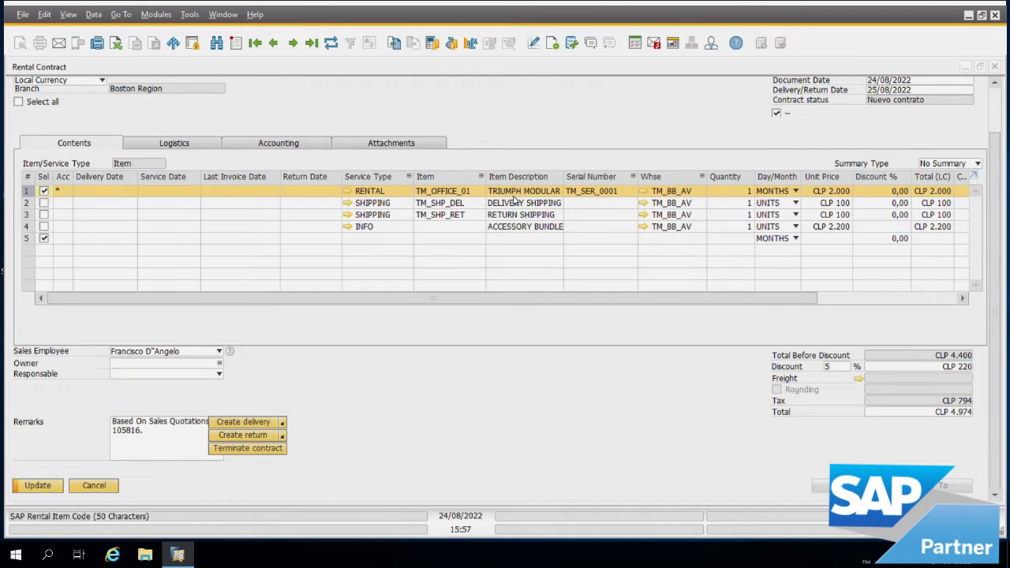
drag(551, 301, 746, 301)
drag(487, 296, 348, 298)
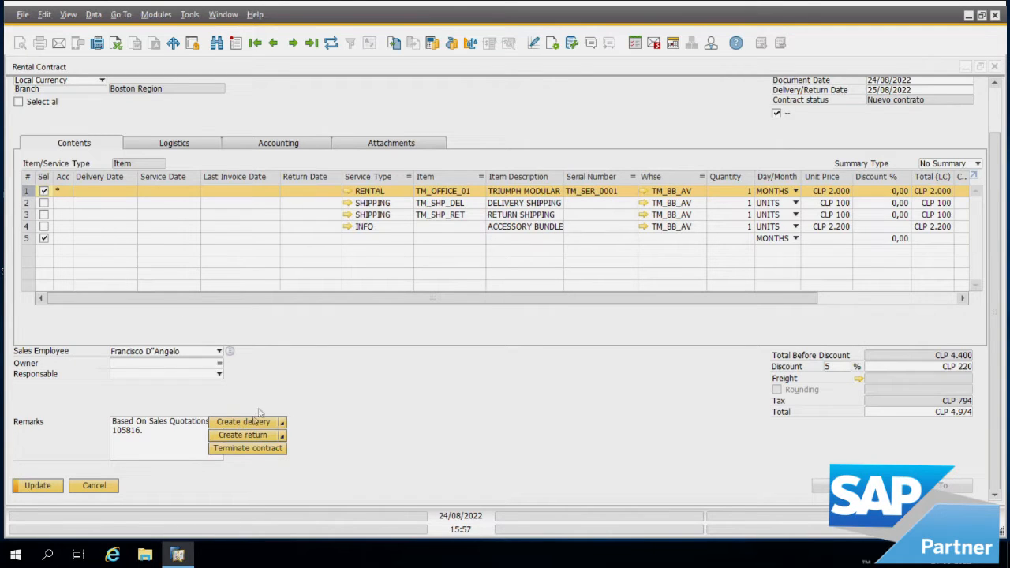
click(233, 427)
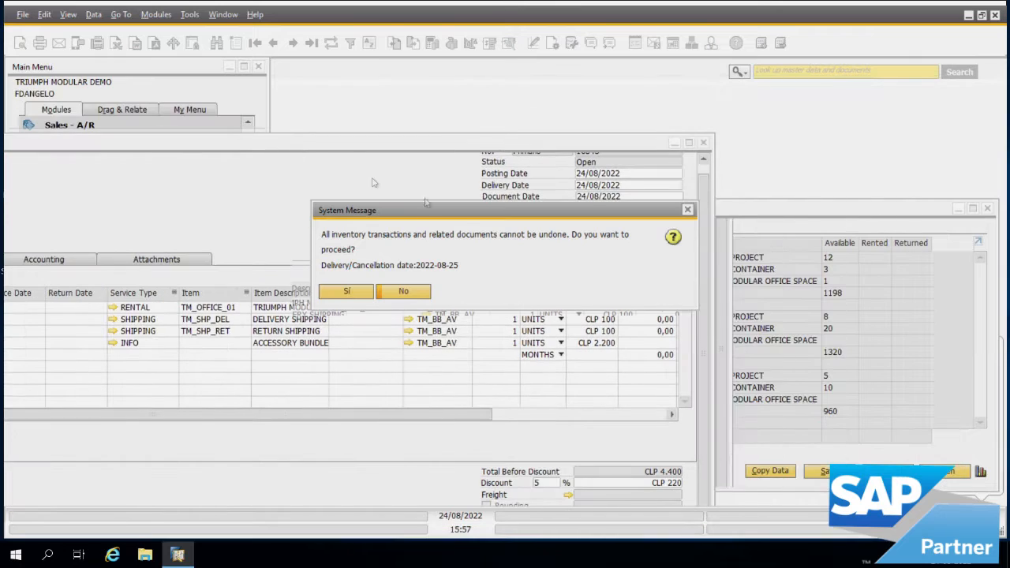
Step: Move the delivery confirmation message and the Rental Status window apart to check the branch stock figures before confirming
drag(424, 210, 167, 200)
drag(768, 214, 766, 97)
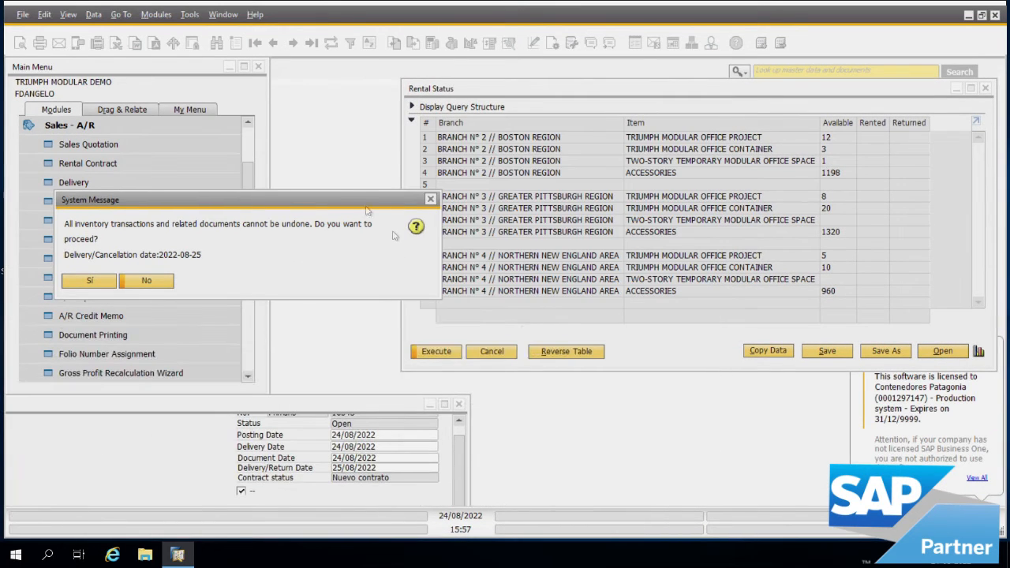
drag(360, 198, 360, 197)
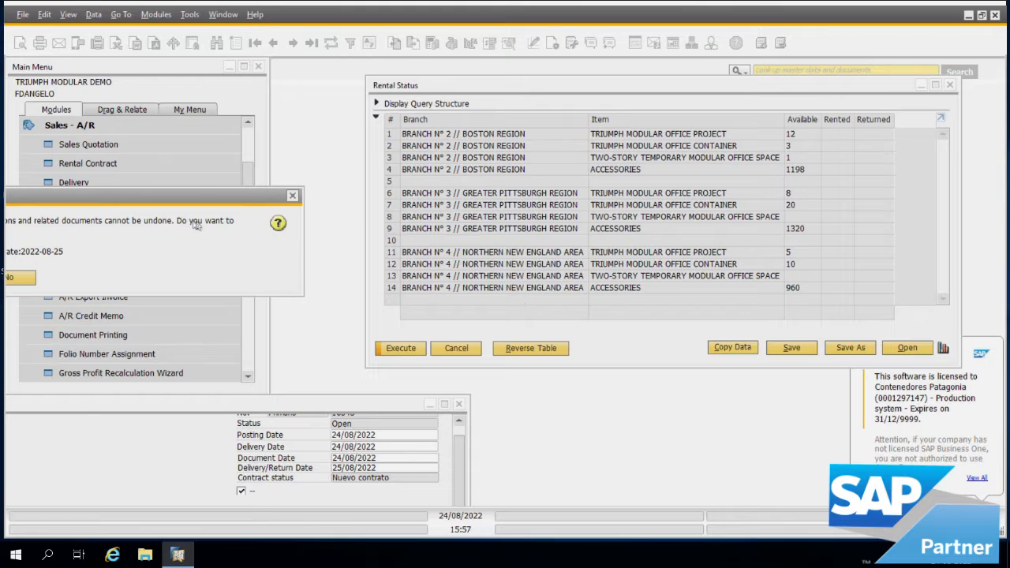
drag(196, 199, 508, 198)
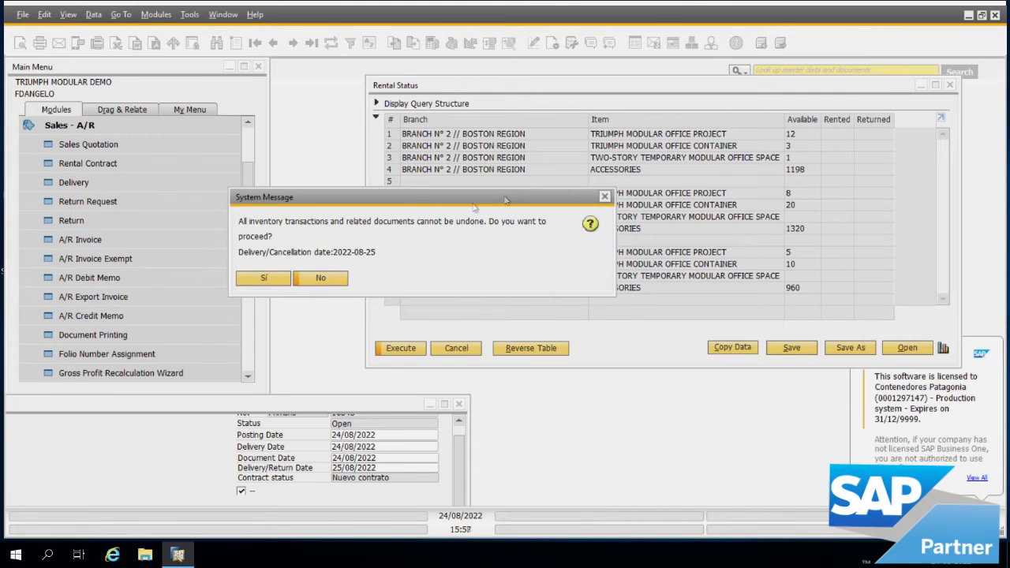
Step: Confirm the RENTAL line's delivery with a delivery note, and rerun the Rental Status query
click(267, 278)
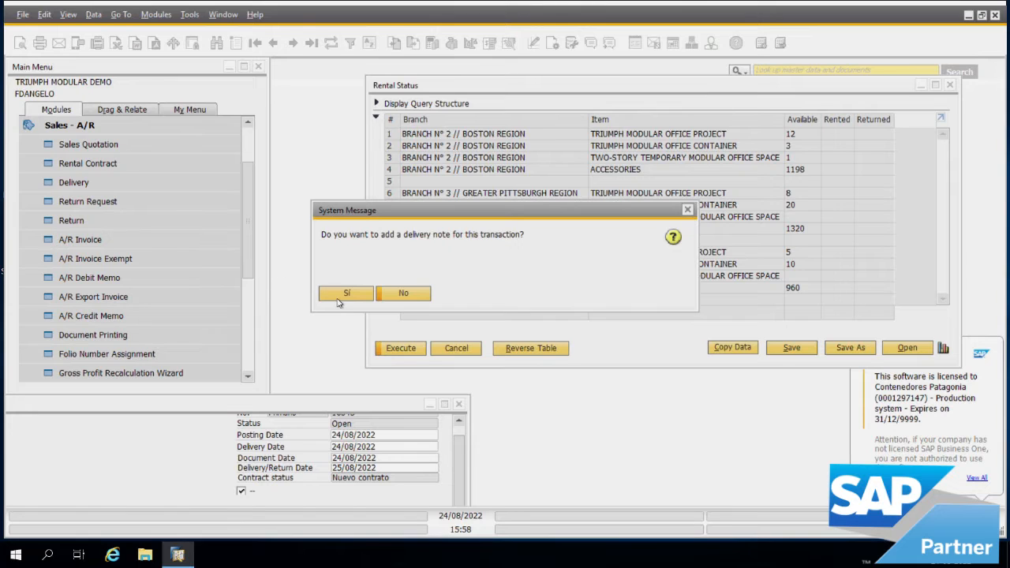
click(337, 300)
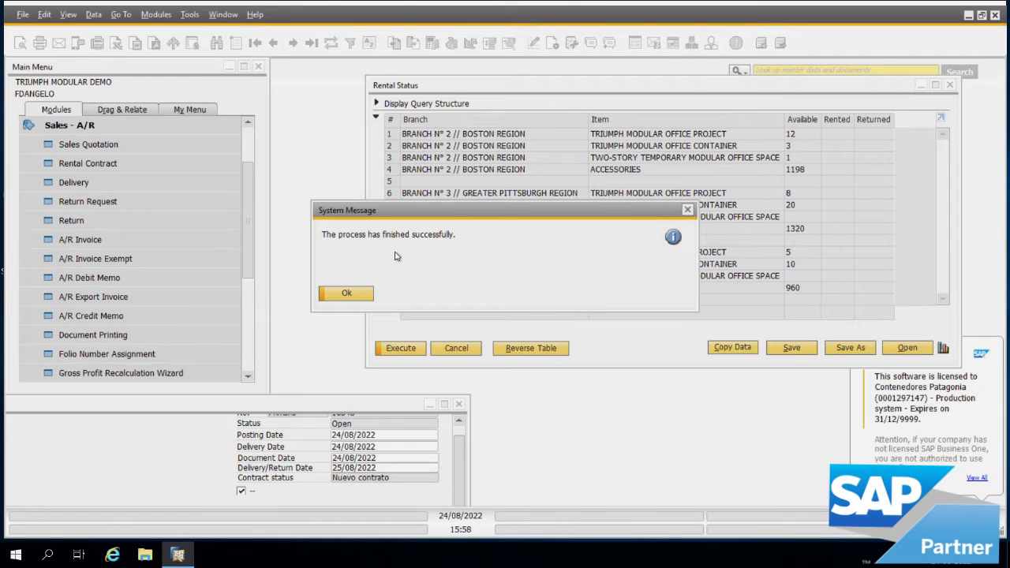
click(346, 295)
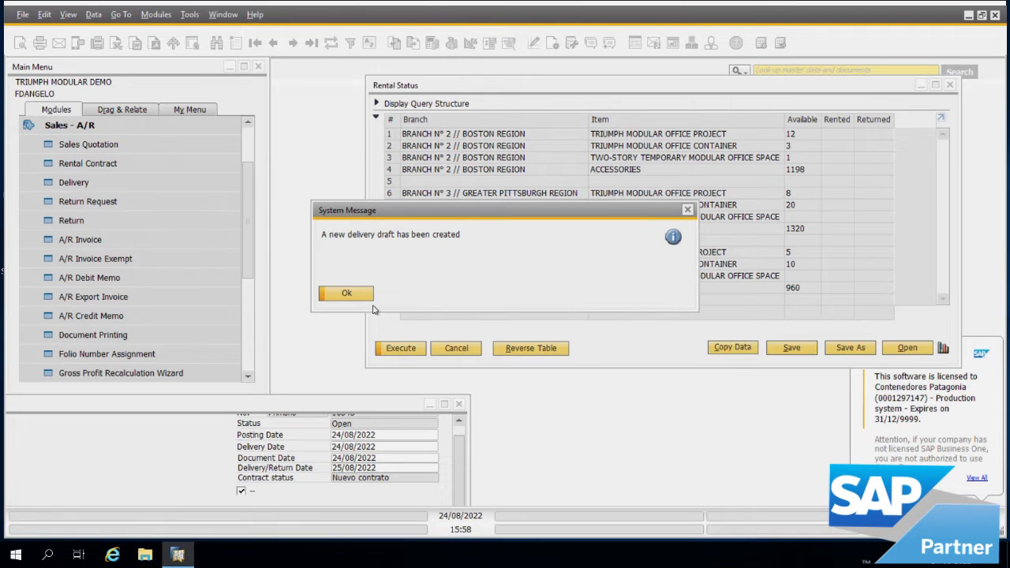
click(347, 295)
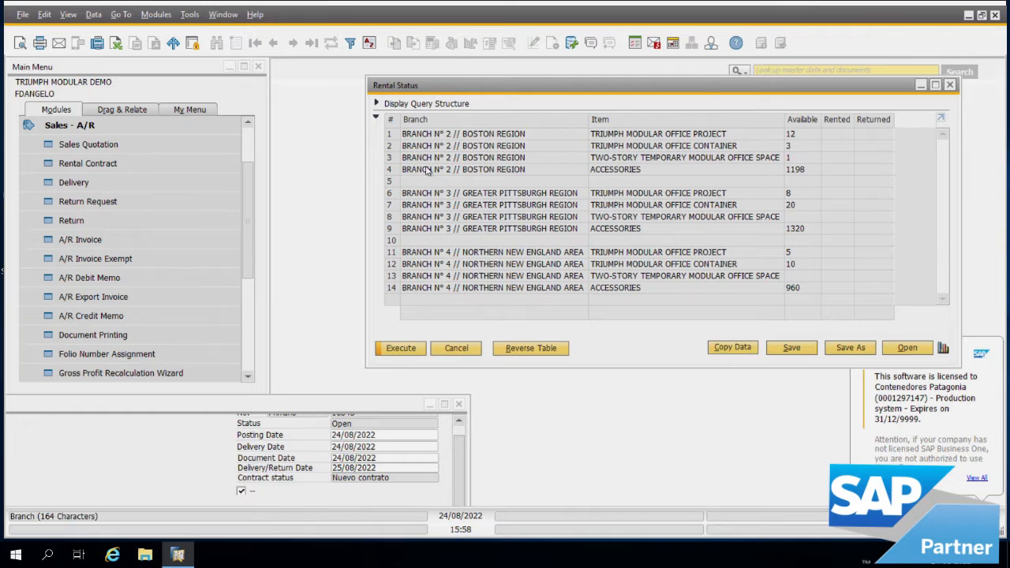
click(400, 352)
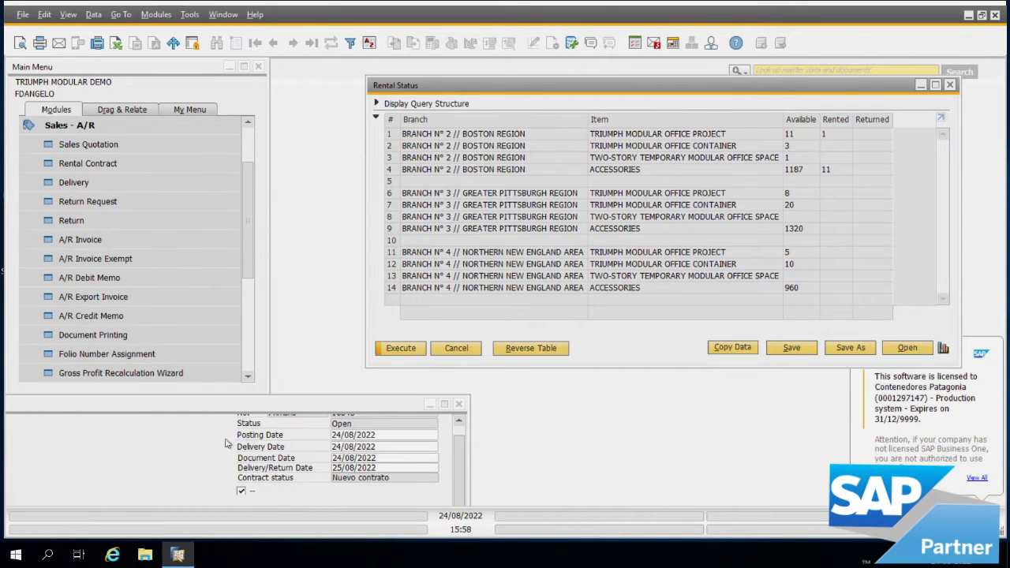
Step: Bring the rental contract back into view, maximize it and refresh its record
drag(225, 407, 608, 297)
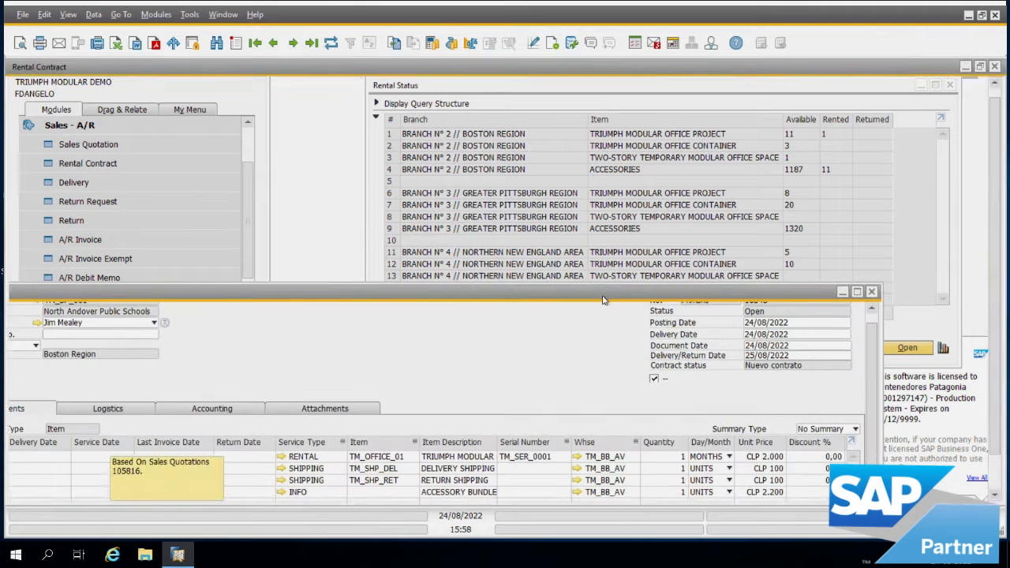
double_click(608, 298)
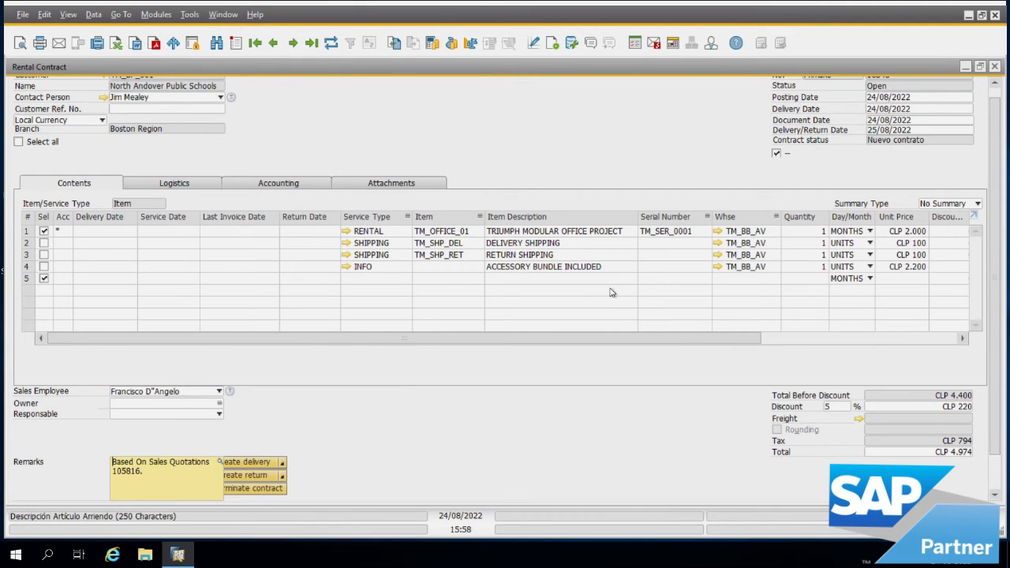
click(331, 44)
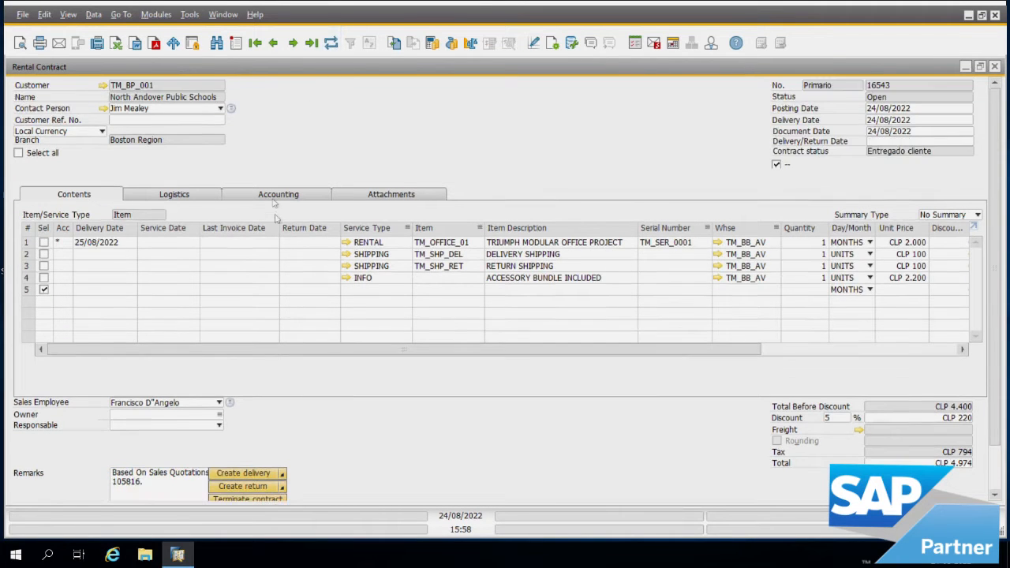
Step: Review the delivery date and item code recorded on the contract's RENTAL line
mouse_move(273, 355)
mouse_down()
mouse_move(465, 353)
mouse_move(263, 345)
mouse_up()
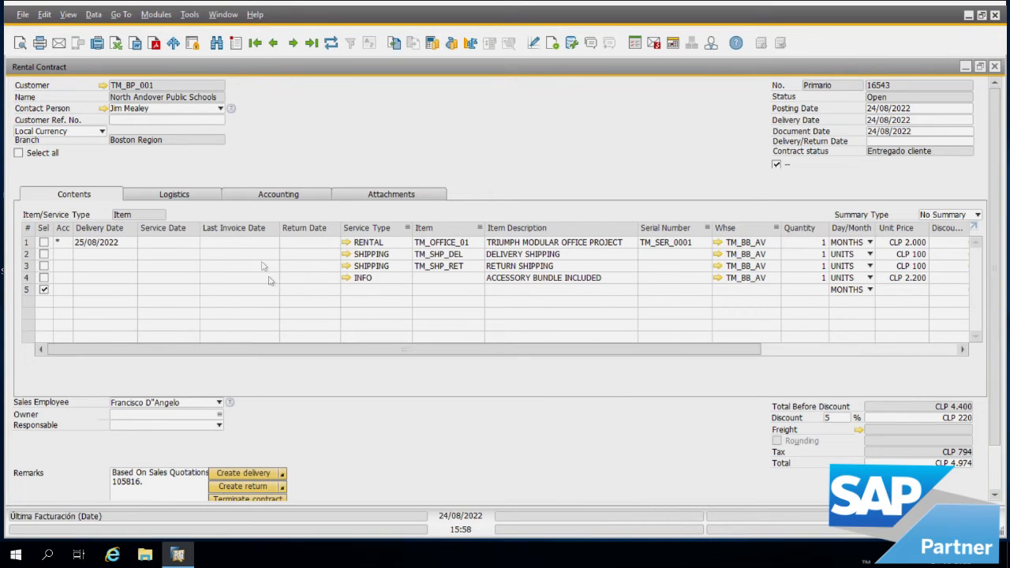
click(59, 245)
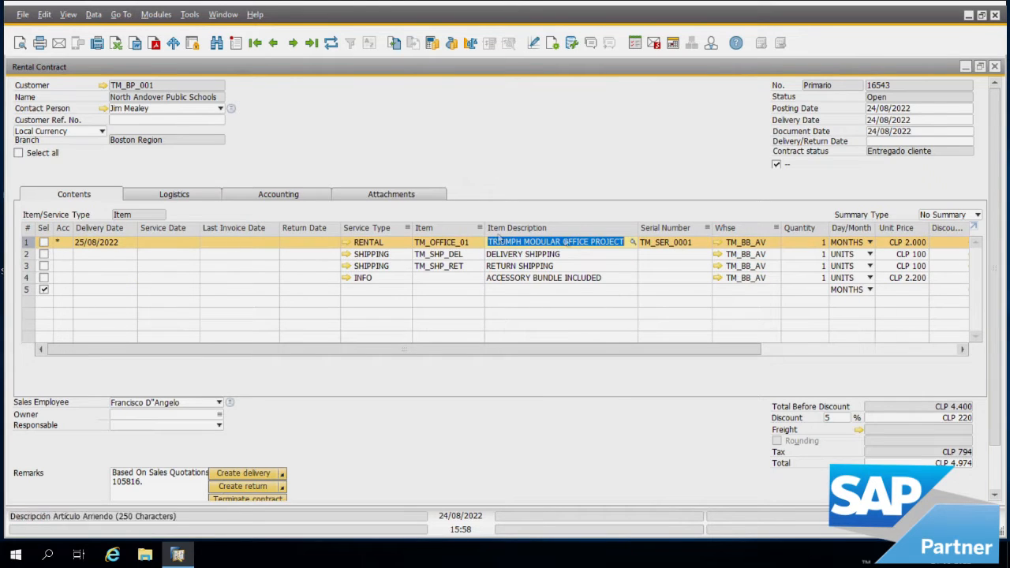
click(99, 242)
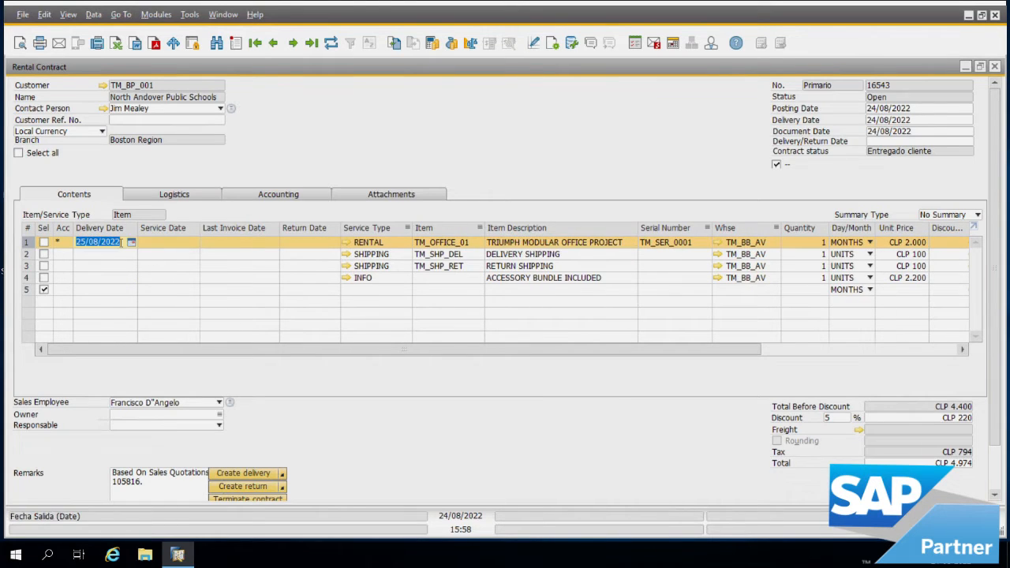
right_click(472, 243)
key(Escape)
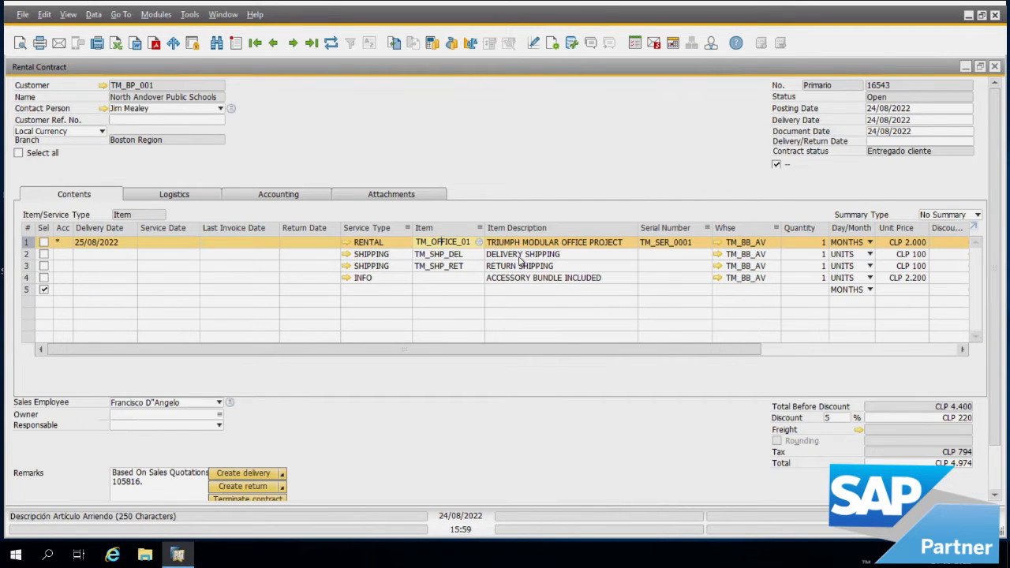
Step: Select the DELIVERY SHIPPING line, set the Delivery/Return Date to 25/08/2022 and update the contract
click(45, 254)
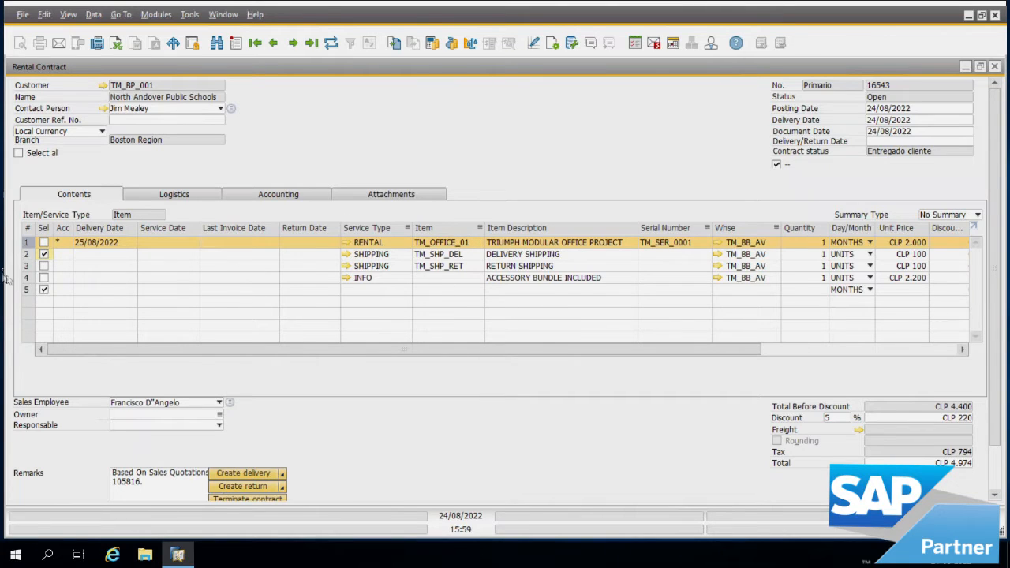
click(26, 256)
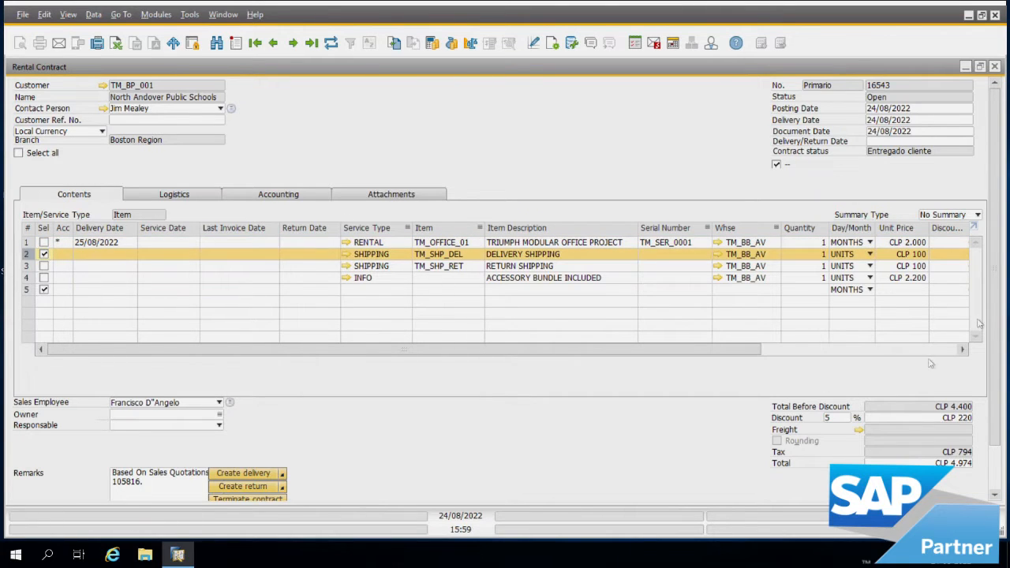
click(970, 143)
click(969, 142)
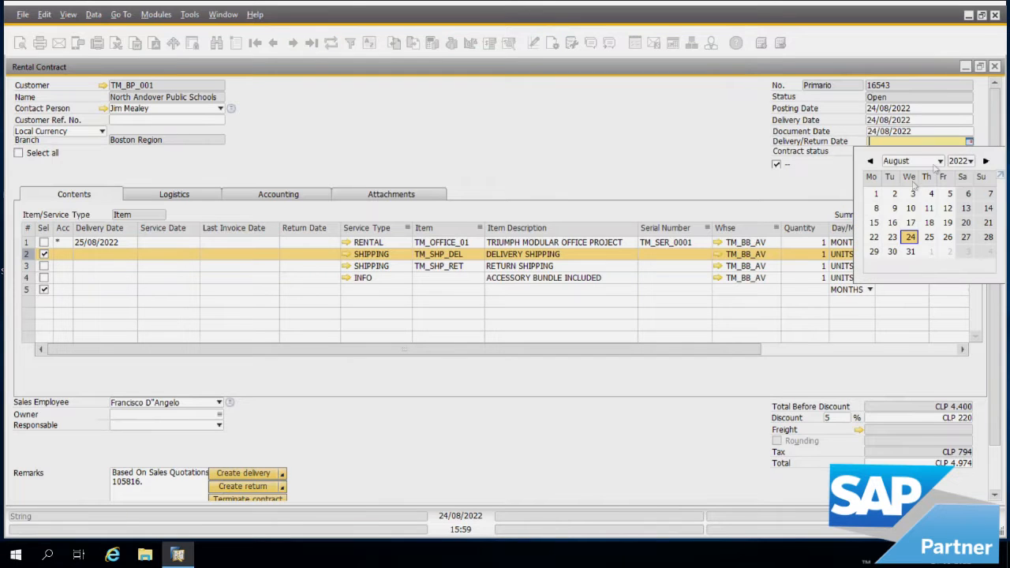
click(932, 238)
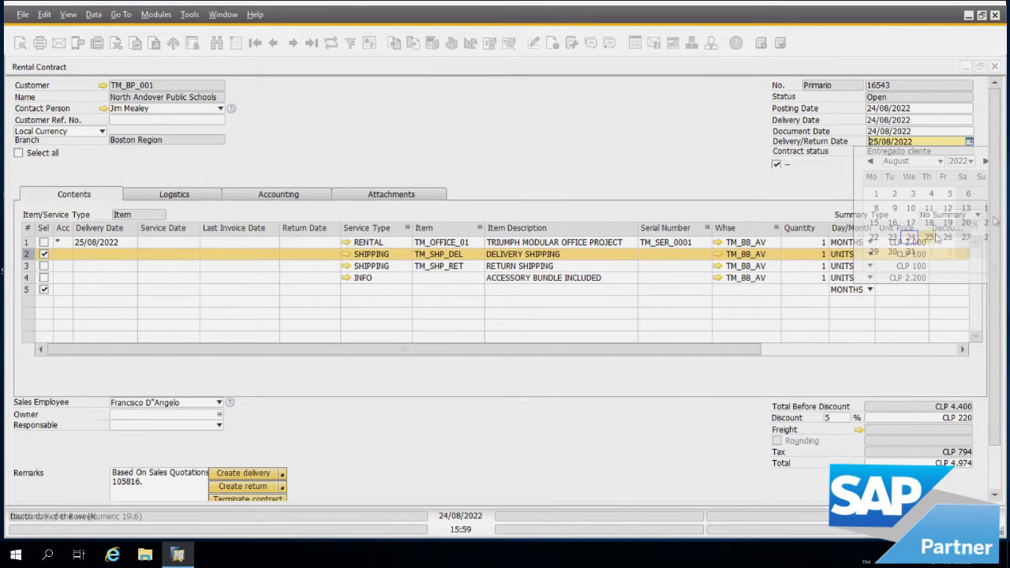
scroll(991, 265, down, 2)
click(37, 485)
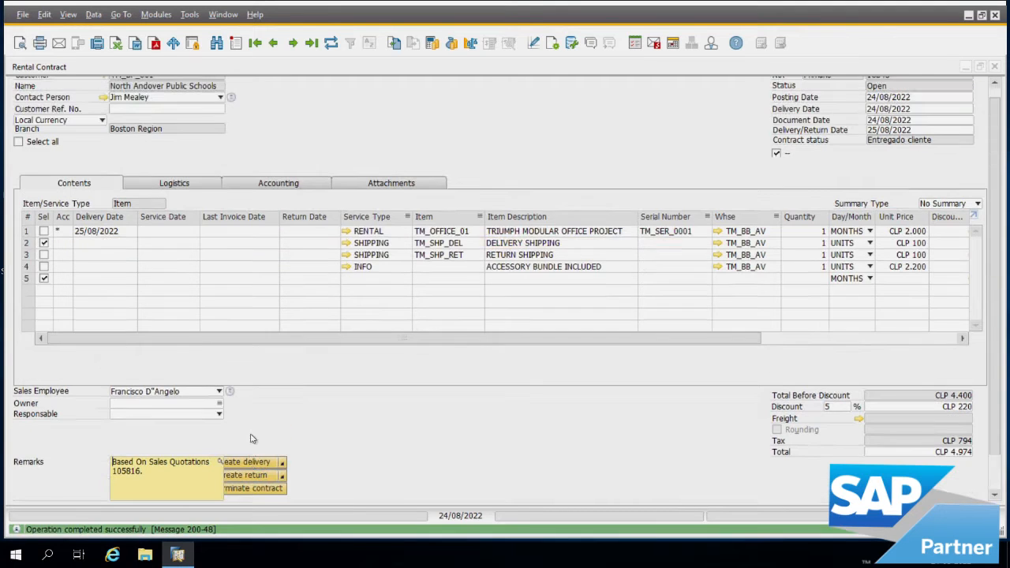
Step: Create the delivery for the DELIVERY SHIPPING line and confirm adding a delivery note for it
click(251, 464)
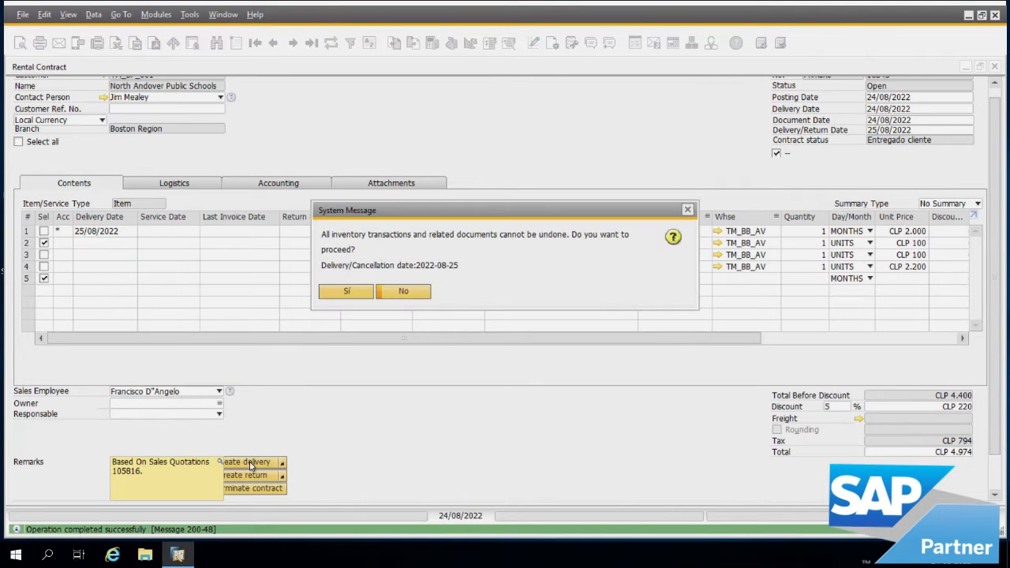
click(347, 292)
click(338, 296)
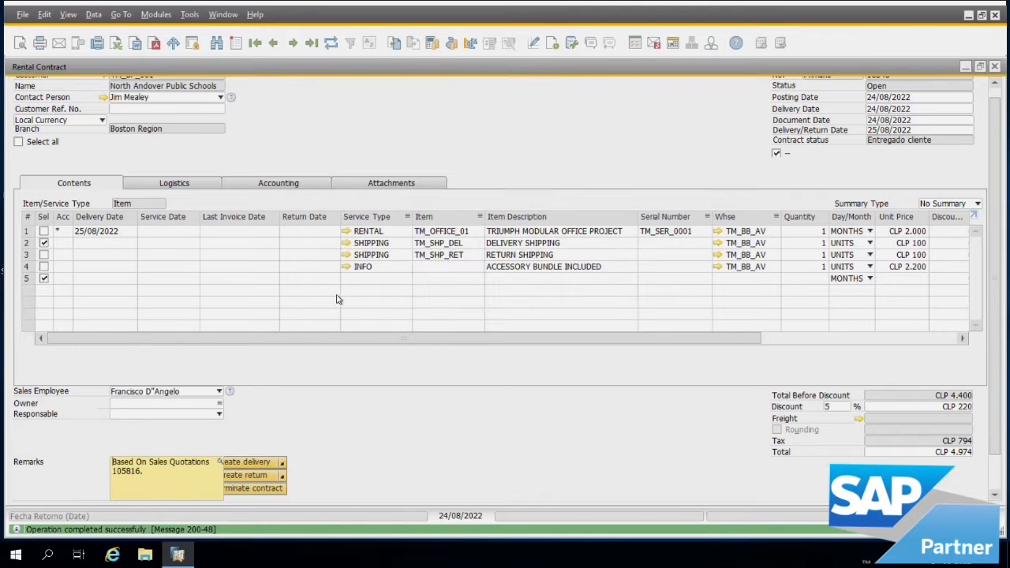
click(339, 295)
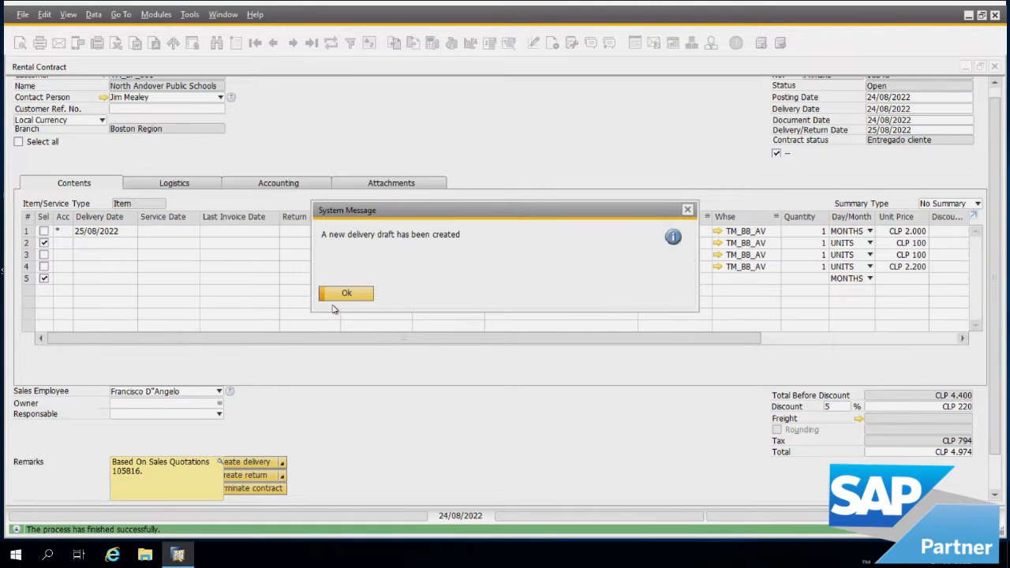
click(344, 294)
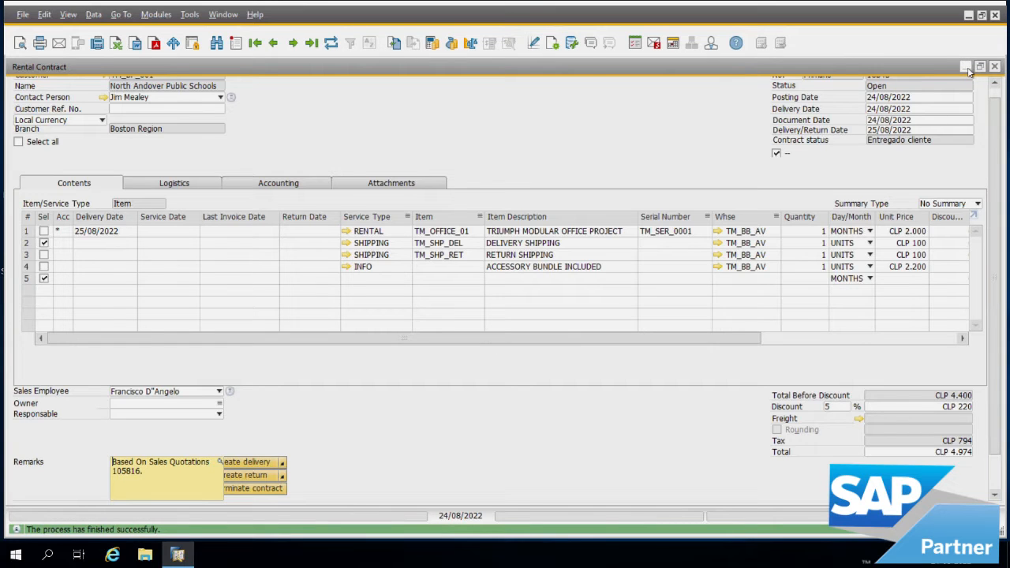
Step: Minimize the rental contract and run the Document Drafts Report for the manager user's open sales deliveries
scroll(379, 412, down, 1)
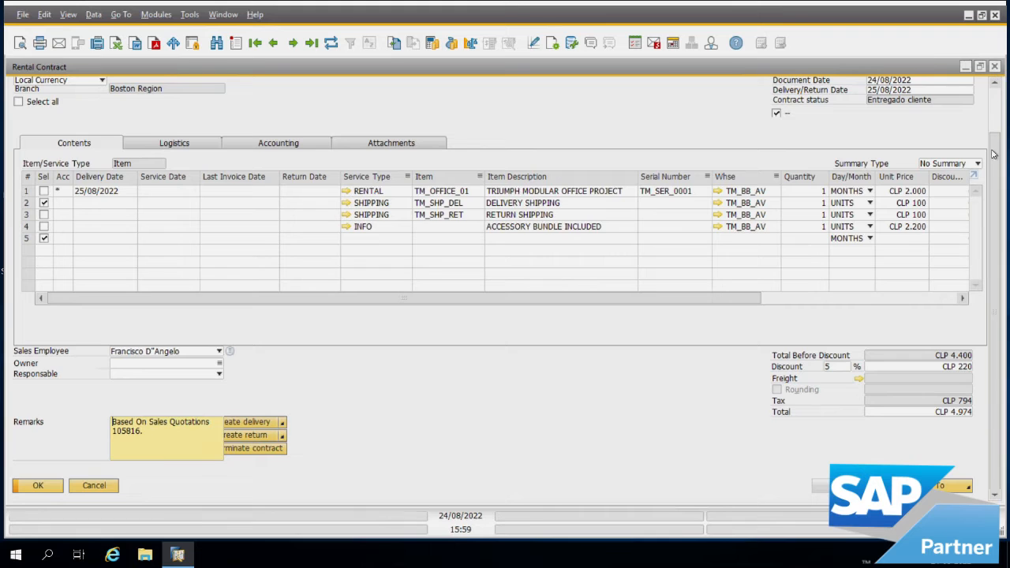
scroll(997, 73, up, 2)
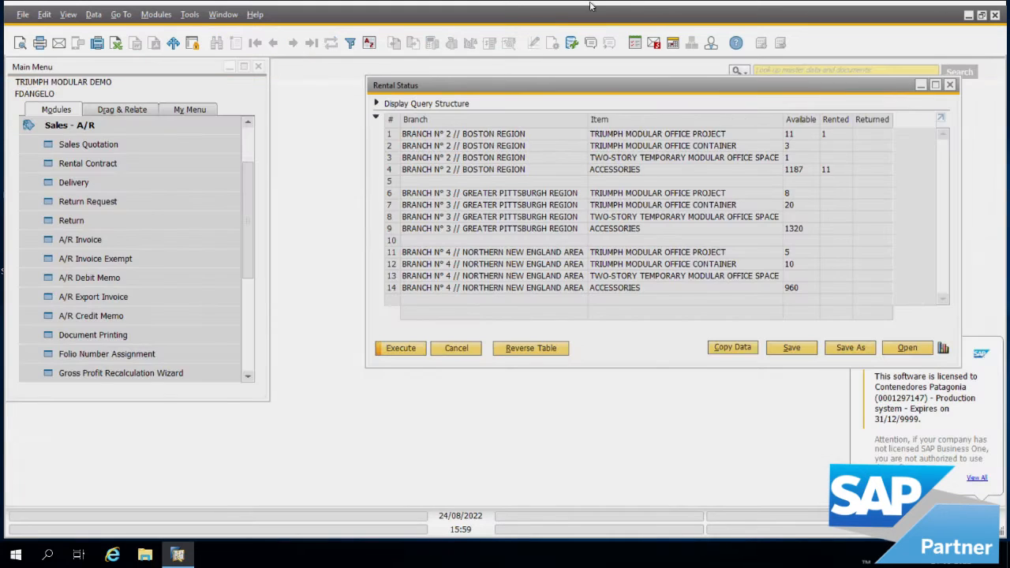
click(249, 163)
drag(249, 163, 258, 227)
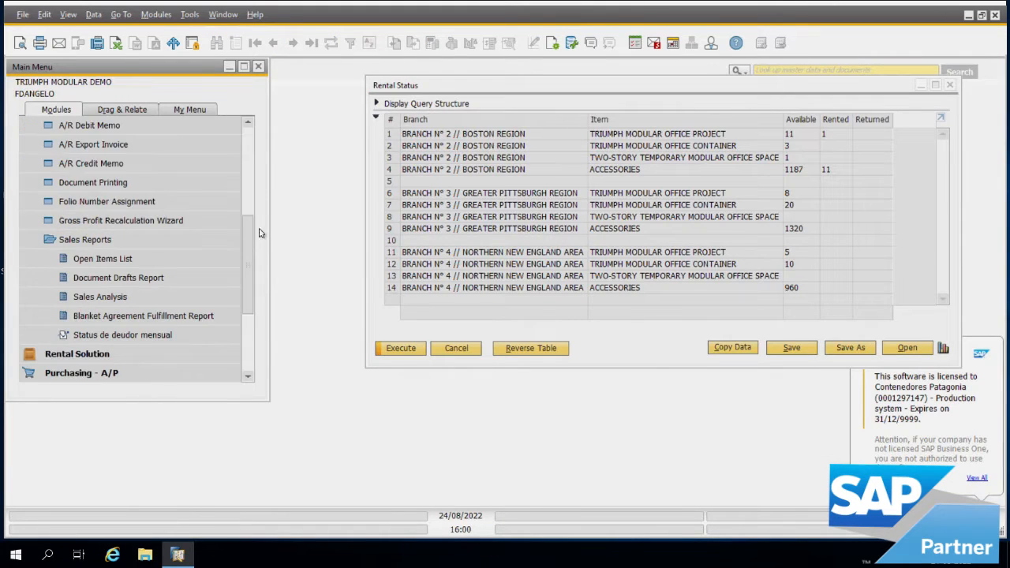
click(172, 285)
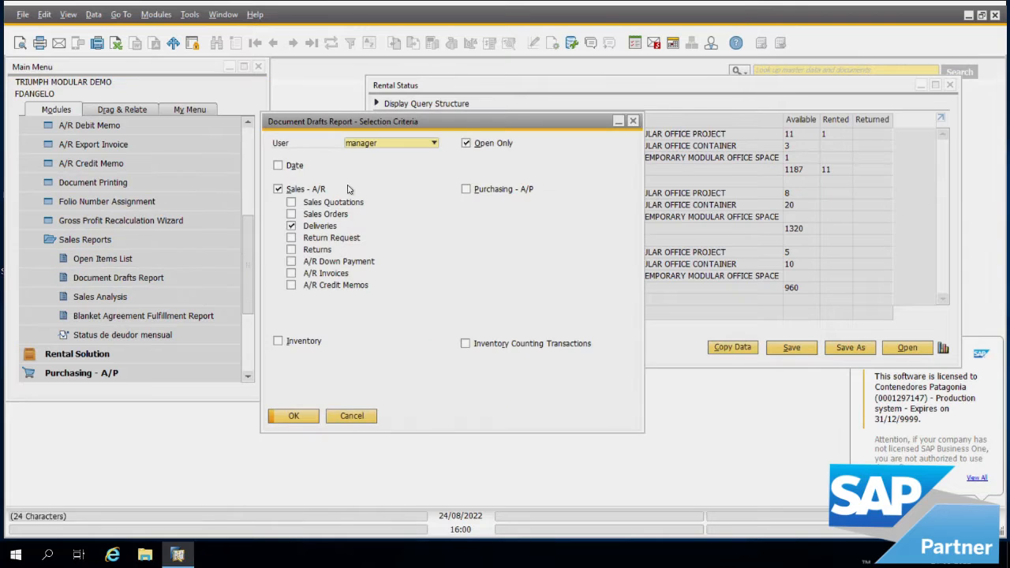
click(294, 417)
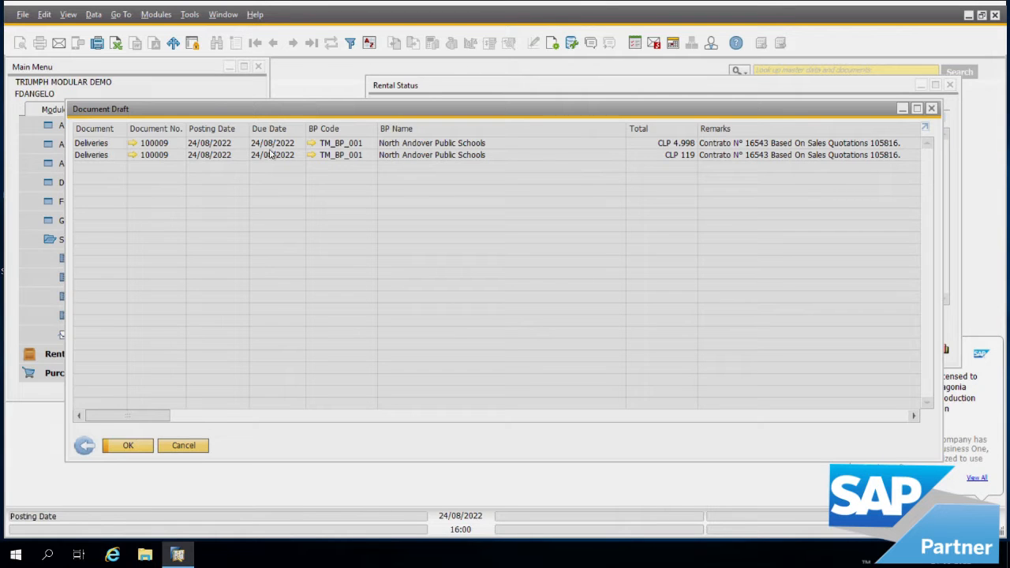
Step: Open the first delivery draft and review its modular office line and each accessory line
double_click(244, 143)
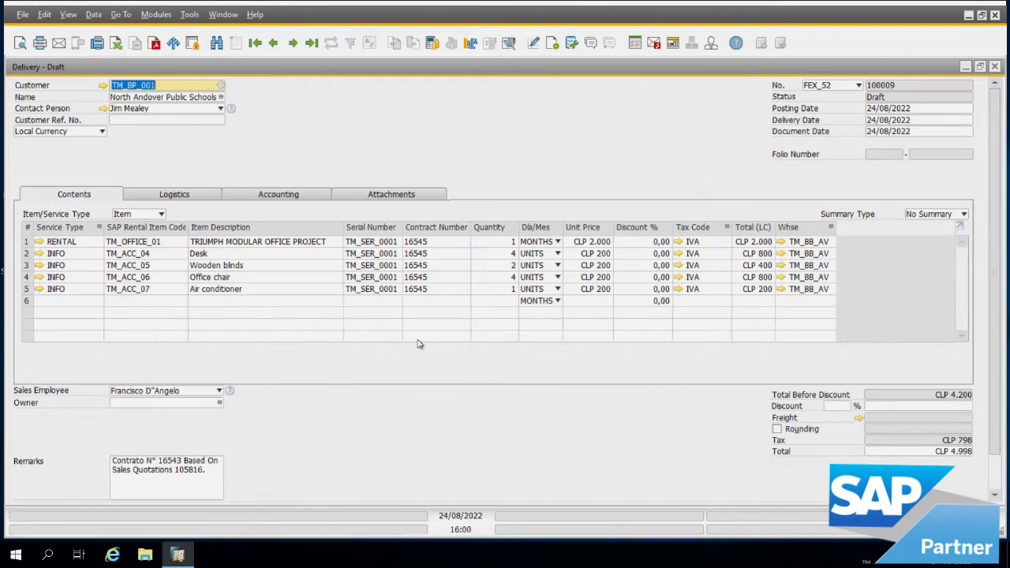
click(289, 245)
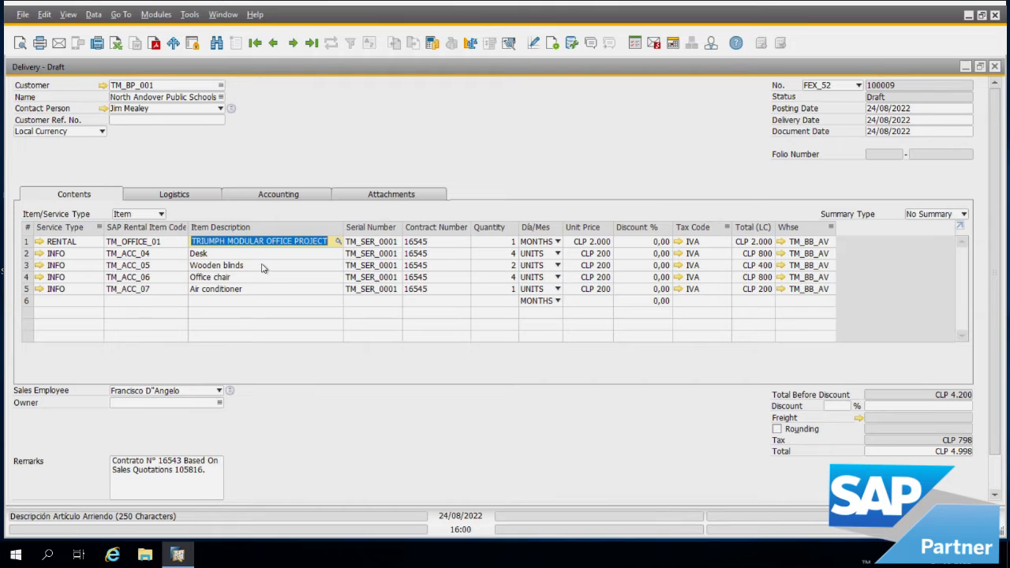
click(261, 256)
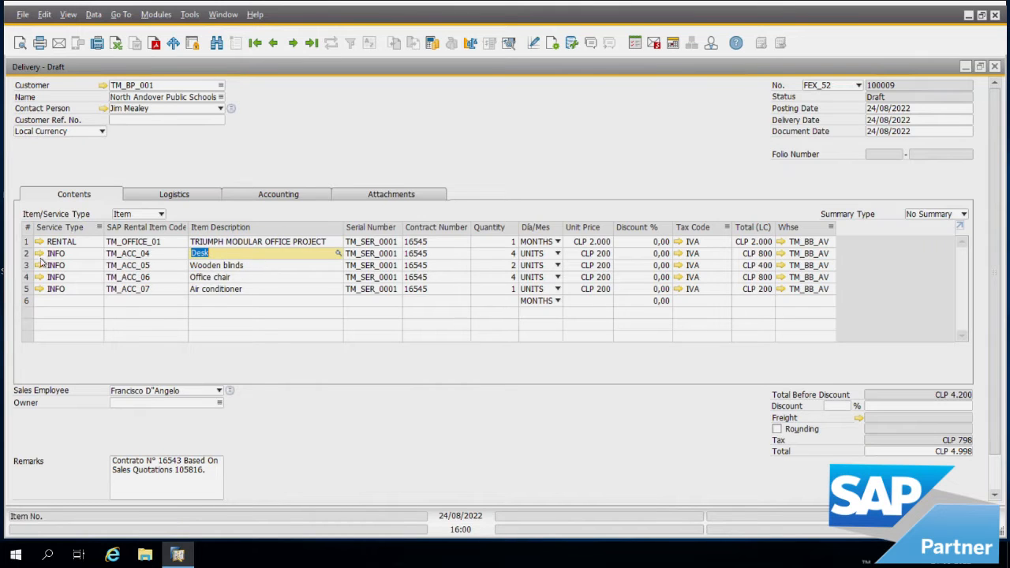
click(26, 254)
click(27, 266)
click(26, 278)
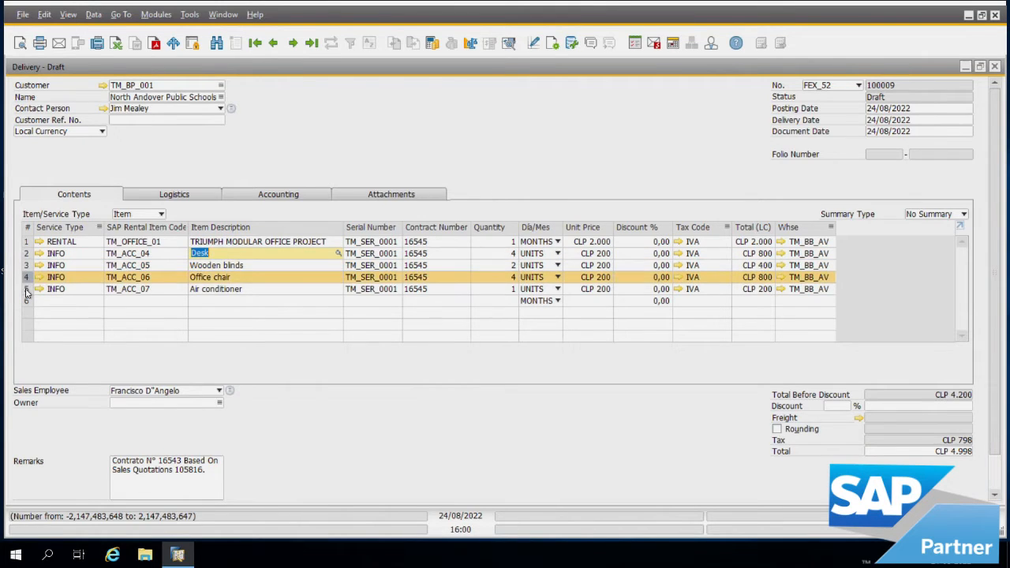
click(27, 289)
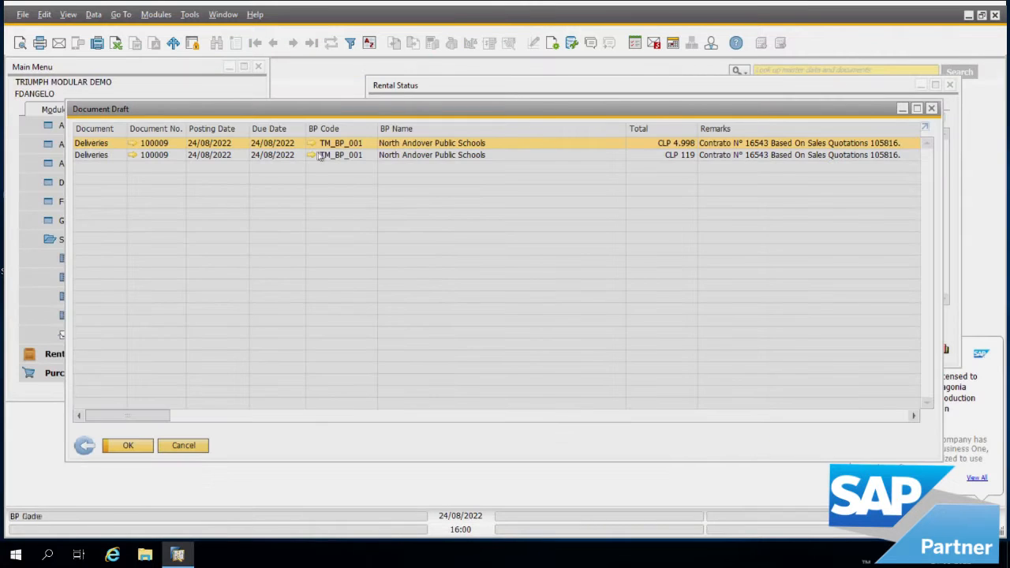
Step: Open the second delivery draft, review its DELIVERY SHIPPING line, and close the draft and the draft list
double_click(350, 160)
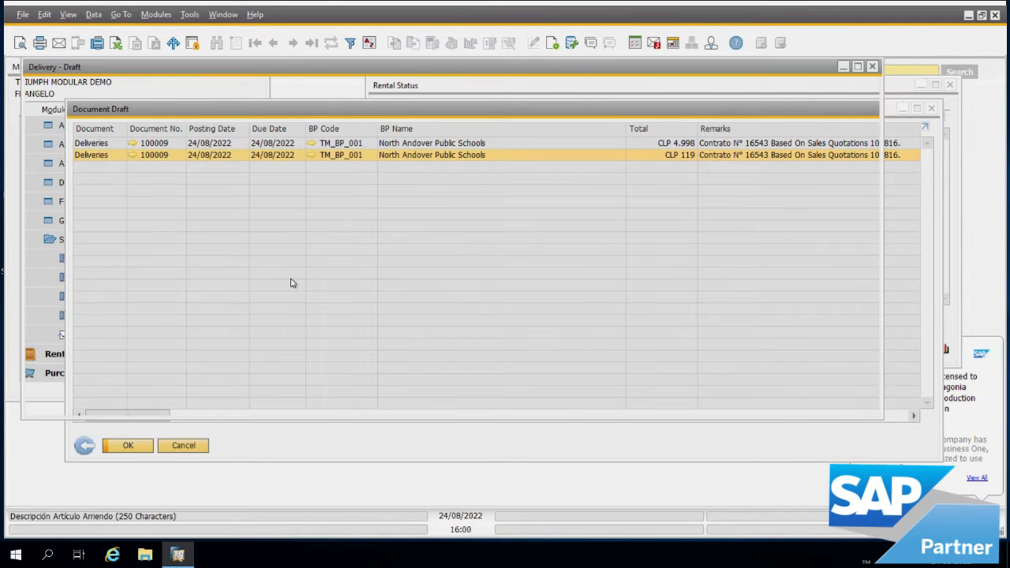
click(26, 243)
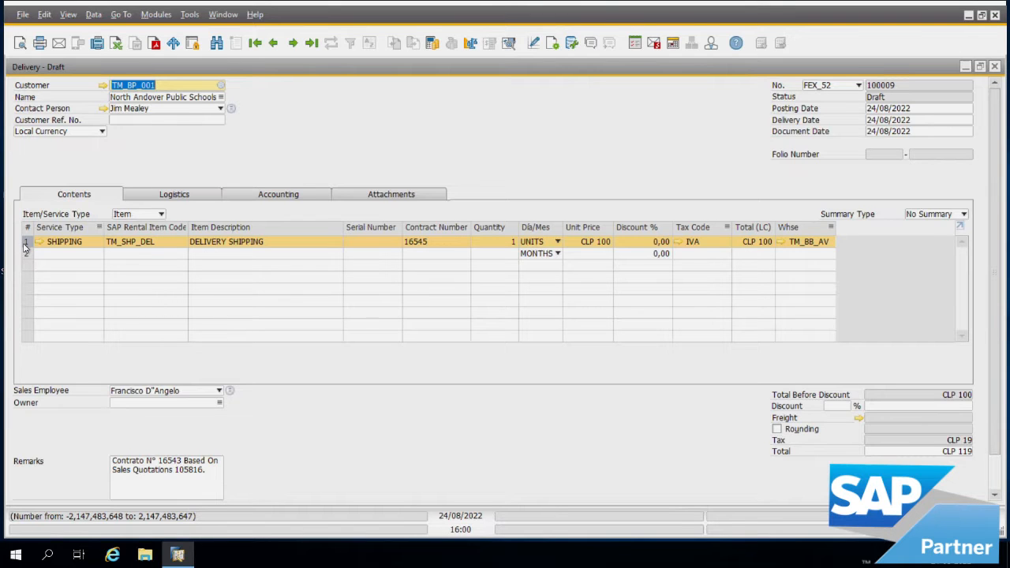
click(995, 67)
drag(634, 115, 630, 139)
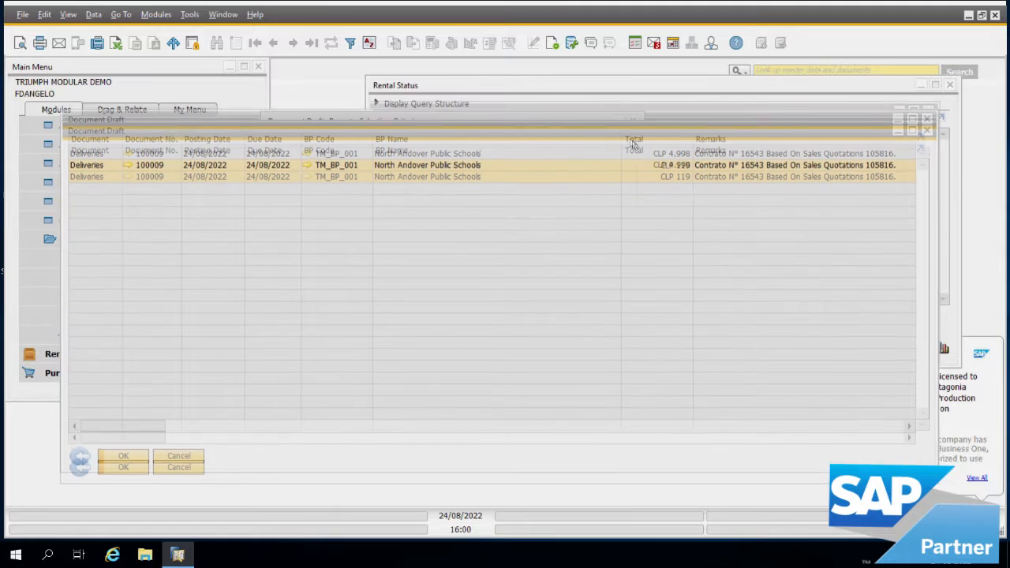
key(Escape)
Step: Restore the rental contract, set the RENTAL line's Service Date to 29/08/2022 and update the contract
drag(249, 216, 246, 132)
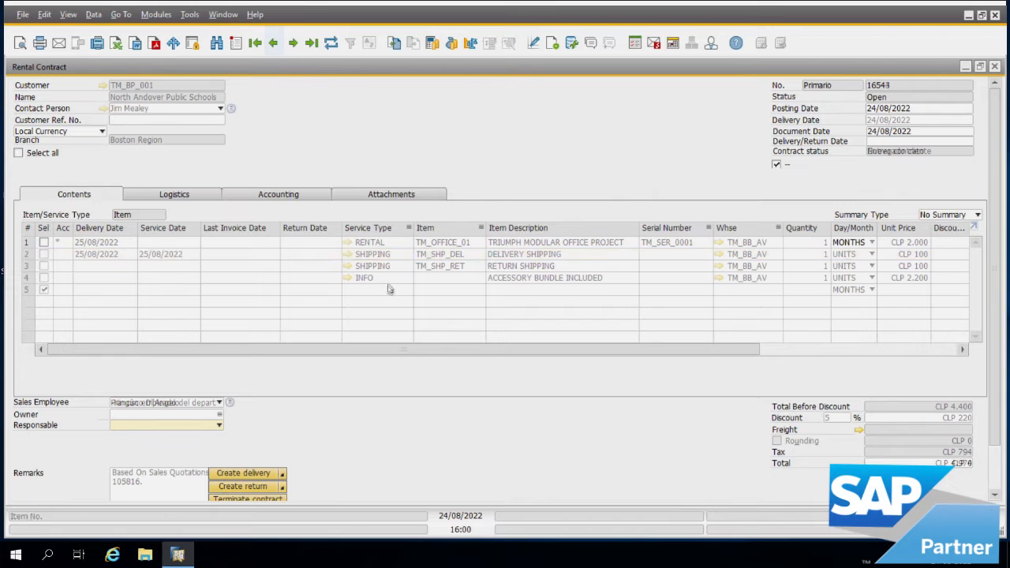
click(28, 255)
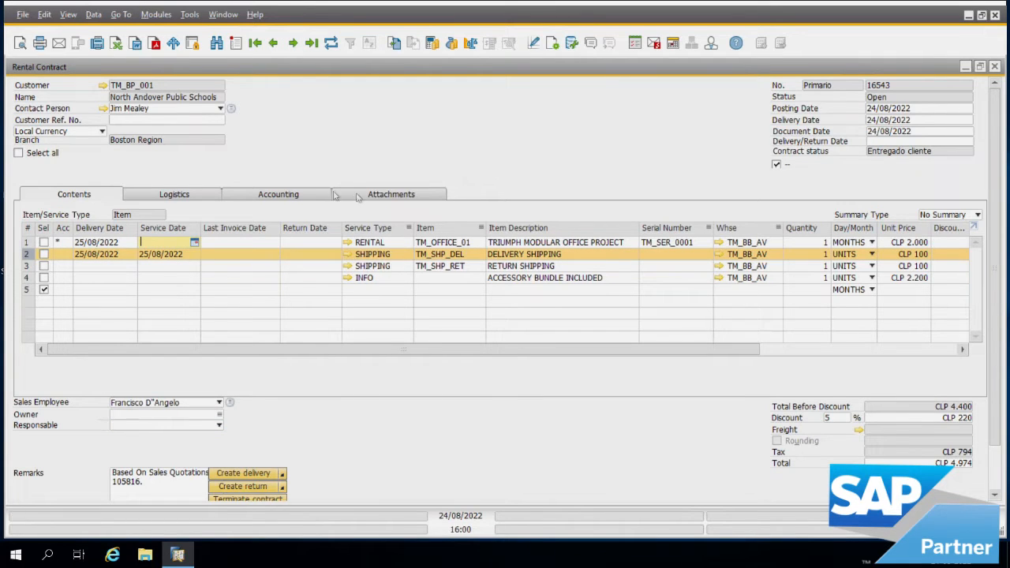
click(176, 257)
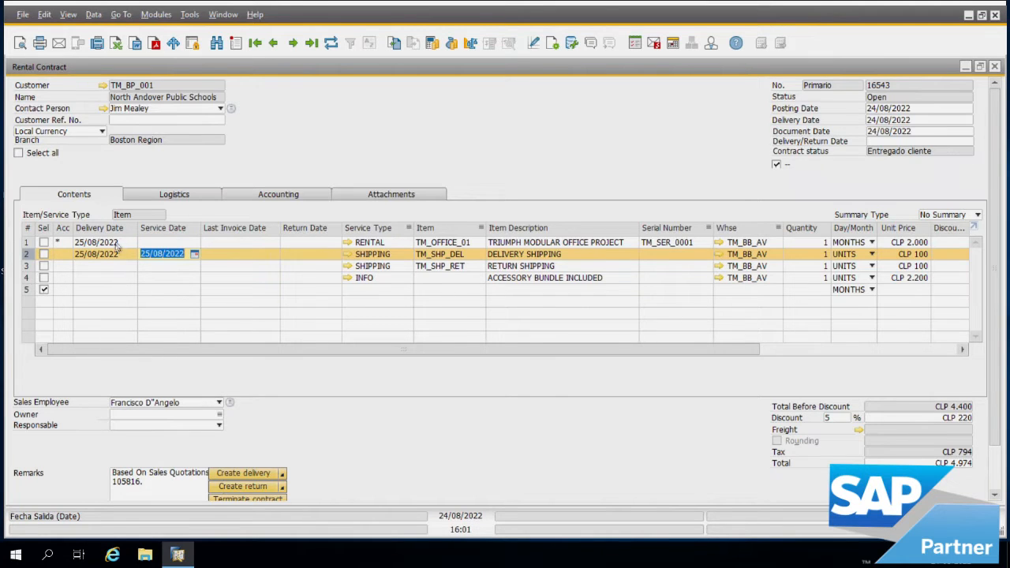
click(116, 244)
click(161, 246)
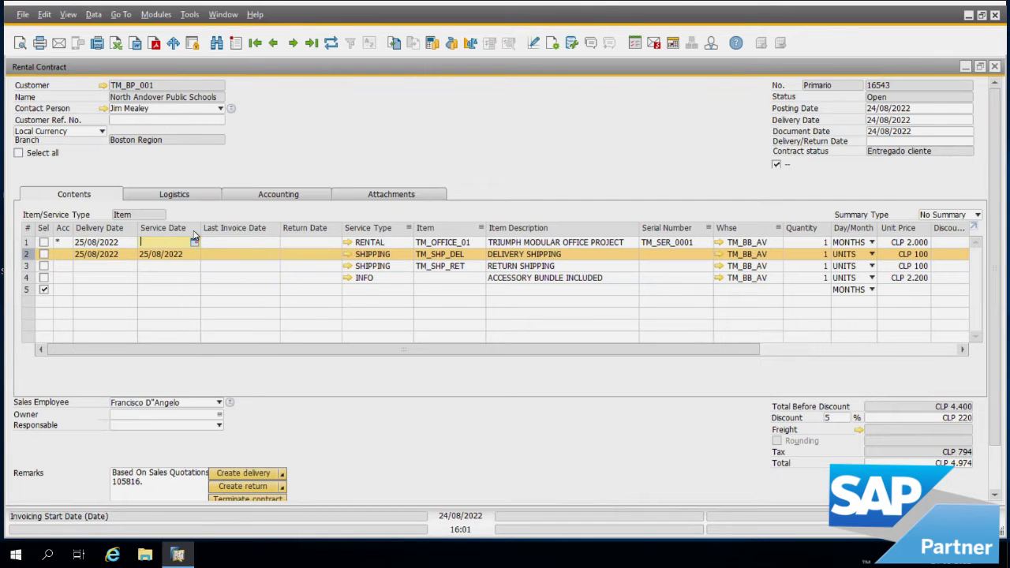
click(195, 242)
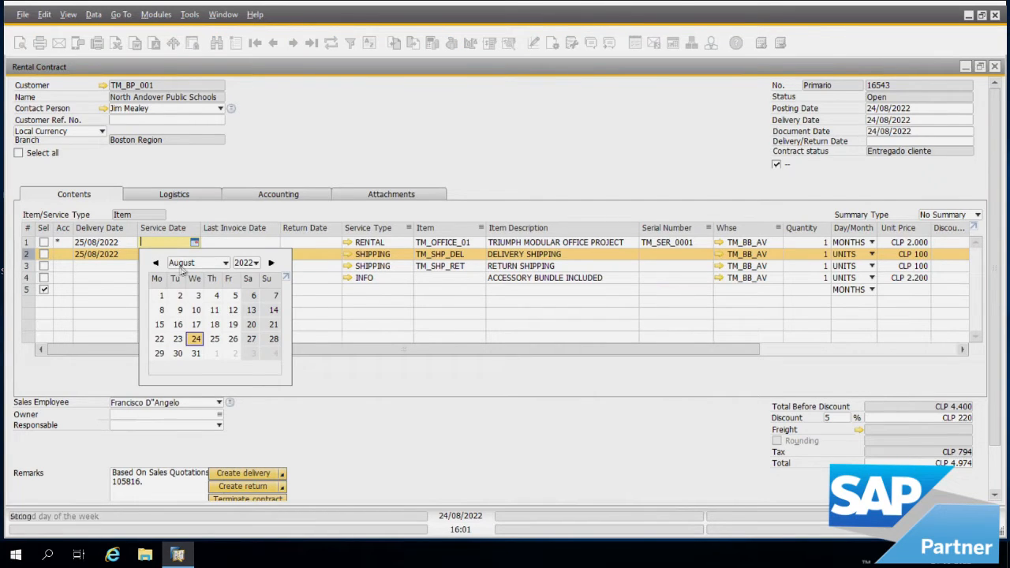
click(159, 353)
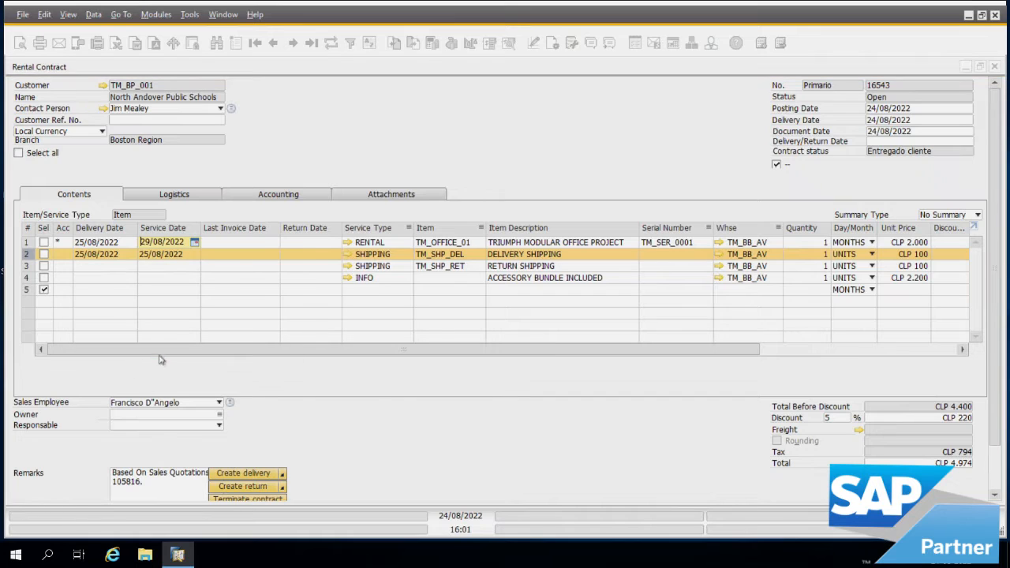
click(195, 241)
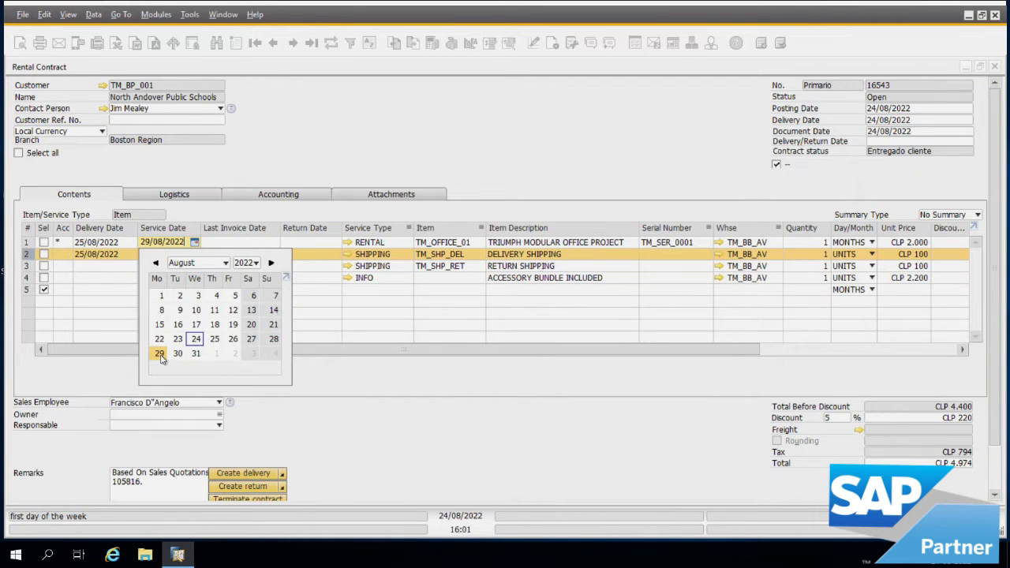
click(160, 353)
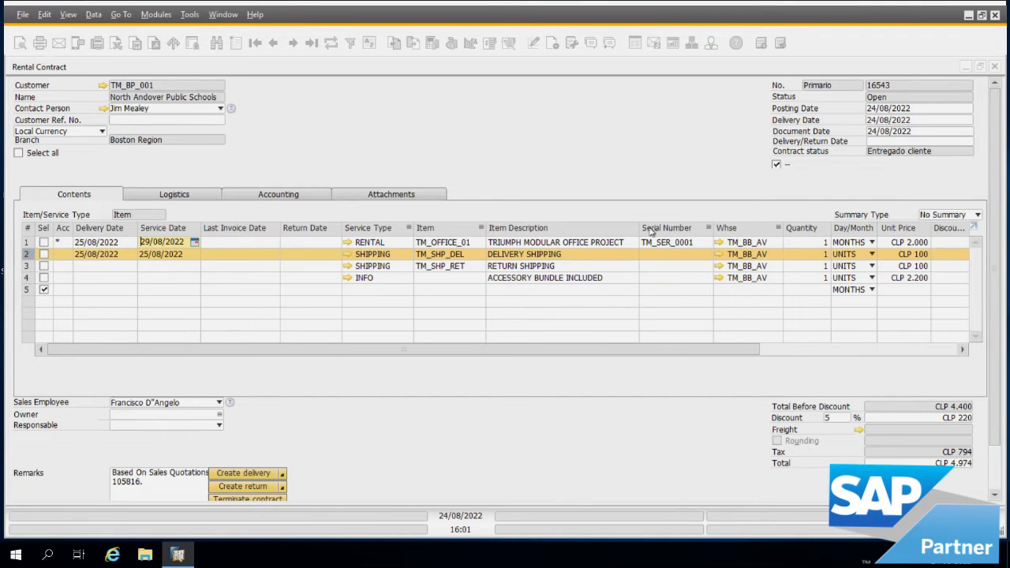
scroll(98, 447, down, 2)
click(47, 487)
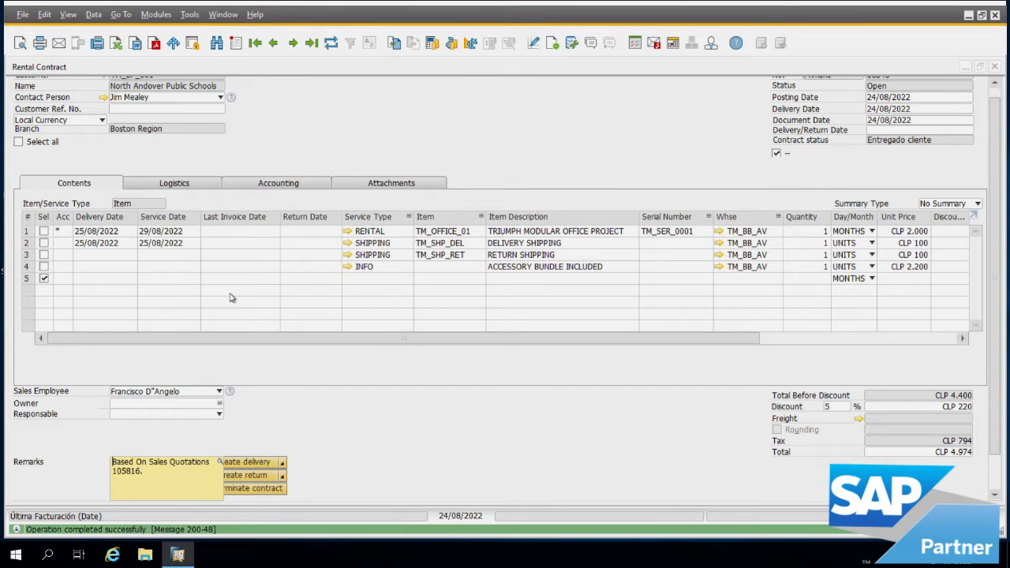
Step: Try 25/08/2022 as the RENTAL line's Service Date and put 29/08/2022 back
click(82, 233)
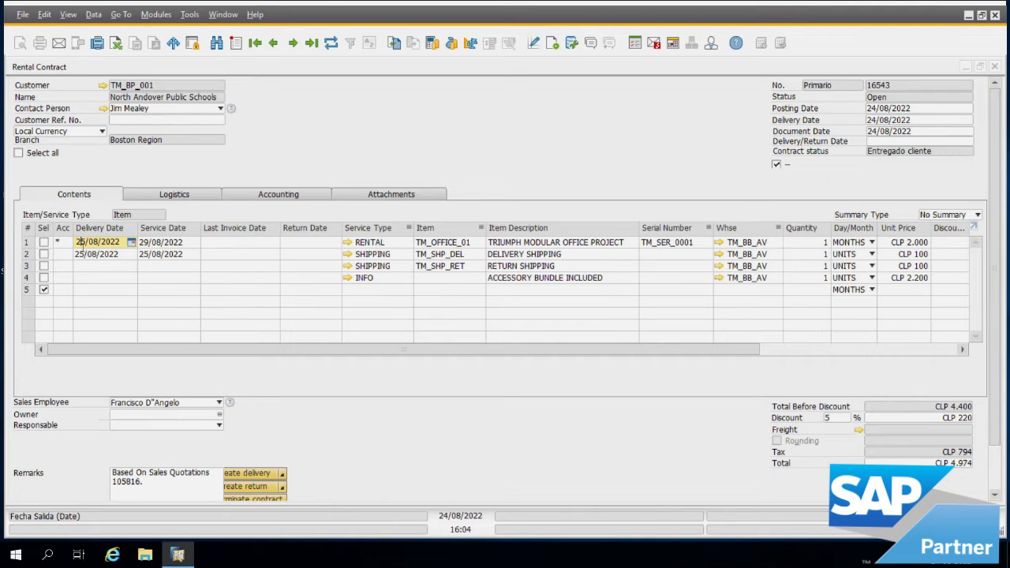
click(171, 246)
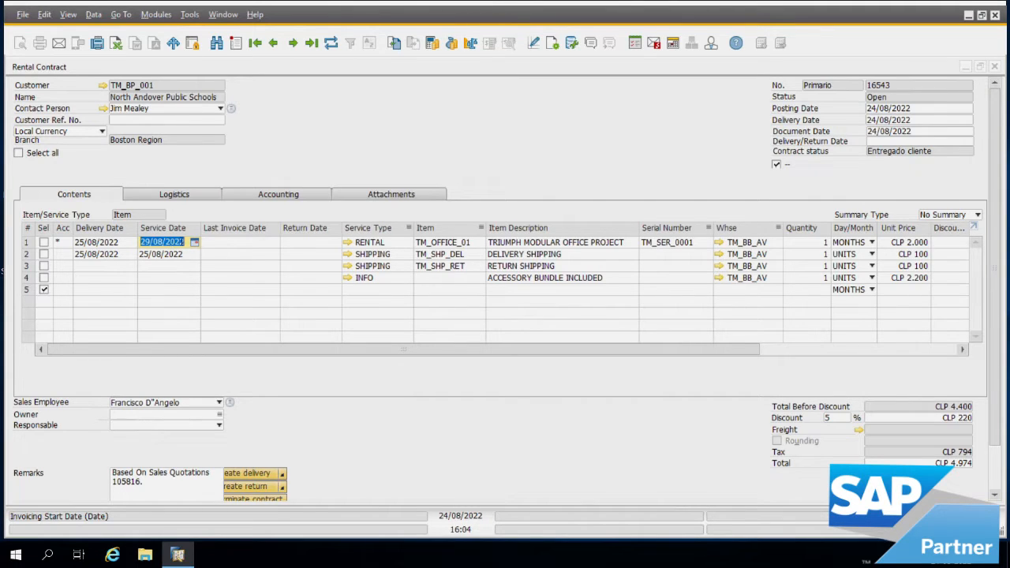
click(110, 245)
click(179, 248)
text(25/08/2022)
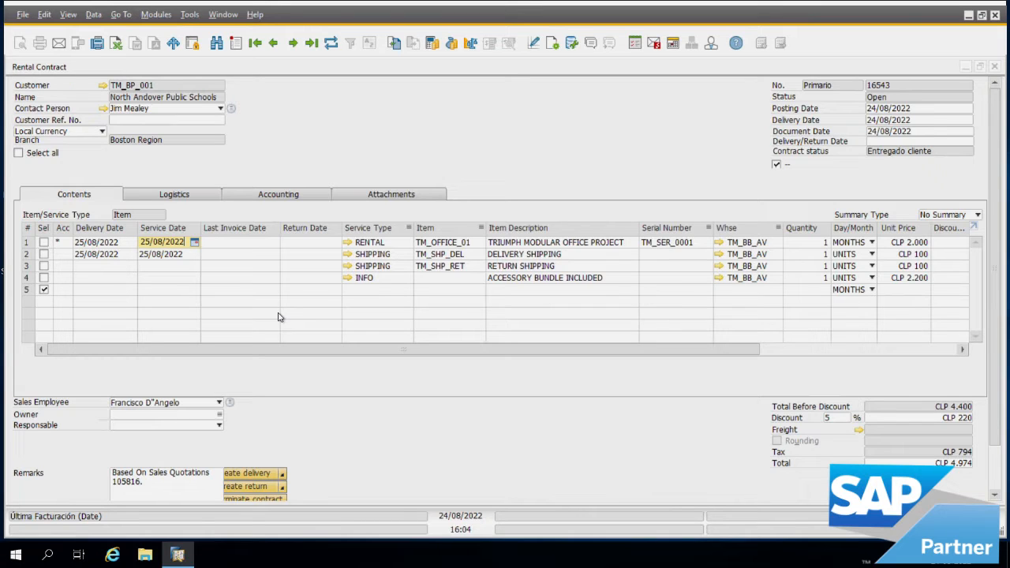
click(278, 317)
click(235, 244)
click(148, 245)
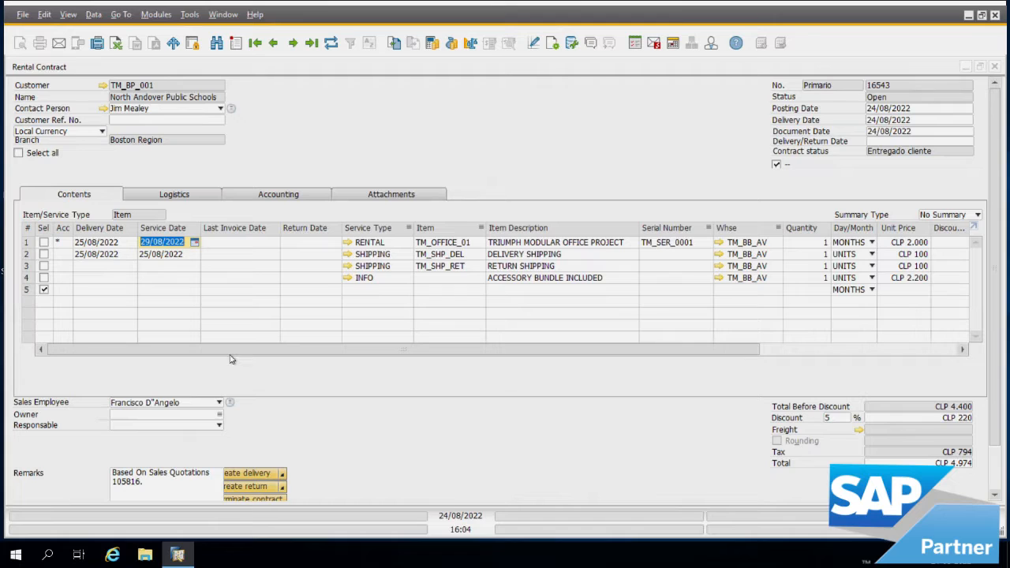
click(231, 359)
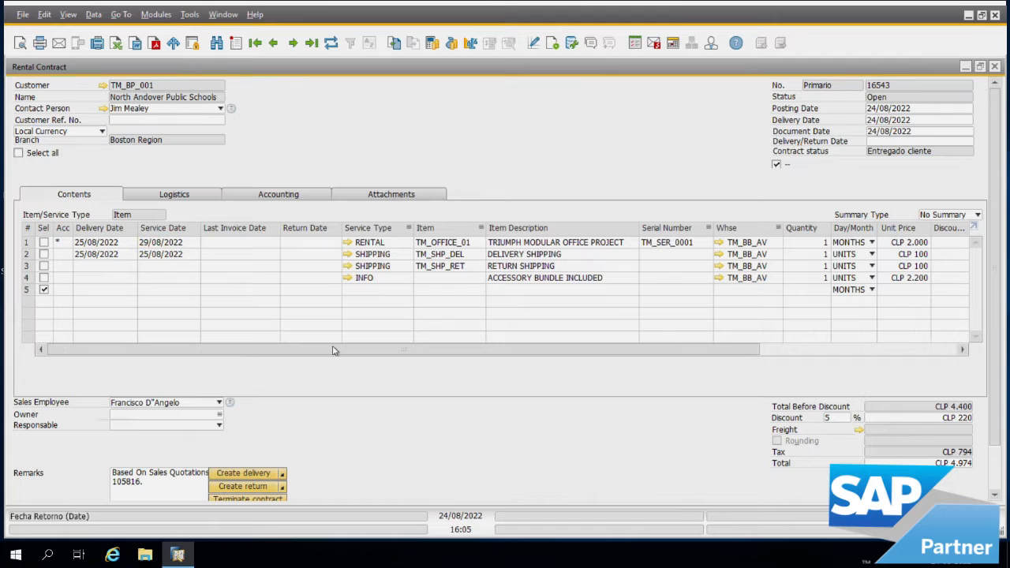
Step: Review the delivery and service dates of the RENTAL and DELIVERY SHIPPING lines and close the rental contract
click(26, 243)
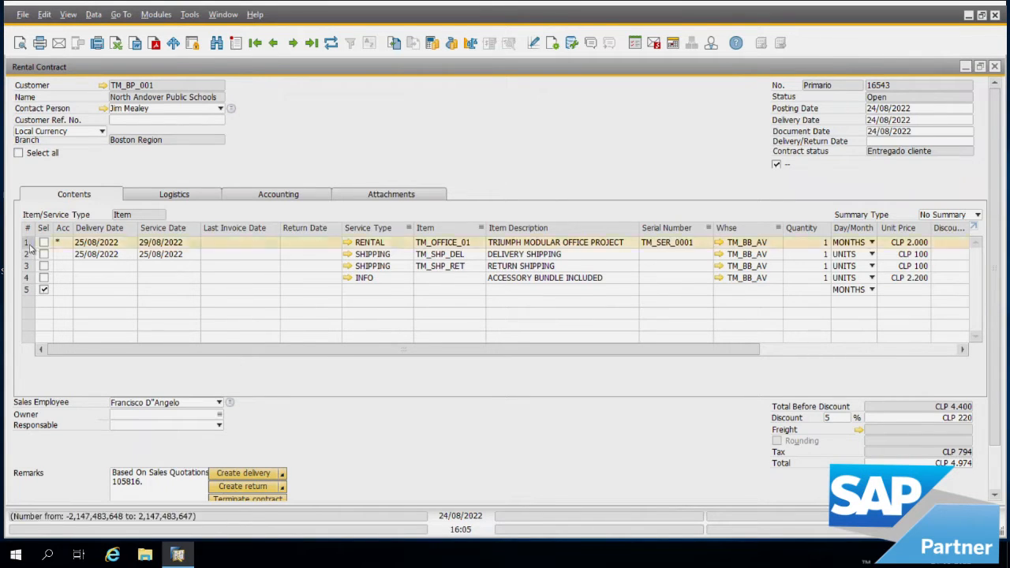
click(110, 243)
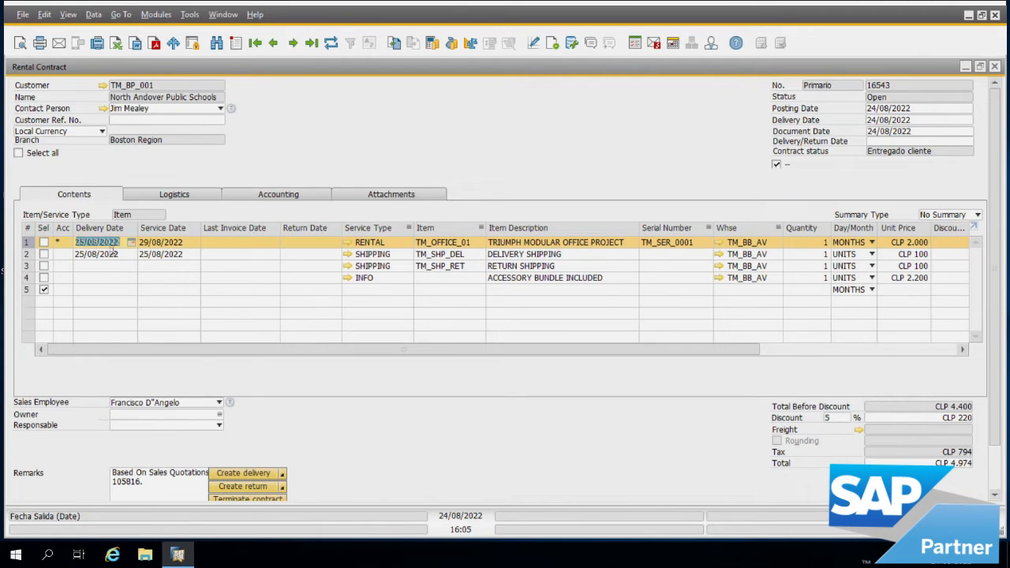
click(29, 255)
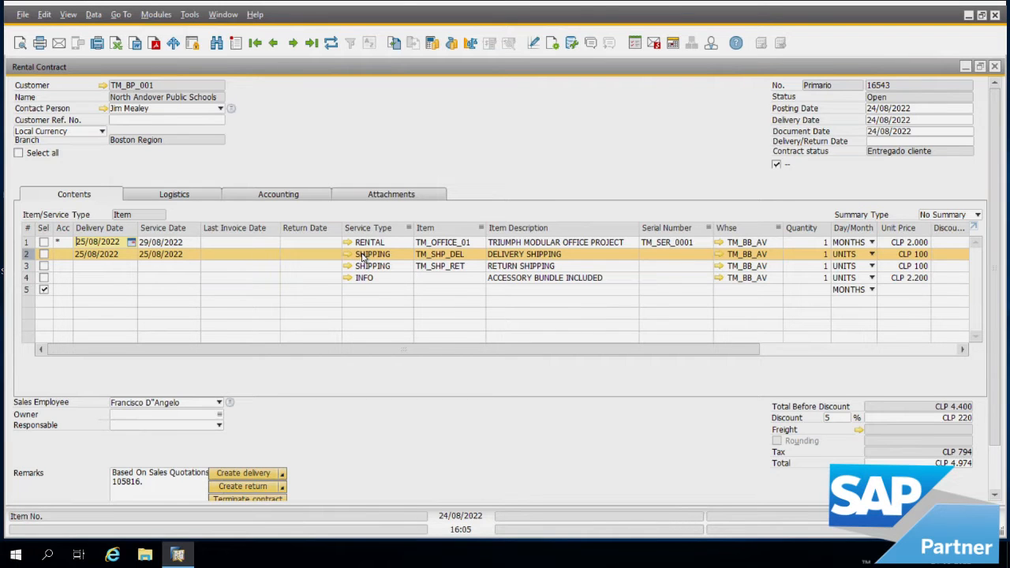
click(997, 68)
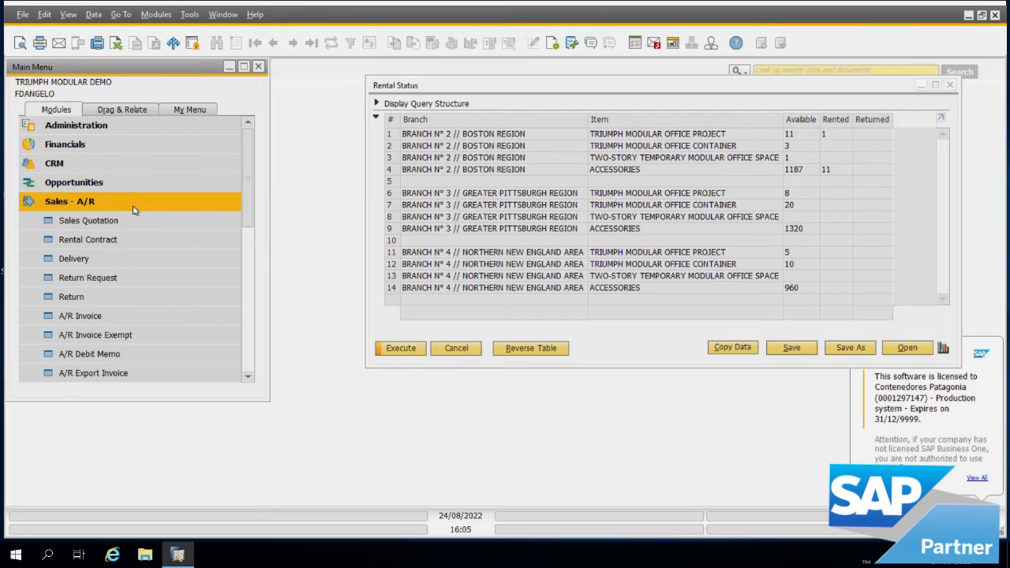
Step: Open the Rental Solution's Invoice Manager and choose North Andover Public Schools as the customer
click(168, 228)
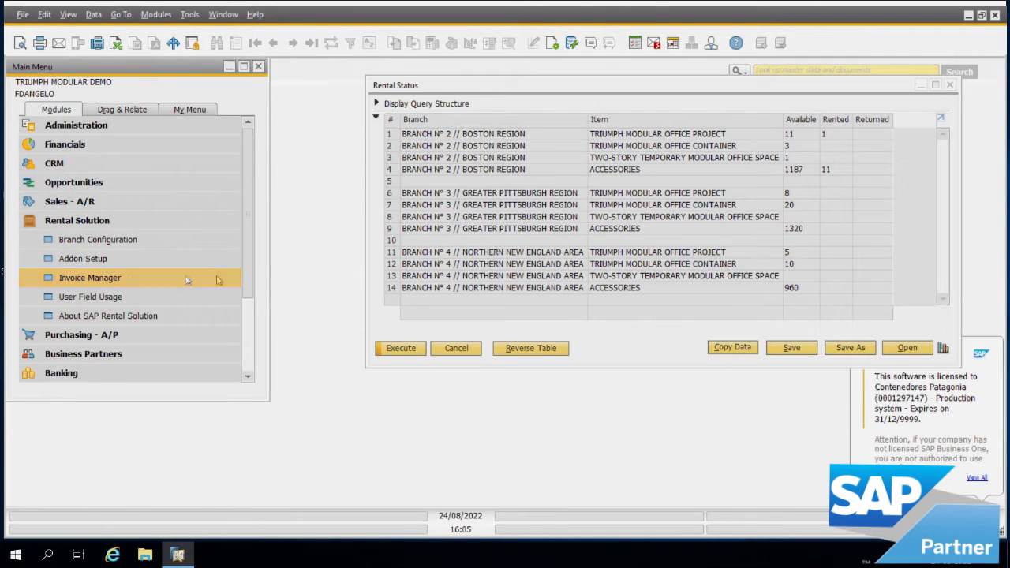
click(116, 280)
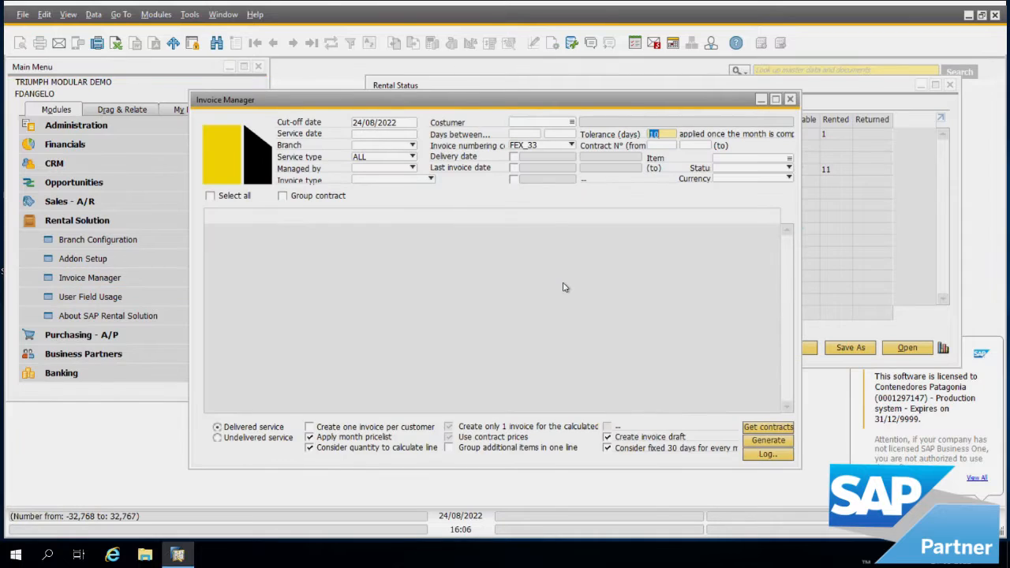
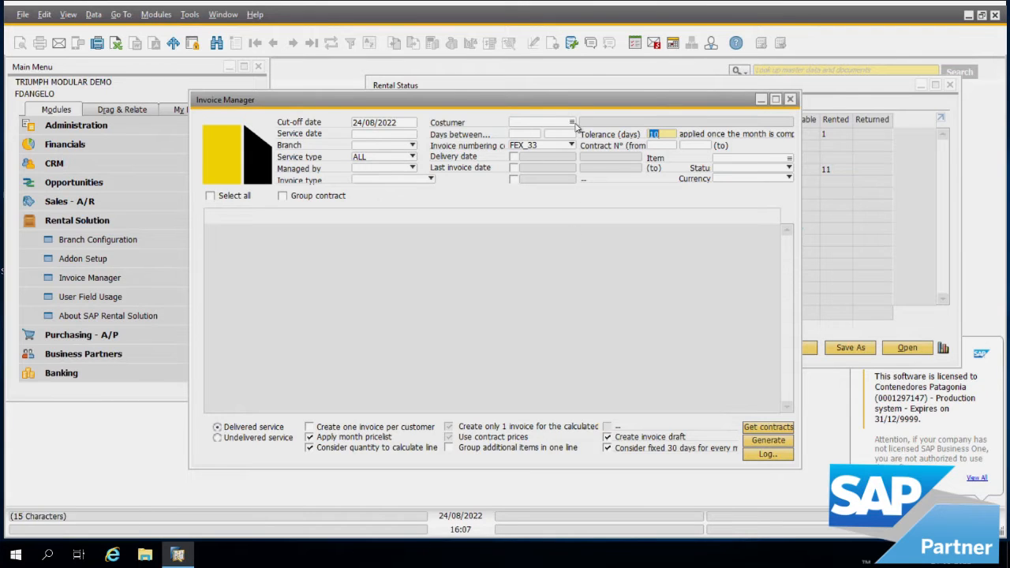
click(523, 122)
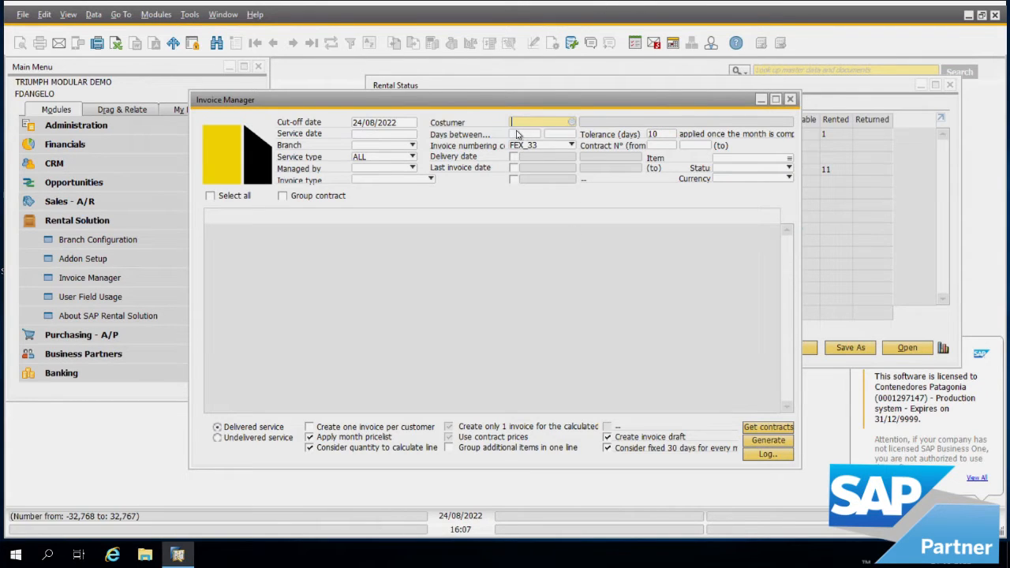
click(573, 123)
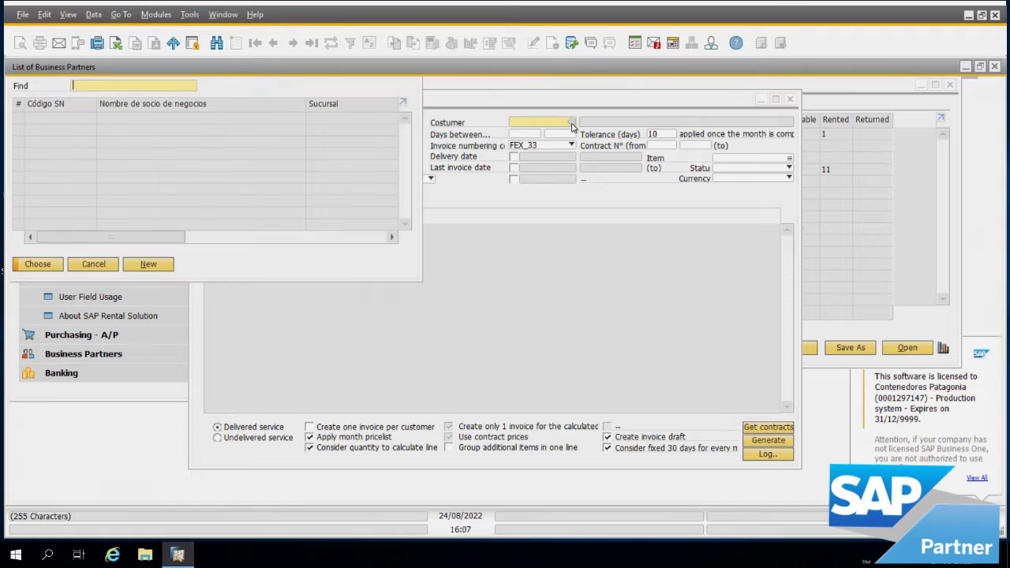
click(145, 120)
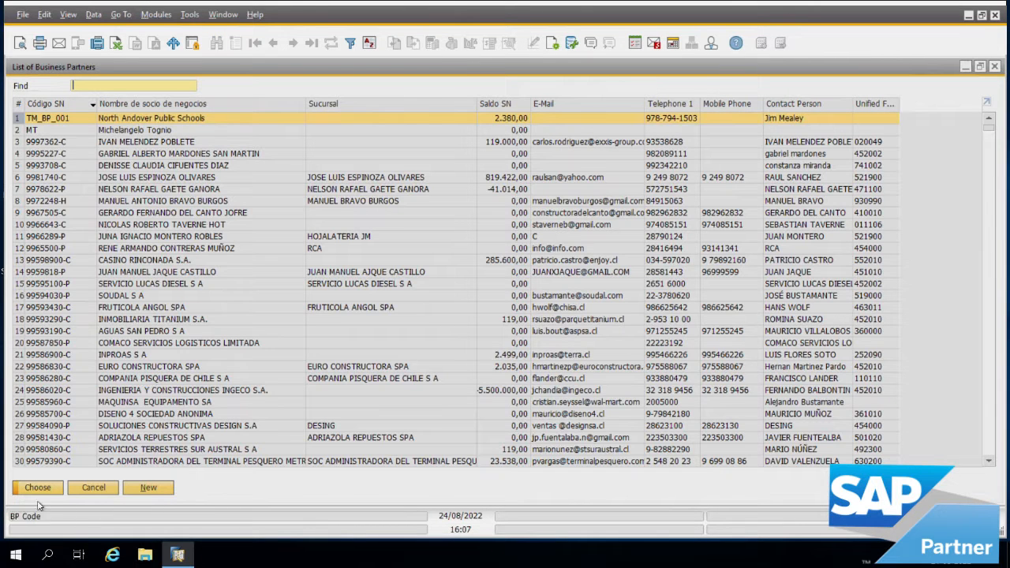
click(39, 488)
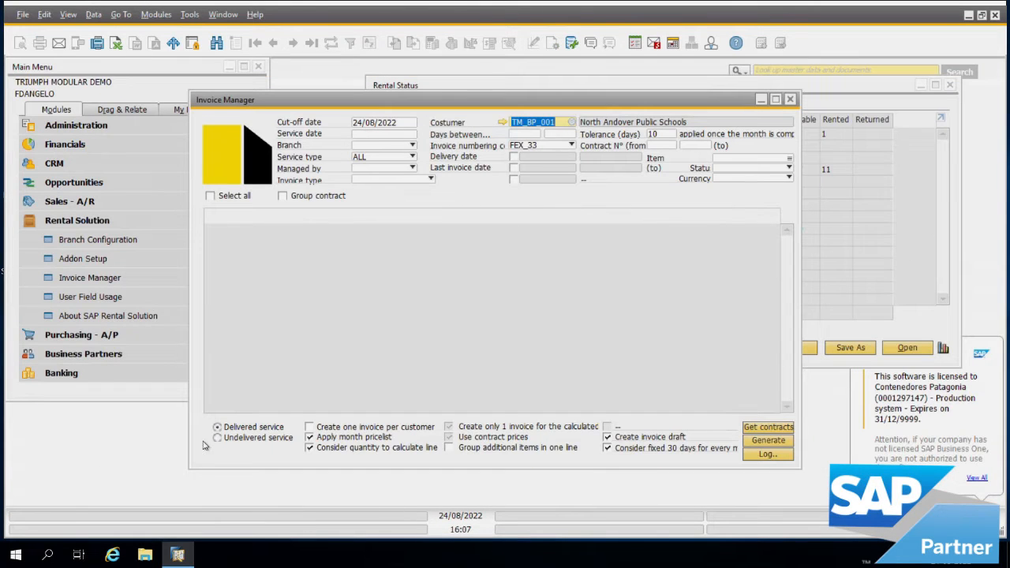
Step: Set the invoice cut-off date to 31/08/2022 and retrieve the customer's contracts due for invoicing
click(405, 126)
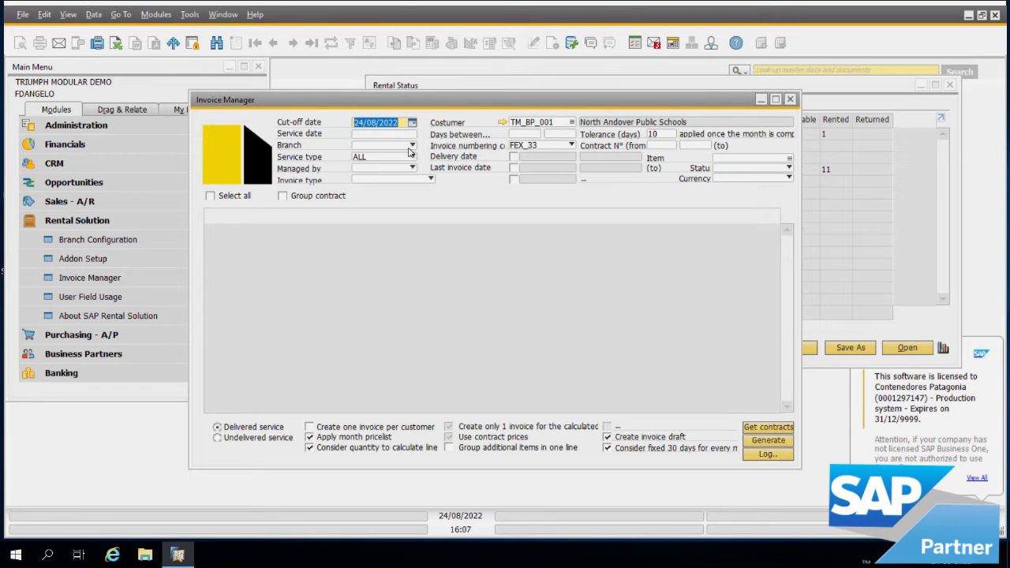
click(412, 124)
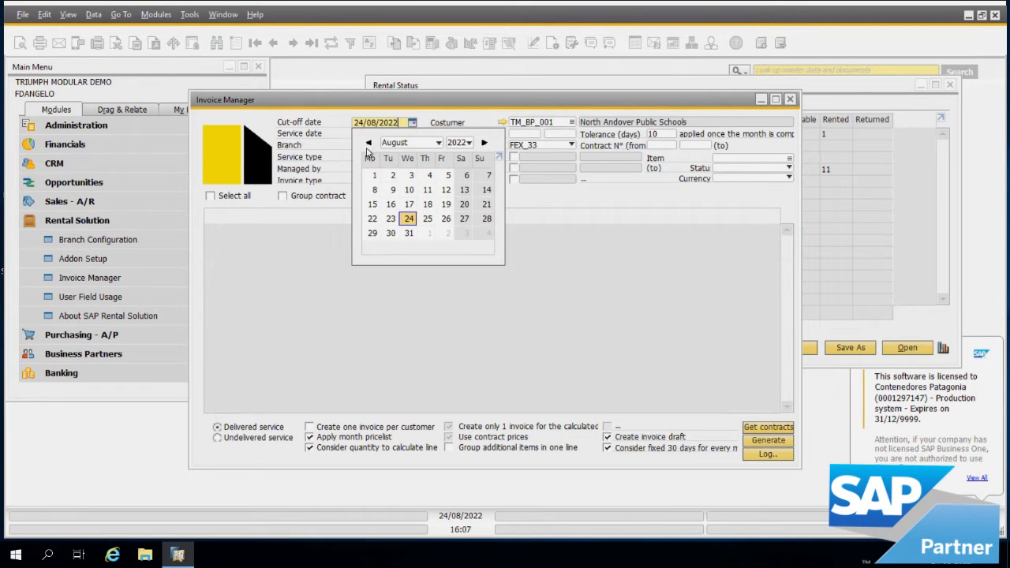
click(409, 233)
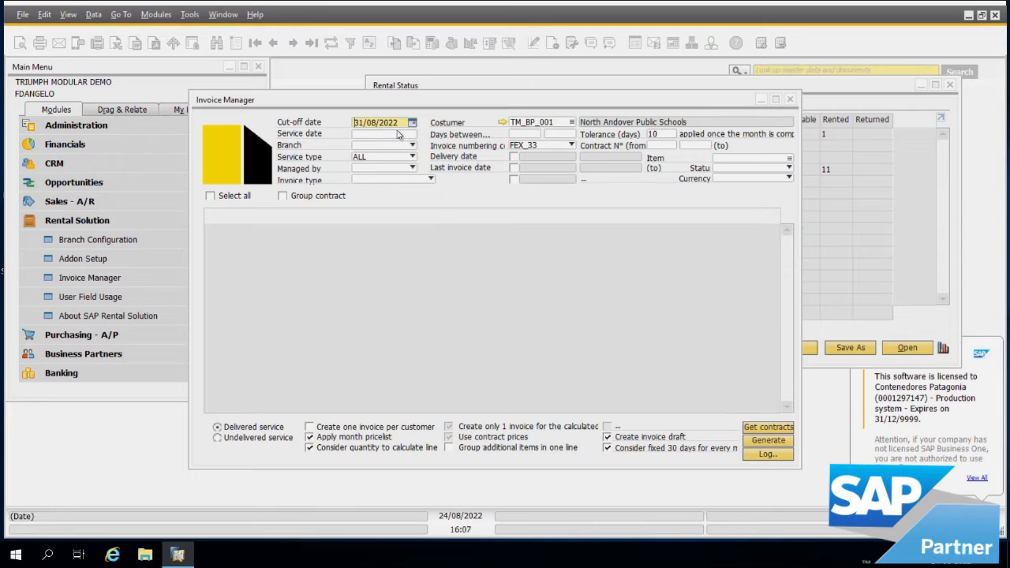
click(766, 430)
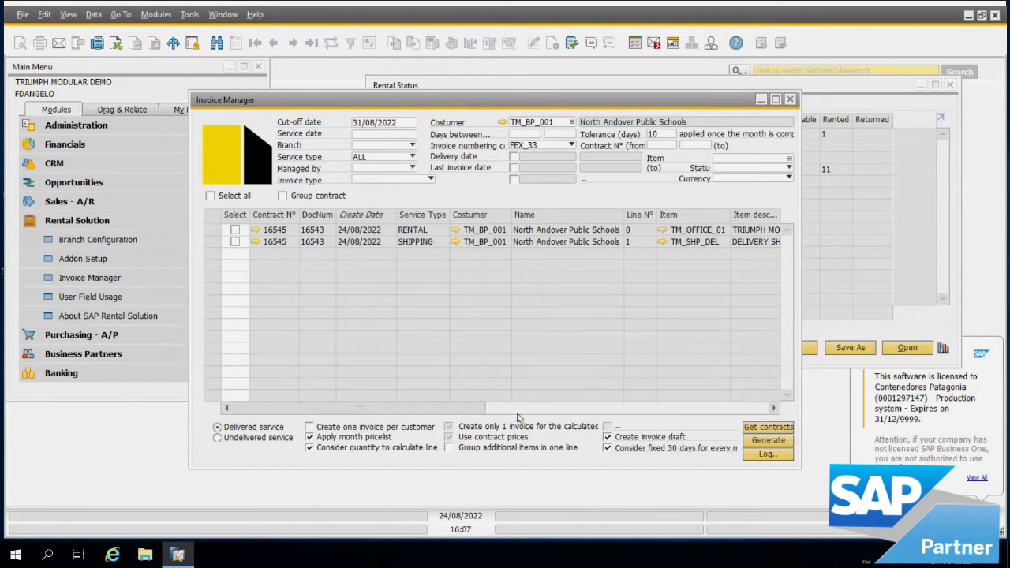
Step: Open the rental contract linked from the RENTAL line, review its delivery and service dates, and close it without saving
drag(480, 409, 440, 397)
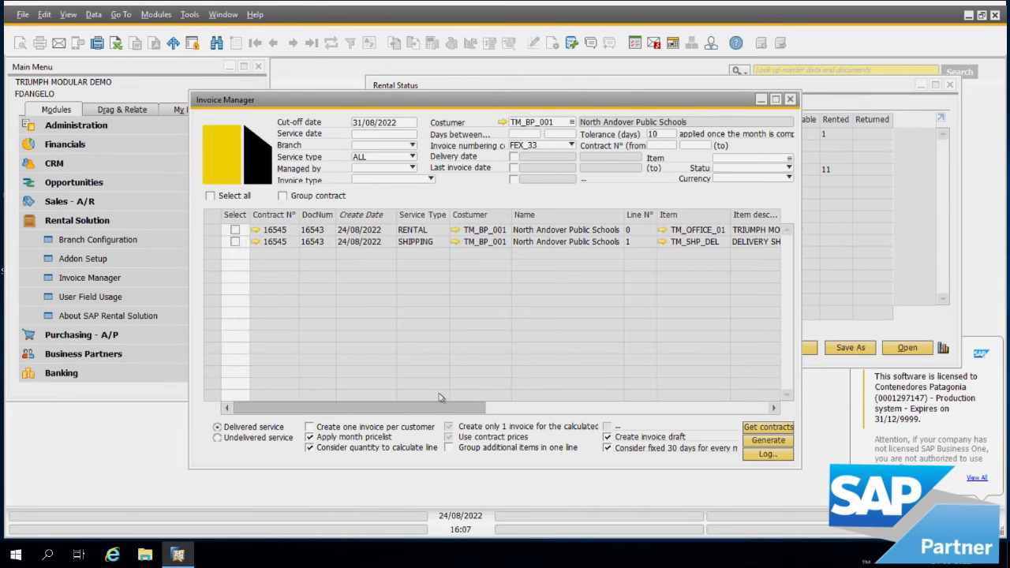
click(257, 232)
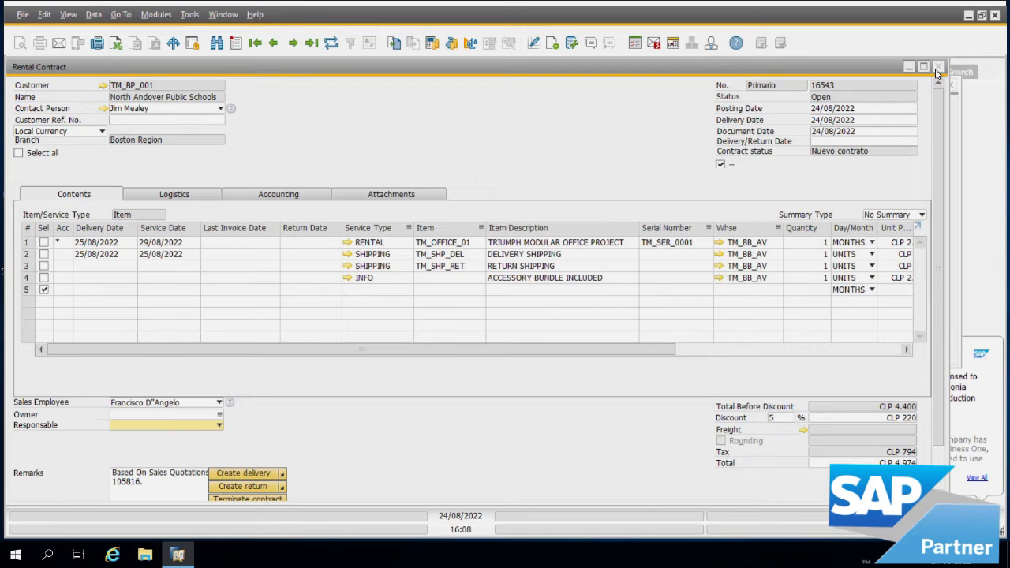
click(938, 70)
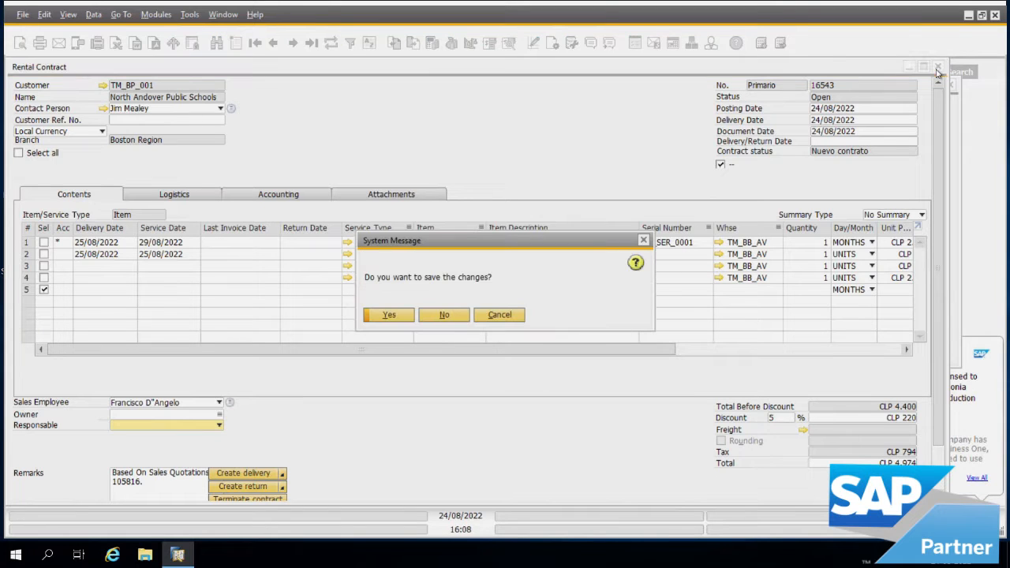
click(444, 314)
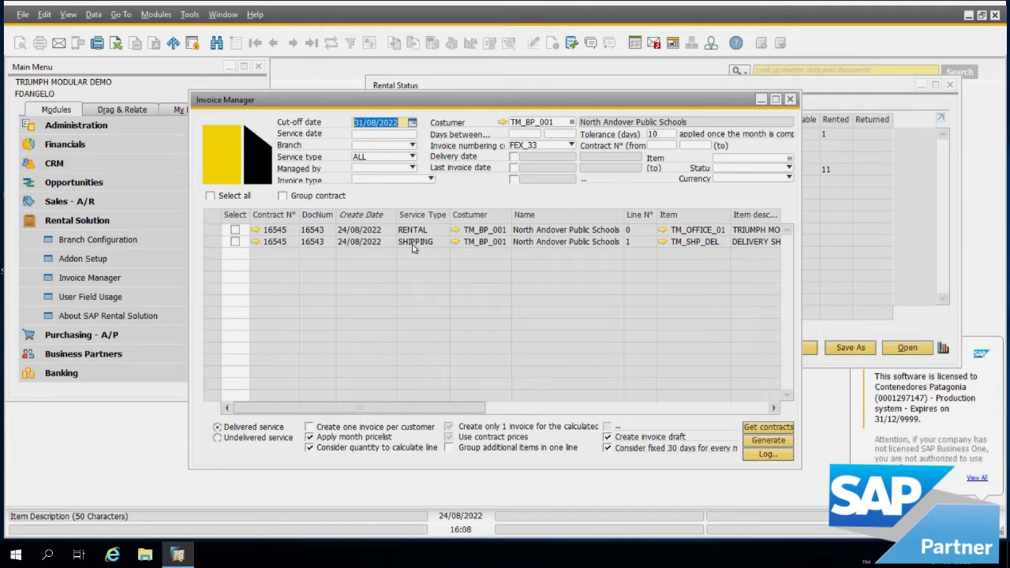
mouse_move(479, 408)
mouse_down()
mouse_move(760, 410)
mouse_move(483, 410)
mouse_up()
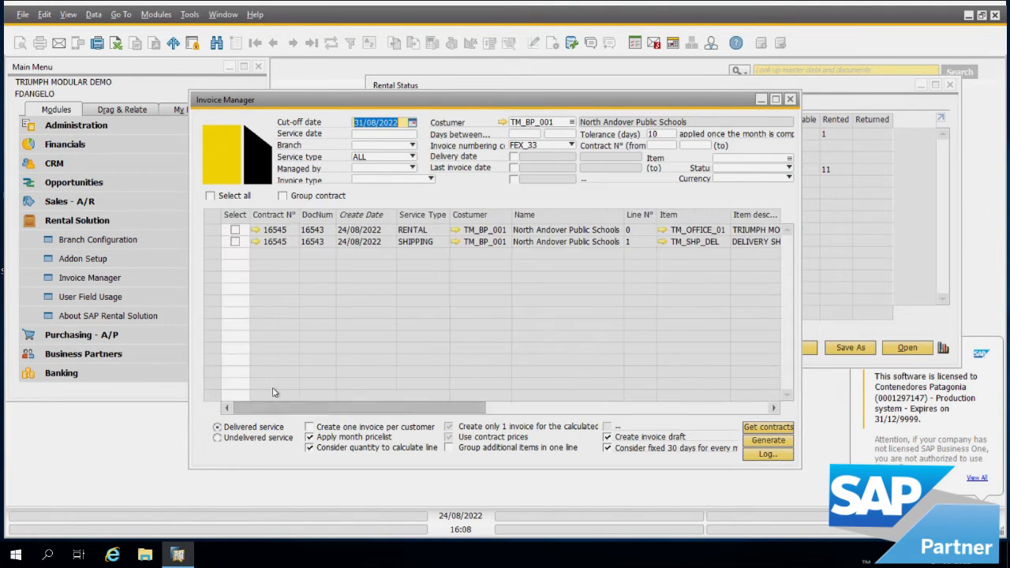
Step: Select all retrieved contract lines and examine their service dates, proportional days and day cost for the August cut-off
click(212, 197)
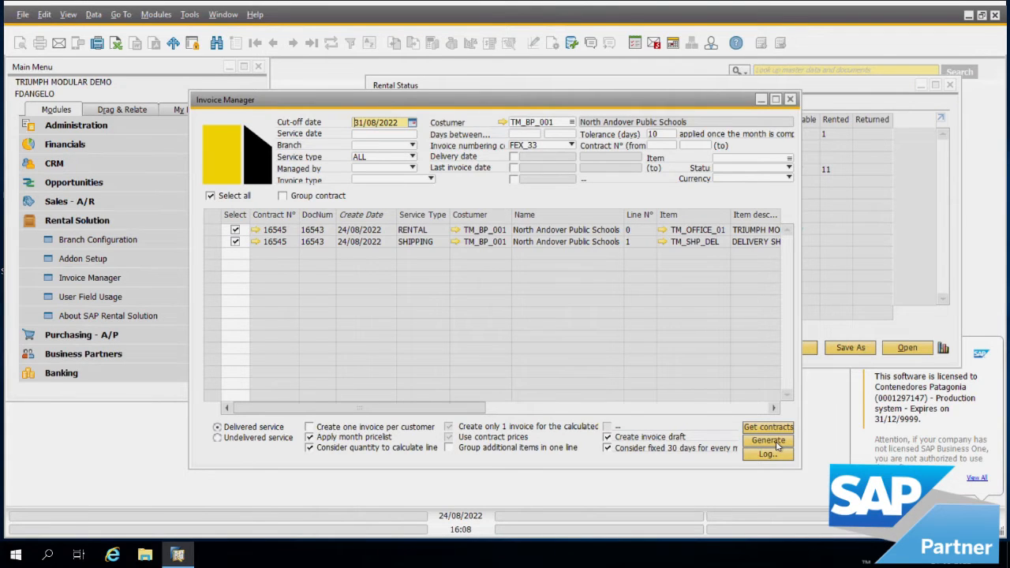
drag(456, 409, 738, 411)
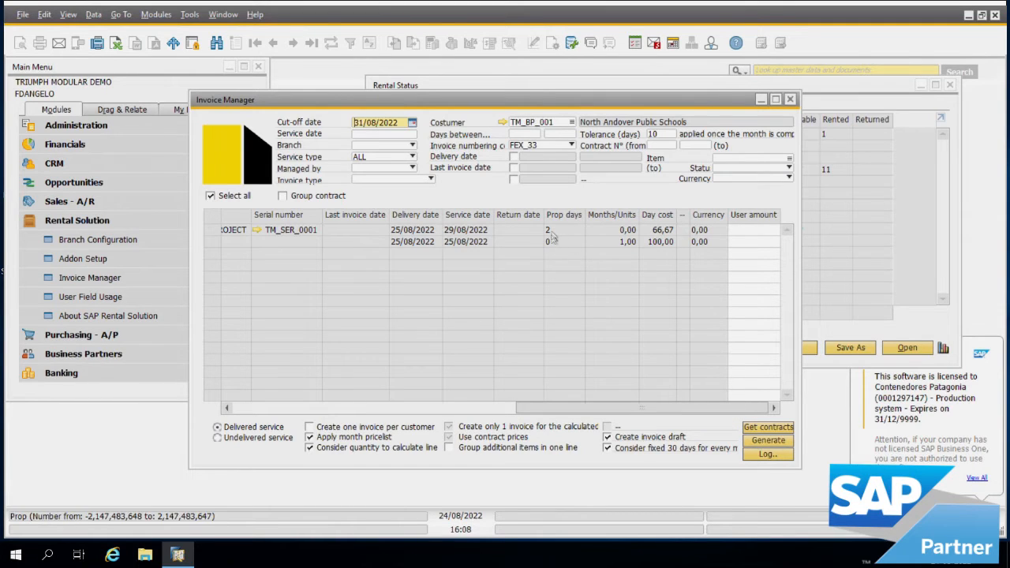
drag(438, 103, 487, 193)
Step: Look up the most recent Rental Contract, check the RENTAL line's Service Date, and return to the Invoice Manager's proportional days
click(75, 201)
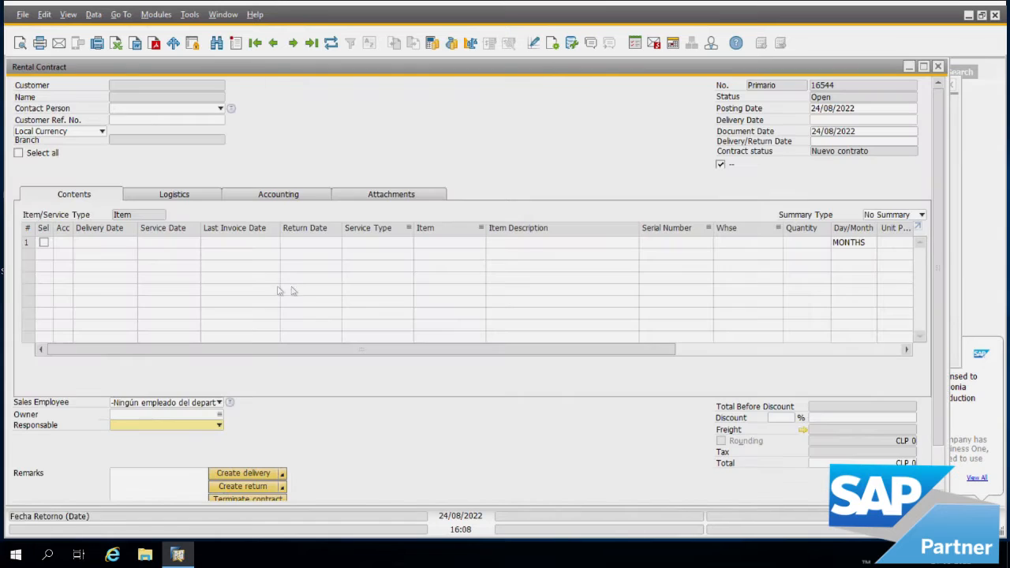
click(274, 43)
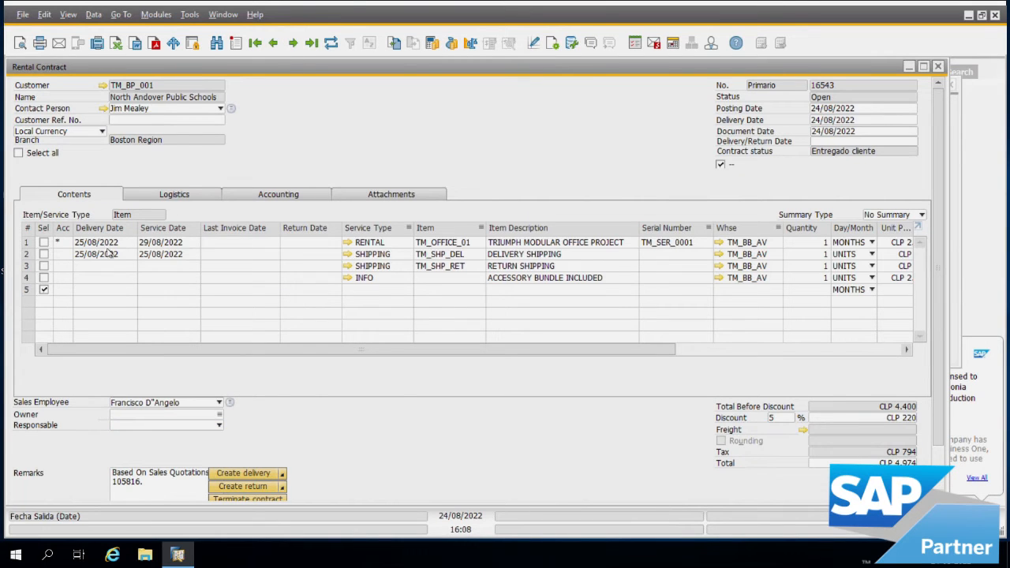
click(146, 243)
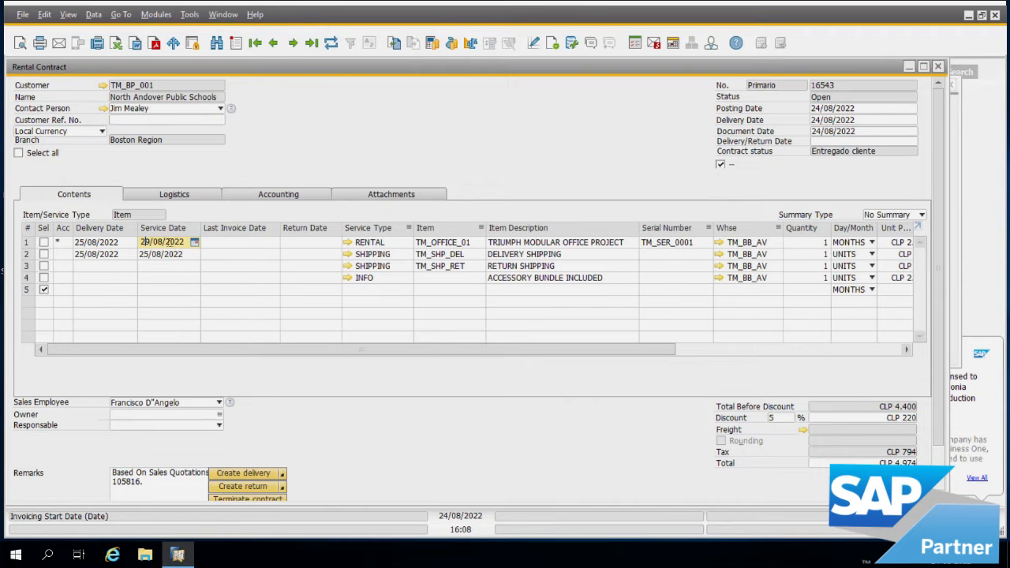
click(938, 67)
drag(551, 189, 458, 95)
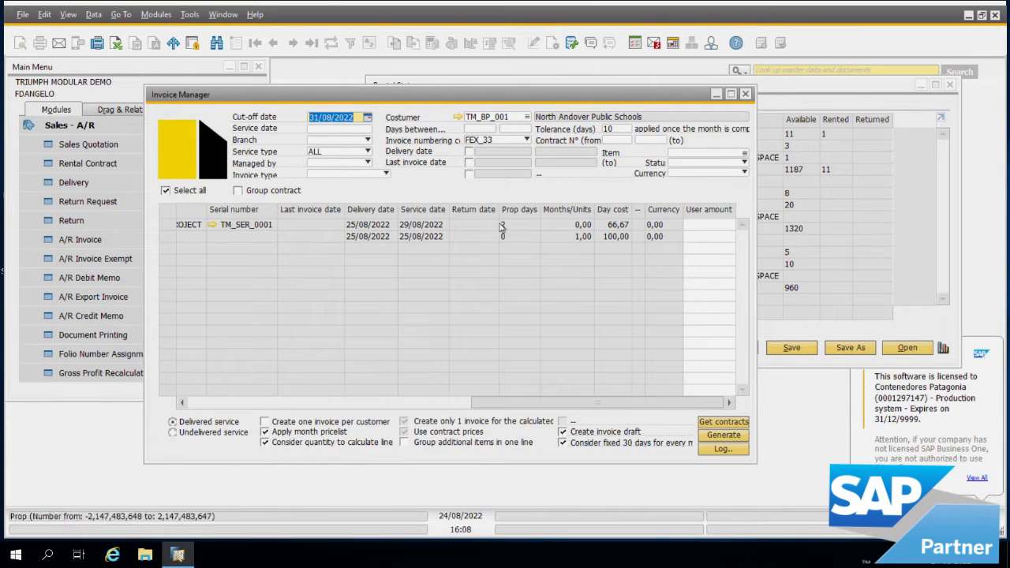
drag(576, 400, 689, 397)
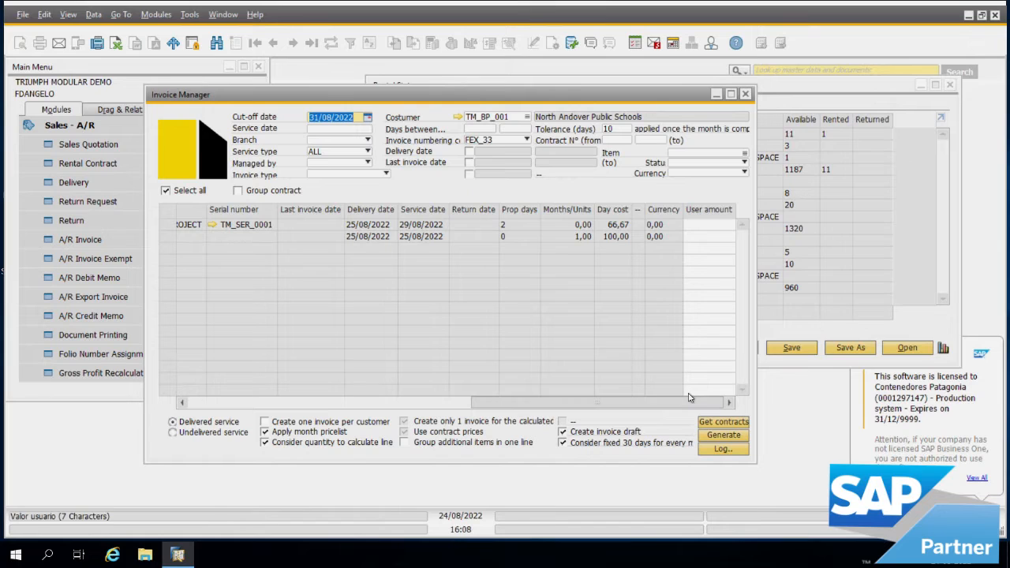
Step: Set the invoice cut-off date to 30/09/2022 and retrieve the customer's contracts again
click(368, 116)
click(393, 137)
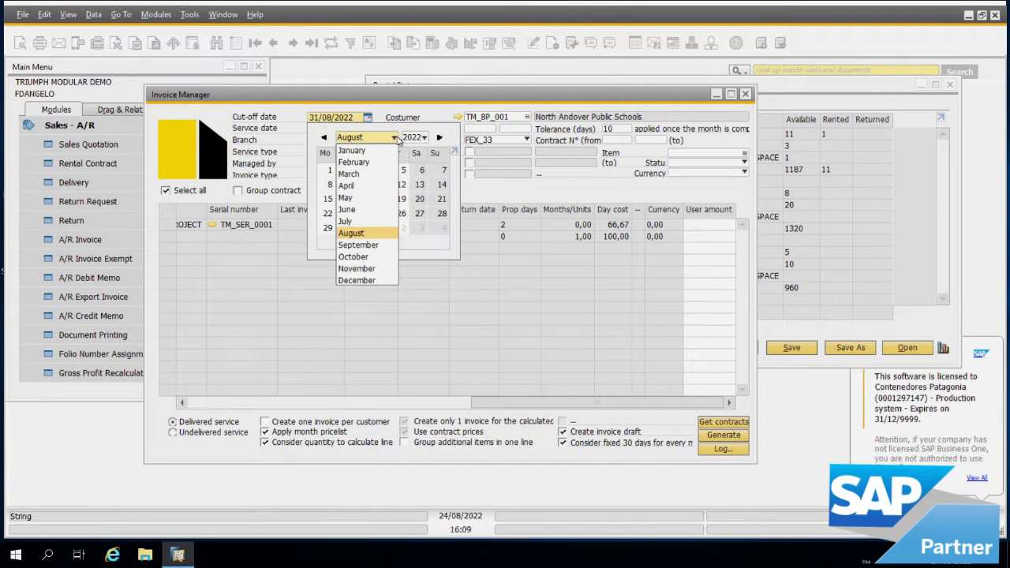
click(394, 245)
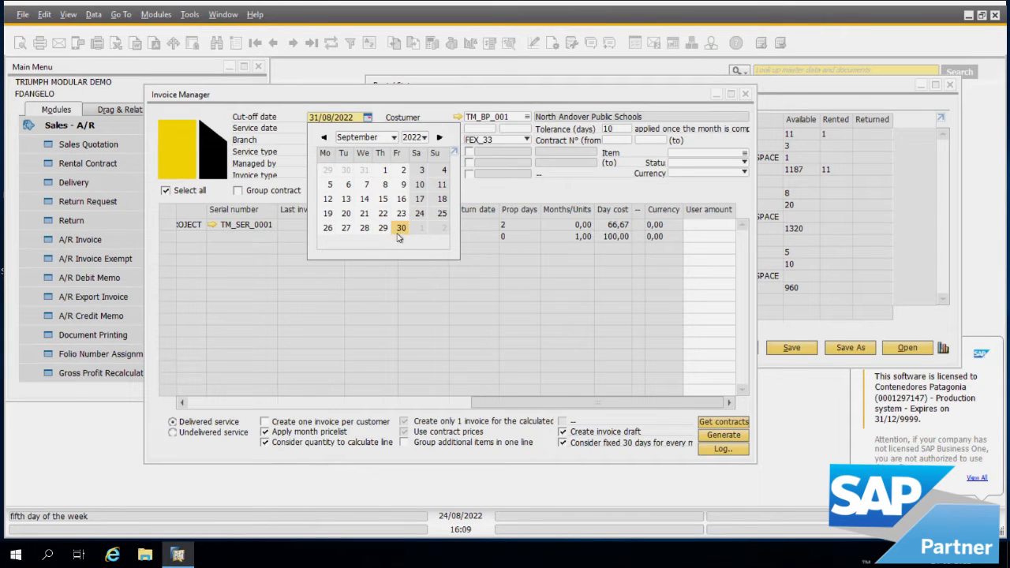
click(401, 228)
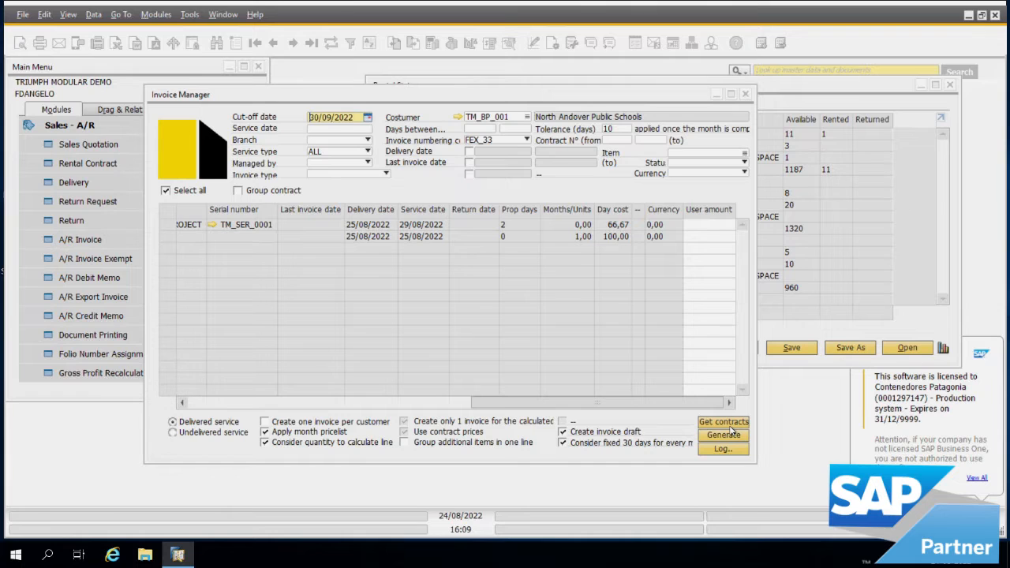
click(730, 427)
drag(426, 403, 721, 393)
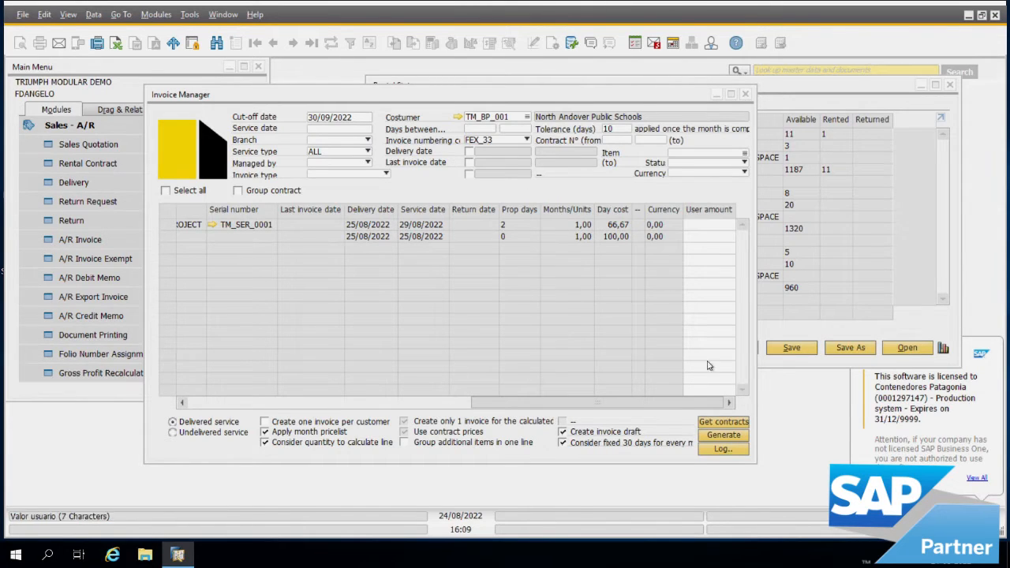
Step: Select all retrieved contract lines for invoicing and review their proportional days and months/units
drag(675, 403, 377, 390)
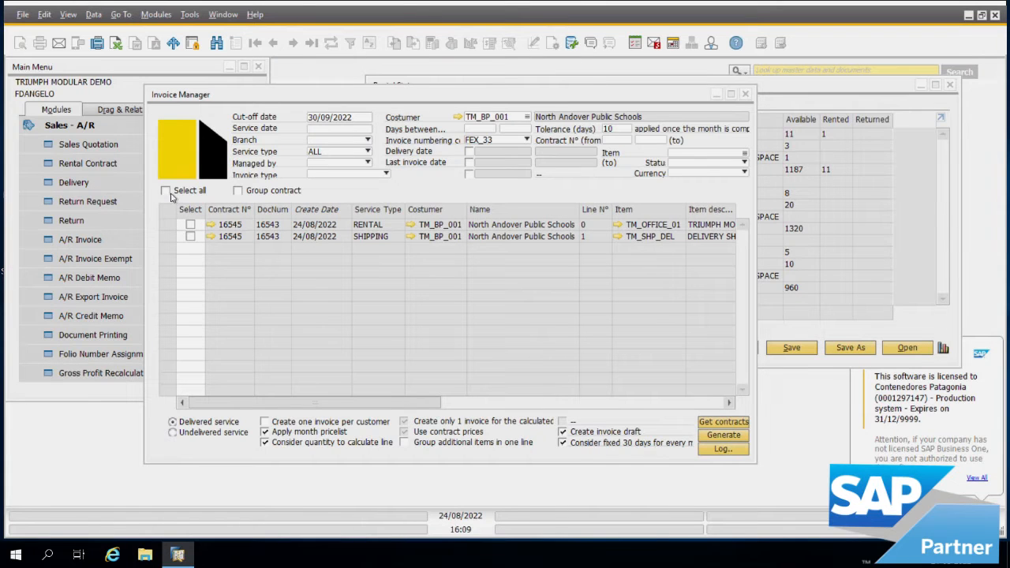
drag(367, 100, 423, 138)
click(771, 444)
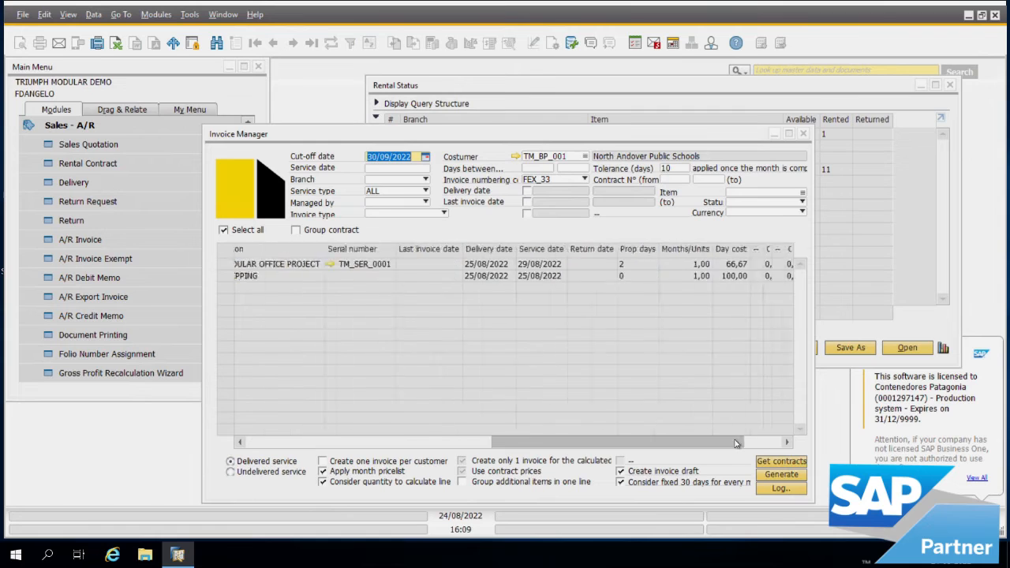
Step: Open the rental contract from its invoice line, check the RENTAL line's dates, and arrange it alongside the Invoice Manager
drag(772, 445, 486, 445)
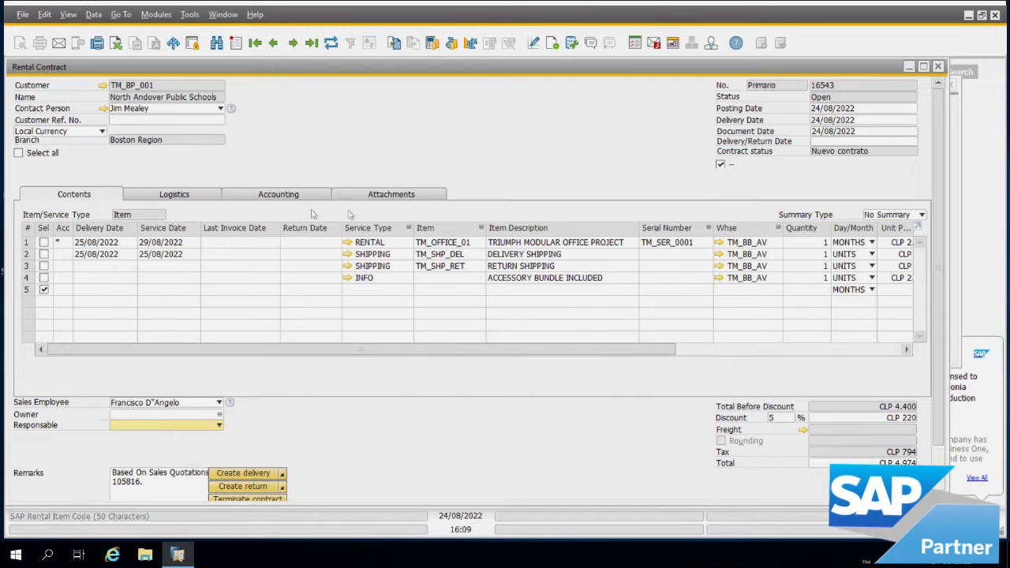
click(246, 242)
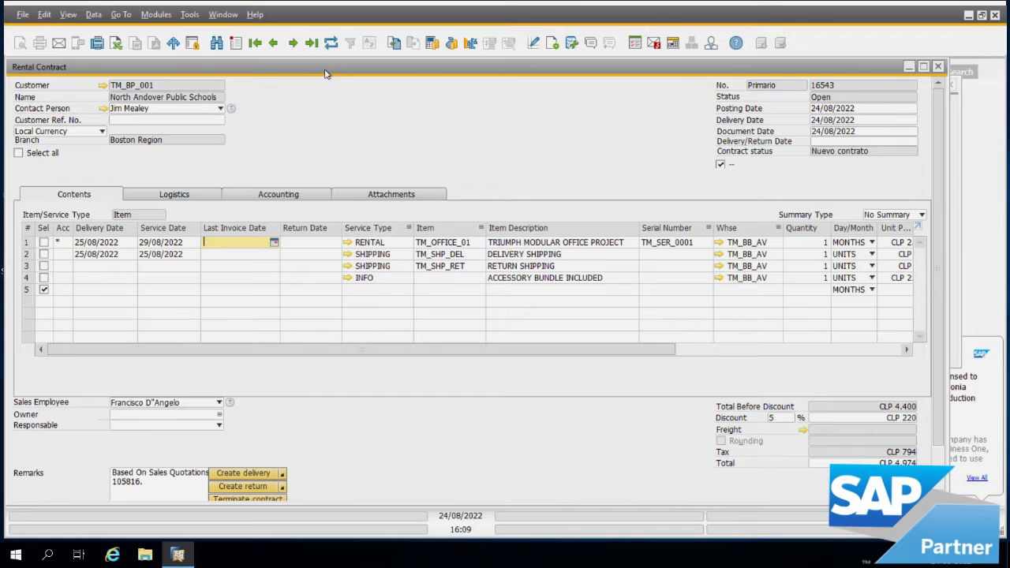
click(175, 245)
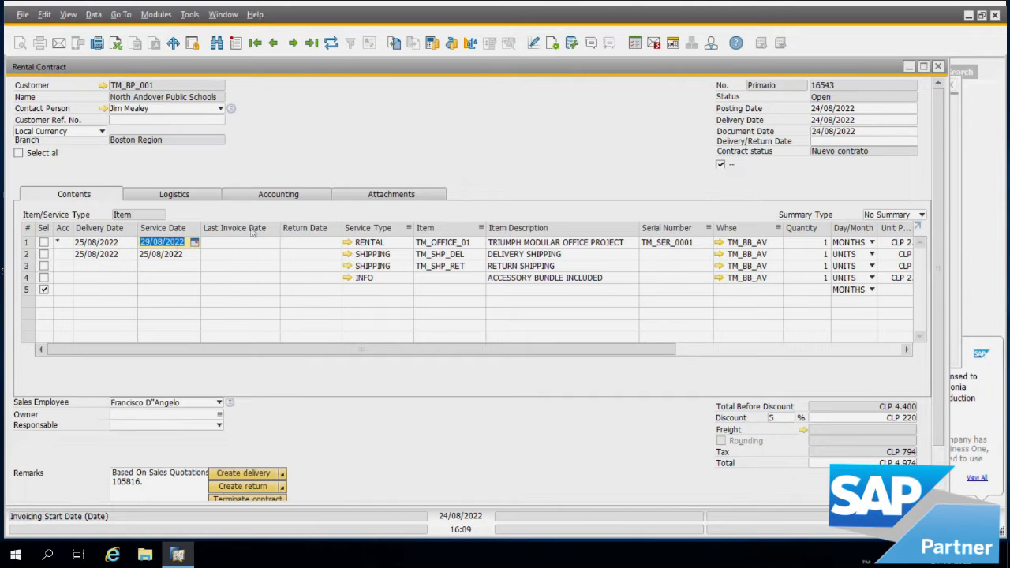
drag(348, 73, 352, 213)
drag(359, 137, 489, 97)
Step: Compare the contract's RENTAL Service Date with the cut-off date, proportional days and months/units in the Invoice Manager
click(169, 382)
click(516, 117)
drag(527, 95, 355, 80)
drag(411, 380, 703, 380)
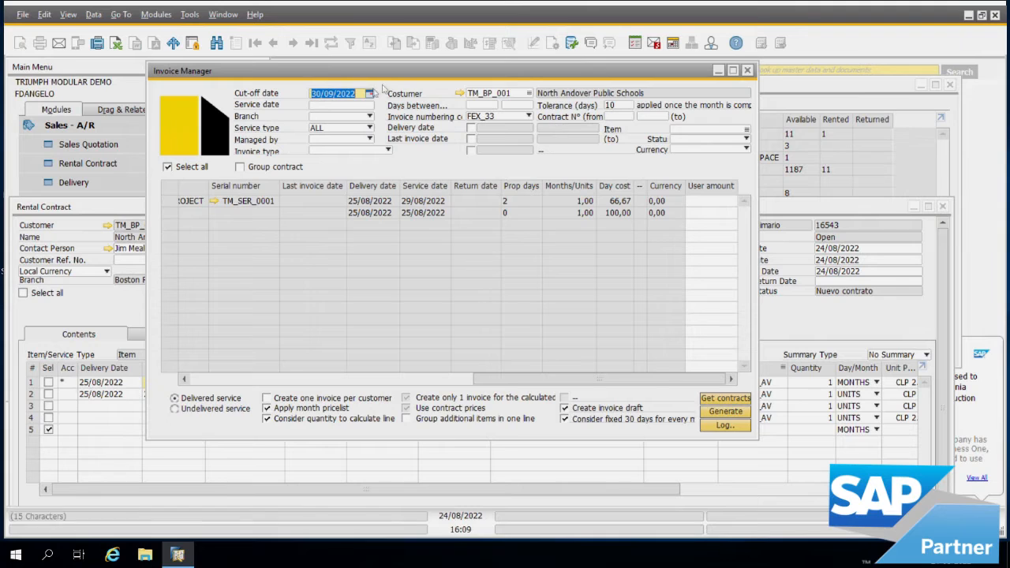
click(120, 210)
drag(145, 382, 168, 382)
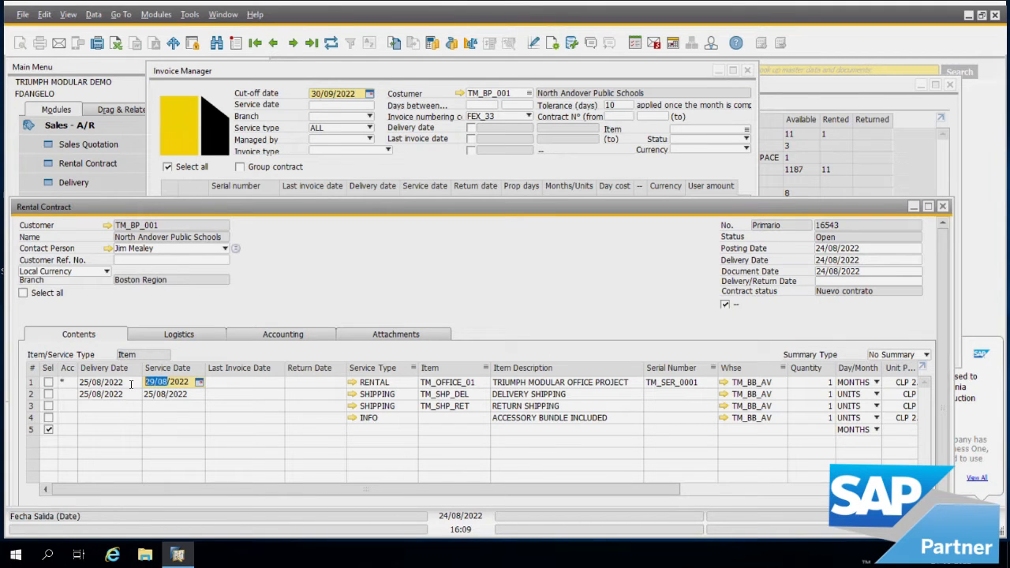
click(321, 73)
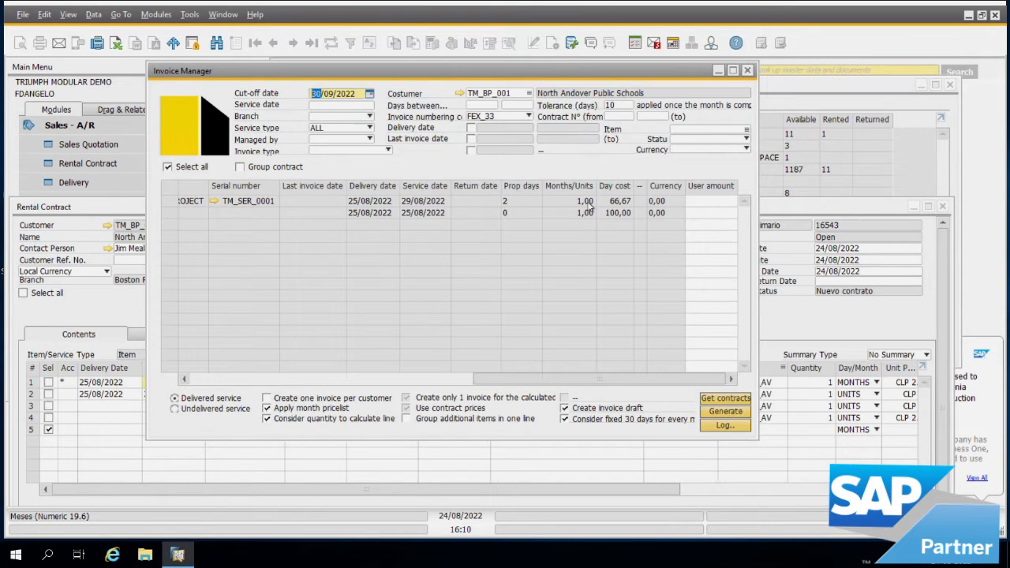
drag(663, 379, 317, 384)
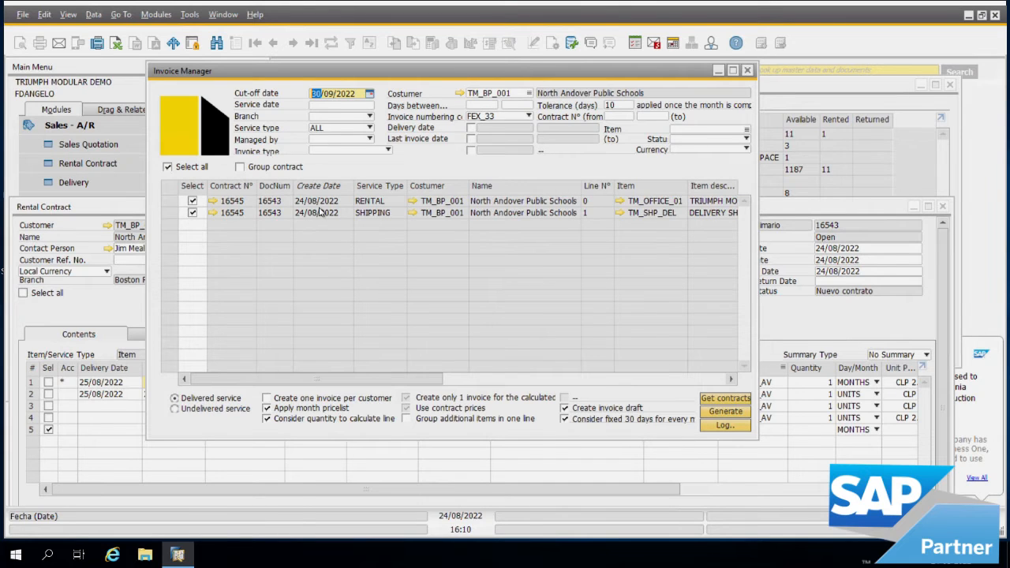
Step: Generate the draft invoice for the selected RENTAL and SHIPPING lines and accept all confirmations
click(725, 412)
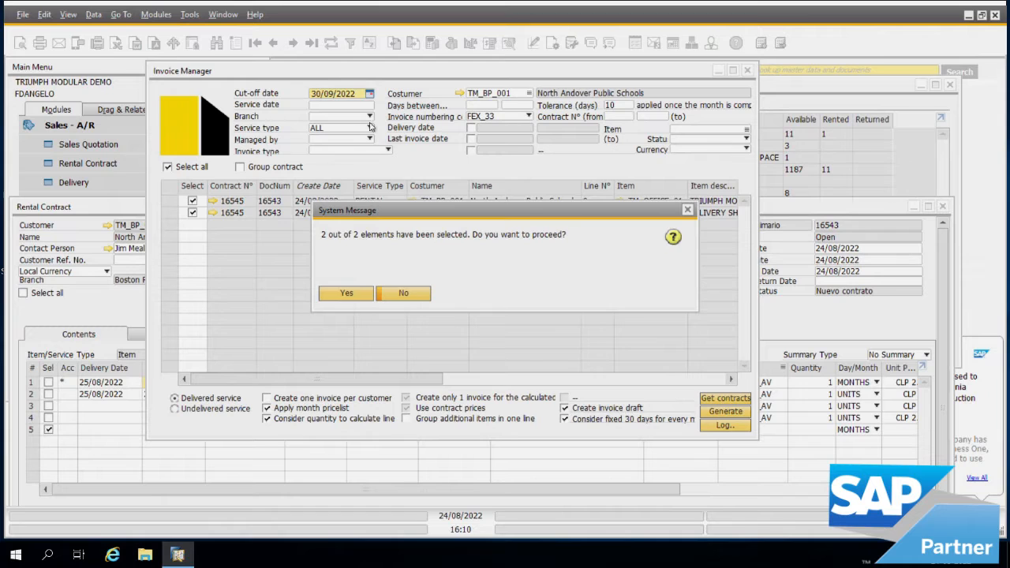
click(353, 295)
click(356, 295)
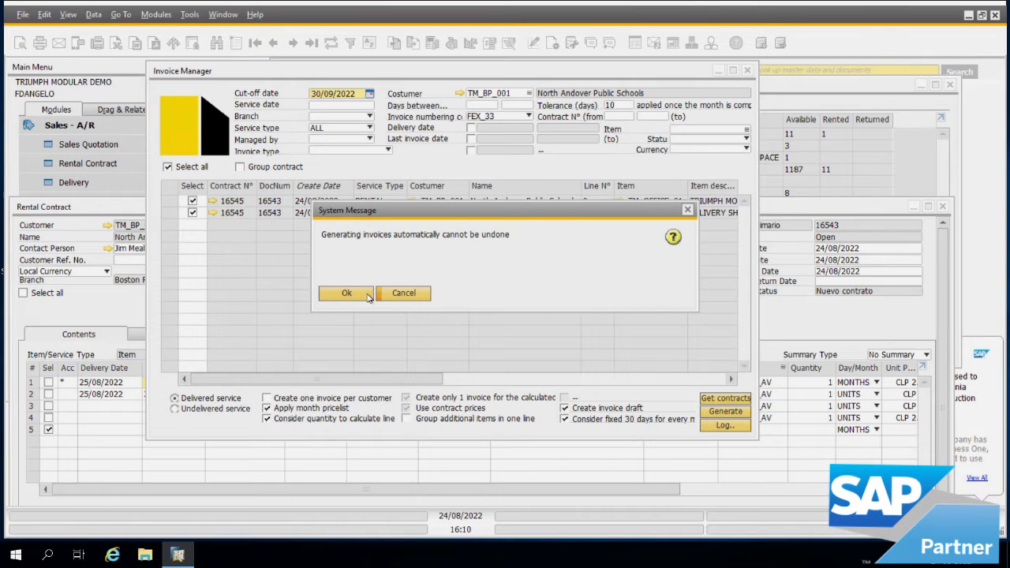
click(346, 294)
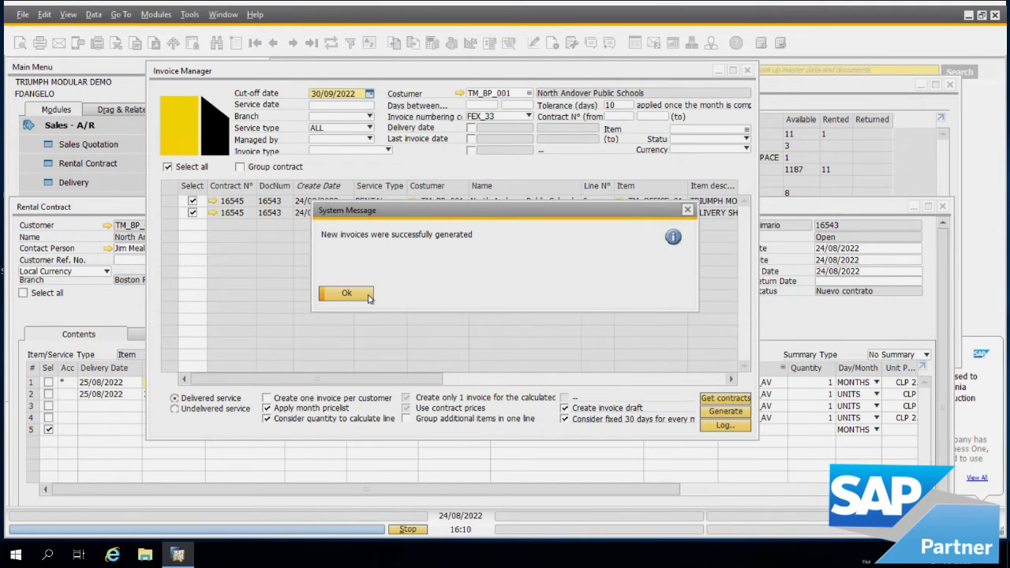
click(347, 294)
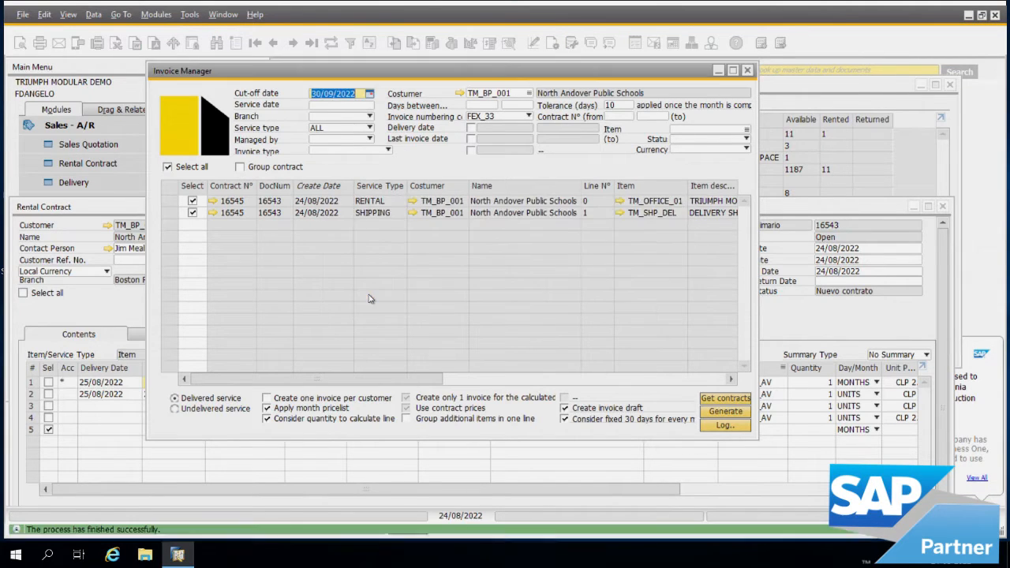
Step: Run the Document Drafts Report from Sales Reports with A/R Invoices included in the selection criteria
drag(85, 212, 117, 229)
drag(303, 70, 785, 158)
drag(64, 229, 244, 333)
click(126, 183)
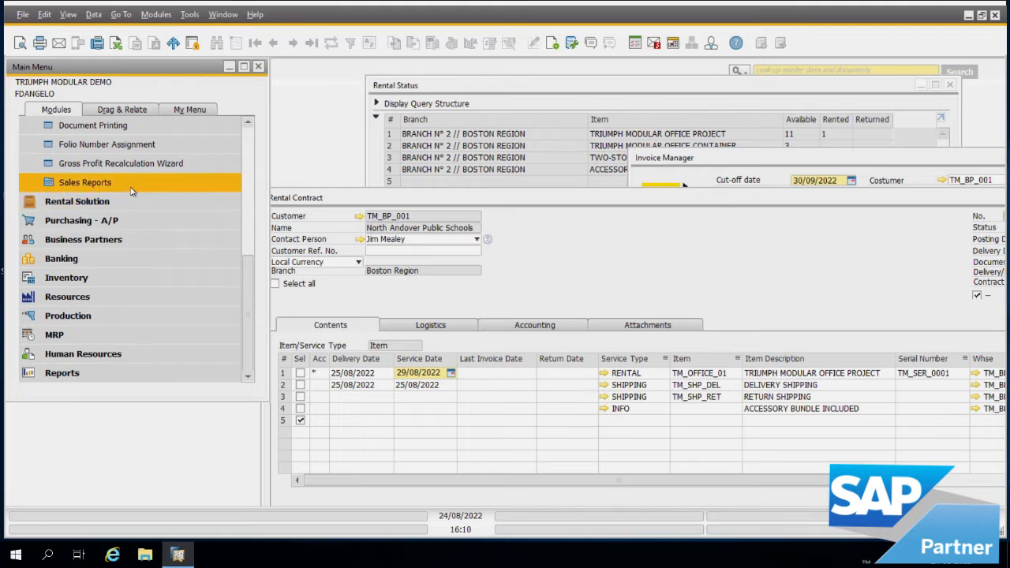
click(127, 220)
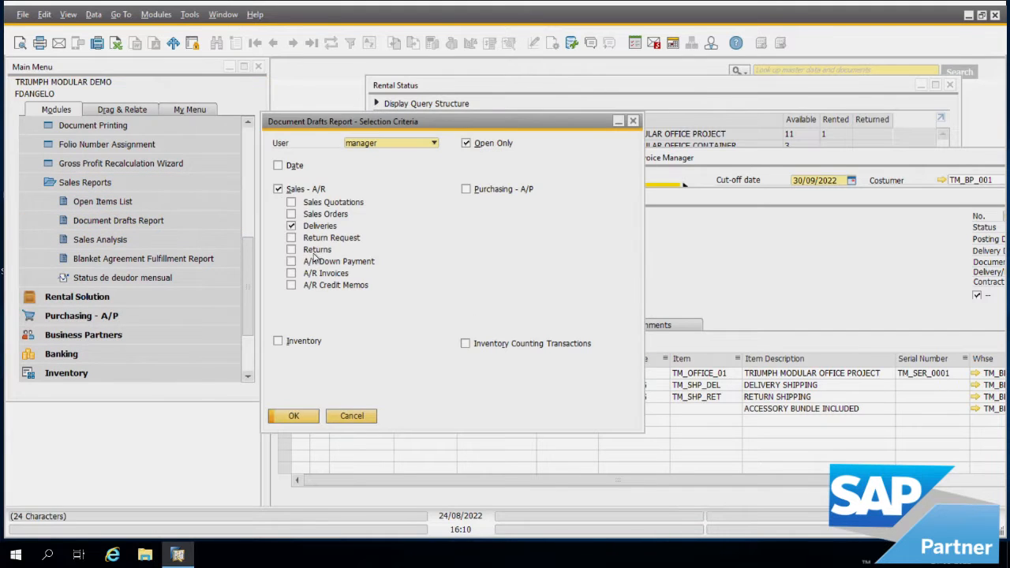
click(316, 274)
click(289, 416)
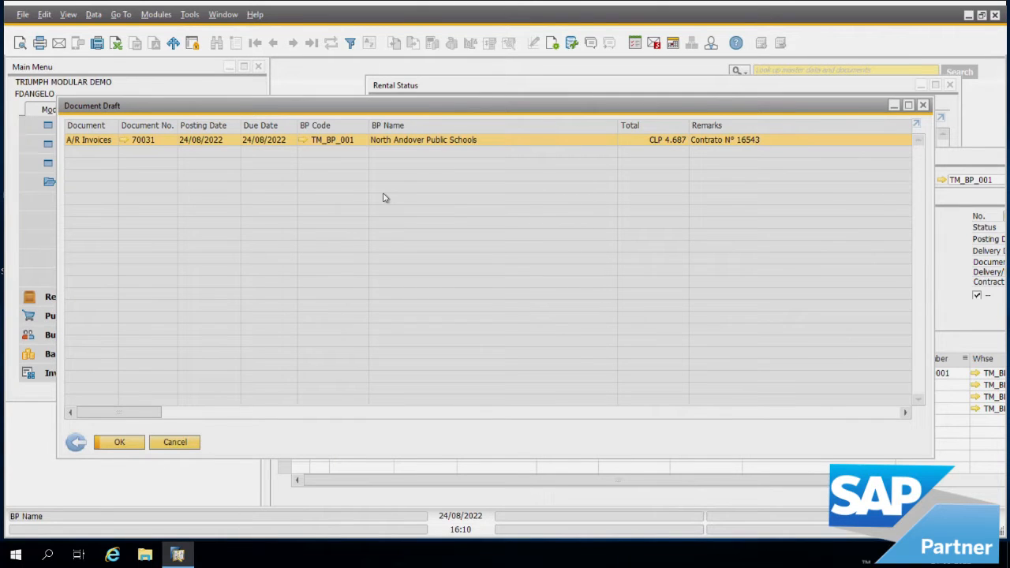
Step: Open North Andover Public Schools' draft A/R invoice and examine its RENTAL line
double_click(244, 144)
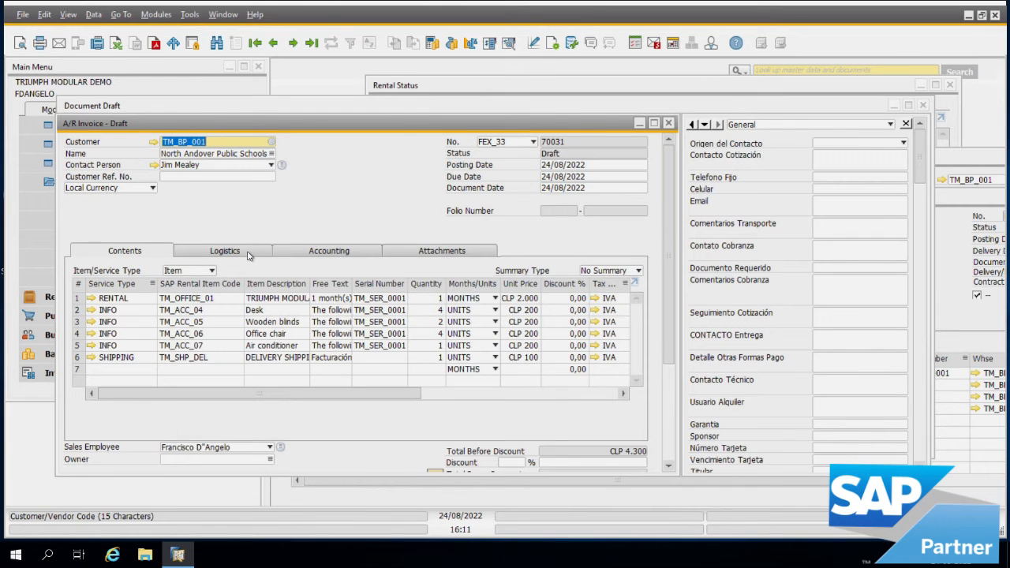
drag(398, 132, 380, 90)
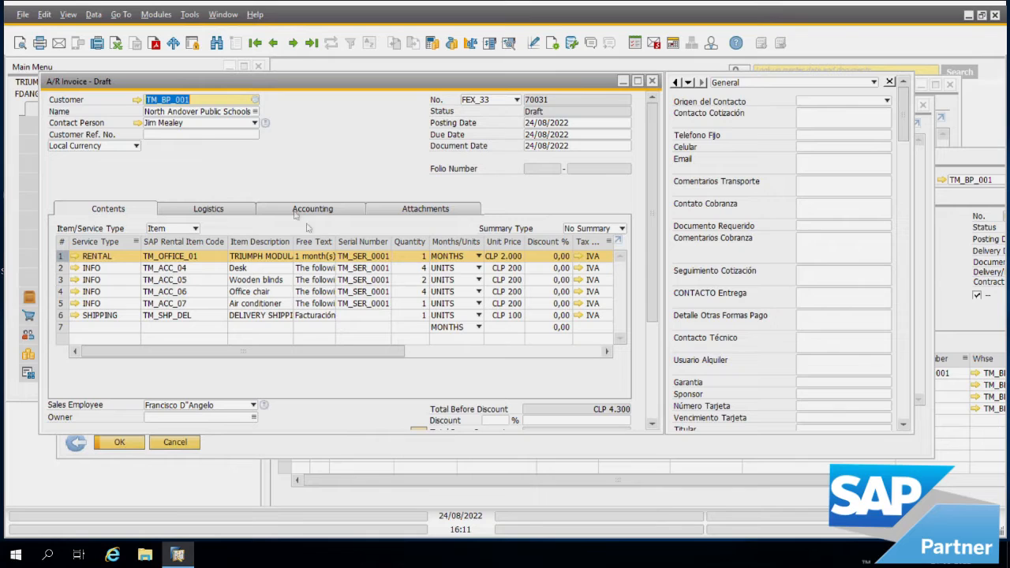
click(61, 260)
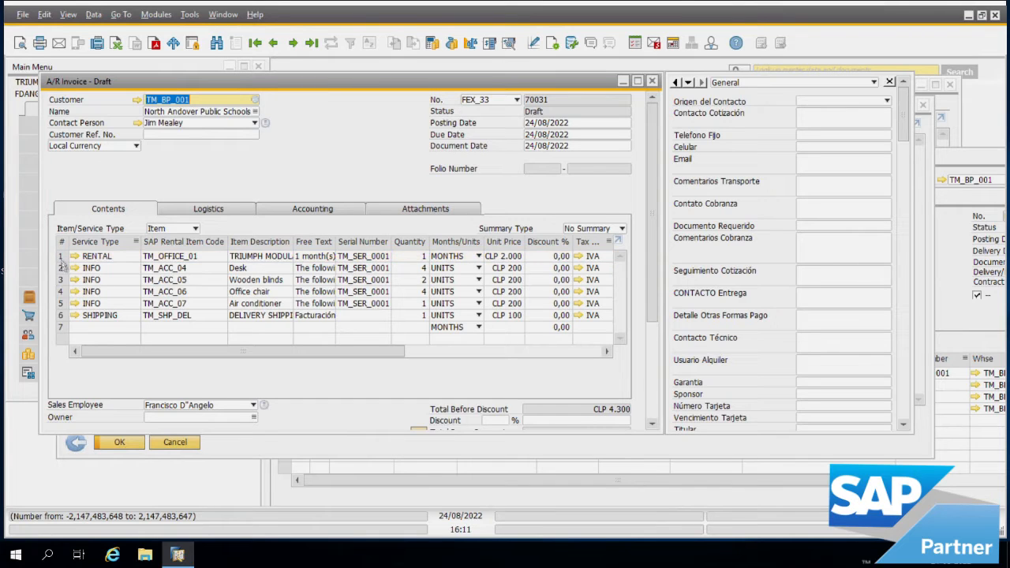
Step: Examine the INFO accessory lines and the SHIPPING line of the draft A/R invoice, including their unit prices and invoicing dates
click(63, 268)
click(63, 280)
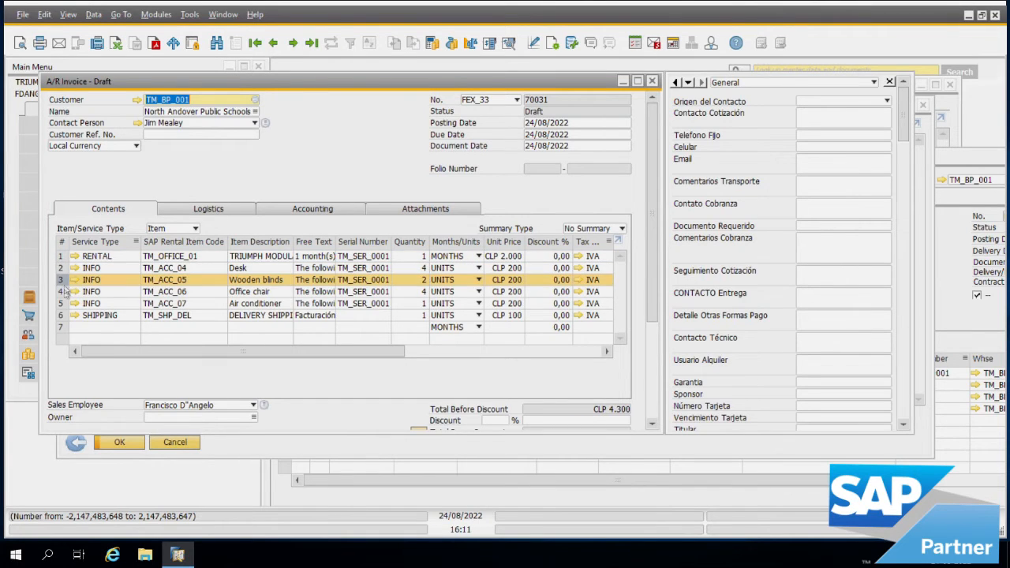
click(63, 291)
click(63, 303)
click(62, 318)
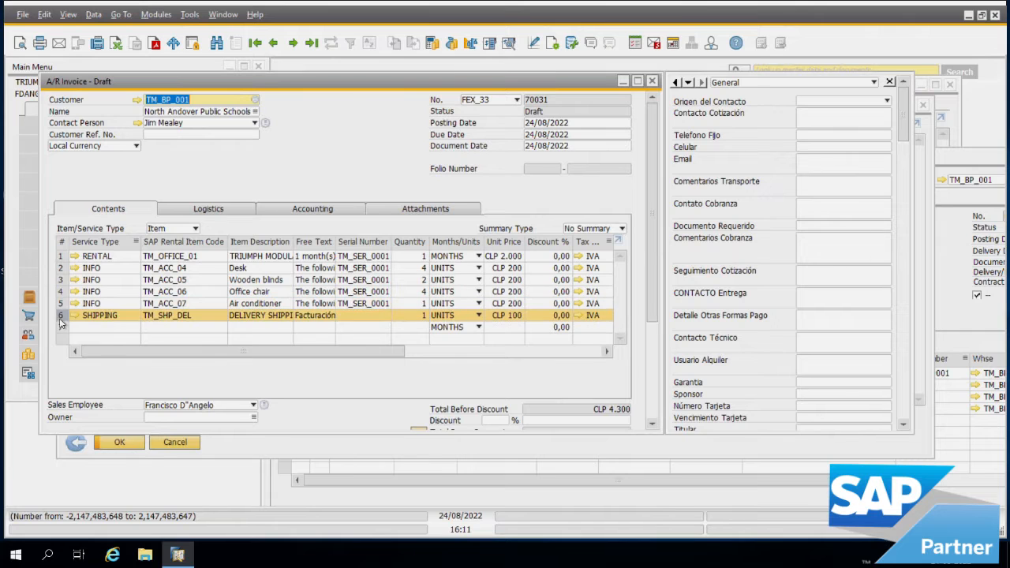
drag(221, 353, 288, 357)
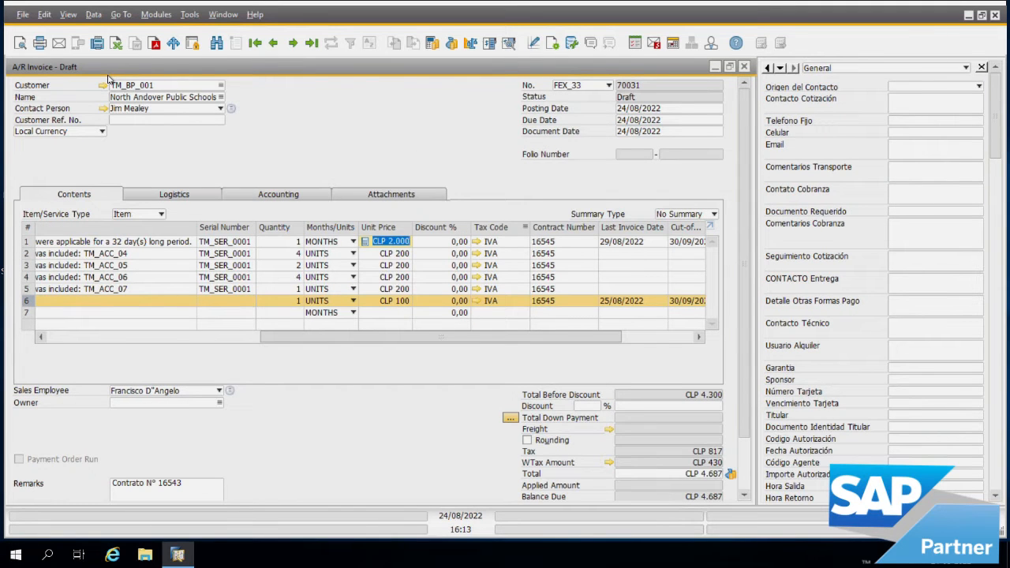
Step: Try a unit price of 50 on the draft invoice's SHIPPING and Office chair lines and discard the changes by cancelling
click(393, 300)
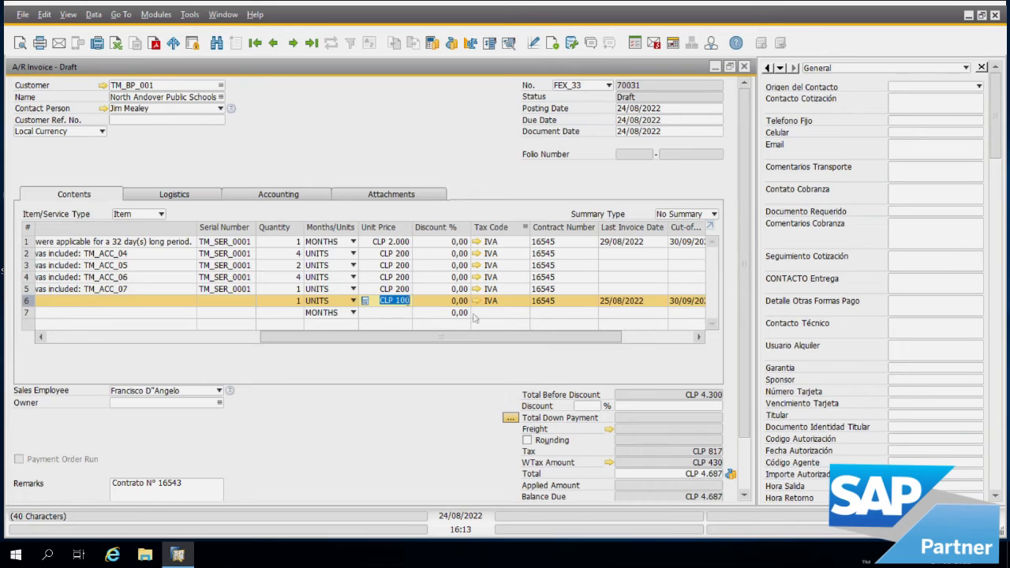
text(5)
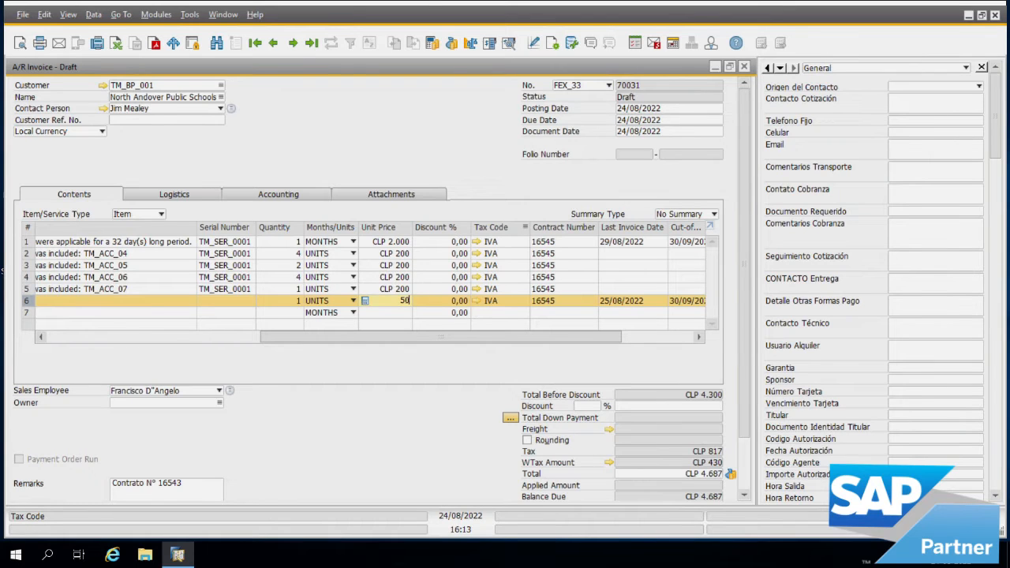
click(384, 277)
text(50)
key(Tab)
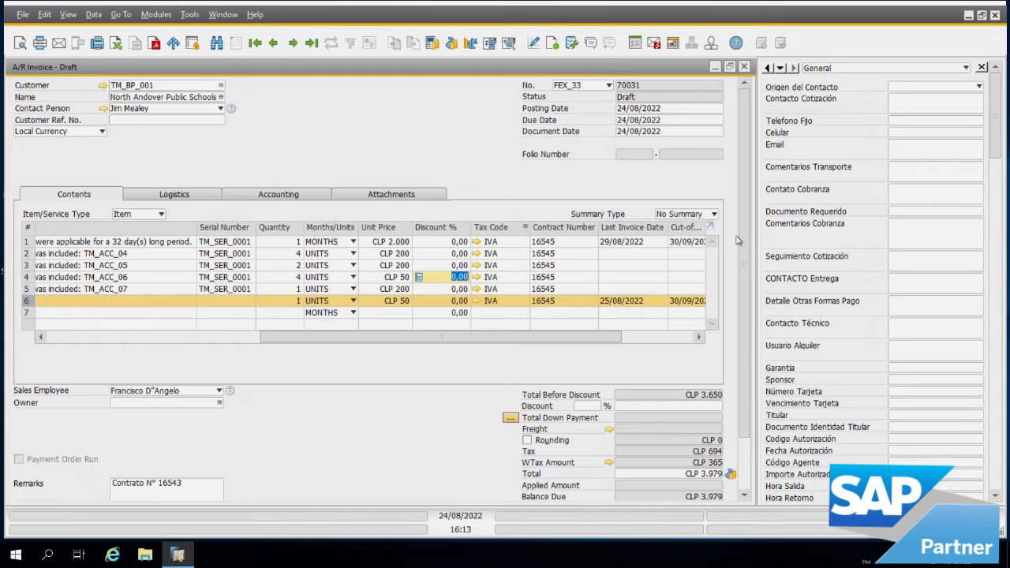
scroll(733, 395, down, 2)
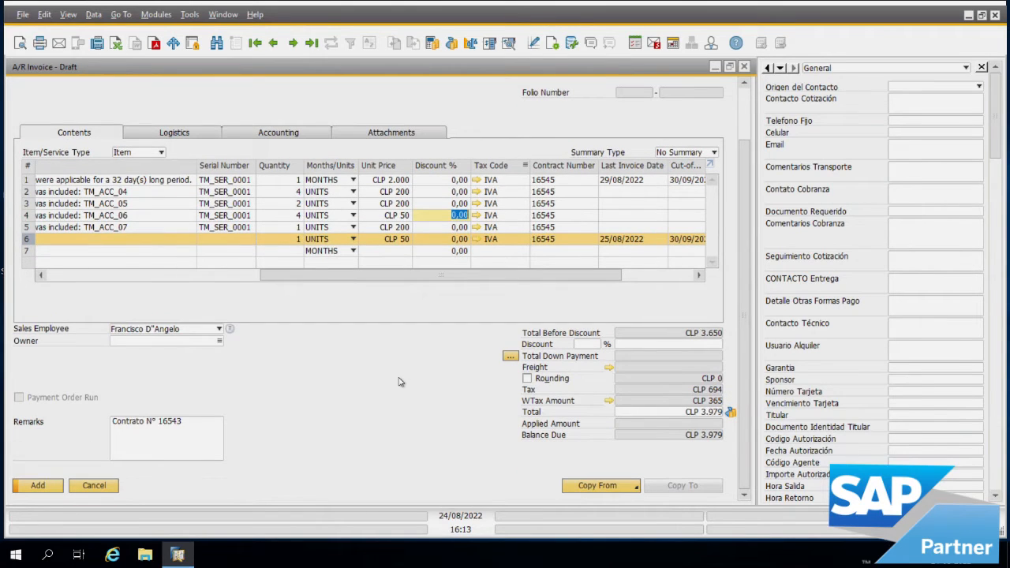
click(389, 205)
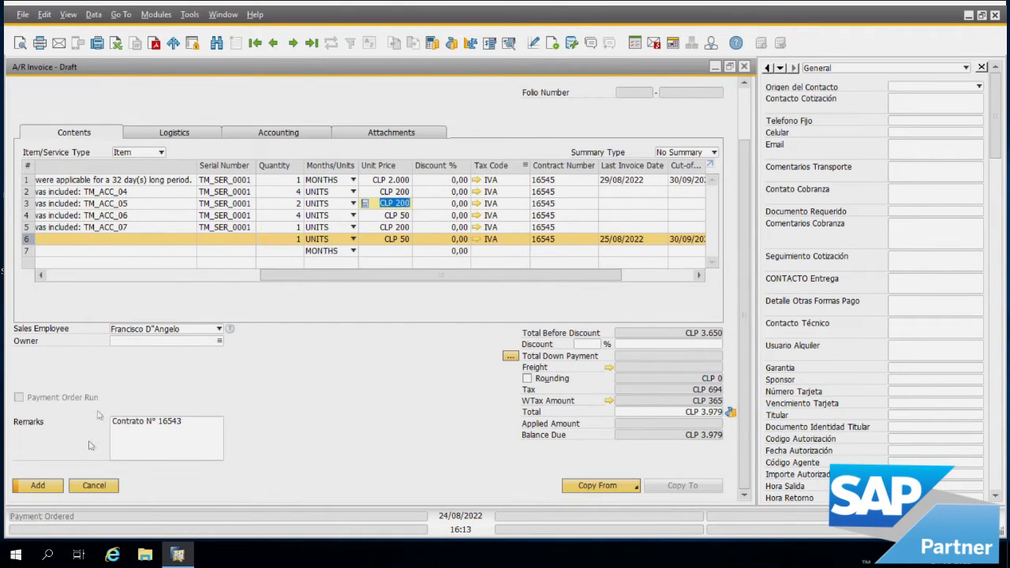
click(90, 488)
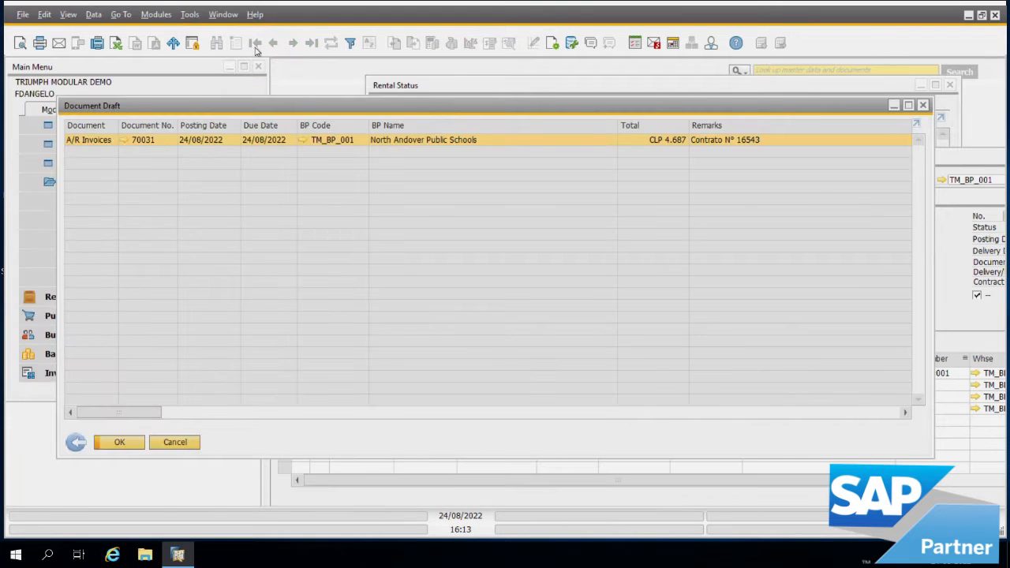
Step: Return to the Invoice Manager, retrieve contracts with cut-off date 31/10/2022 and check the RENTAL line's proportional days
double_click(374, 106)
drag(375, 108, 224, 108)
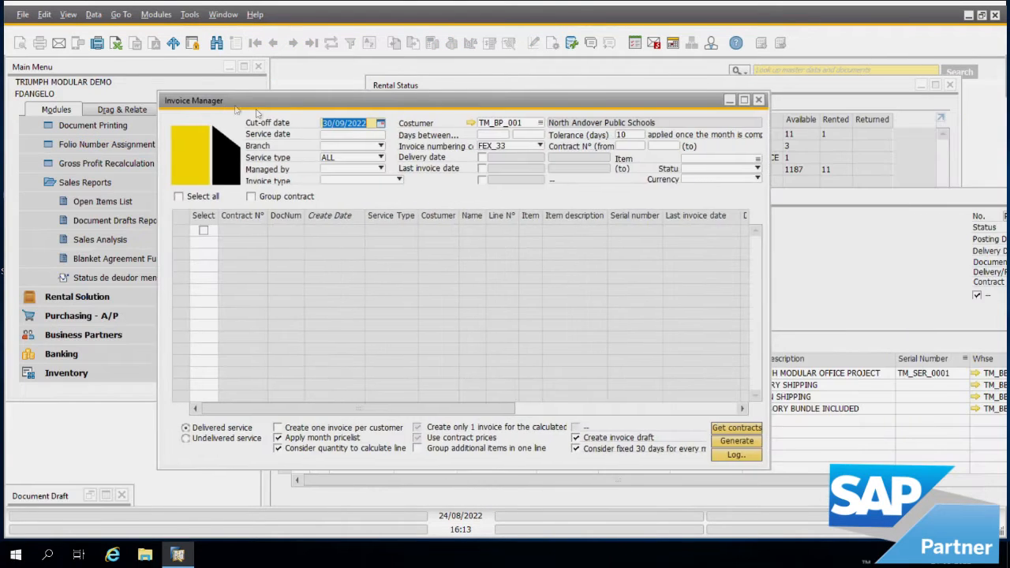
click(380, 127)
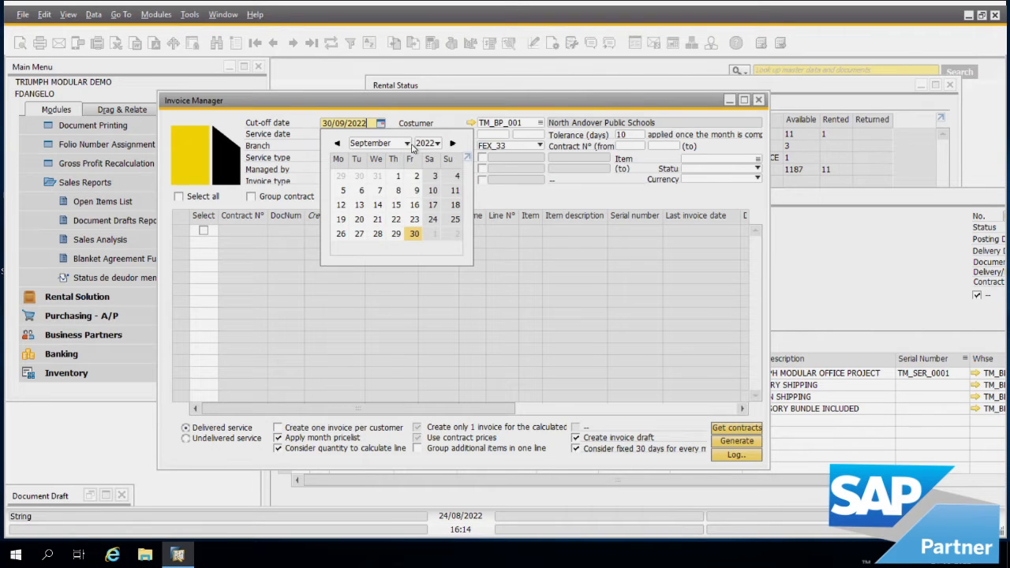
click(379, 143)
click(385, 263)
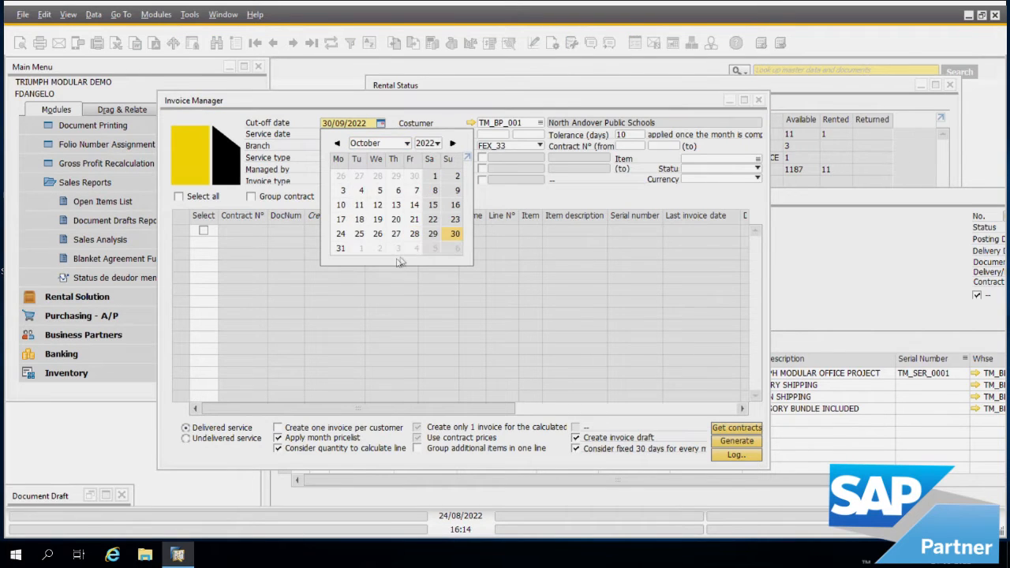
click(342, 250)
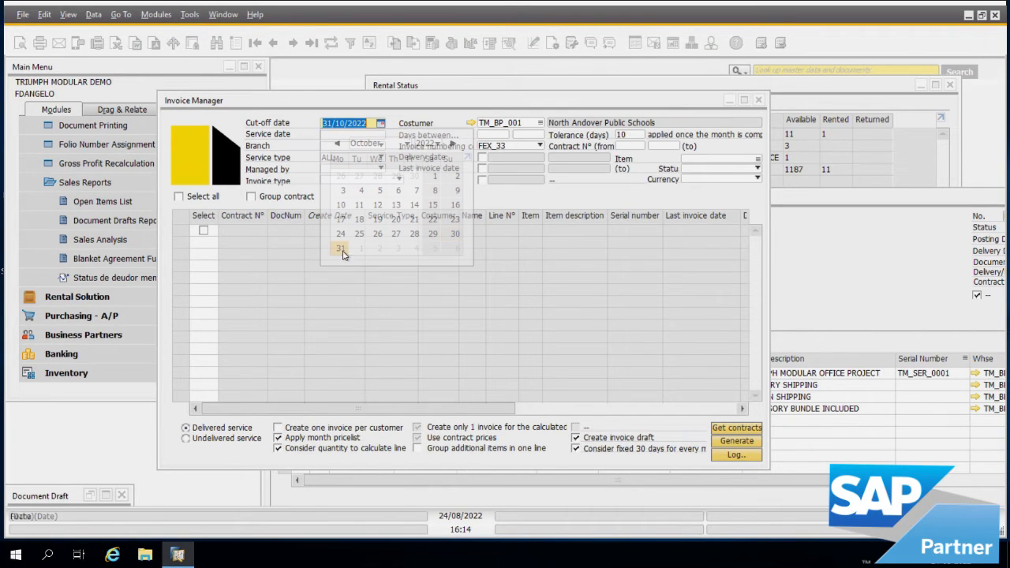
click(750, 436)
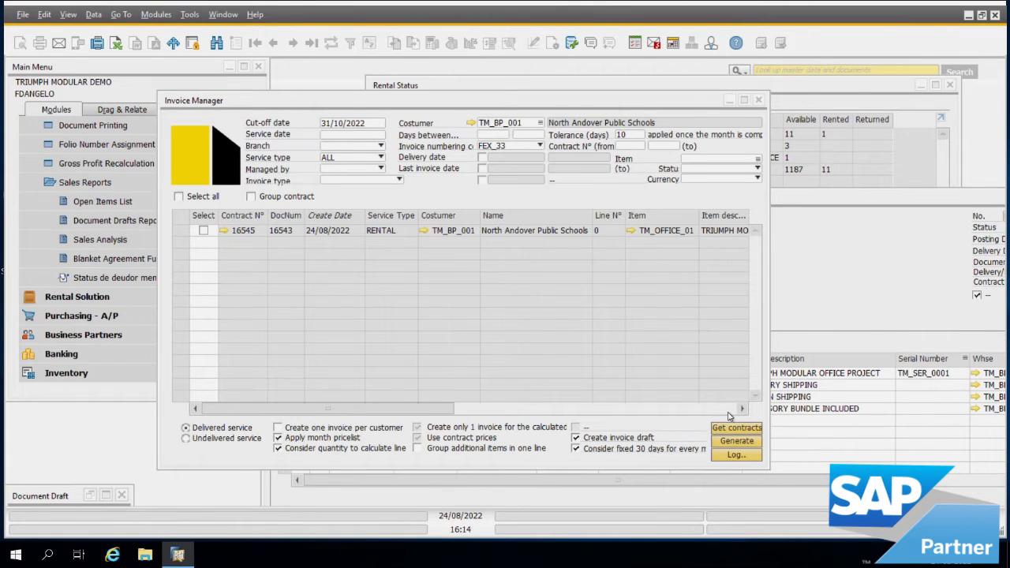
click(728, 409)
drag(702, 415, 728, 411)
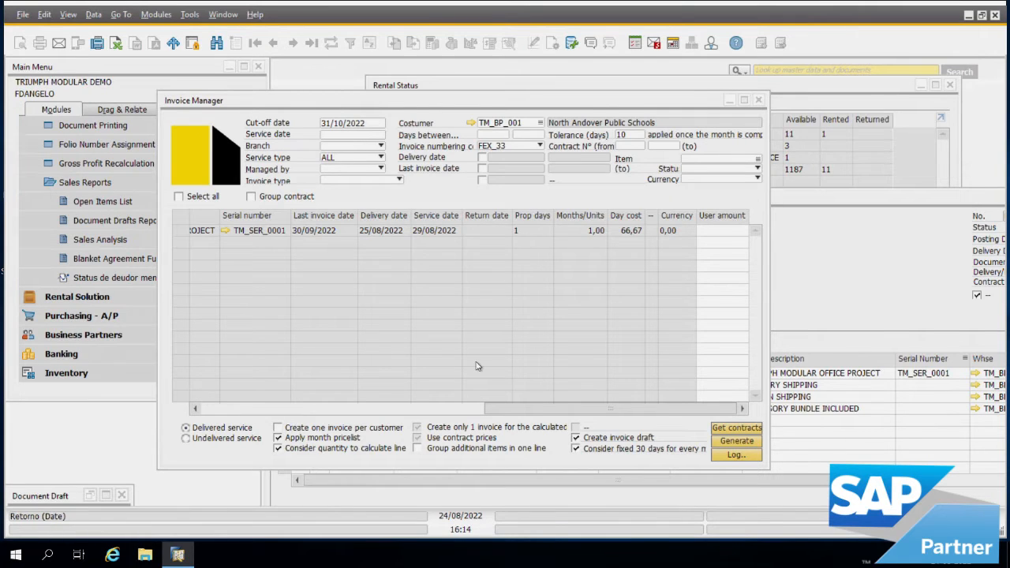
Step: Set the cut-off date to 03/11/2022, retrieve the contracts again and check the RENTAL line's proportional days and months/units
click(371, 124)
click(380, 124)
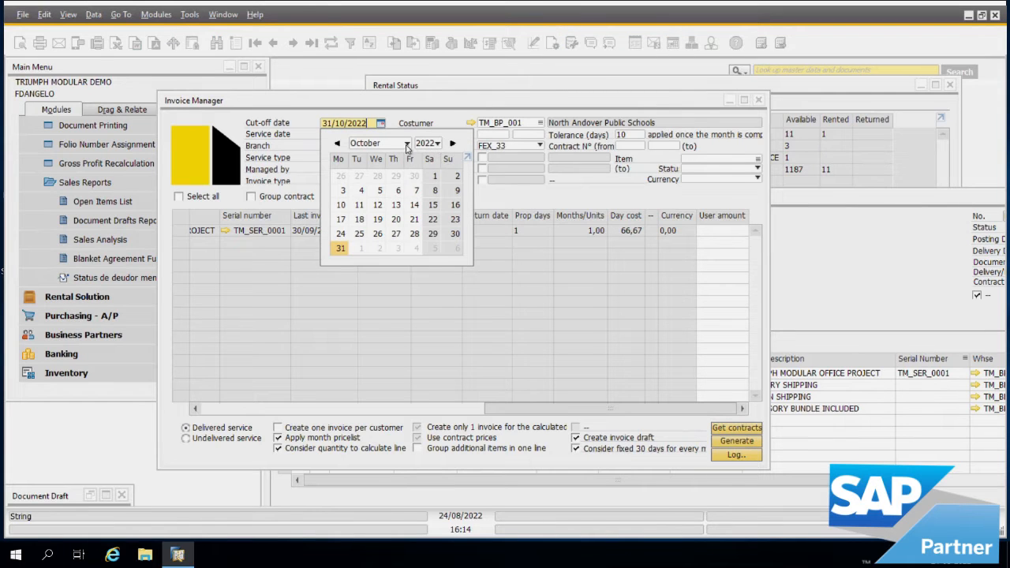
click(405, 145)
click(387, 274)
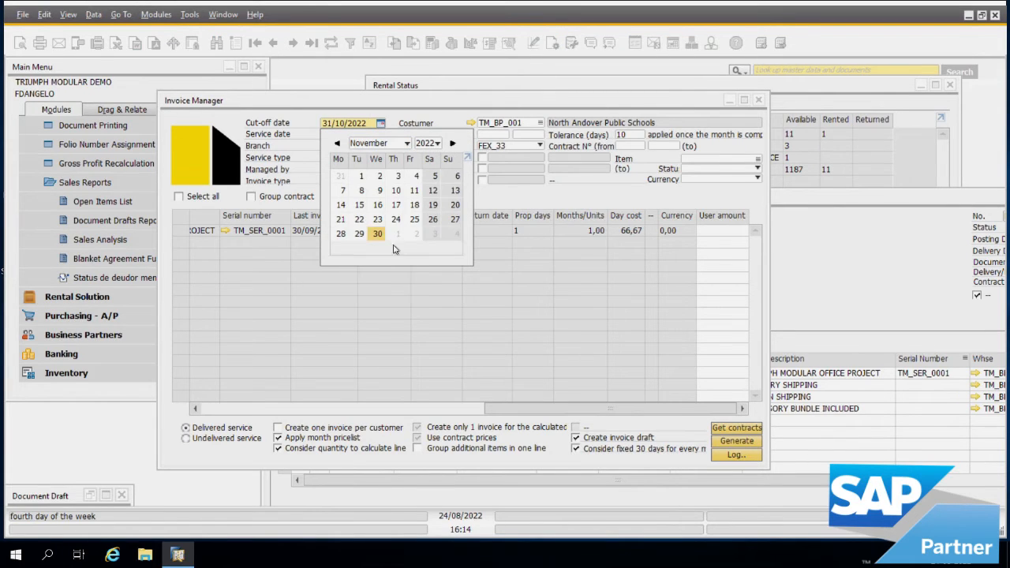
click(399, 176)
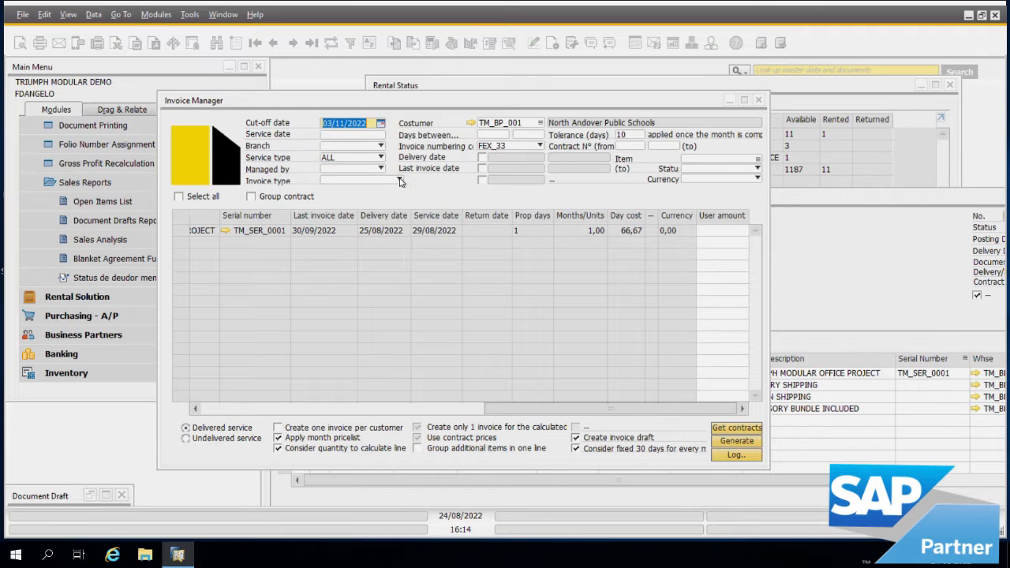
click(740, 428)
click(730, 409)
drag(708, 410, 745, 409)
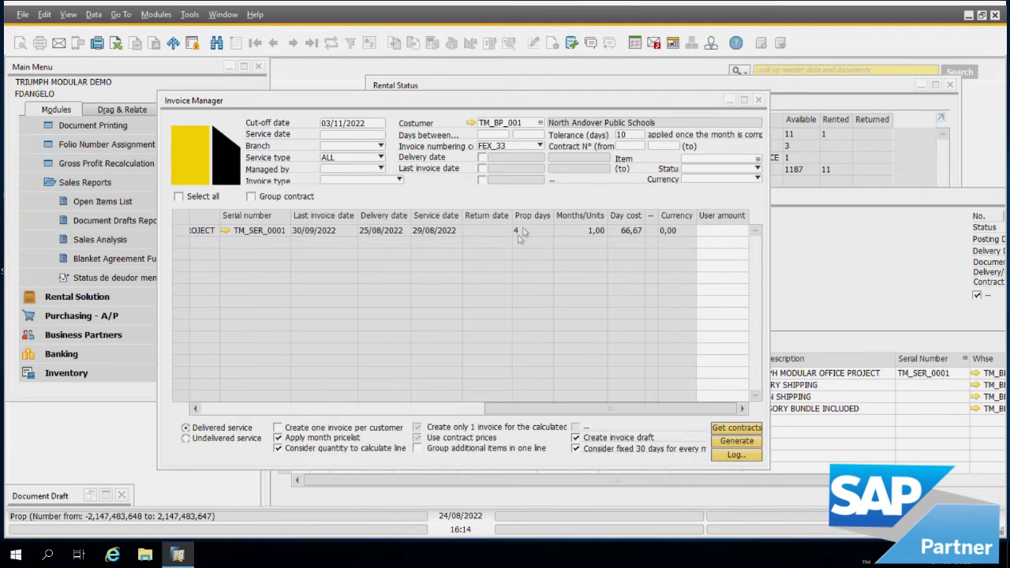
Step: Set the cut-off date to 11/11/2022 and retrieve the contracts to recalculate the RENTAL line
click(347, 123)
click(380, 123)
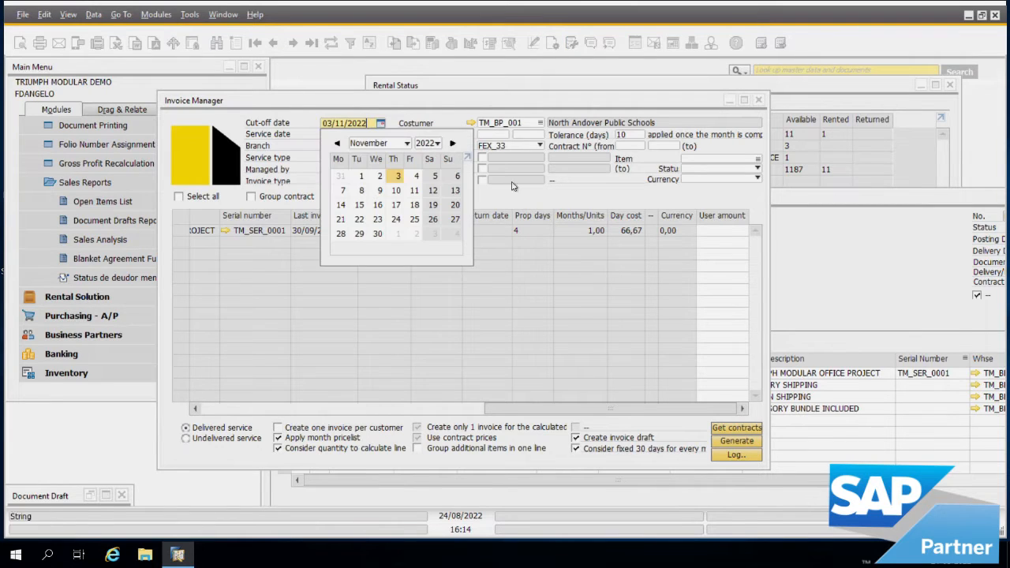
click(416, 194)
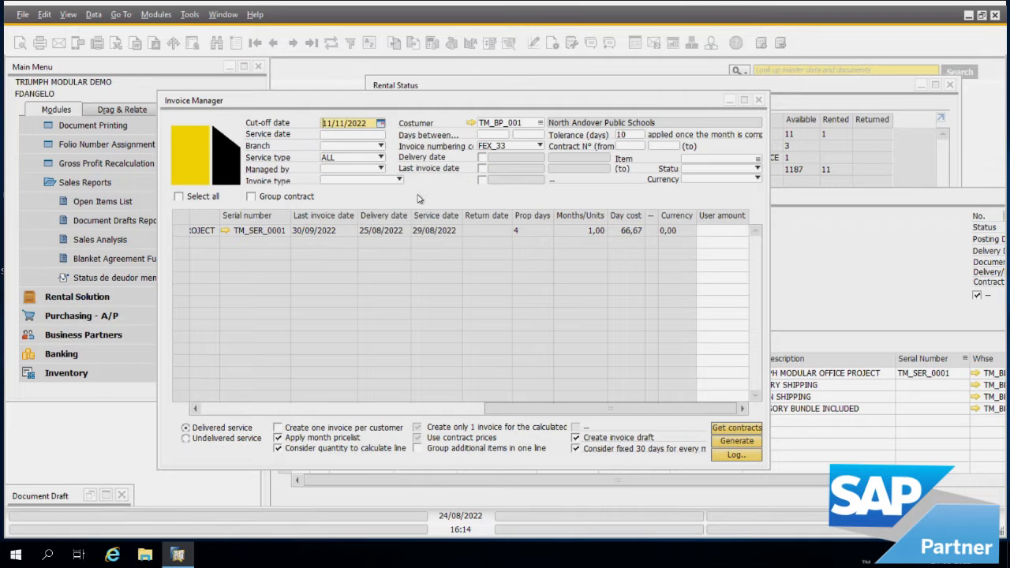
click(736, 427)
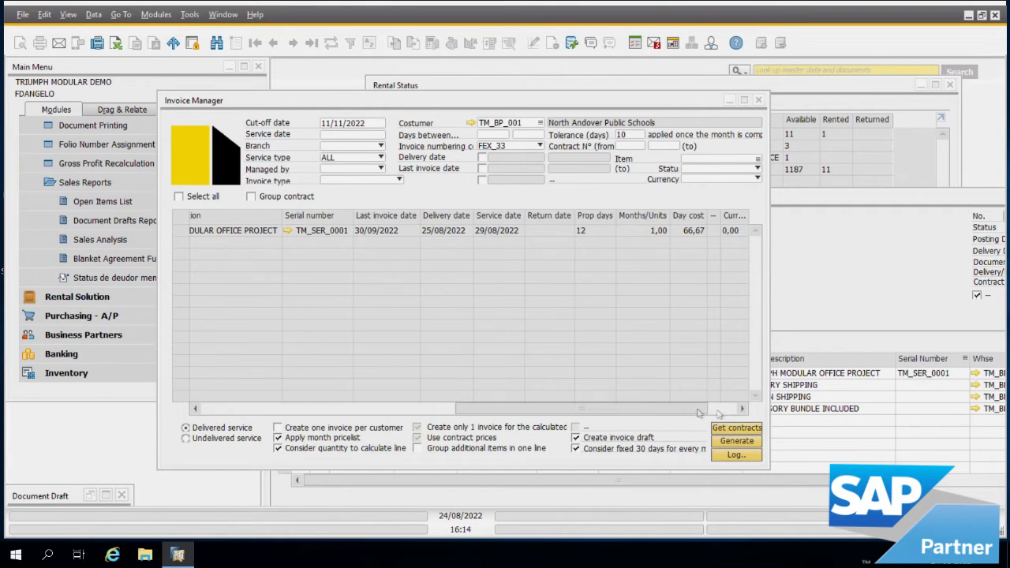
Step: Open the listed rental contract from the Invoice Manager and check the RENTAL line's Last Invoice Date
drag(520, 103, 756, 100)
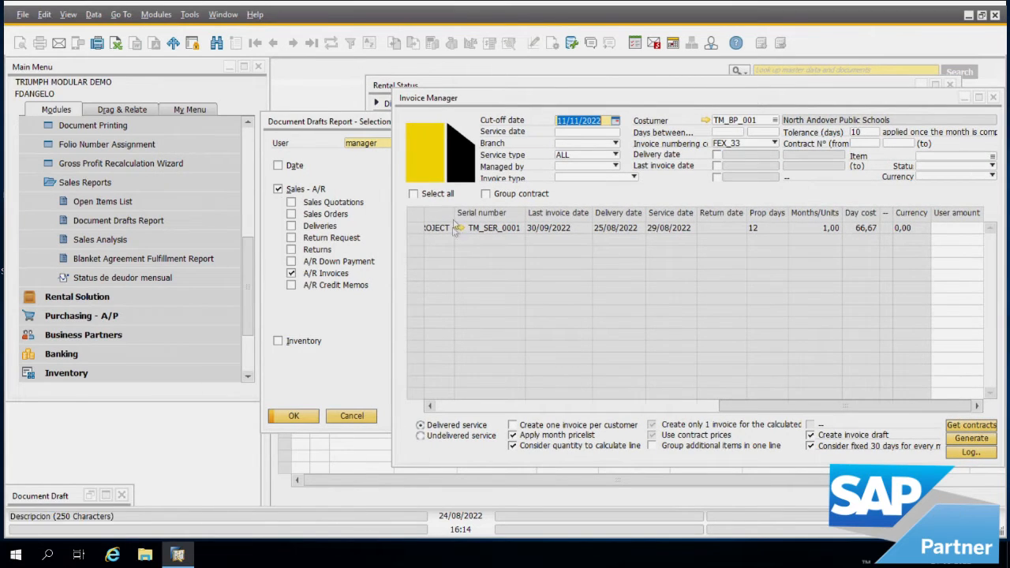
drag(814, 407, 446, 405)
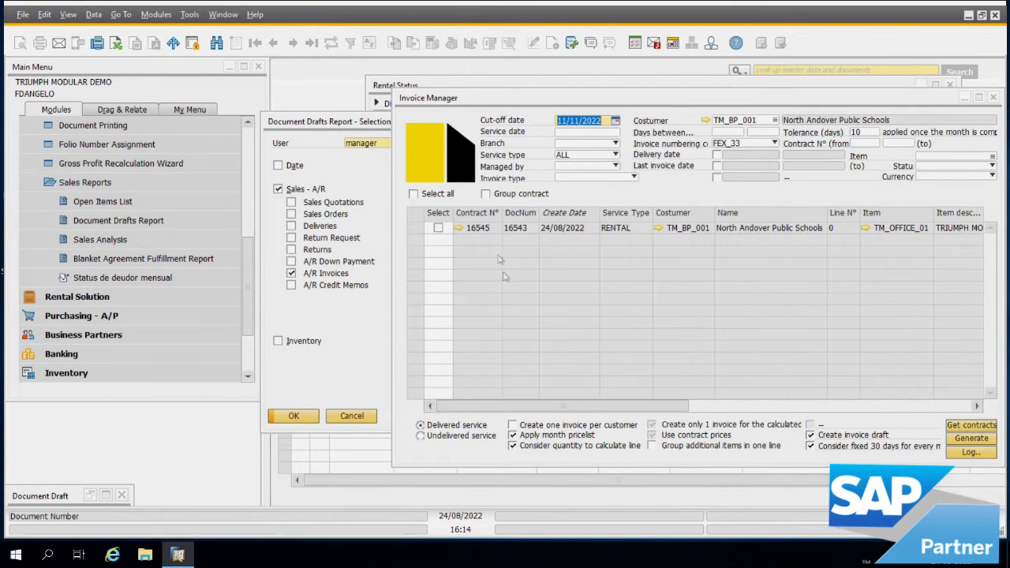
click(459, 231)
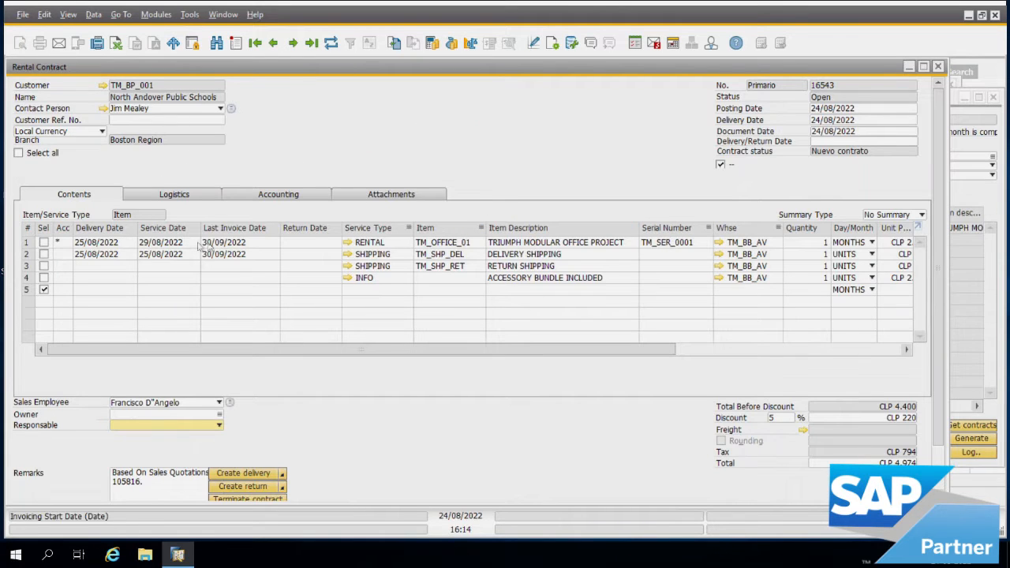
click(260, 242)
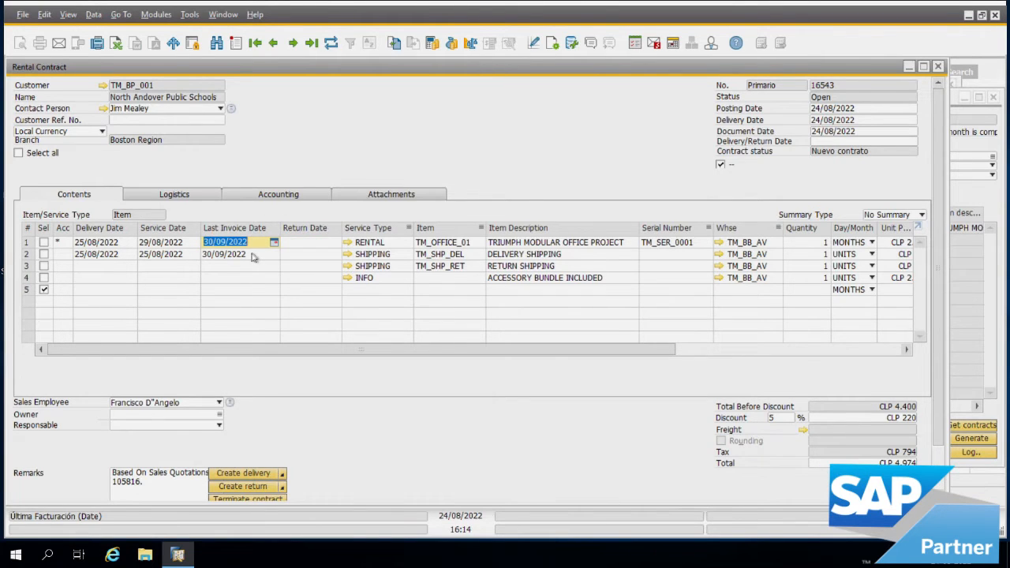
Step: Compare the contract's Last Invoice Date and Service Date with the Invoice Manager's cut-off date, and close the contract without saving
drag(457, 68, 450, 264)
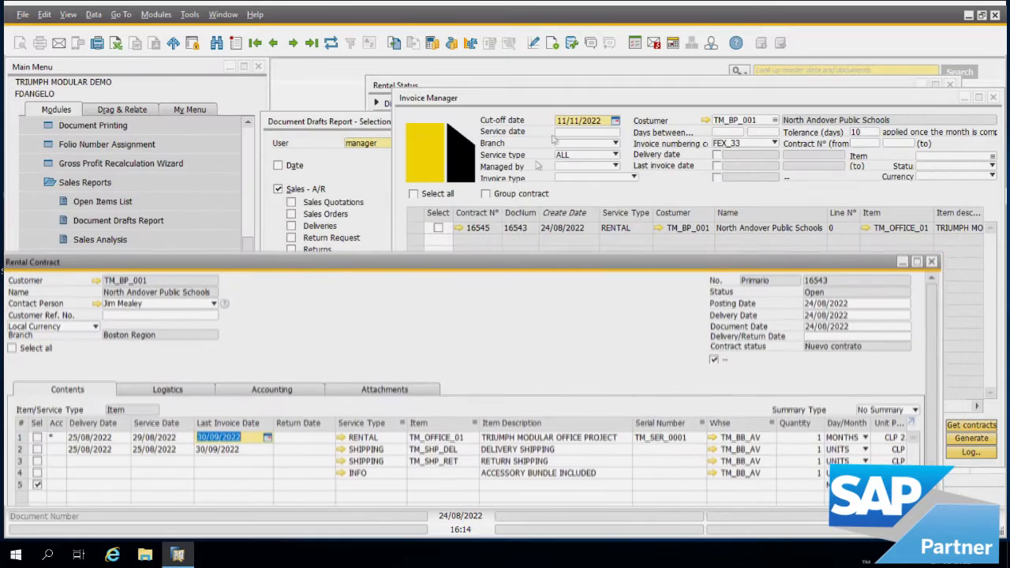
click(537, 165)
click(356, 266)
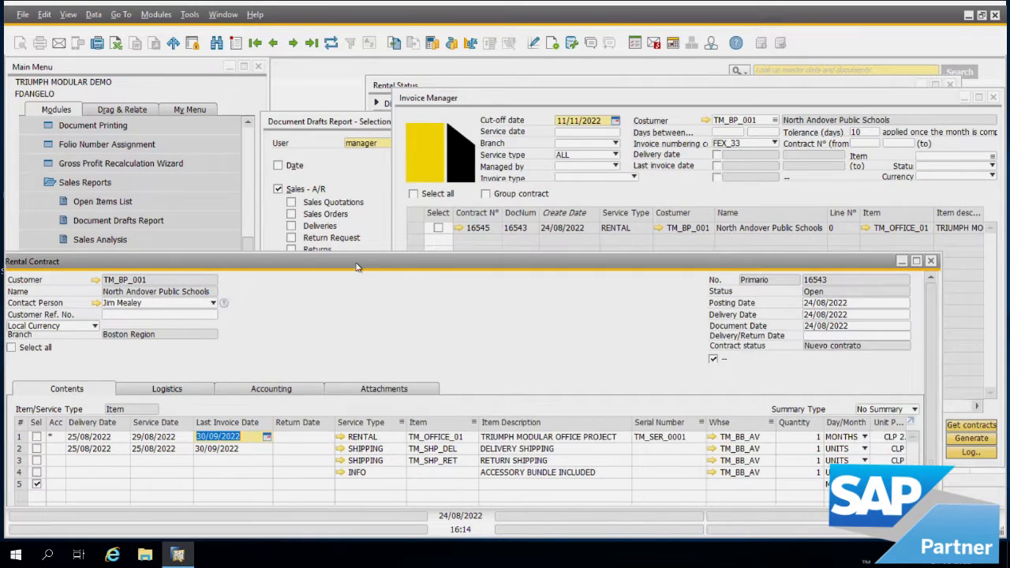
drag(356, 266, 378, 196)
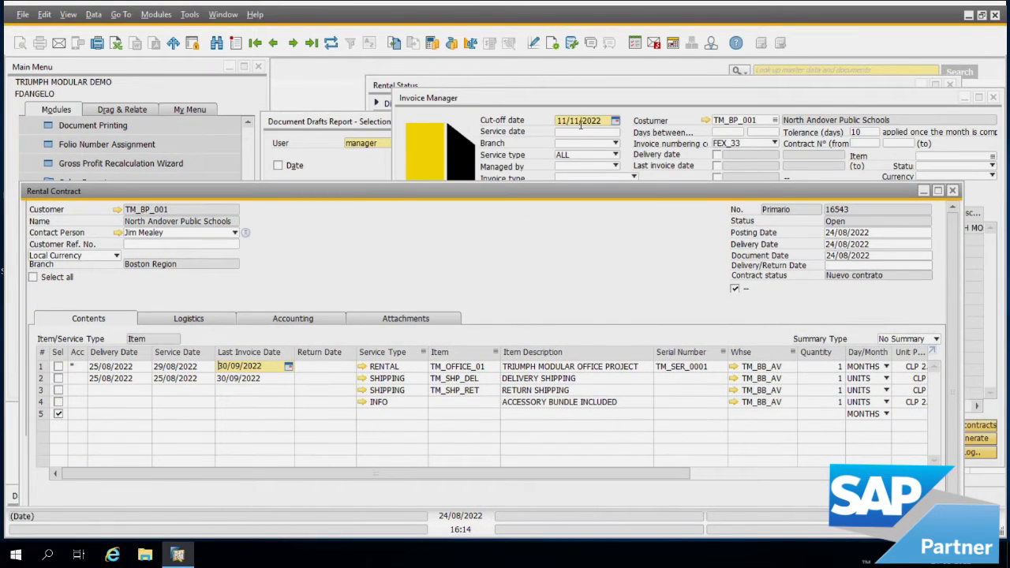
click(581, 124)
click(182, 368)
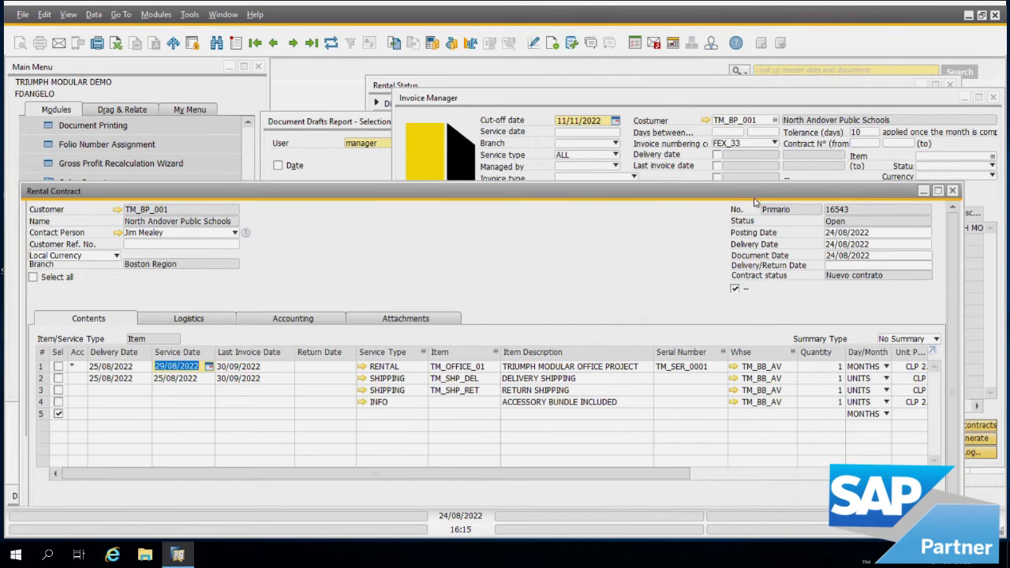
click(949, 189)
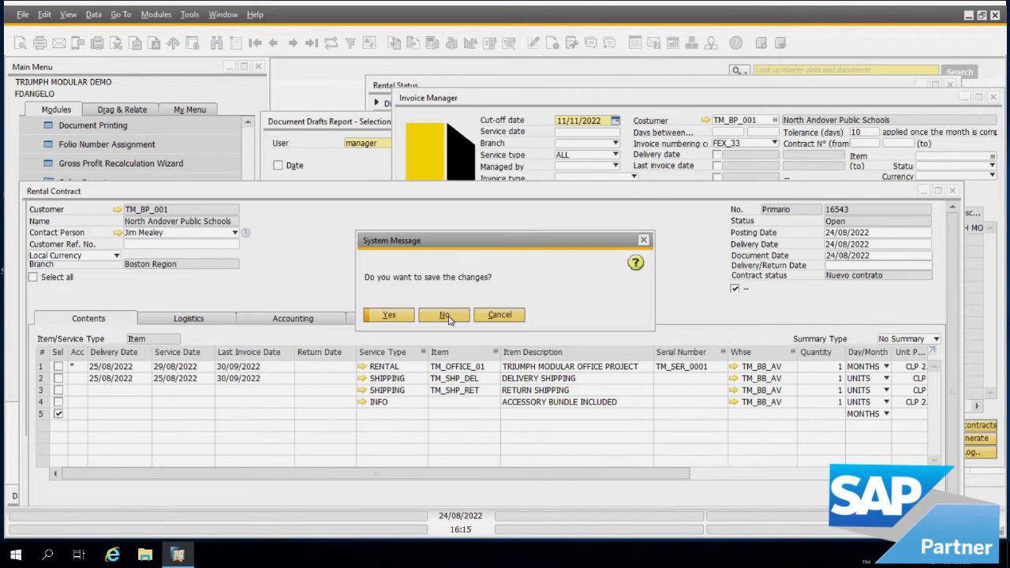
click(447, 314)
Step: Select all retrieved lines, generate the draft invoice for the RENTAL line and accept all confirmations
drag(600, 103, 381, 93)
click(195, 185)
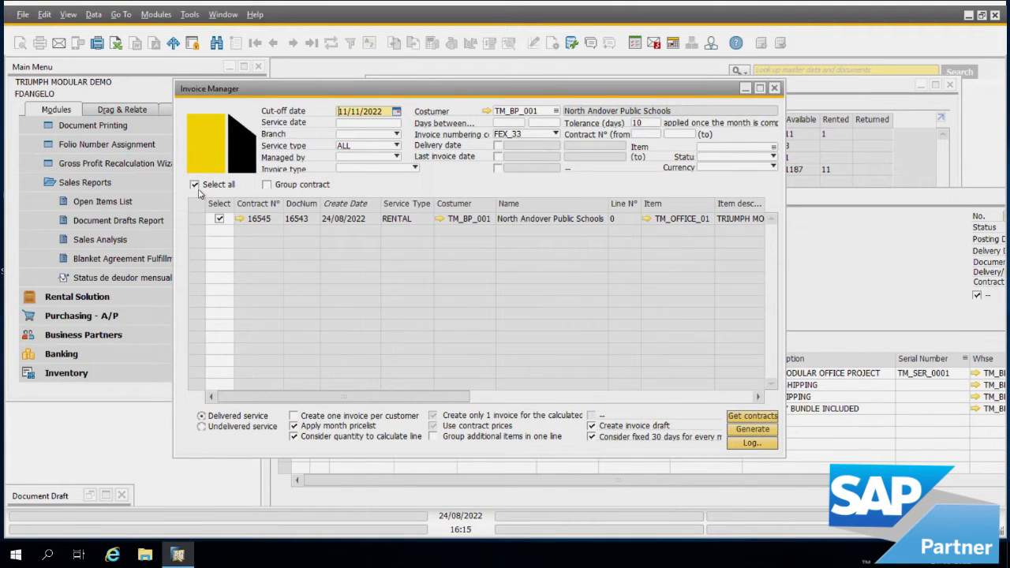
click(765, 436)
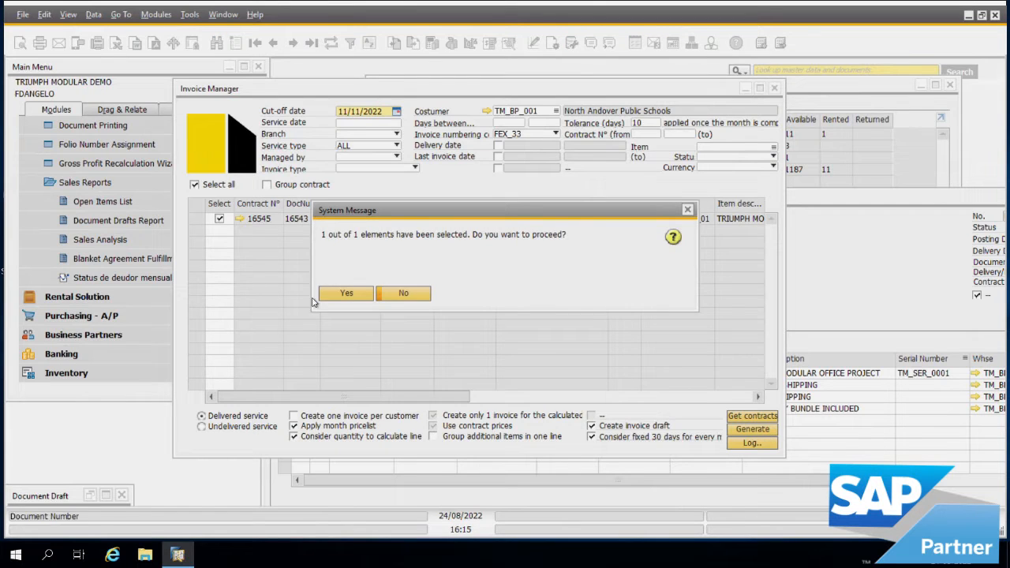
click(343, 296)
click(344, 295)
click(344, 294)
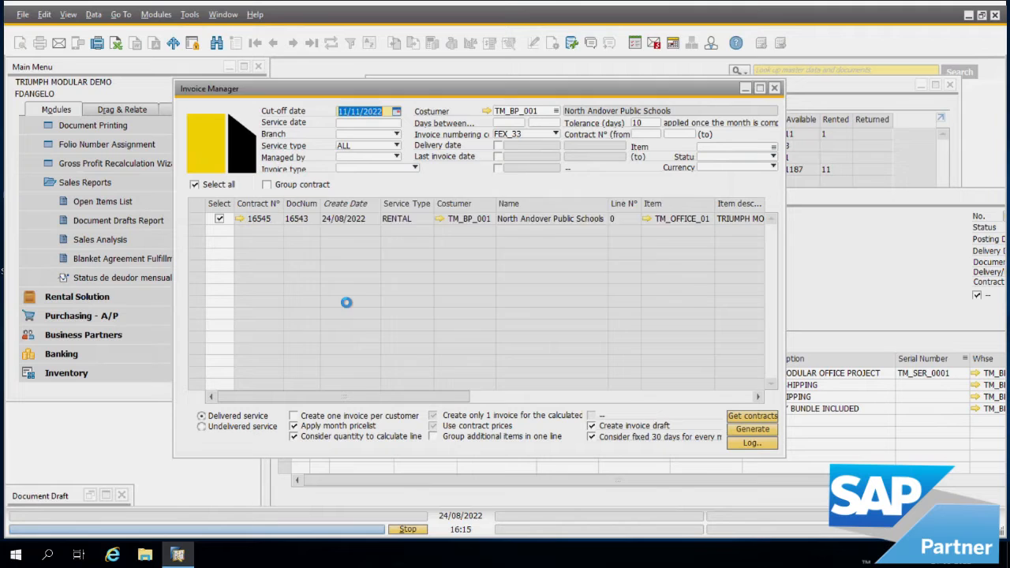
click(345, 294)
click(104, 498)
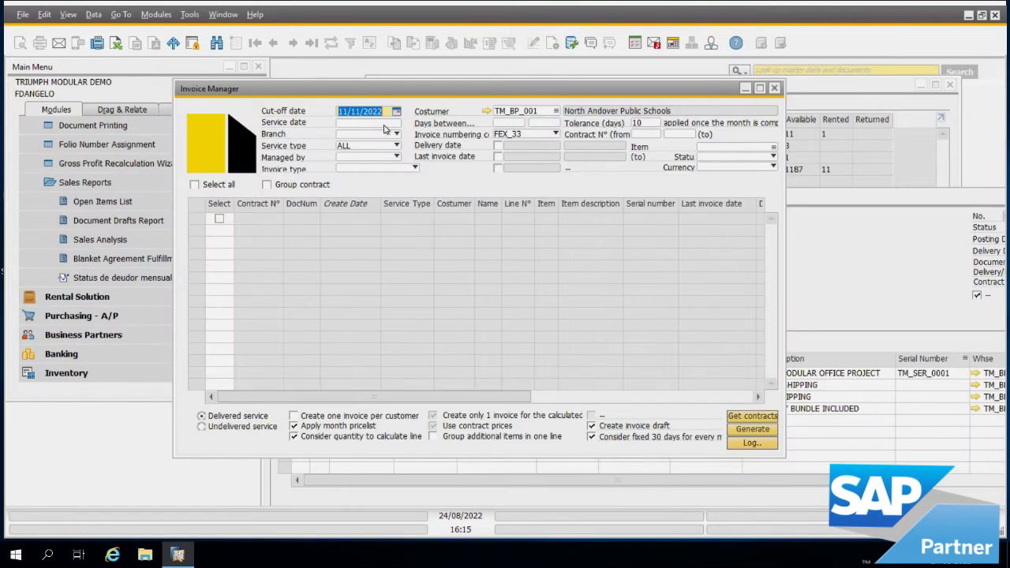
Step: Minimize the Invoice Manager, run the Document Drafts Report for the manager's open A/R Invoices and open the second listed draft
click(745, 89)
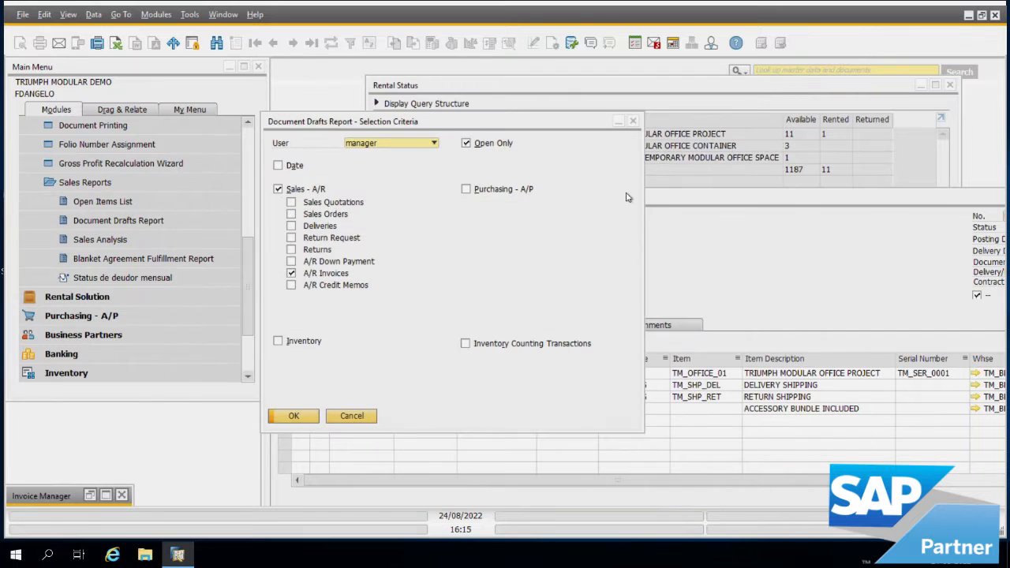
click(289, 420)
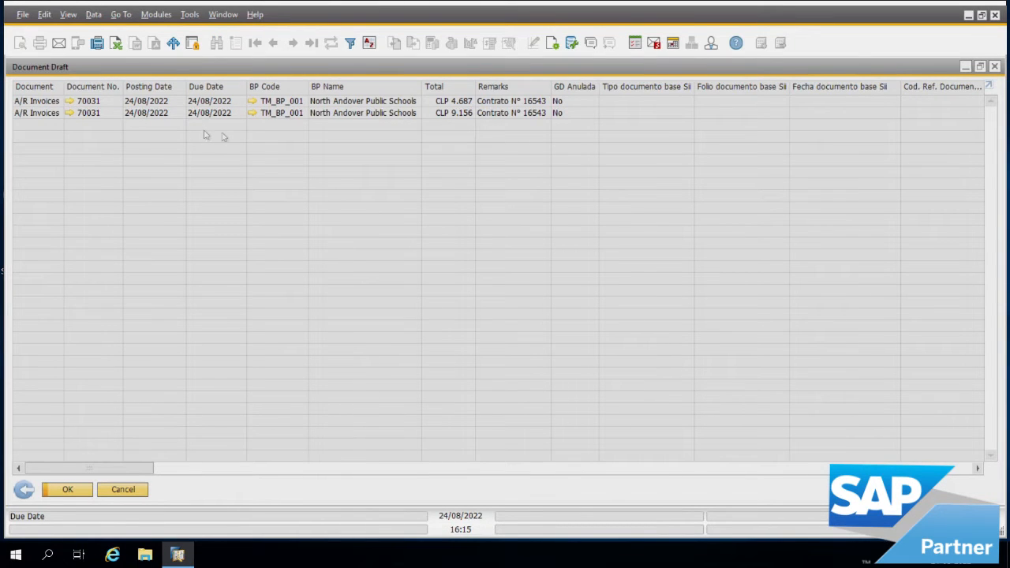
click(150, 115)
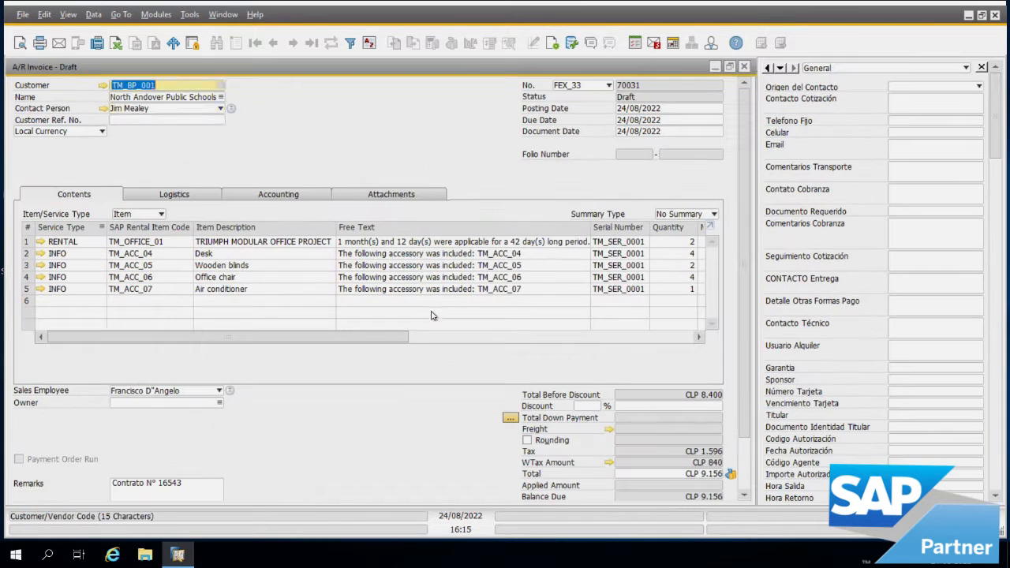
Step: Review the draft invoice's RENTAL line and its INFO accessory lines, from the desk down to the air conditioner
click(37, 247)
click(241, 246)
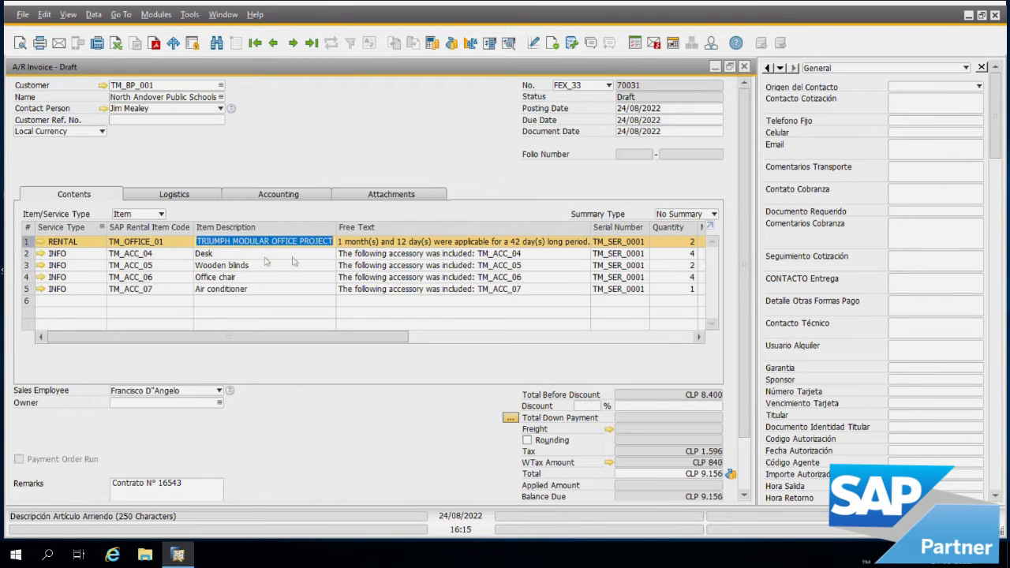
click(32, 254)
click(235, 253)
key(Down)
key(Down)
key(Down)
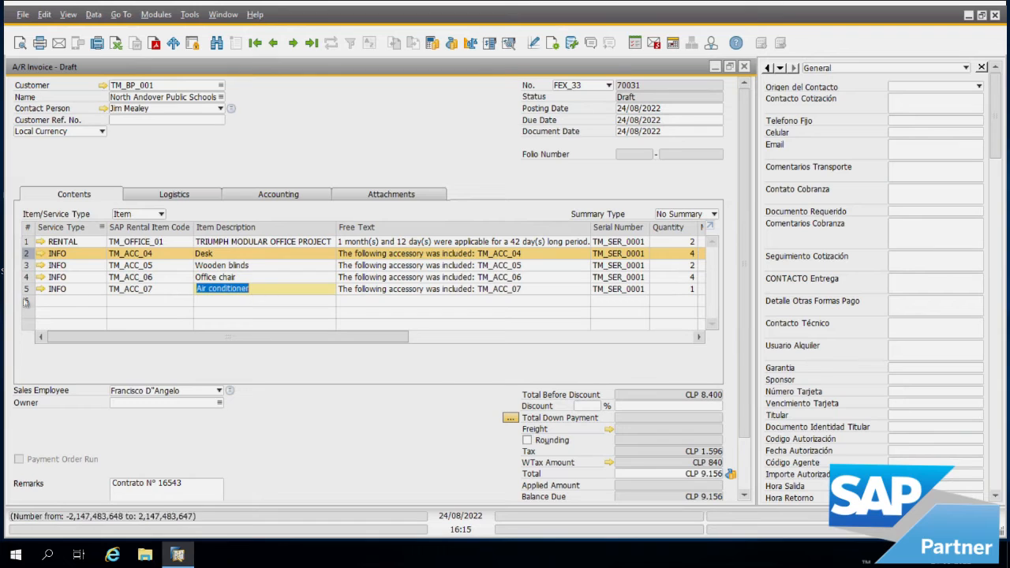
click(25, 303)
click(146, 300)
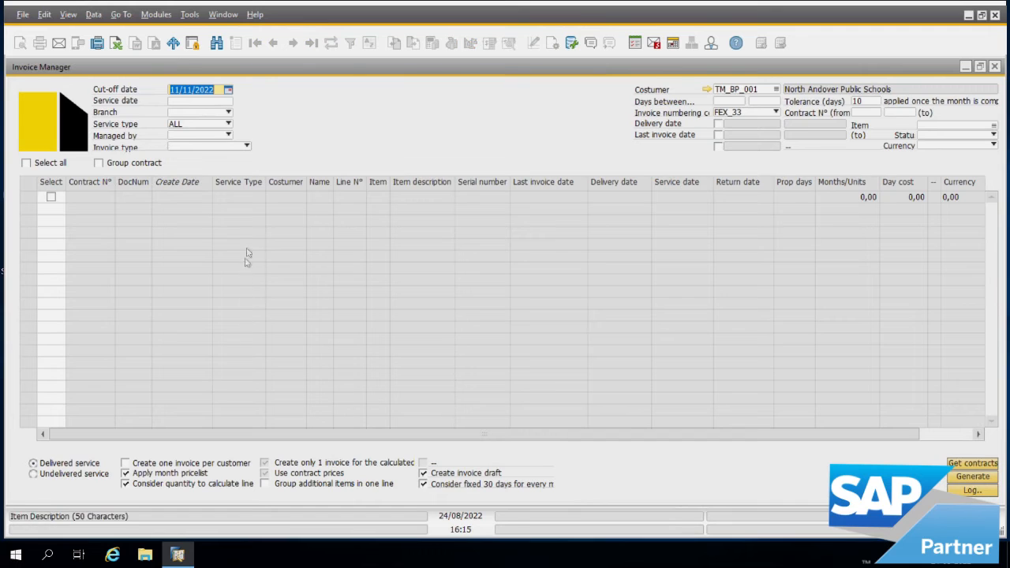
Step: Set the Invoice Manager's cut-off date to 30/11/2022, retrieve the contracts and check the RENTAL line's proportional days
click(231, 90)
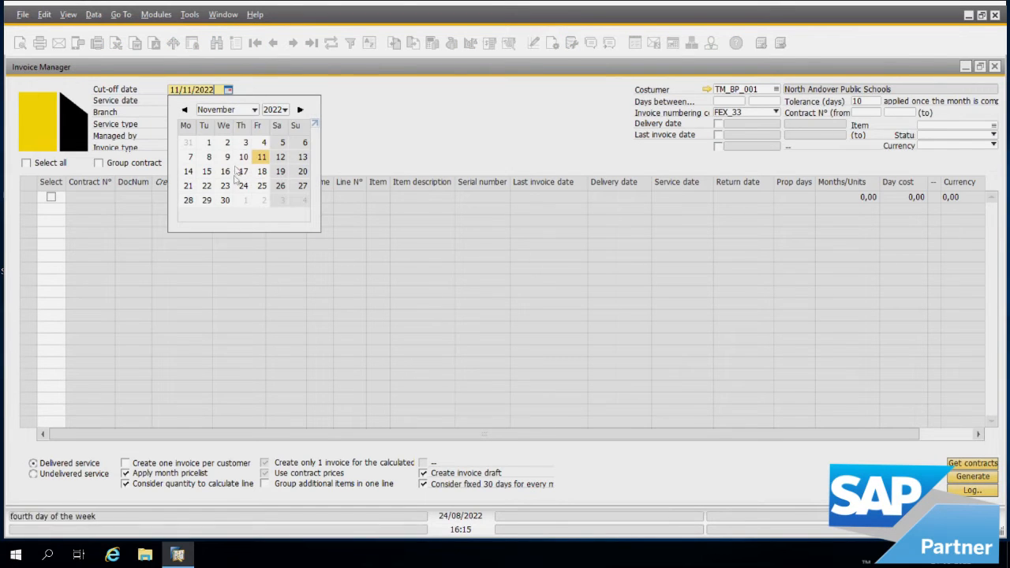
click(227, 202)
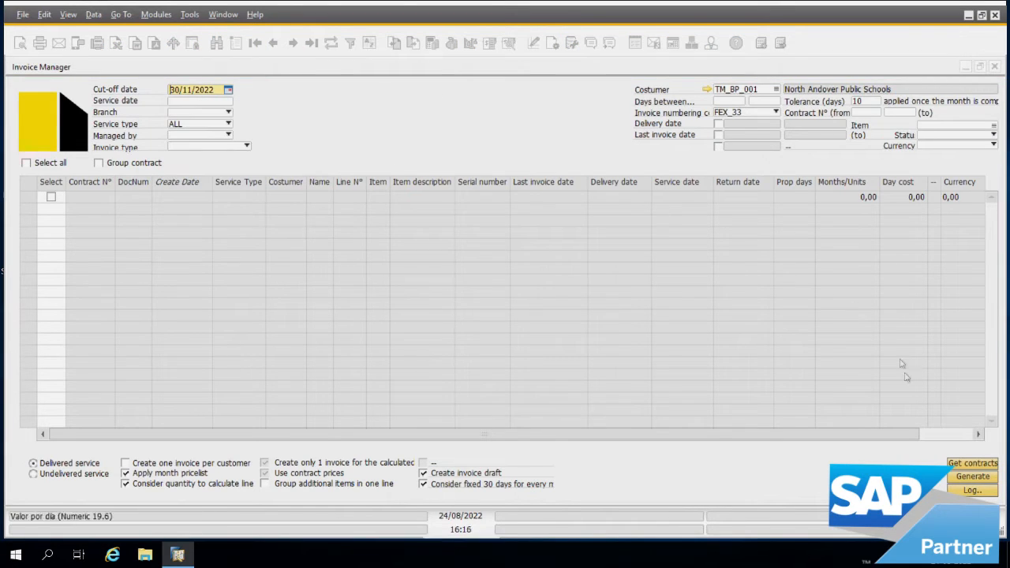
click(980, 465)
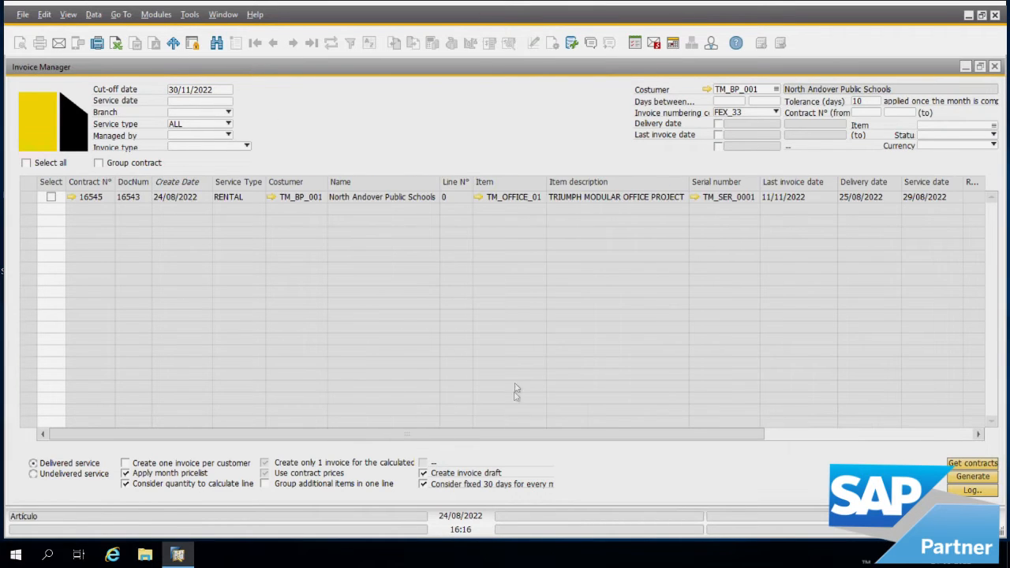
click(821, 434)
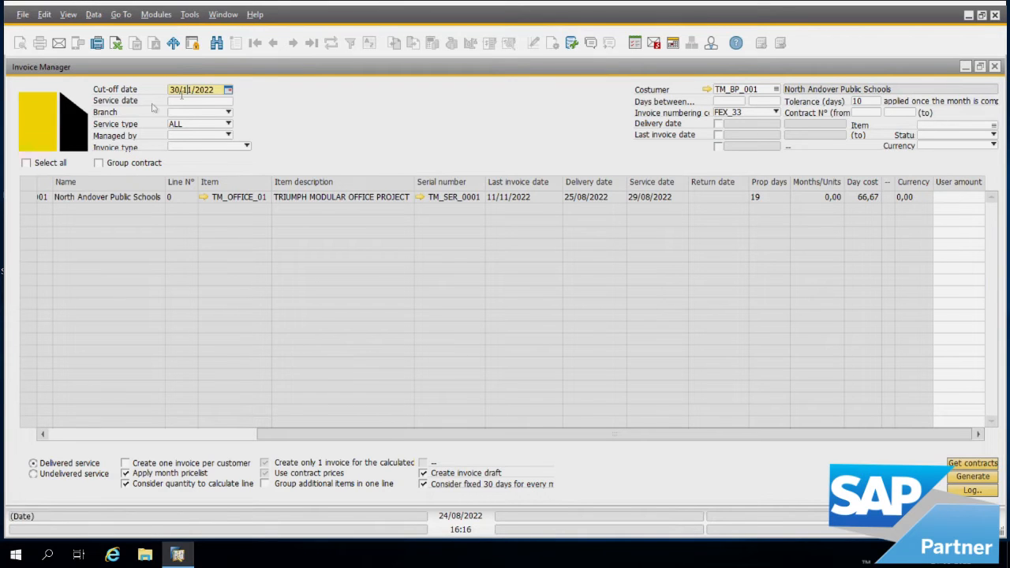
Step: Select all retrieved contract lines, generate the draft invoice up to 30/11/2022 and accept every confirmation message
click(27, 163)
click(84, 436)
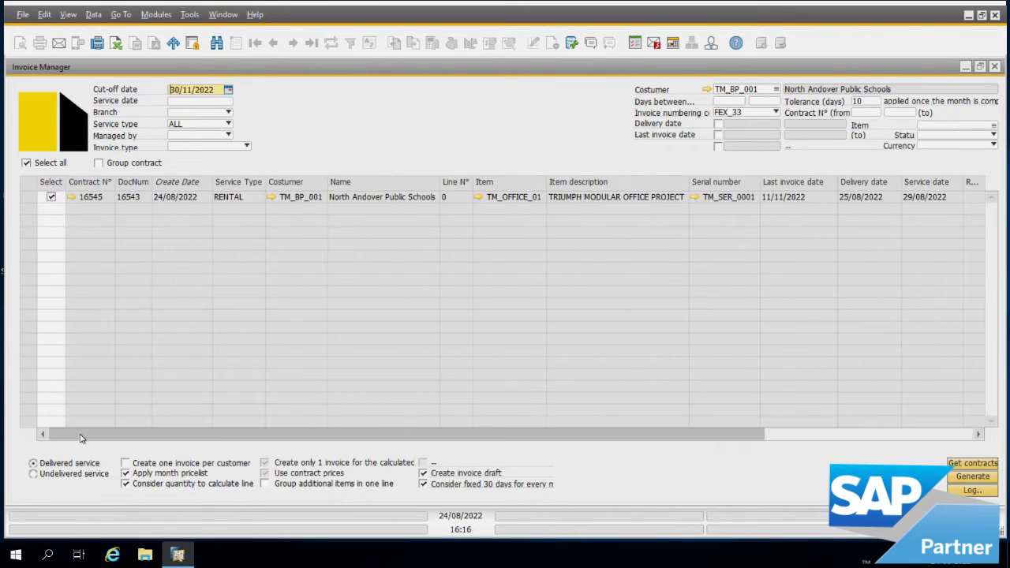
click(974, 477)
click(346, 294)
click(346, 294)
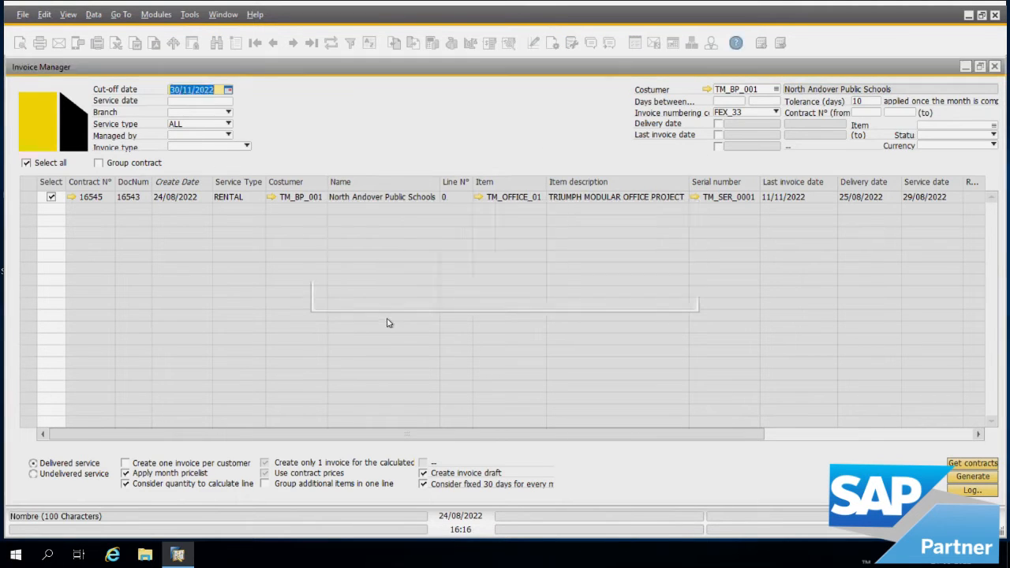
click(364, 297)
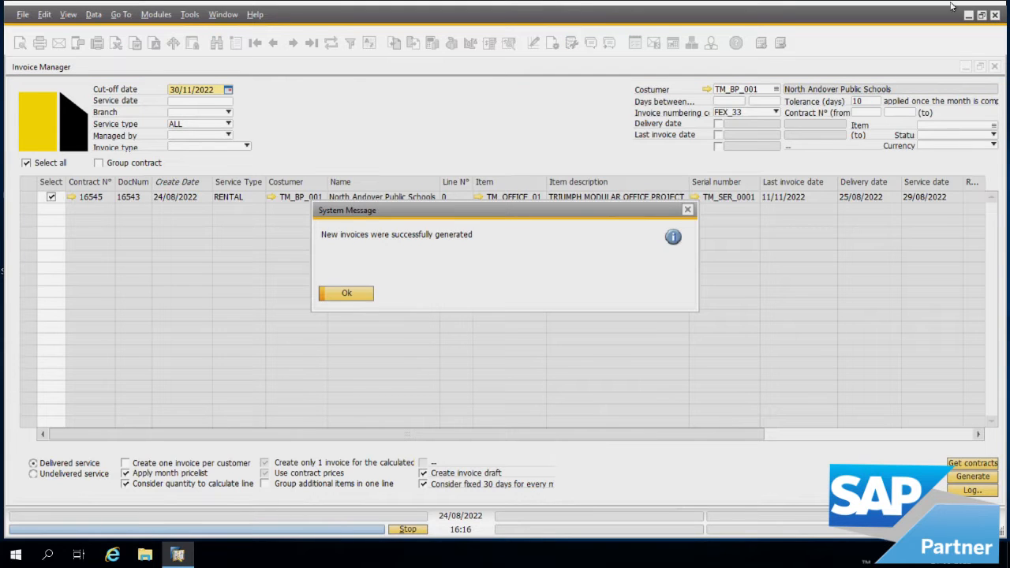
click(335, 297)
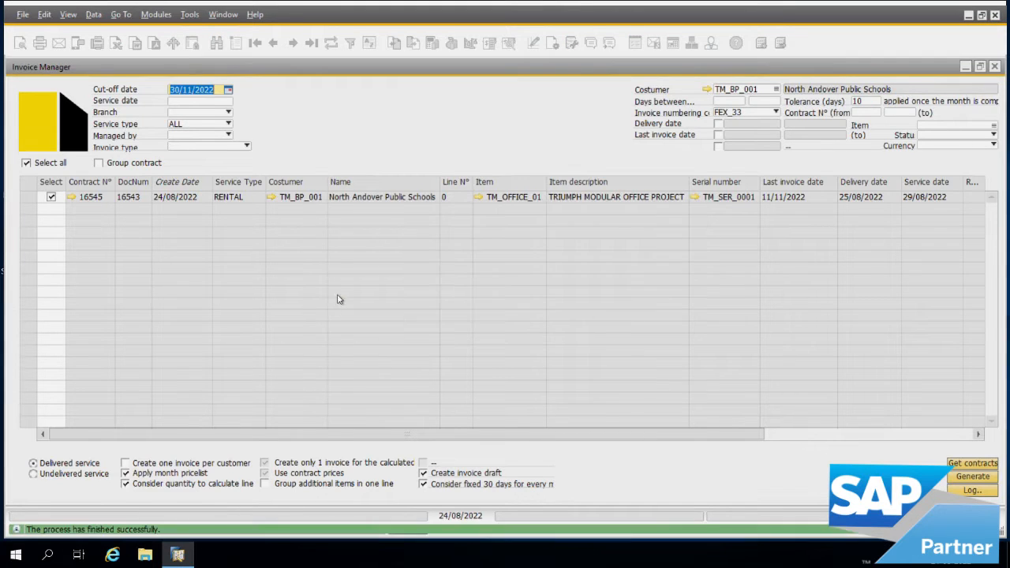
Step: Run the Document Drafts Report for open A/R Invoices again, review the listed customer drafts and close the list
click(966, 66)
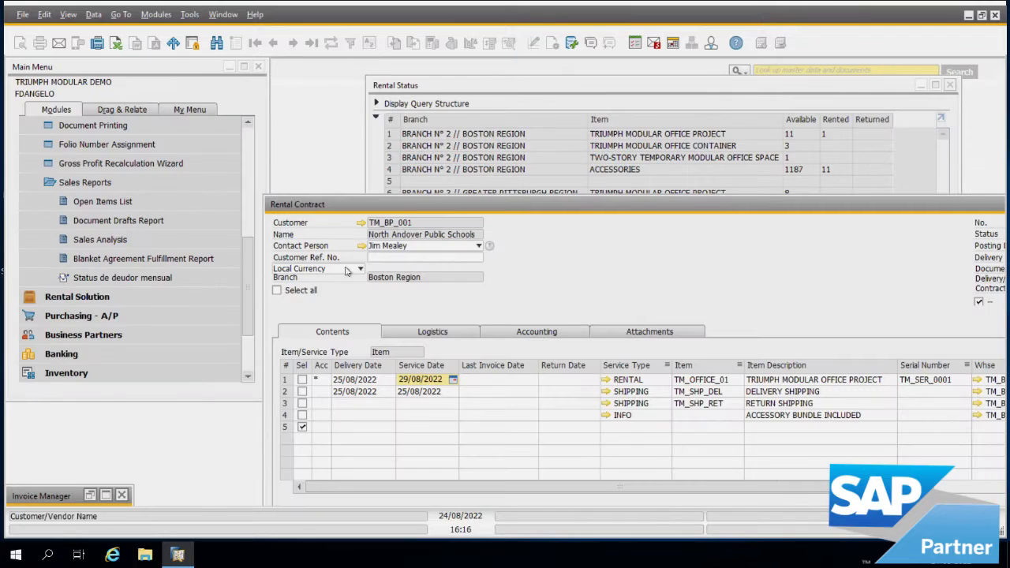
click(125, 222)
click(289, 419)
click(371, 101)
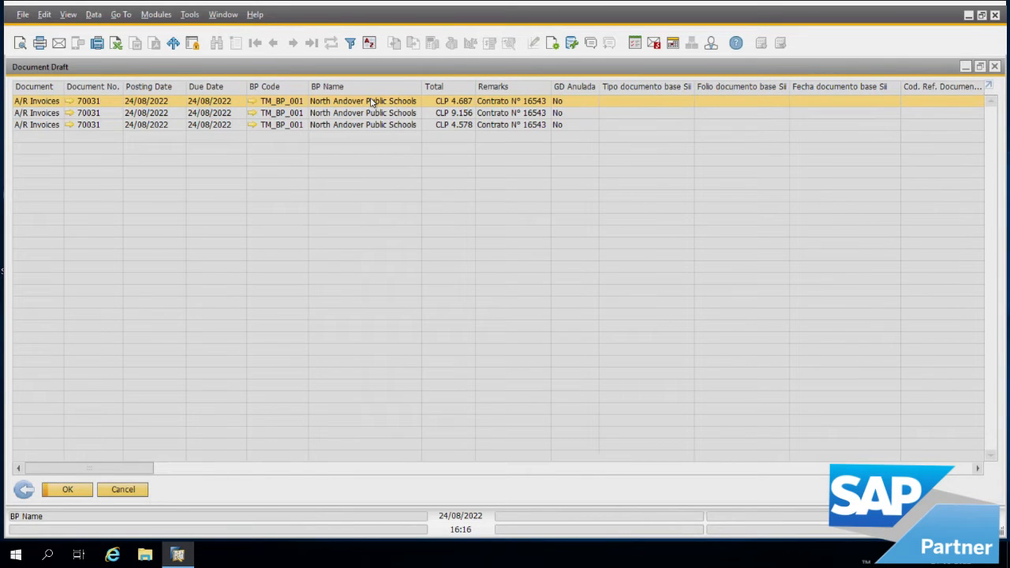
click(996, 69)
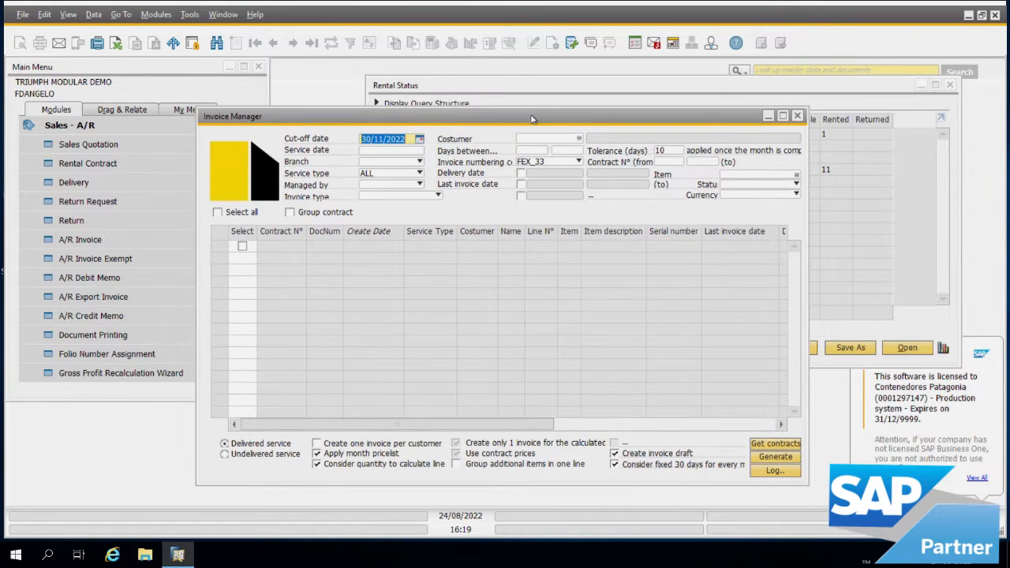
Step: Open the most recent rental contract and check the last invoice dates of its rental and delivery shipping lines
click(129, 171)
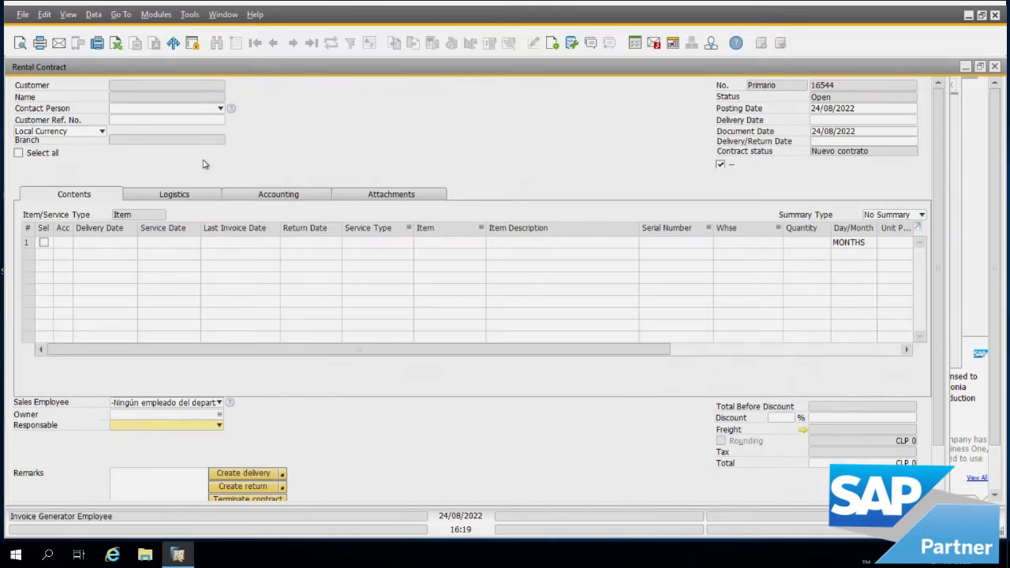
click(273, 43)
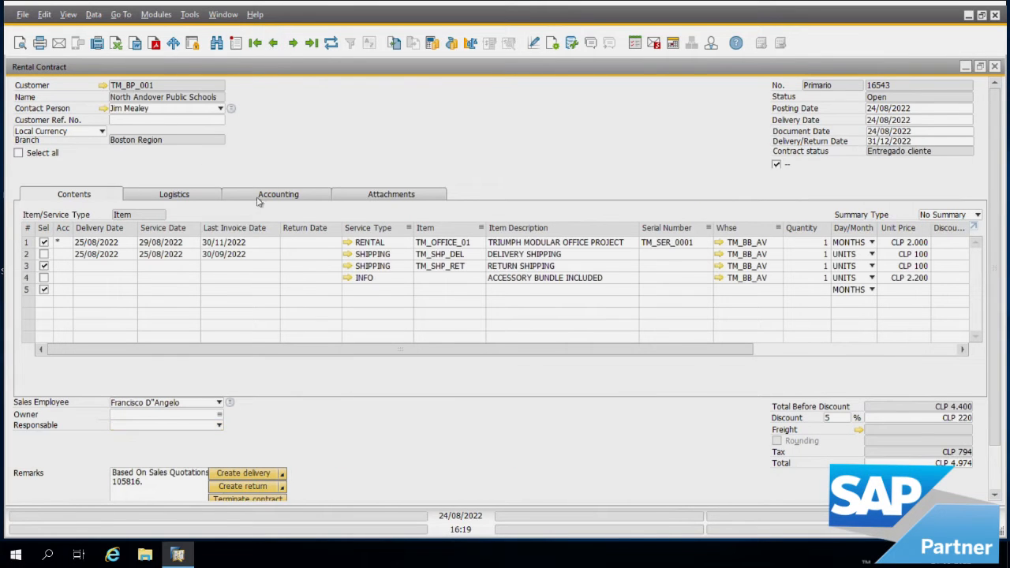
click(251, 245)
click(240, 256)
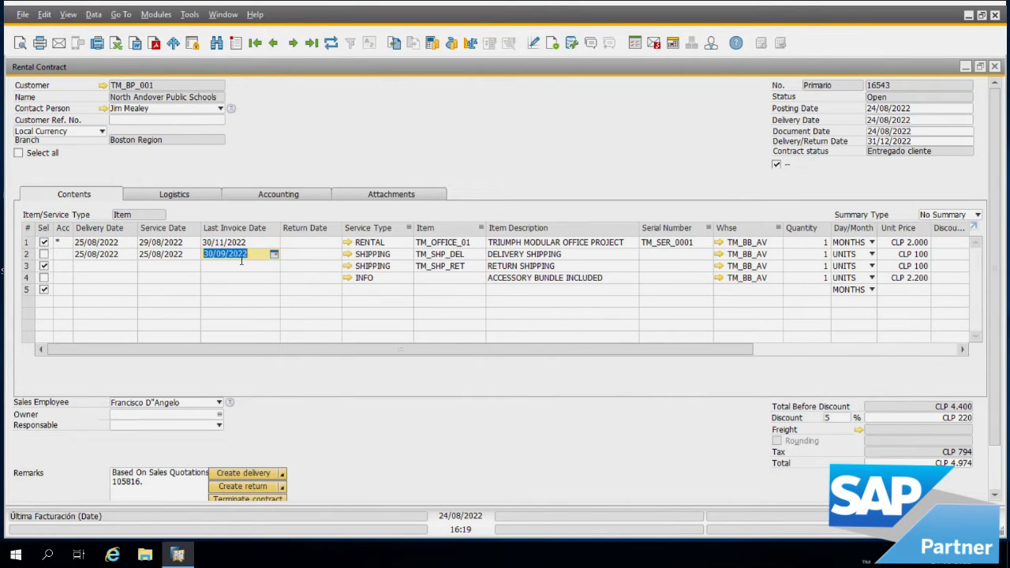
click(216, 245)
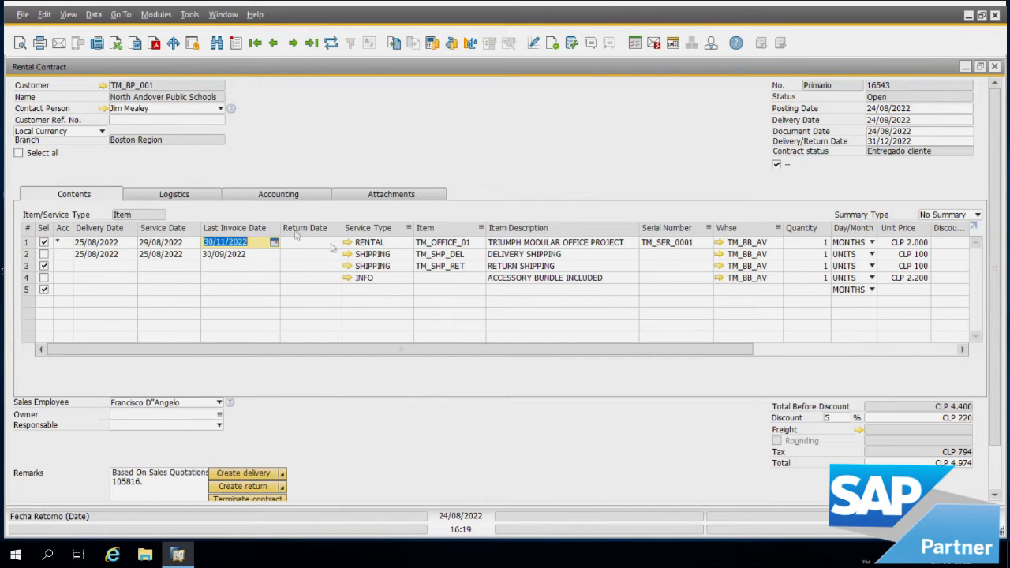
Step: Mark the contract's TM_OFFICE_01 rental line and the TM_SHP_RET return shipping line for the return
click(44, 243)
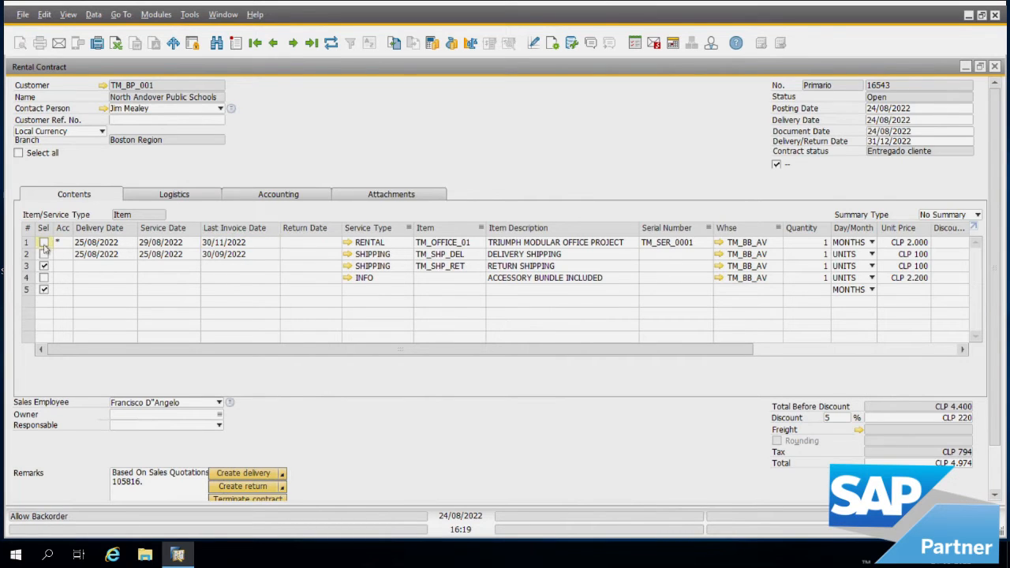
click(375, 243)
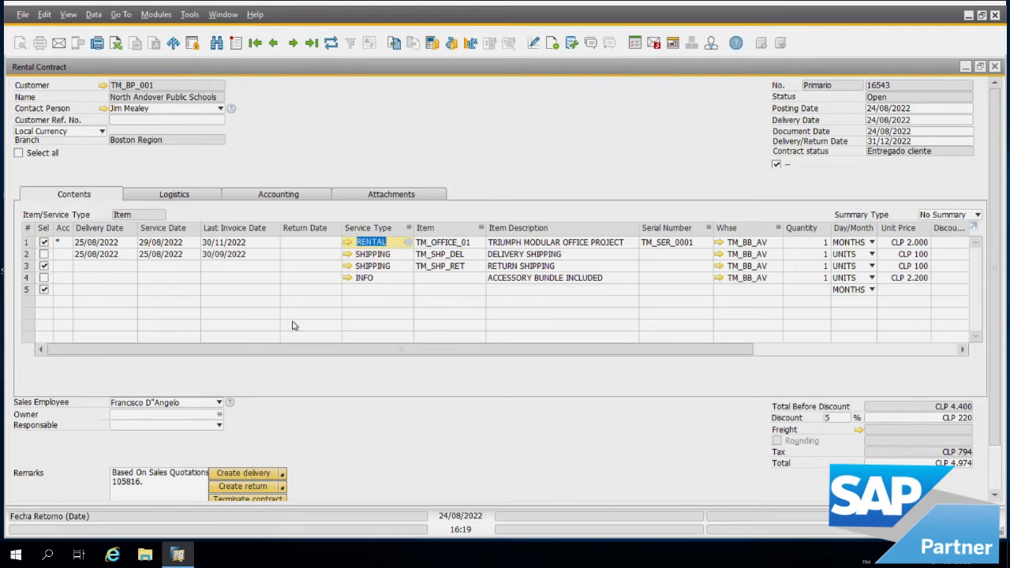
click(551, 243)
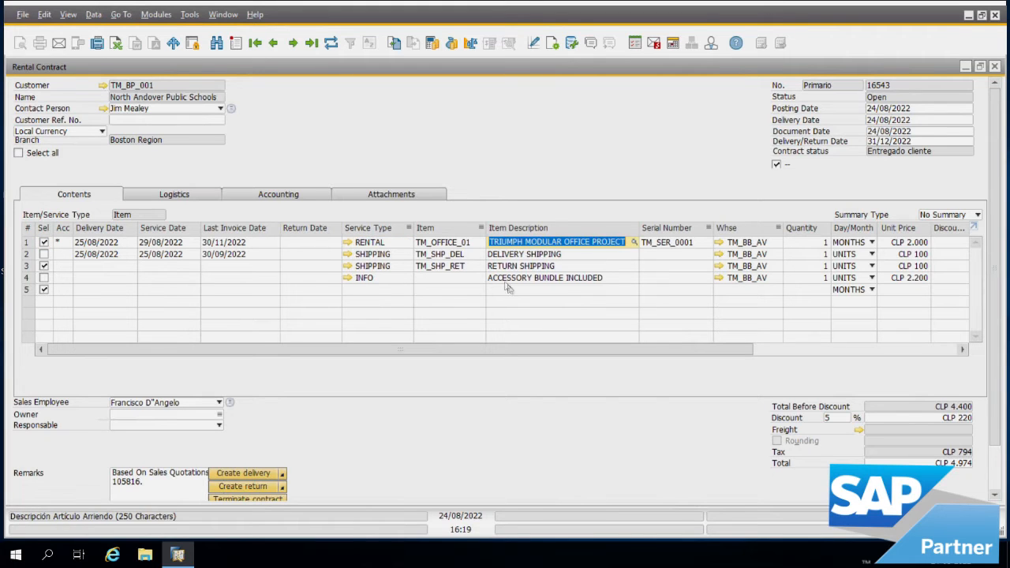
click(27, 269)
click(534, 268)
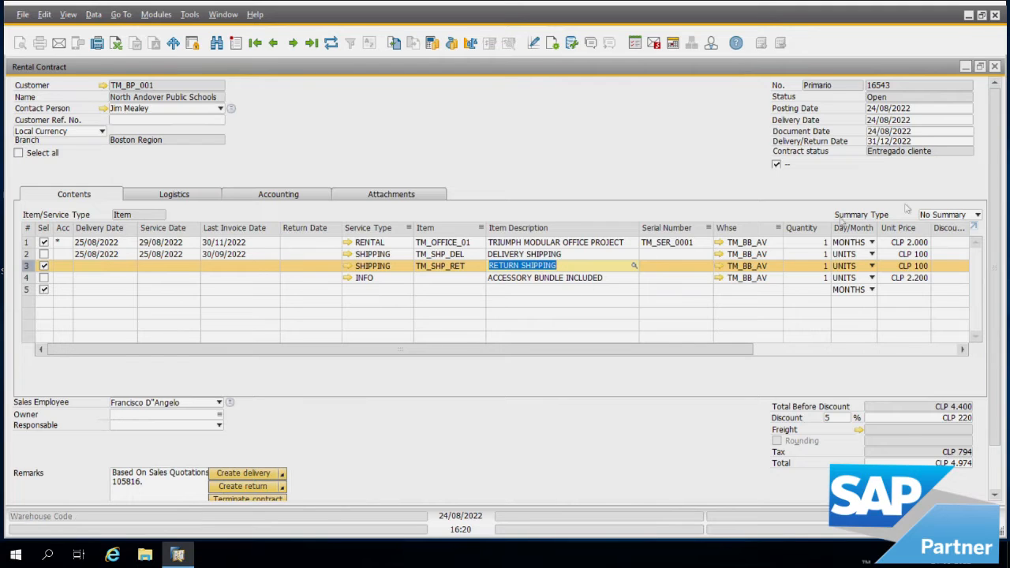
Step: Set the contract's Delivery/Return Date to 31/12/2022
click(967, 142)
click(970, 143)
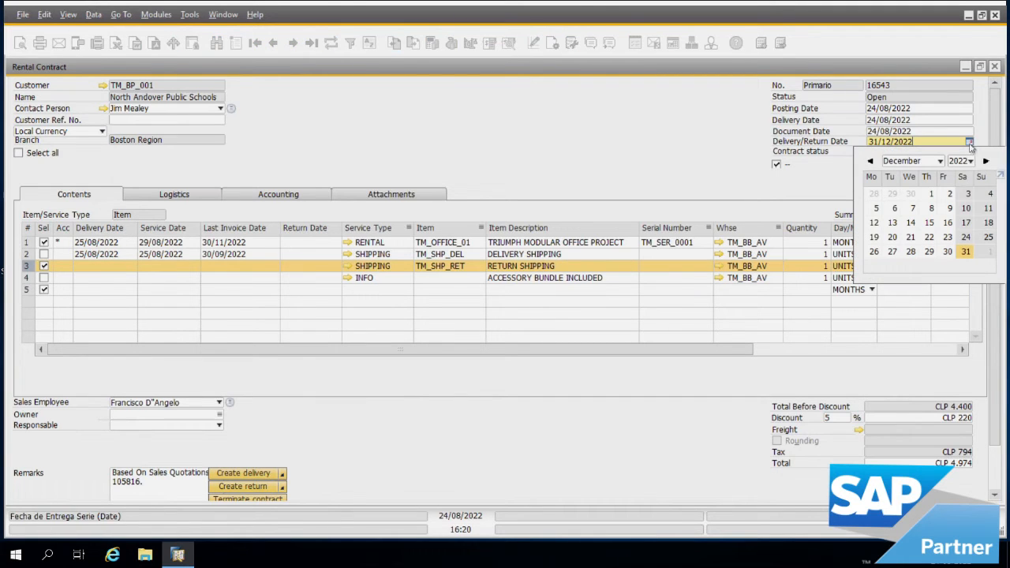
click(968, 254)
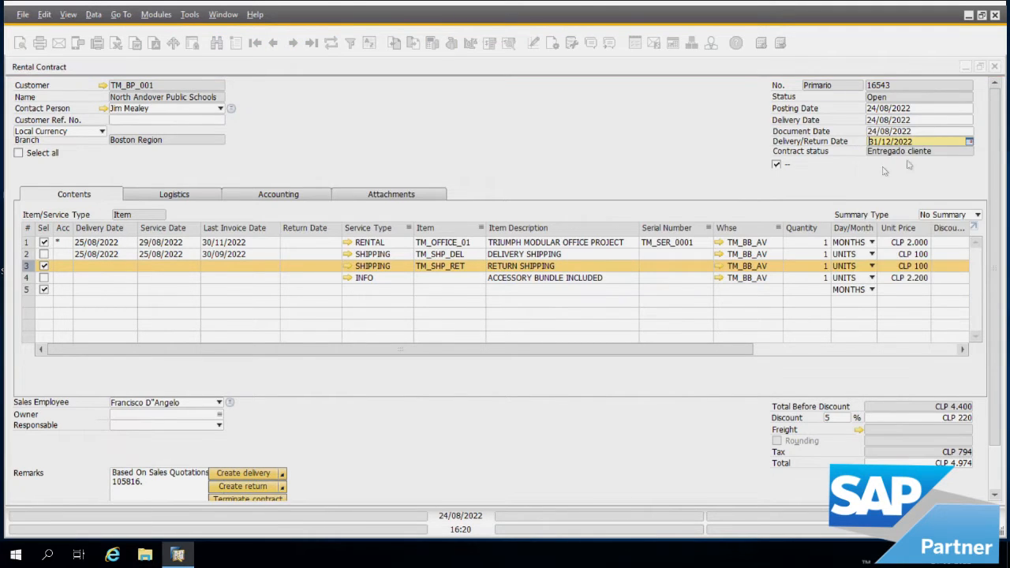
Step: Save the contract and process the return of the marked lines, accepting the irreversible inventory transactions
scroll(991, 186, down, 2)
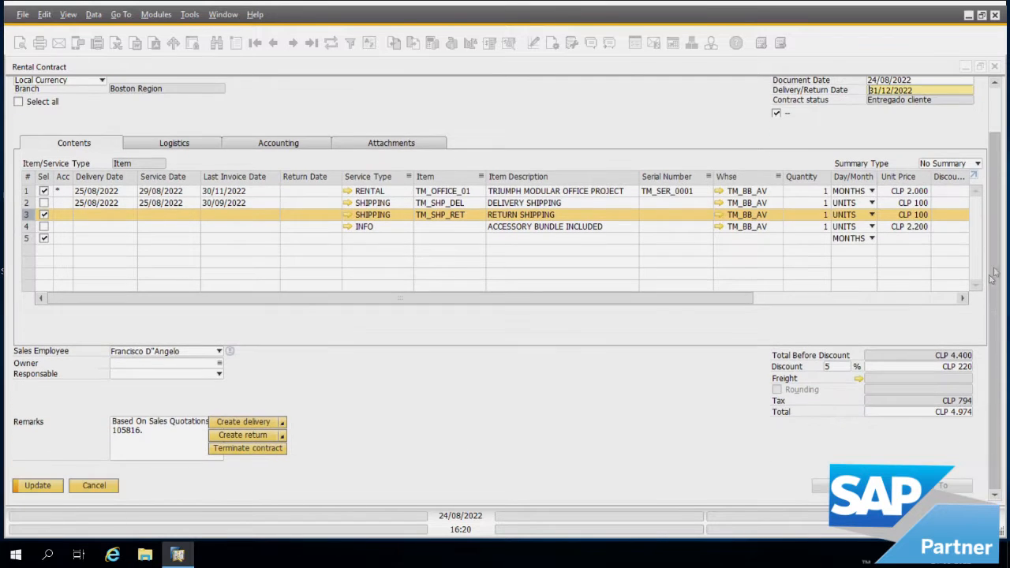
click(266, 448)
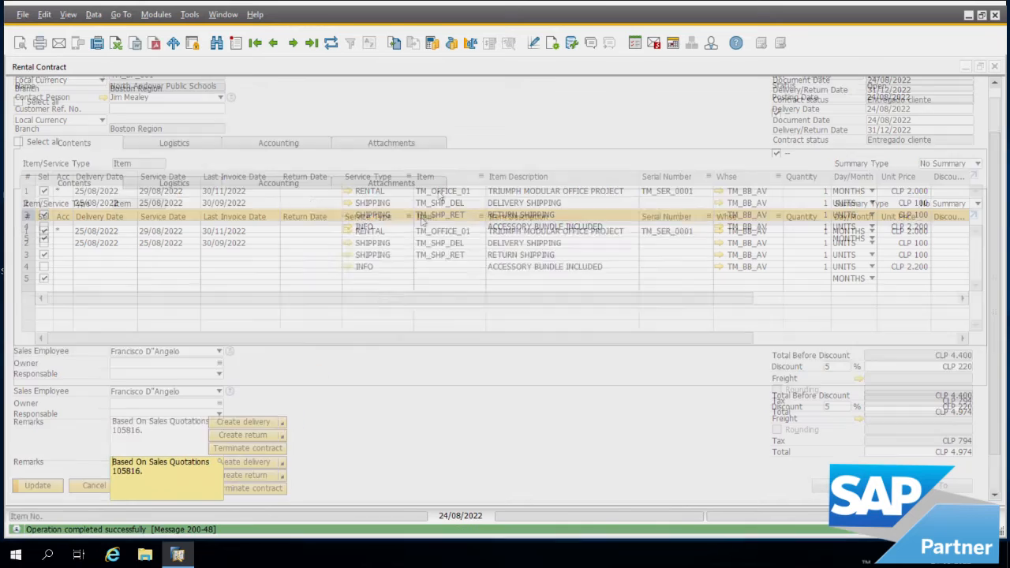
click(345, 292)
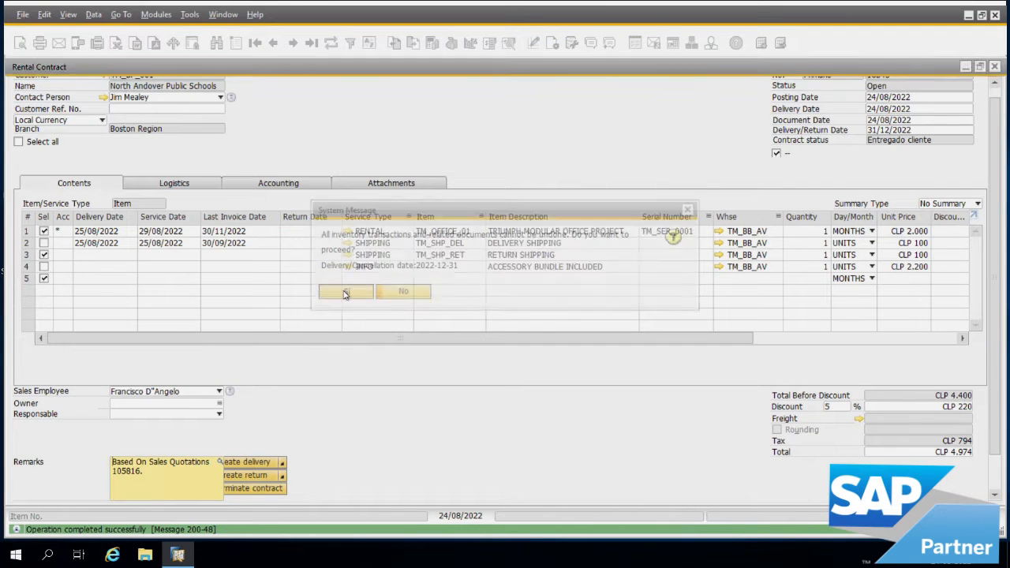
click(346, 293)
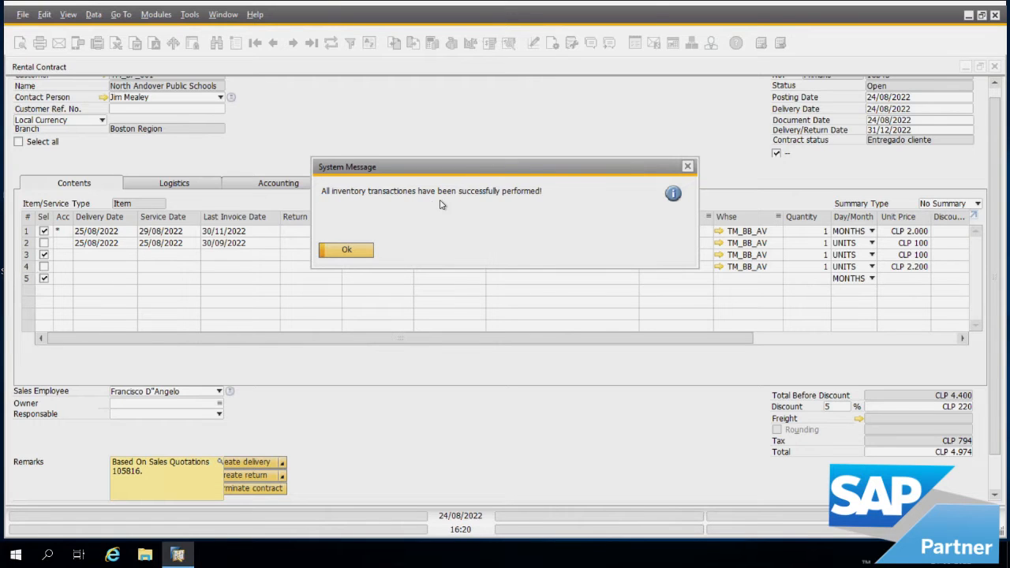
click(350, 255)
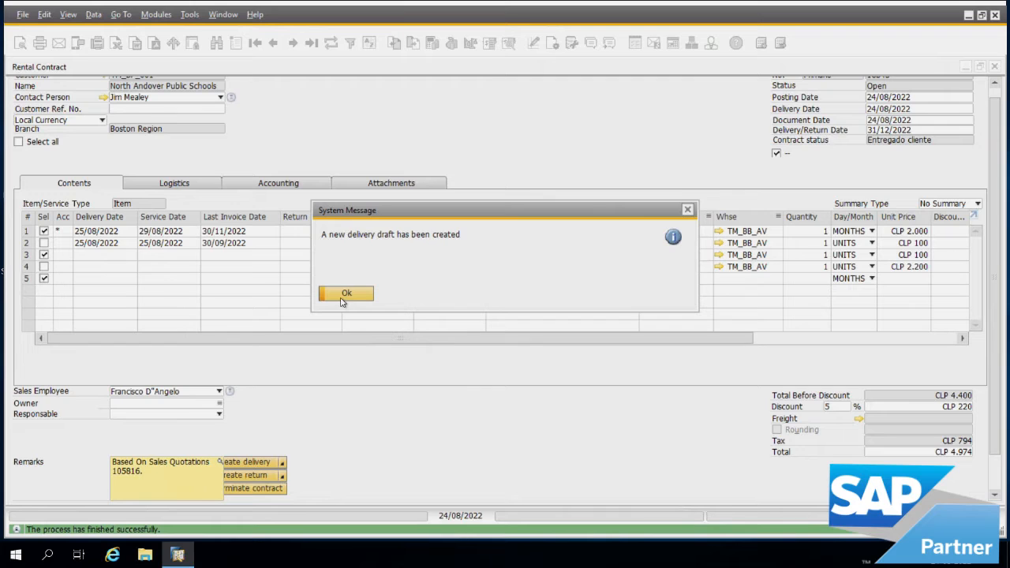
click(345, 294)
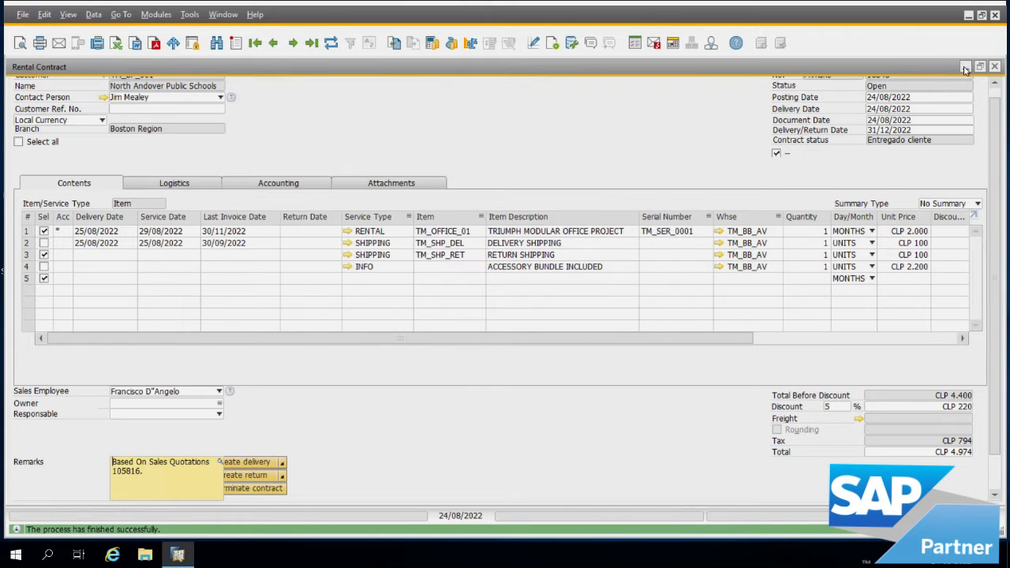
Step: Refresh the rental contract and check the return dates on the rental and return shipping lines
click(332, 43)
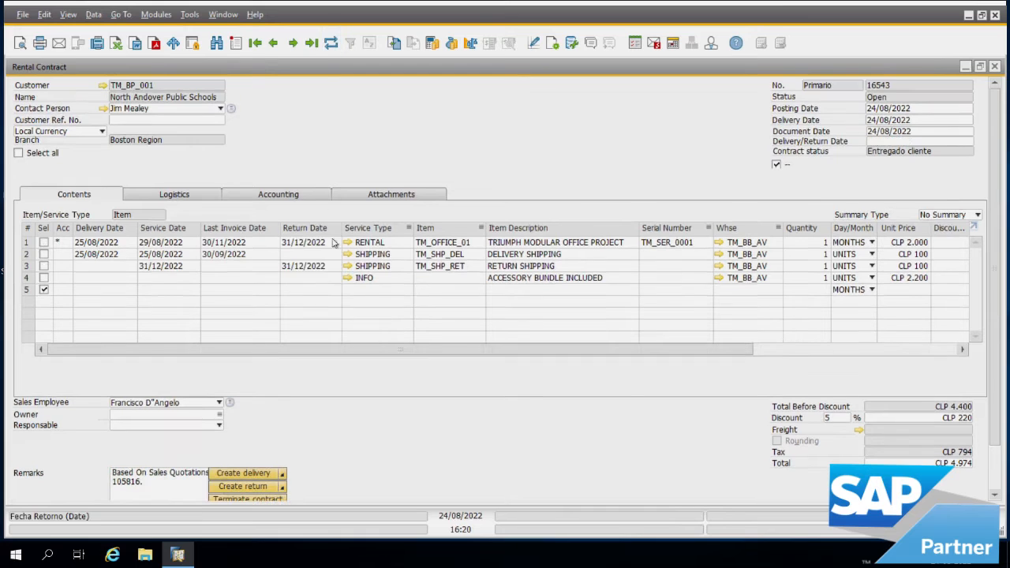
click(312, 244)
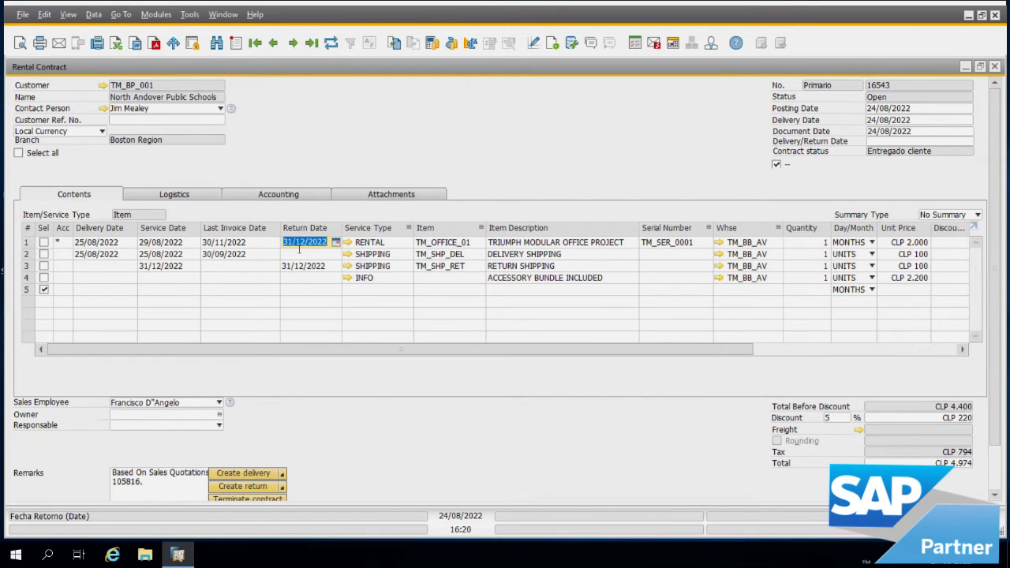
click(298, 268)
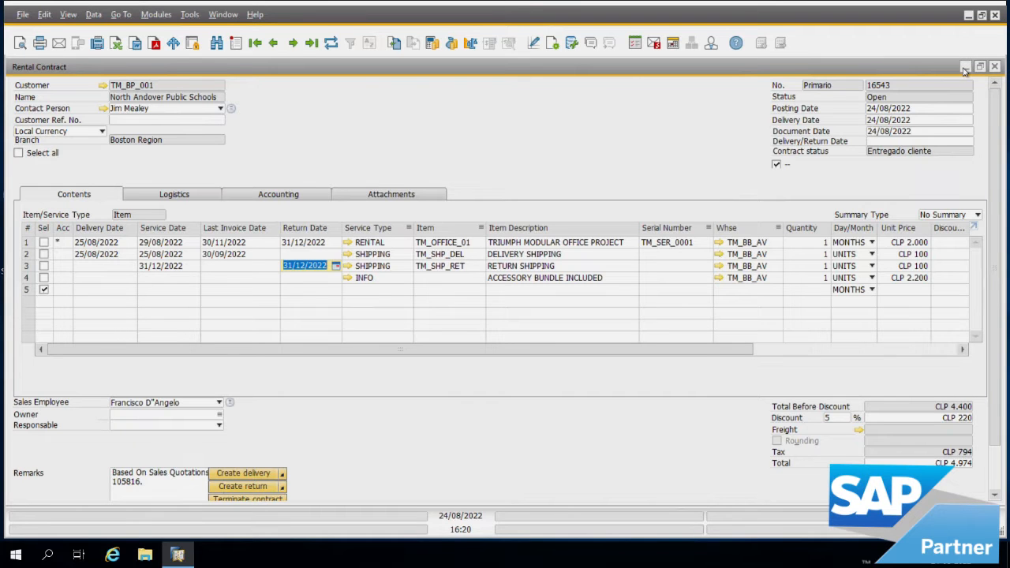
Step: Minimize the rental contract and set the Invoice Manager's cut-off date to 31/12/2022
click(965, 69)
drag(518, 121, 490, 101)
click(391, 118)
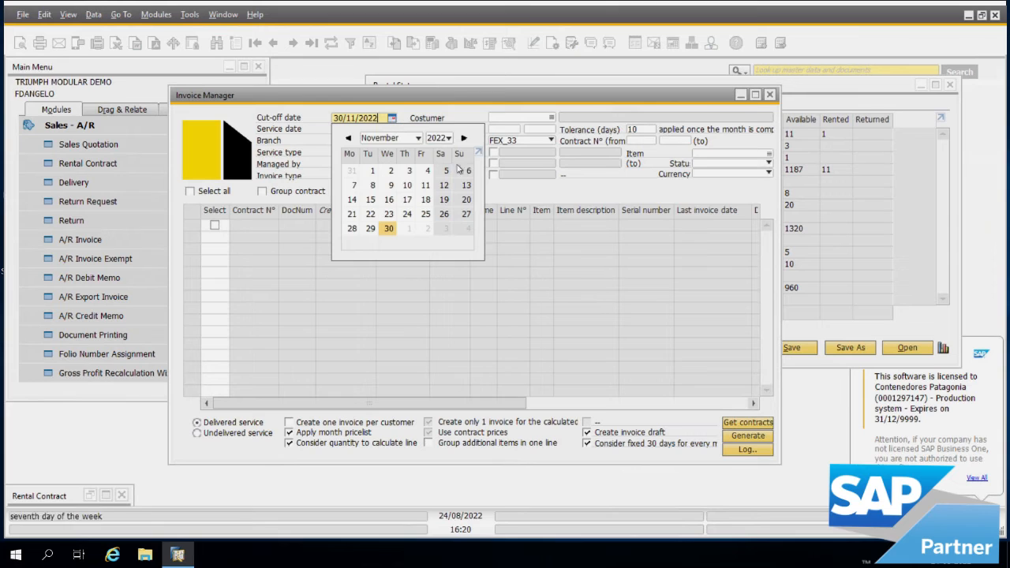
click(419, 138)
click(396, 282)
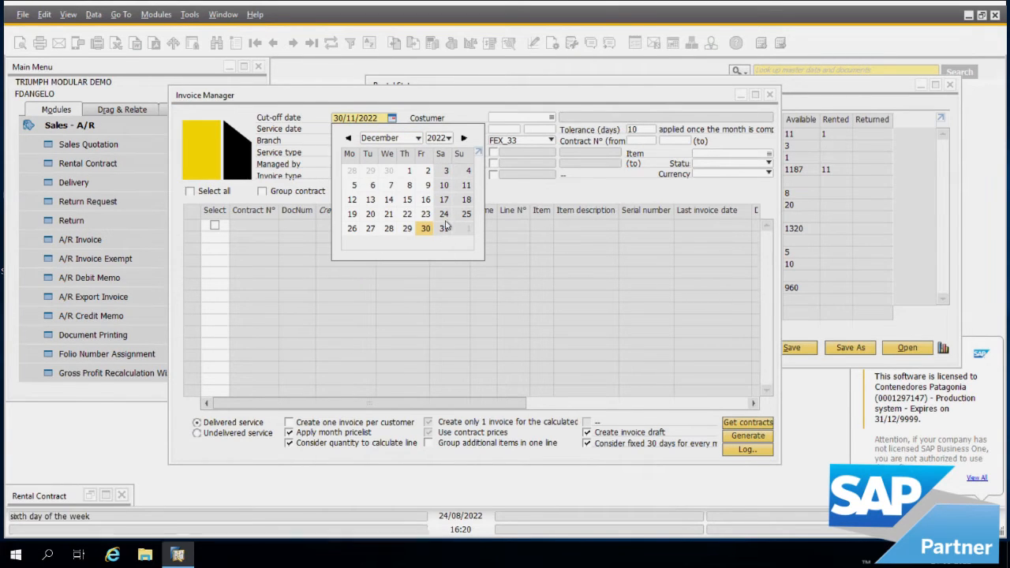
click(443, 229)
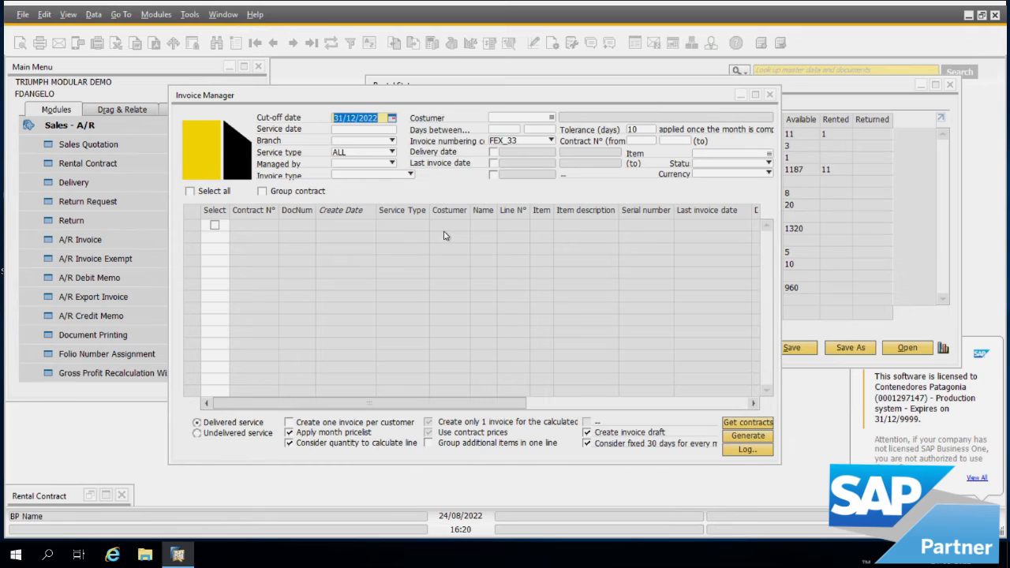
Step: Retrieve the contracts due for invoicing, select all lines, and review their dates, prorated days and costs
click(747, 428)
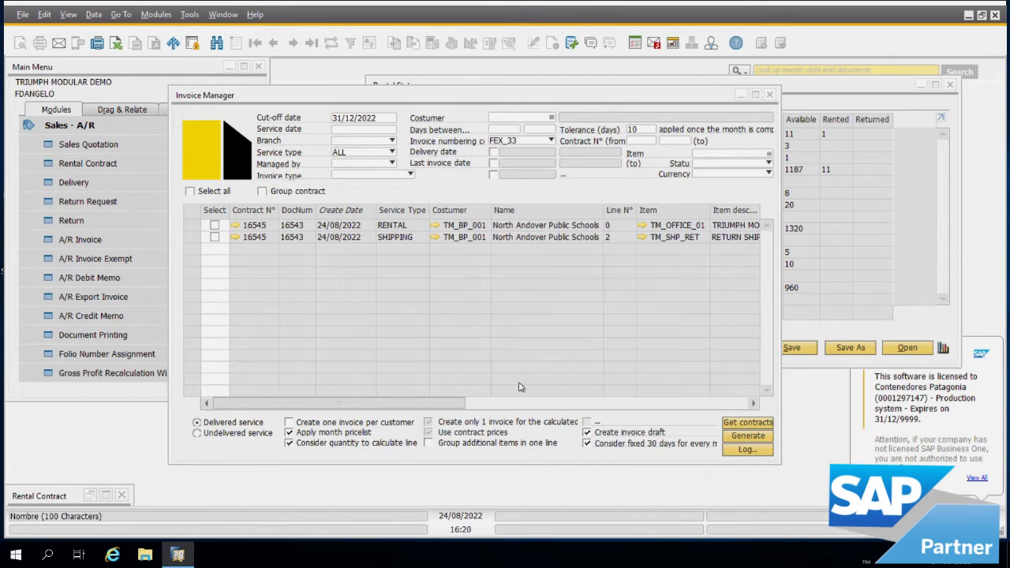
drag(456, 405, 509, 403)
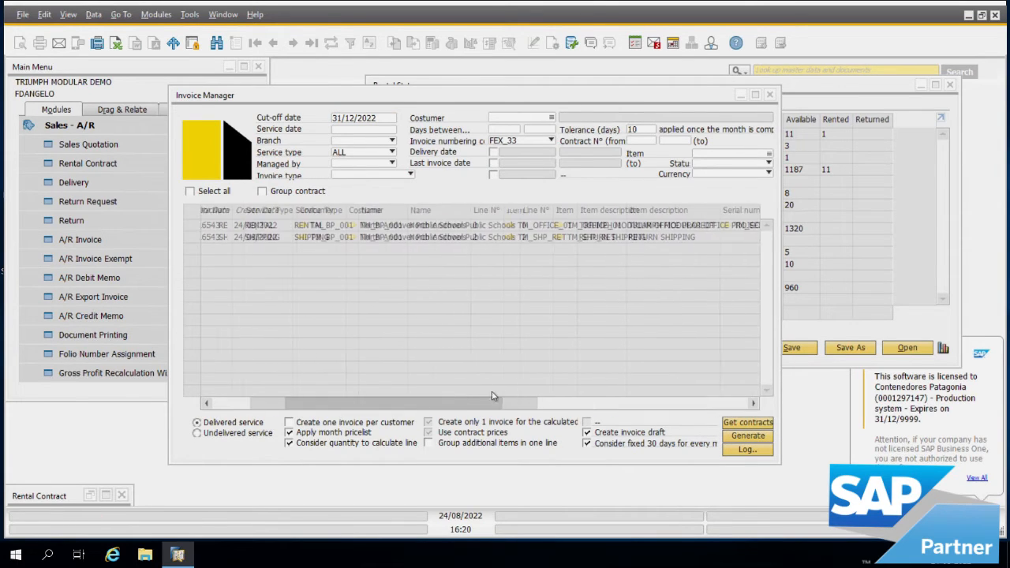
click(190, 192)
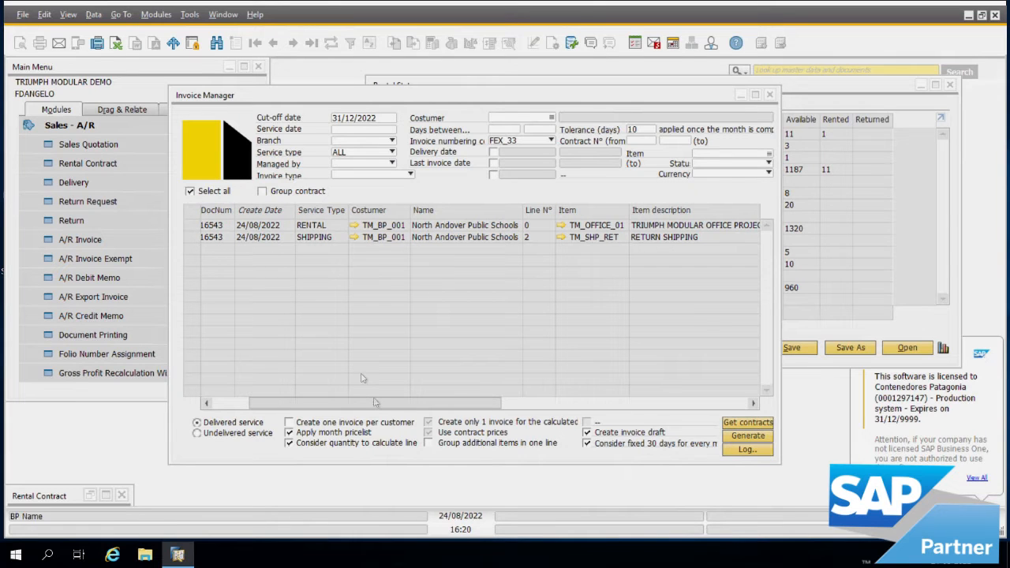
drag(331, 404, 246, 374)
click(195, 237)
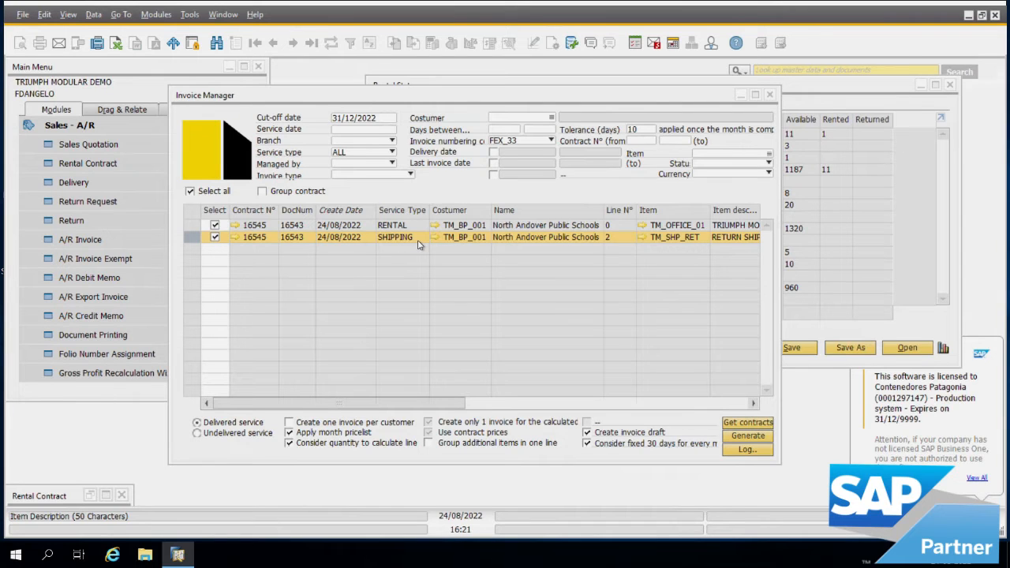
click(192, 226)
drag(430, 403, 754, 399)
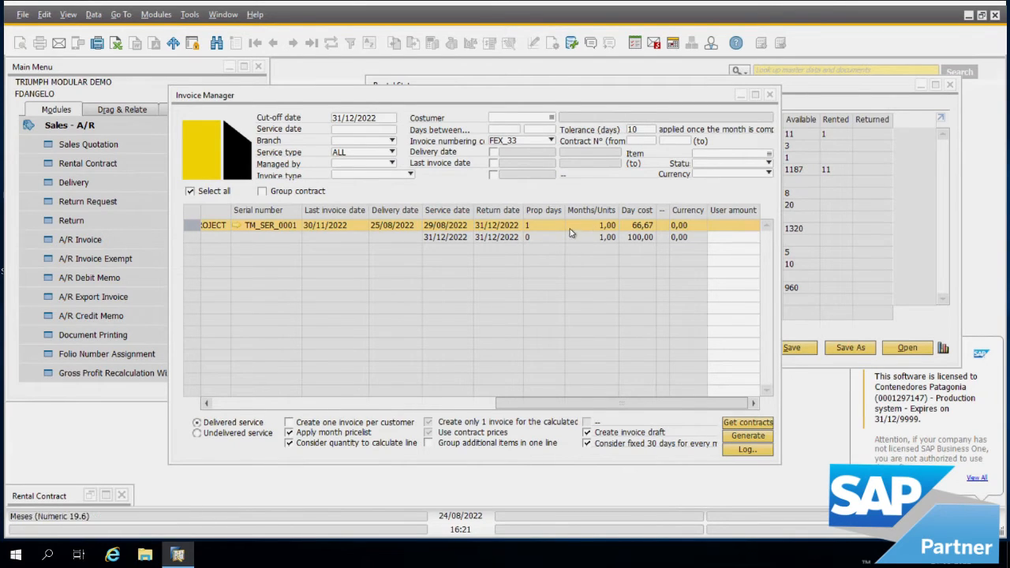
Step: Generate the invoices for all selected contract lines and accept the confirmations
click(758, 437)
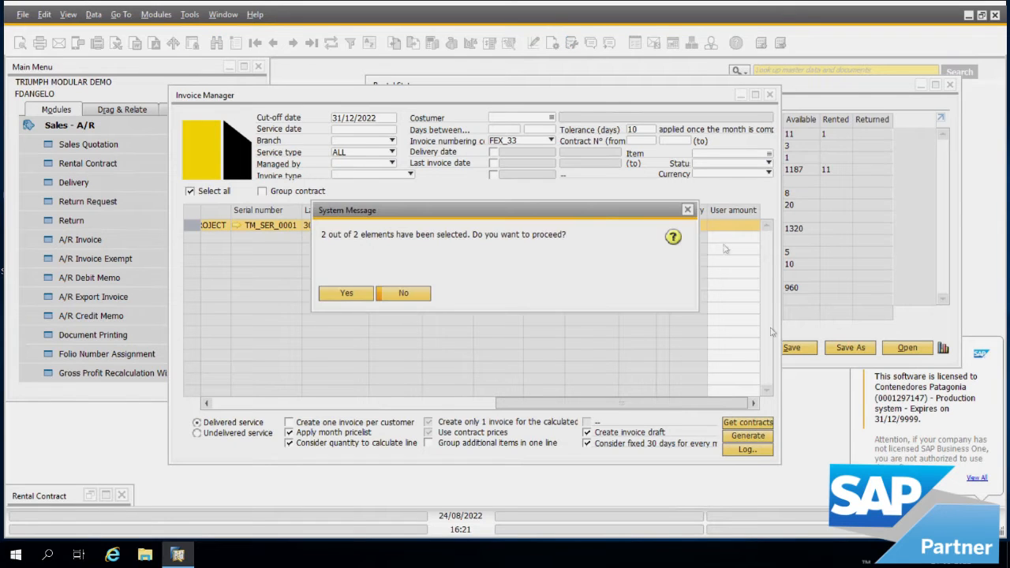
click(352, 294)
click(351, 294)
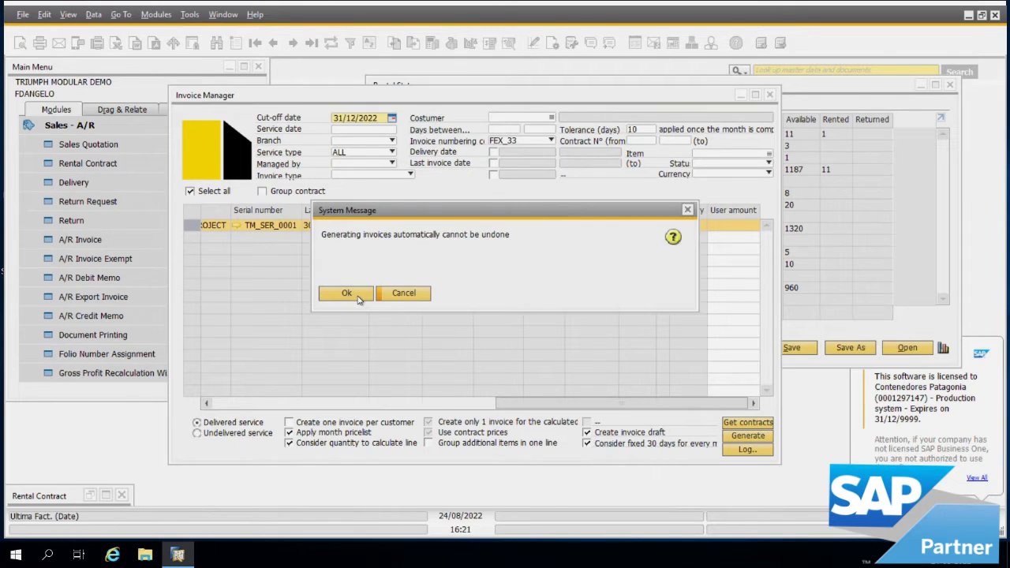
click(352, 293)
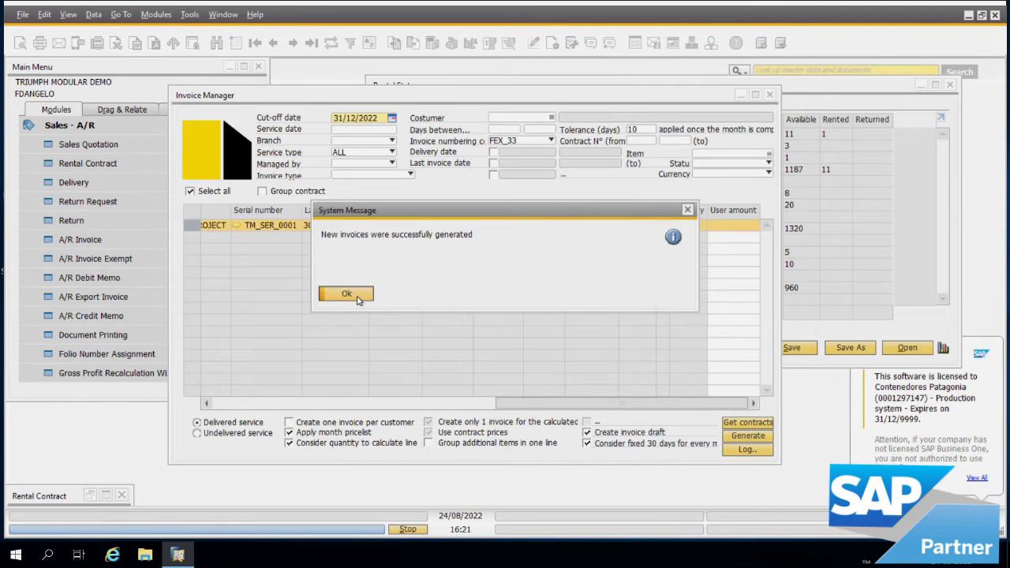
click(346, 295)
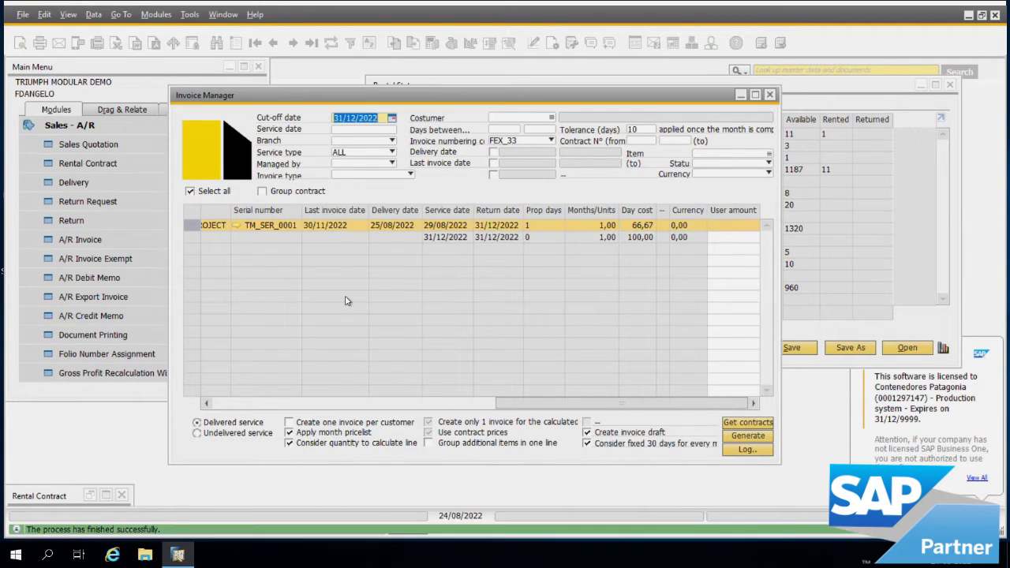
Step: Restore the rental contract, refresh it, and check the last invoice dates of the rental and return shipping lines
click(392, 118)
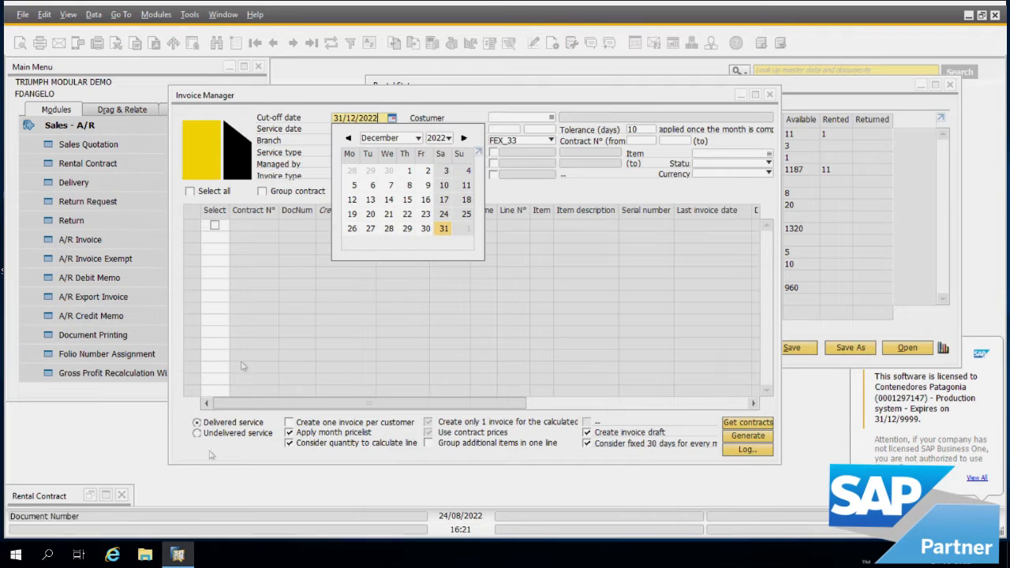
click(105, 498)
click(105, 498)
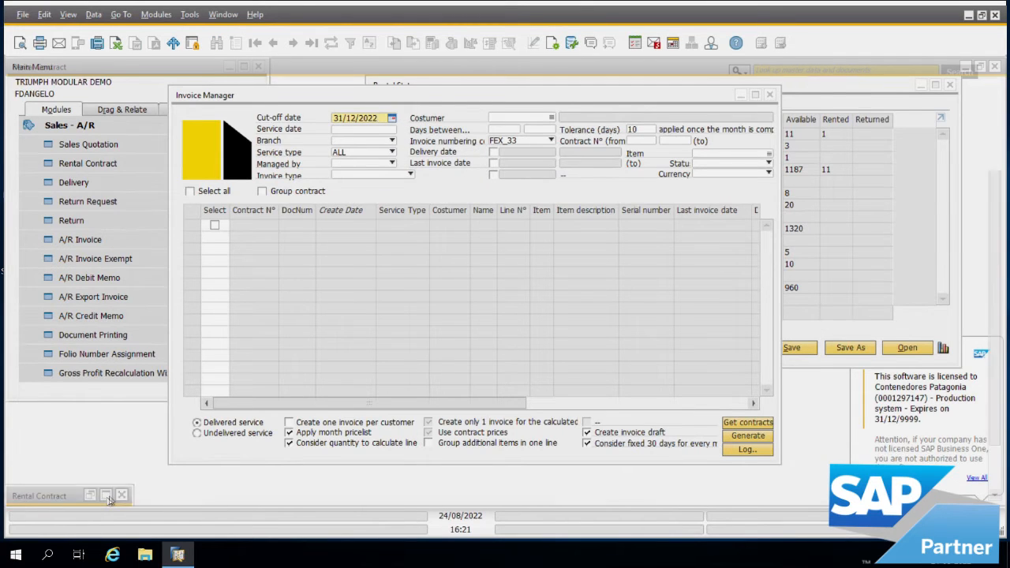
click(334, 49)
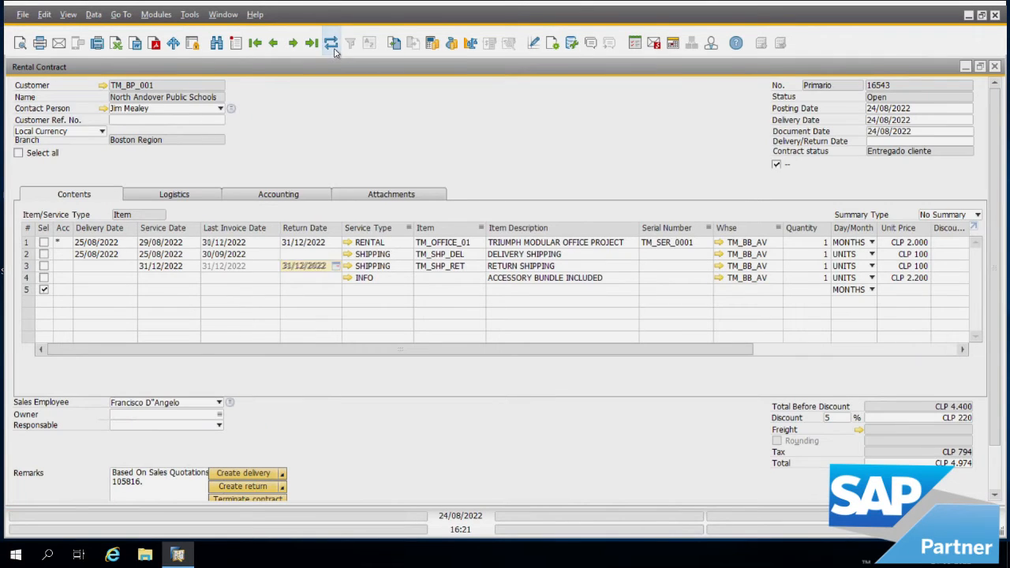
click(262, 270)
click(29, 267)
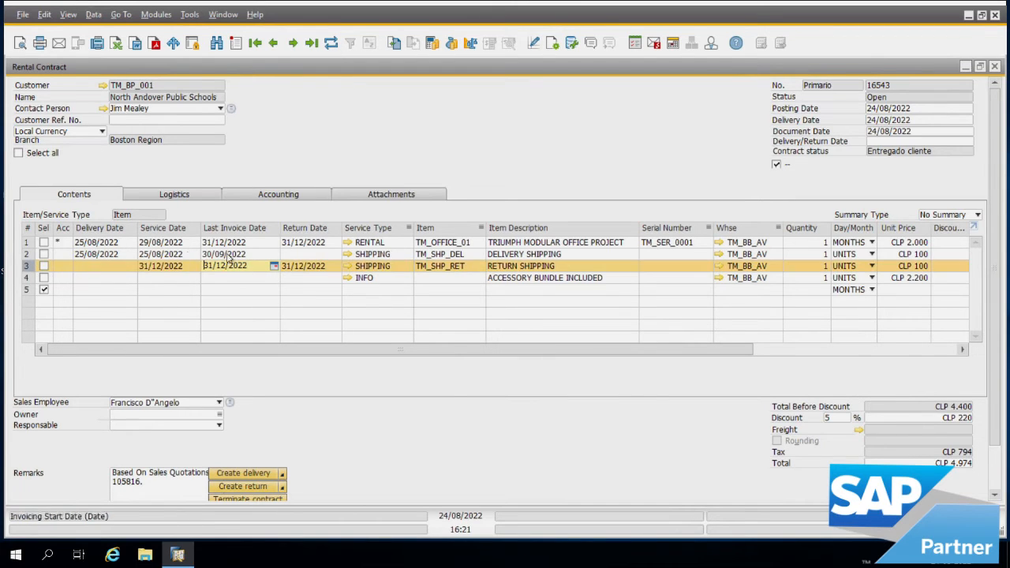
Step: Select the rental line and the return shipping line to compare their last invoice and return dates
click(251, 244)
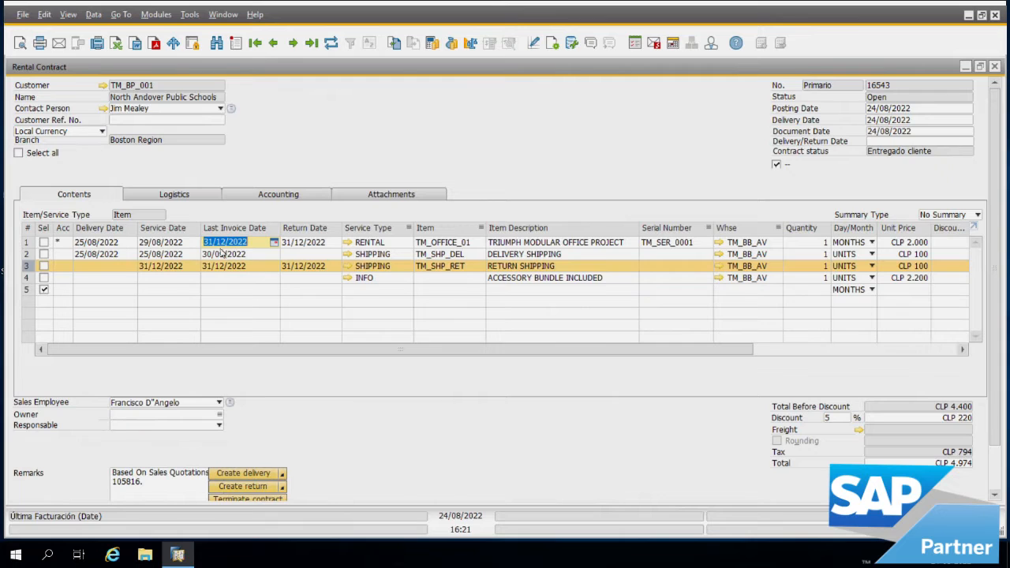
click(25, 245)
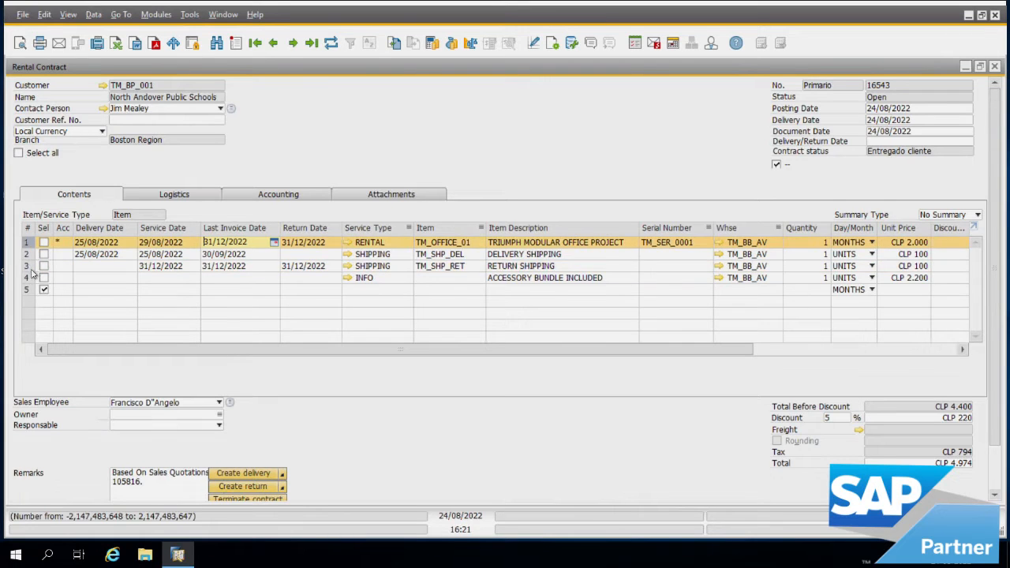
click(29, 267)
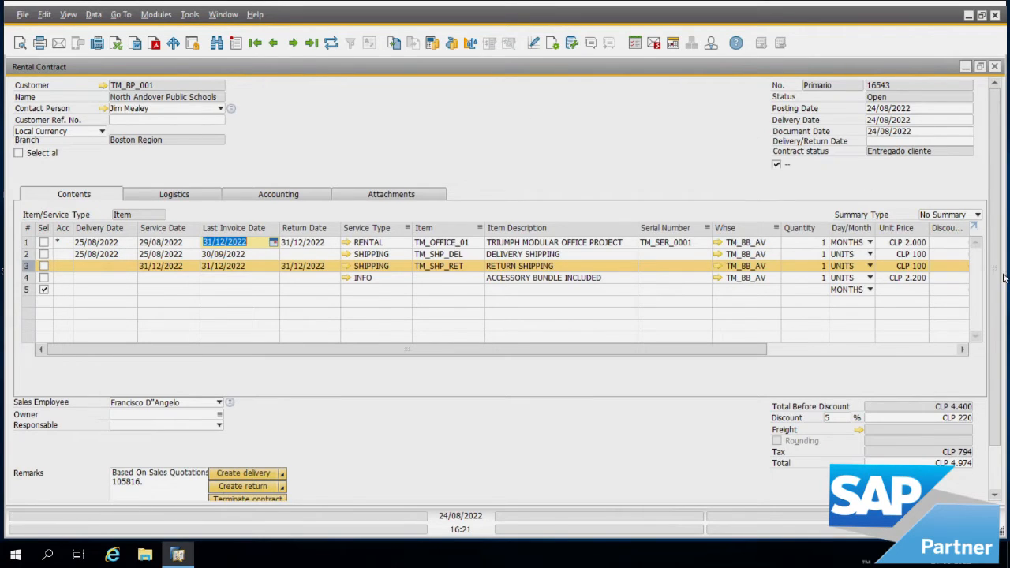
Step: Minimize the rental contract, rerun the Rental Status query to refresh its quantities, and bring the Invoice Manager back to the front
click(966, 66)
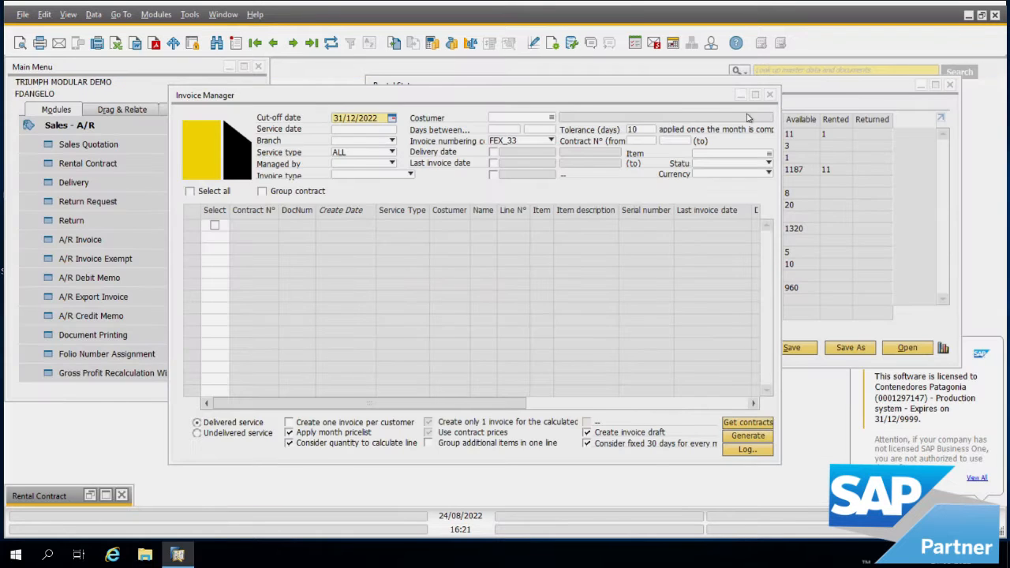
drag(673, 95, 680, 184)
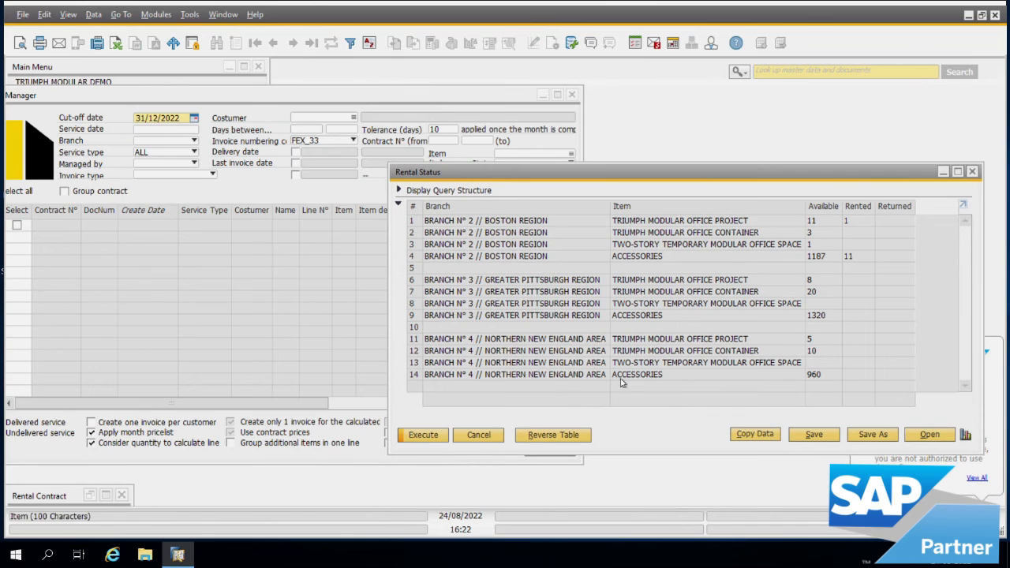
click(424, 436)
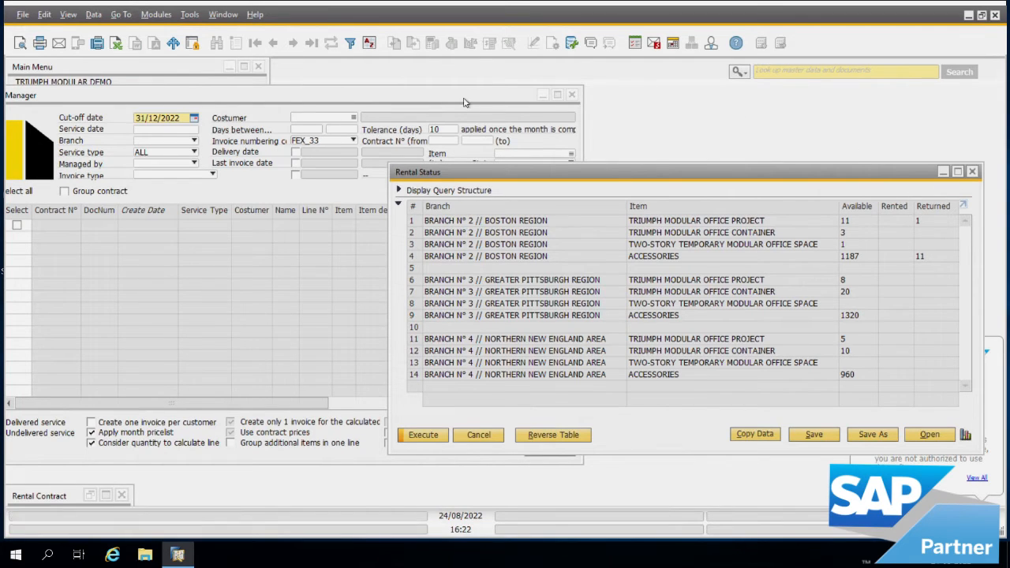
drag(405, 99, 636, 100)
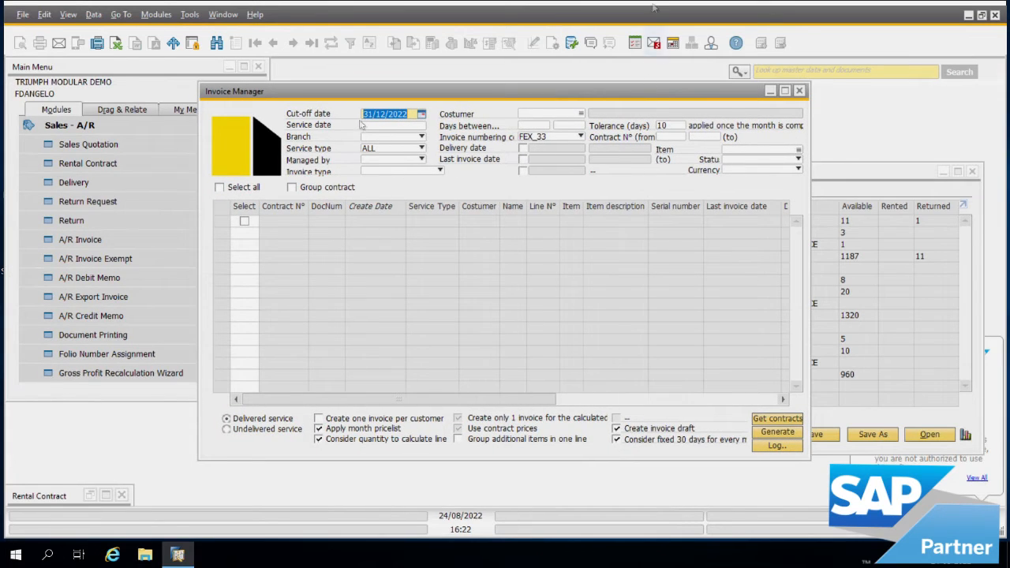
Step: Restore the rental contract, terminate it with confirmation, and refresh the record
click(106, 495)
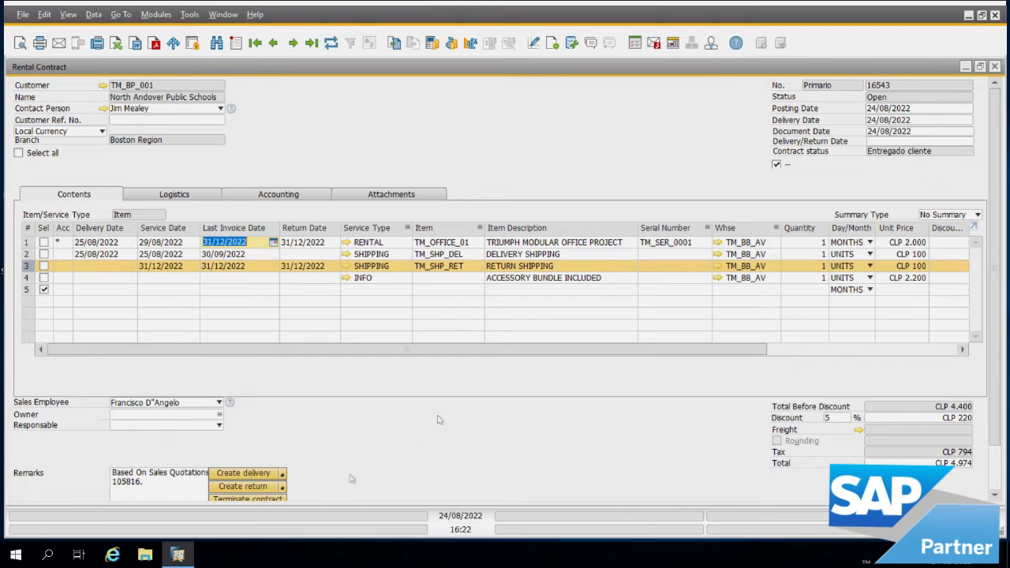
click(249, 500)
click(348, 296)
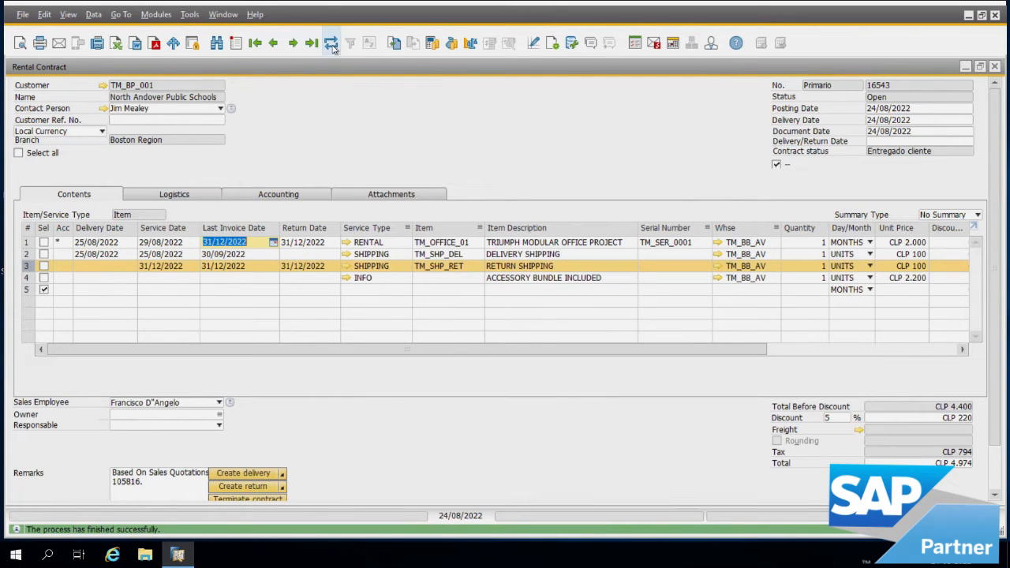
click(332, 44)
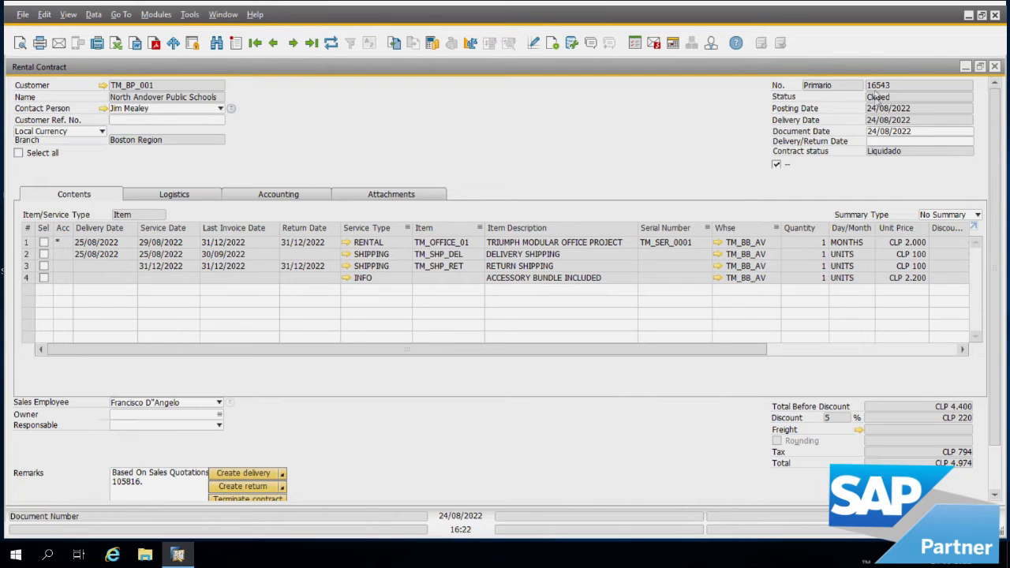
Step: Close the rental contract and the Invoice Manager, and reposition the Rental Status window to review the returned stock
click(995, 66)
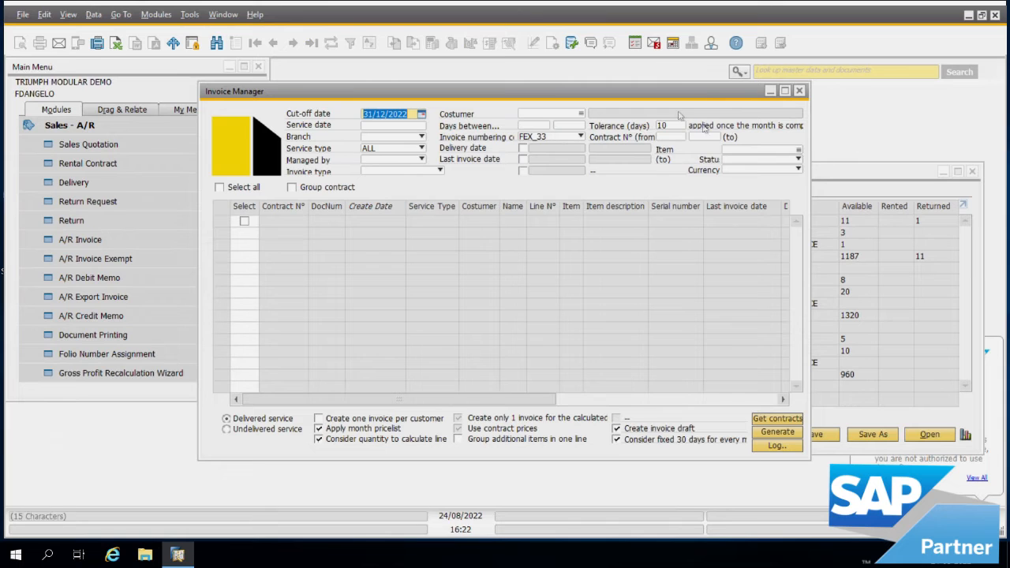
click(800, 91)
drag(794, 181, 815, 129)
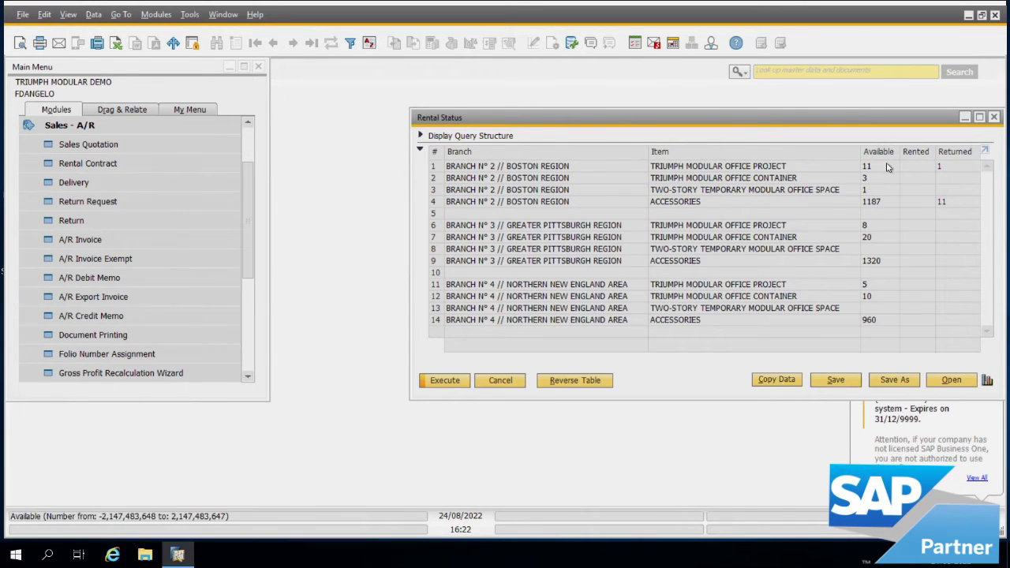
drag(919, 120, 809, 115)
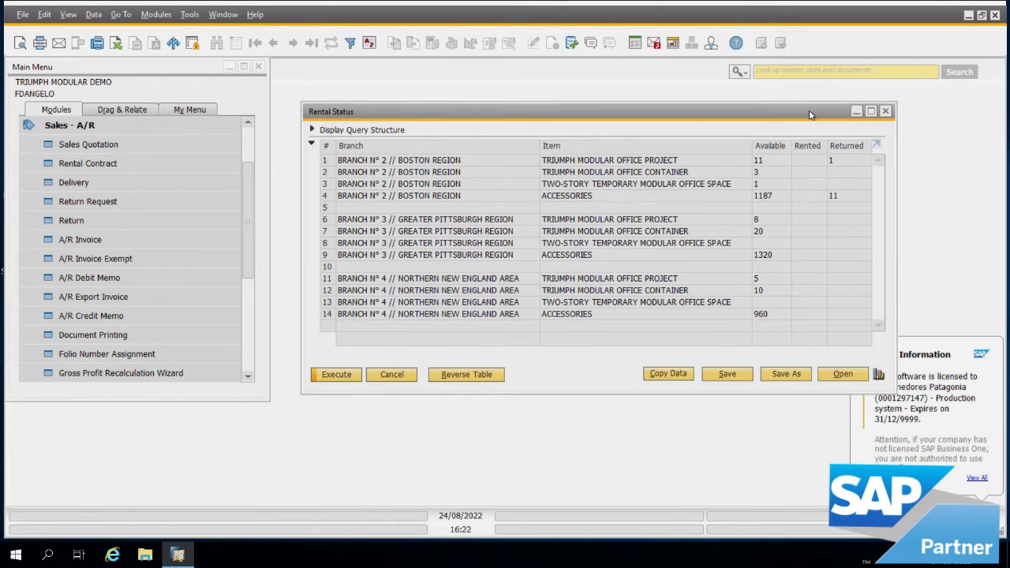
Step: Reopen the rental contract form, go to the most recent contract, and copy the rented modular office's serial number
click(150, 172)
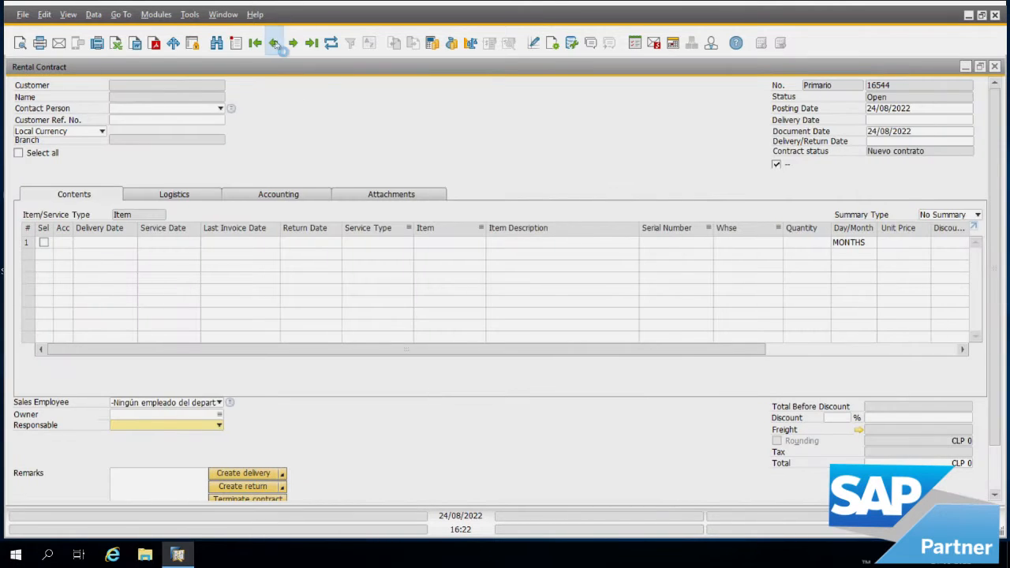
click(273, 42)
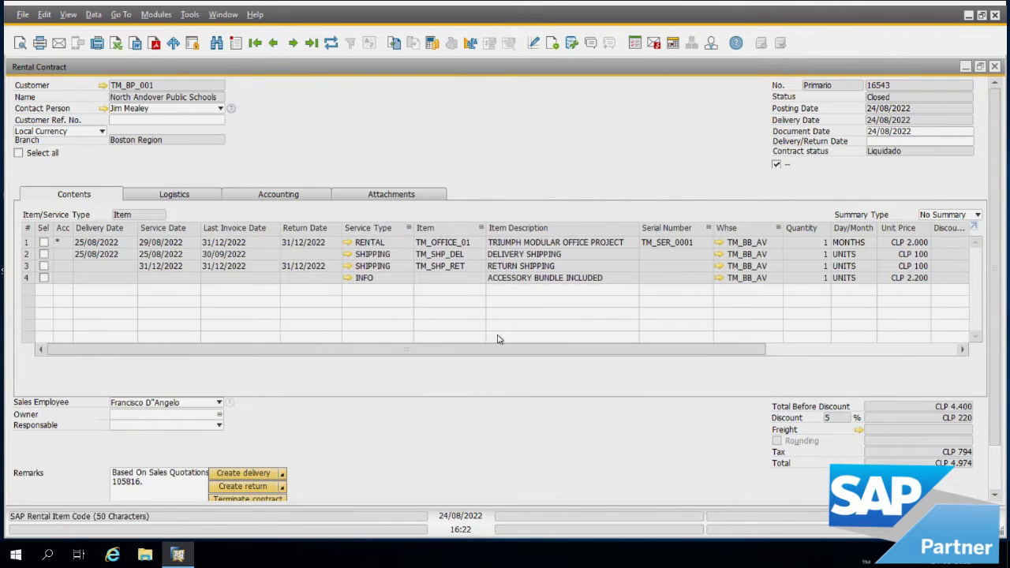
right_click(685, 251)
click(695, 254)
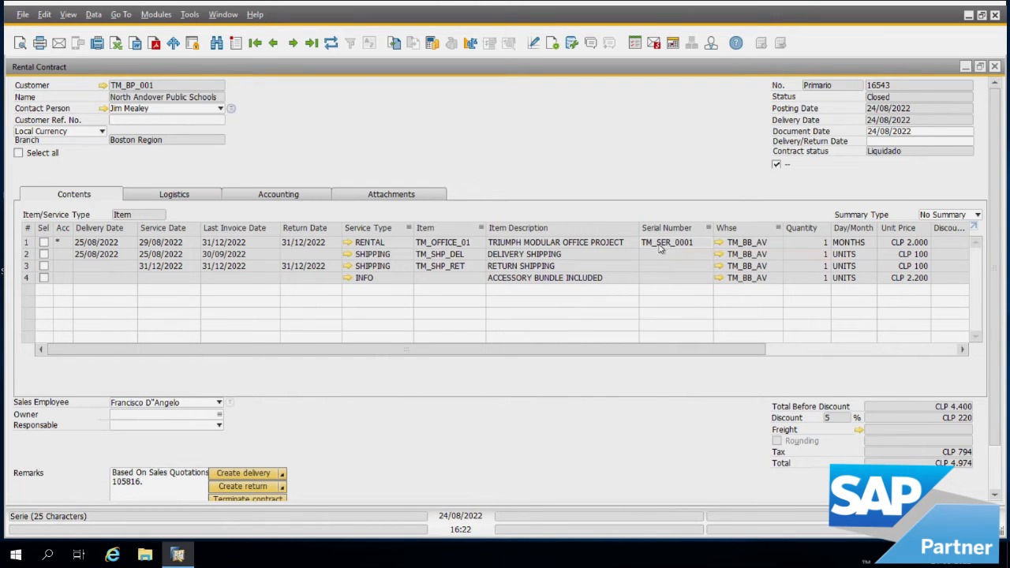
Step: Open Serial Number Details from item management and find the record for serial number TM_SER_0001
click(191, 14)
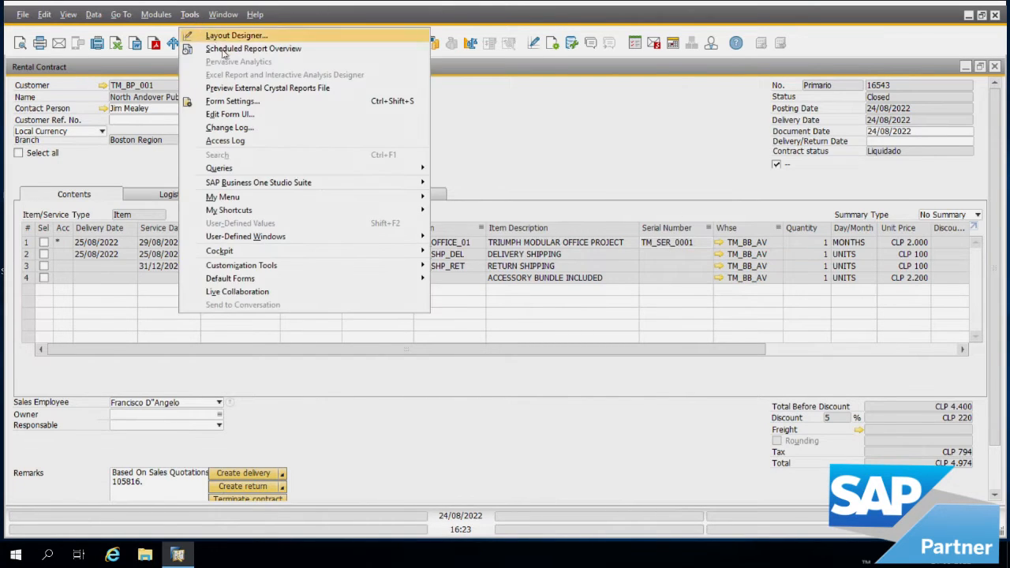
click(156, 14)
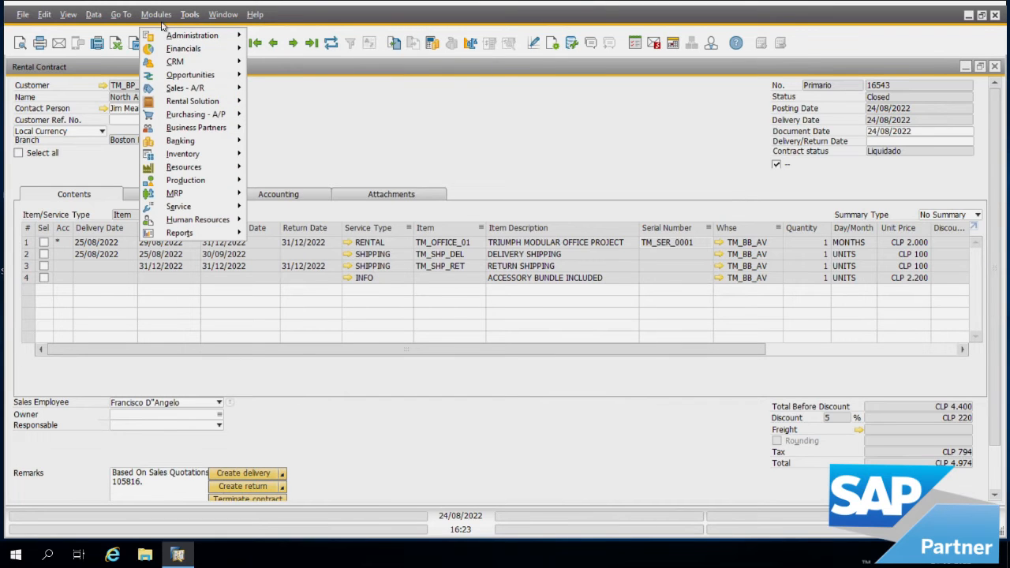
mouse_move(232, 156)
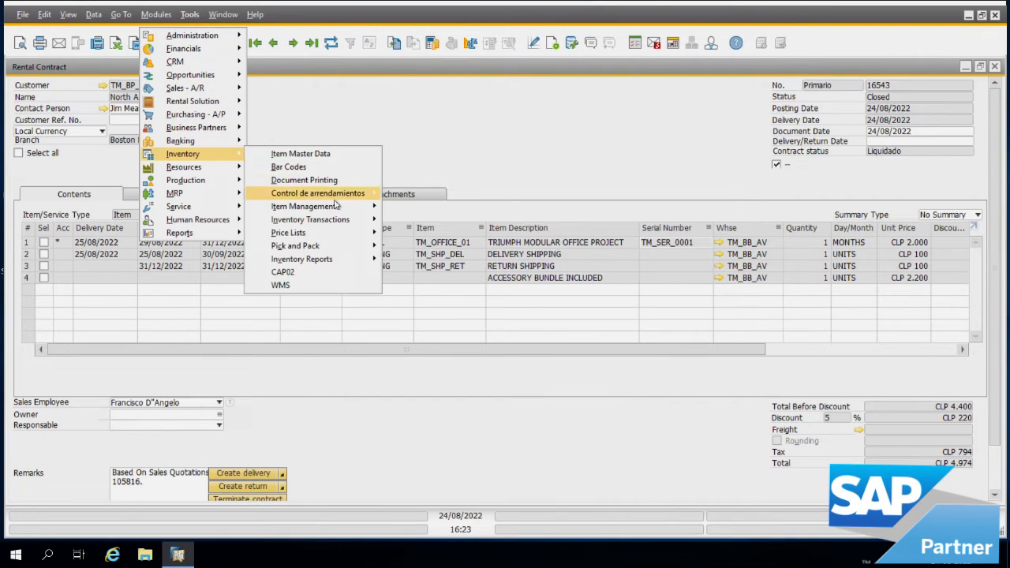
mouse_move(342, 208)
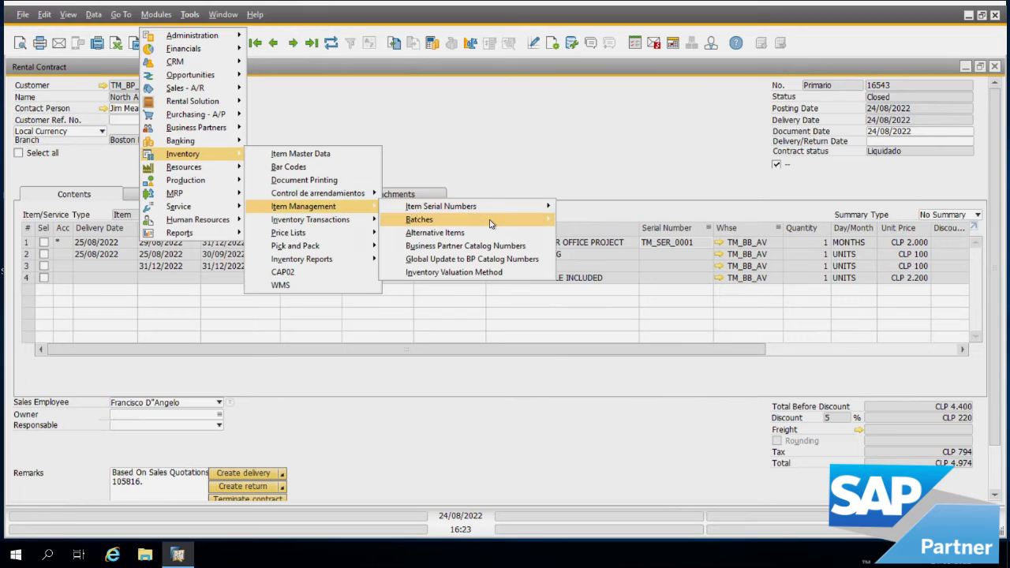
mouse_move(509, 210)
click(604, 221)
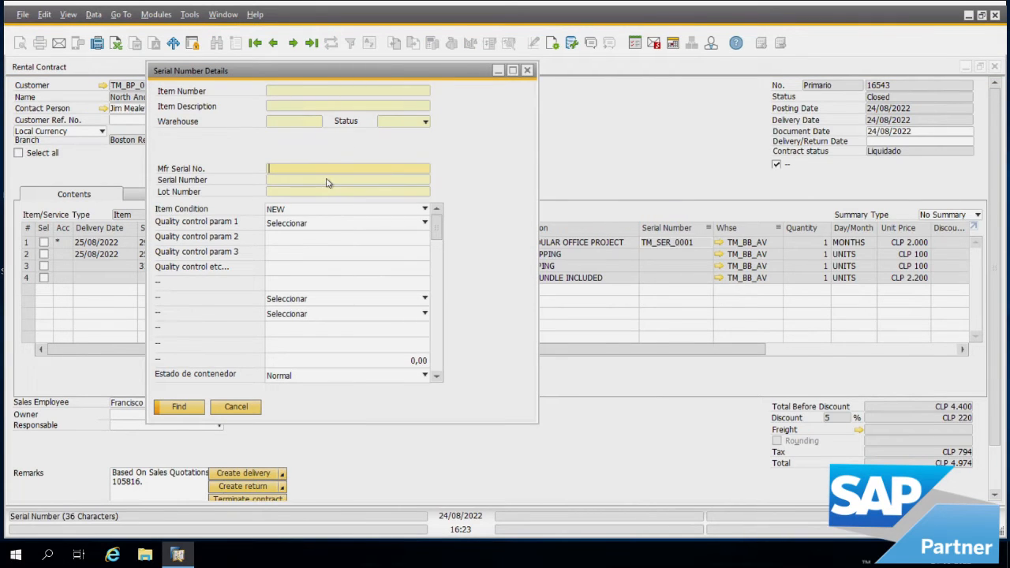
key(ctrl+v)
key(Return)
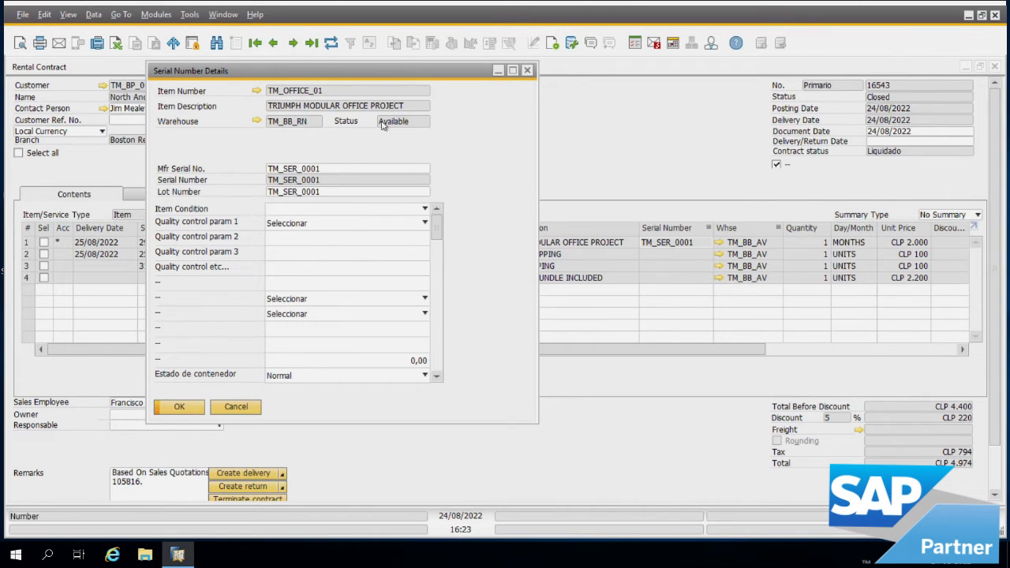
Step: Open the setup of the warehouse holding the returned office, check its name and type, and close it
click(263, 127)
drag(389, 71, 457, 139)
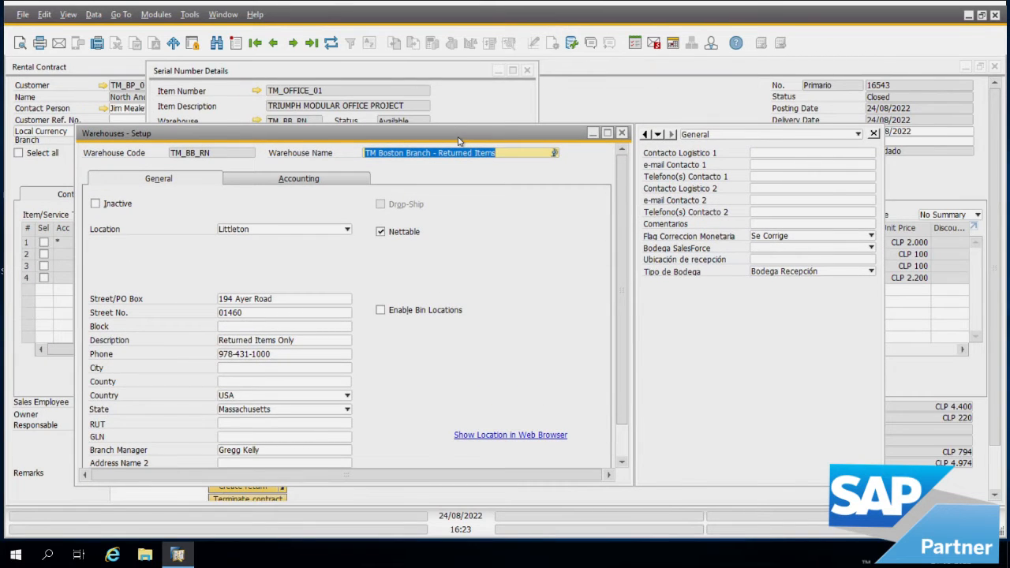
click(622, 133)
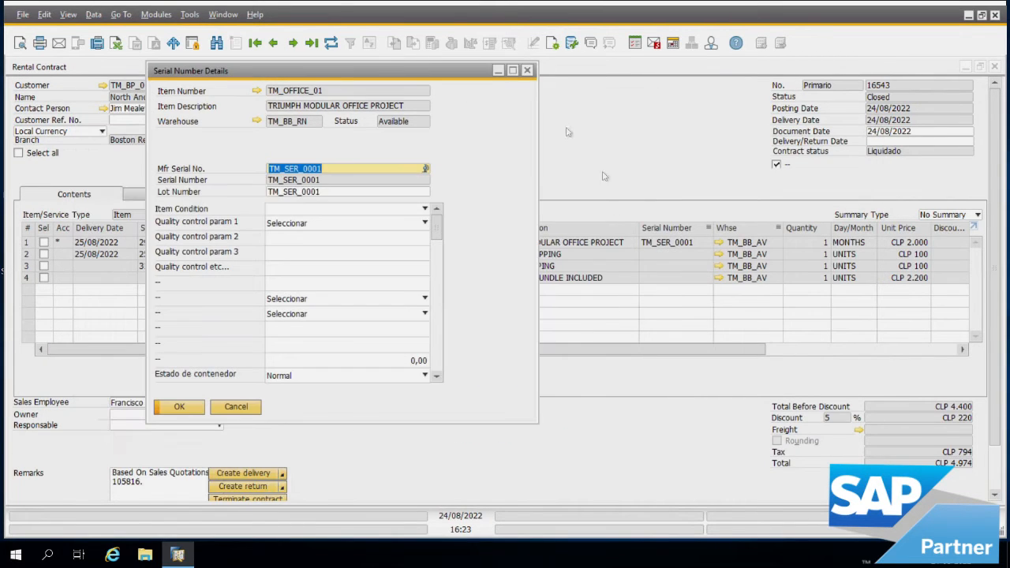
Step: Set the item condition of serial number TM_SER_0001 to GOOD CONDITION, update the record and close it
click(424, 209)
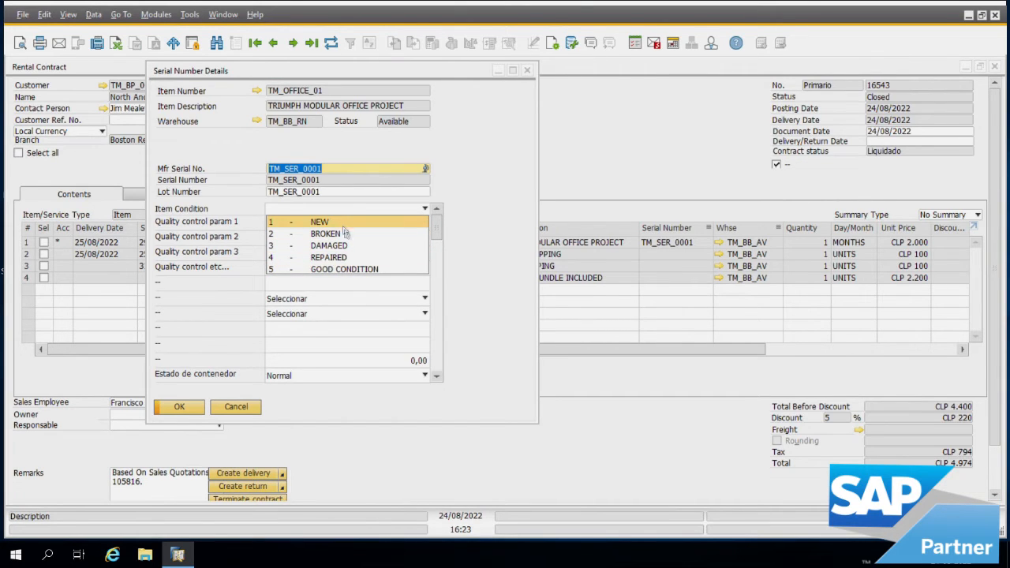
click(347, 269)
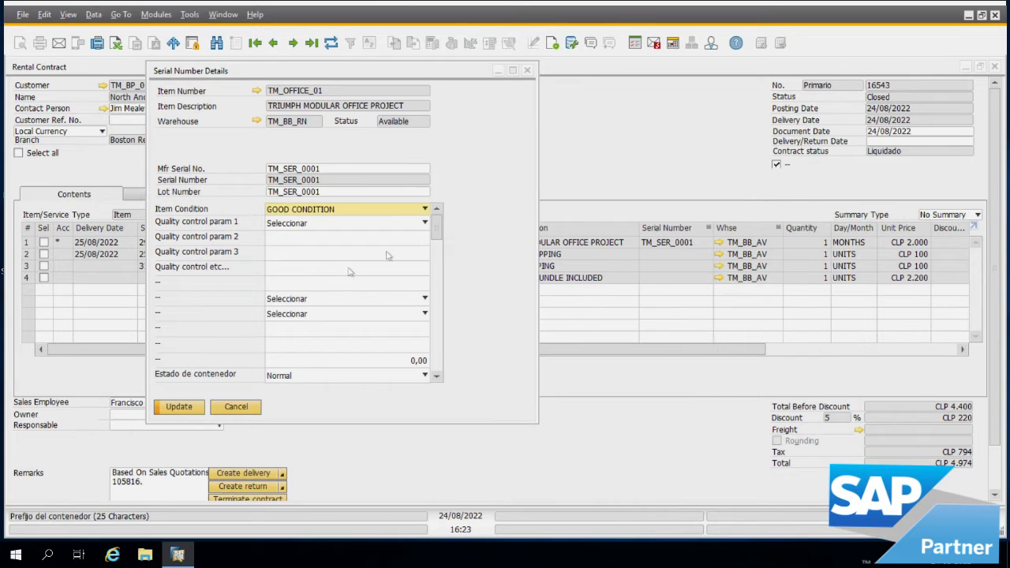
click(176, 408)
click(176, 409)
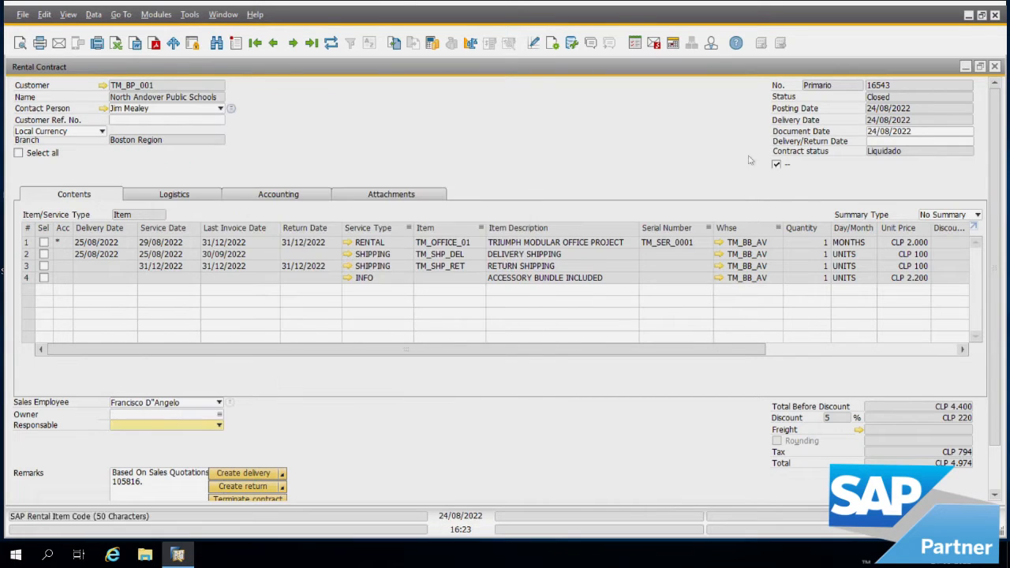
Step: Close the rental contract and open the Inventory Transfer form from the inventory transactions
click(995, 67)
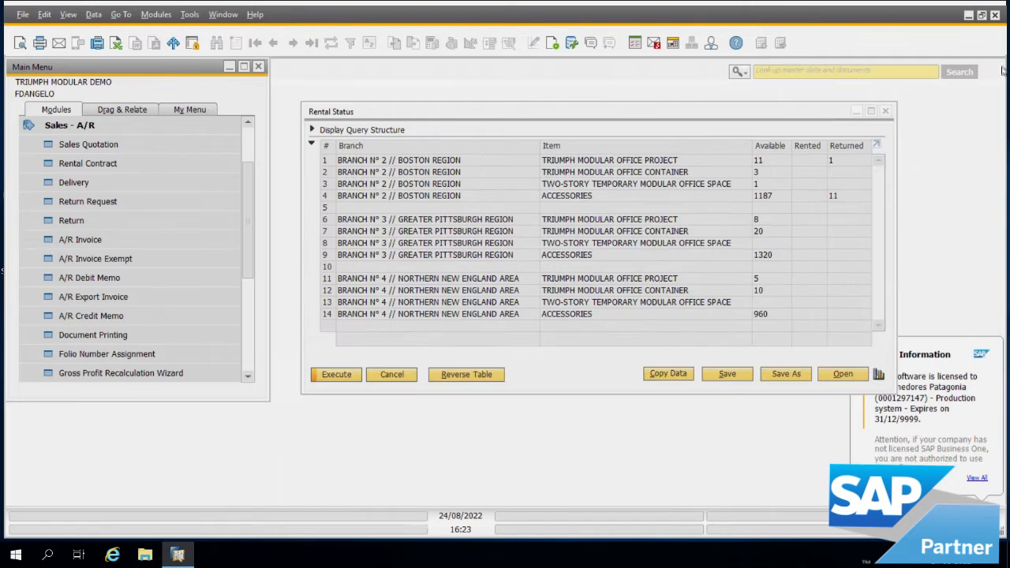
click(156, 14)
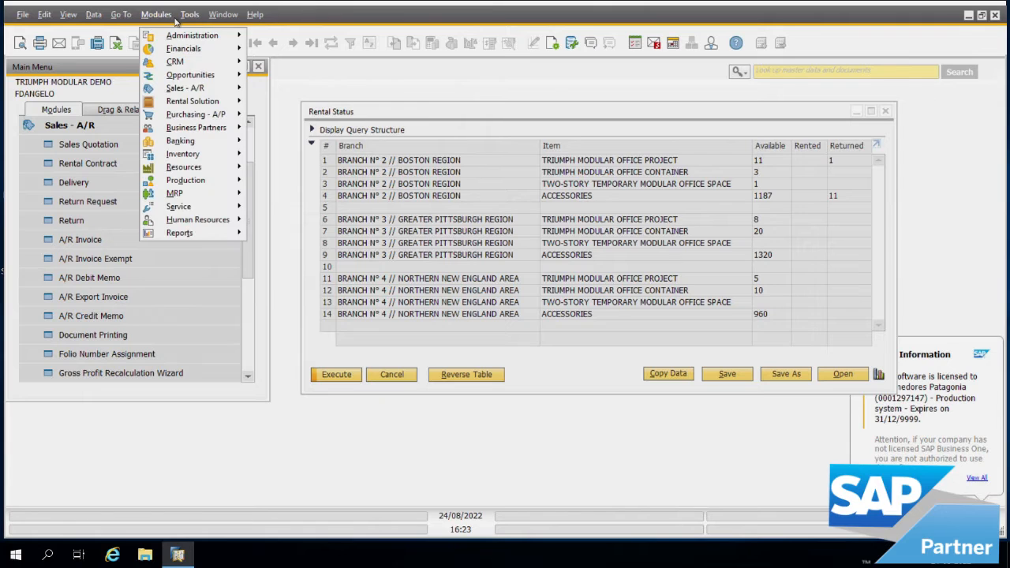
mouse_move(196, 168)
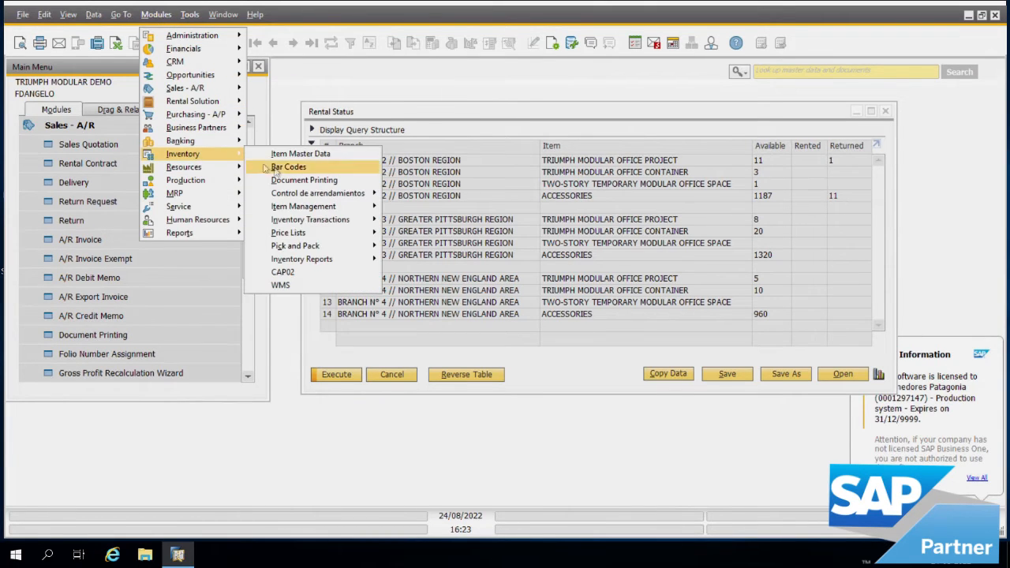
mouse_move(317, 227)
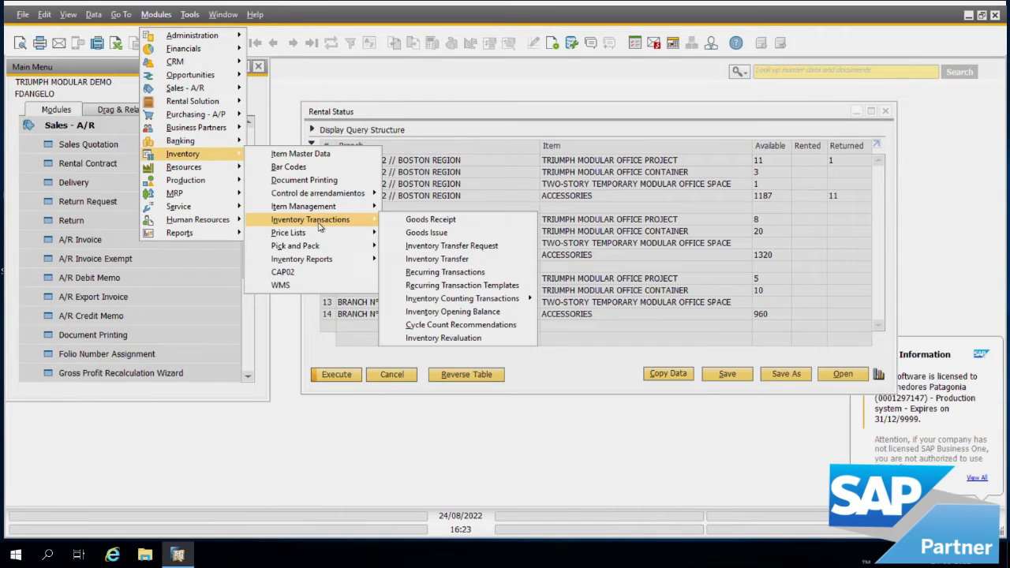
click(440, 259)
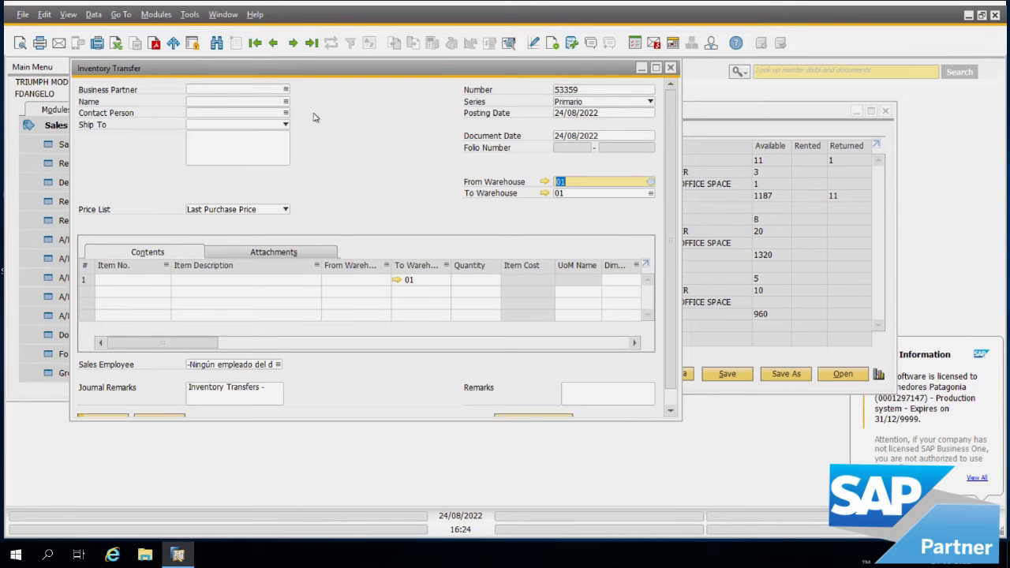
Step: Open the previous inventory transfer with the modular office and its accessories, and duplicate it as a new transfer
click(275, 46)
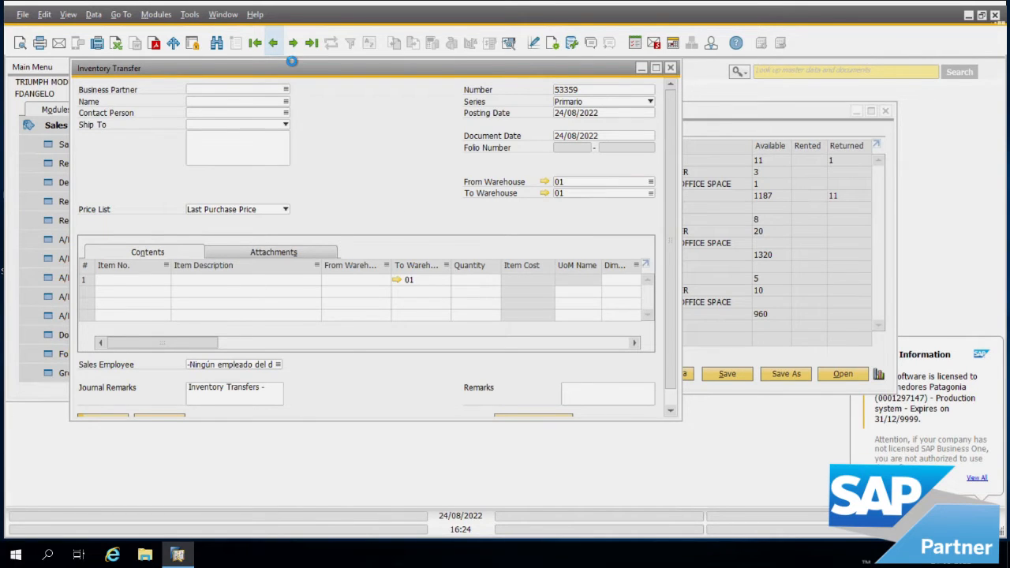
double_click(290, 67)
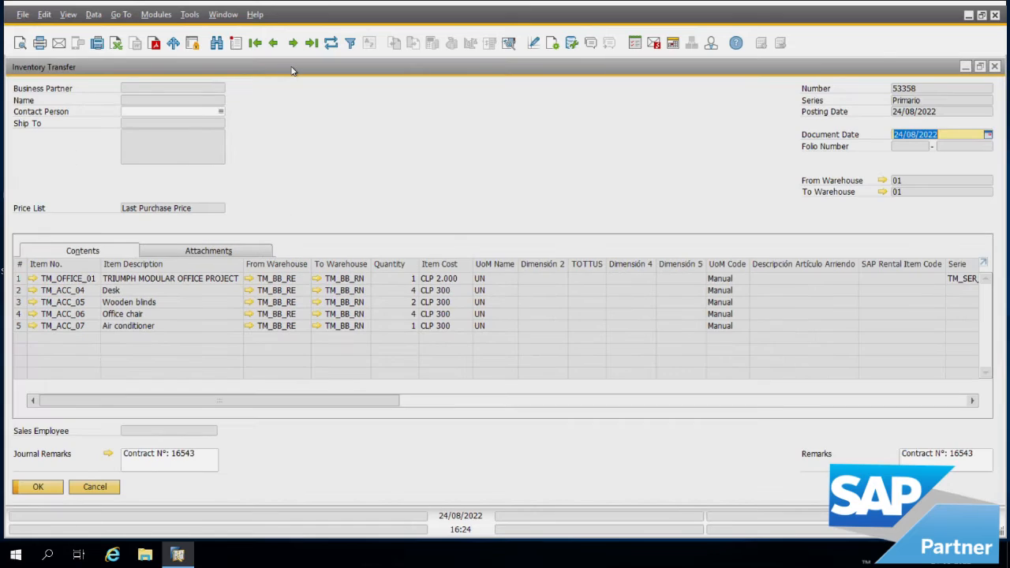
drag(378, 409, 231, 404)
right_click(385, 157)
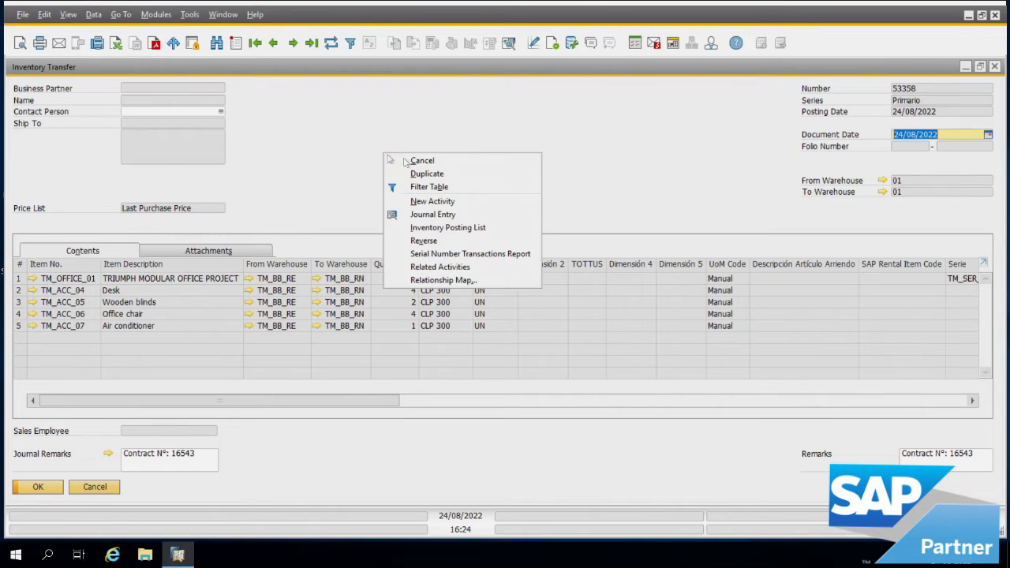
click(440, 175)
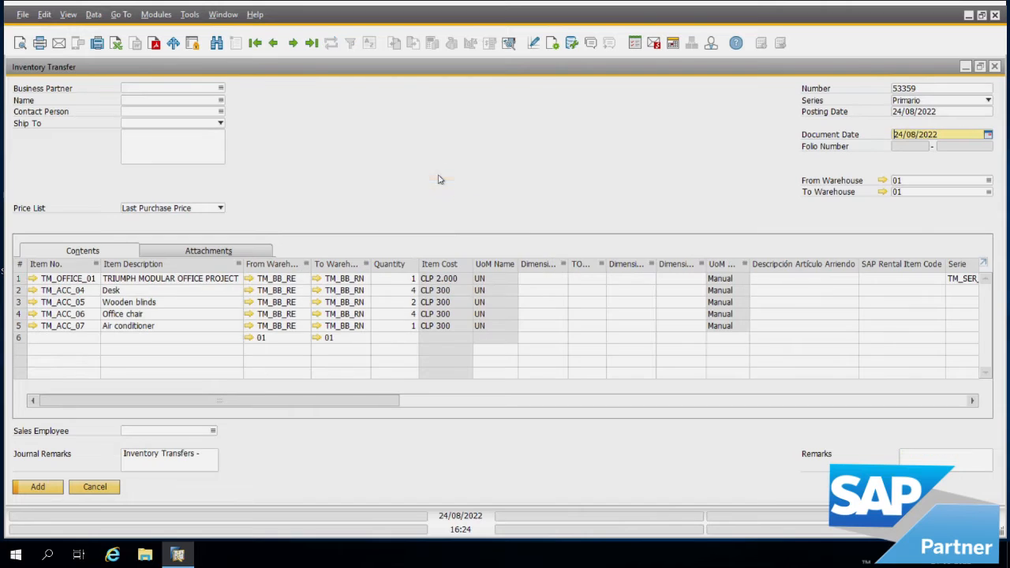
Step: Copy the warehouse code TM_BB_RN from the first row's destination into the source warehouse of all five item rows
click(345, 283)
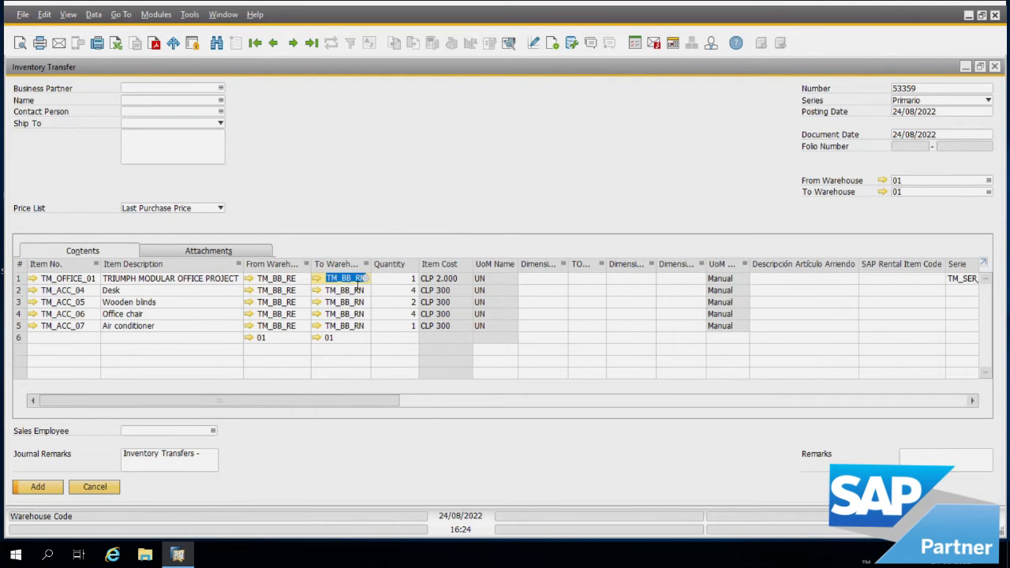
right_click(357, 289)
click(388, 307)
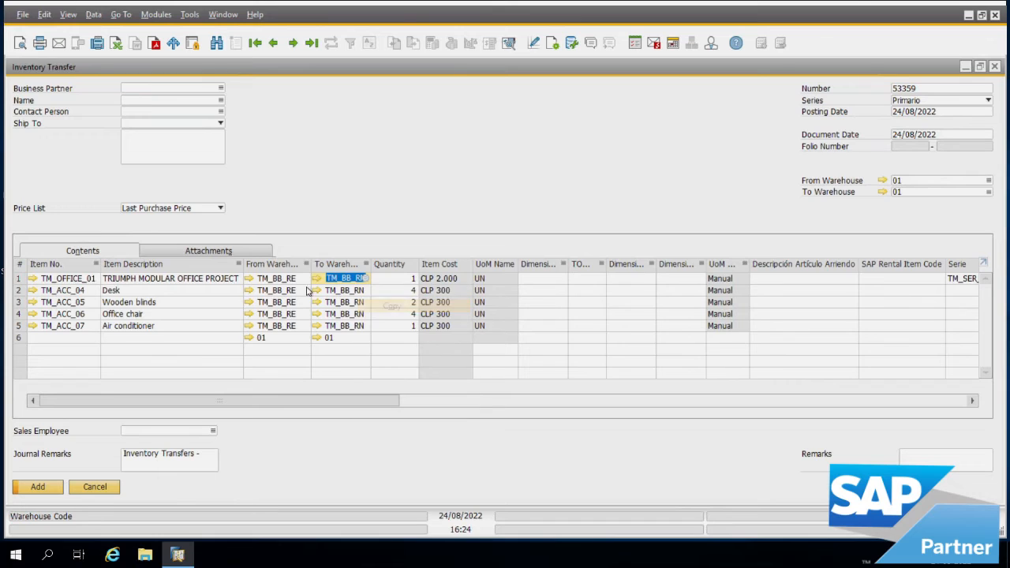
click(294, 280)
key(ctrl+v)
click(290, 291)
key(ctrl+v)
click(289, 303)
key(ctrl+v)
click(288, 314)
key(ctrl+v)
click(289, 326)
key(ctrl+v)
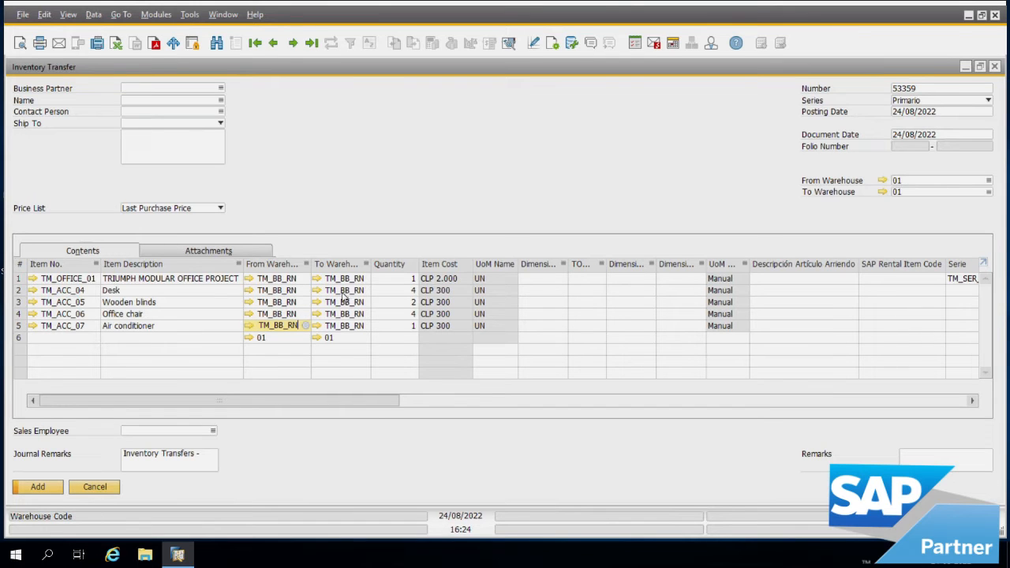
Step: Replace the destination warehouse of the TM_OFFICE_01 row with TM_BB_AV, the Boston Branch - Available Items warehouse
click(355, 282)
key(Delete)
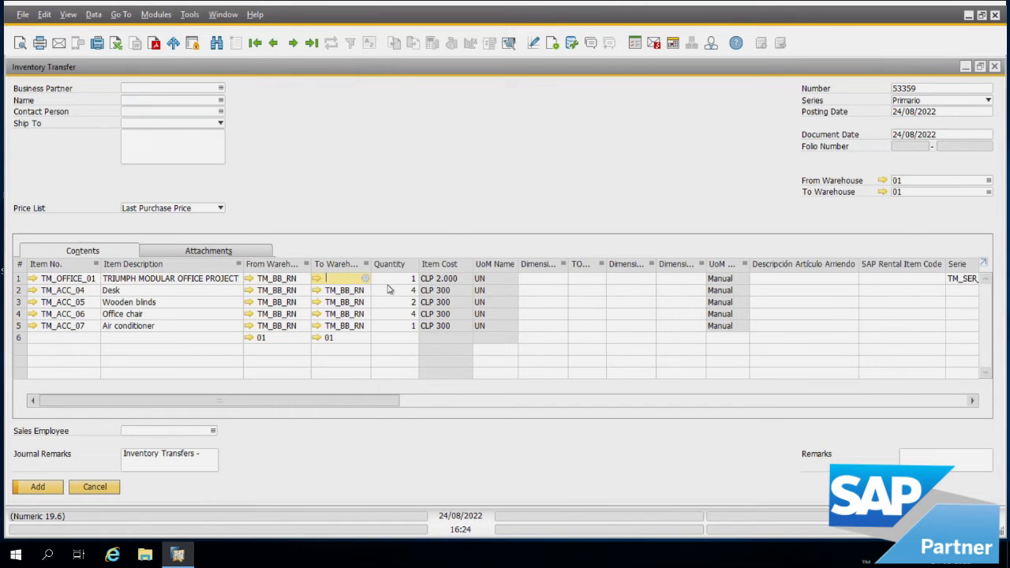
key(Tab)
drag(886, 189, 886, 347)
click(695, 240)
click(641, 255)
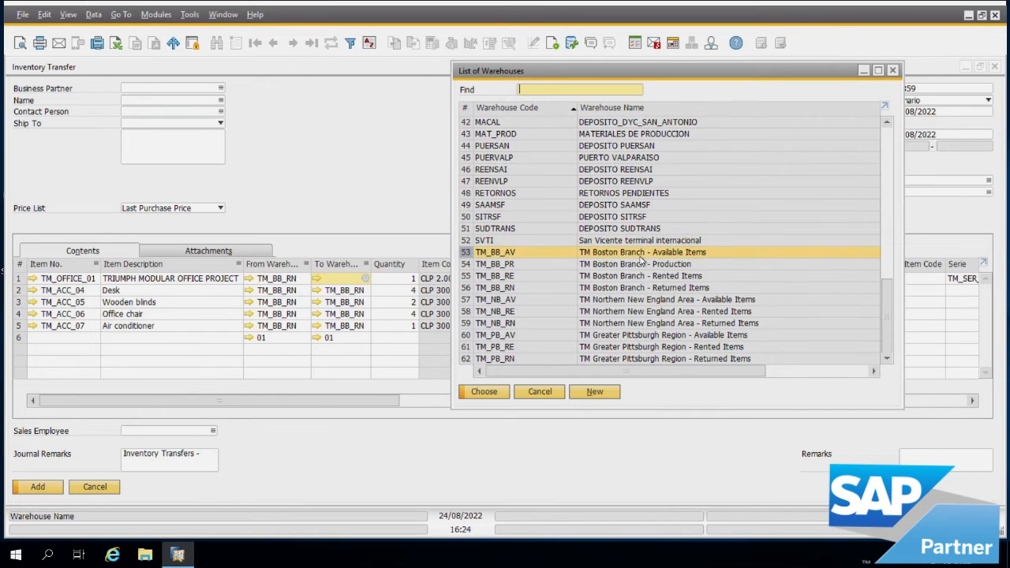
click(484, 392)
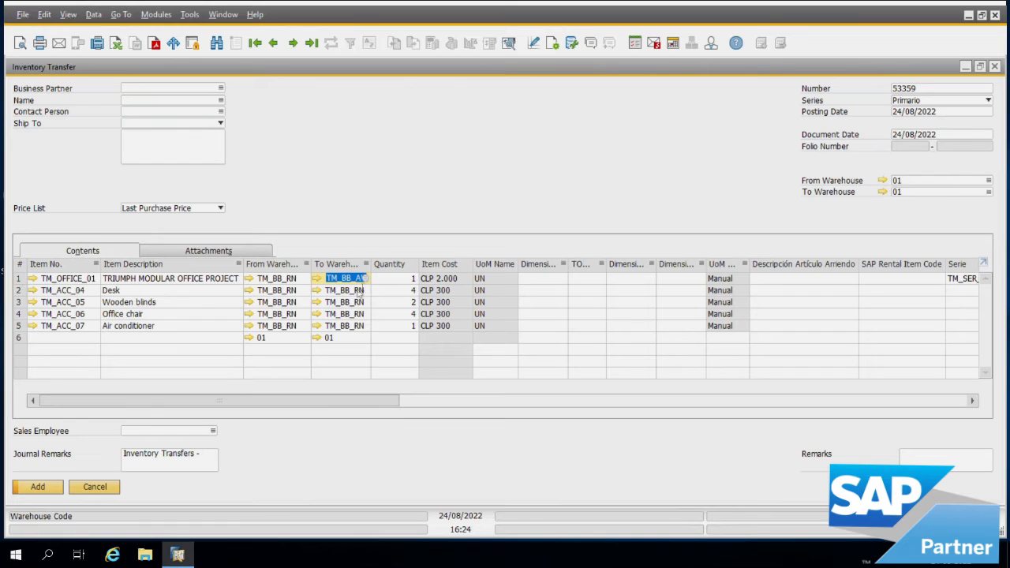
Step: Set the destination warehouse of the desk, wooden blinds, office chair and air conditioner rows to TM_BB_AV
click(357, 292)
key(ctrl+v)
click(350, 303)
key(ctrl+v)
click(350, 316)
key(ctrl+v)
click(350, 325)
key(ctrl+v)
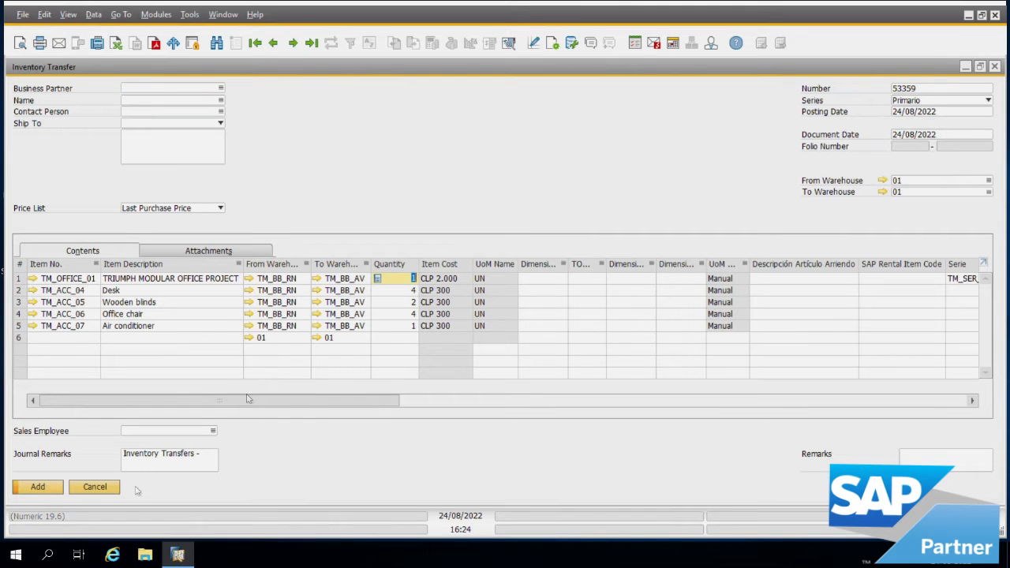
Step: Start adding the transfer and assign serial number TM_SER_0001 to TM_OFFICE_01 with automatic selection
click(37, 487)
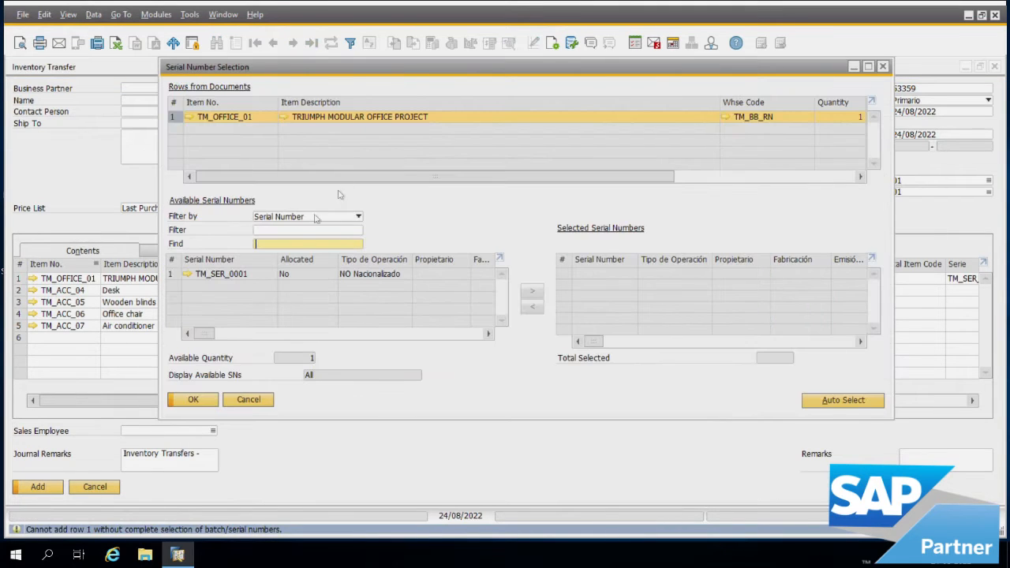
click(842, 408)
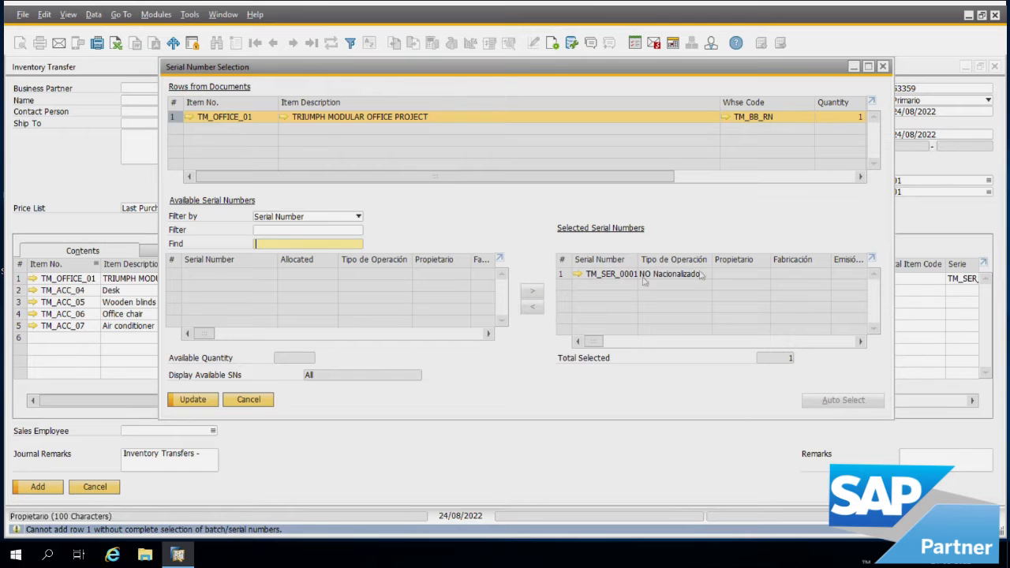
click(631, 277)
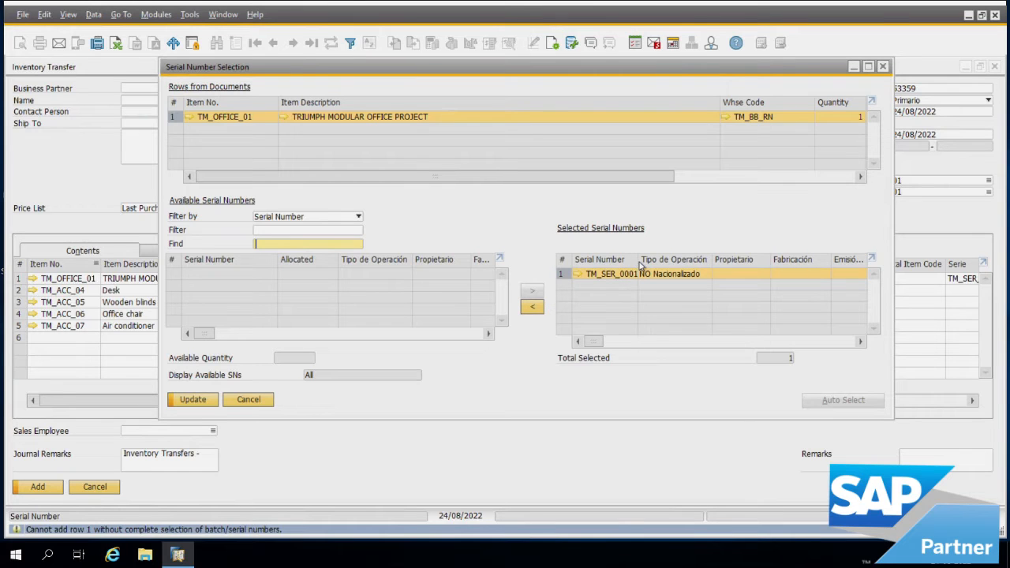
click(192, 399)
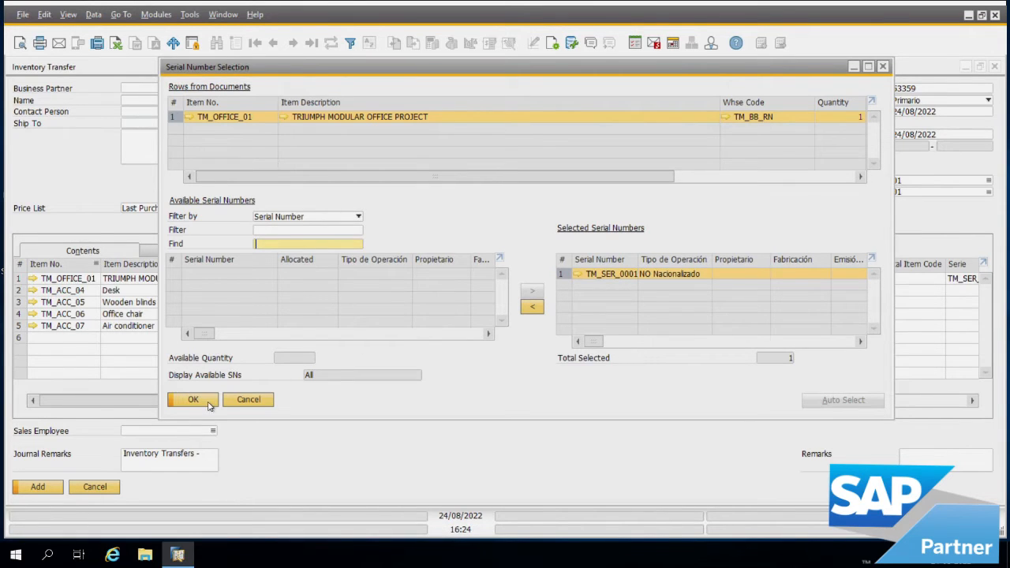
click(192, 399)
Step: Add the inventory transfer, accept that it cannot be changed, and close the form
click(38, 487)
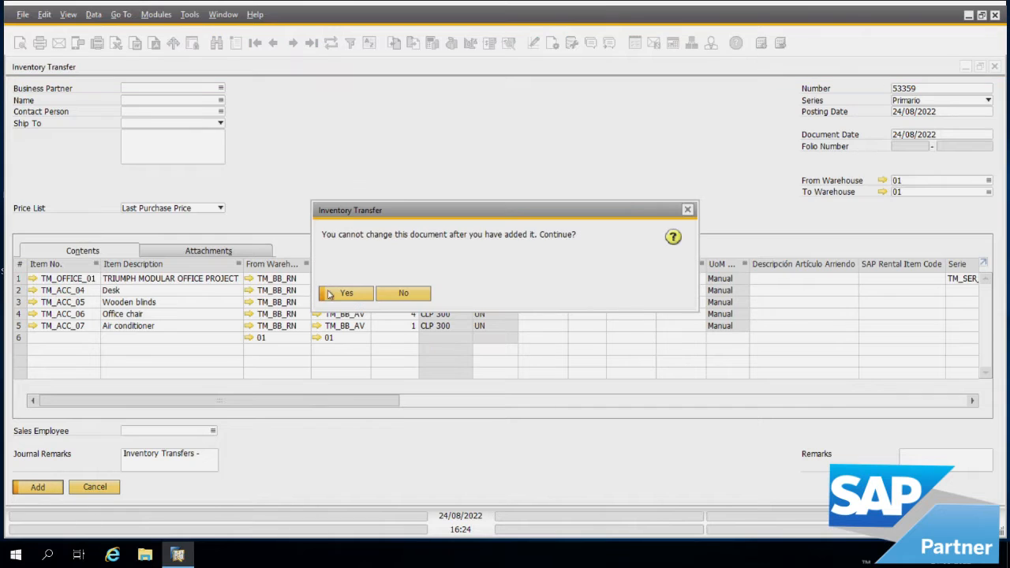
click(339, 294)
click(995, 67)
Step: Rerun the Rental Status query and check the available, rented and returned quantities for the Boston region
drag(767, 119, 806, 131)
click(382, 387)
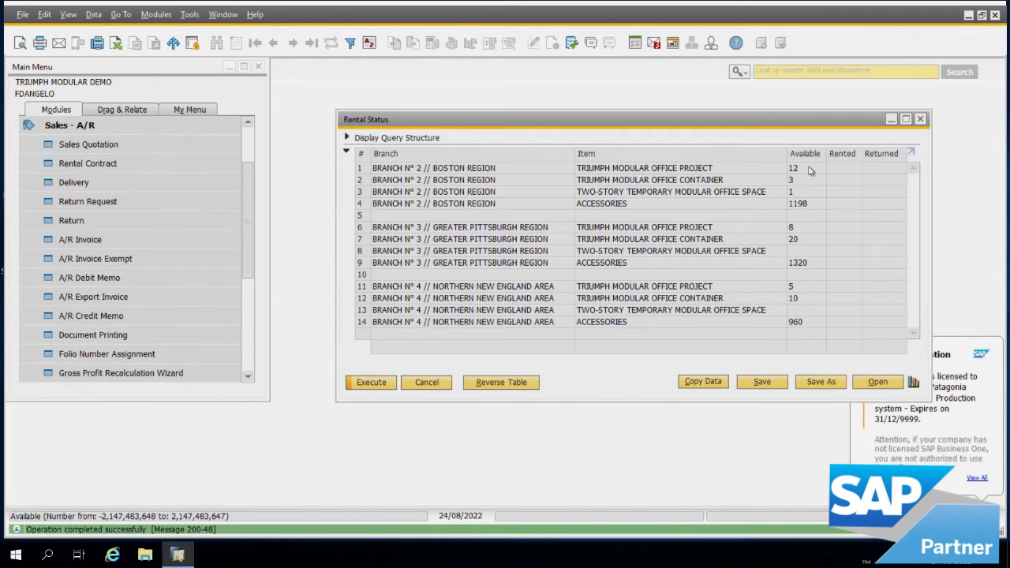
click(582, 102)
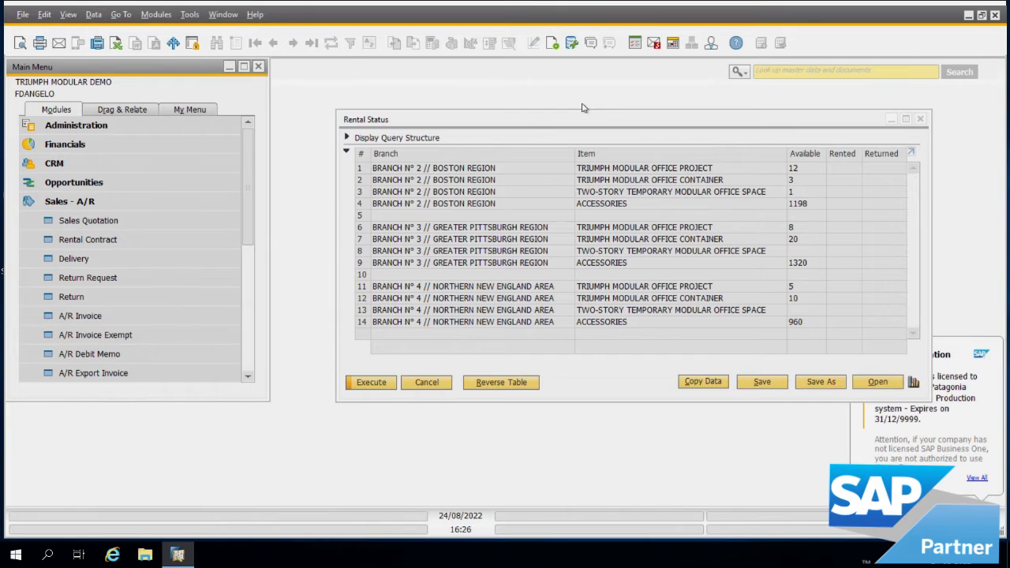
Step: Create a new rental contract for North Andover Public Schools with the branch Northern New England Area
click(87, 240)
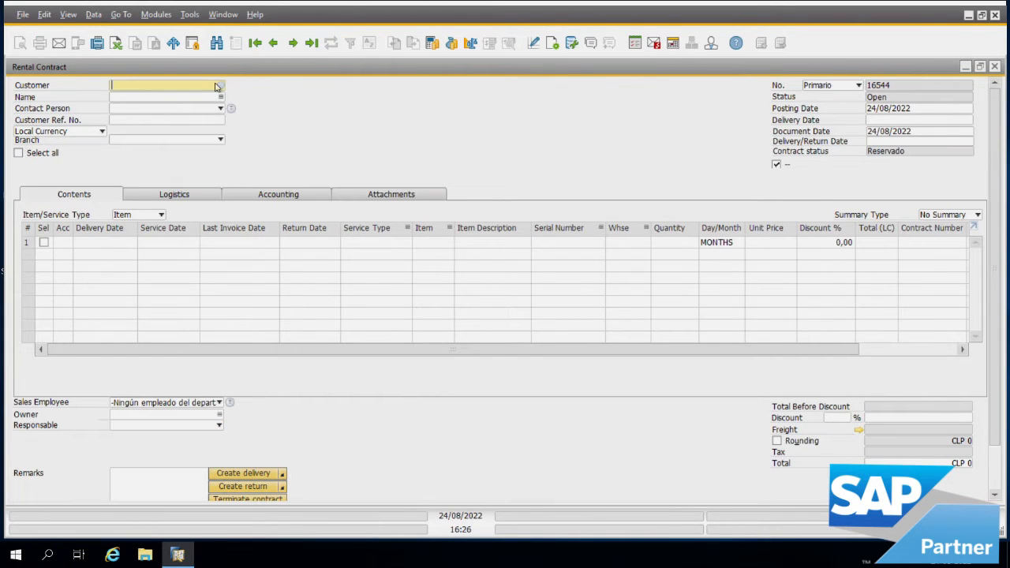
click(221, 87)
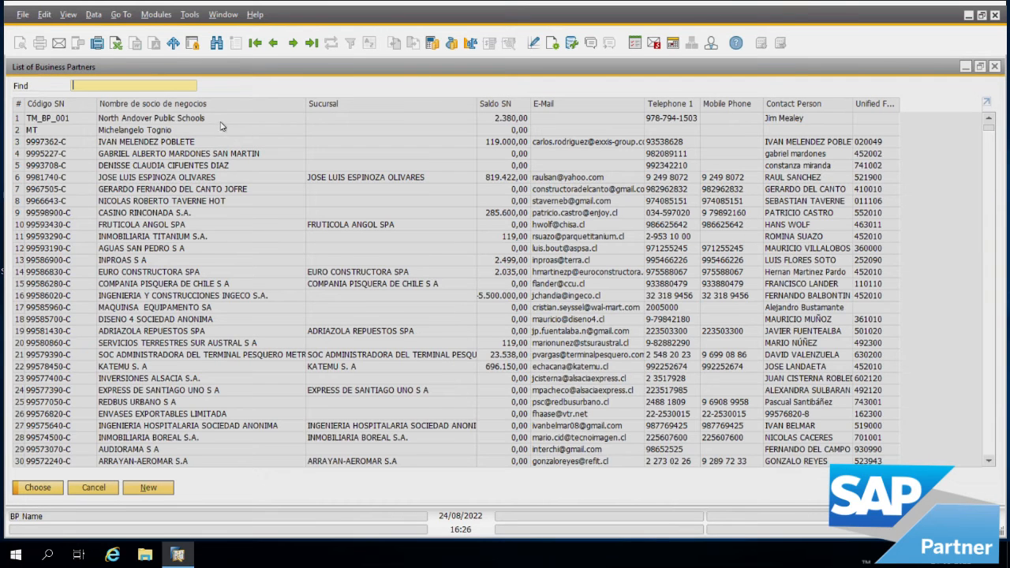
click(40, 488)
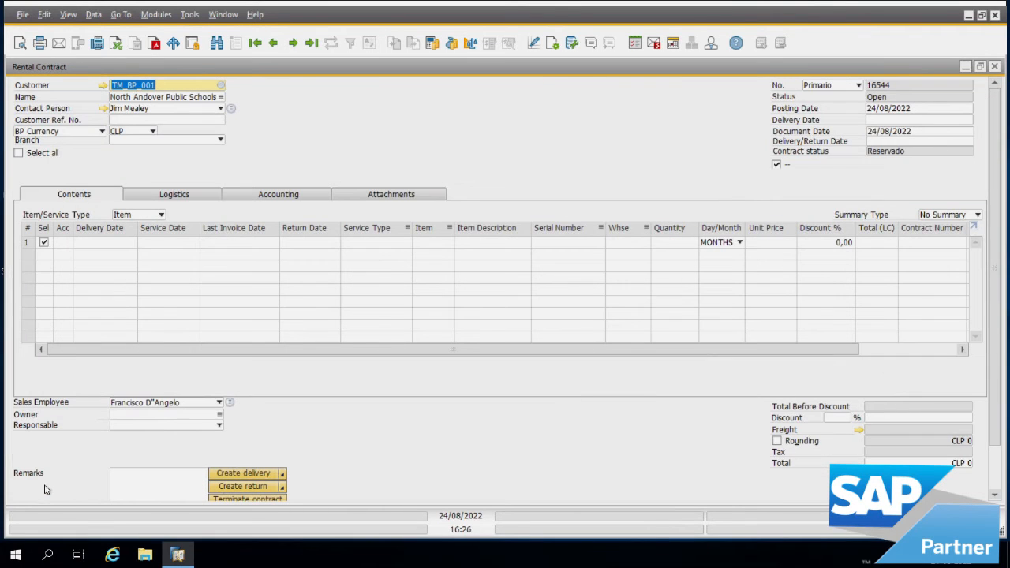
click(221, 140)
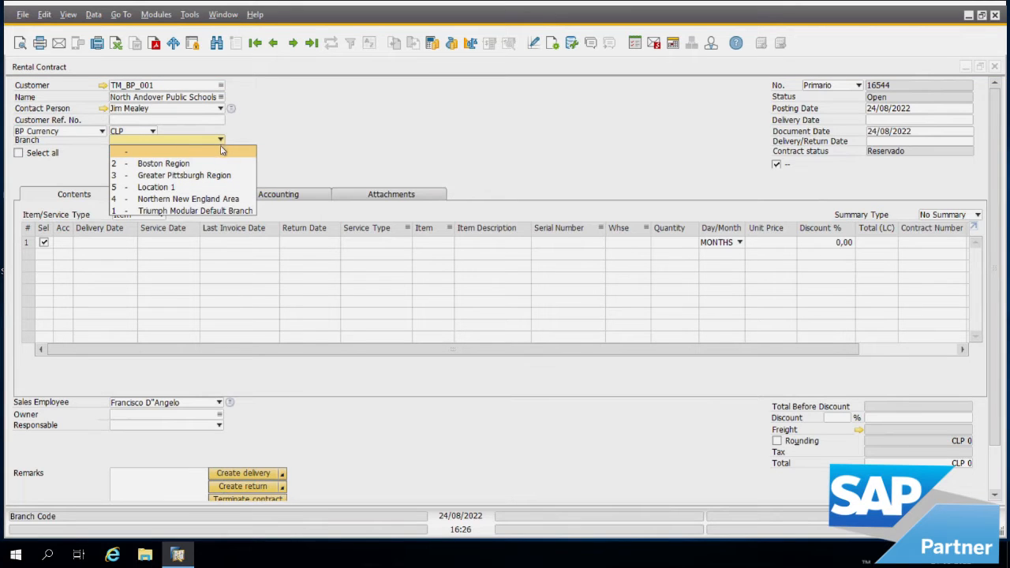
click(144, 200)
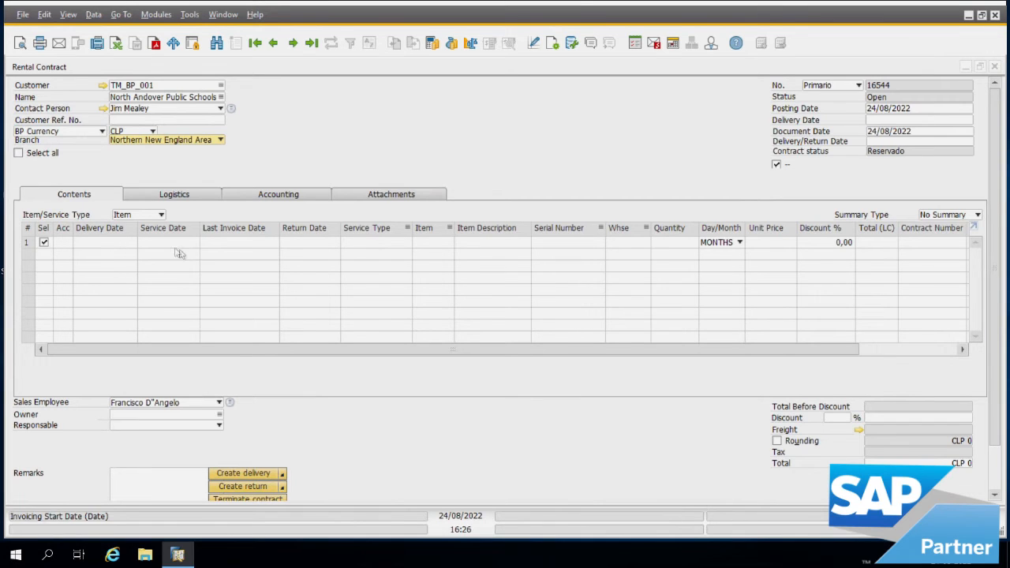
Step: Set the service type of contract rows 1 and 2 to RENTAL and of row 3 to SALE
click(366, 245)
click(410, 245)
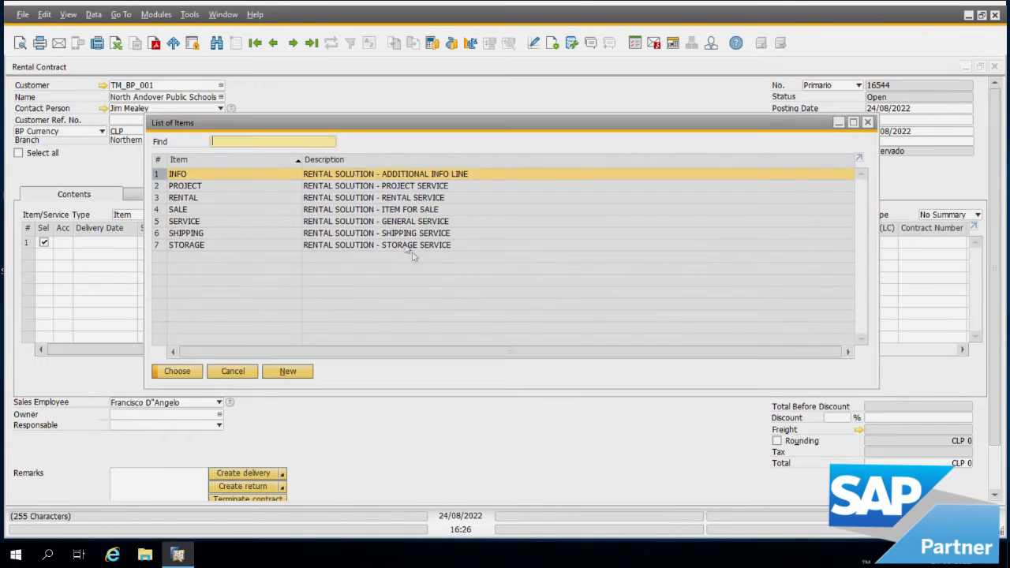
click(195, 199)
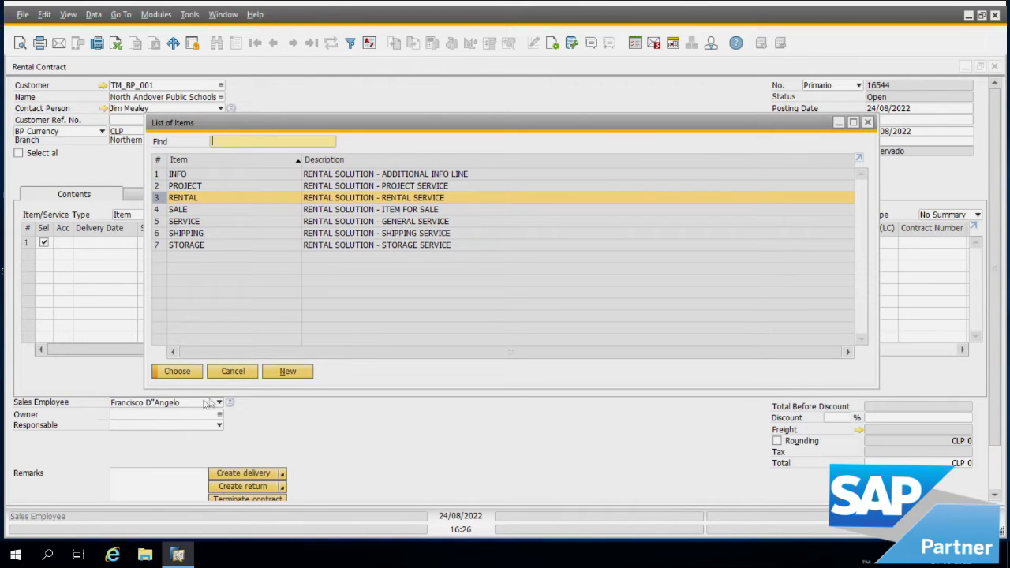
key(Return)
click(379, 254)
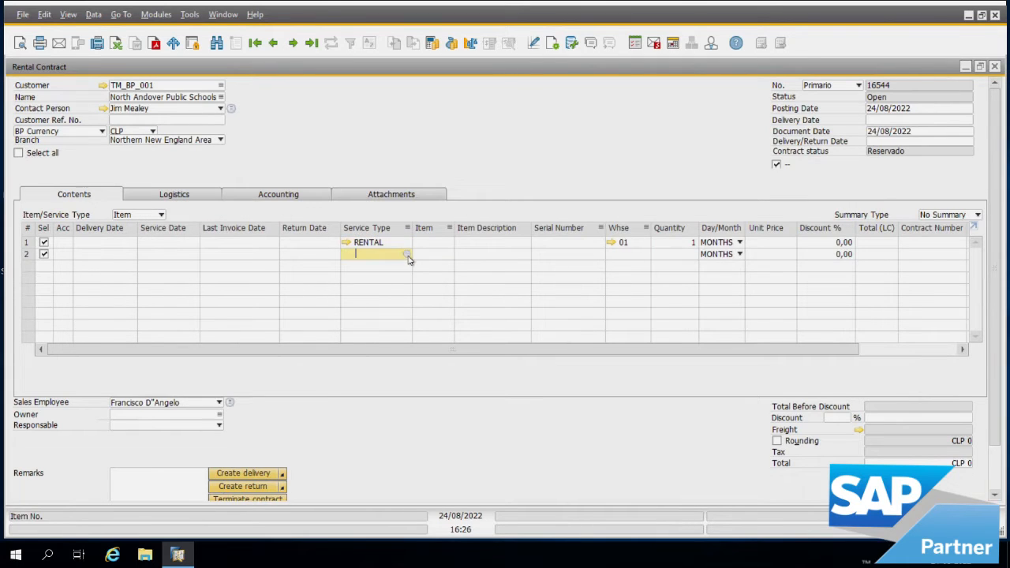
click(410, 254)
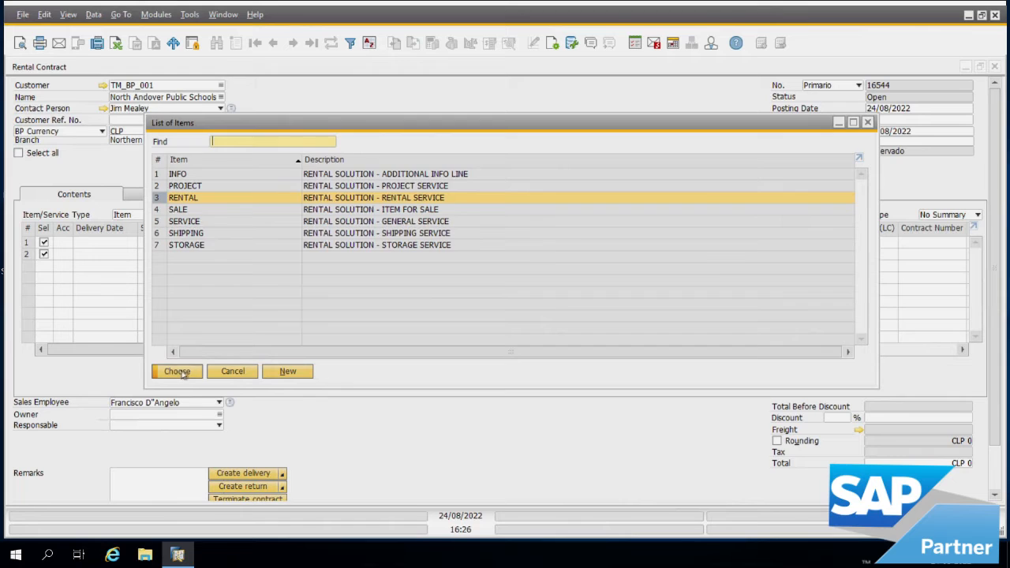
click(177, 371)
click(407, 267)
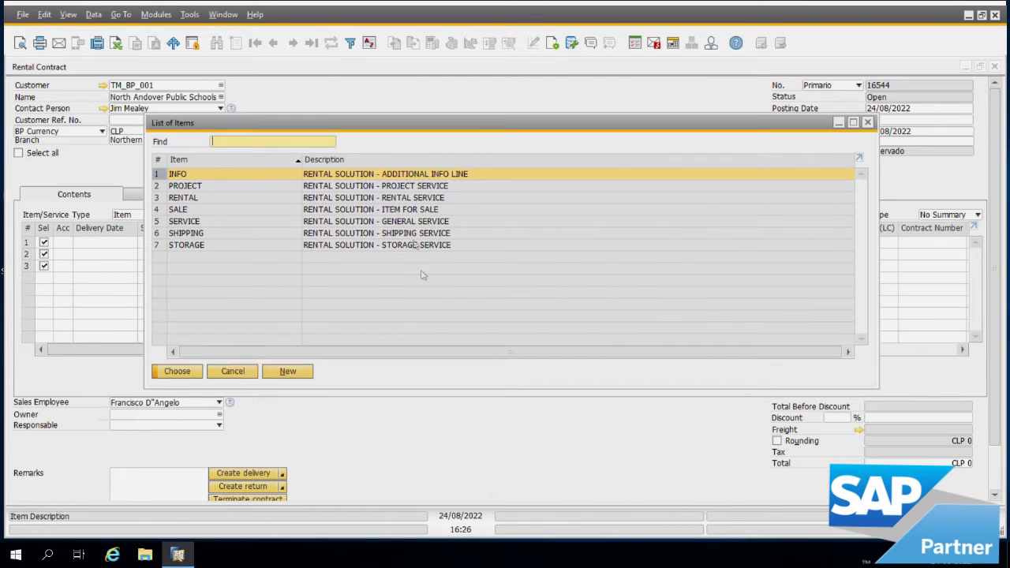
click(198, 211)
click(180, 374)
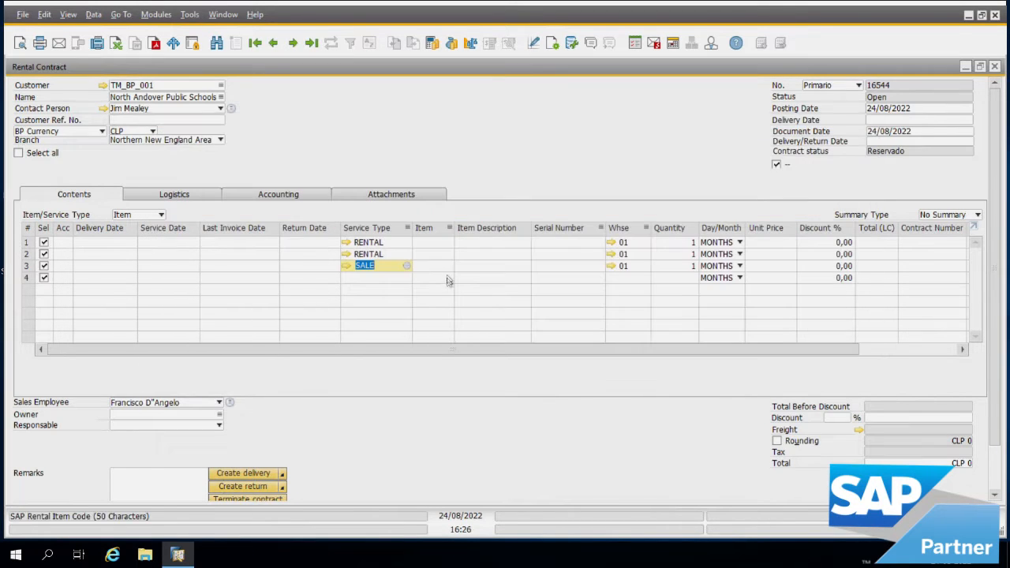
Step: Add two contract lines in rows 4 and 5 with the service type SHIPPING
click(402, 278)
click(408, 279)
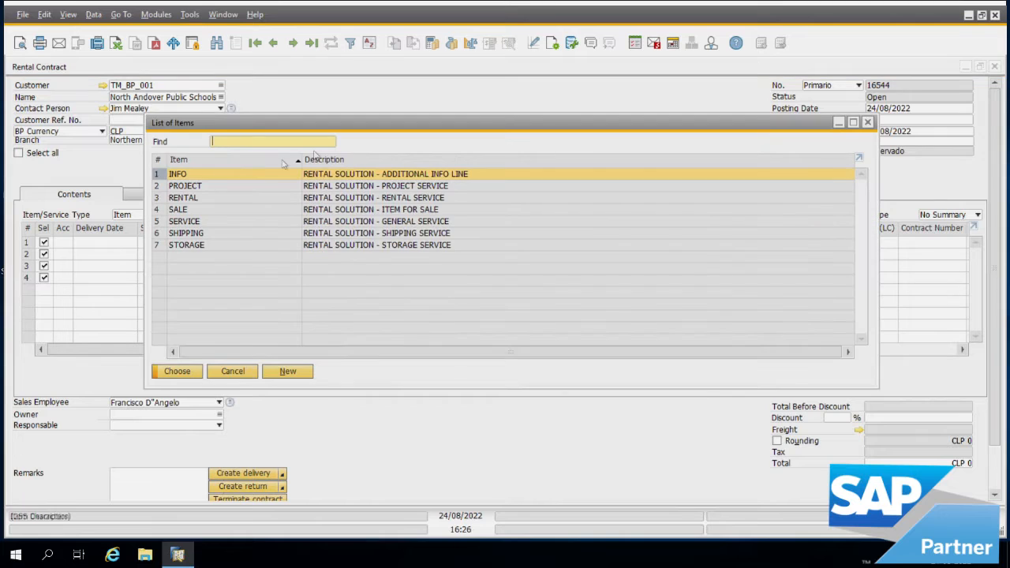
click(218, 235)
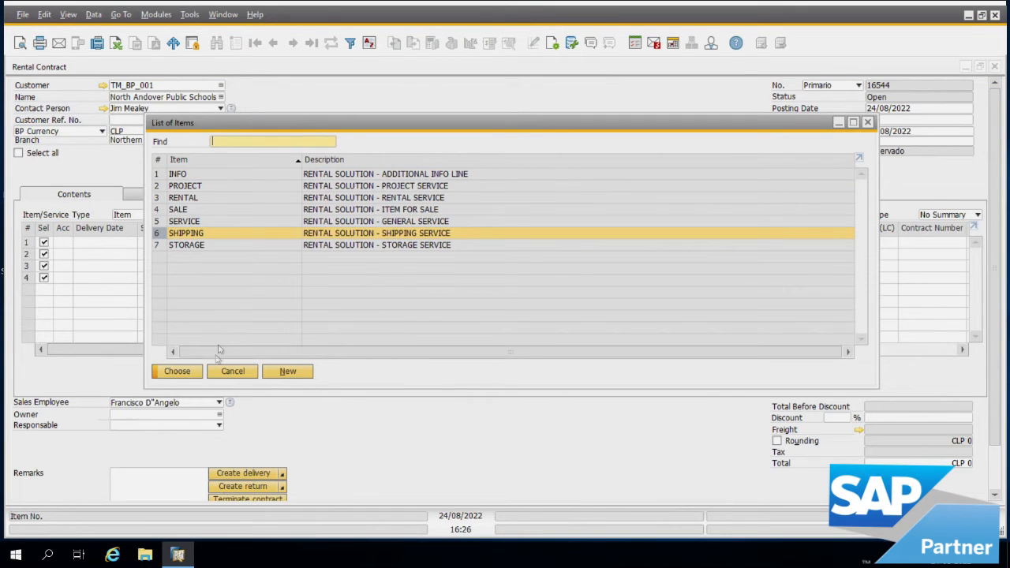
double_click(212, 237)
click(409, 292)
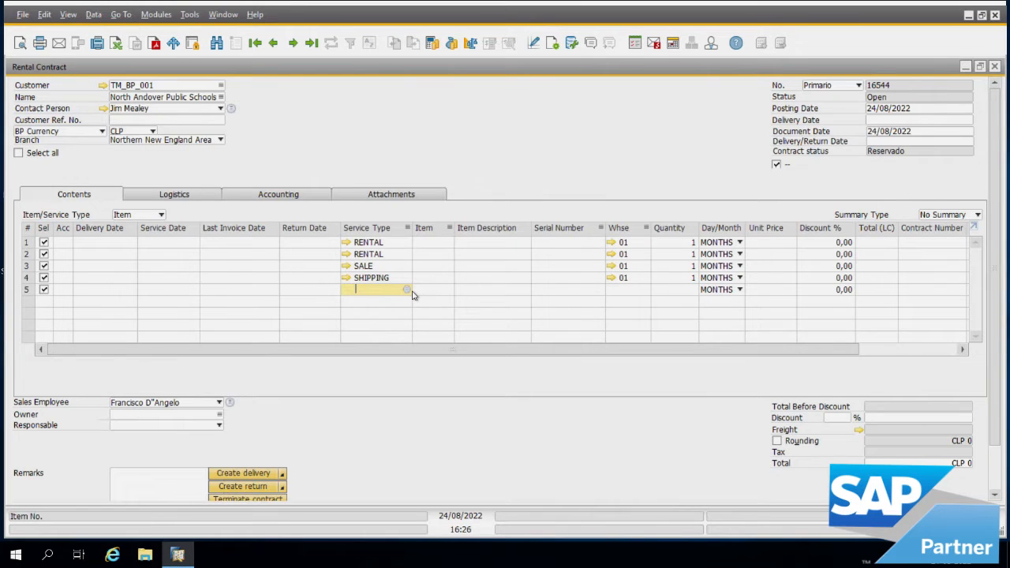
click(407, 290)
double_click(189, 234)
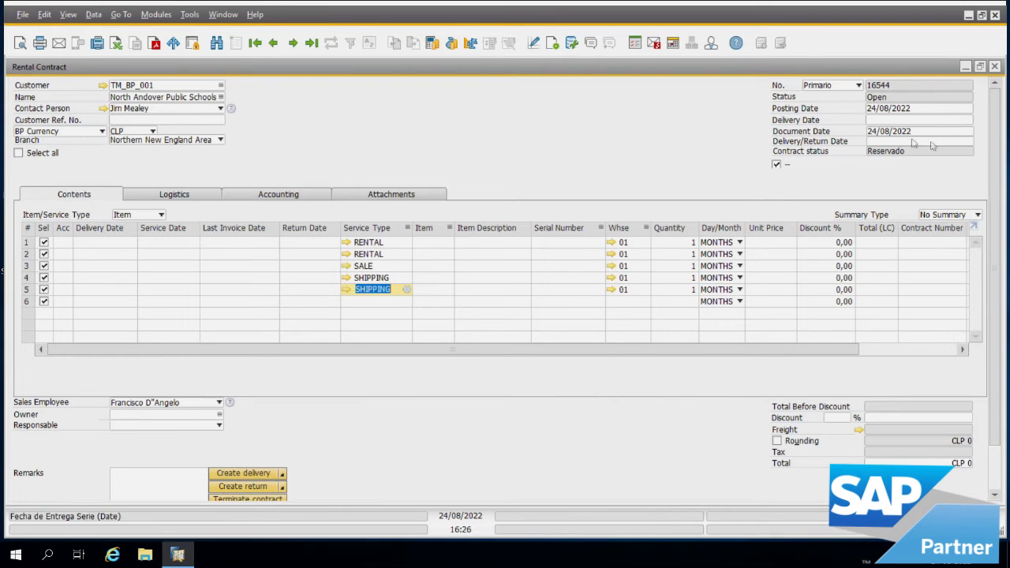
Step: Set the rental contract's delivery date to 24/08/2022 in the header
click(967, 121)
click(970, 122)
click(969, 123)
click(969, 123)
click(970, 124)
click(970, 123)
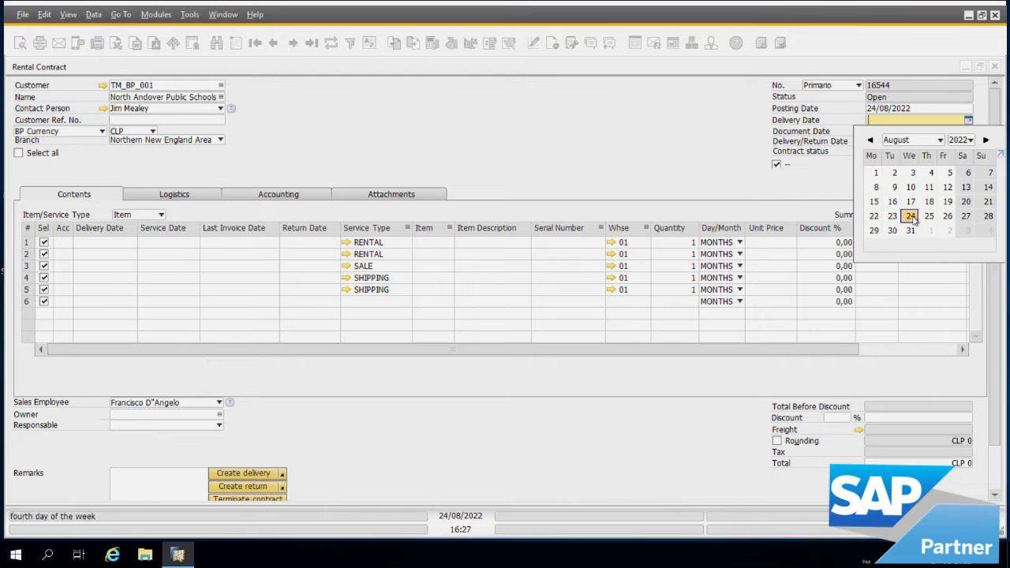
click(914, 220)
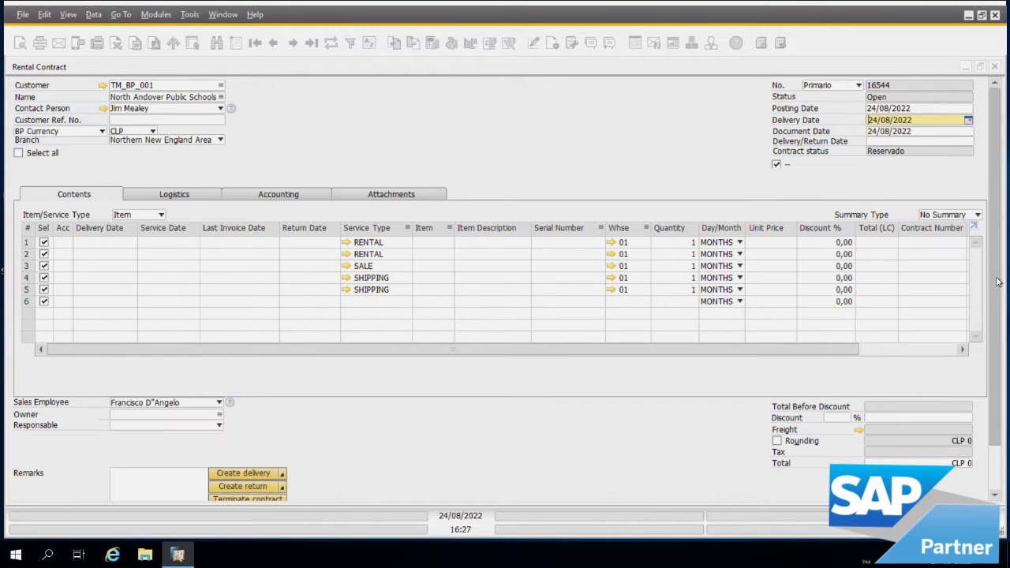
Step: Apply the new delivery date to the existing rows of the rental contract
scroll(821, 316, down, 1)
drag(760, 326, 867, 324)
click(283, 228)
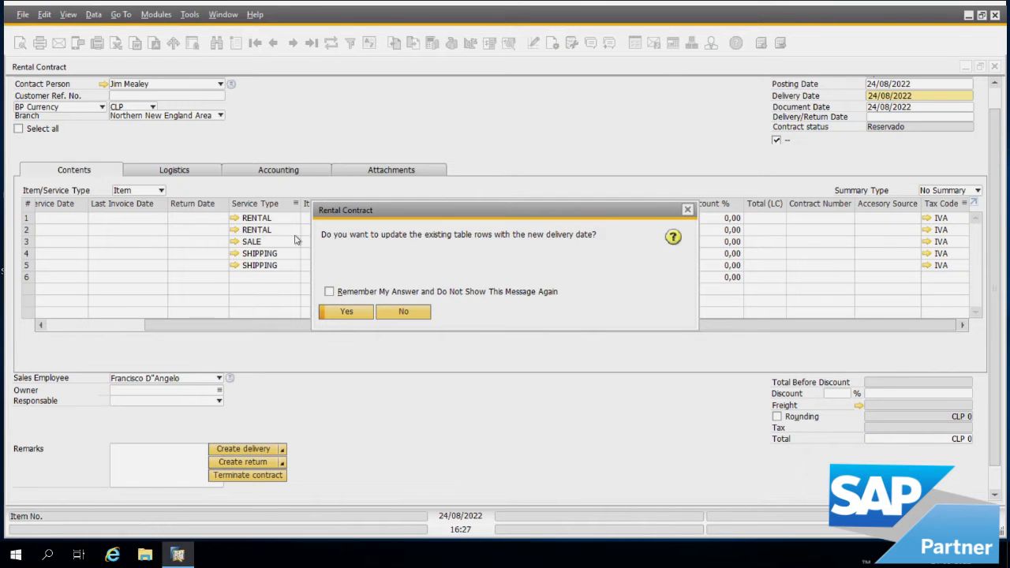
click(367, 312)
Step: Set the Day/Month unit of the sale row and both shipping rows to UNITS
click(612, 220)
click(624, 241)
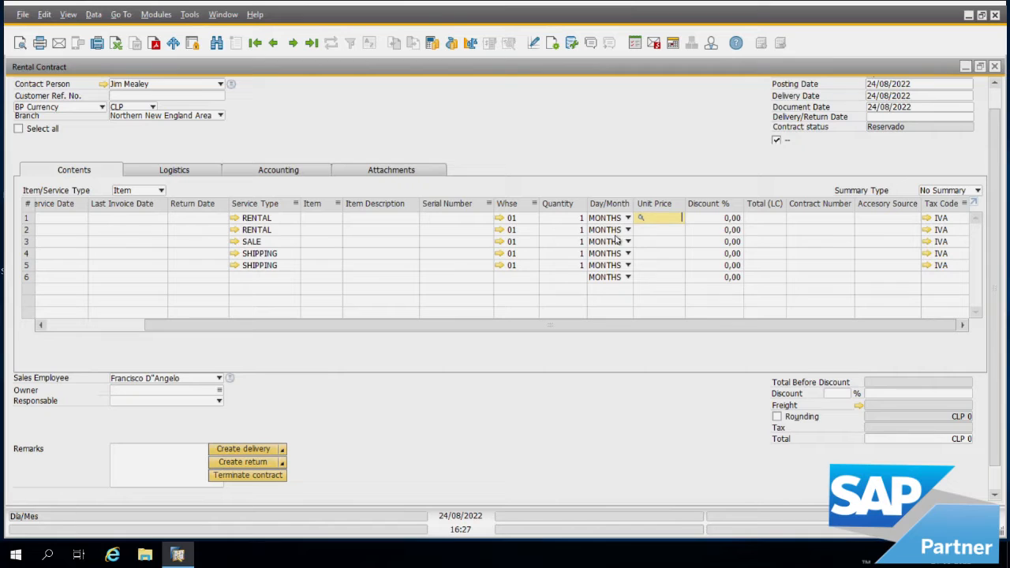
click(618, 234)
click(663, 239)
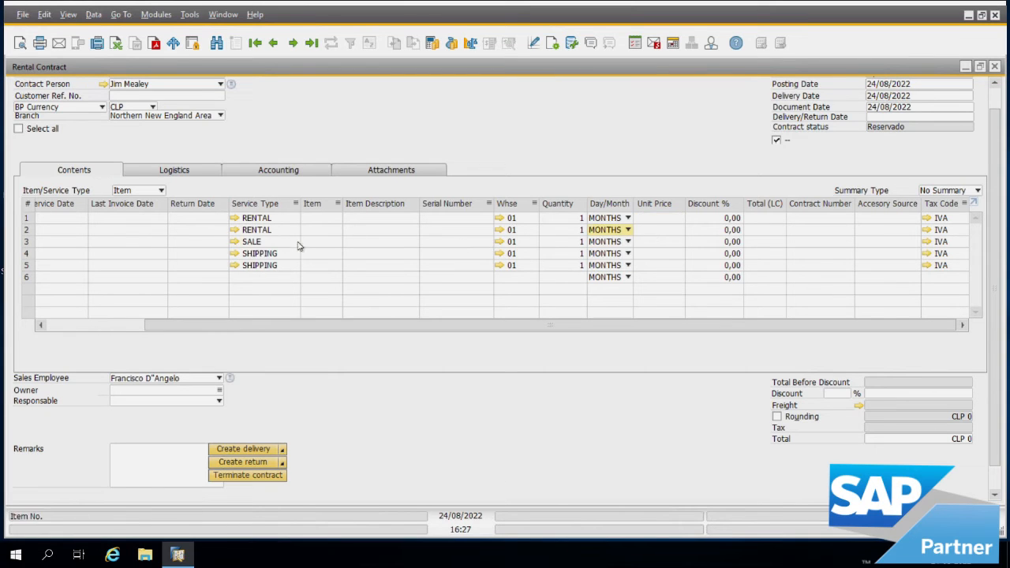
click(298, 244)
click(628, 243)
click(629, 278)
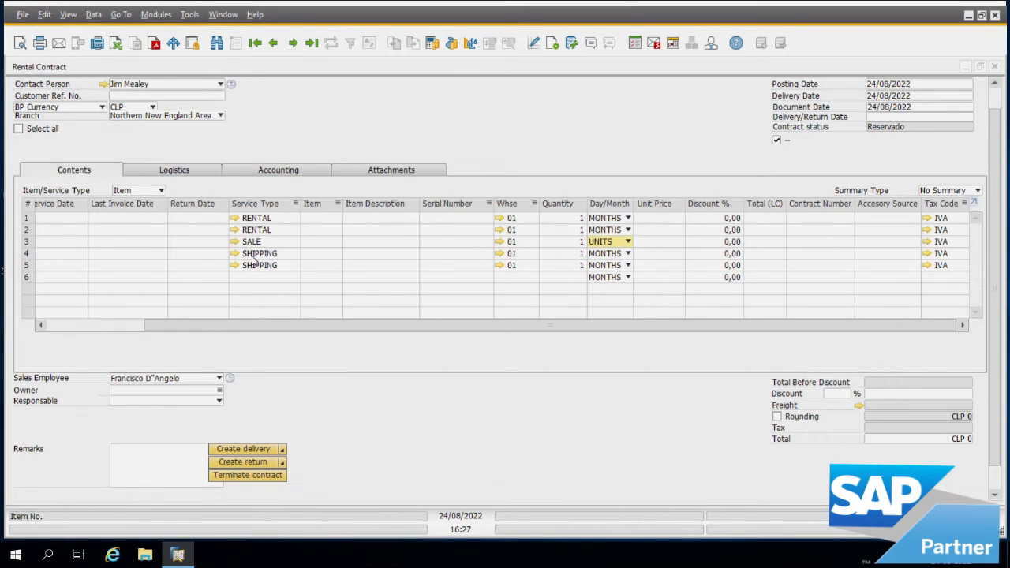
click(627, 254)
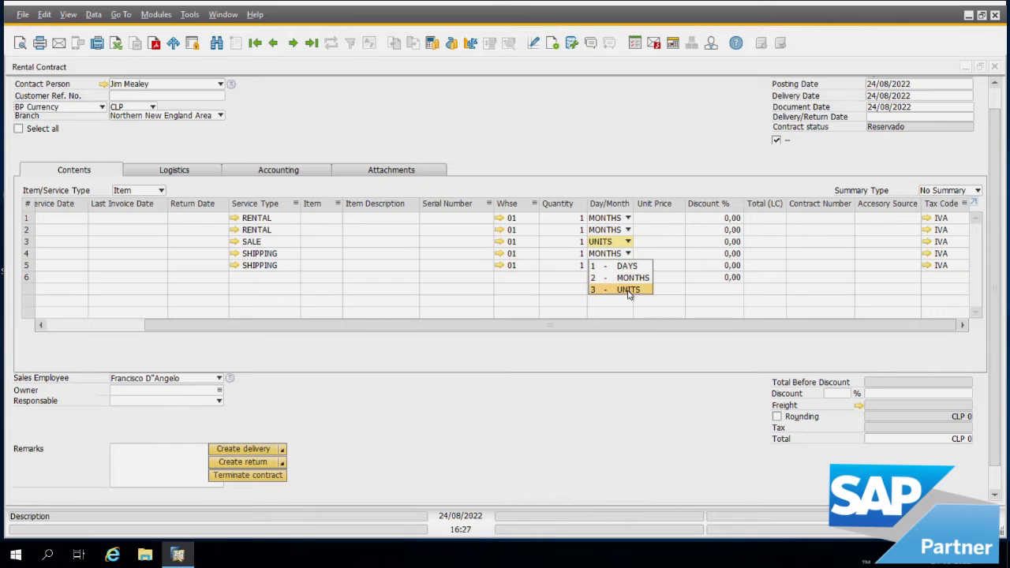
click(615, 288)
click(627, 266)
click(616, 301)
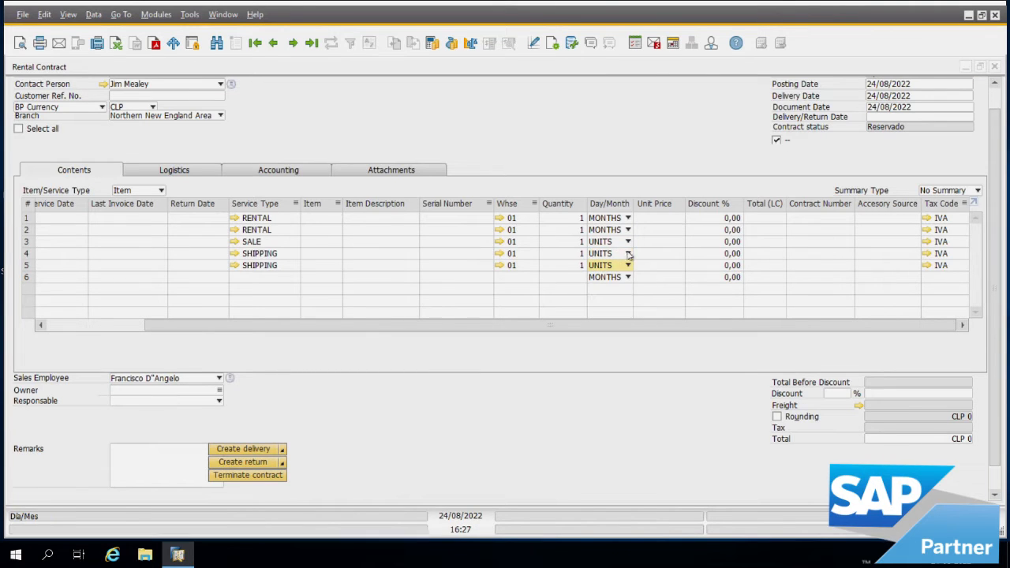
Step: Set the unit price of all five contract rows to 100
click(649, 244)
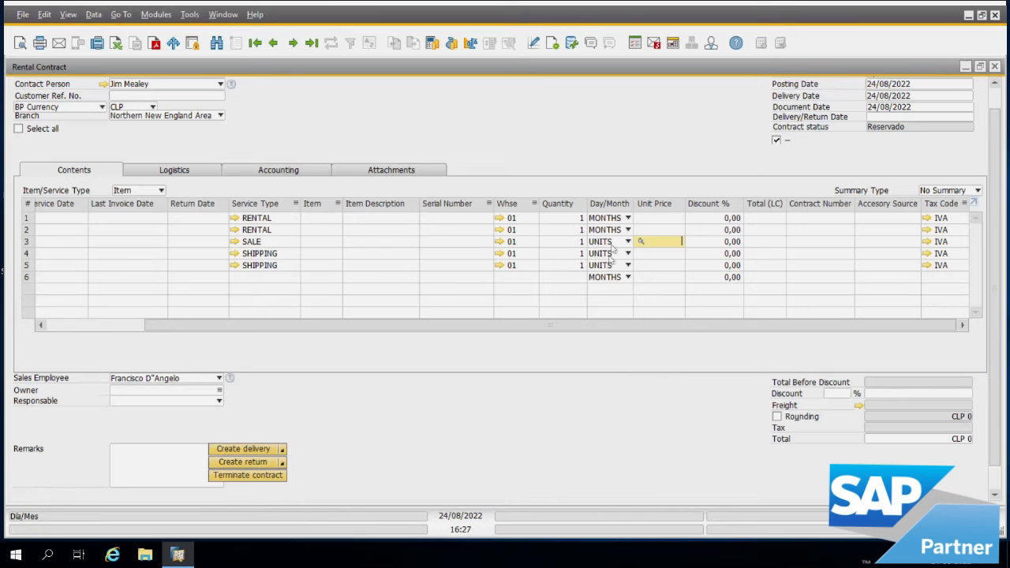
click(654, 219)
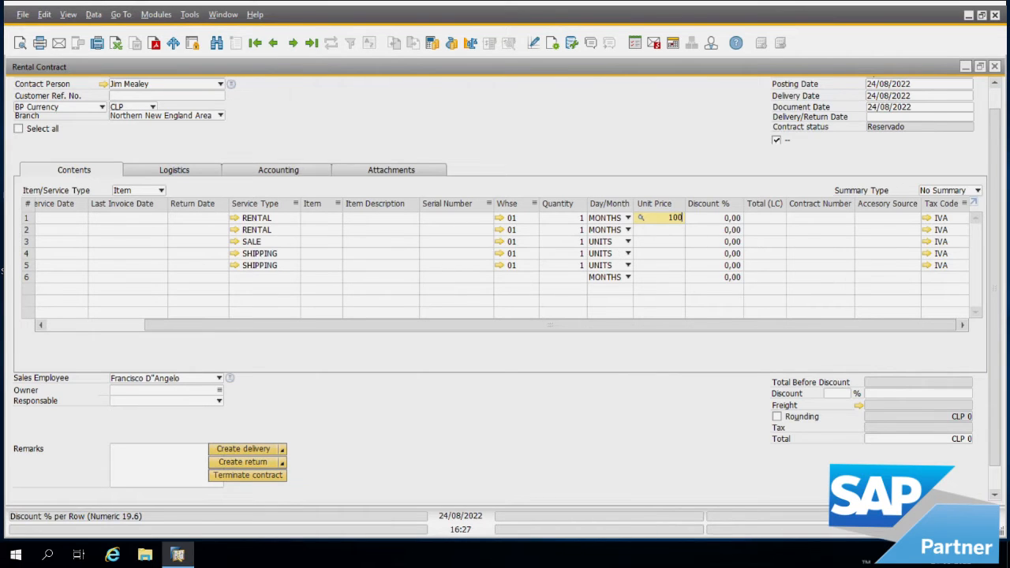
drag(683, 218, 668, 224)
key(ctrl+c)
click(664, 230)
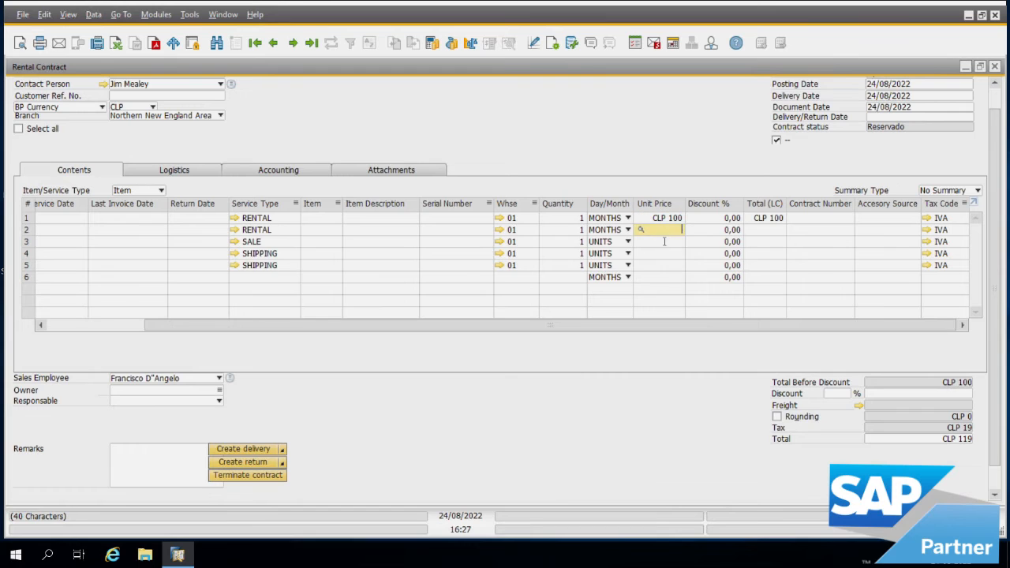
click(662, 244)
key(ctrl+v)
click(660, 256)
key(ctrl+v)
click(661, 268)
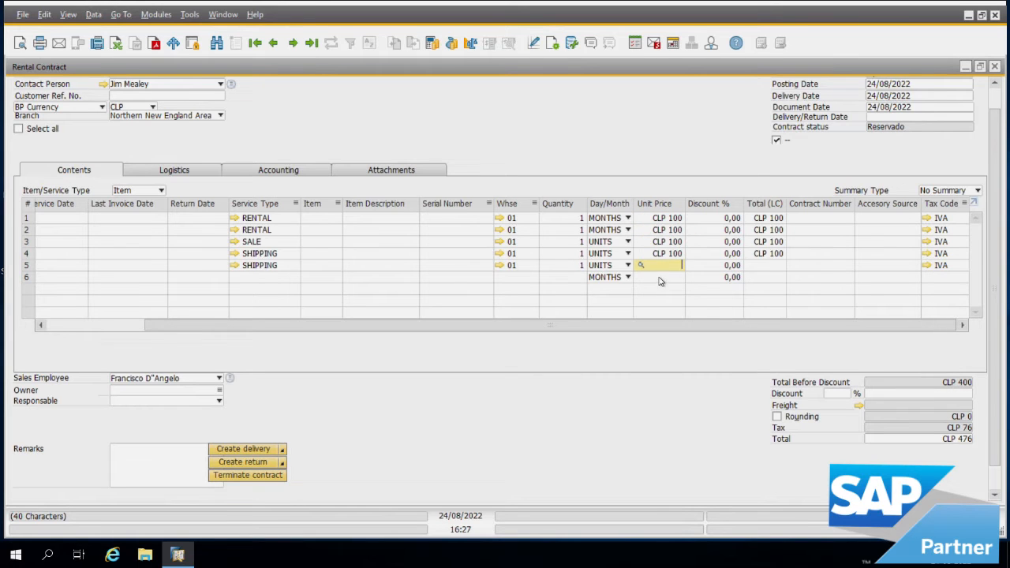
click(800, 224)
Step: Add the rental contract, accepting the branch-based warehouse update and widening the warehouse column to show the full codes
drag(805, 326, 991, 280)
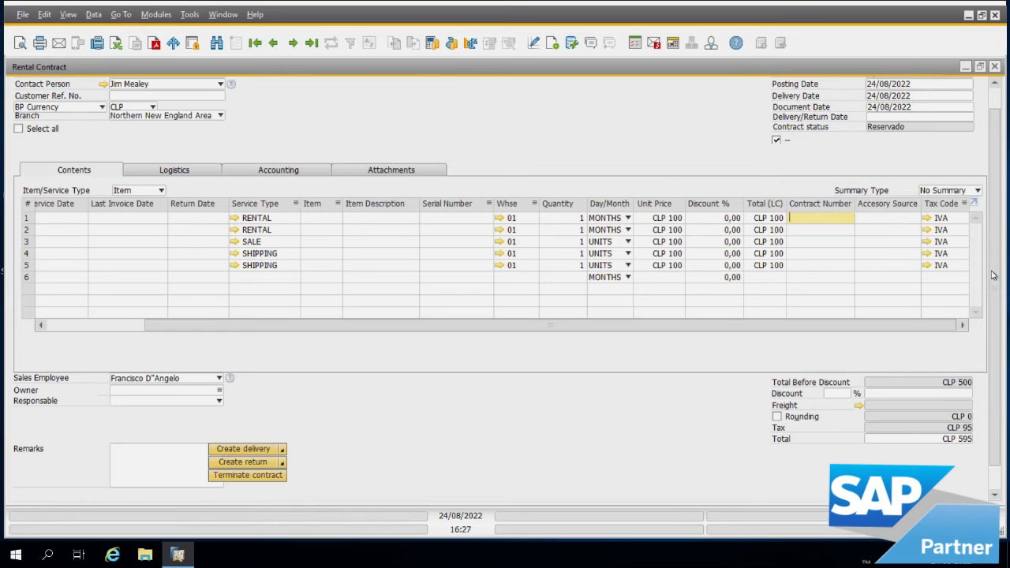
scroll(993, 275, down, 1)
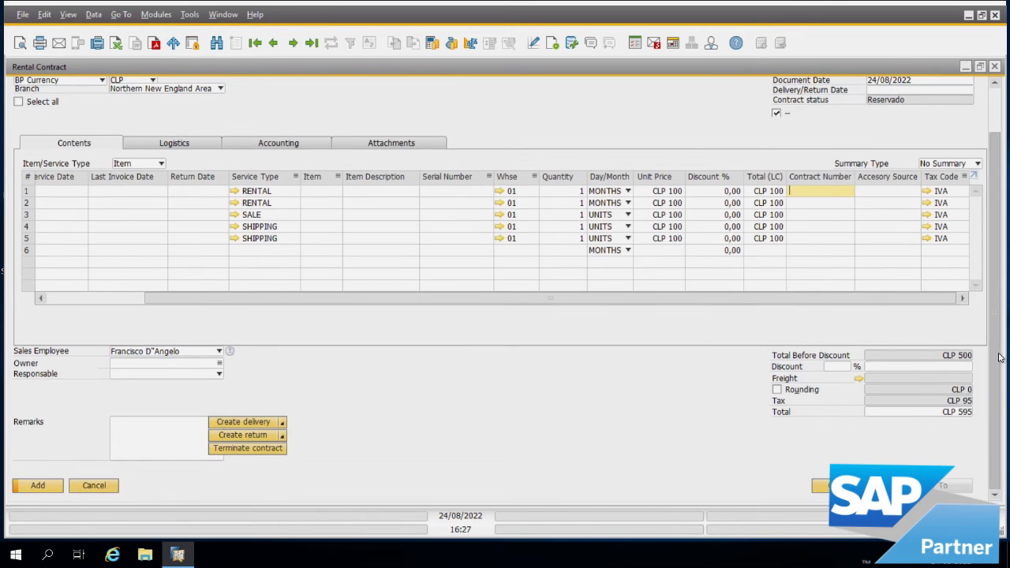
click(38, 486)
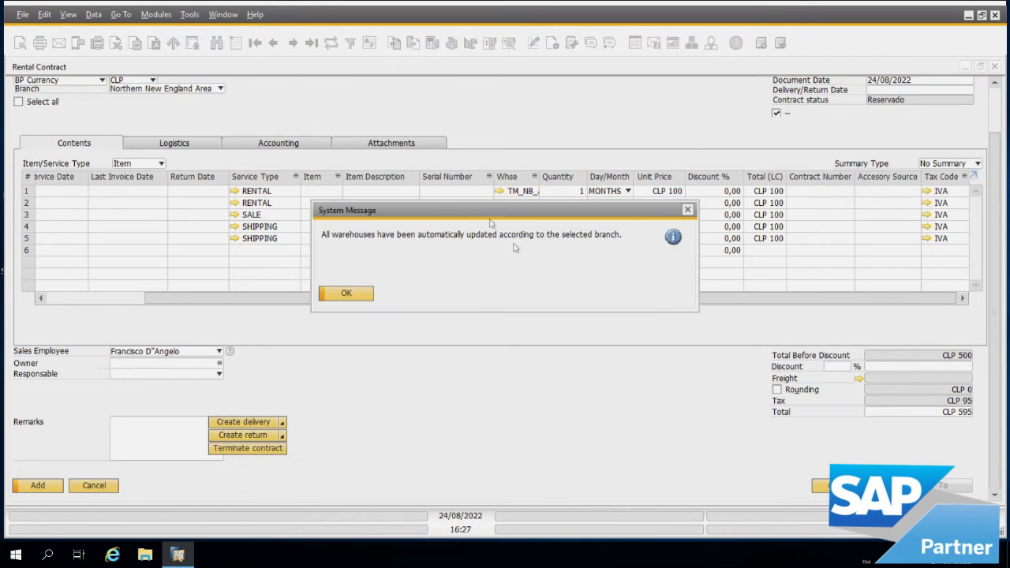
click(346, 293)
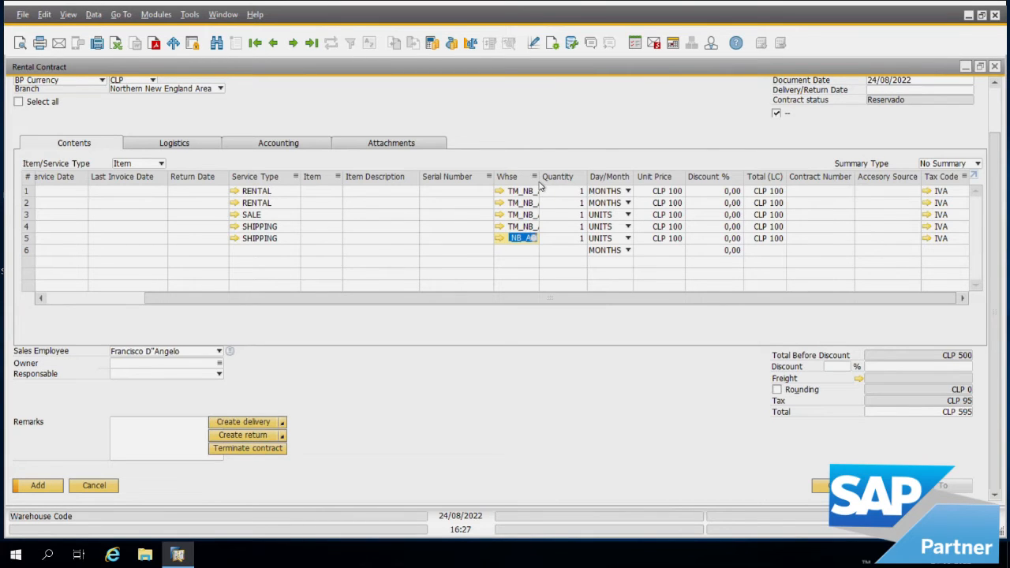
drag(545, 187, 562, 187)
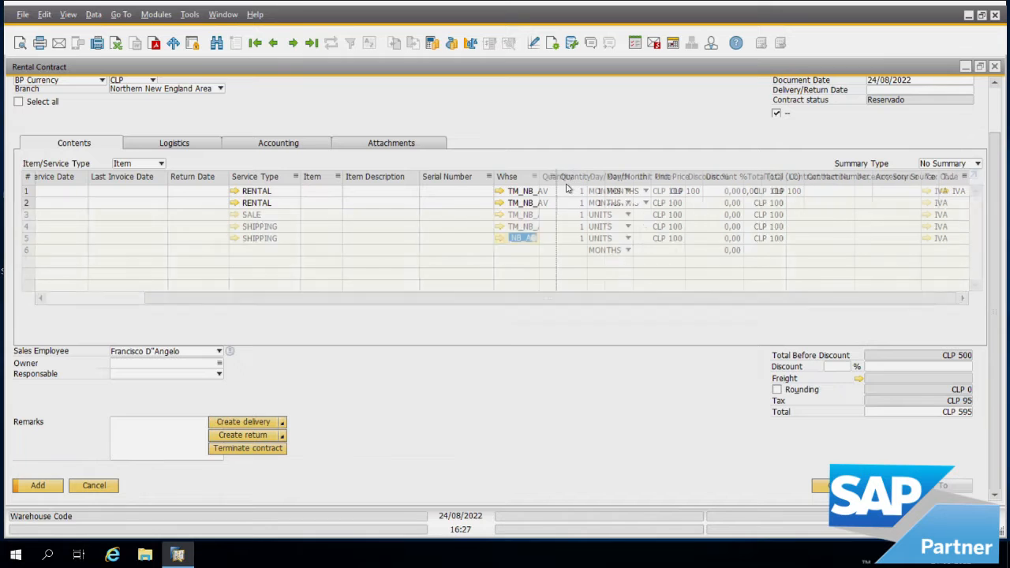
click(38, 485)
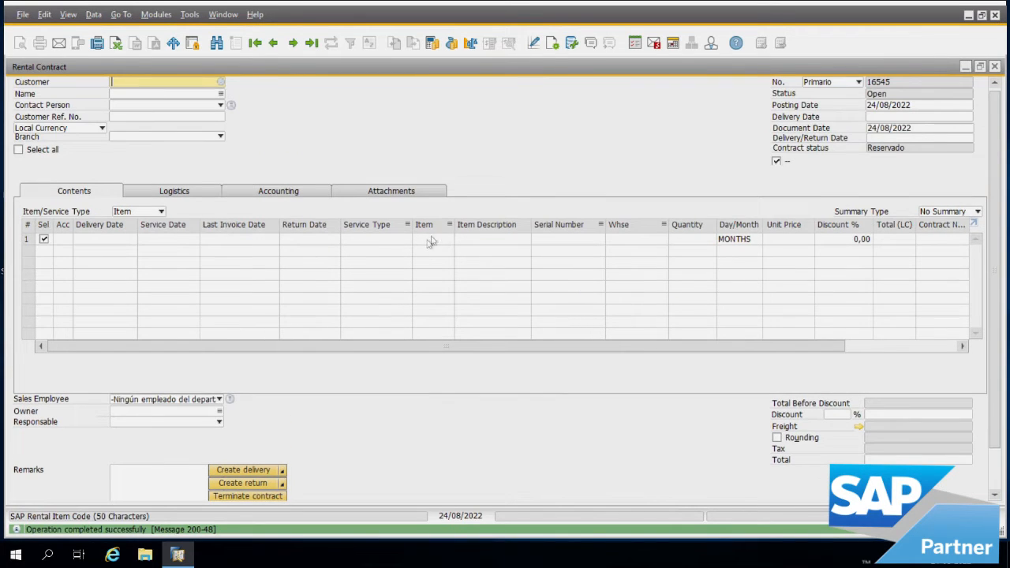
Step: Reopen the contract just added and assign item TM_OFFICE_02 to both rental rows
click(275, 44)
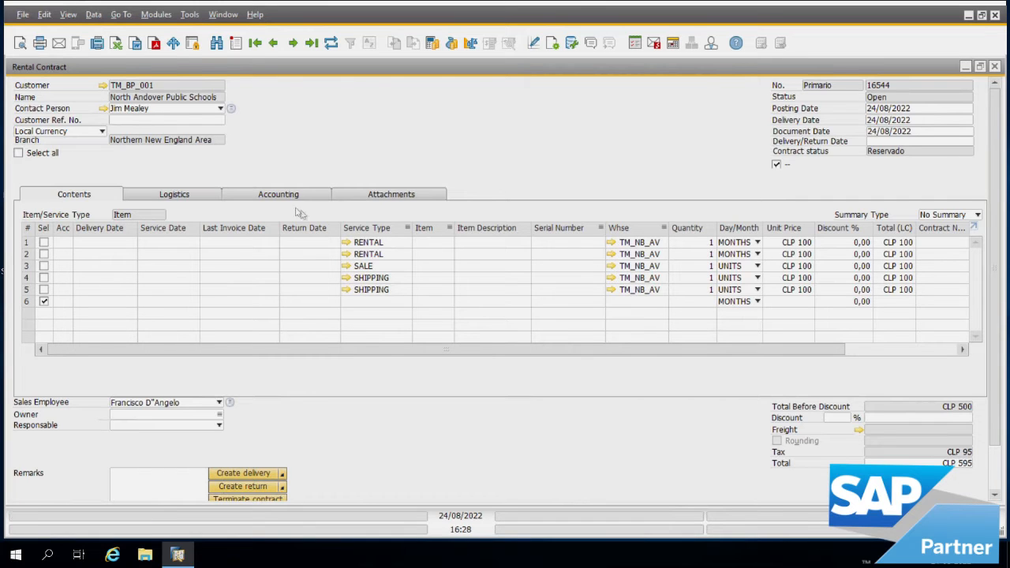
click(431, 243)
click(449, 243)
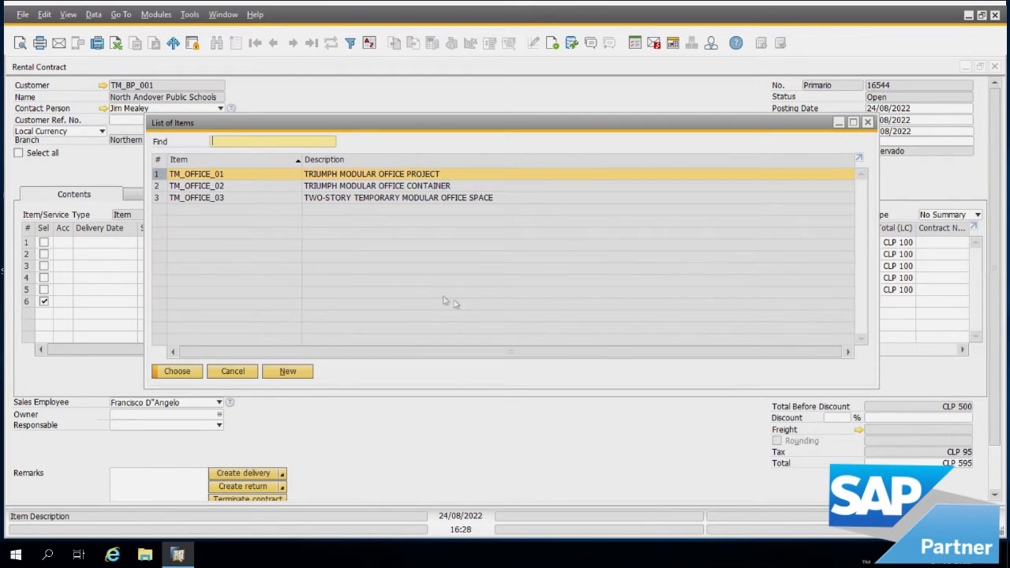
click(365, 228)
click(195, 413)
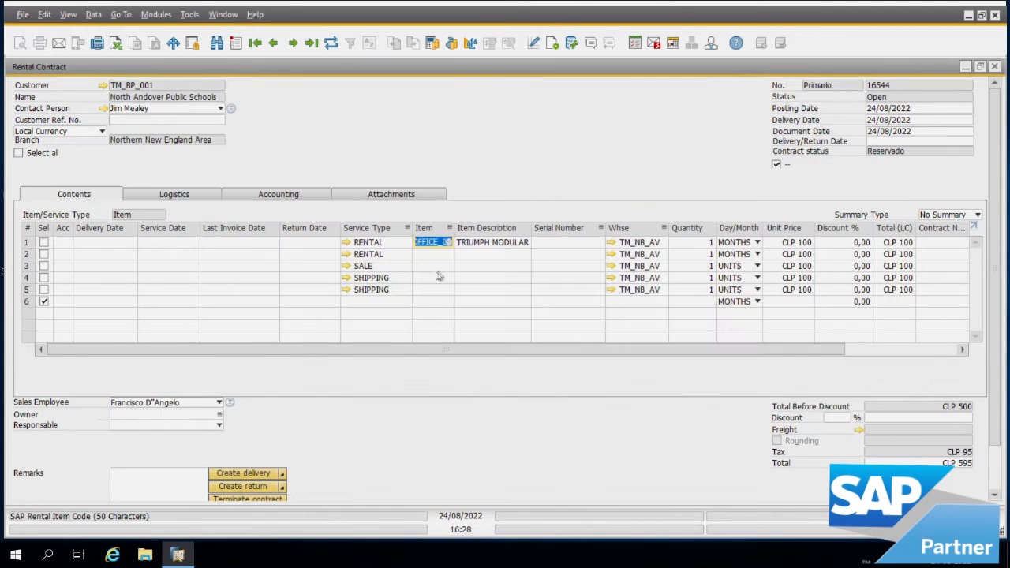
click(445, 254)
click(451, 254)
double_click(442, 229)
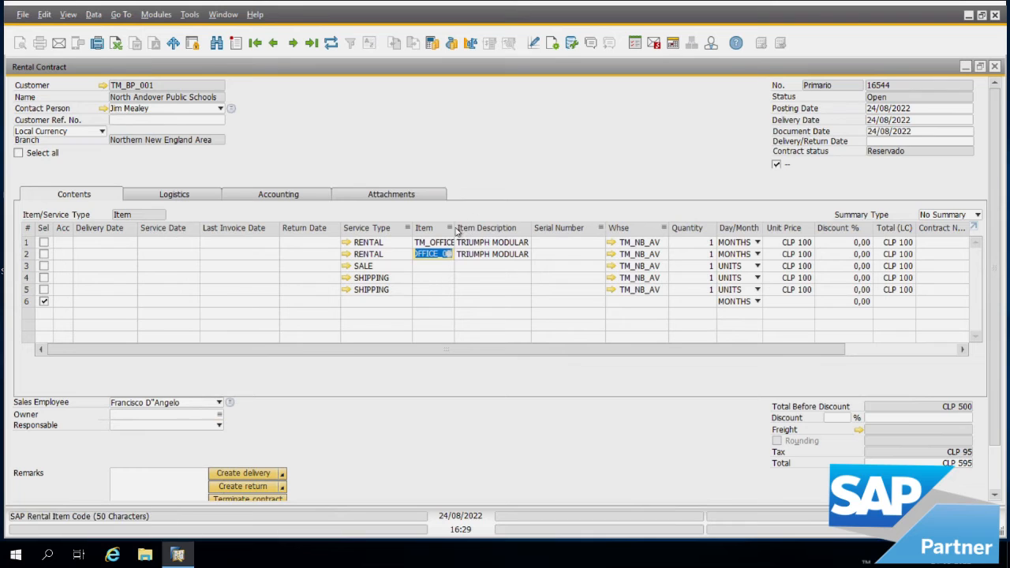
drag(456, 239, 467, 241)
Step: Assign item TM_OFFICE_01 to the sale row and save the updated contract
click(455, 269)
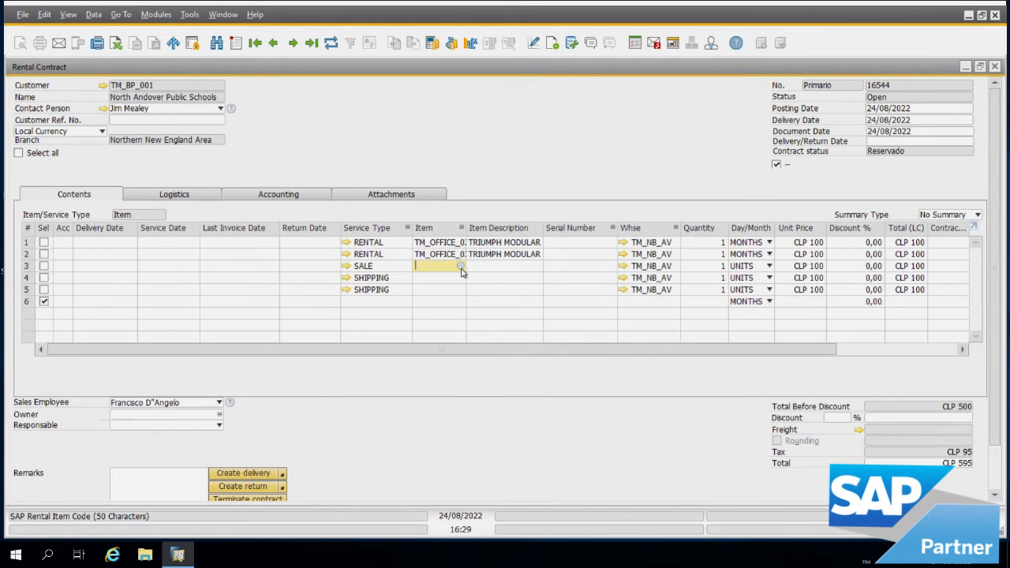
click(461, 268)
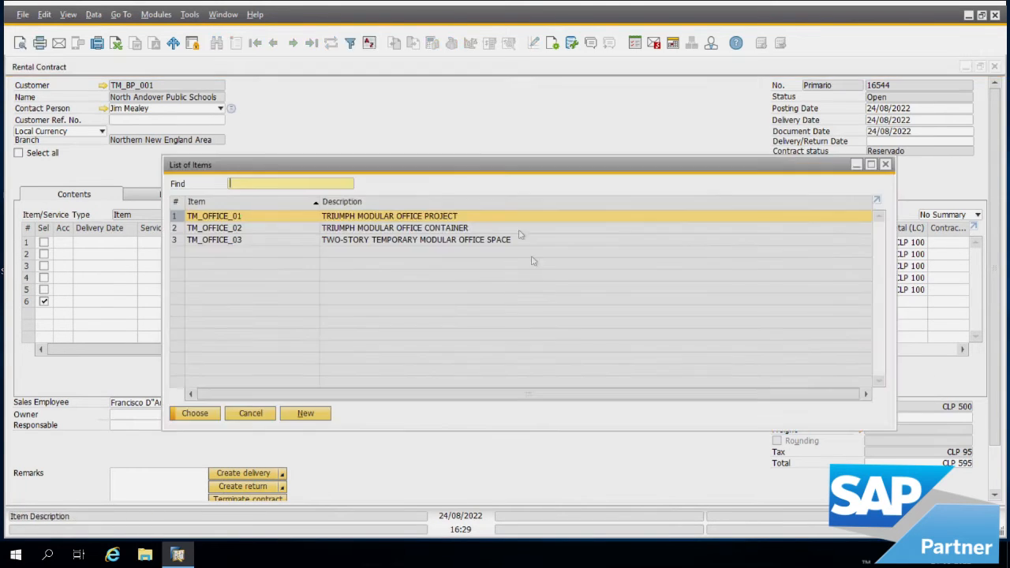
double_click(415, 217)
double_click(468, 234)
click(454, 277)
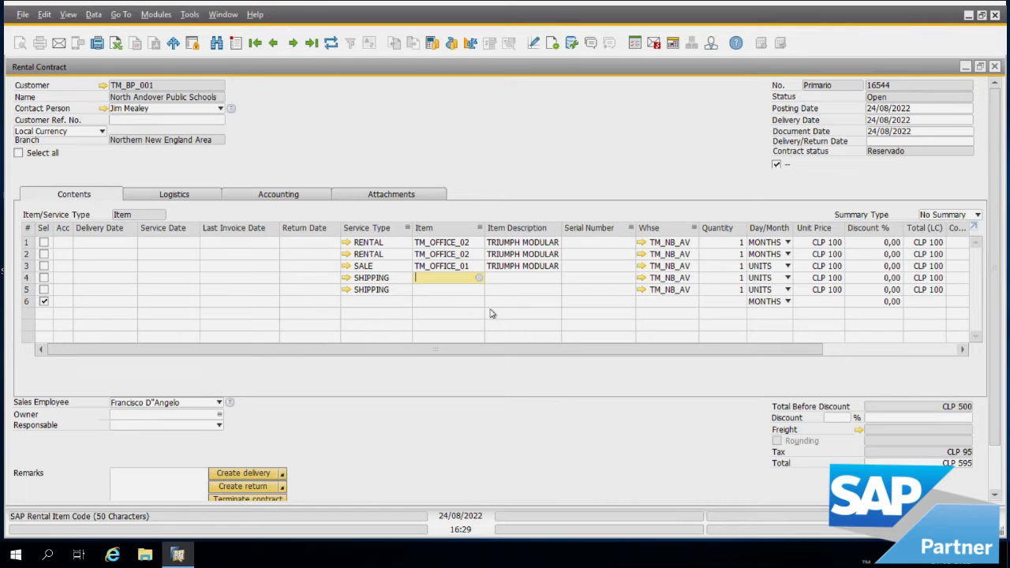
scroll(391, 474, down, 2)
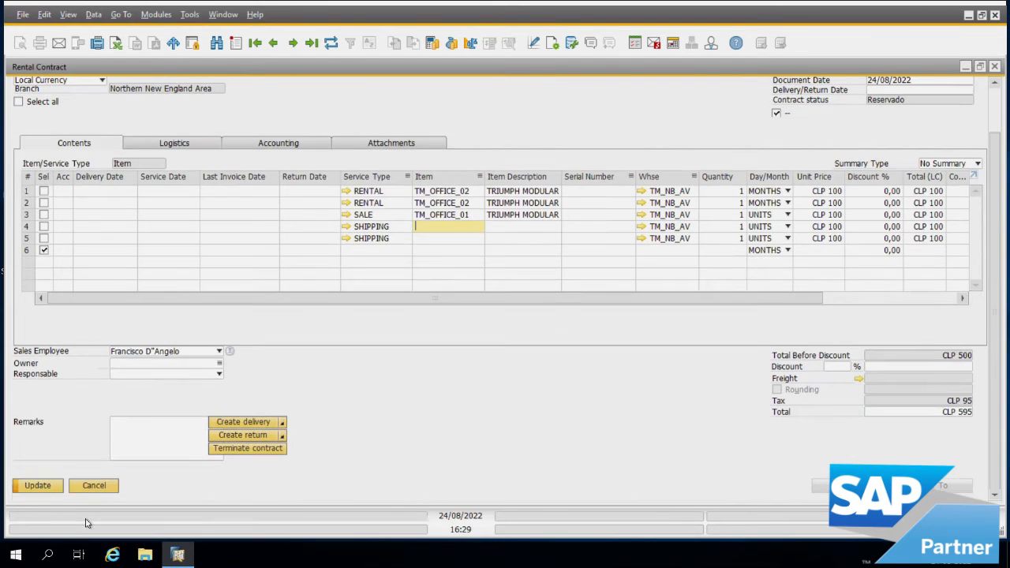
click(49, 487)
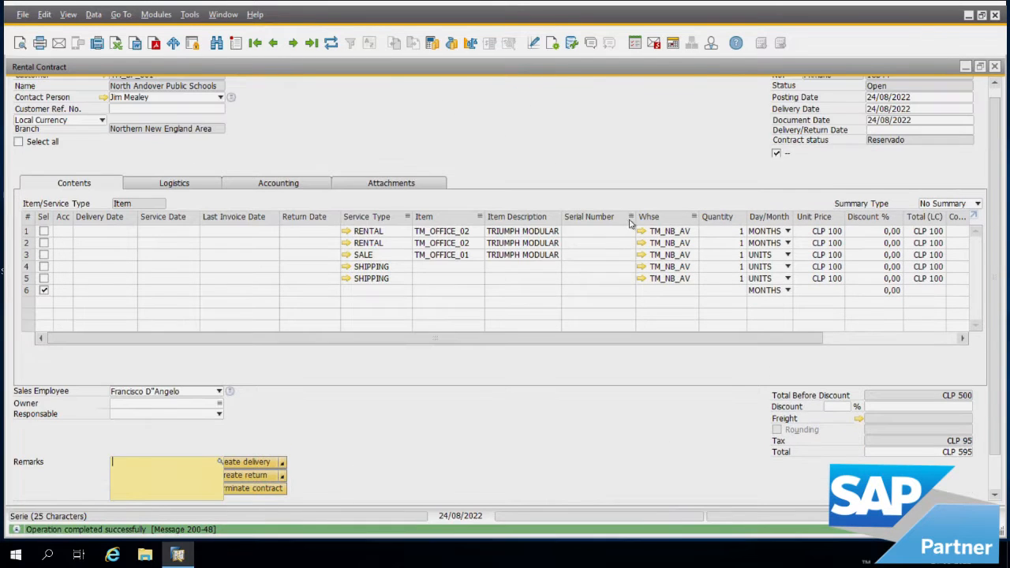
Step: Add the accessories Window (TM_ACC_03) and Security alarm (TM_ACC_08) to the accessory list of the first rental row
right_click(393, 234)
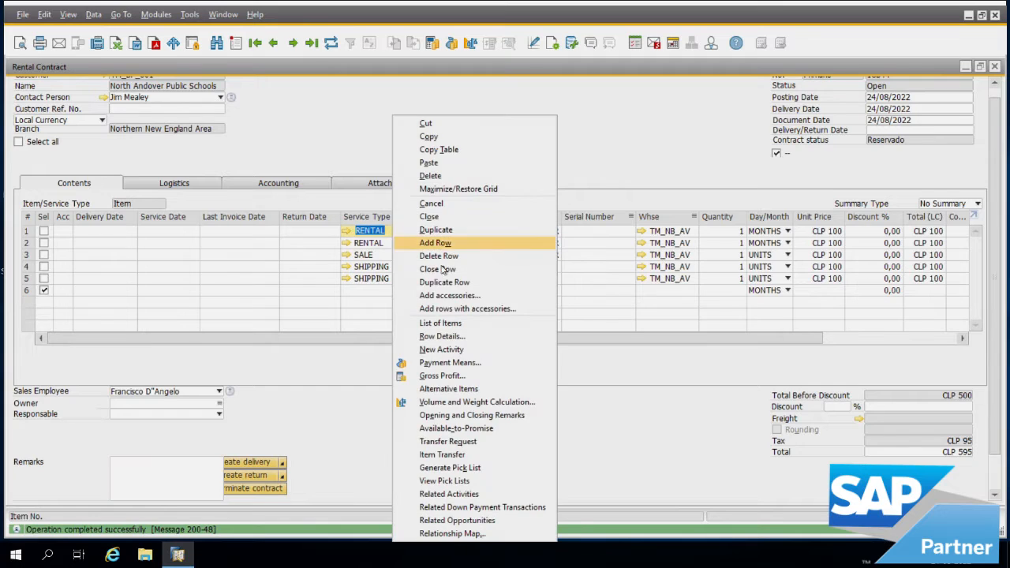
click(382, 237)
right_click(385, 236)
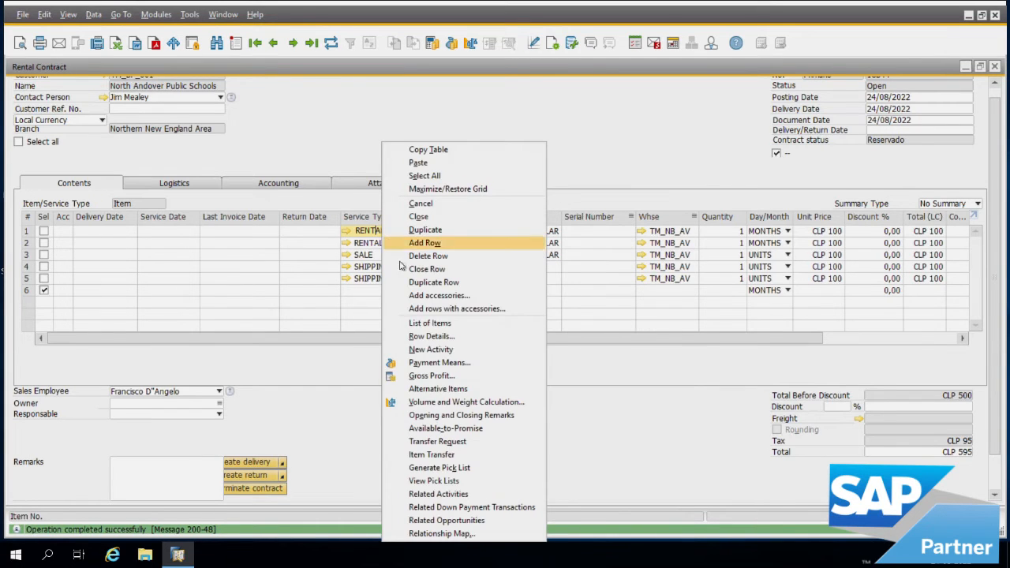
click(439, 295)
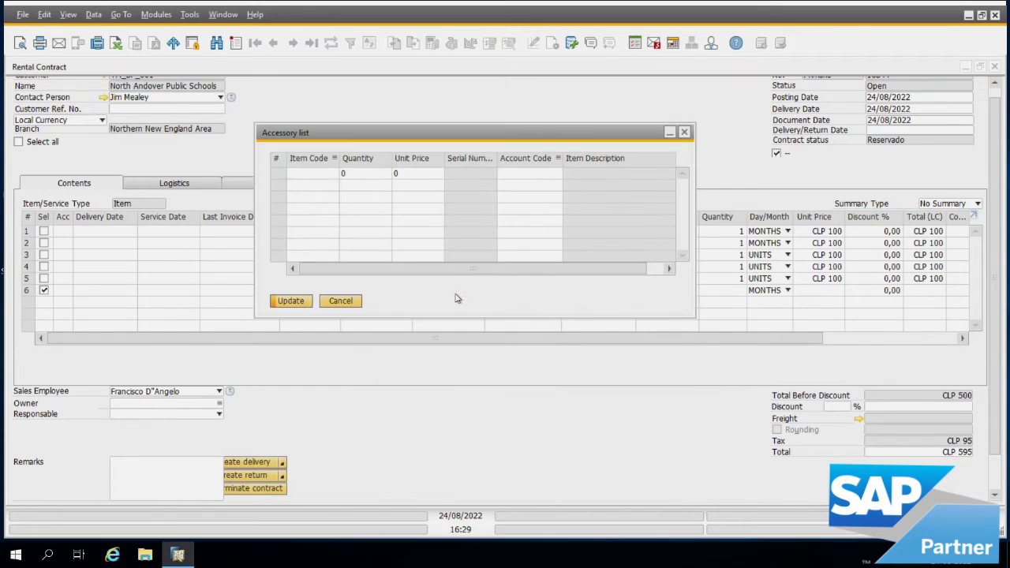
click(335, 180)
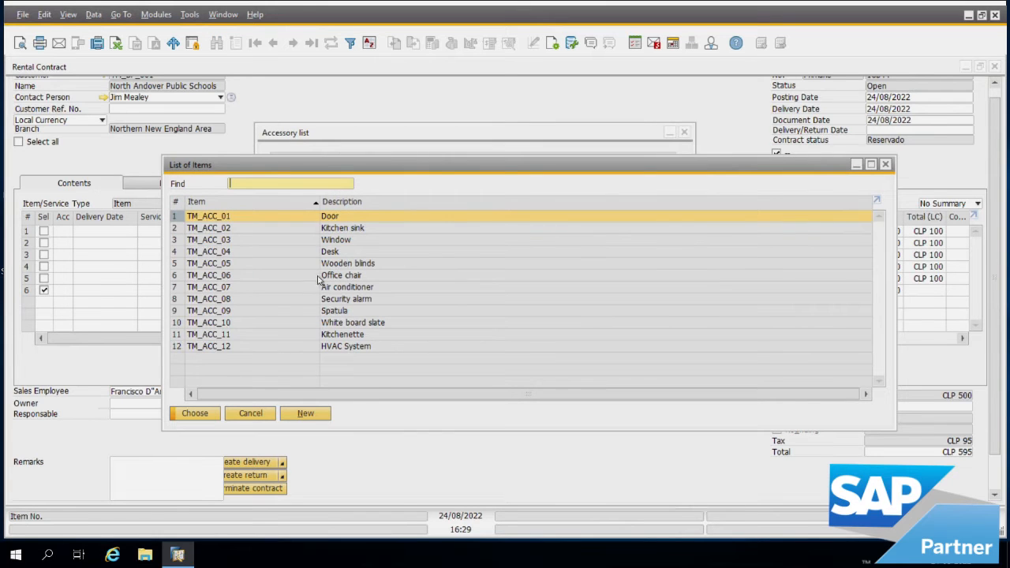
click(293, 241)
click(194, 413)
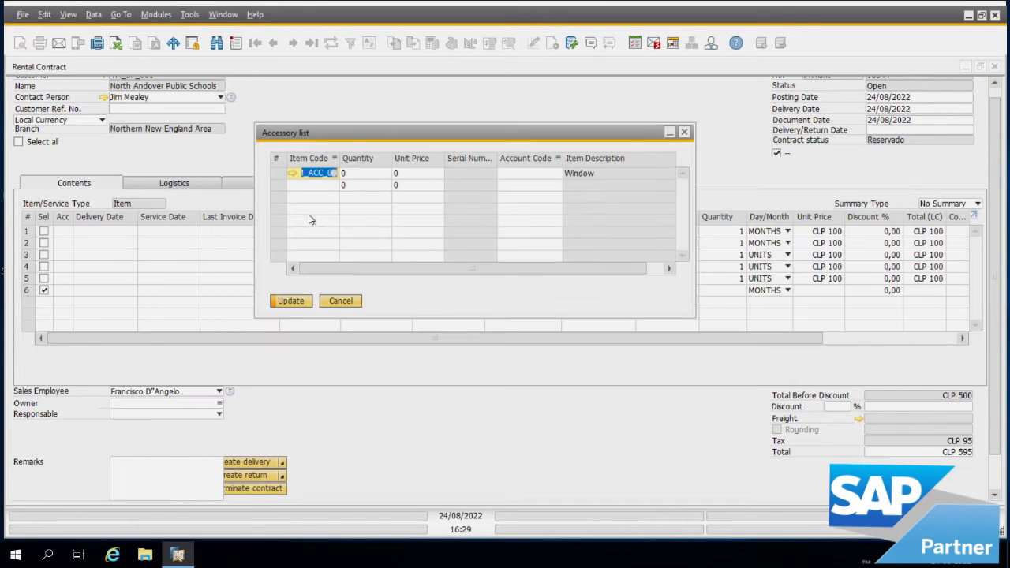
click(331, 187)
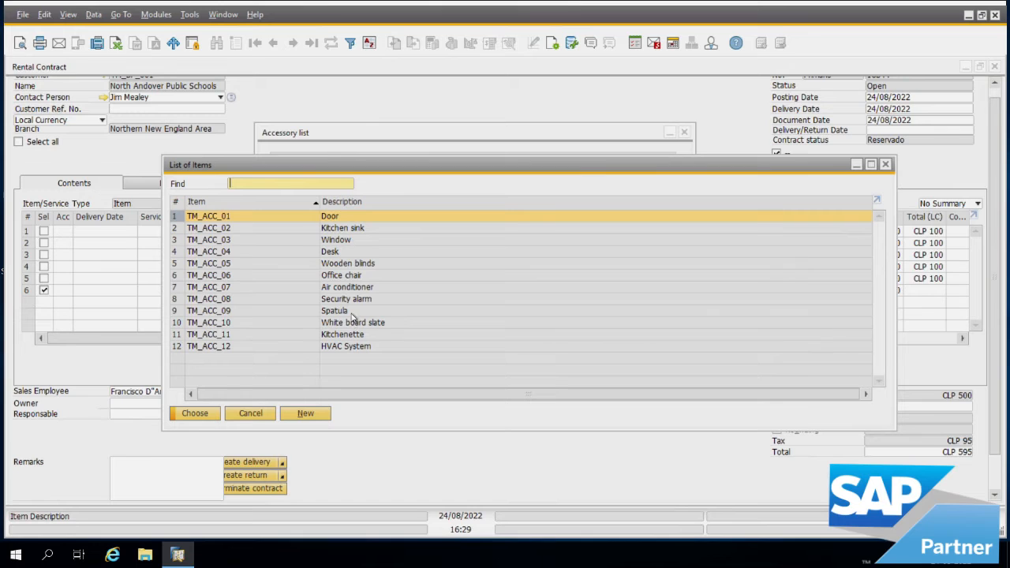
click(359, 299)
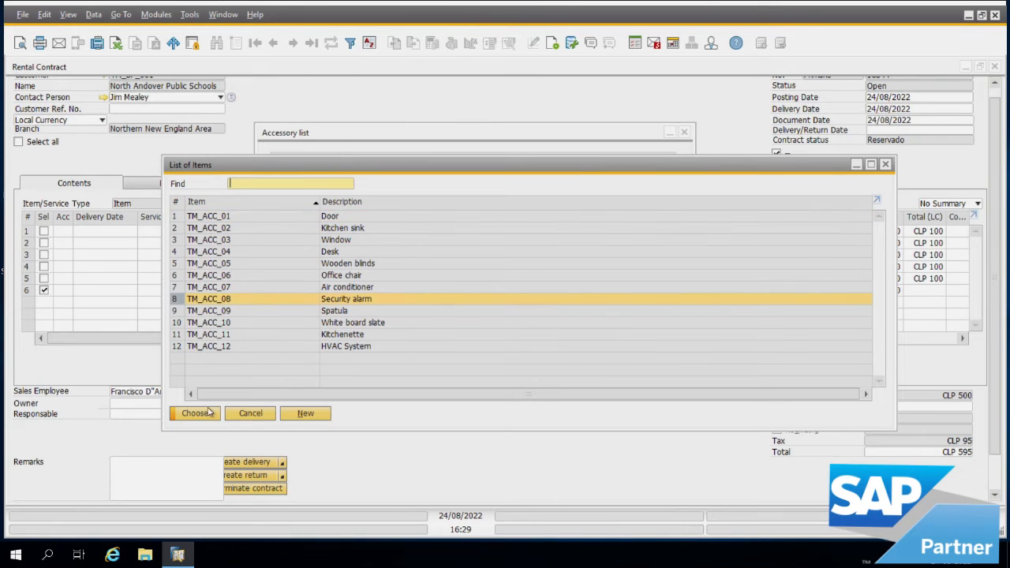
click(210, 416)
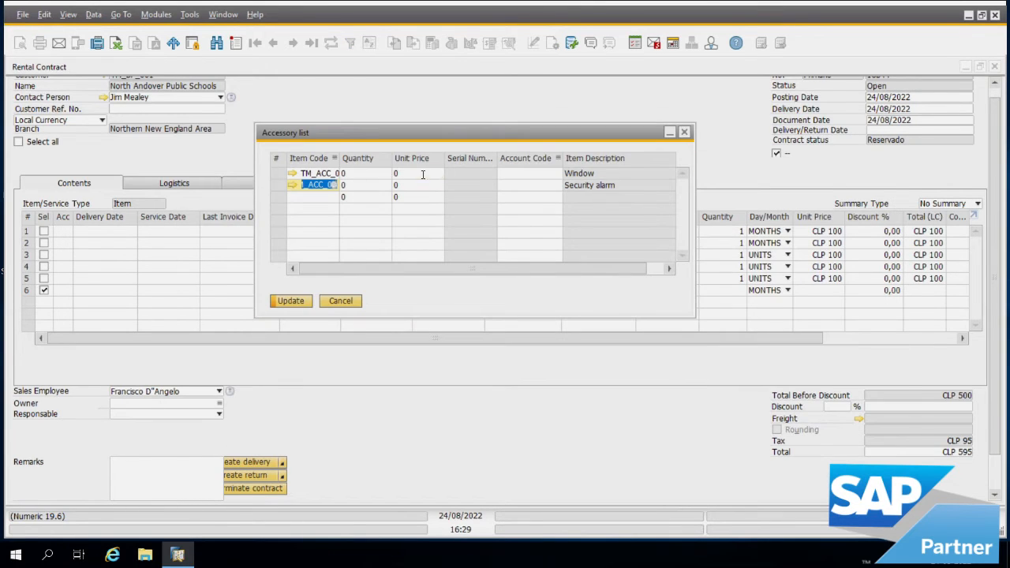
Step: Set quantity 1 and unit price 100 for both the Window and Security alarm accessories
click(359, 177)
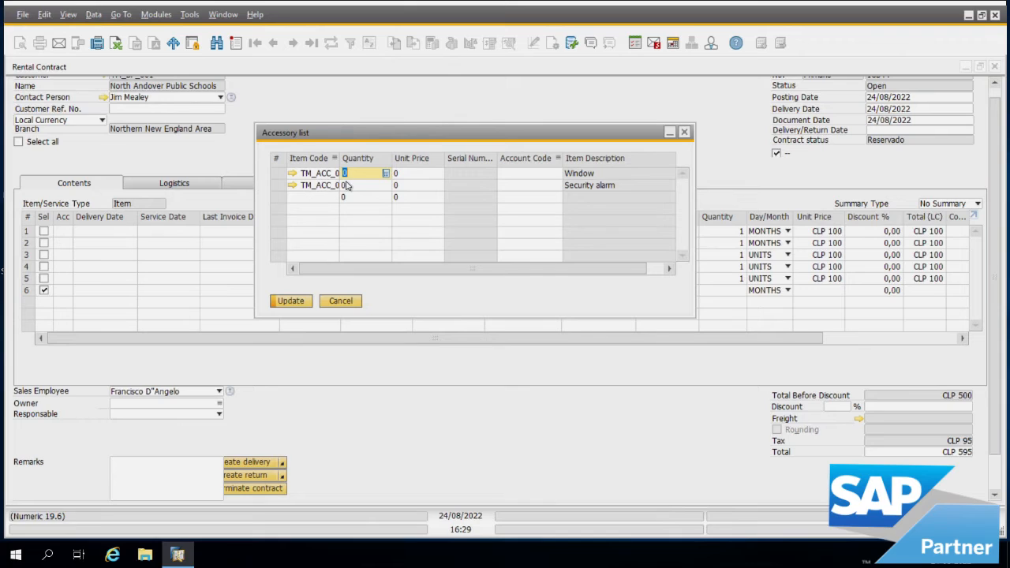
text(1)
click(367, 187)
text(1)
click(404, 176)
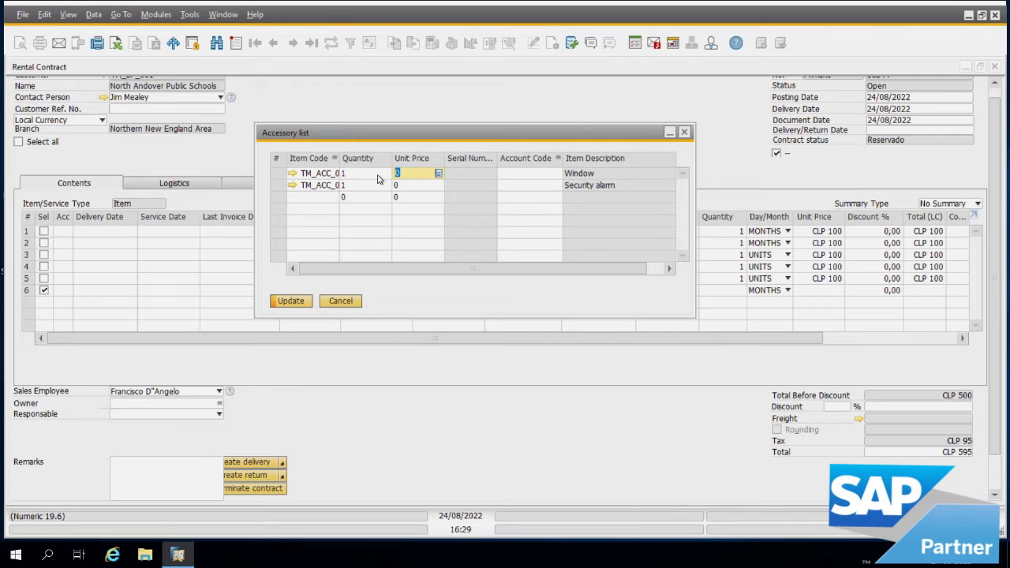
text(100)
click(415, 185)
text(100)
click(557, 173)
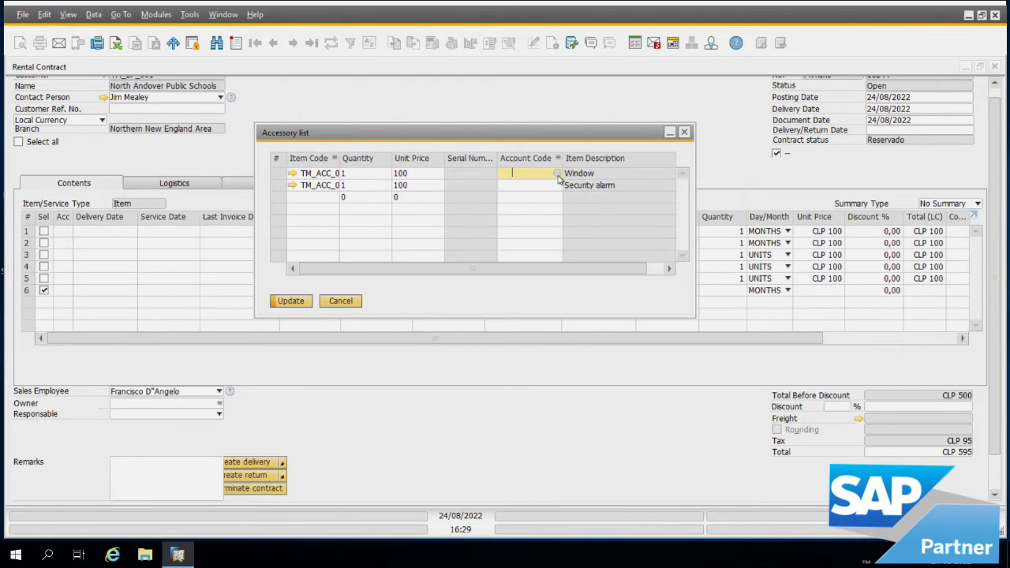
click(559, 174)
scroll(918, 209, down, 10)
click(647, 251)
click(551, 338)
right_click(543, 172)
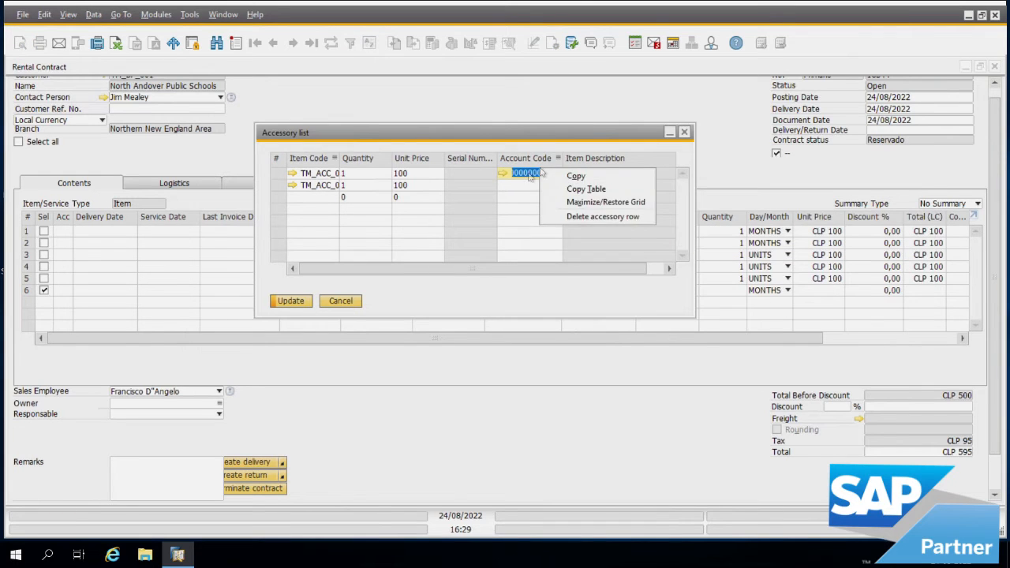
right_click(526, 179)
click(570, 207)
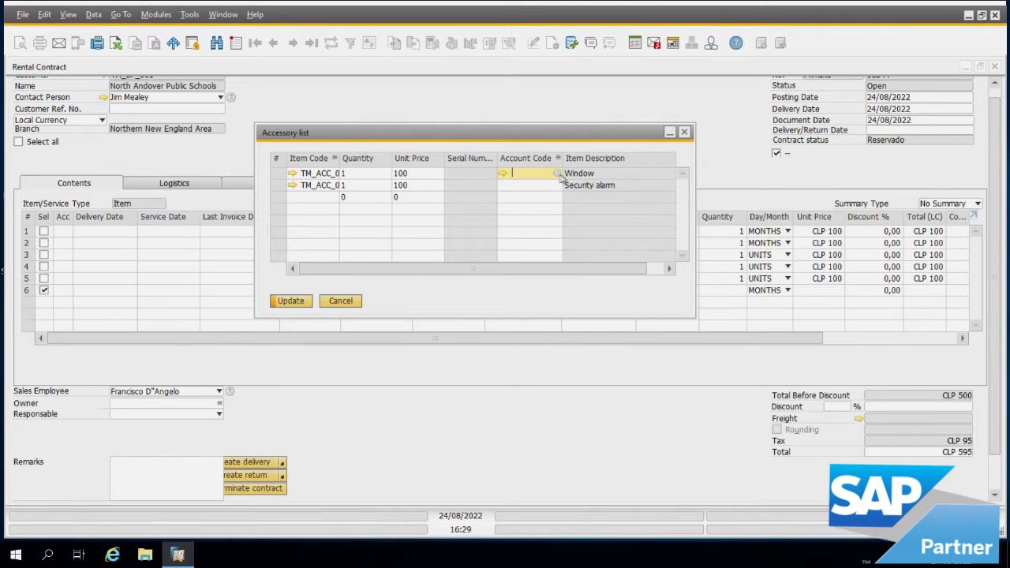
Step: Choose an account code from the accounts list for the Window accessory and copy it to the Security alarm row
click(558, 174)
drag(919, 205, 920, 218)
click(699, 253)
click(530, 339)
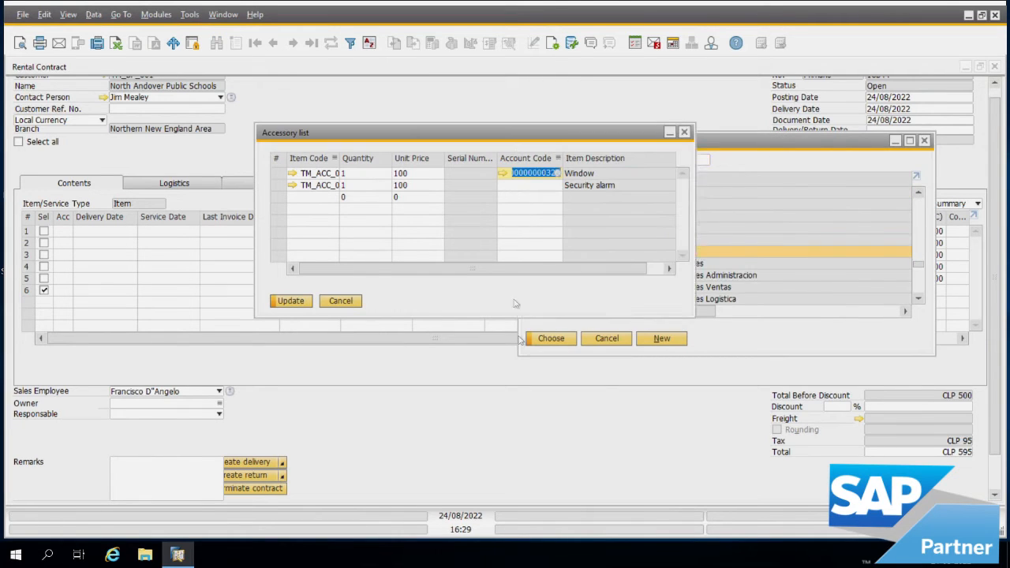
right_click(533, 179)
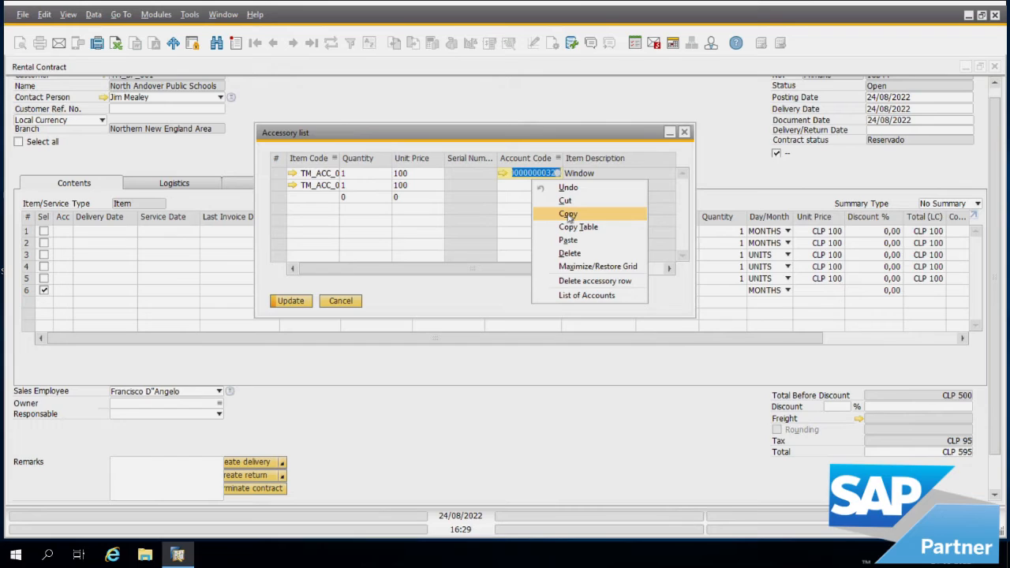
click(577, 215)
click(531, 185)
key(ctrl+v)
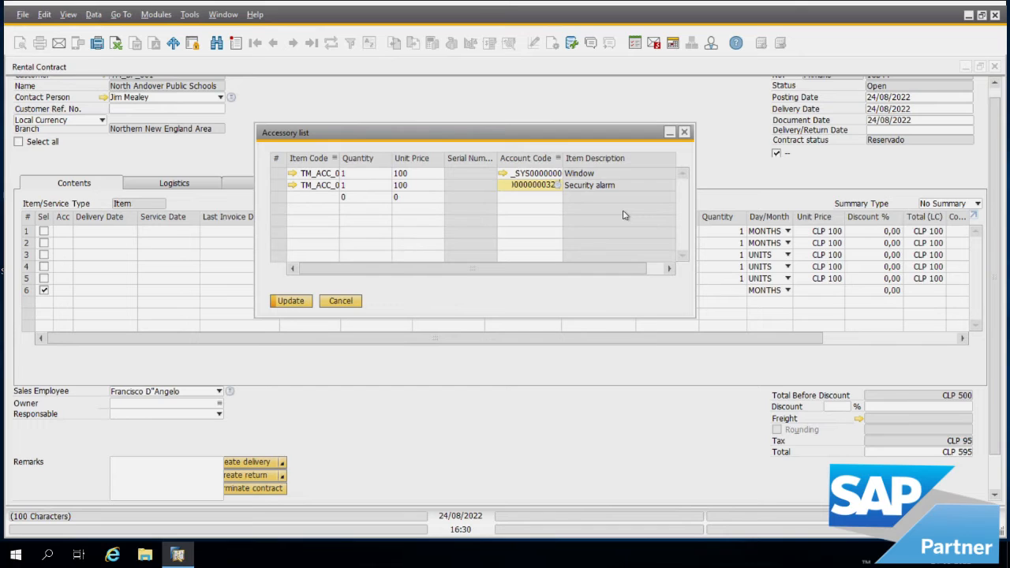
Step: Save the first rental row's accessory list, update the contract and check that row's accessory marker
click(294, 303)
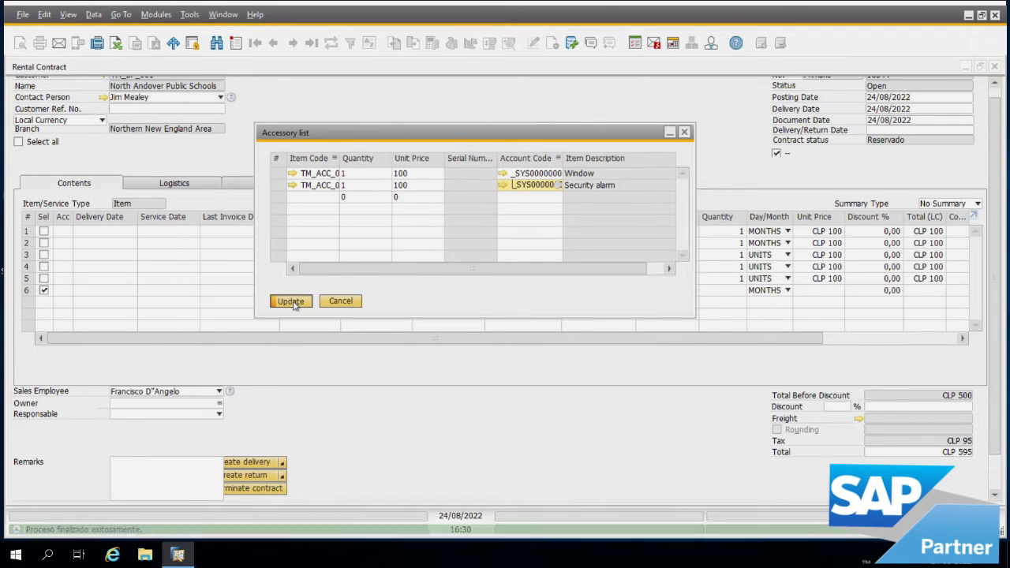
click(291, 301)
scroll(237, 394, down, 2)
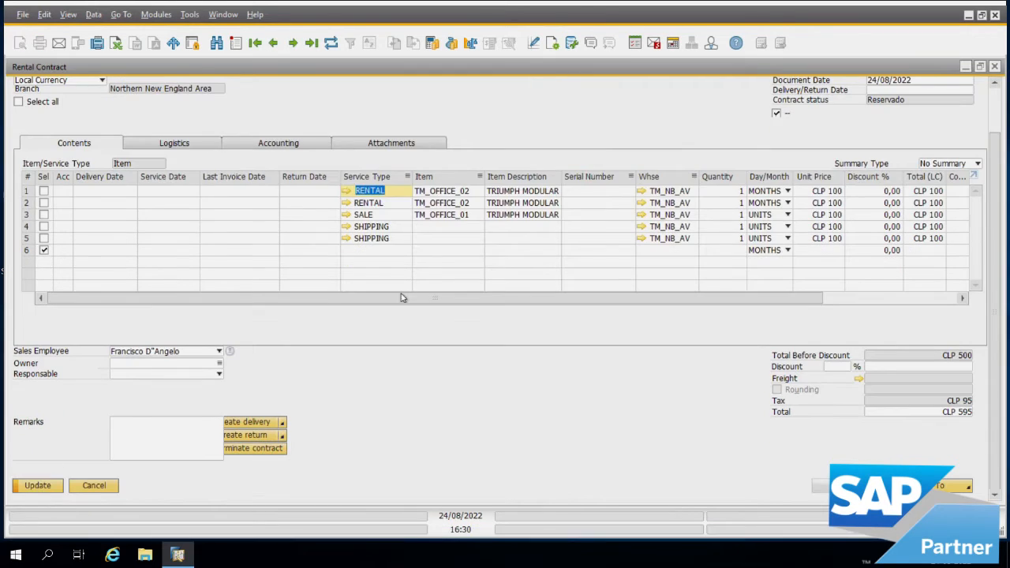
click(35, 487)
click(62, 234)
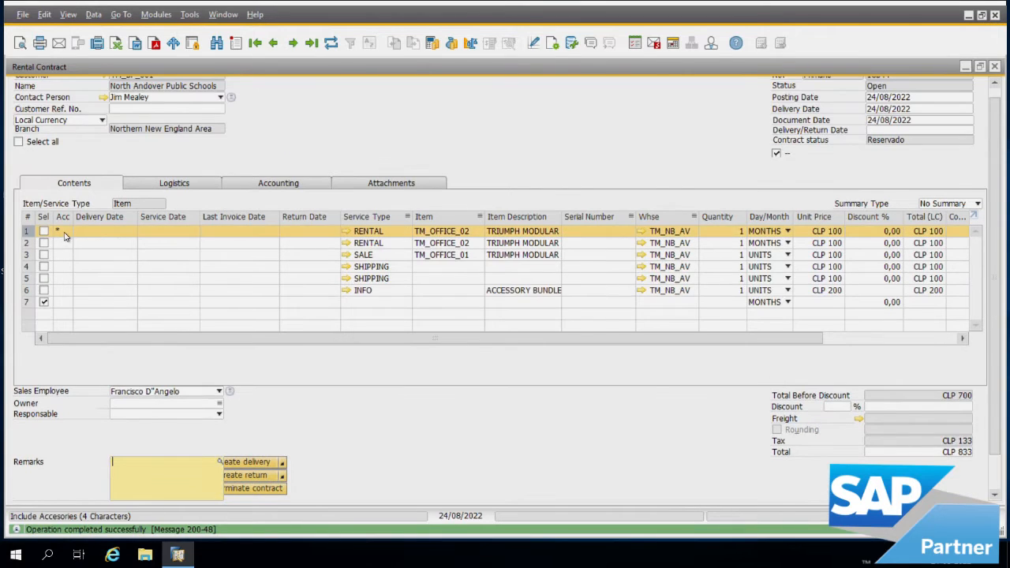
click(62, 231)
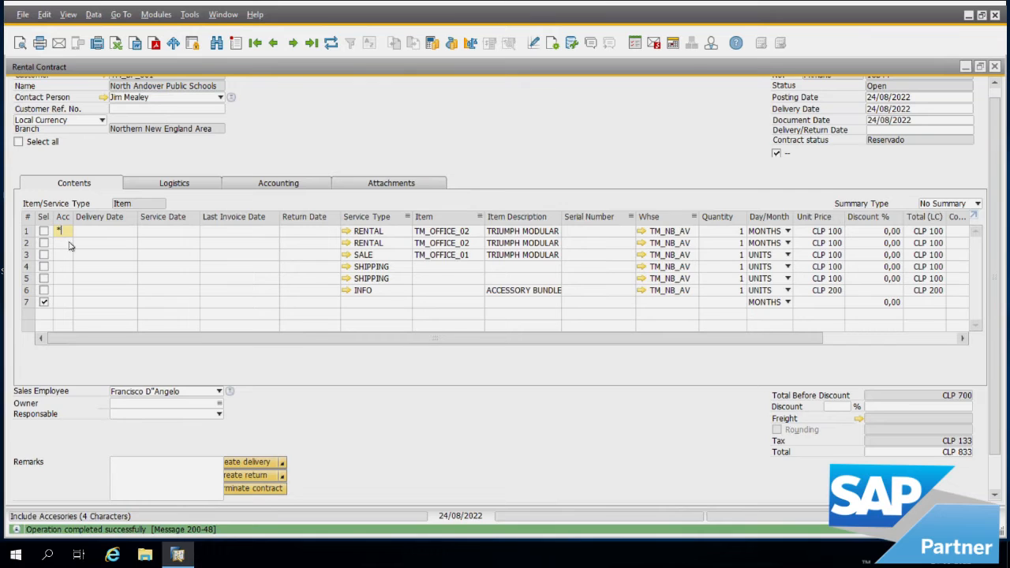
Step: Add the Window accessory to the sale row's accessory list with quantity 10 and unit price 100
click(379, 257)
right_click(380, 256)
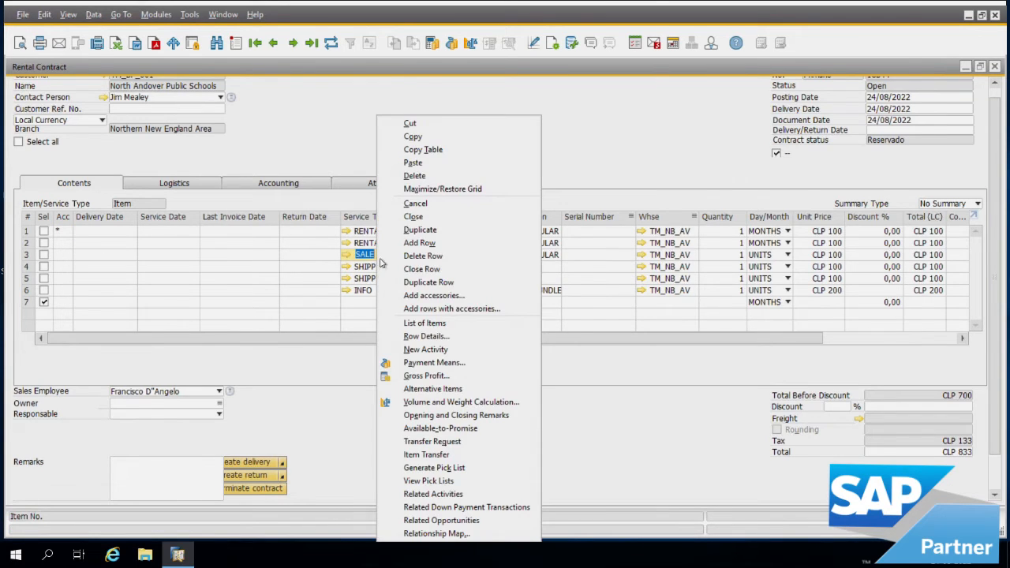
click(439, 291)
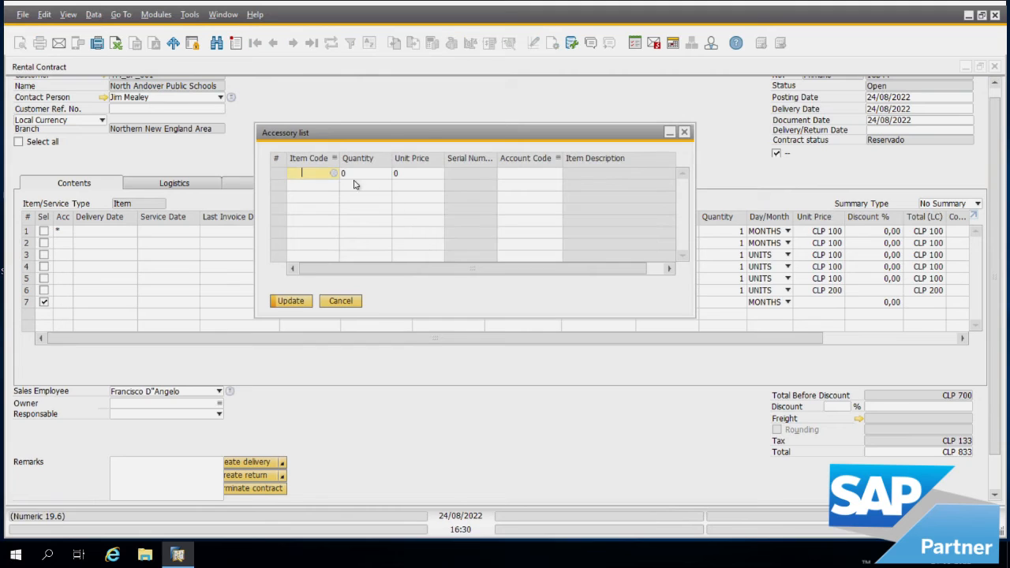
click(335, 174)
double_click(335, 239)
key(Tab)
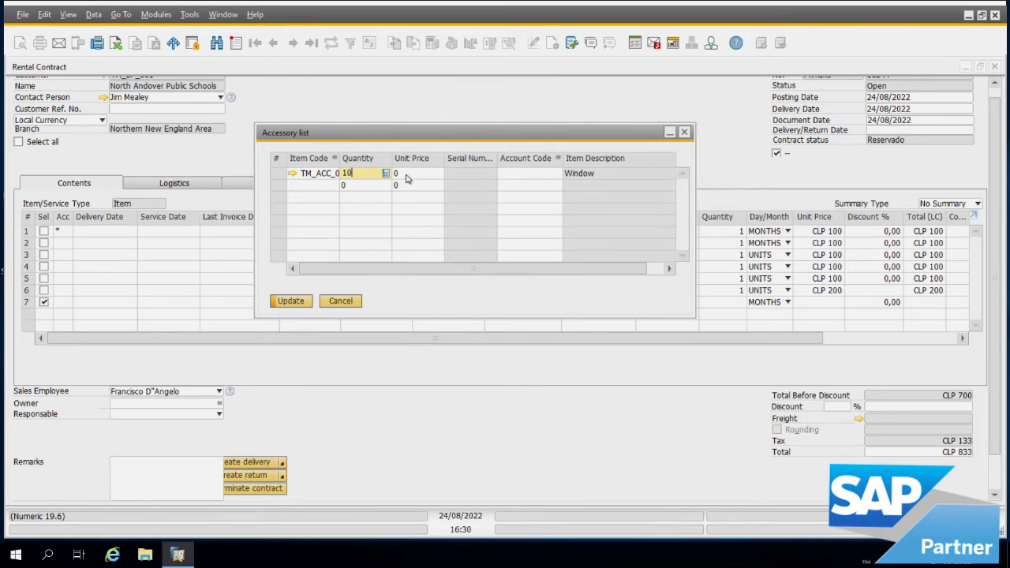
click(414, 174)
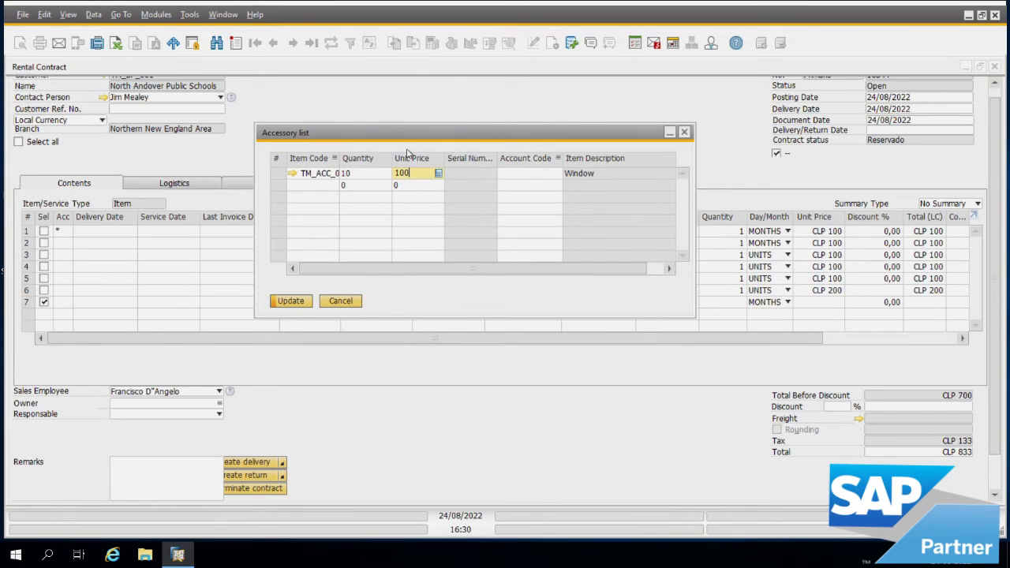
key(shift+Tab)
Step: Assign the Retiros Socio account to the sale row's Window accessory
click(508, 175)
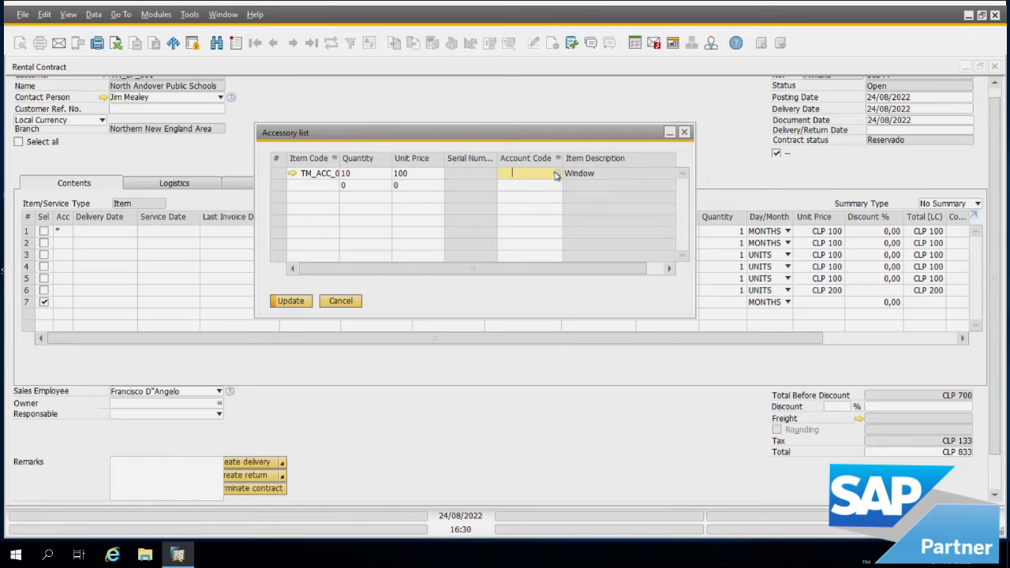
click(558, 175)
drag(918, 203, 917, 255)
click(608, 253)
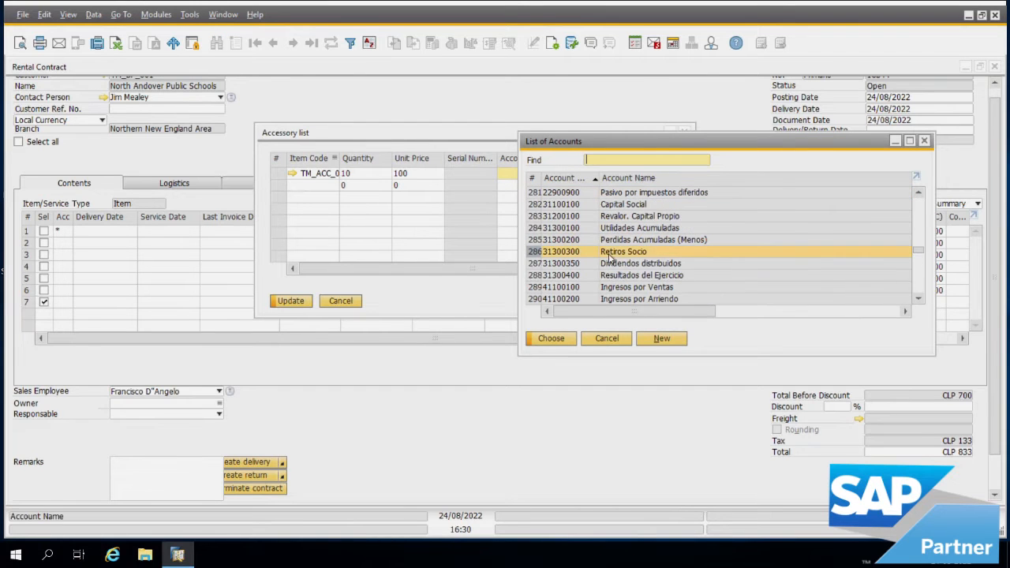
click(557, 342)
Step: Save the sale row's accessory list and update the rental contract
click(292, 304)
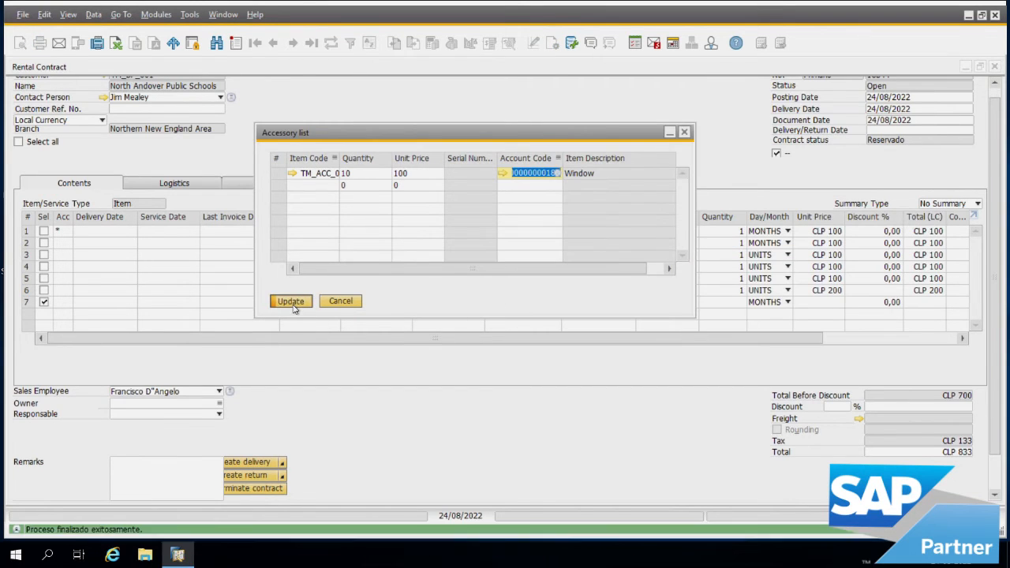
click(292, 304)
scroll(424, 352, down, 2)
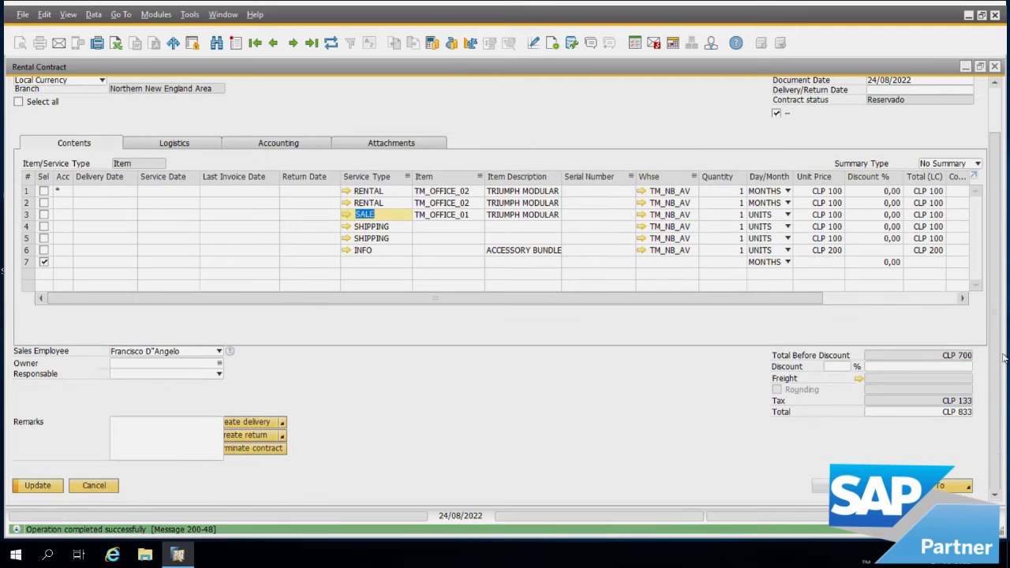
click(38, 486)
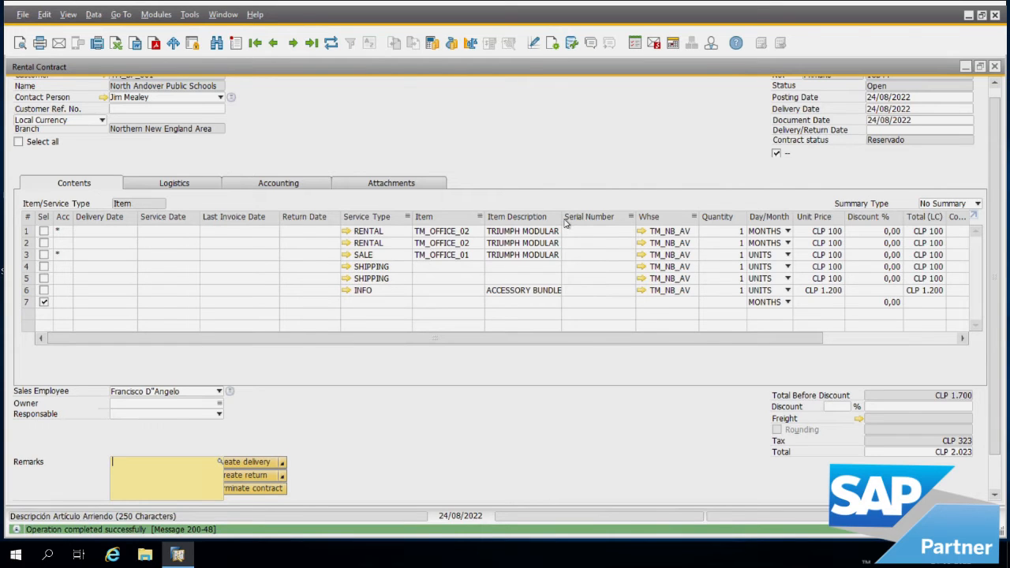
Step: Widen the item description column and examine the full description of the INFO row
click(33, 255)
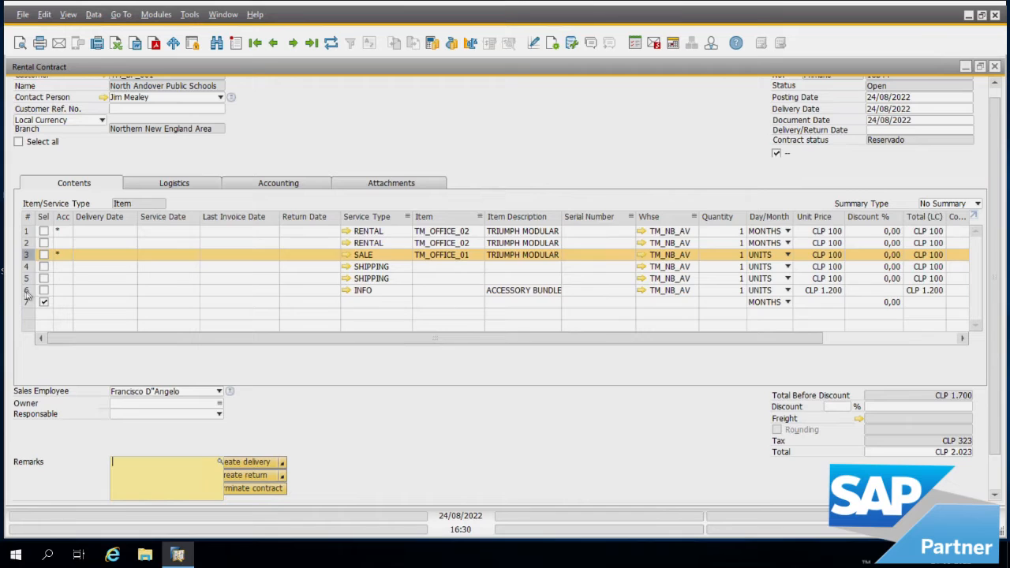
click(405, 289)
drag(534, 291, 614, 293)
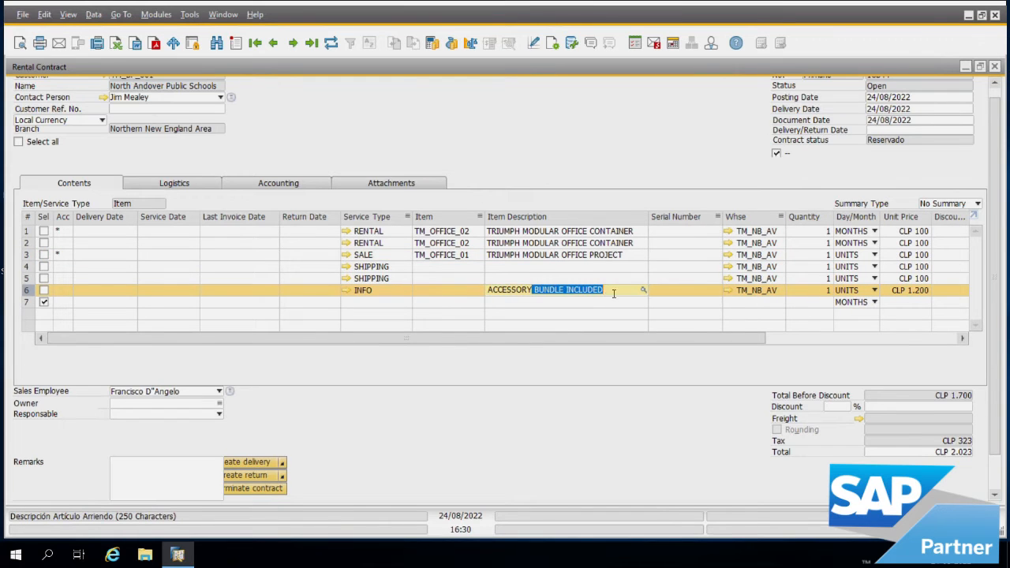
click(495, 290)
drag(495, 292, 628, 293)
click(552, 293)
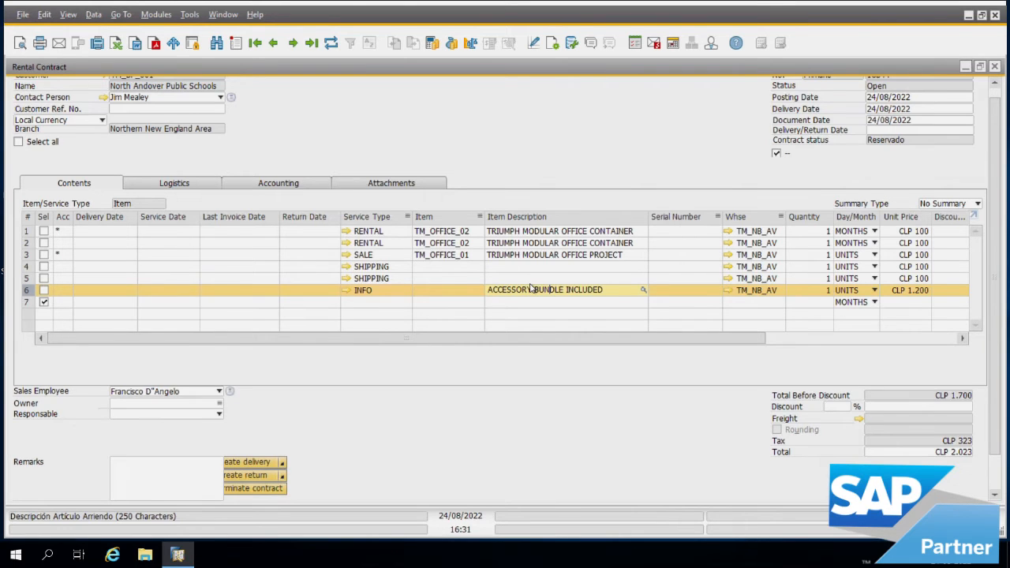
click(354, 313)
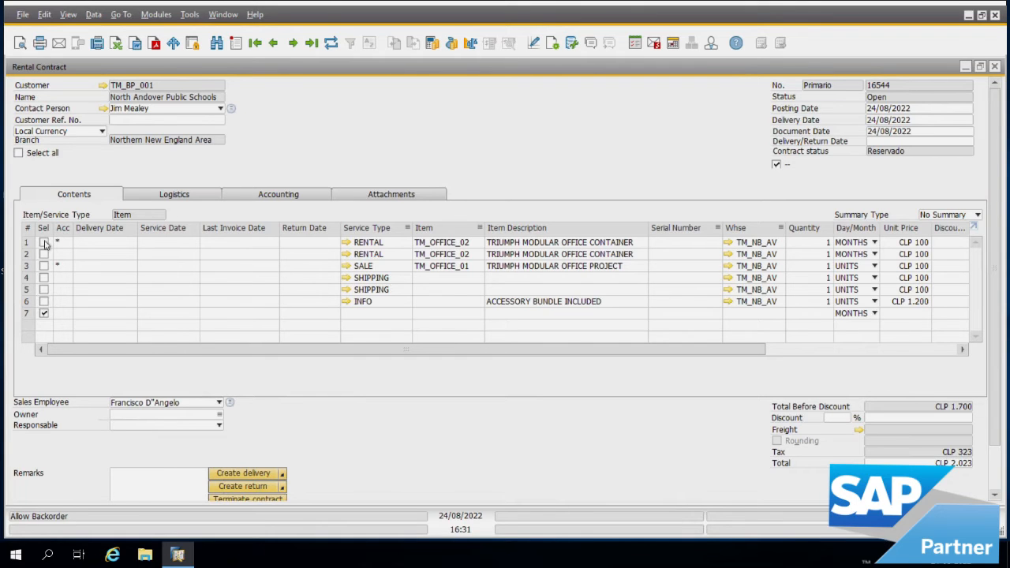
Step: Mark the first rental row, the sale row and the first shipping row as selected for processing
click(388, 268)
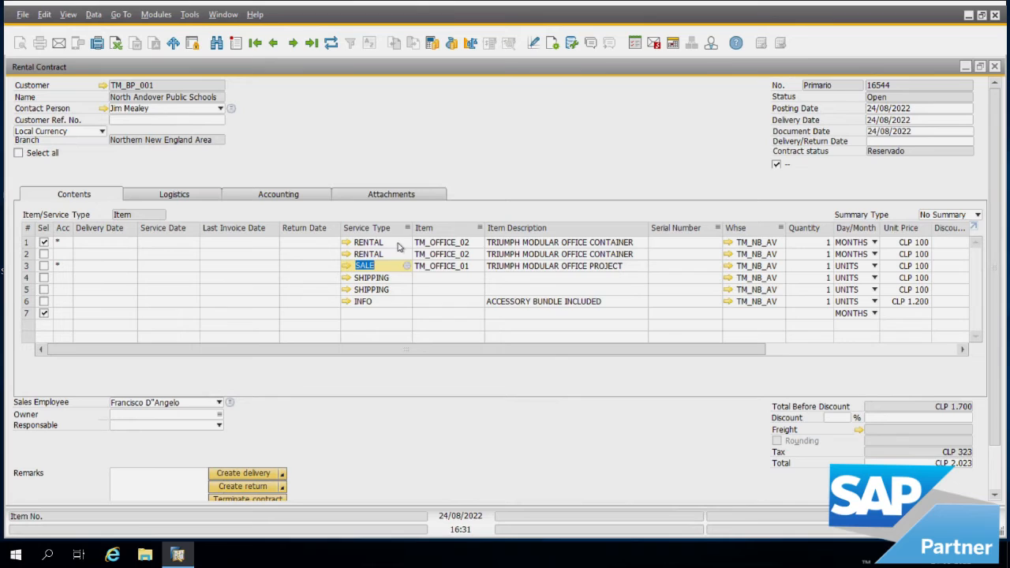
click(389, 245)
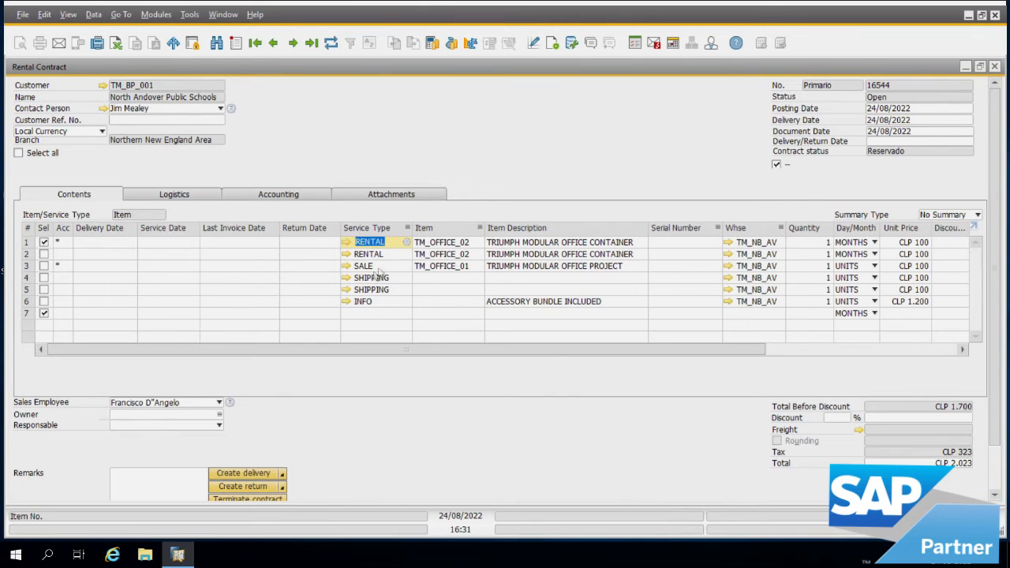
click(377, 267)
click(44, 266)
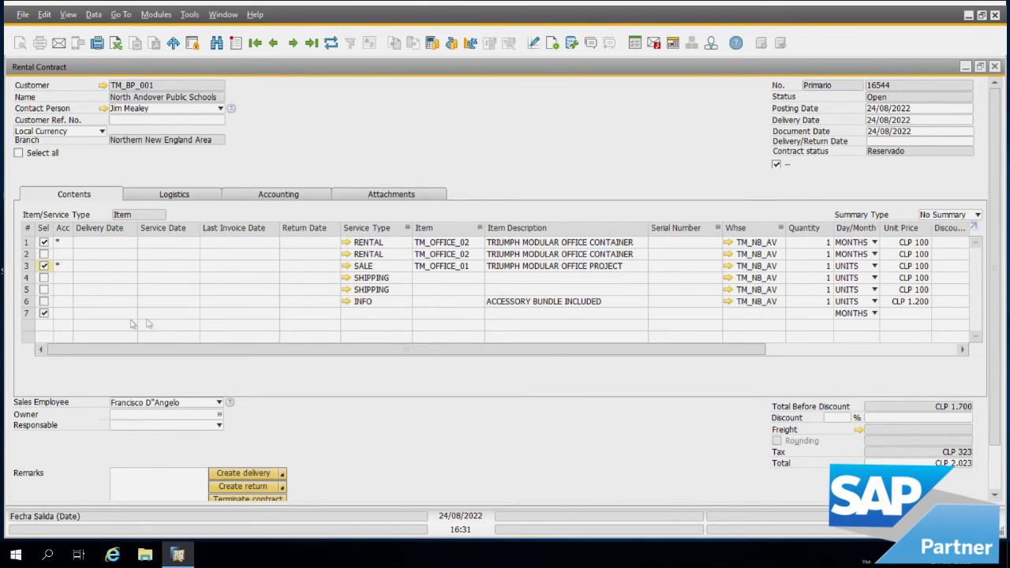
click(44, 278)
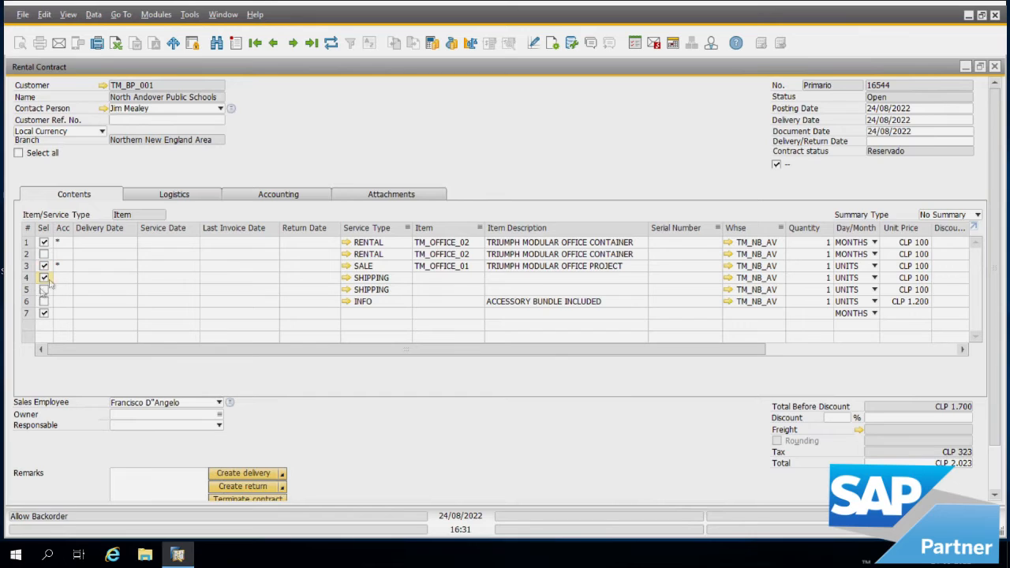
Step: Assign the delivery shipping item TM_SHP_DEL to the first shipping row and update the contract
click(458, 279)
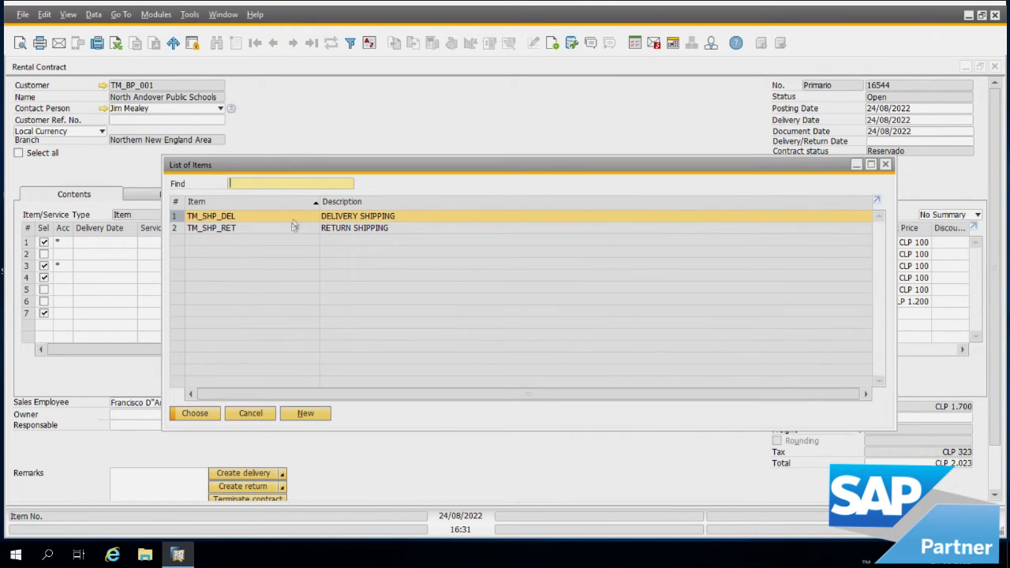
key(Return)
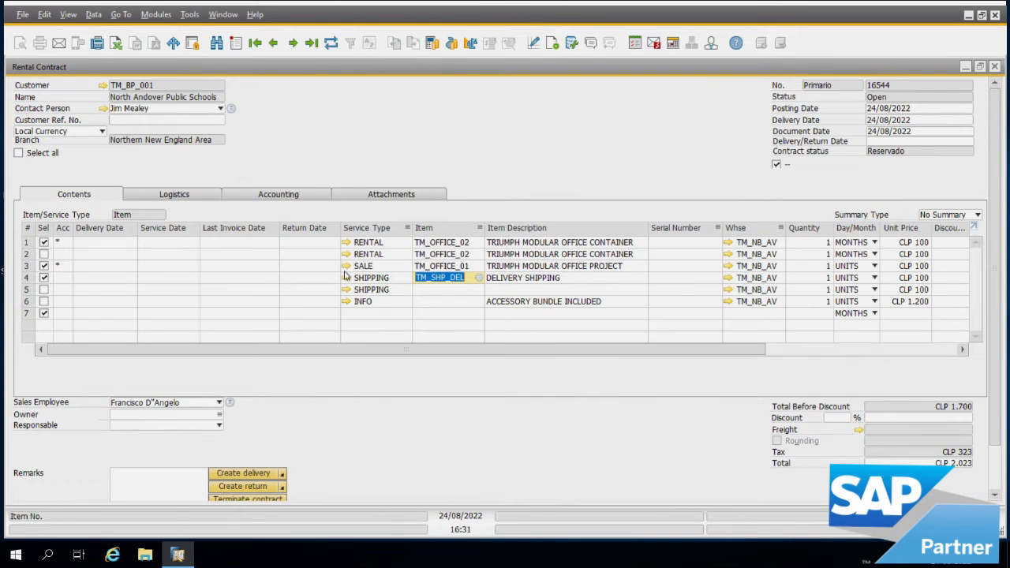
scroll(311, 361, down, 2)
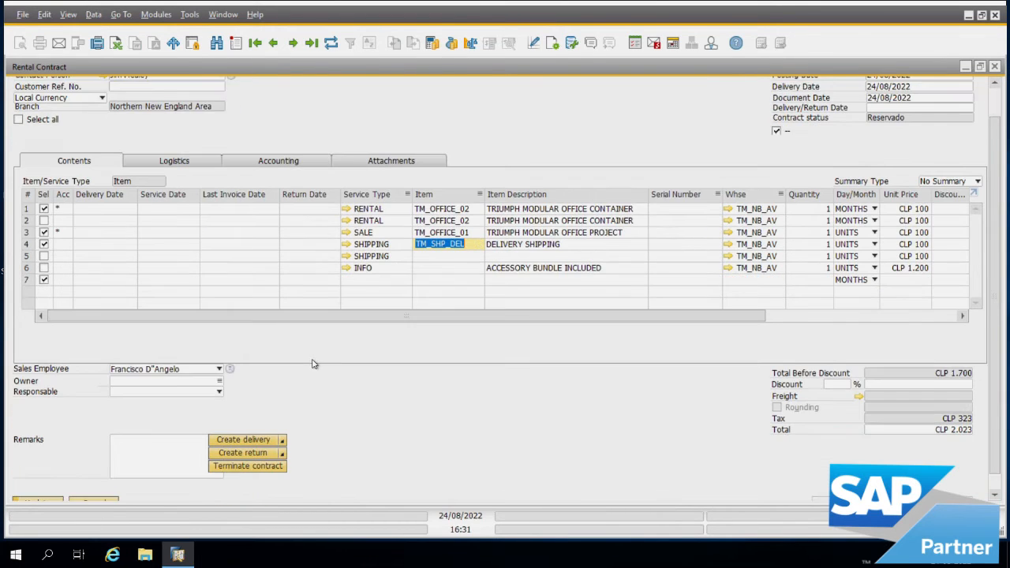
click(38, 486)
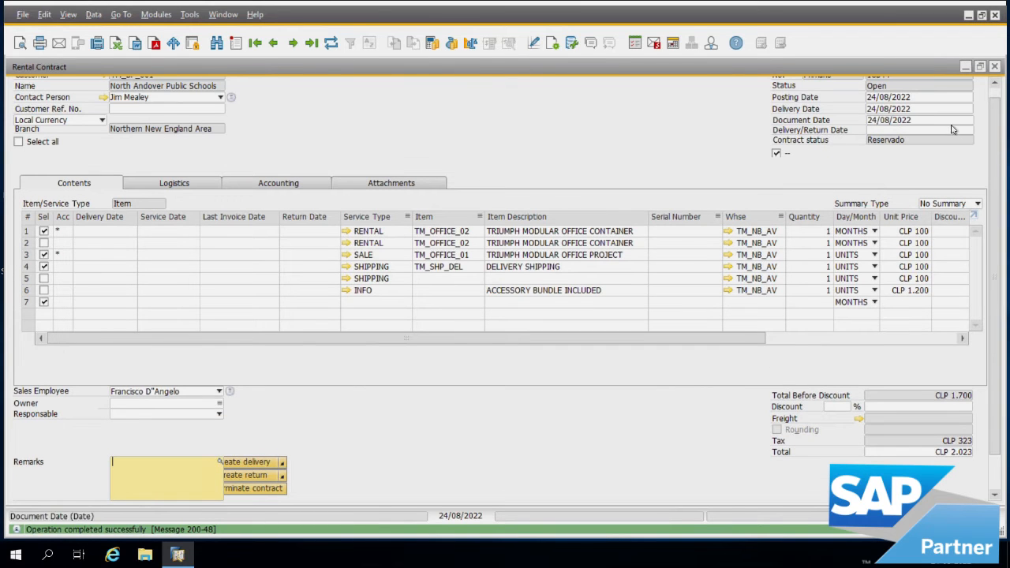
Step: Set the contract's Delivery/Return Date to 24/08/2022
click(908, 130)
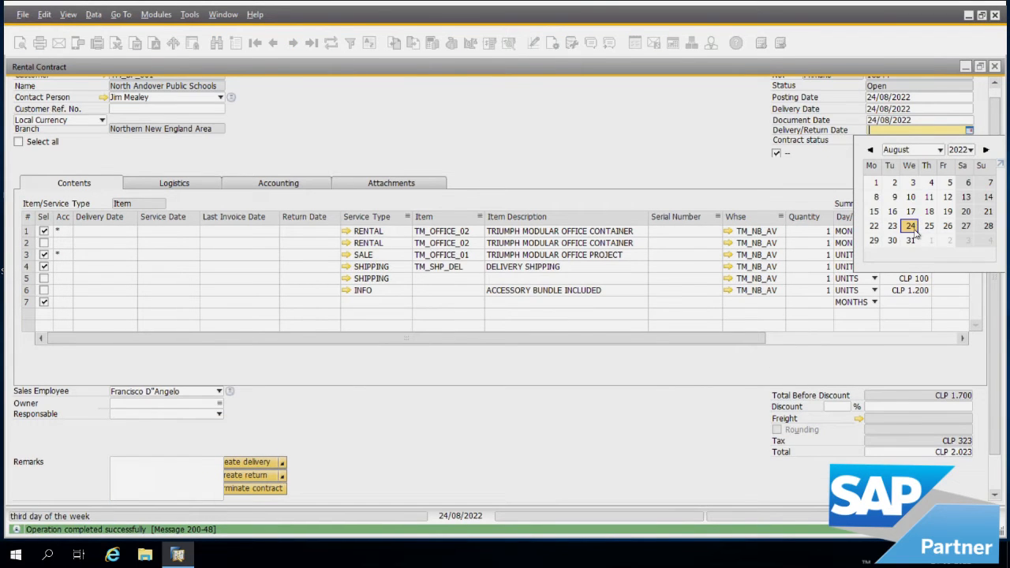
click(914, 230)
scroll(1000, 172, up, 1)
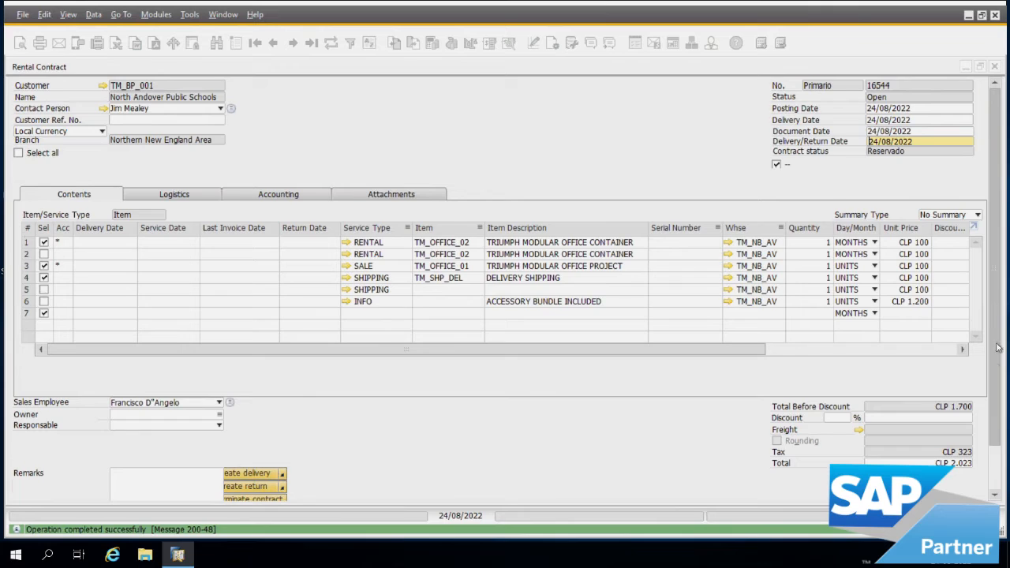
Step: Try to create a delivery for the marked contract rows
scroll(998, 347, down, 3)
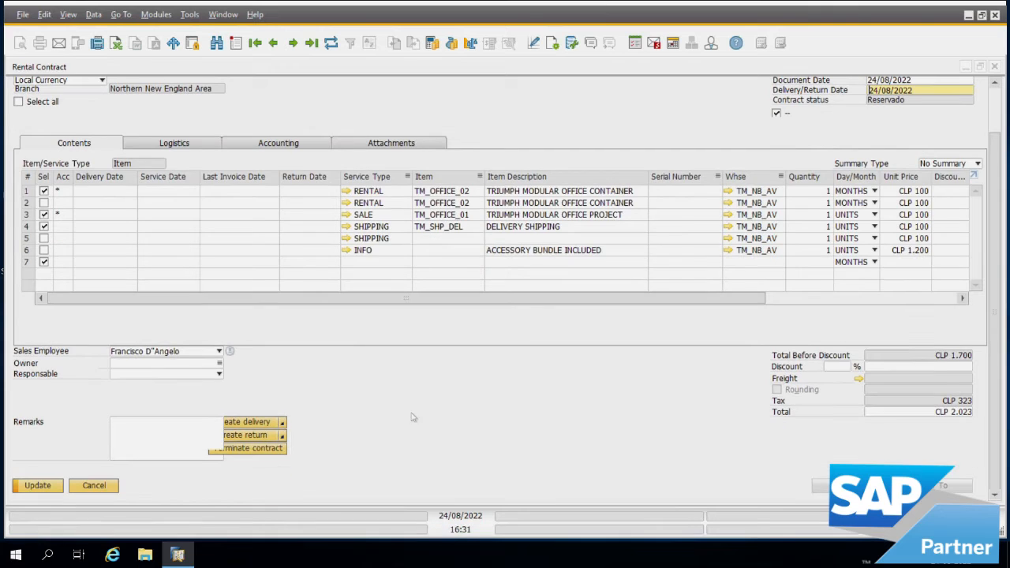
click(259, 425)
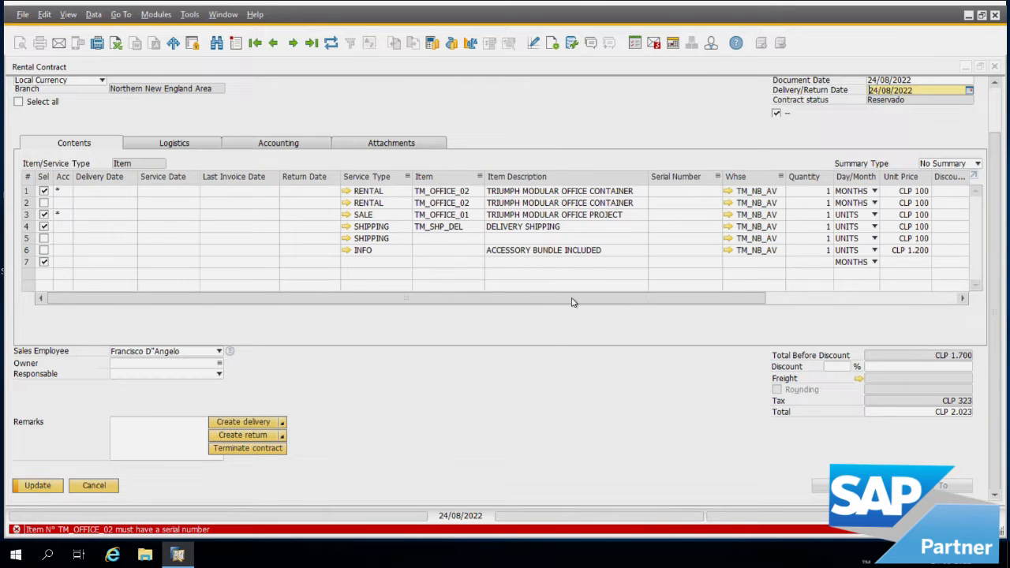
Step: Assign serial number TM_SEROF_0001 to the first rental row and TM_SEROF_0002 to the second rental row
drag(573, 302, 734, 302)
click(510, 194)
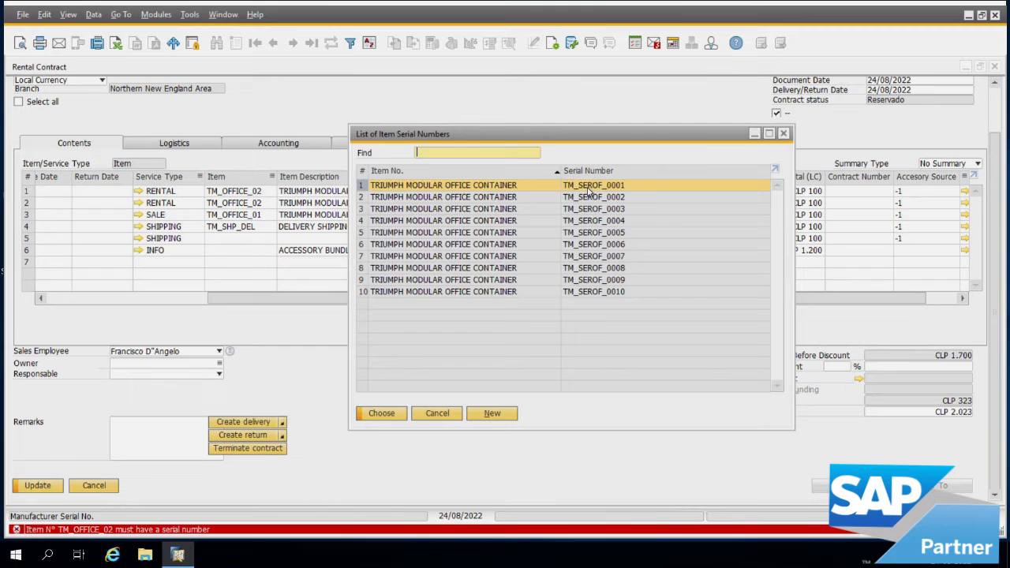
key(Return)
click(510, 203)
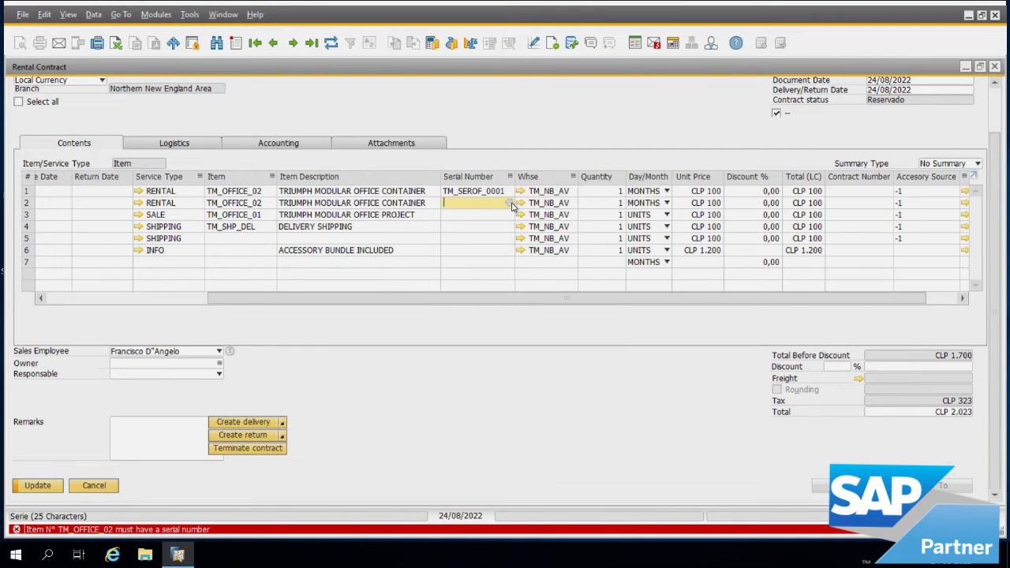
double_click(559, 197)
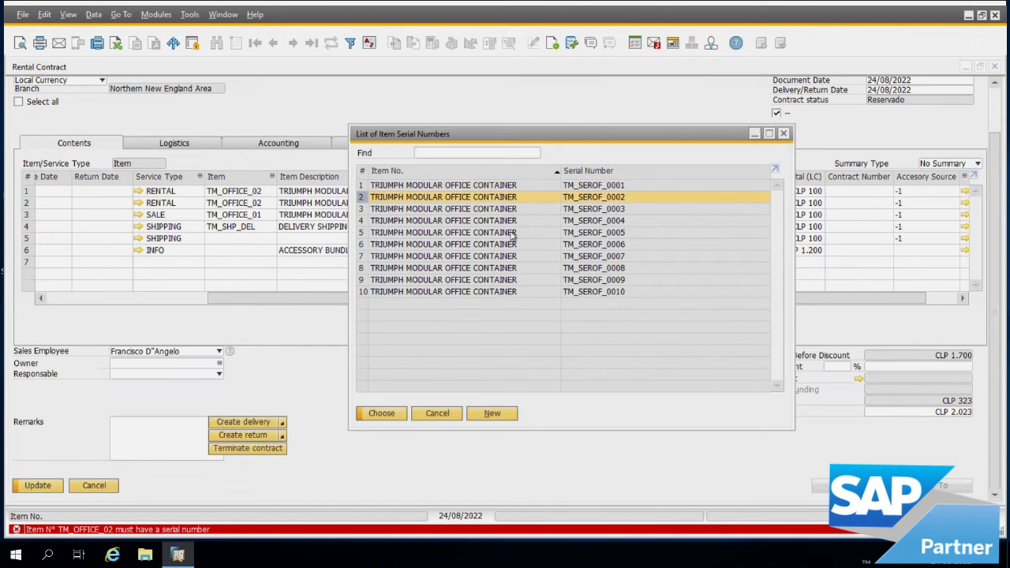
Step: Assign serial number TM_OFF_SER_1 to the sale row and update the contract
click(489, 215)
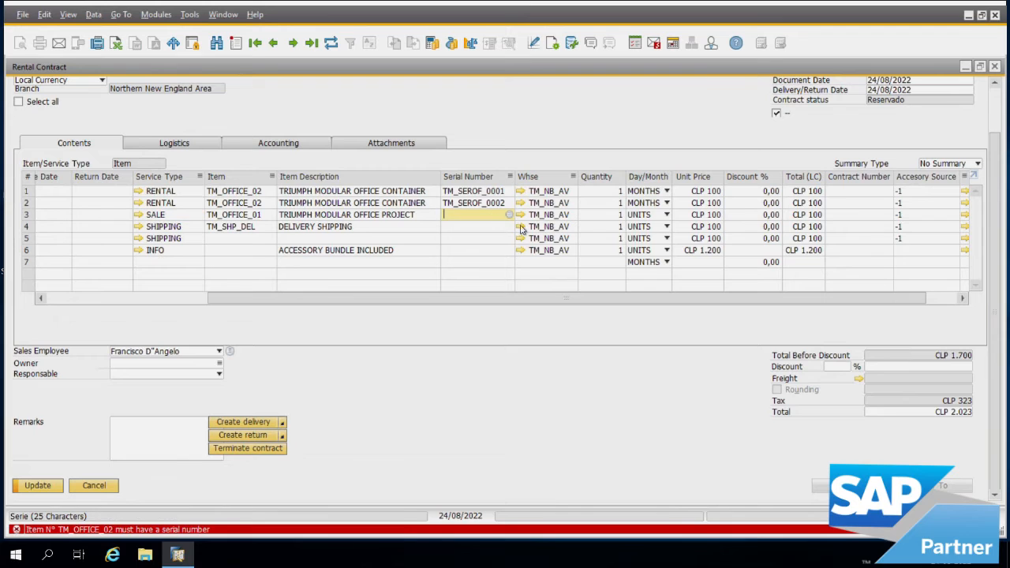
key(Tab)
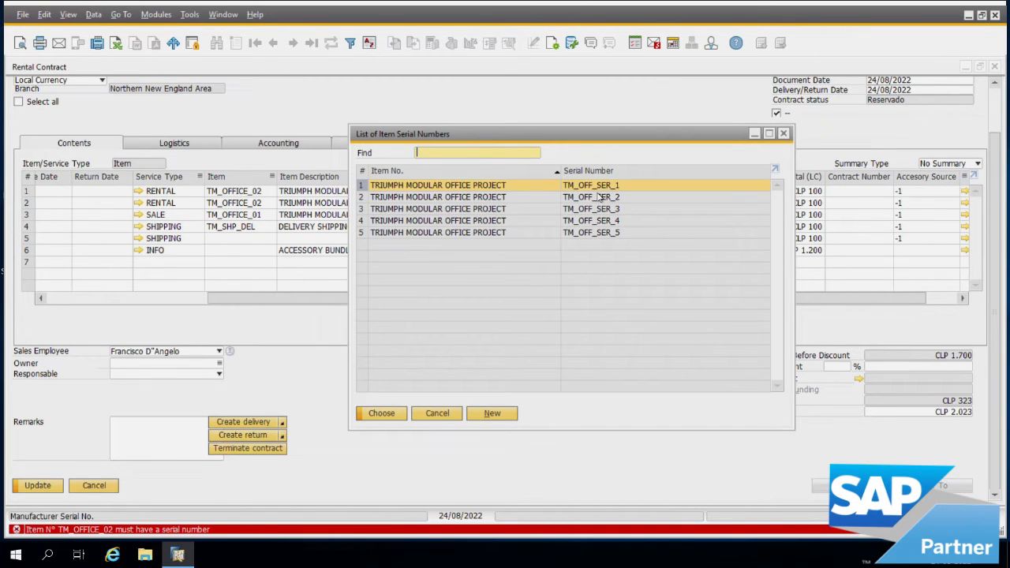
key(Return)
click(37, 486)
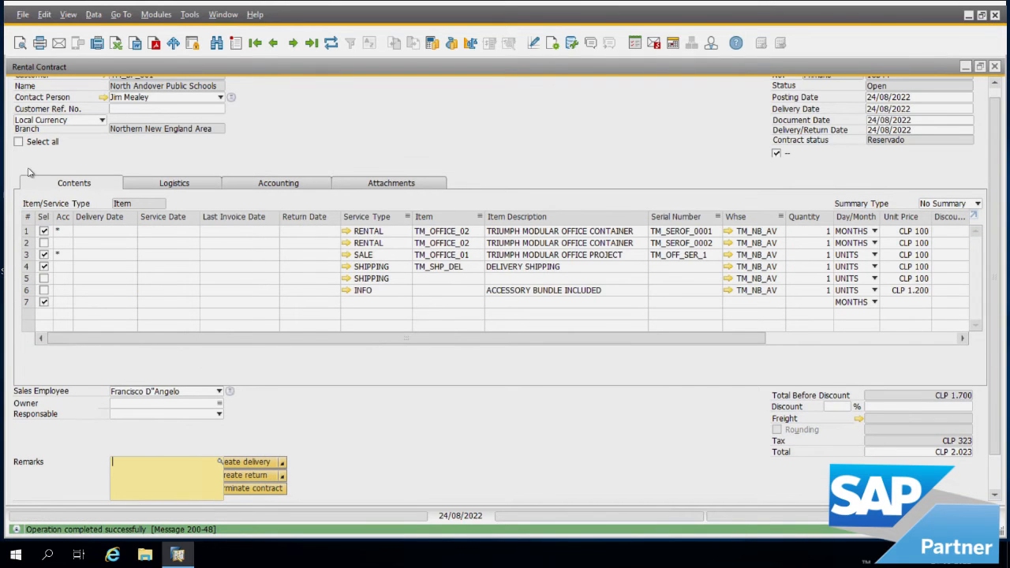
Step: Create the delivery with its delivery note for the marked first rental, sale and first shipping rows
click(26, 231)
click(26, 255)
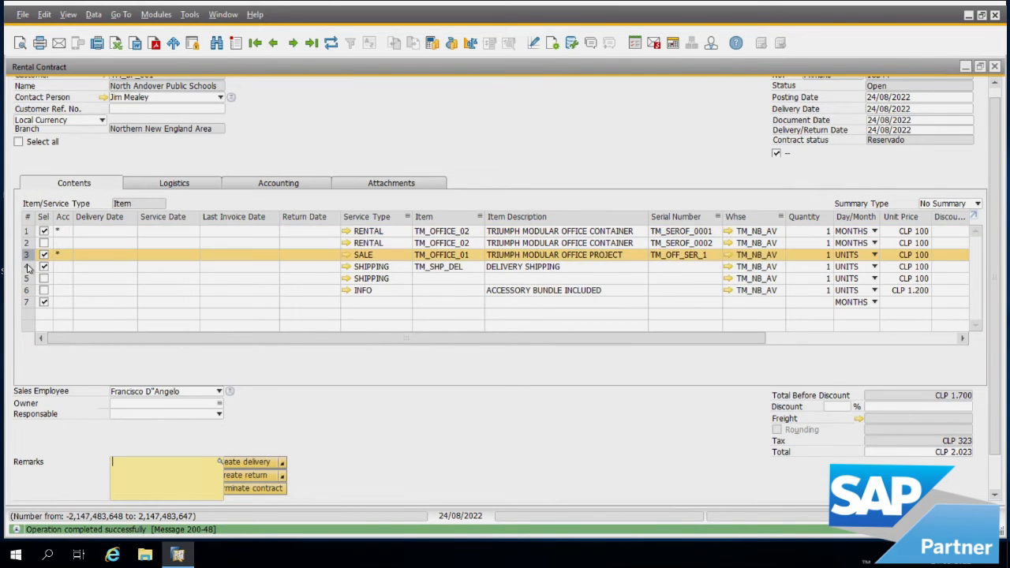
click(27, 266)
click(26, 232)
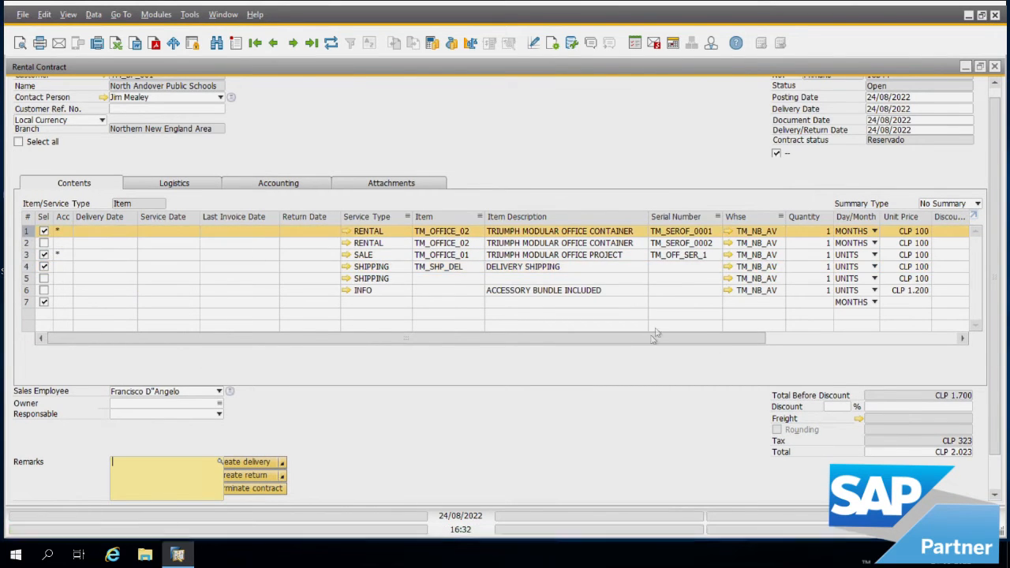
drag(655, 338, 564, 368)
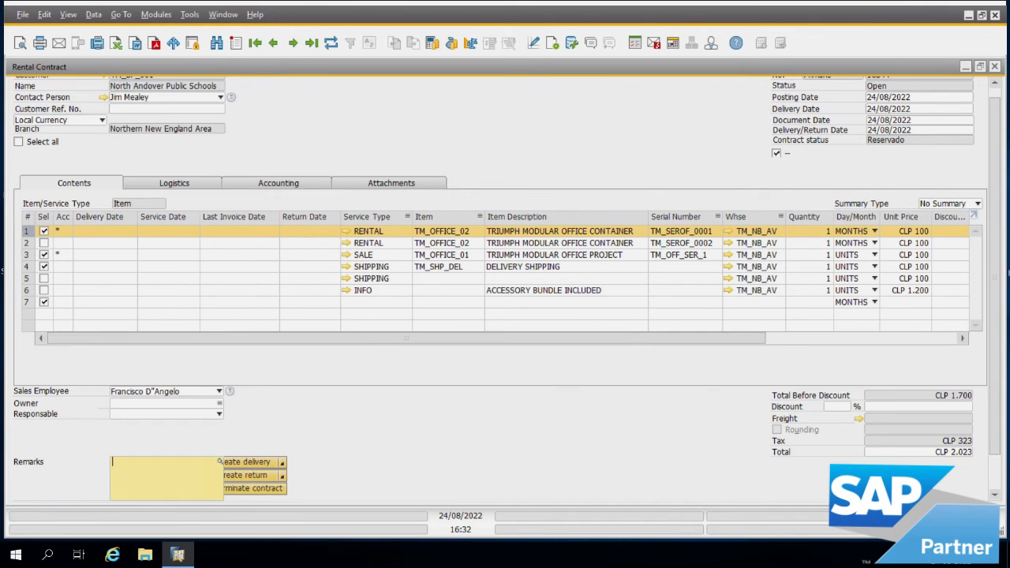
click(876, 131)
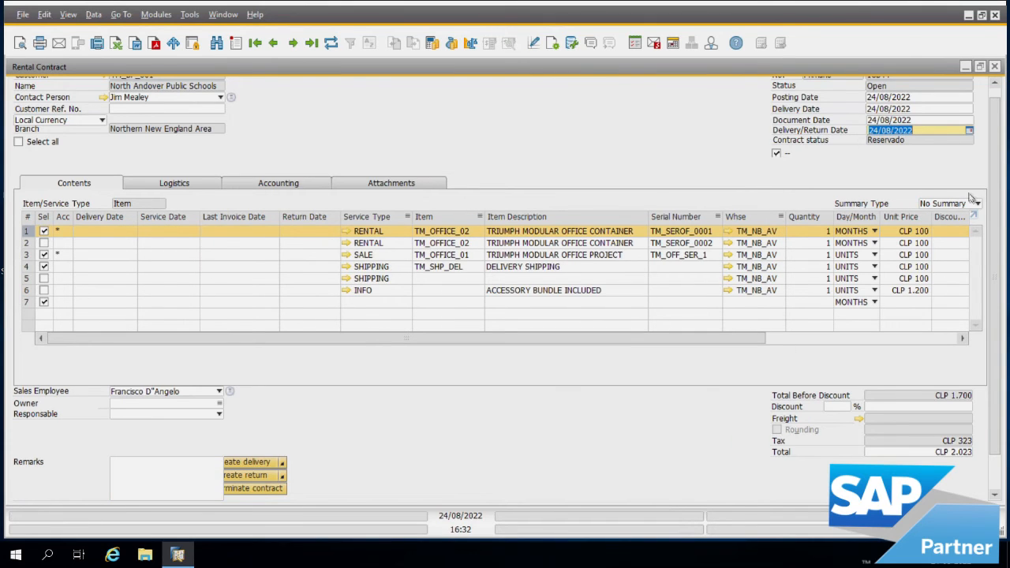
scroll(994, 206, down, 2)
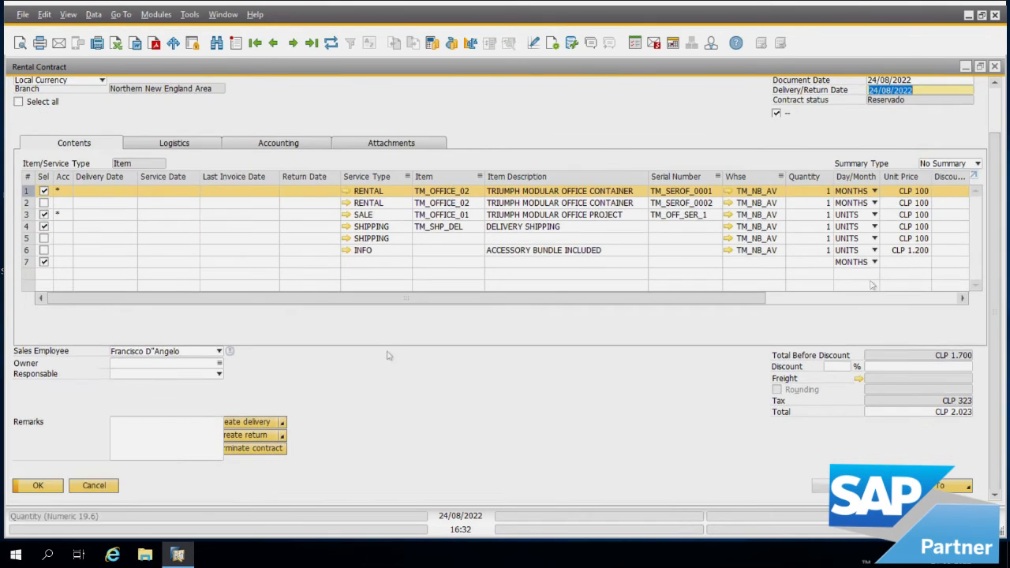
click(262, 422)
click(365, 293)
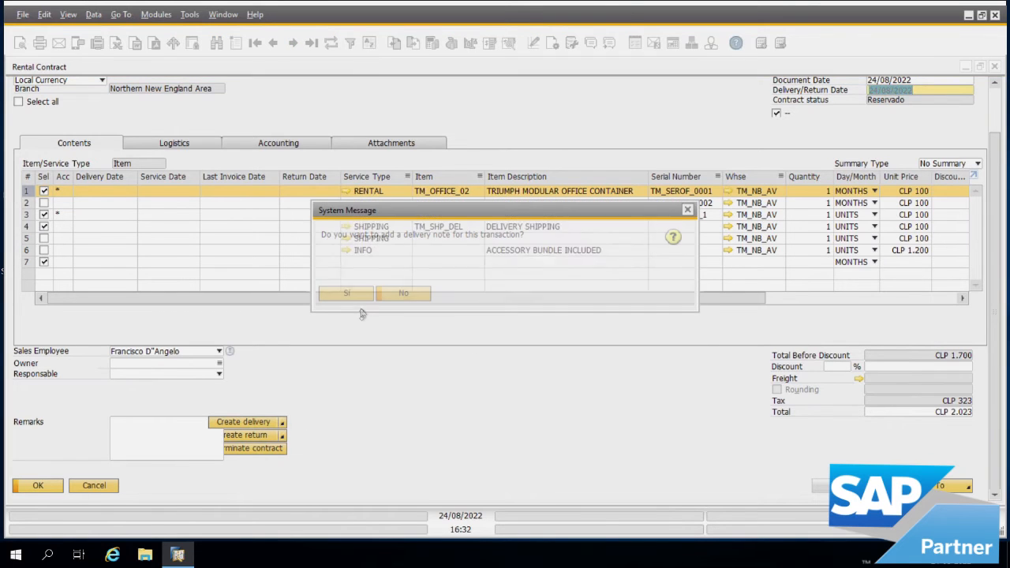
click(363, 294)
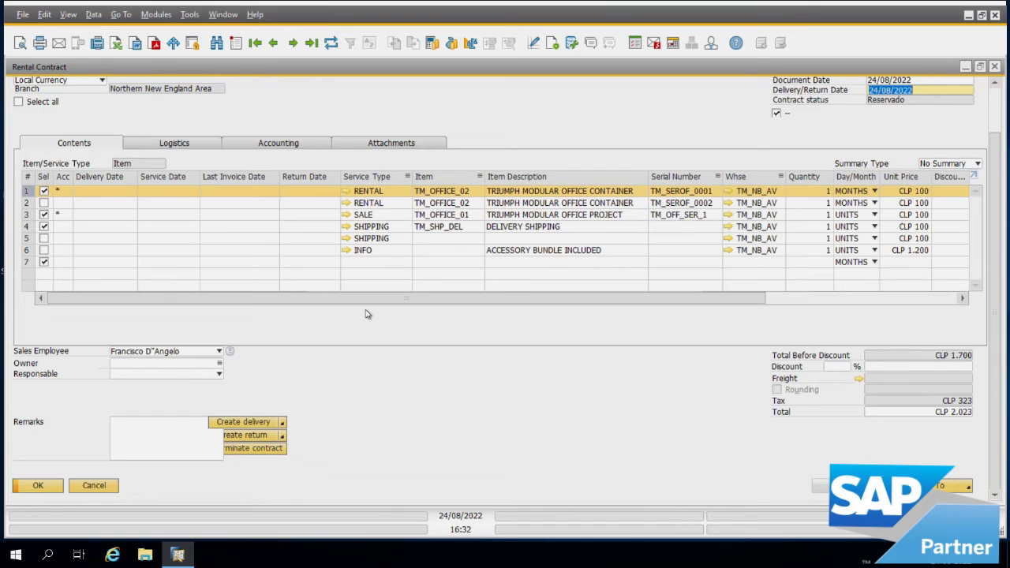
click(362, 299)
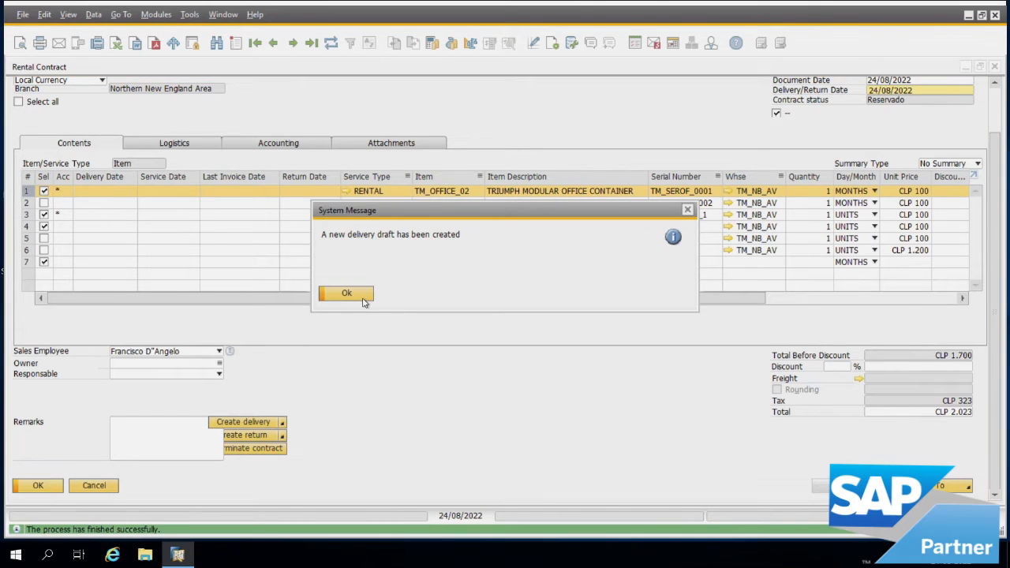
click(364, 297)
Step: Refresh the contract and check the delivery dates of the first rental, sale and first shipping rows
drag(998, 213, 997, 150)
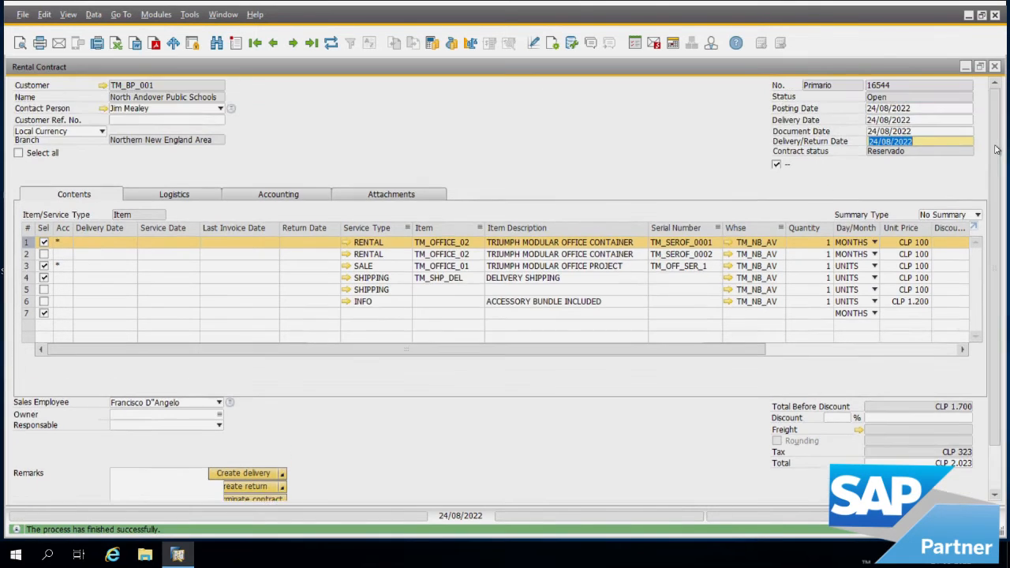
click(334, 45)
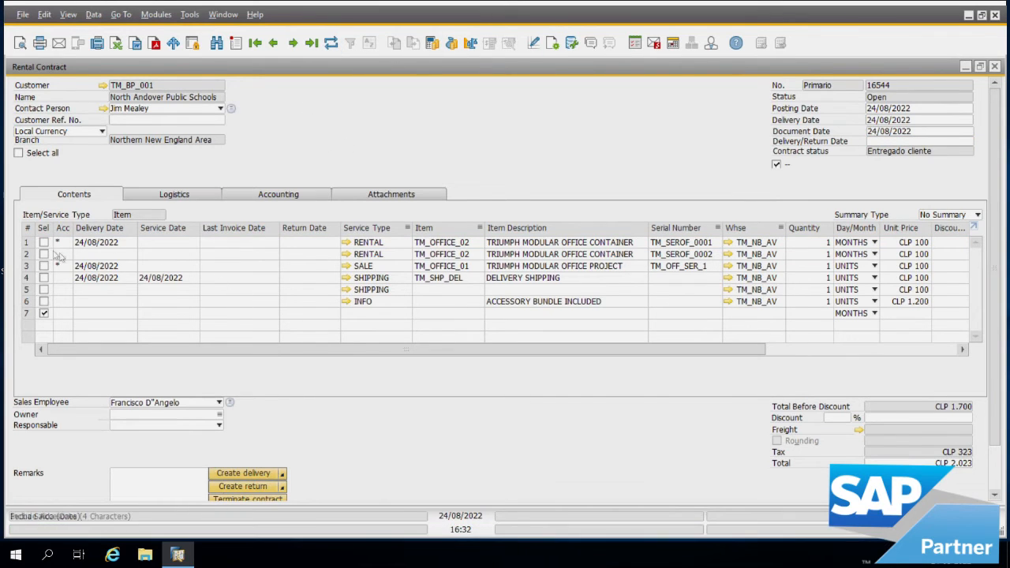
click(26, 244)
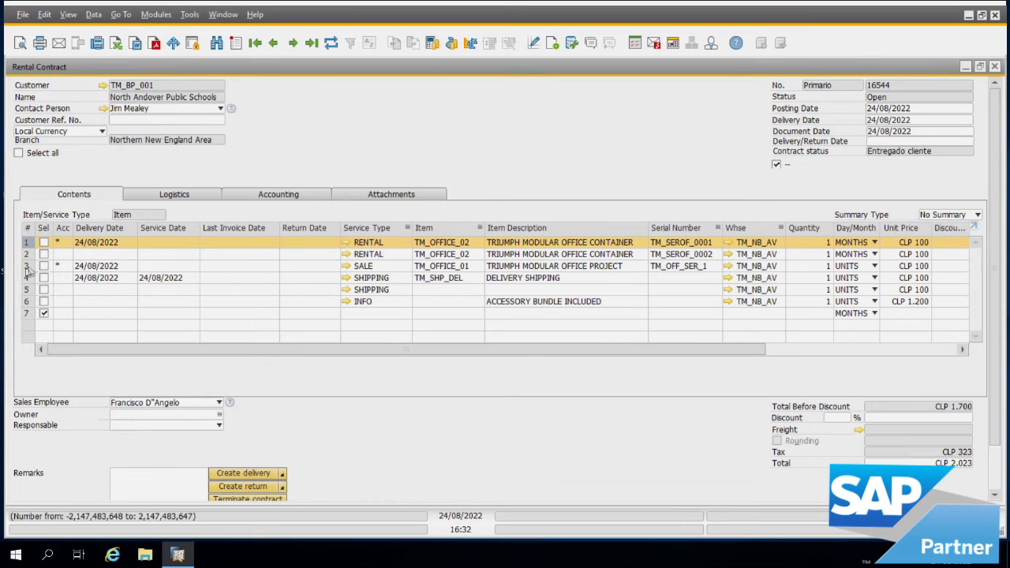
click(27, 267)
click(29, 278)
Step: Mark the second rental row for processing and set the contract's Delivery/Return Date to 31/08/2022
click(27, 255)
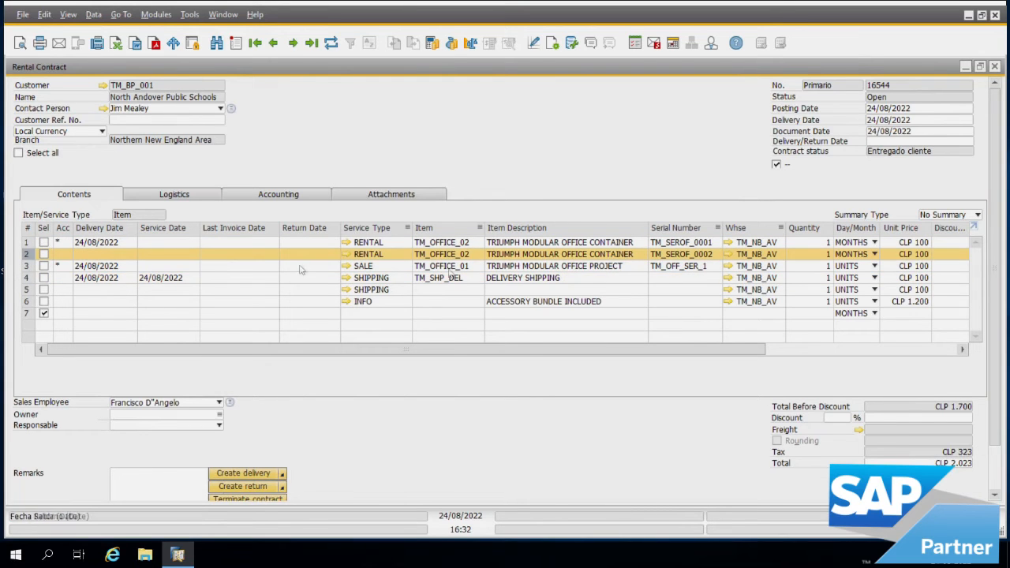
click(369, 254)
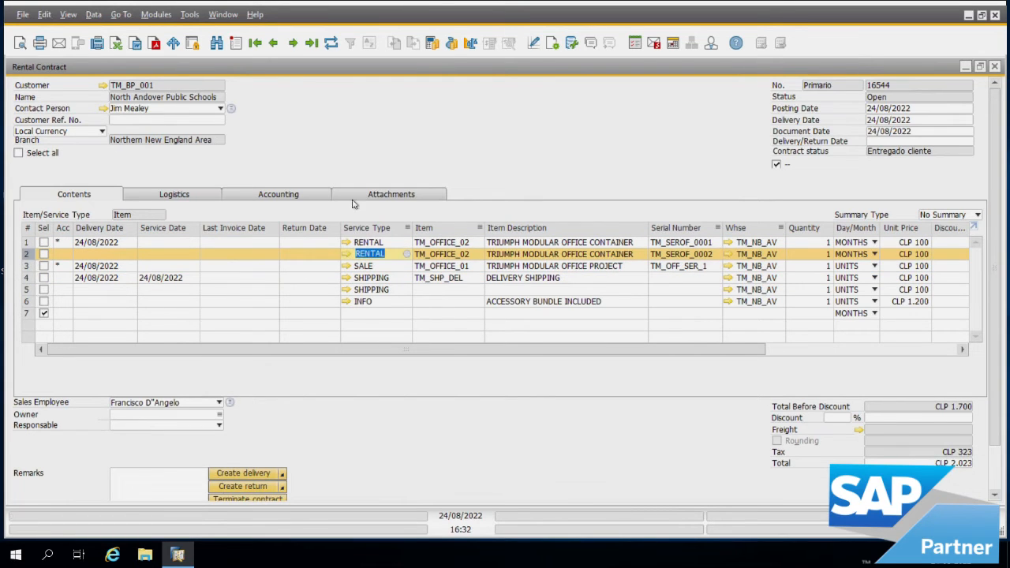
click(44, 254)
click(948, 142)
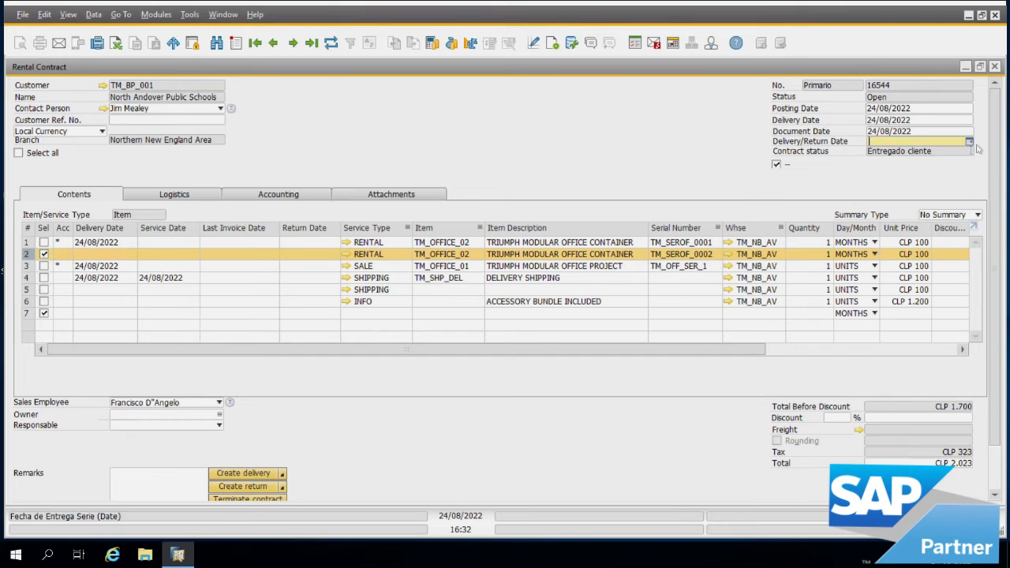
click(969, 141)
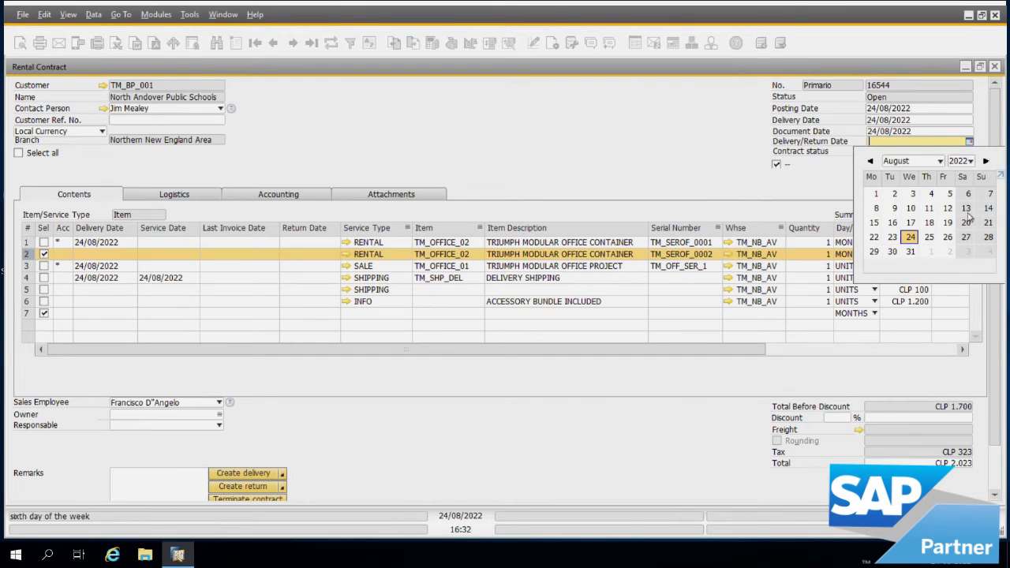
click(912, 252)
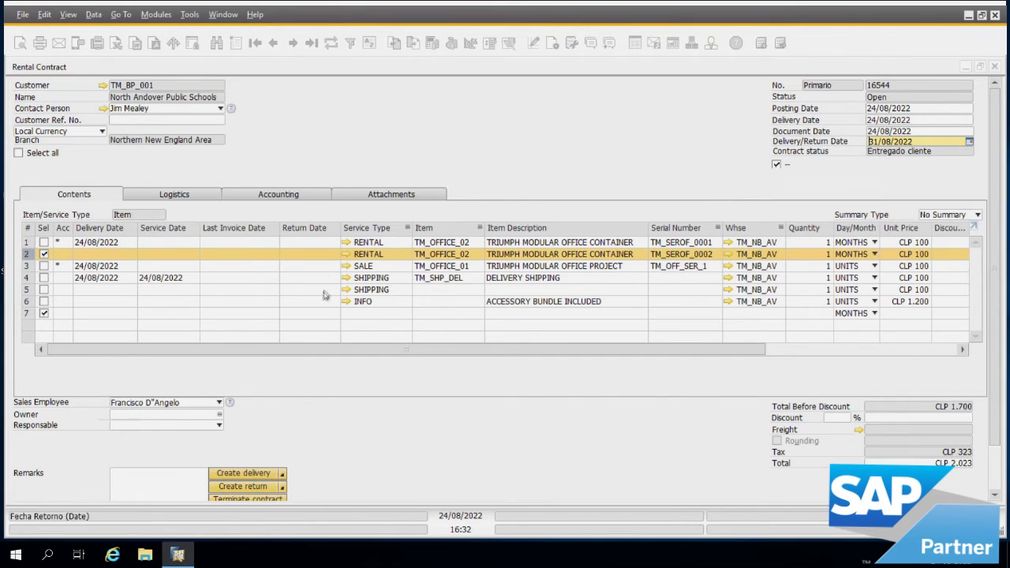
Step: Assign item TM_SHP_DEL to the second shipping row and save the contract with that row marked for processing
click(454, 296)
click(491, 296)
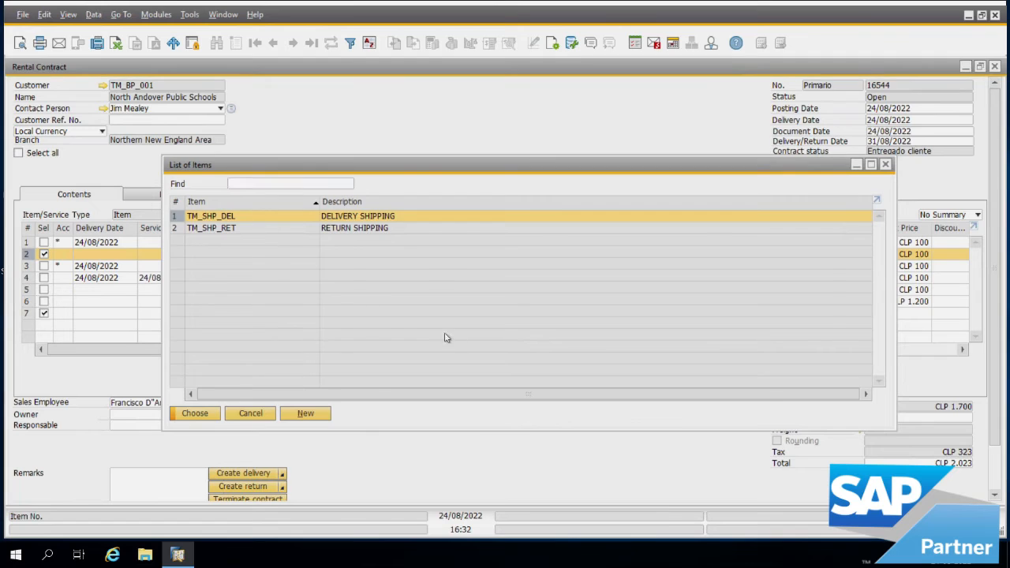
key(Return)
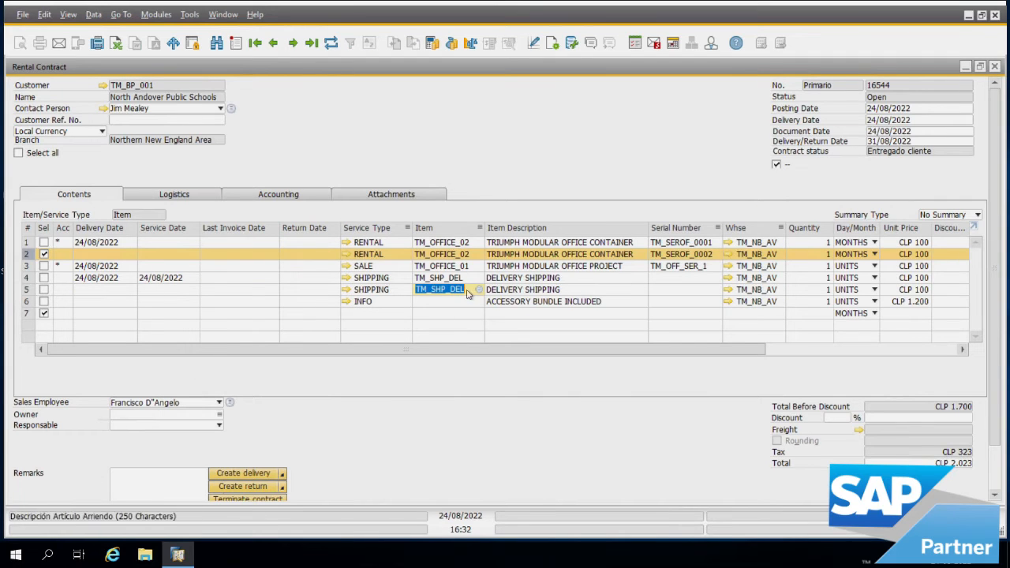
click(43, 290)
scroll(434, 424, down, 1)
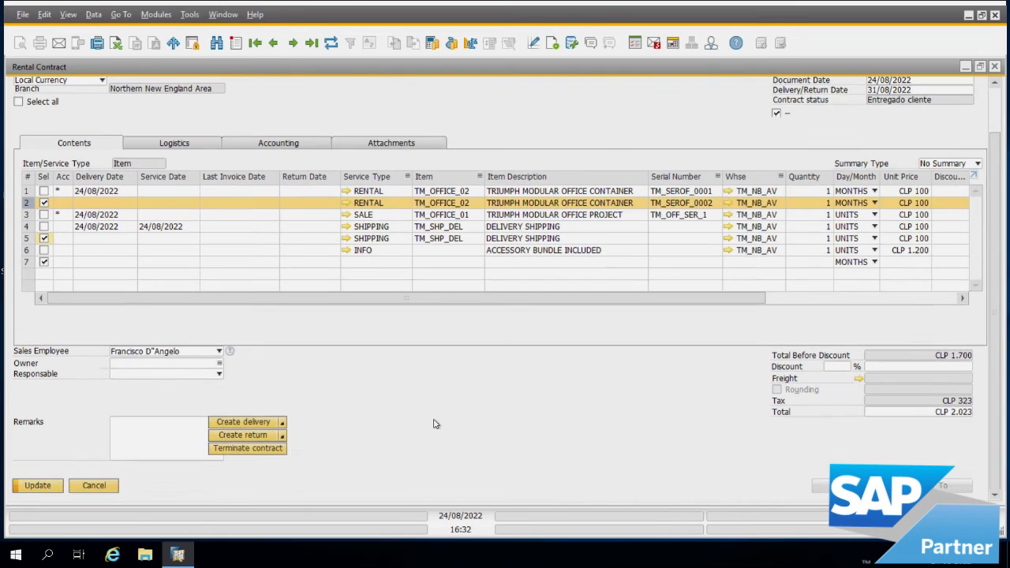
click(59, 491)
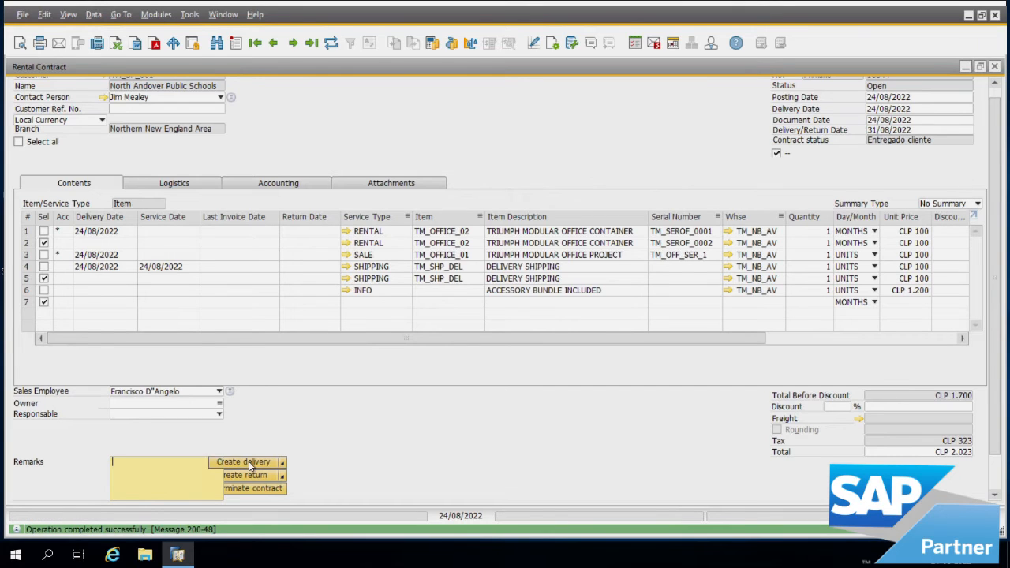
Step: Create the delivery for the second rental row and second shipping row, and refresh the contract
click(250, 466)
click(368, 289)
click(368, 293)
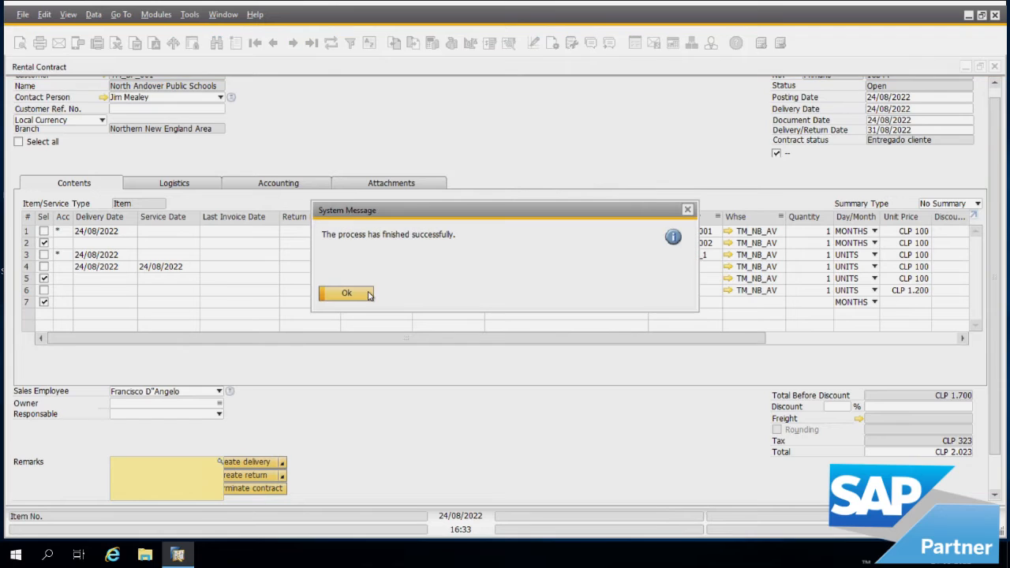
click(368, 293)
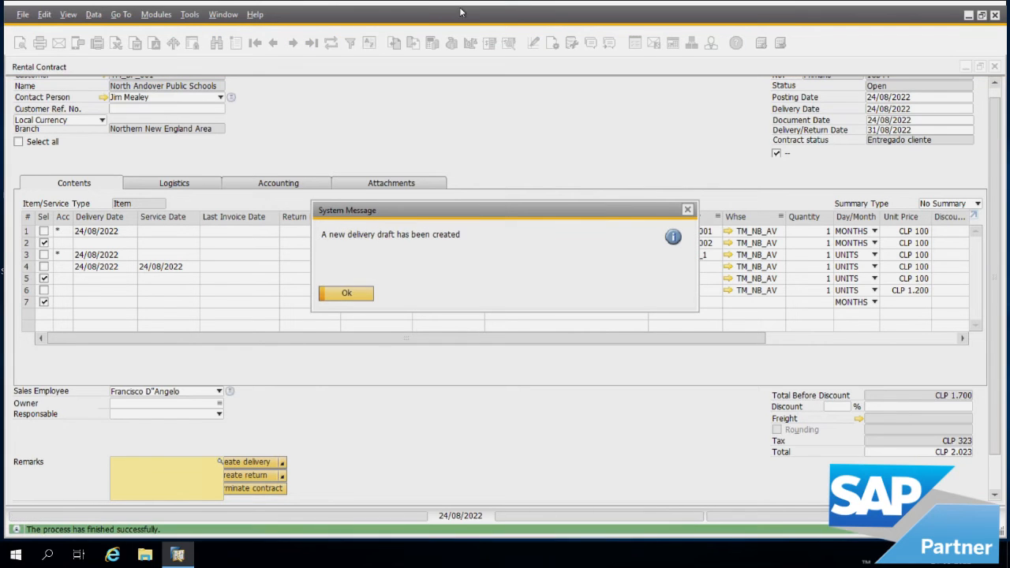
click(346, 294)
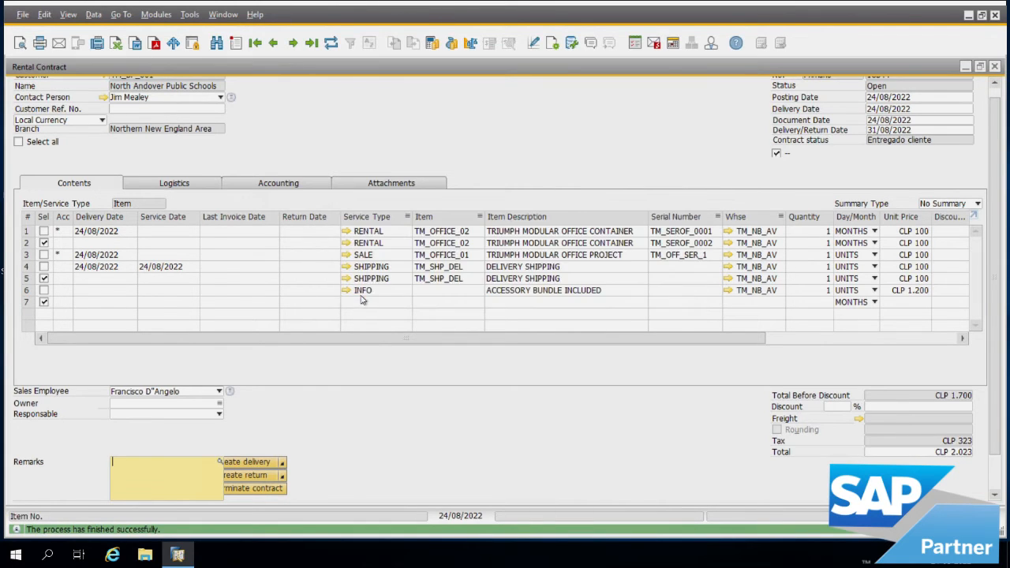
click(331, 43)
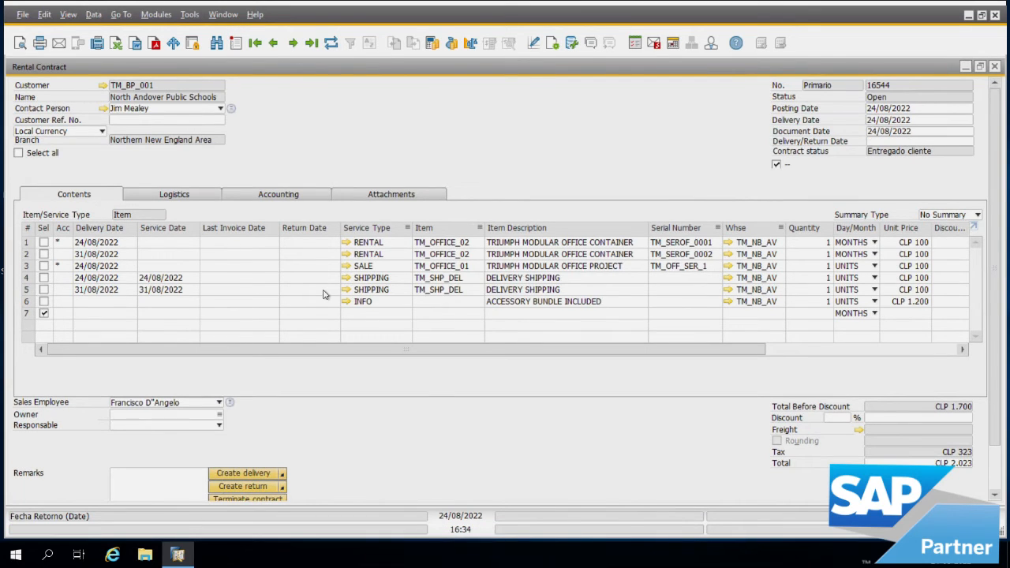
Step: Set the Service Date of the first rental row to 24/08/2022
click(193, 242)
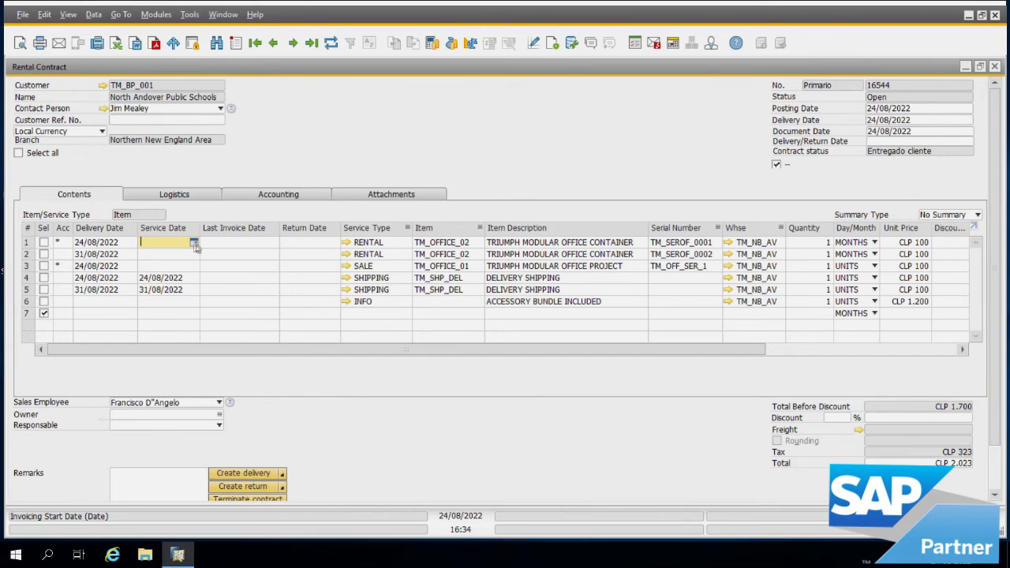
click(194, 243)
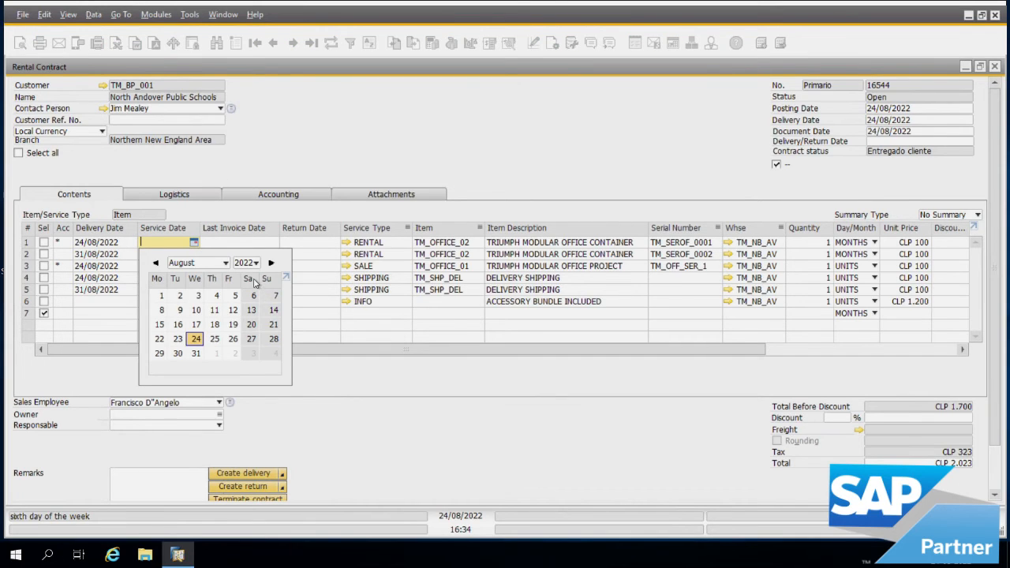
click(196, 340)
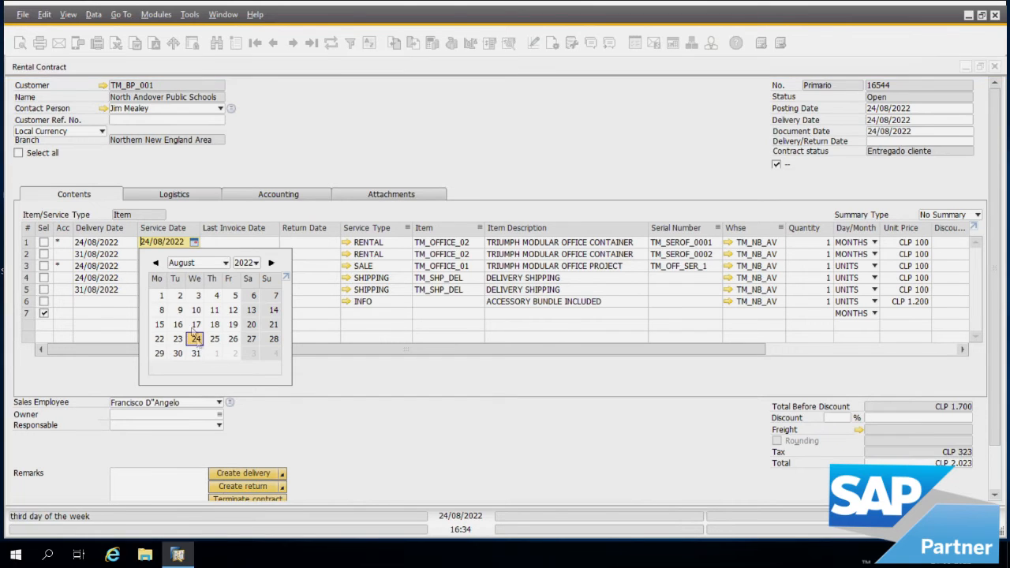
Step: Copy the second rental row's delivery date, 31/08/2022, into its Service Date
click(103, 255)
key(ctrl+c)
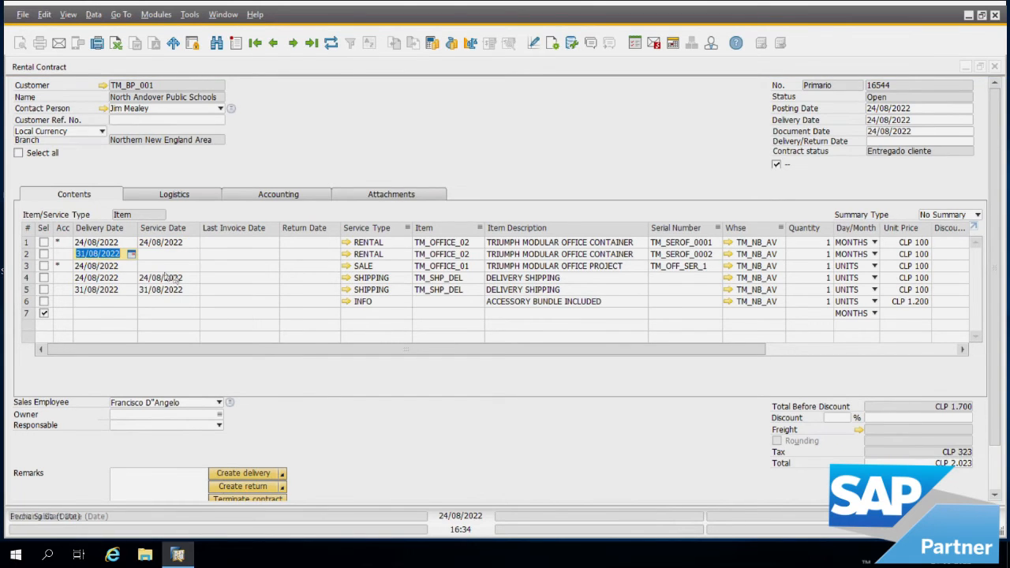
click(165, 256)
key(ctrl+v)
Step: Copy the sale row's delivery date, 24/08/2022, into its Service Date and save the contract update
click(119, 272)
key(ctrl+c)
click(162, 268)
key(ctrl+v)
scroll(300, 450, down, 2)
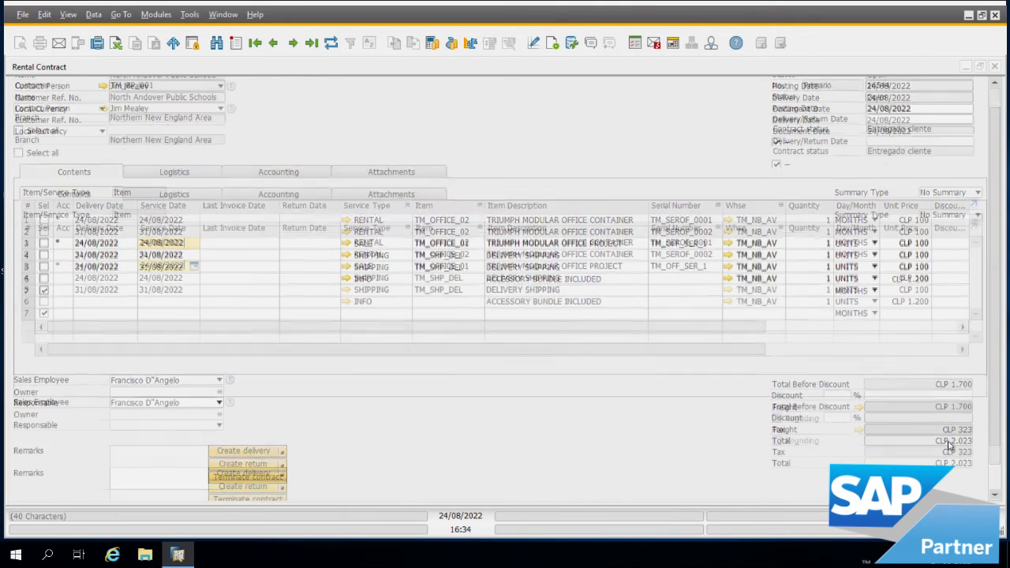
click(36, 486)
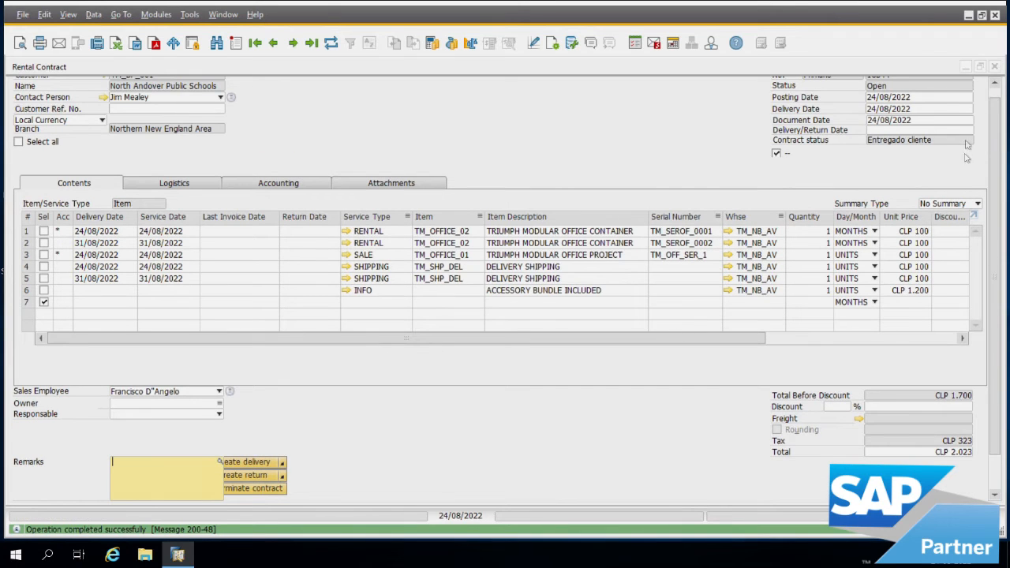
Step: Minimize the rental contract and run the Document Drafts Report for open Sales - A/R documents of user manager
click(966, 66)
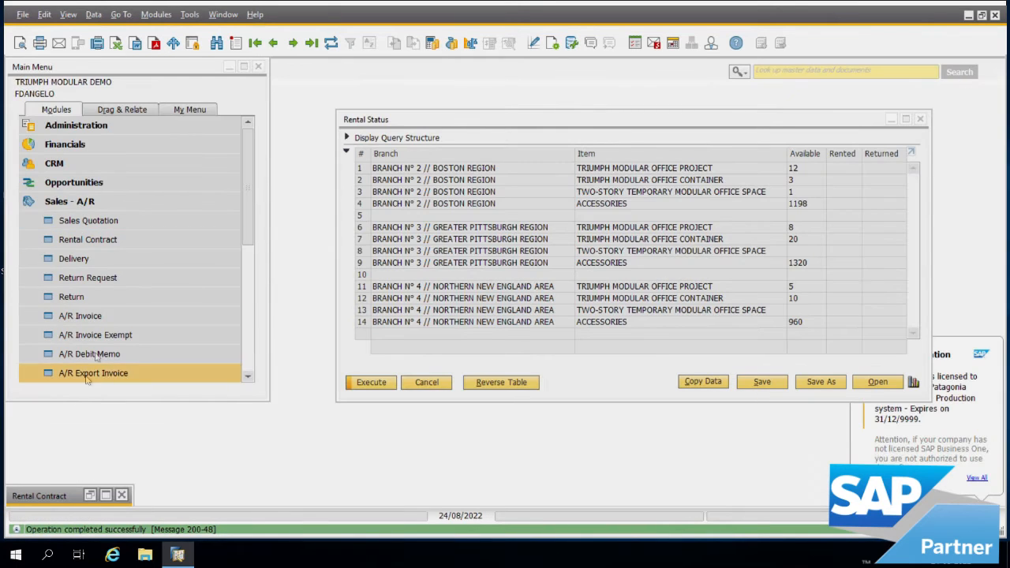
scroll(94, 261, down, 3)
click(143, 318)
click(127, 324)
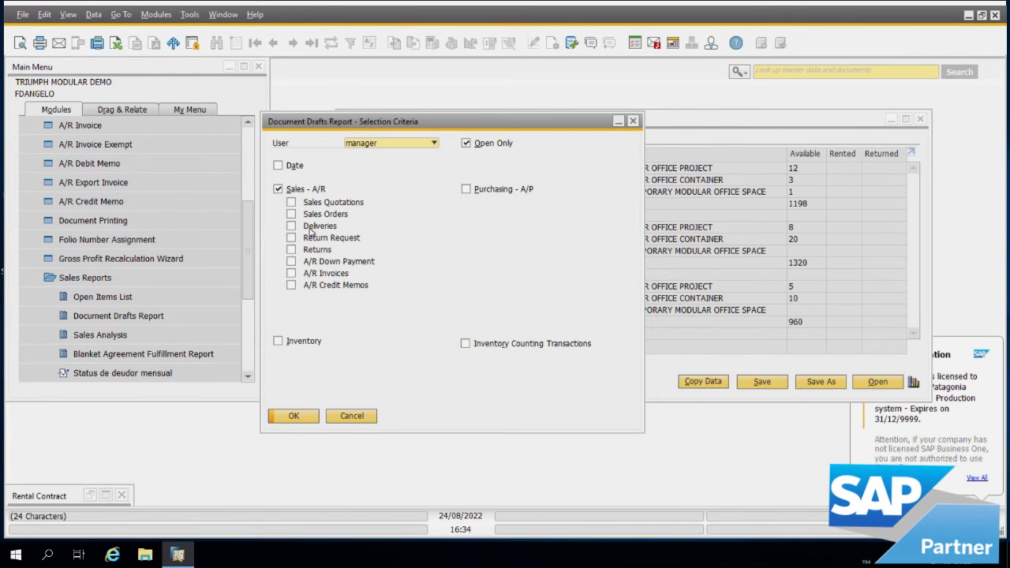
click(291, 416)
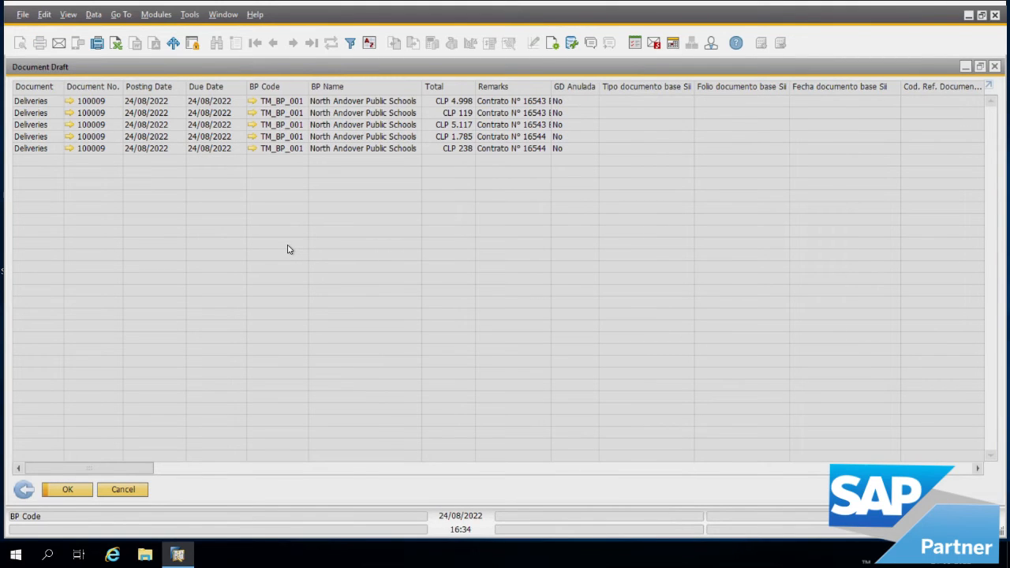
Step: Open the contract's first delivery draft, examine its shipping, sale, rental and accessory lines, and close it
click(203, 138)
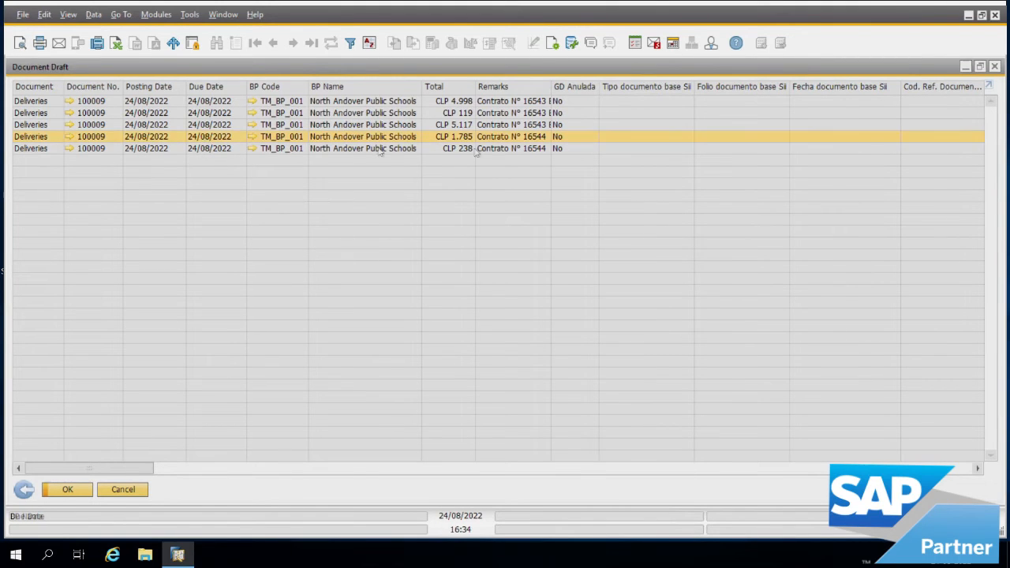
click(534, 152)
double_click(199, 140)
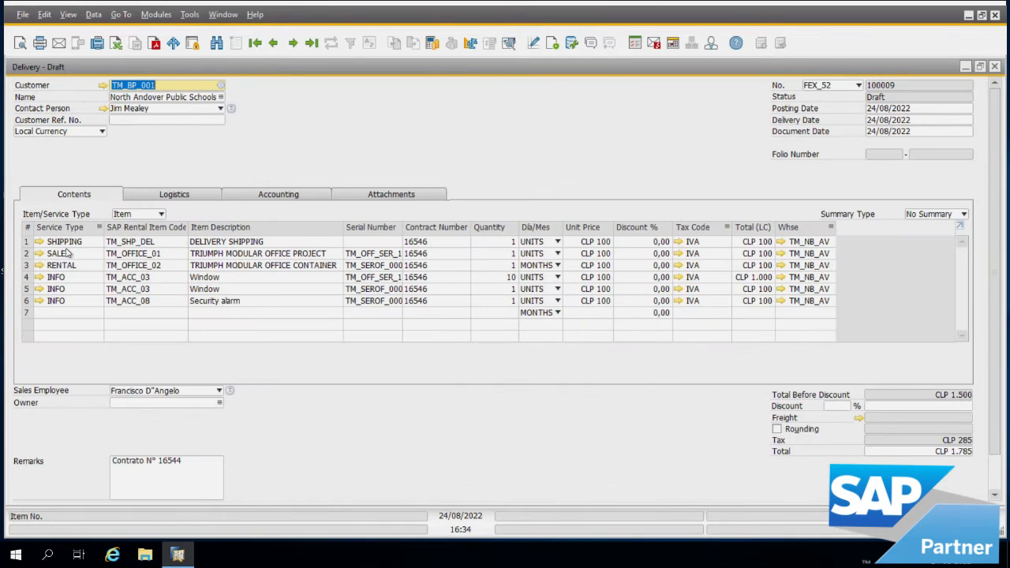
click(27, 244)
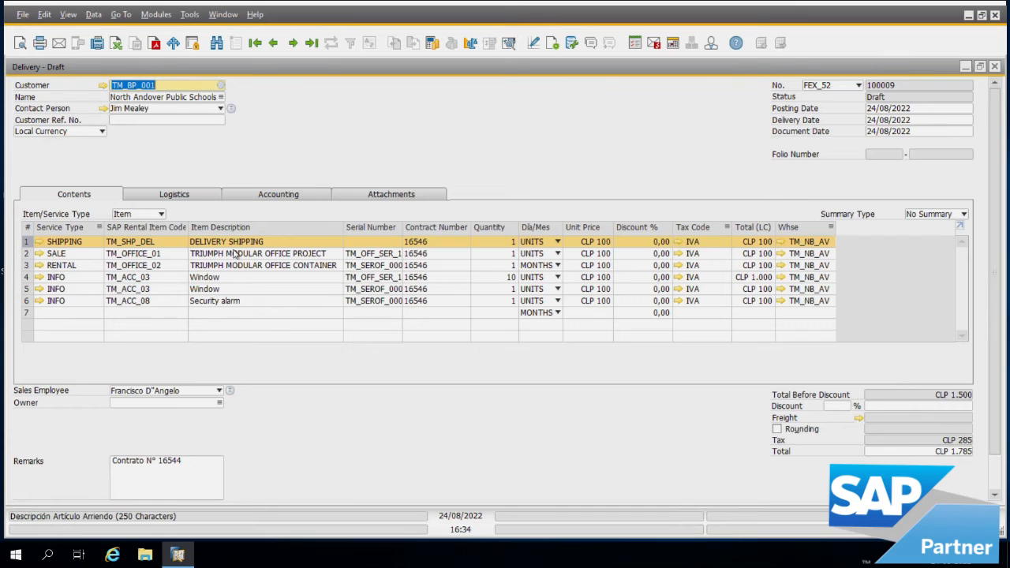
shift+click(25, 258)
click(25, 263)
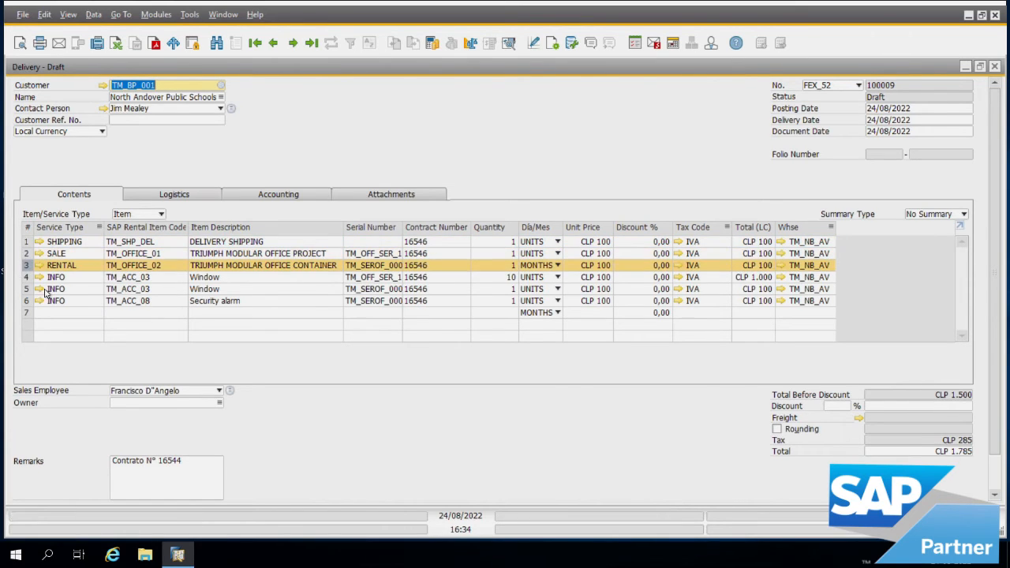
click(211, 290)
click(220, 279)
click(218, 299)
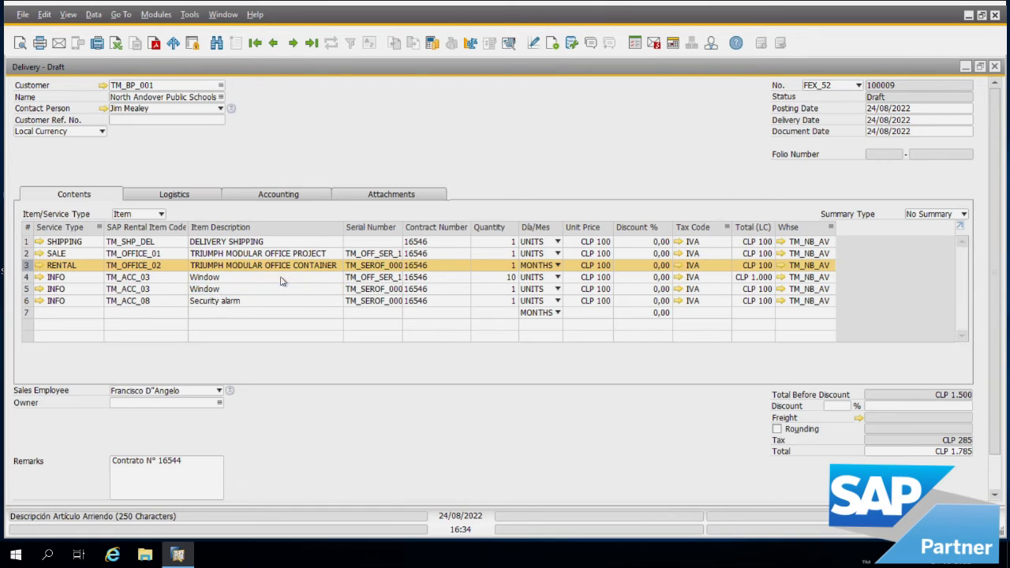
click(994, 68)
Step: Open the contract's second delivery draft, examine its shipping and rental lines, and close both the draft and the drafts report
double_click(225, 148)
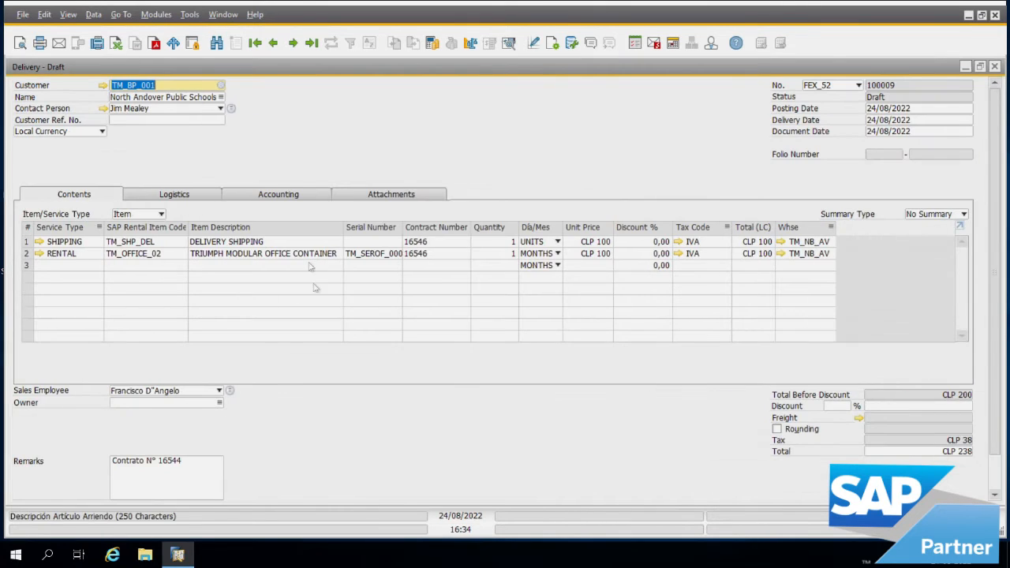
click(26, 255)
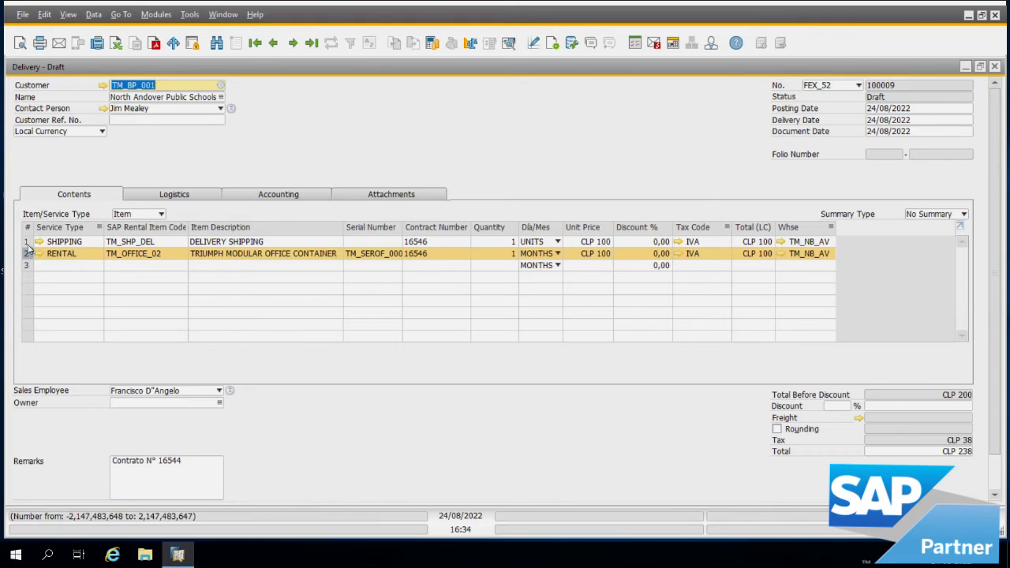
click(26, 242)
click(994, 67)
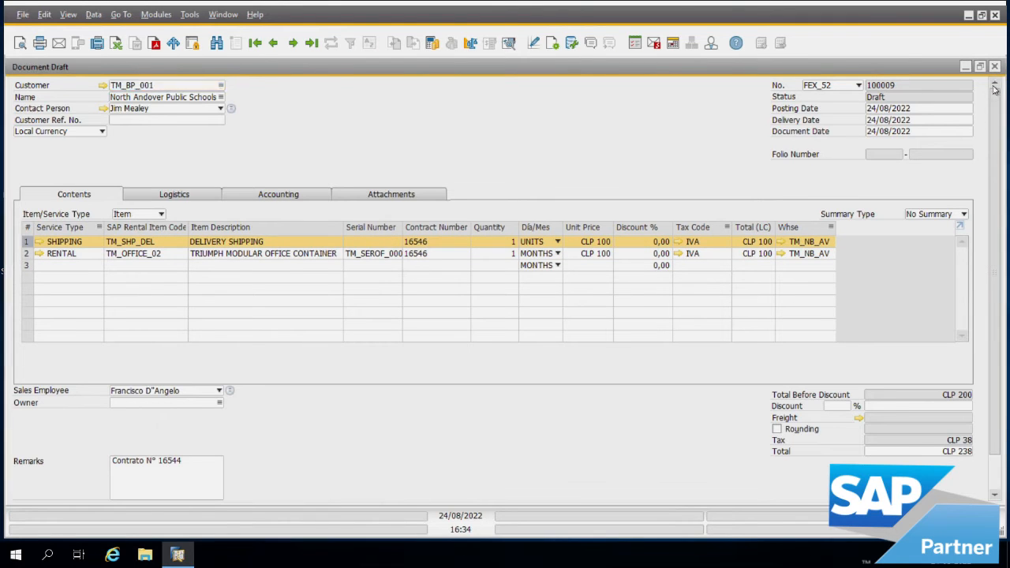
click(994, 67)
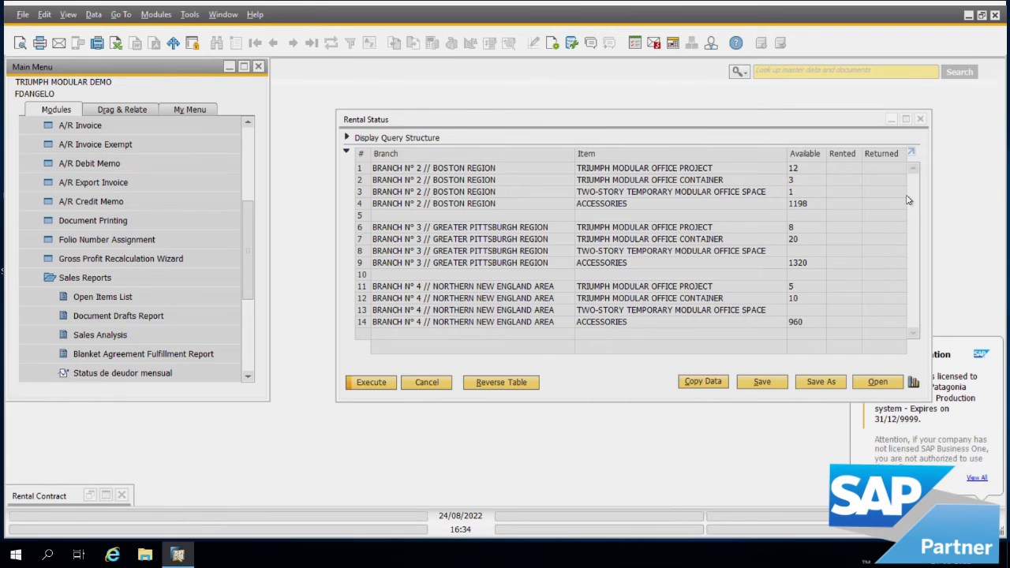
Step: Rerun the Rental Status query, briefly review the rental contract's rows, and minimize the contract again
click(369, 383)
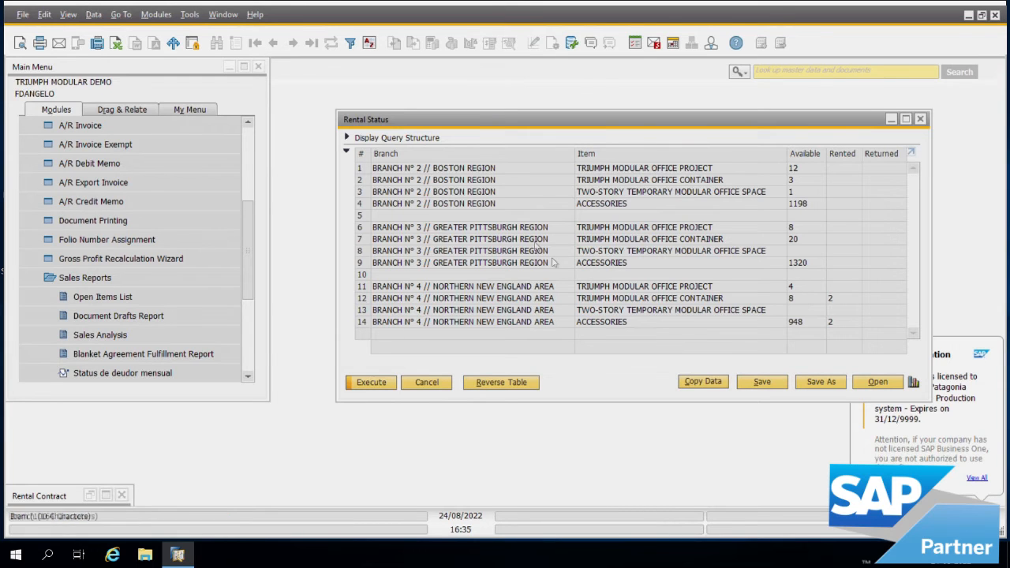
click(110, 503)
click(107, 497)
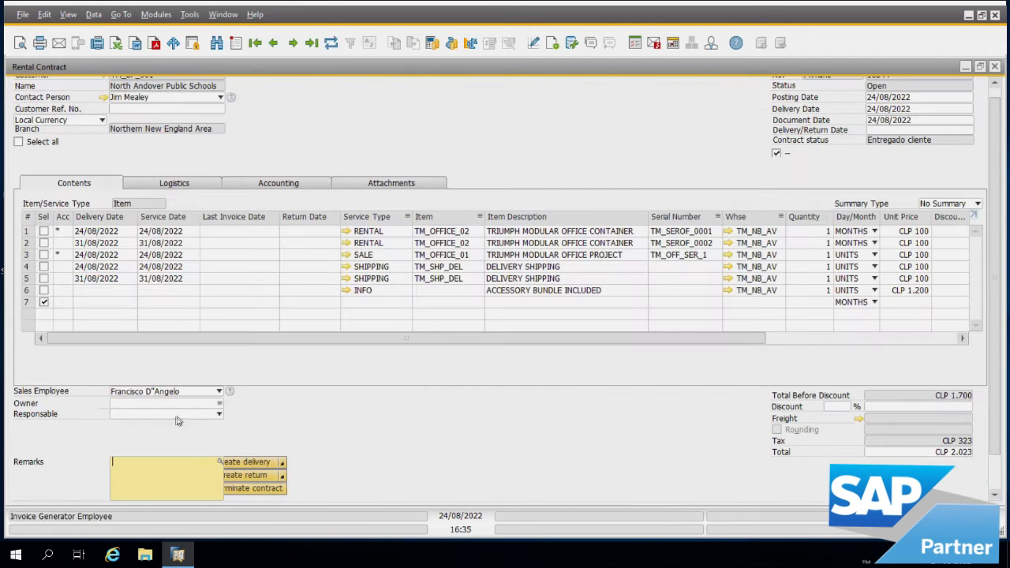
click(966, 67)
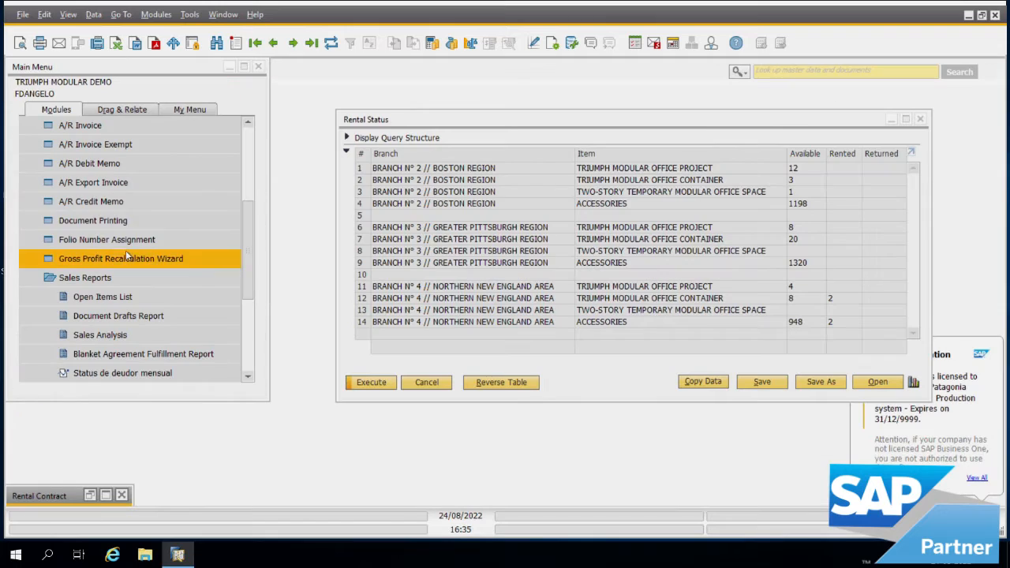
Step: Open the Invoice Manager of the Rental Solution module and reposition its window
scroll(114, 166, up, 5)
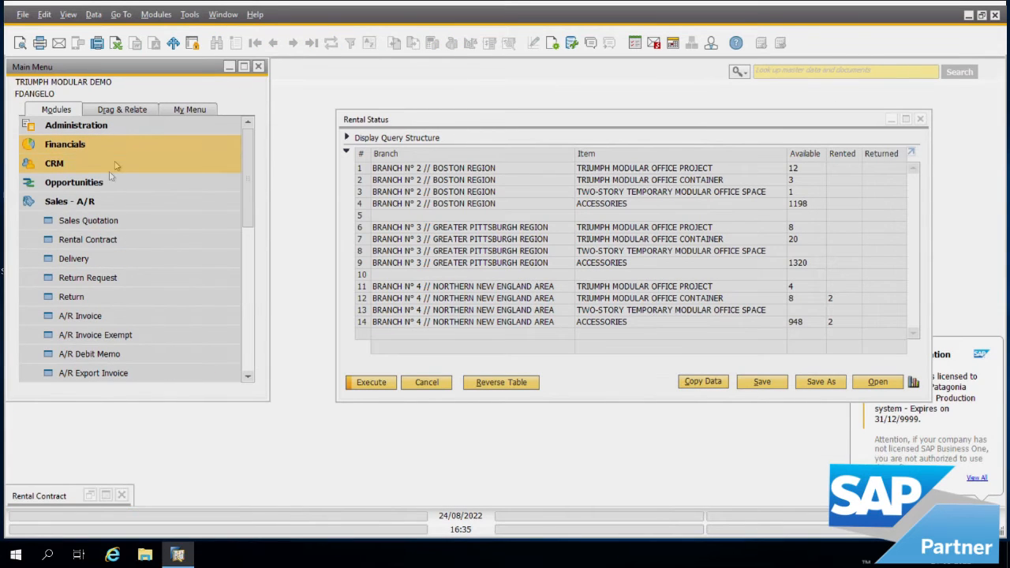
click(99, 201)
click(101, 222)
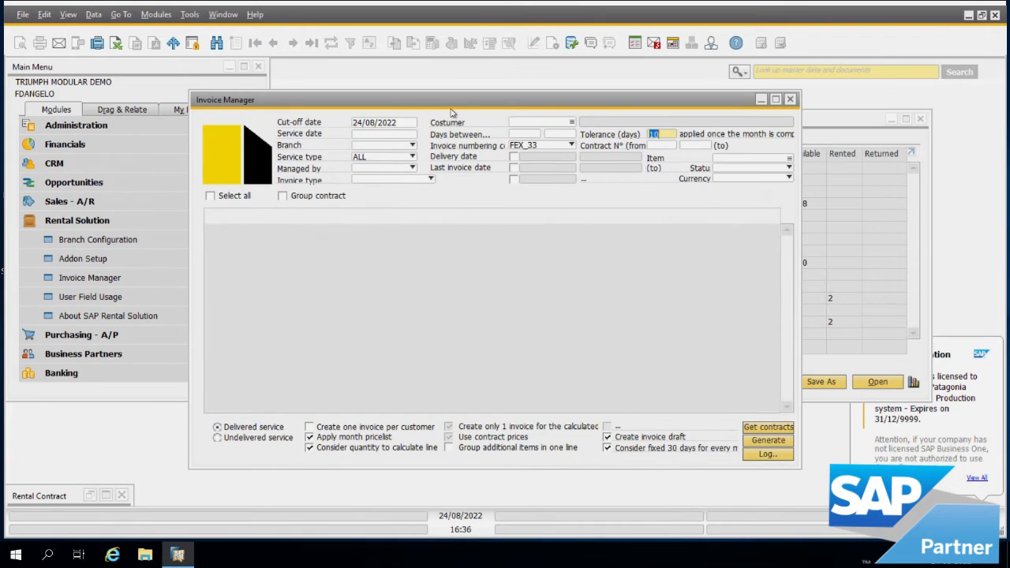
drag(445, 102, 493, 84)
Step: Set the invoicing cut-off date to 30/09/2022
click(469, 102)
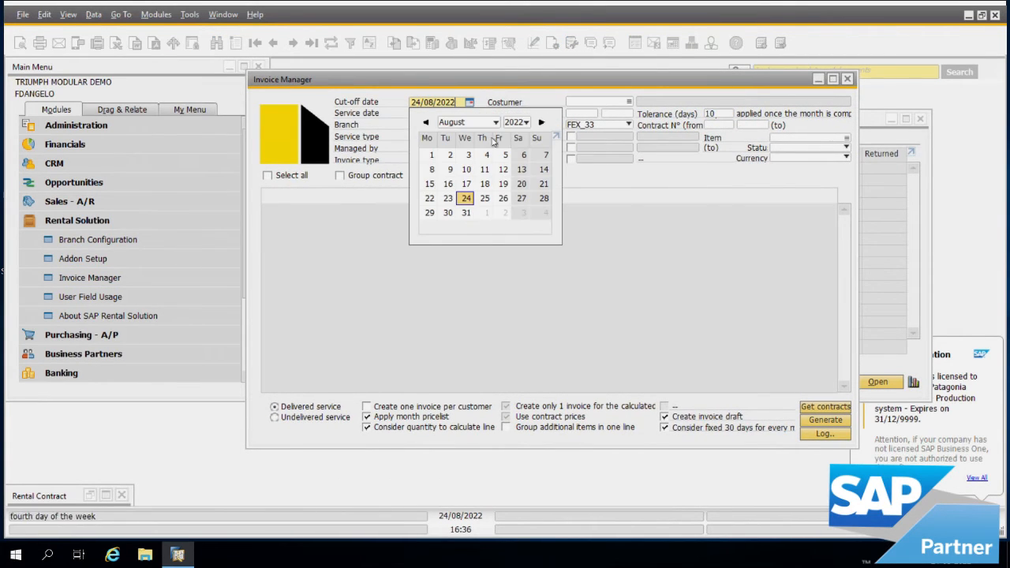
click(495, 123)
click(466, 231)
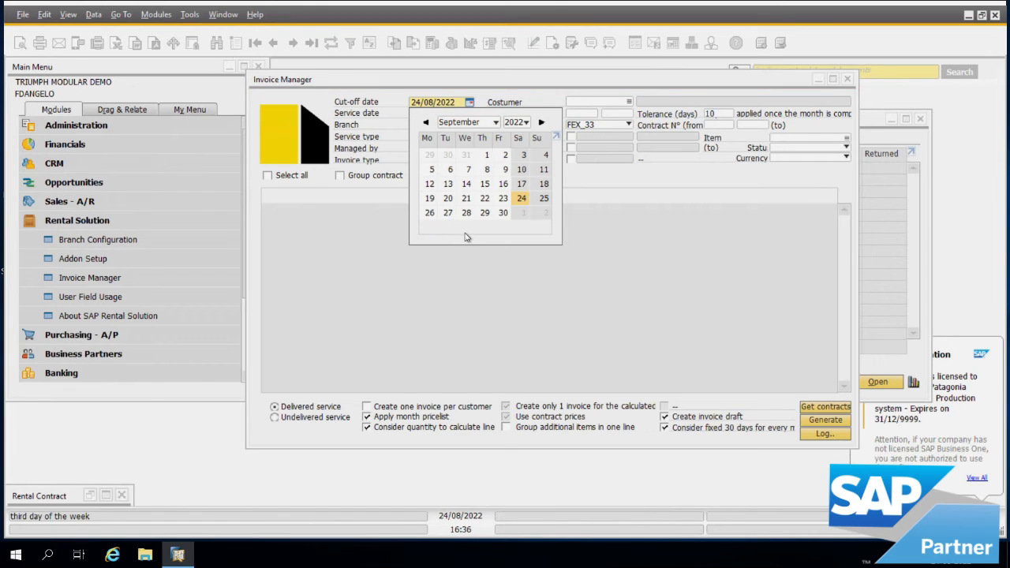
click(504, 213)
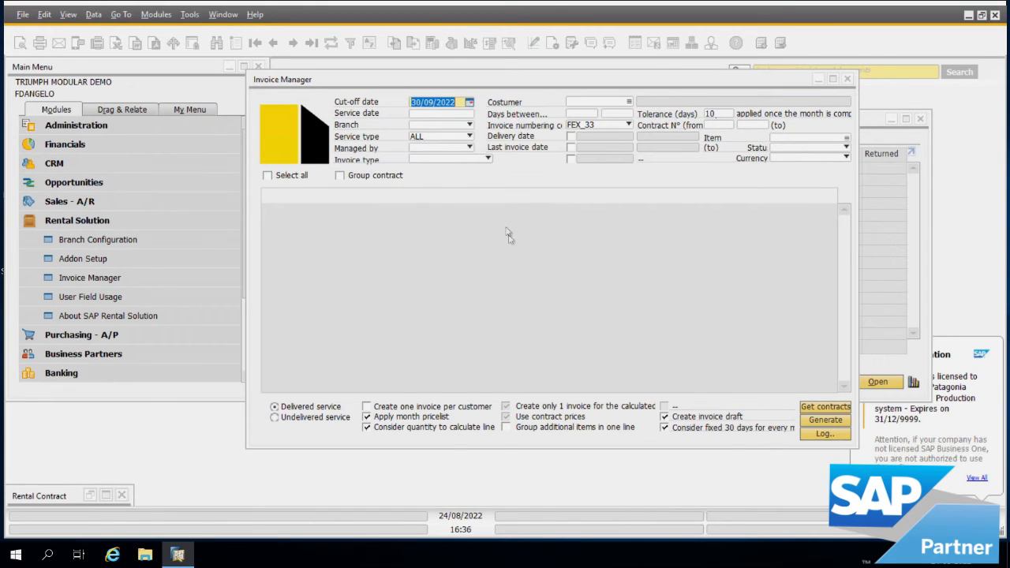
Step: Retrieve the contract lines due for invoicing and maximize the window to show their dates, proportional days and costs
click(450, 116)
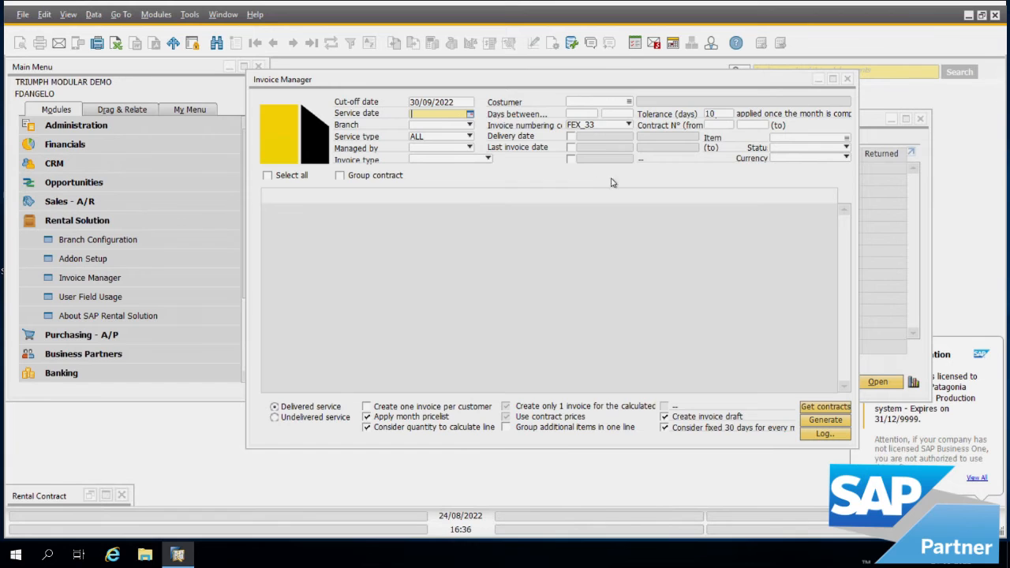
click(837, 412)
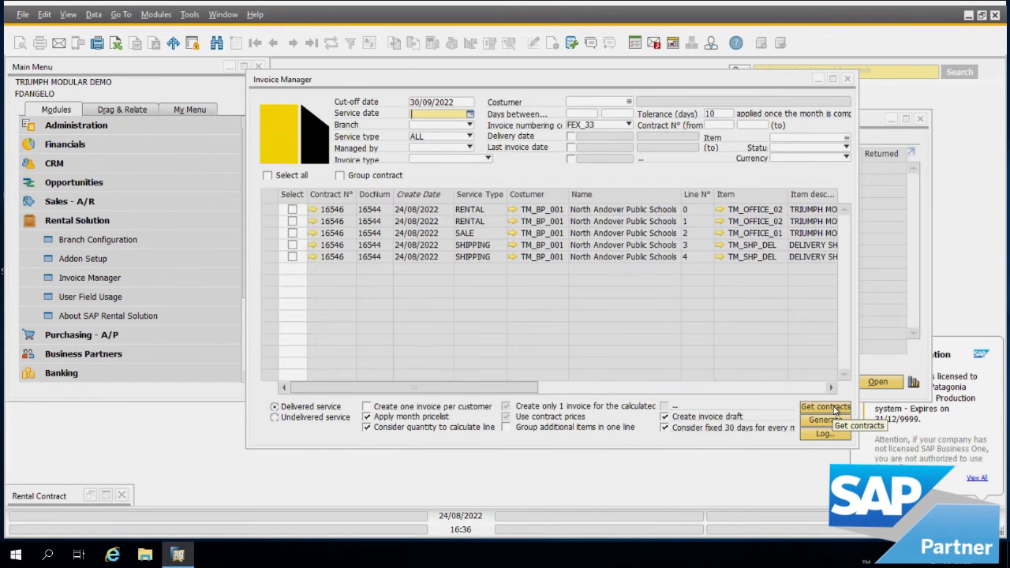
drag(526, 389, 906, 362)
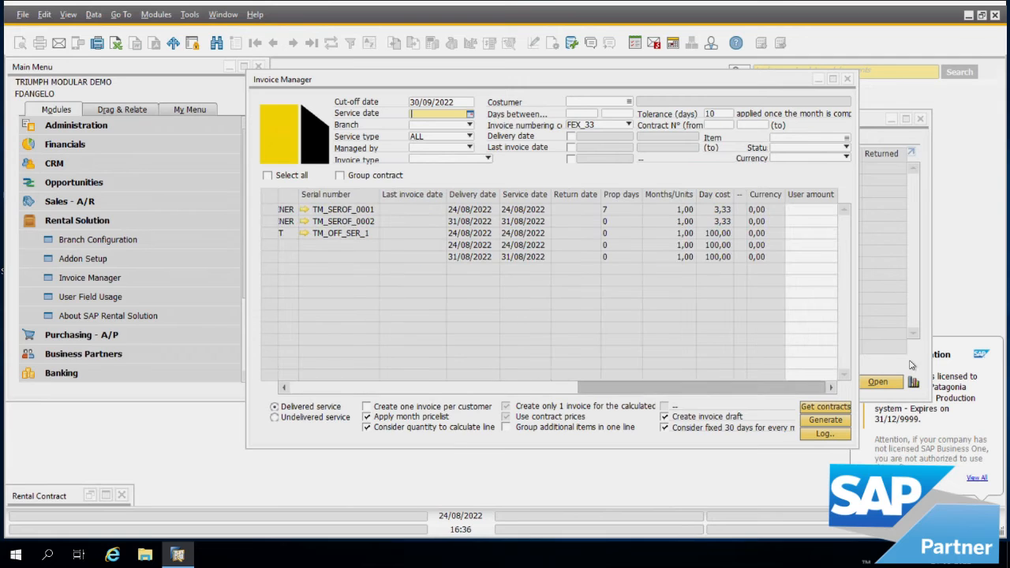
click(835, 79)
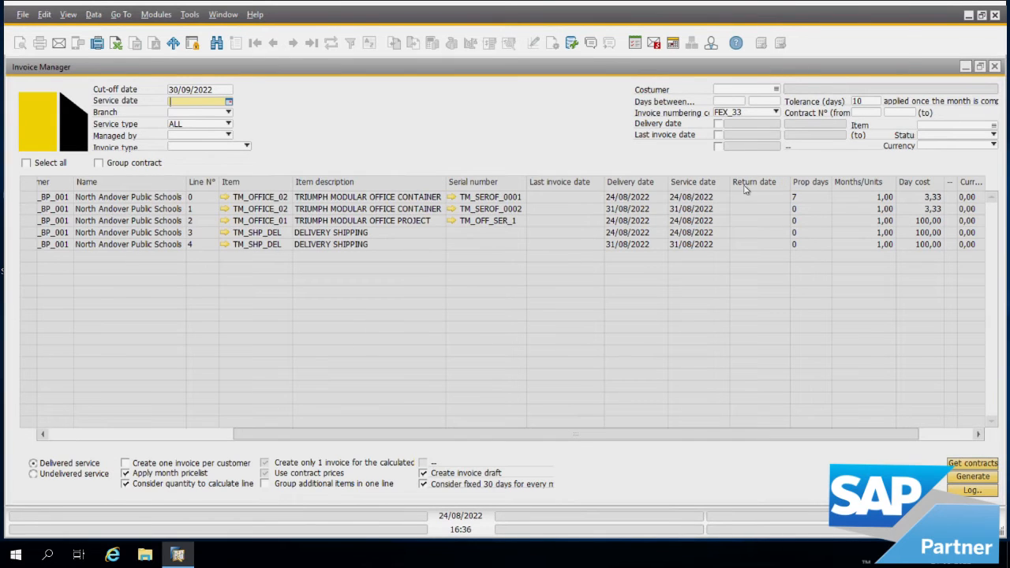
Step: Set the invoicing customer filter to North Andover Public Schools
click(776, 90)
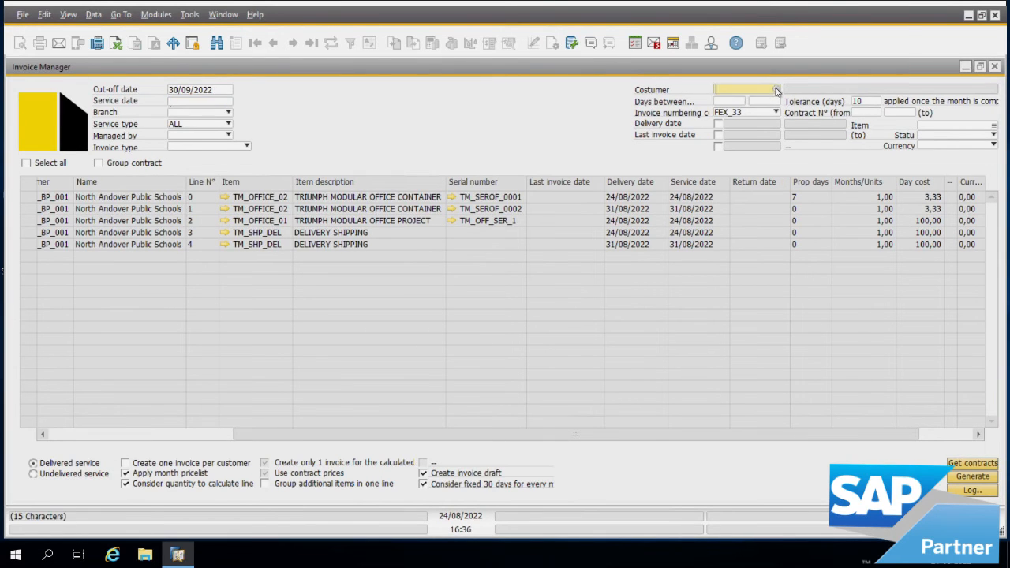
key(Tab)
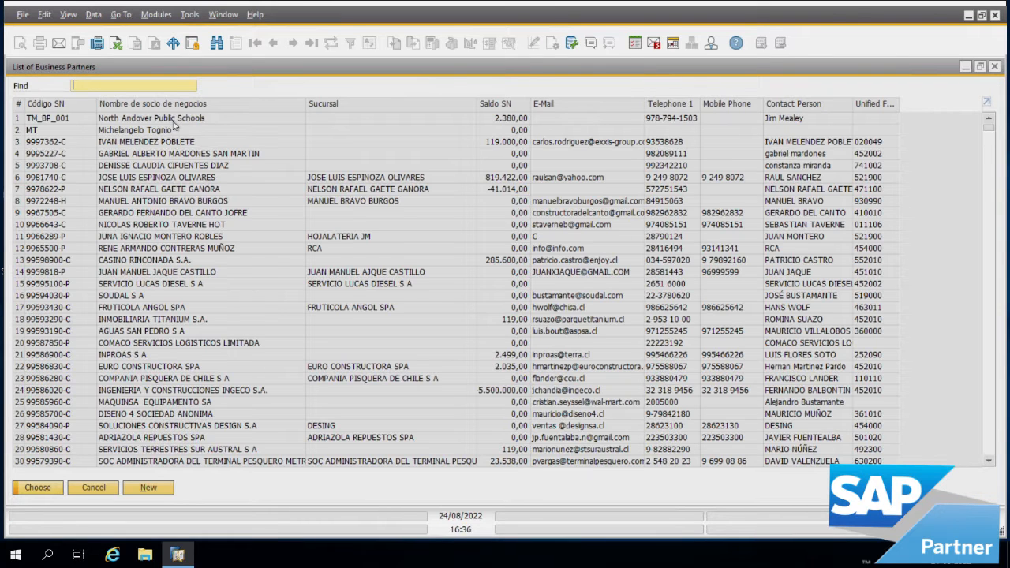
double_click(181, 120)
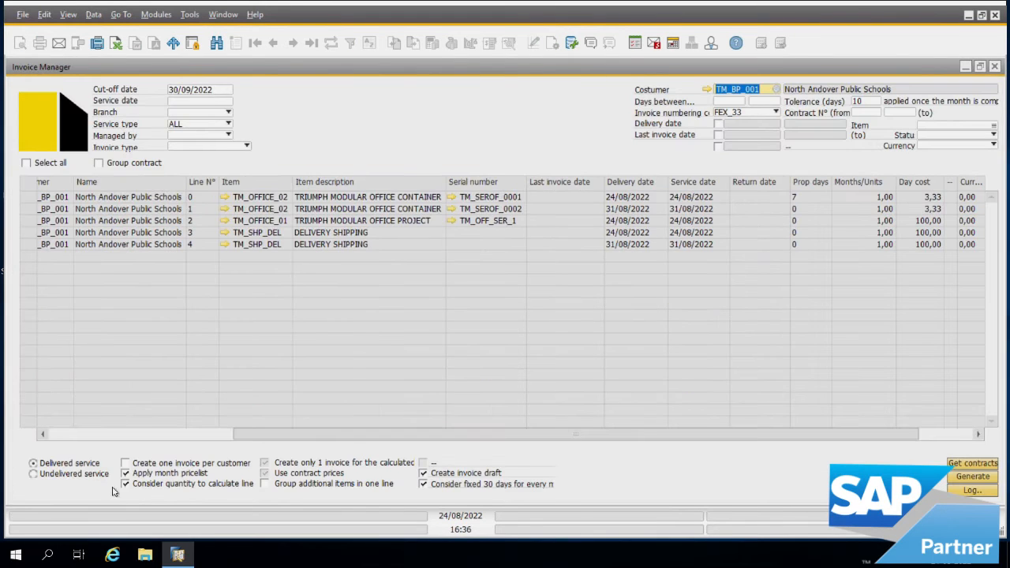
Step: Try a tolerance of 5 days for the invoice calculation and set it back to 10 days
click(874, 105)
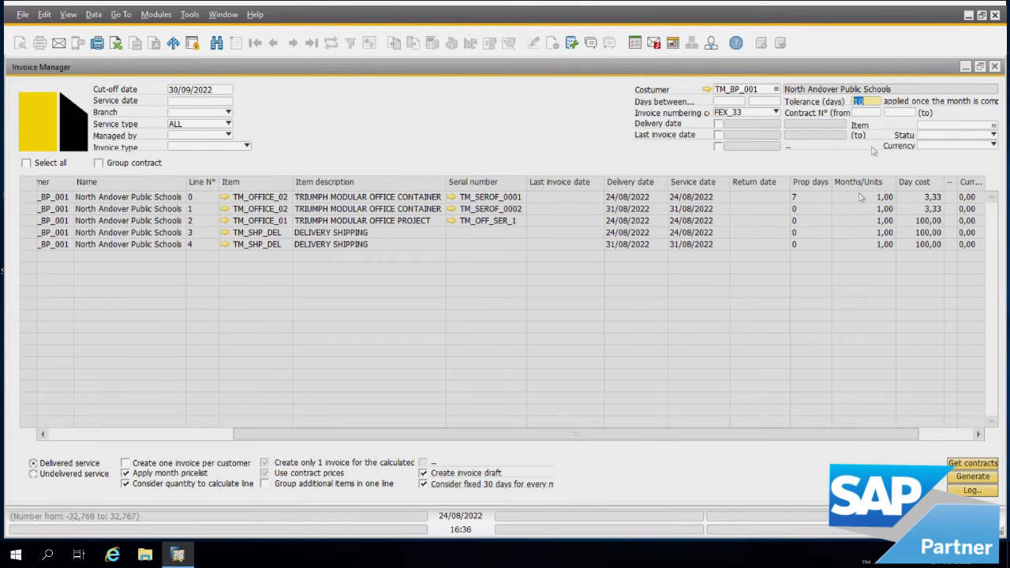
text(5)
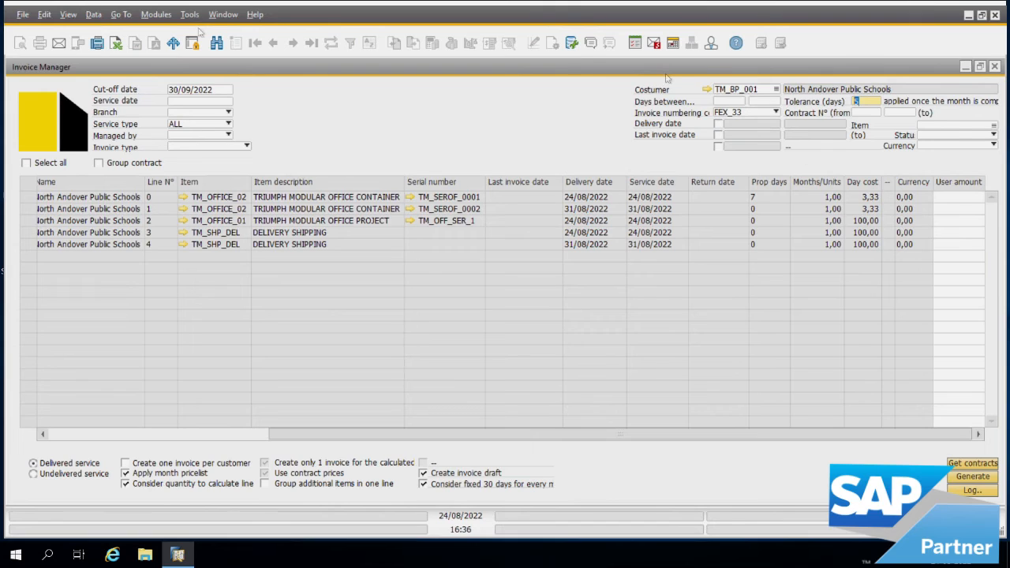
click(218, 89)
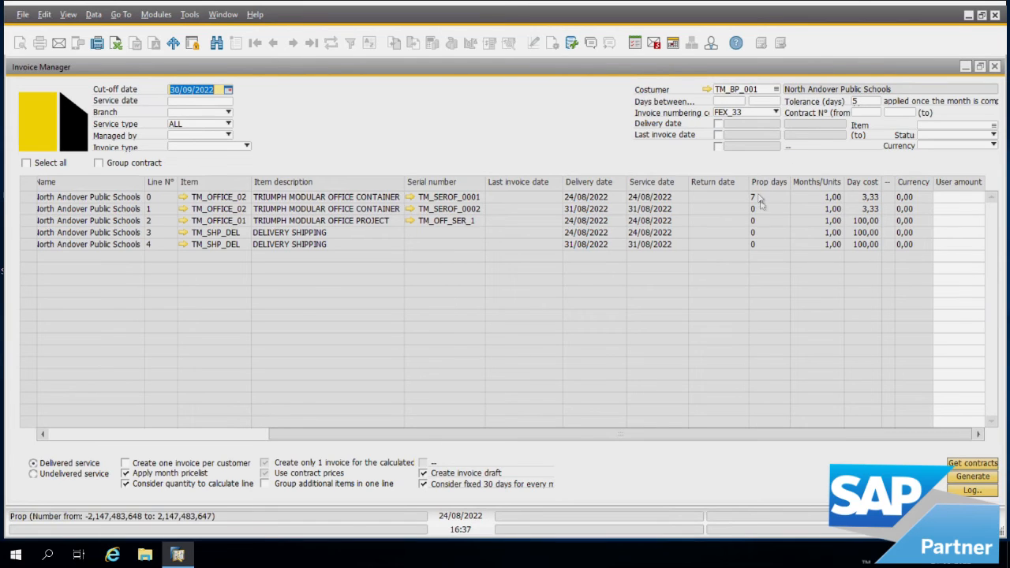
click(864, 103)
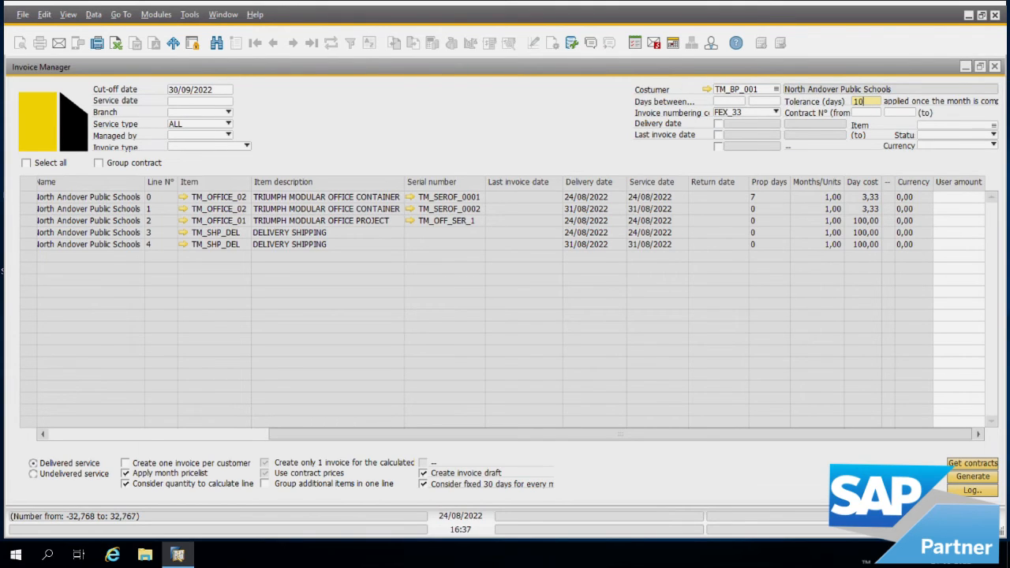
double_click(875, 108)
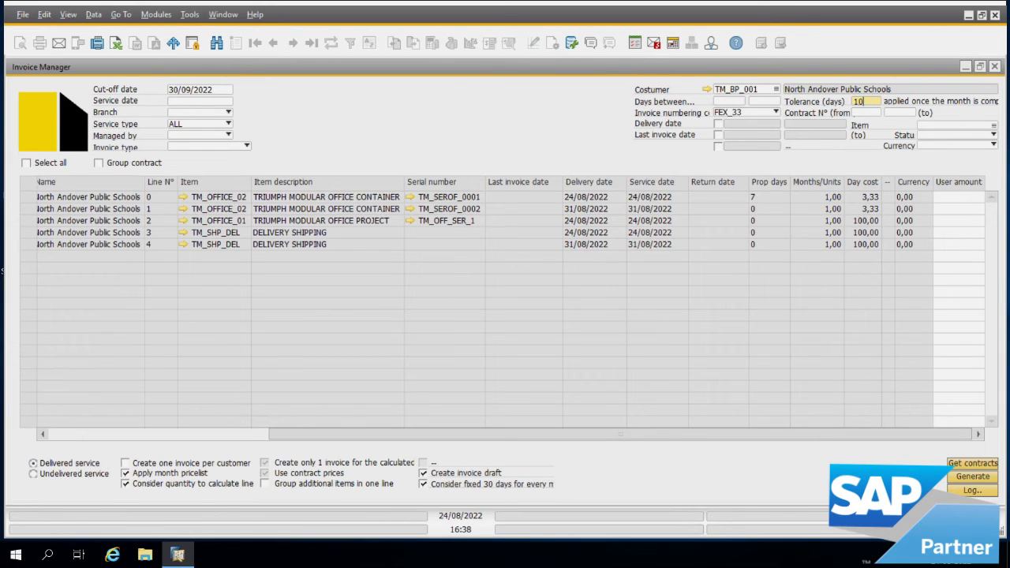
Step: Try a cut-off date of 07/10/2022 and retrieve the contract lines due for invoicing again
key(Tab)
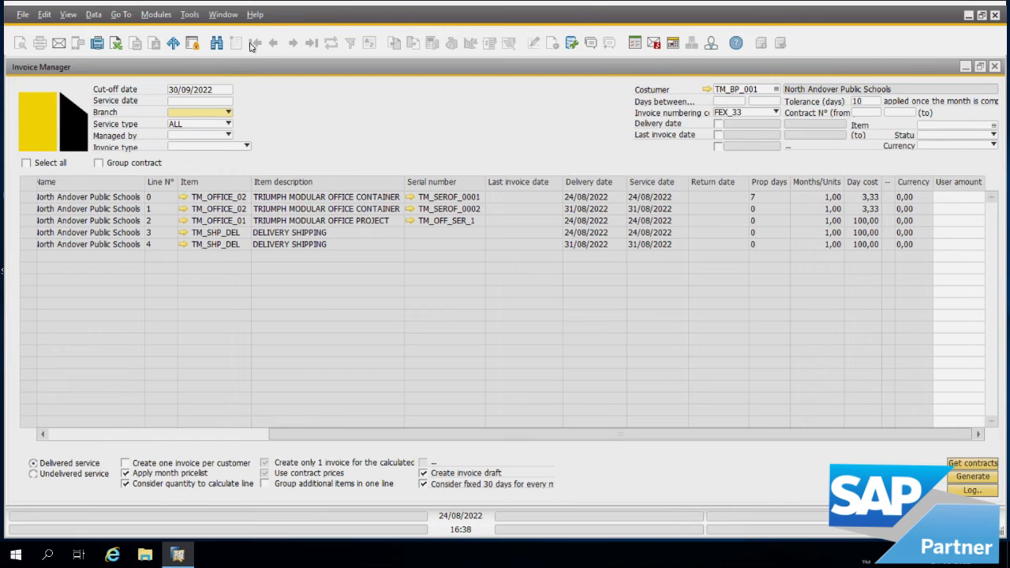
click(225, 90)
click(228, 91)
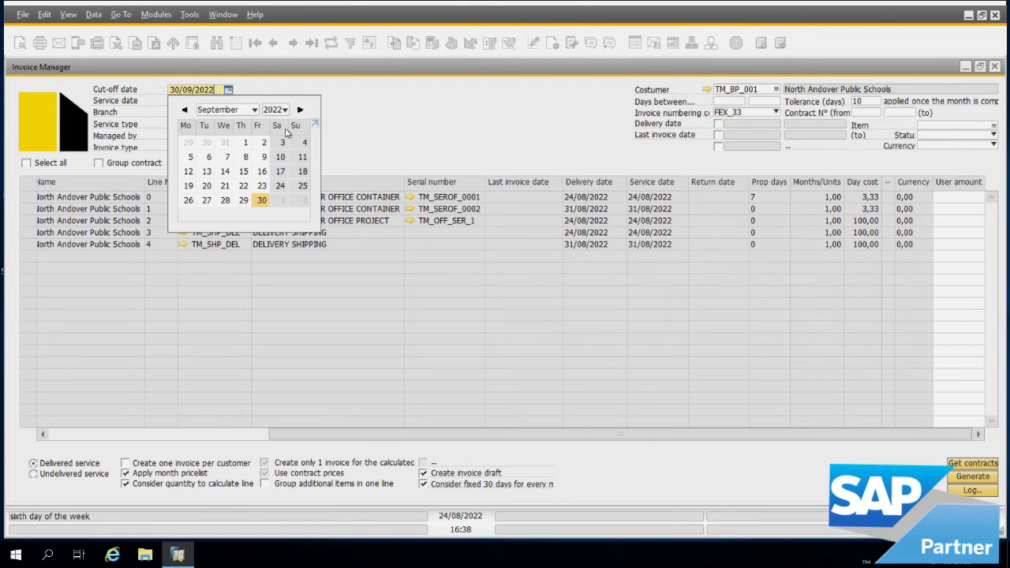
click(254, 110)
click(234, 231)
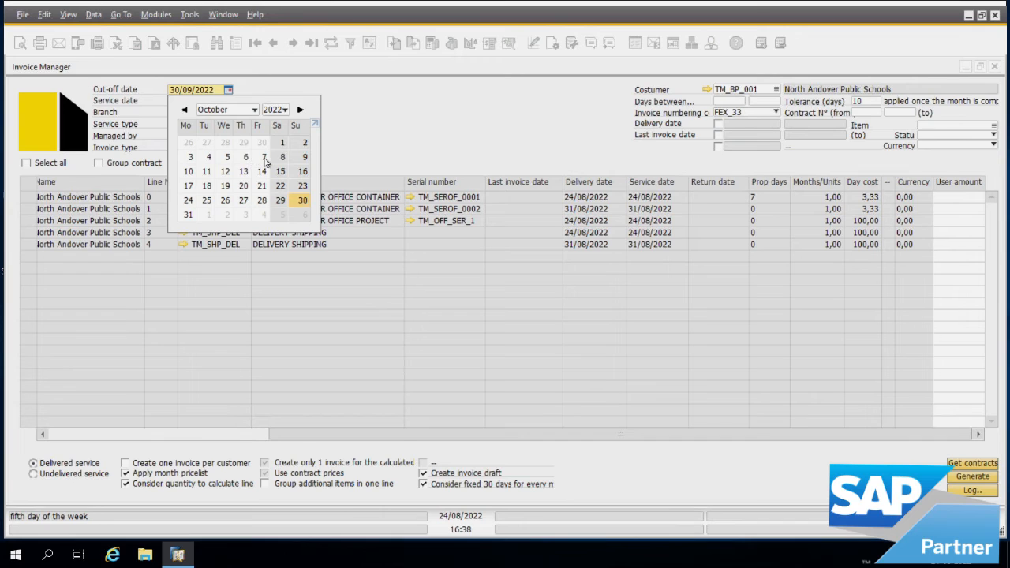
click(263, 159)
click(967, 466)
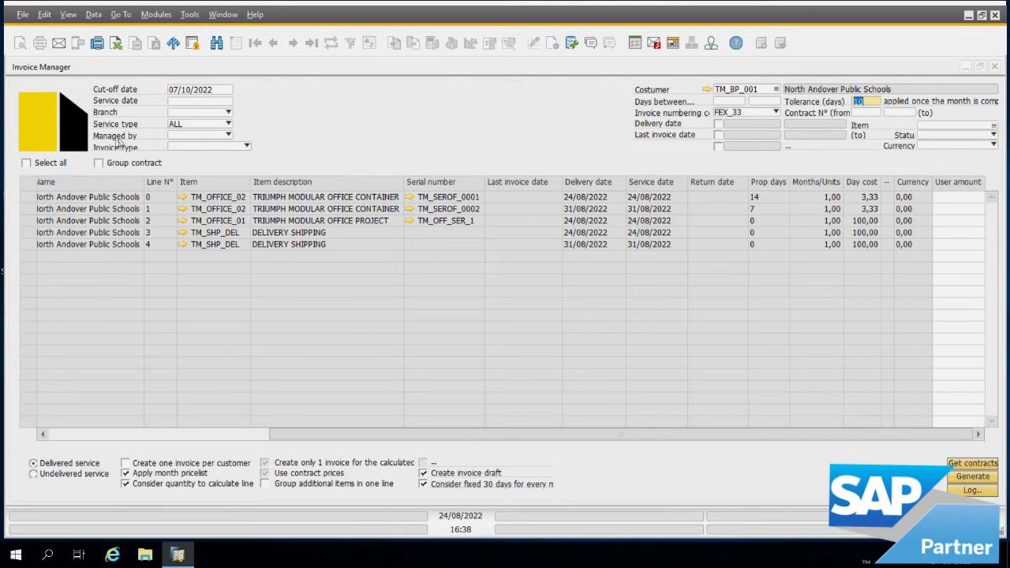
Step: Set the cut-off date back to 30/09/2022 and retrieve the contract lines again
click(212, 90)
click(228, 90)
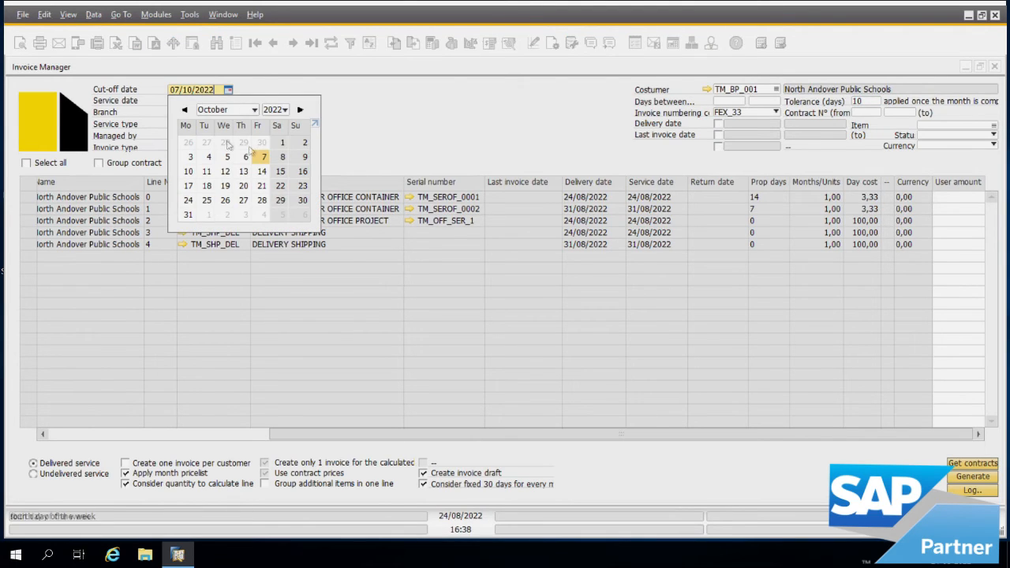
click(185, 109)
click(263, 202)
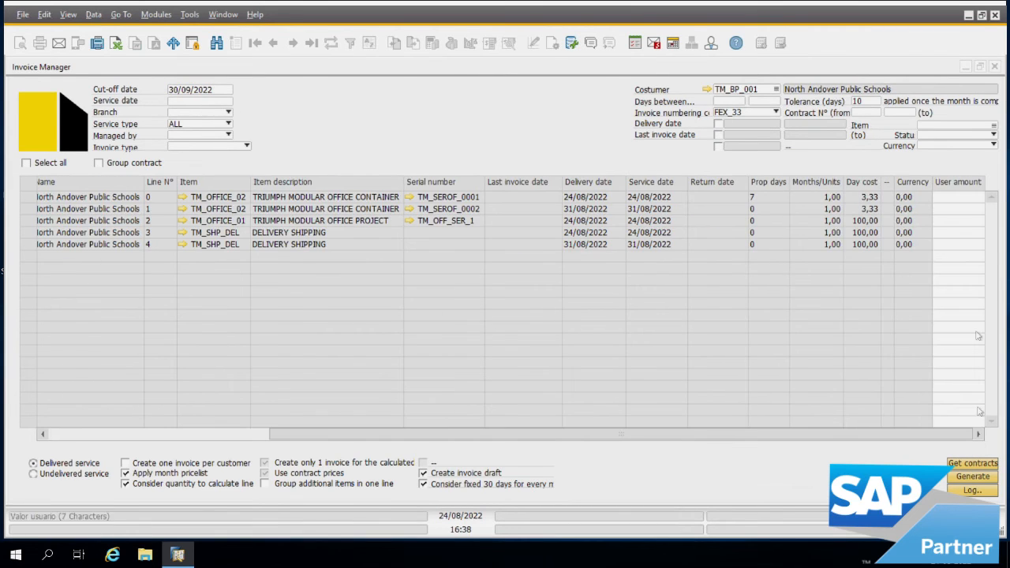
click(869, 102)
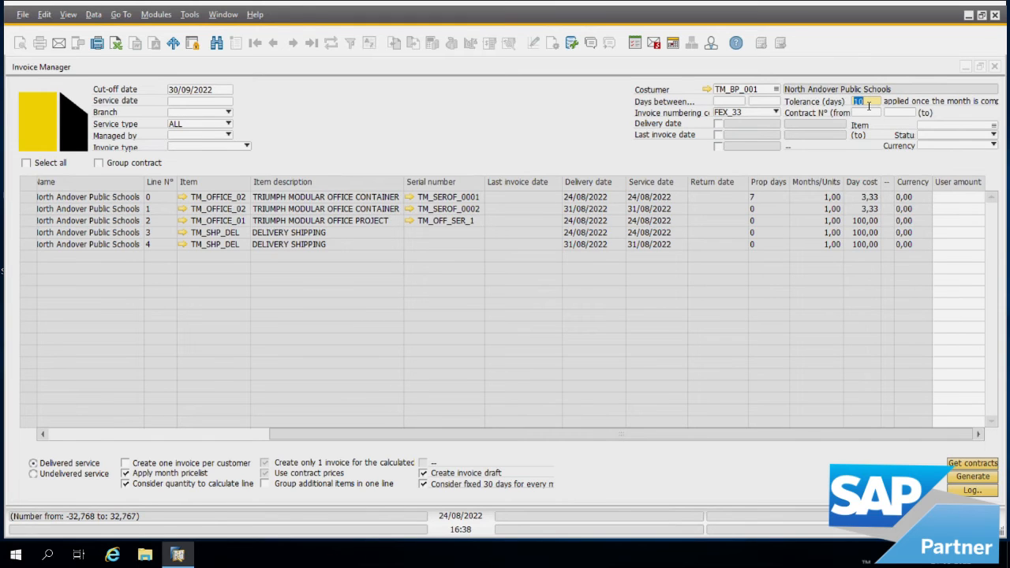
Step: Select all retrieved contract lines and generate their invoice drafts, accepting the confirmations
drag(588, 434, 361, 422)
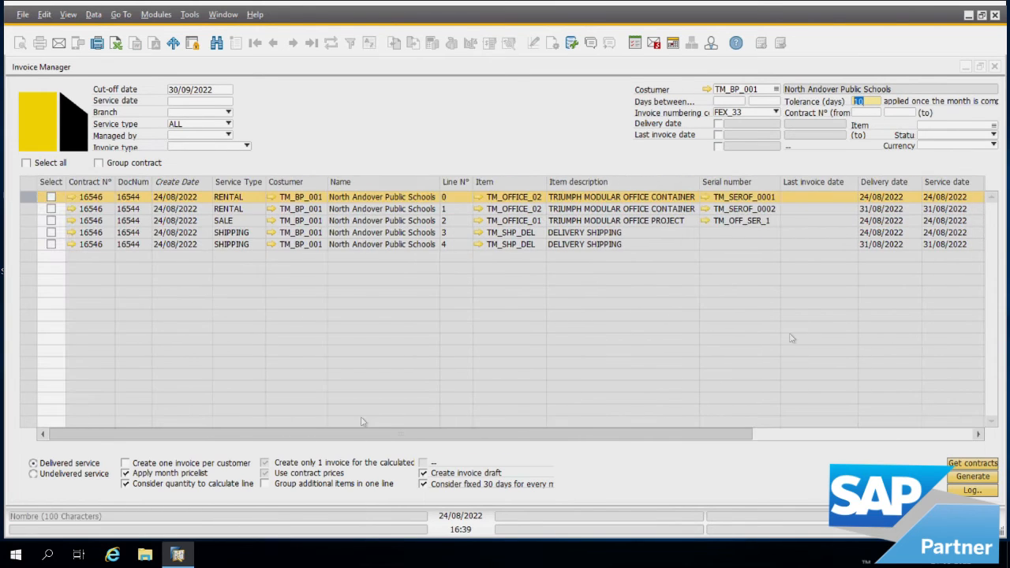
click(26, 164)
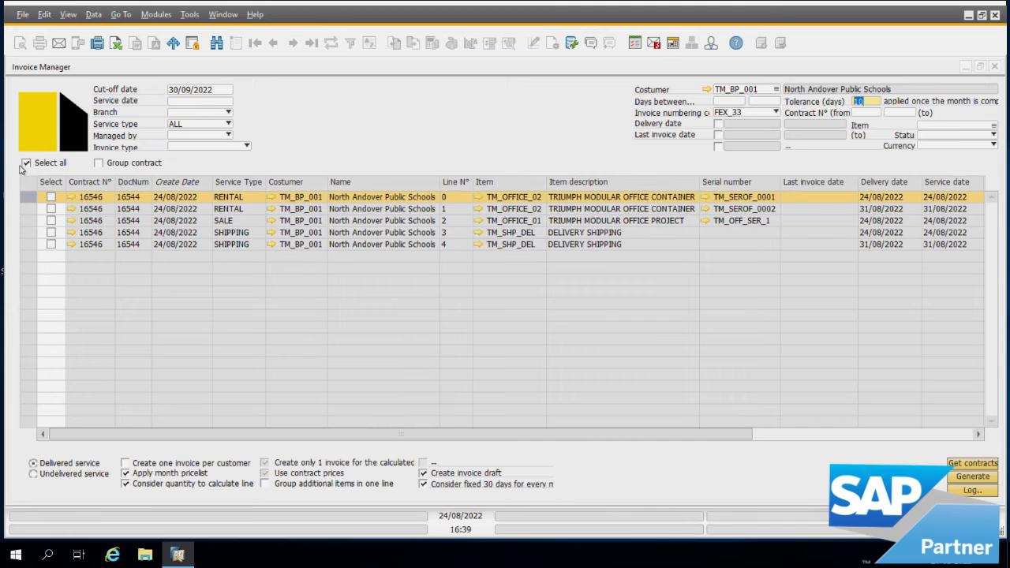
click(988, 478)
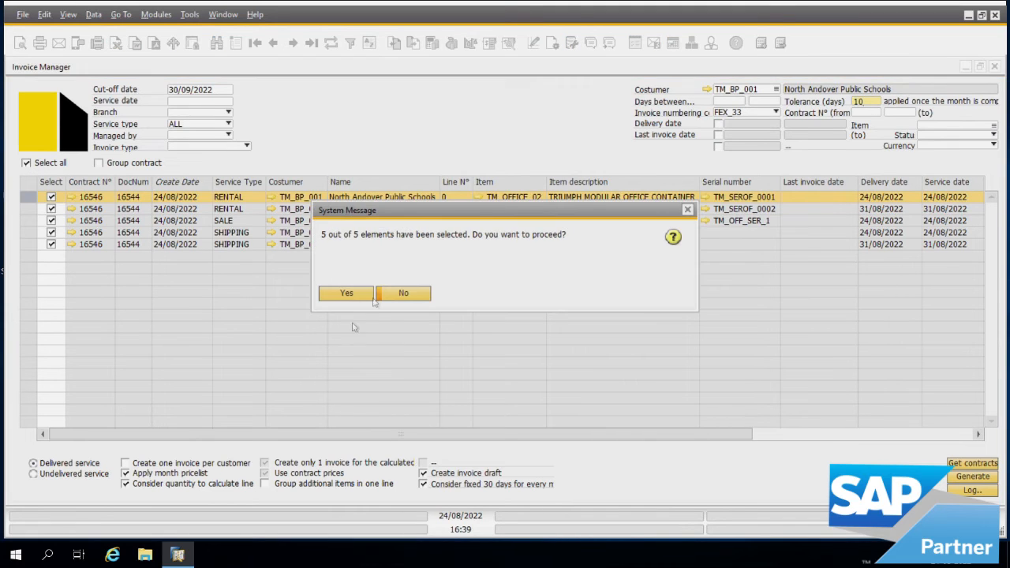
click(353, 302)
click(353, 302)
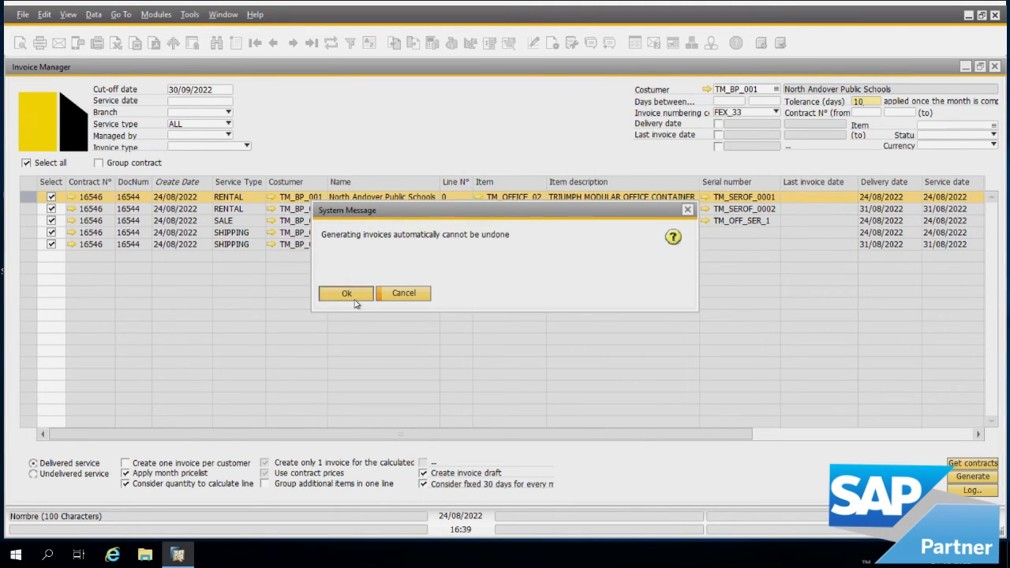
click(353, 301)
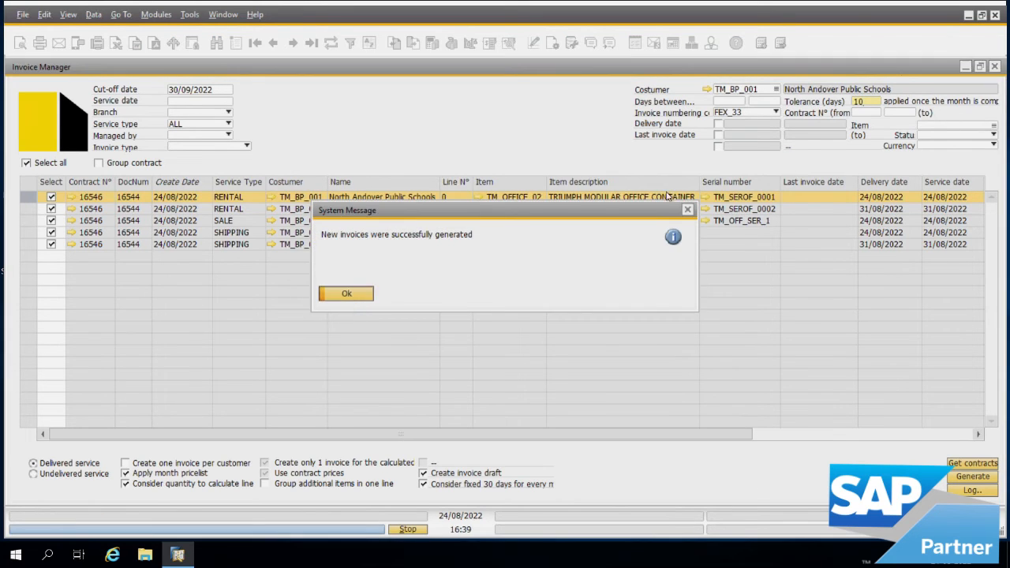
click(354, 300)
Step: Minimize the Invoice Manager and list the A/R invoice drafts with the Document Drafts Report from the sales reports
click(965, 66)
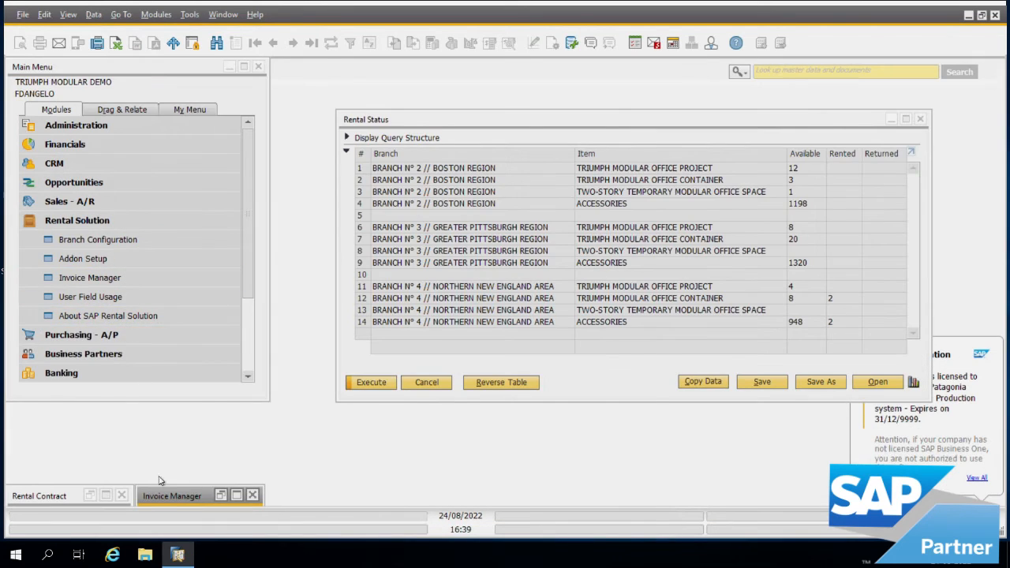
click(69, 224)
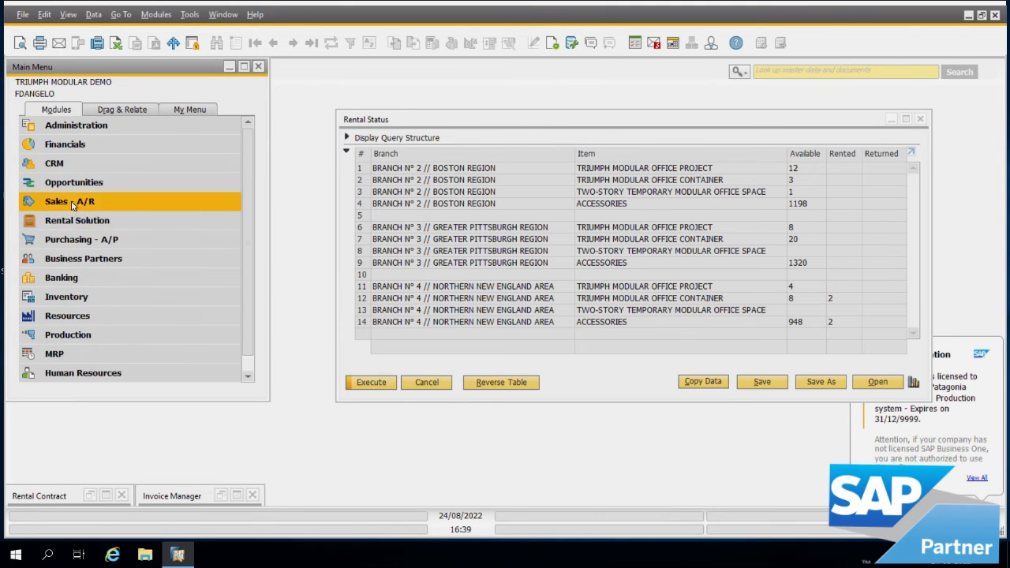
click(74, 203)
scroll(124, 337, down, 3)
click(119, 297)
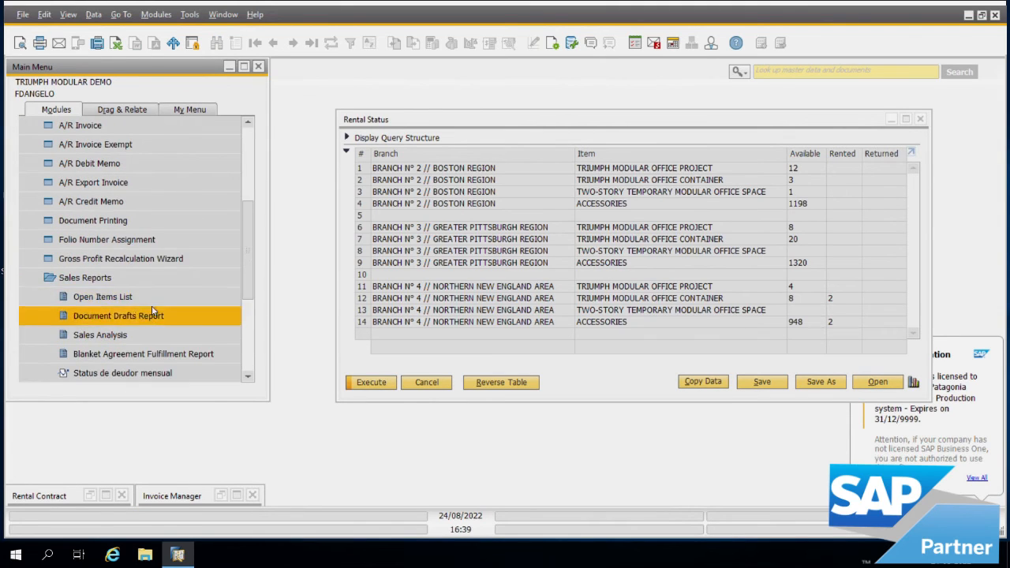
click(154, 318)
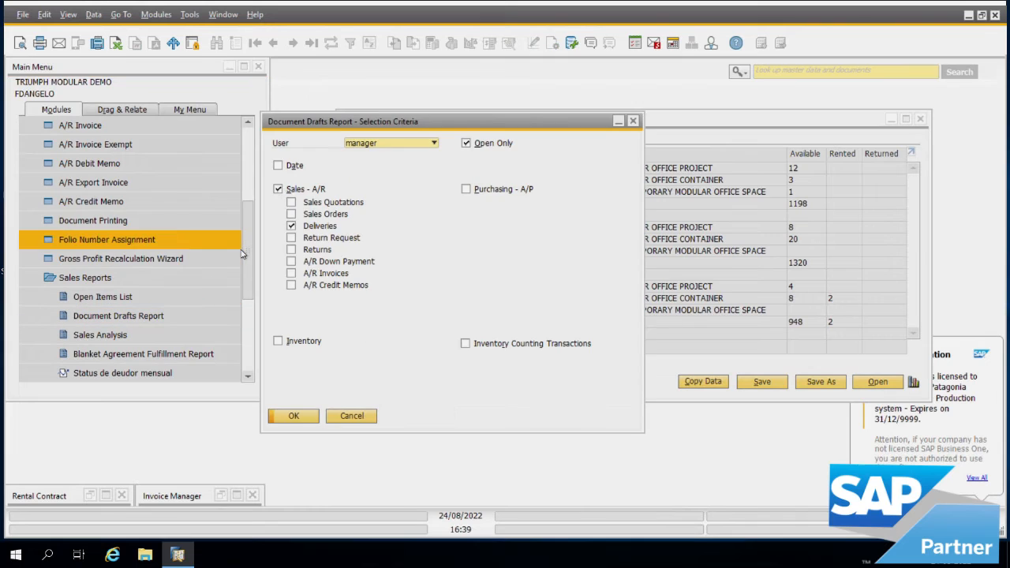
click(293, 416)
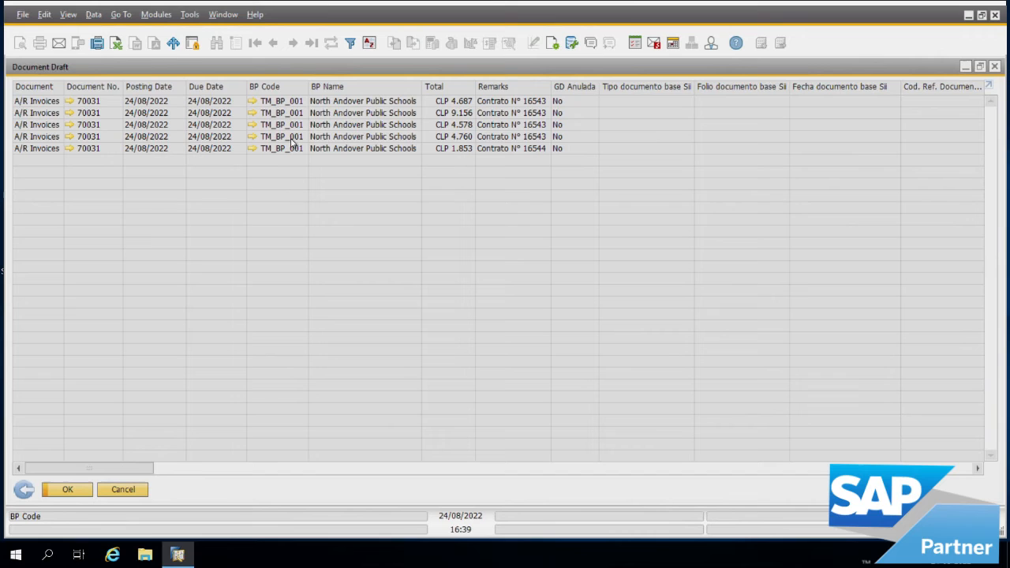
Step: Open the last listed A/R invoice draft for North Andover Public Schools and compare the billed periods of its two rental lines
double_click(354, 150)
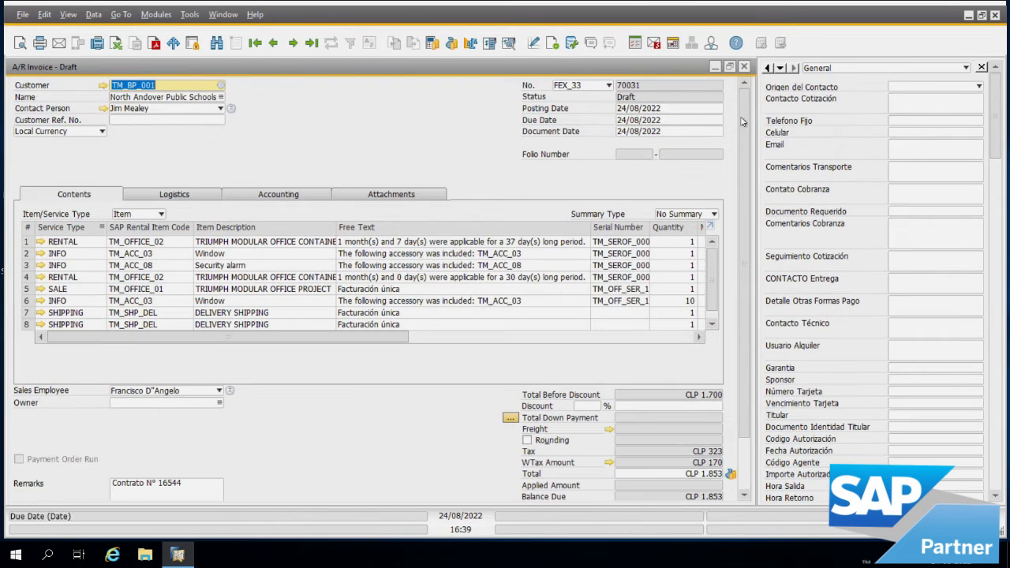
mouse_move(744, 140)
mouse_down()
mouse_move(743, 252)
mouse_move(739, 126)
mouse_up()
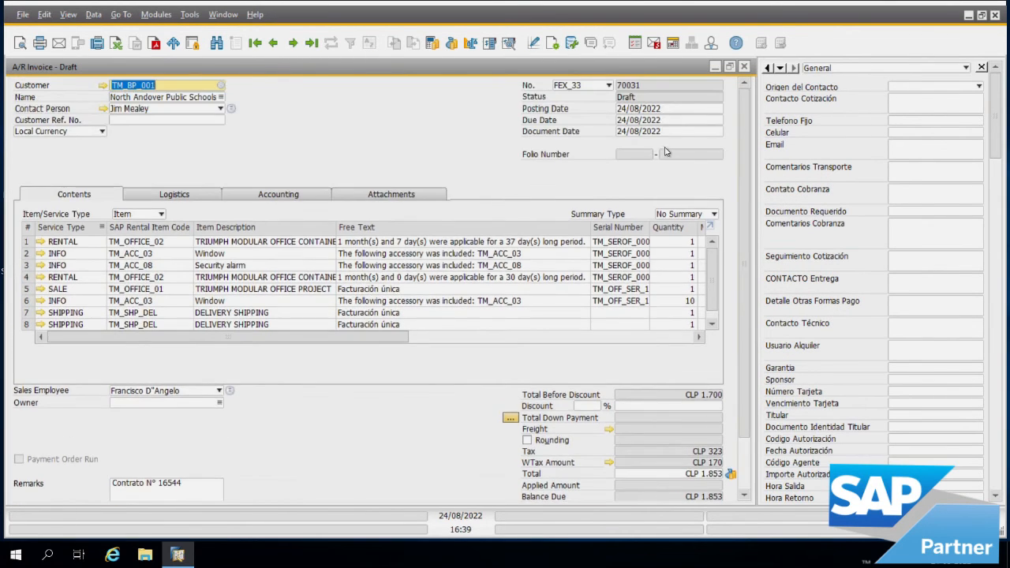
scroll(301, 278, down, 1)
drag(300, 336, 196, 338)
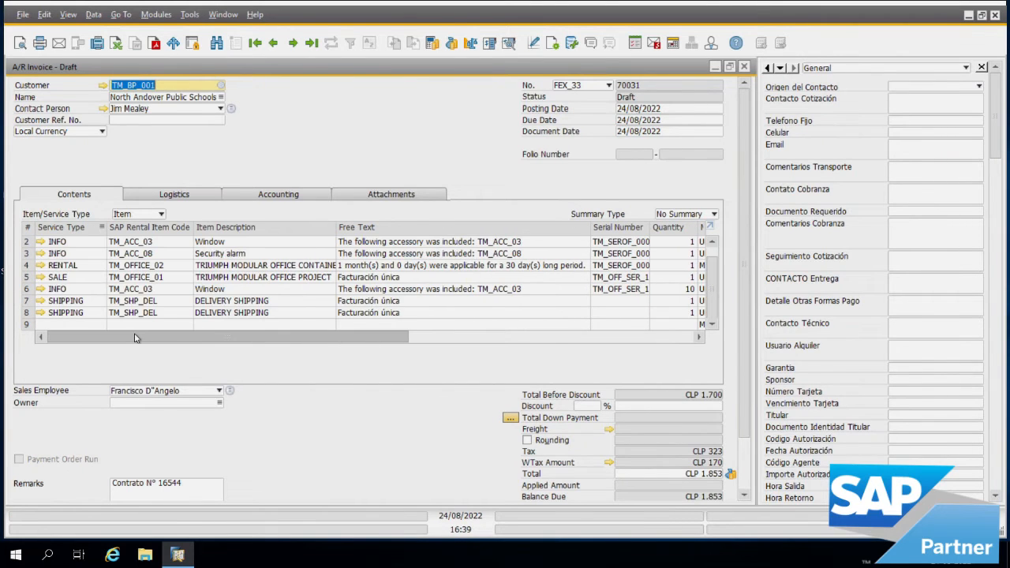
scroll(178, 289, up, 1)
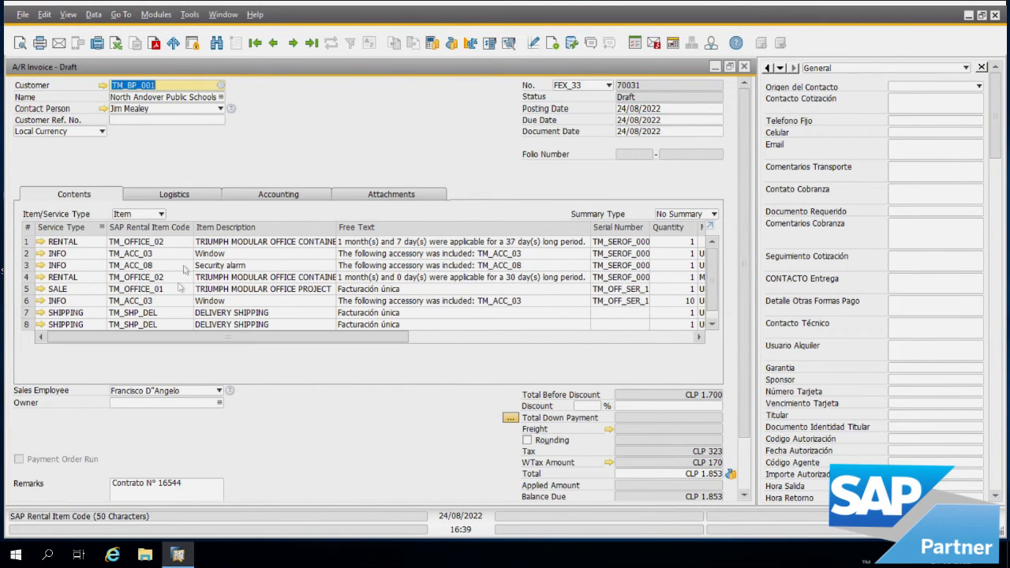
click(33, 243)
click(25, 280)
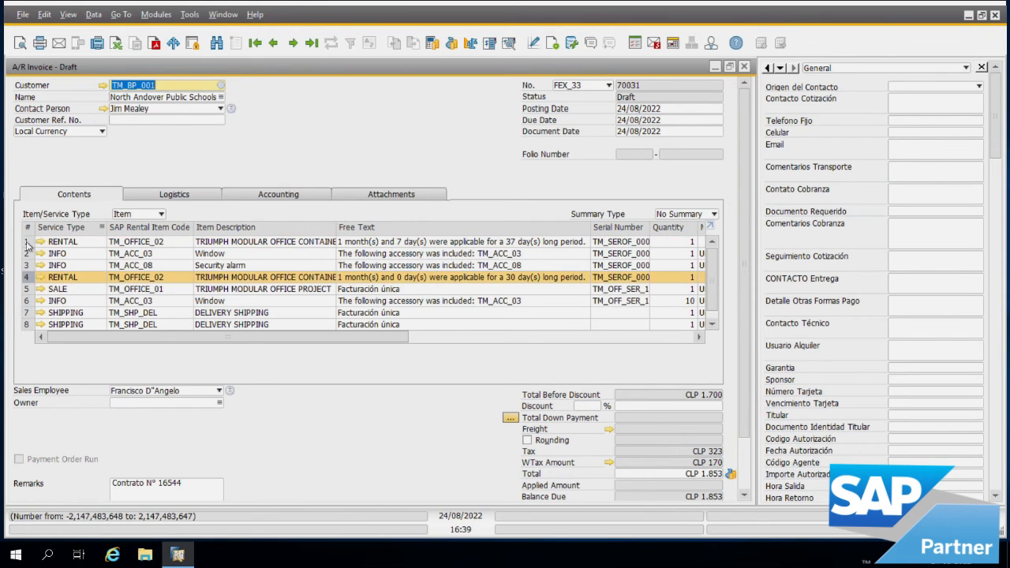
click(28, 243)
click(26, 280)
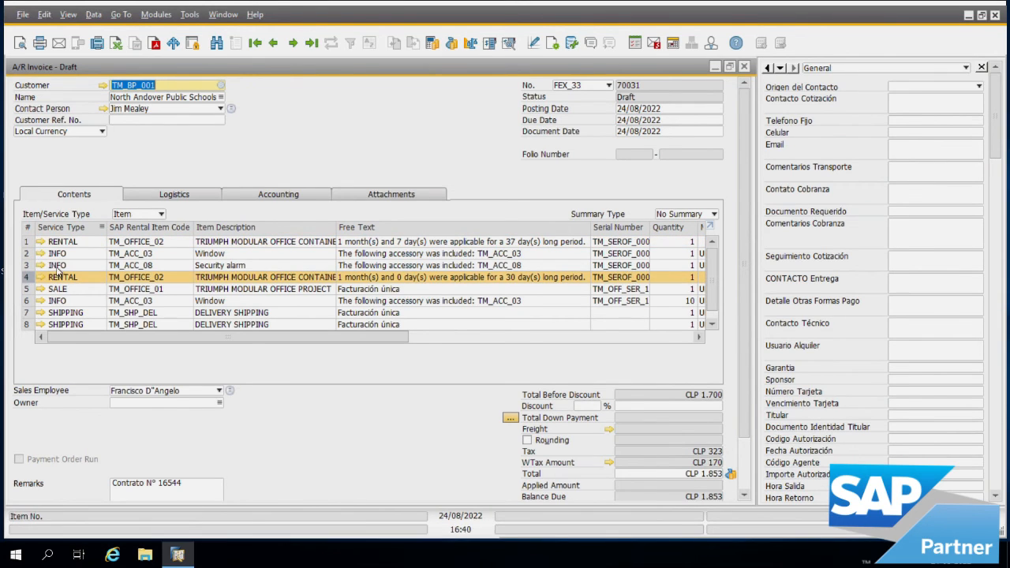
Step: Examine the sale, included-accessory and delivery shipping lines of the invoice draft
click(27, 291)
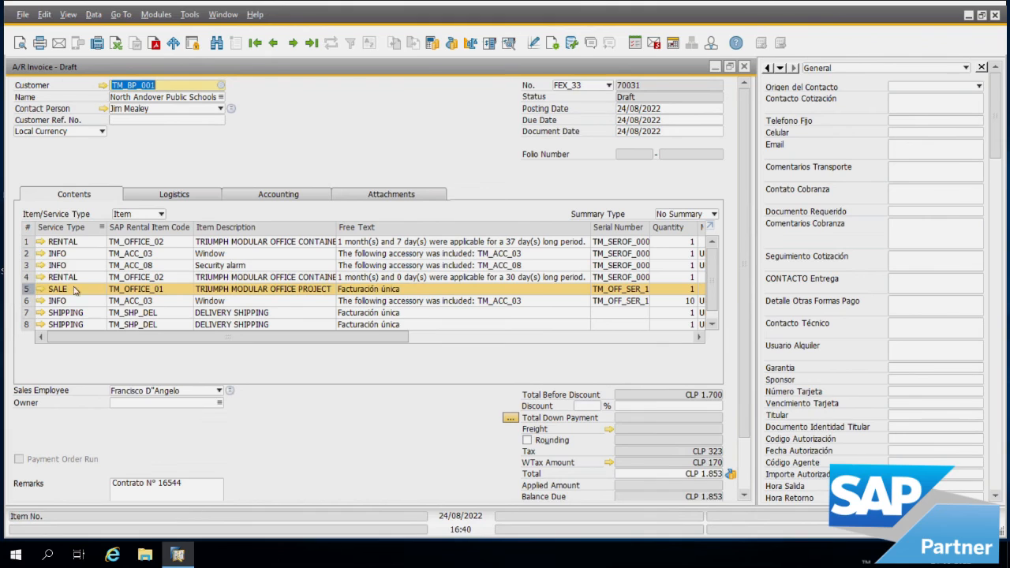
scroll(139, 282, down, 1)
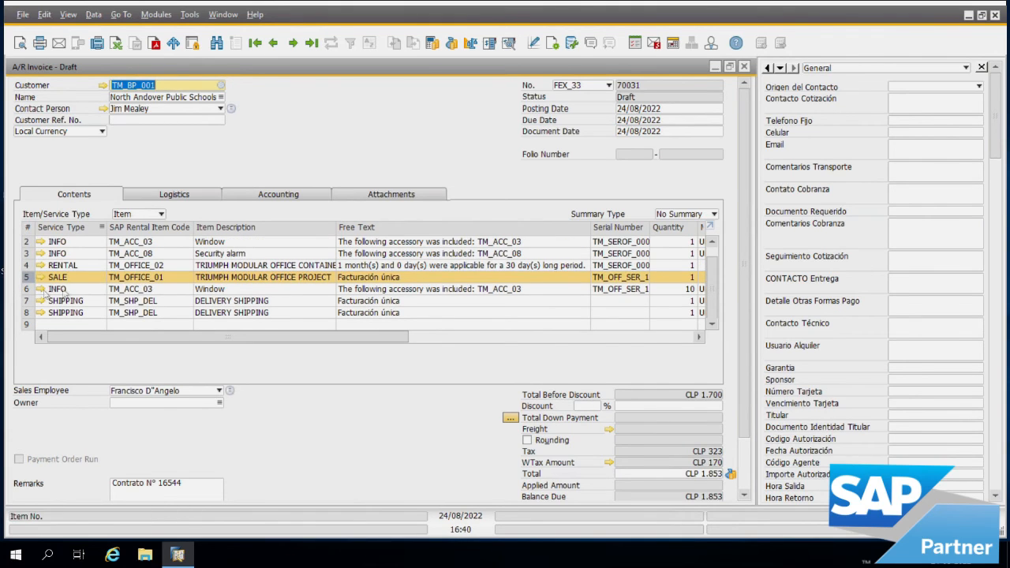
click(30, 290)
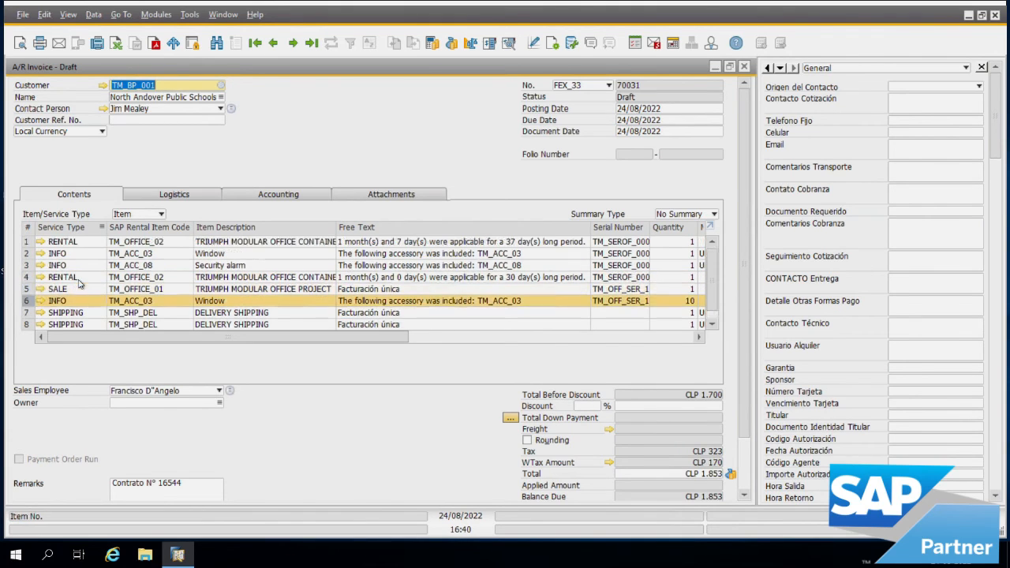
click(30, 266)
click(30, 253)
scroll(278, 256, down, 1)
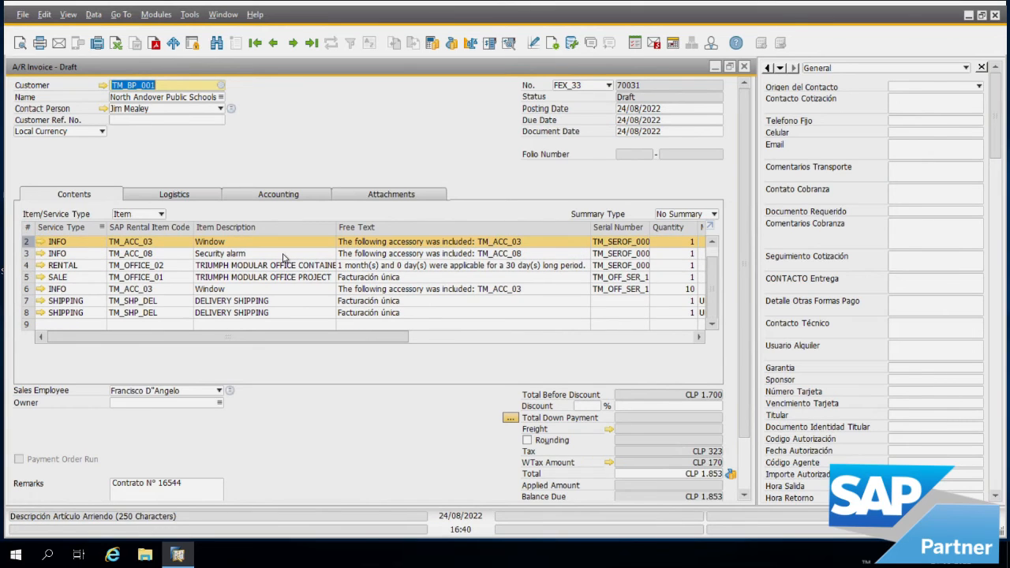
click(28, 311)
click(28, 301)
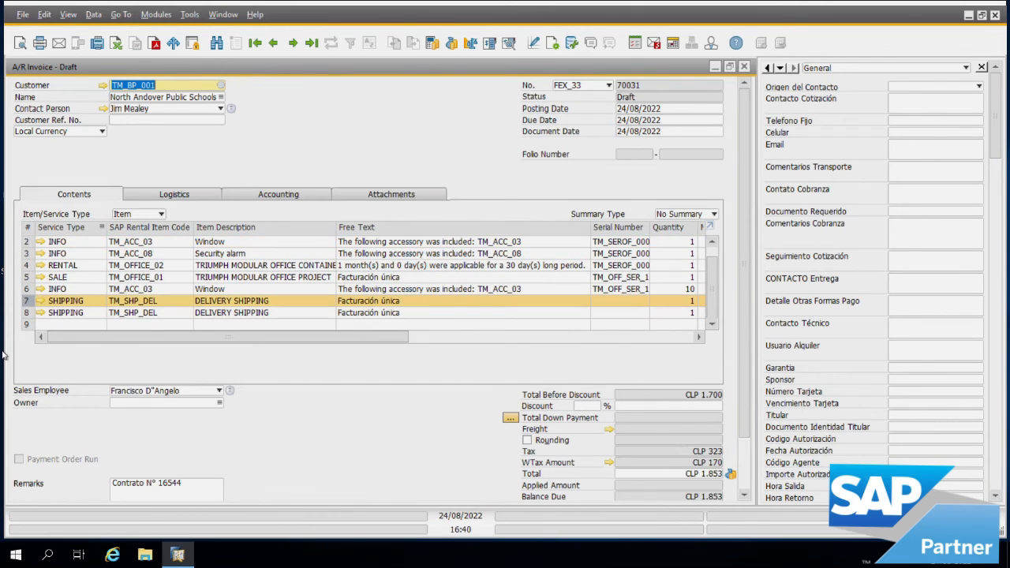
Step: Check the quantities, unit prices and invoice dates of the draft's lines and close the invoice draft
drag(385, 337, 613, 337)
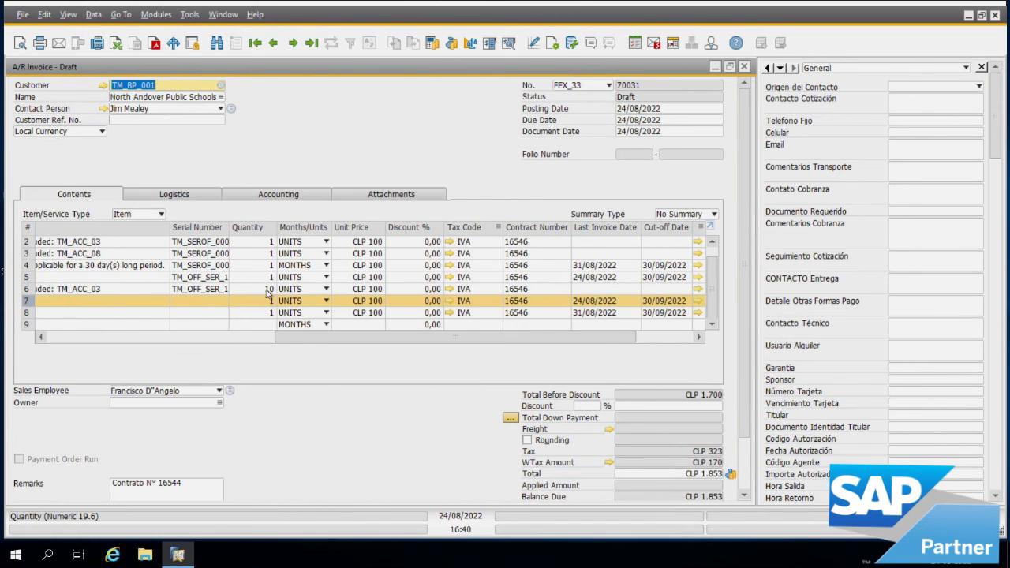
scroll(267, 294, up, 1)
click(269, 246)
click(362, 244)
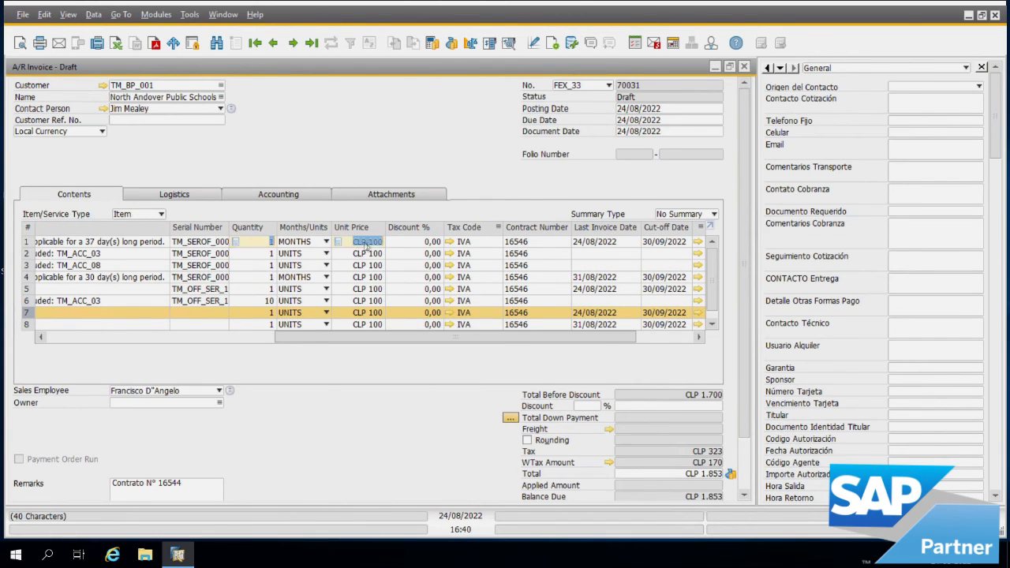
scroll(360, 270, down, 1)
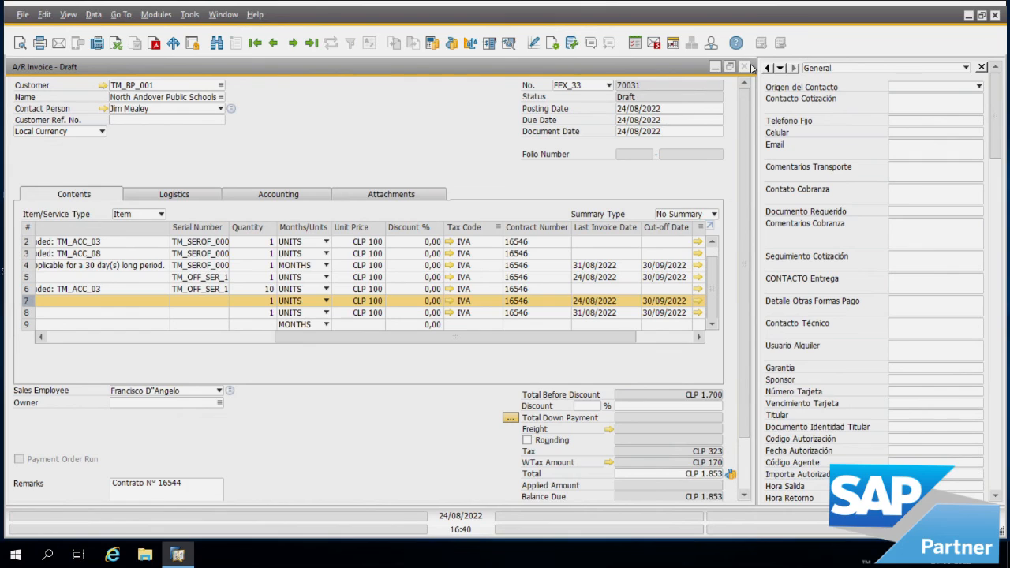
click(371, 254)
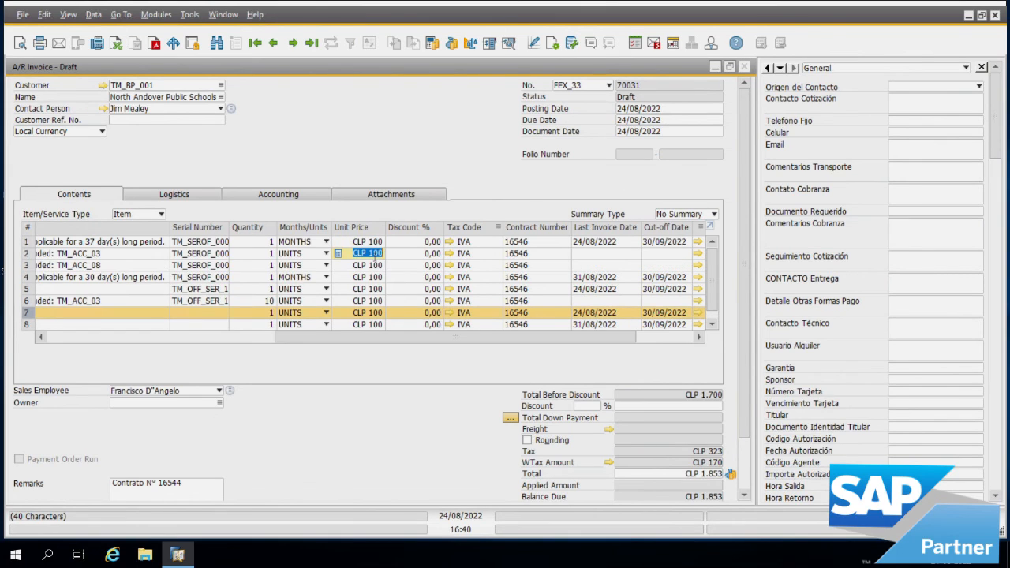
text(30)
scroll(277, 458, down, 2)
click(96, 487)
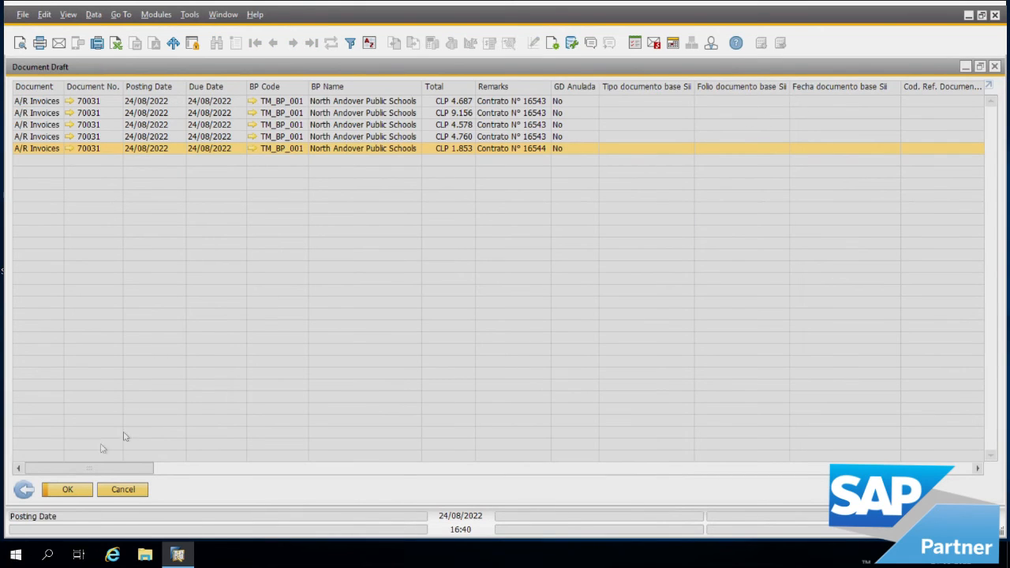
Step: Close the document drafts list and rerun the Rental Status query
click(123, 489)
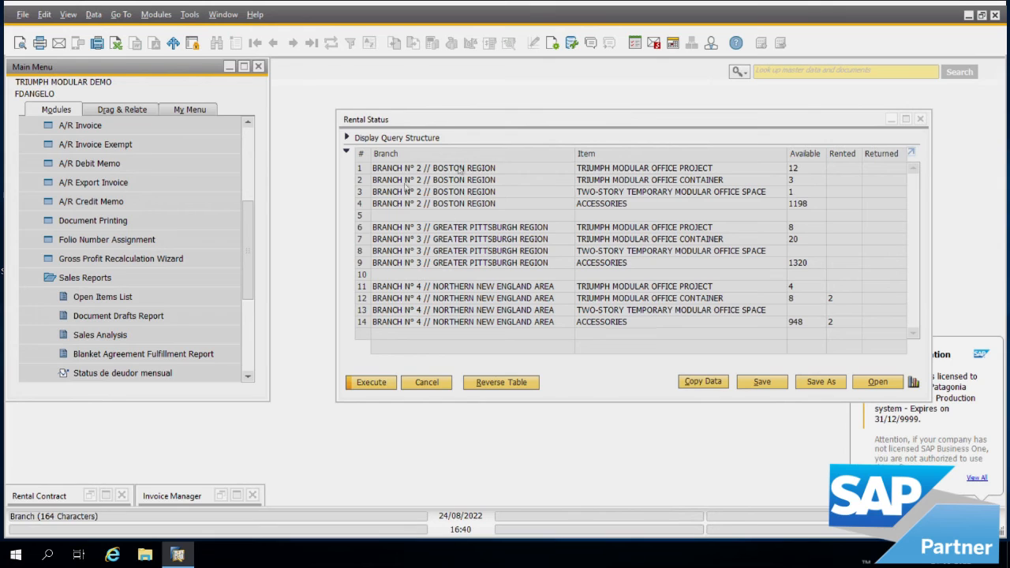
click(368, 386)
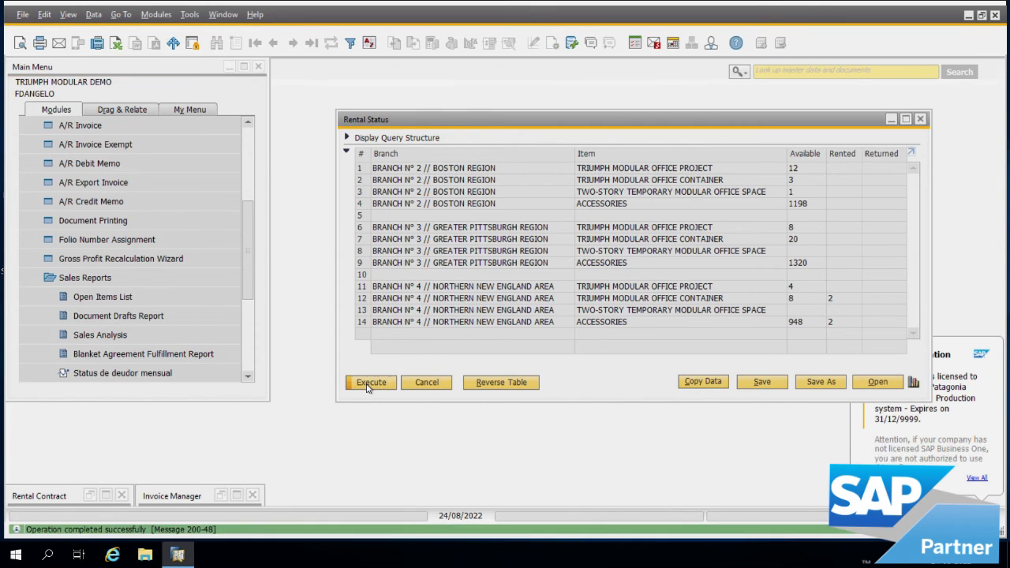
Step: Reopen the Invoice Manager, set the cut-off date to 31/10/2022 and retrieve the contract lines of North Andover Public Schools
click(239, 498)
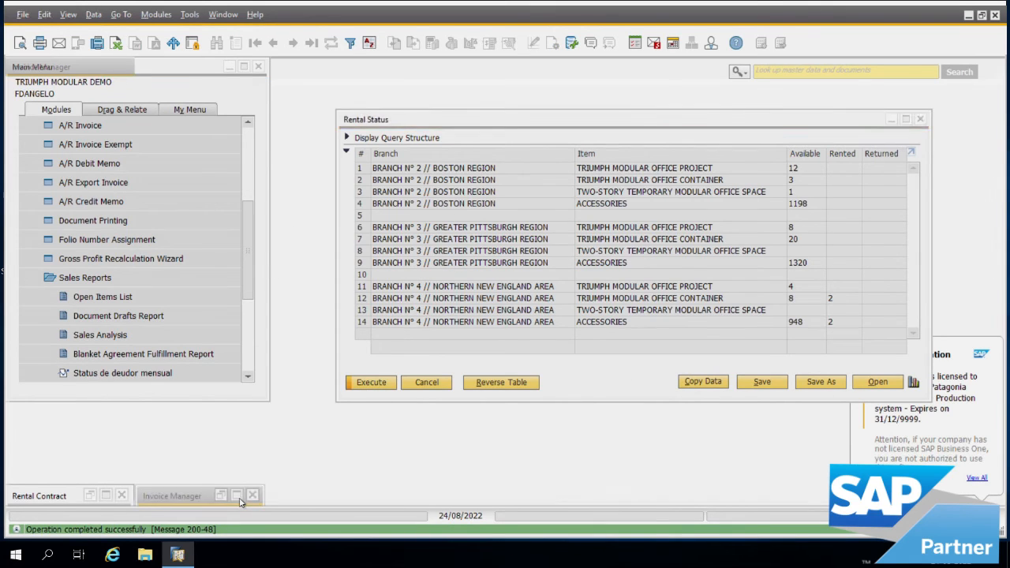
click(237, 497)
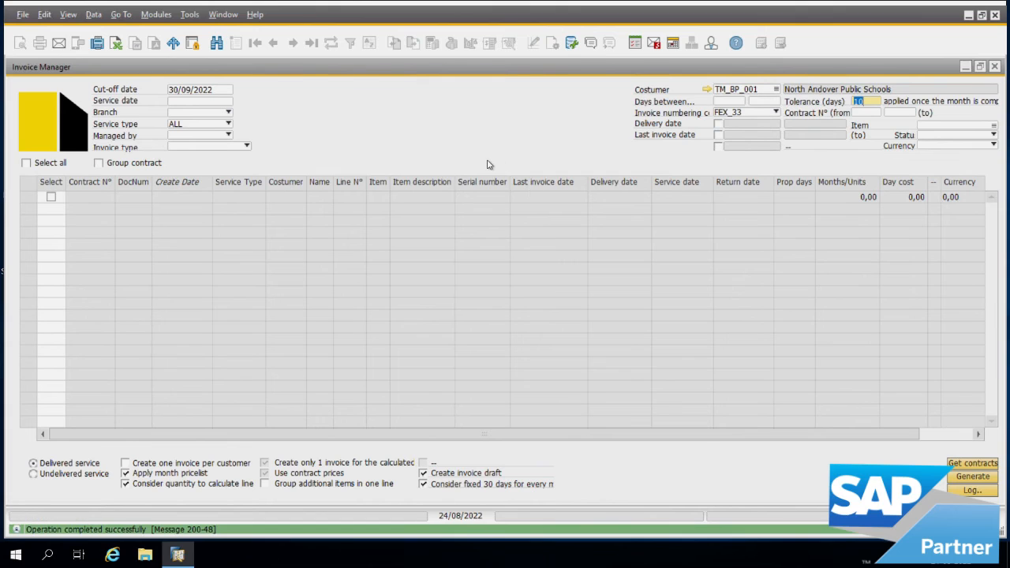
click(232, 92)
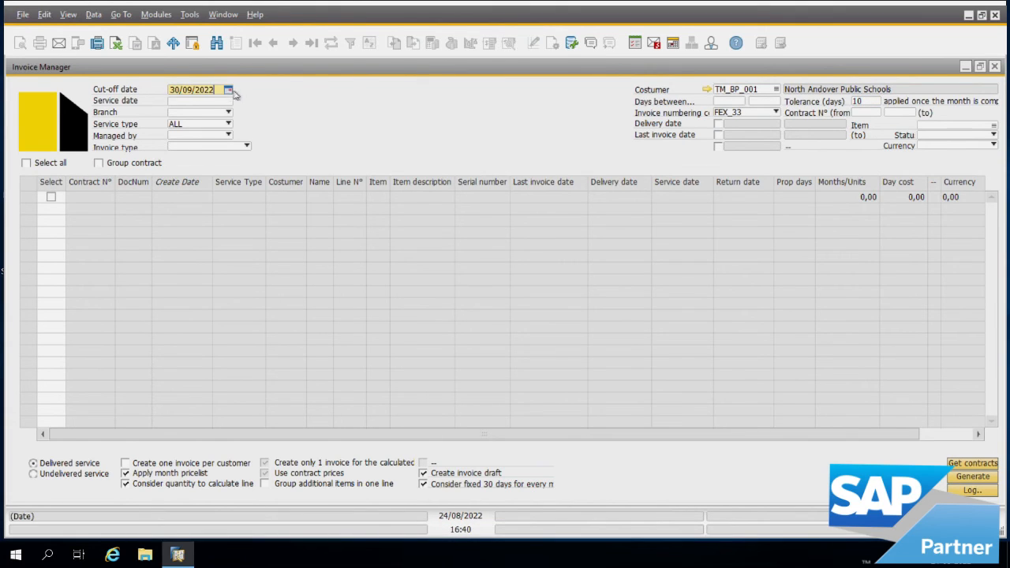
click(231, 91)
click(258, 112)
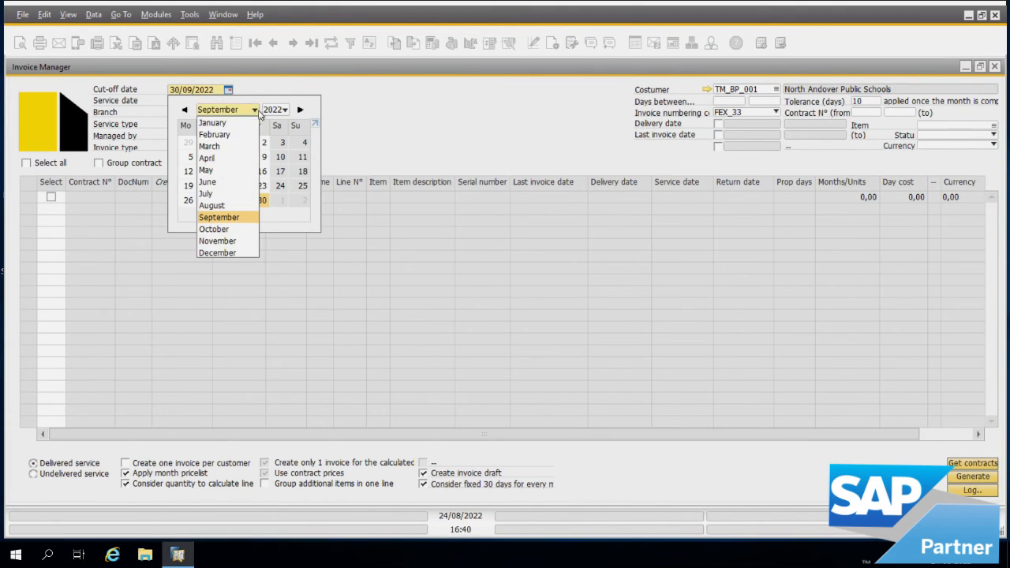
click(237, 229)
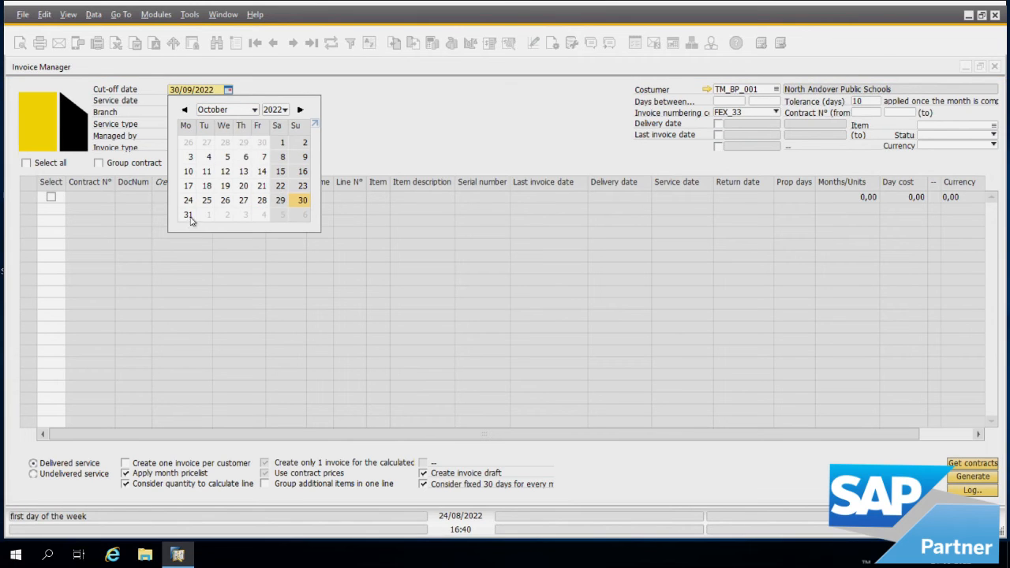
click(188, 217)
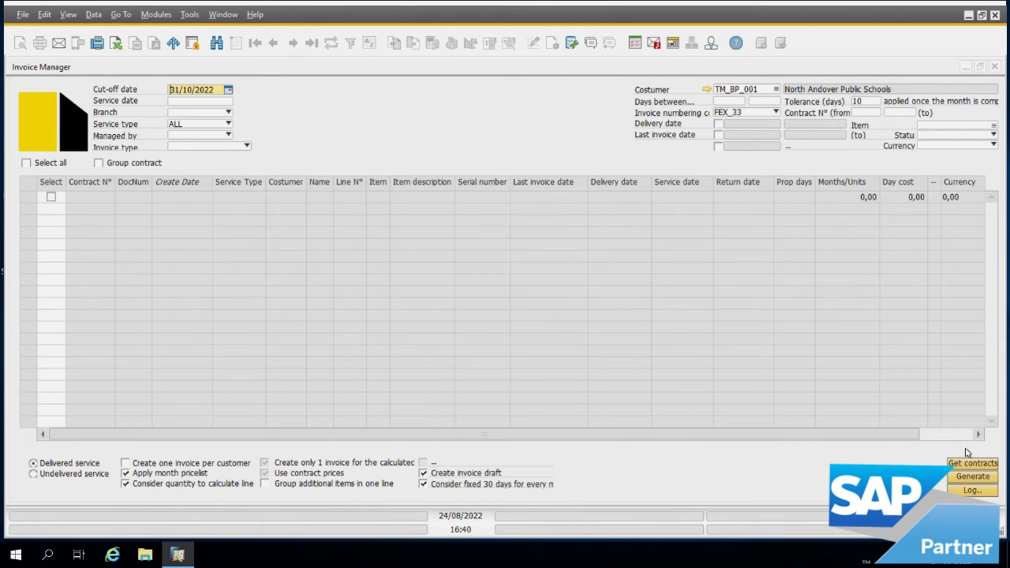
click(972, 463)
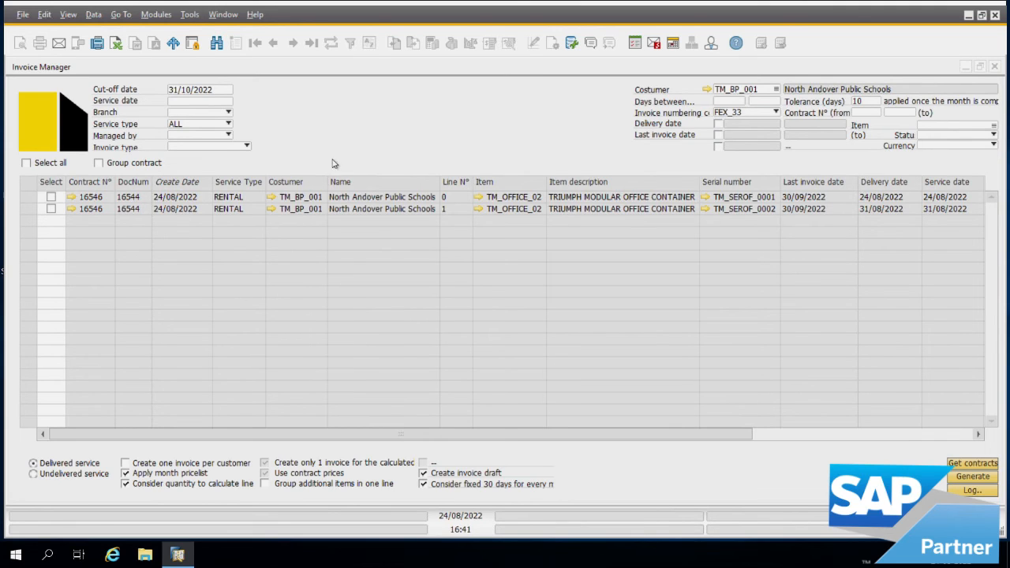
drag(525, 436, 744, 436)
drag(496, 433, 142, 418)
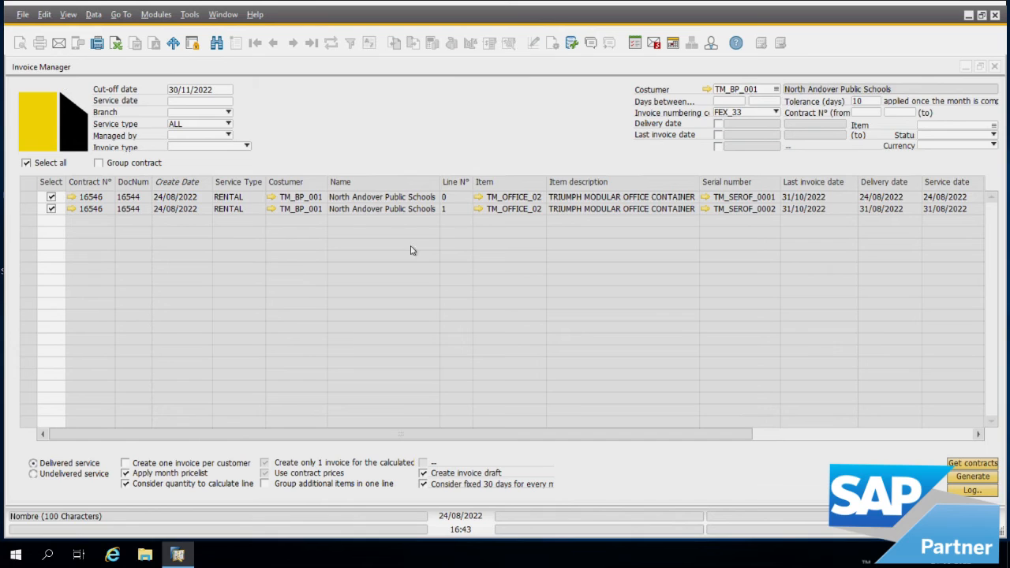
Step: Review the months and day cost of both rental lines and generate their invoice drafts for the 30/11/2022 cut-off
drag(730, 434, 932, 433)
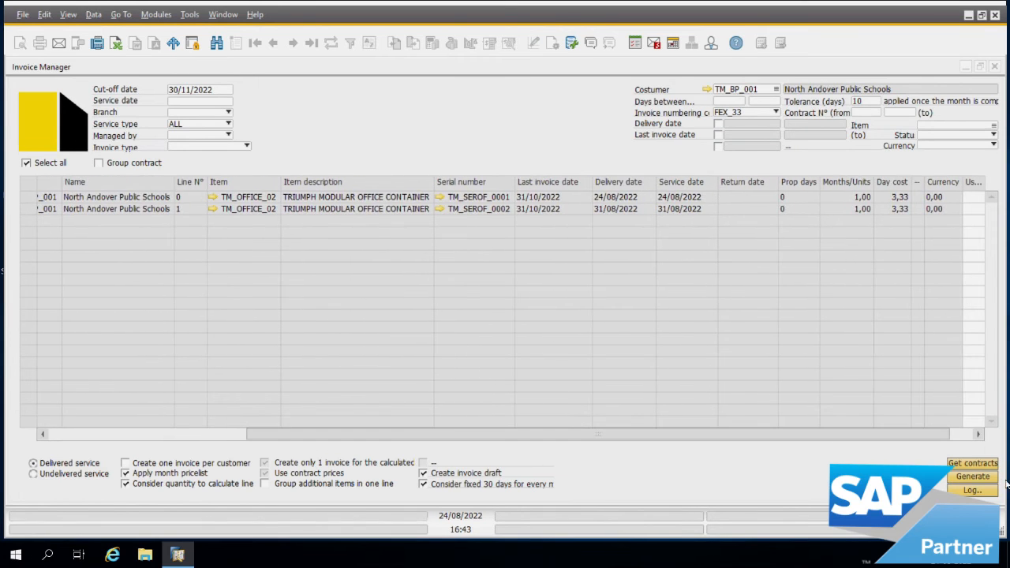
click(991, 479)
click(347, 294)
click(346, 294)
key(Return)
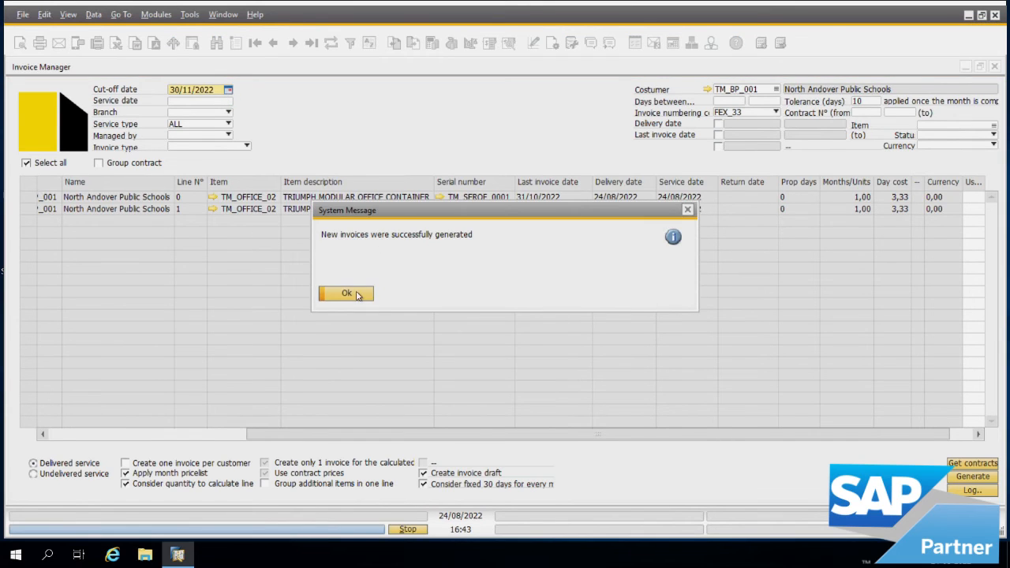
click(347, 293)
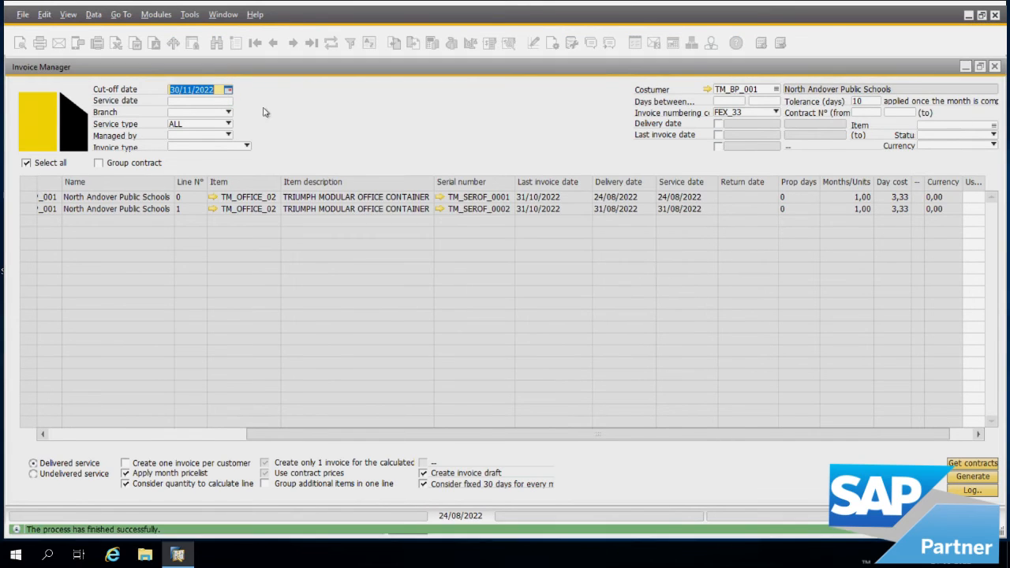
Step: Set the cut-off date to 30/12/2022 and retrieve the contract lines to invoice
click(228, 89)
click(254, 110)
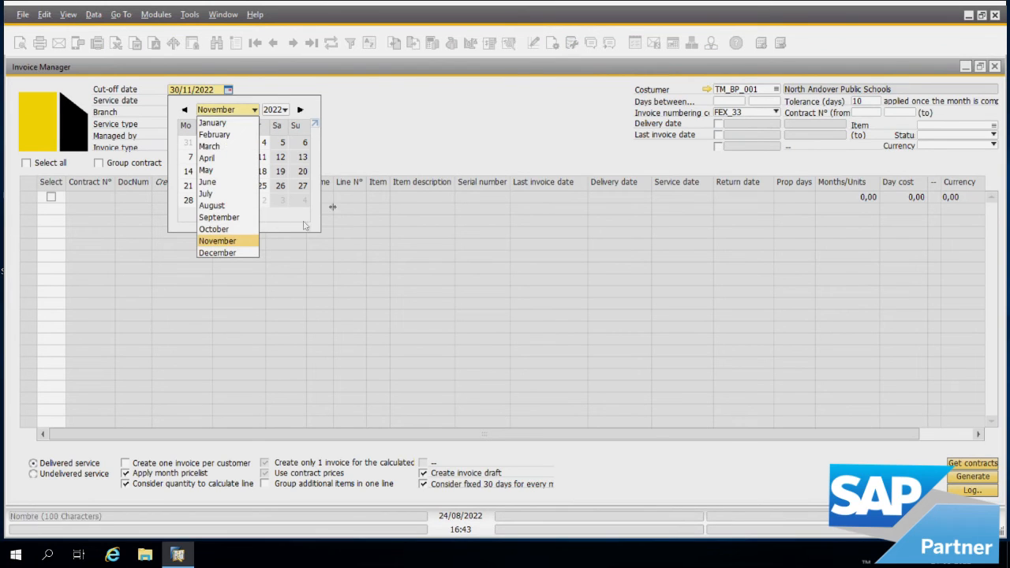
click(227, 252)
click(263, 199)
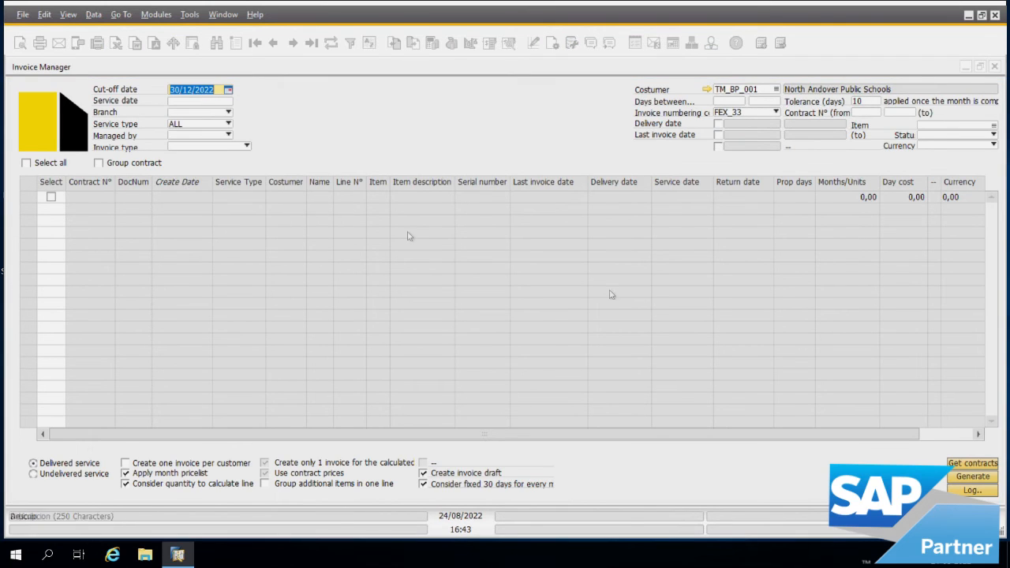
click(952, 463)
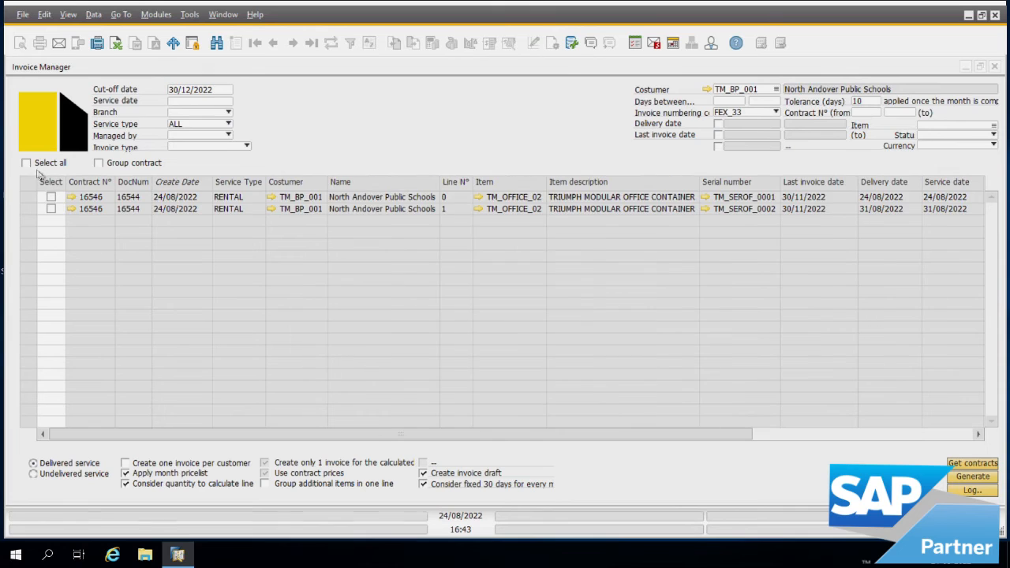
Step: Generate the invoice drafts for all retrieved rental lines up to the 30/12/2022 cut-off
click(979, 478)
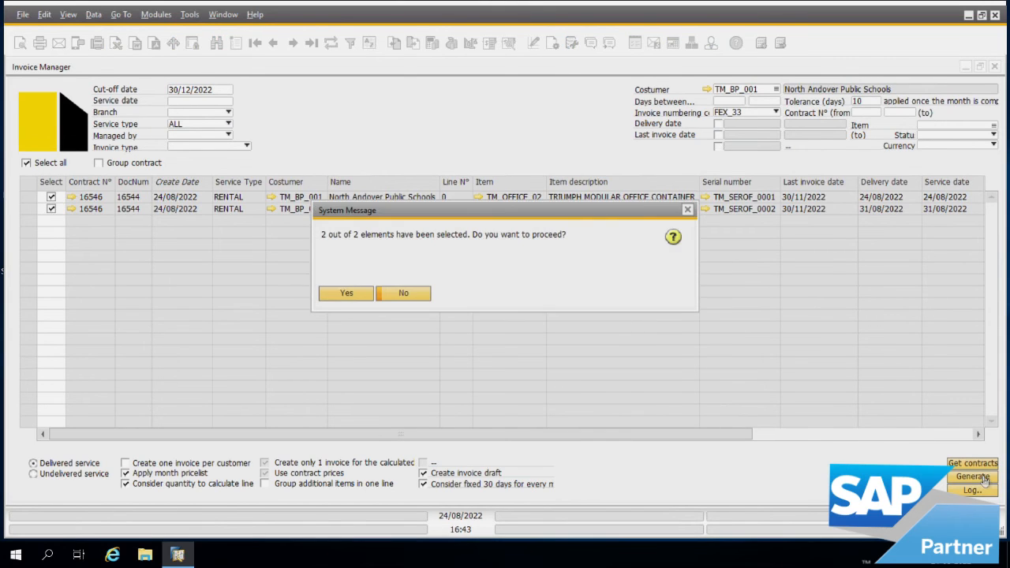
click(366, 295)
click(366, 298)
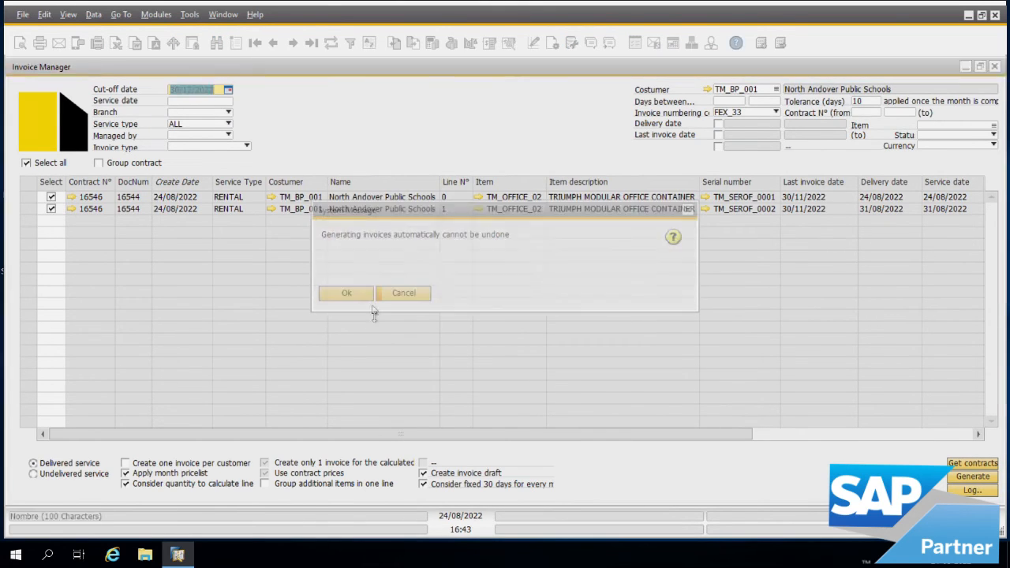
click(347, 294)
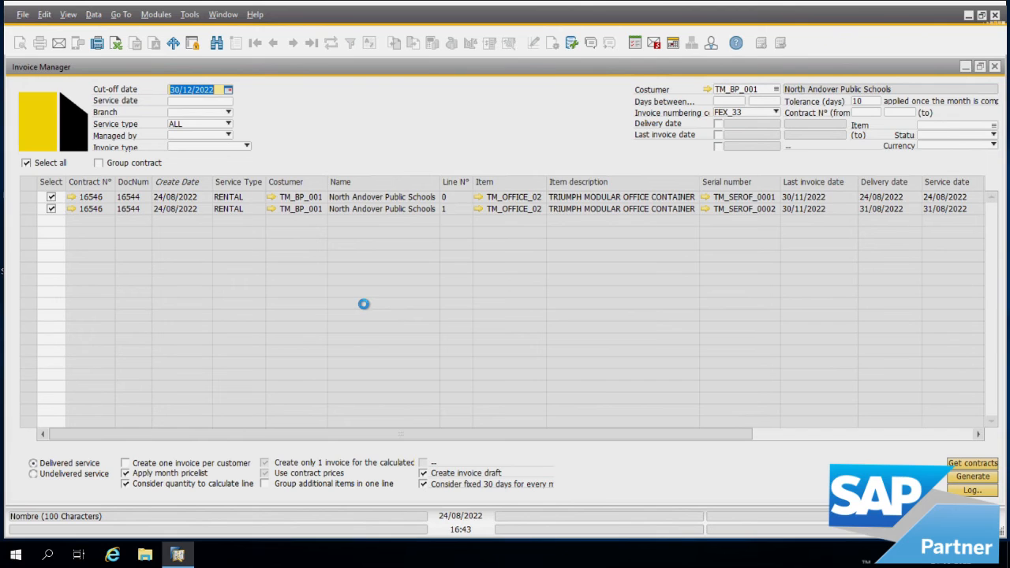
click(347, 293)
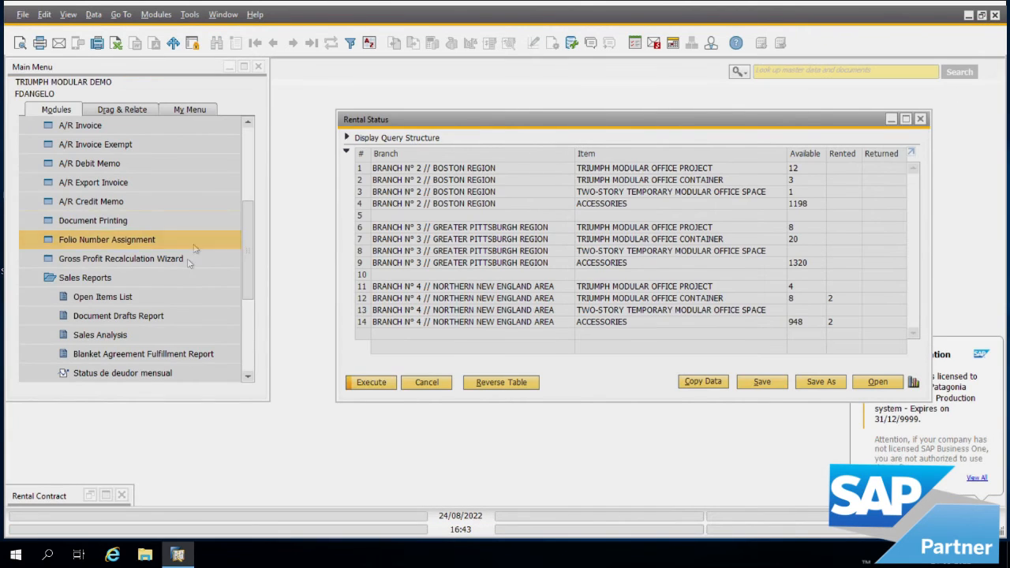
Step: Restore the rental contract and check the last invoice and return dates of its two rental lines
click(90, 495)
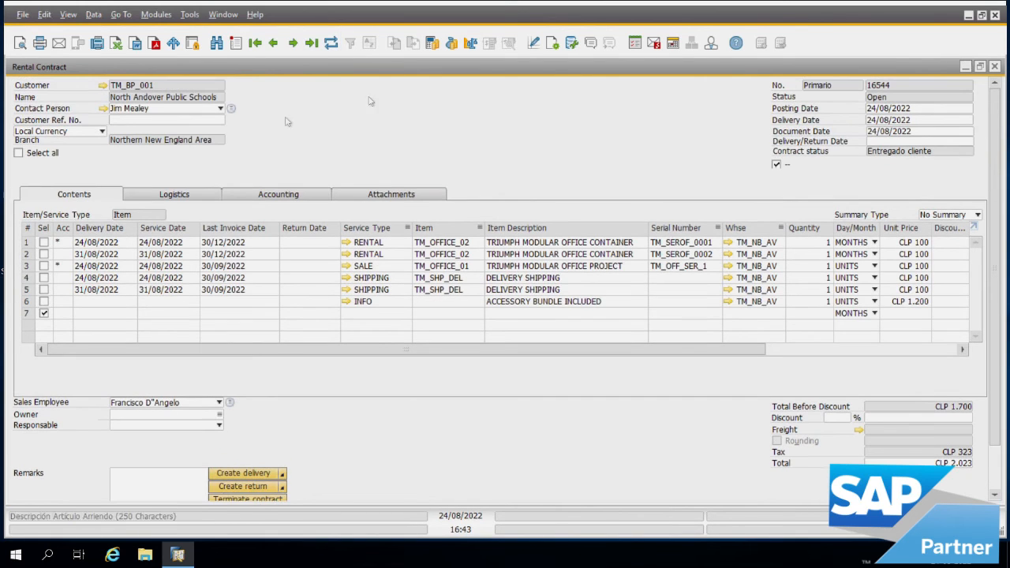
click(260, 254)
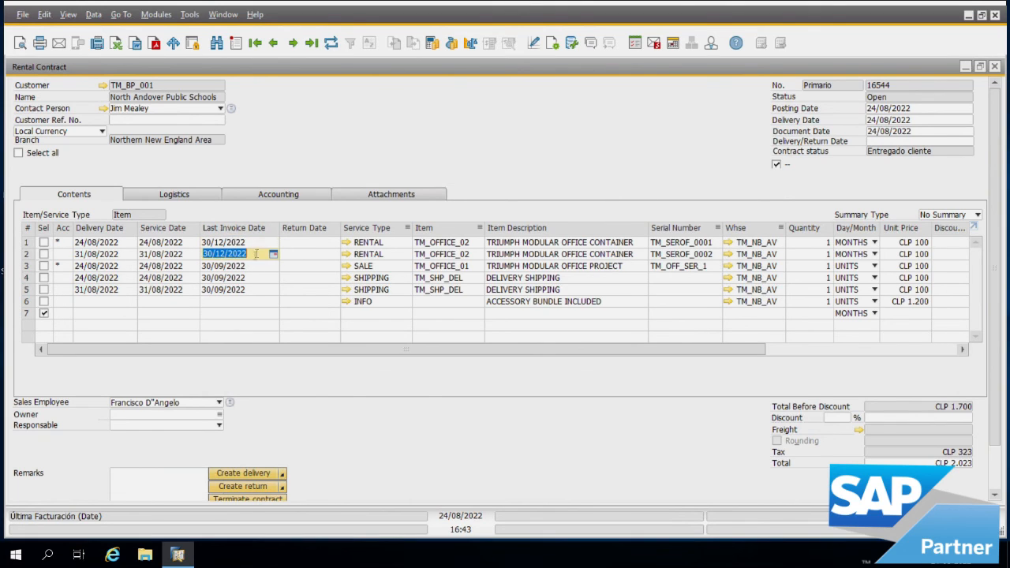
click(302, 245)
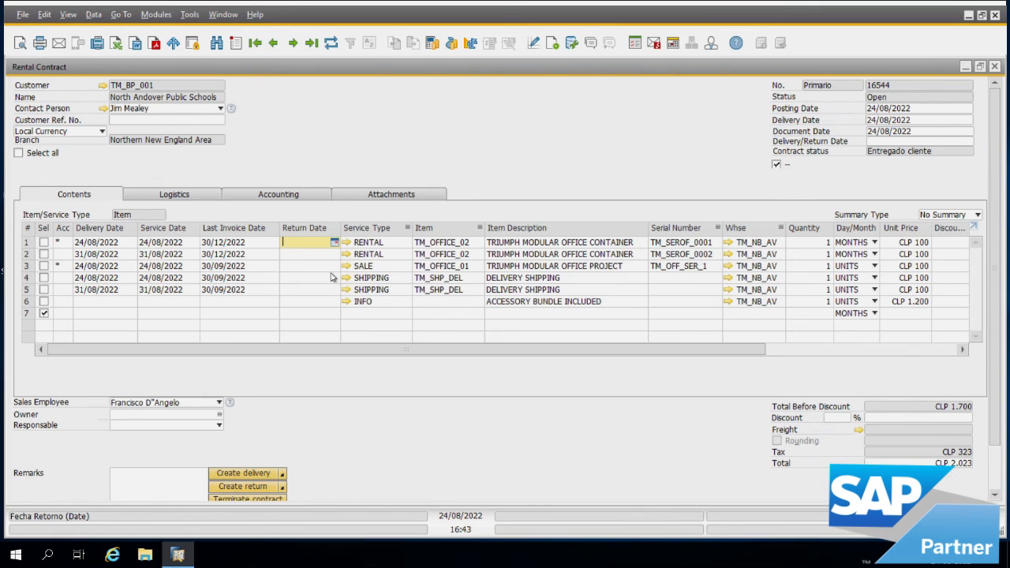
Step: Set the rental contract's Delivery/Return Date to 31/01/2023
scroll(332, 277, down, 2)
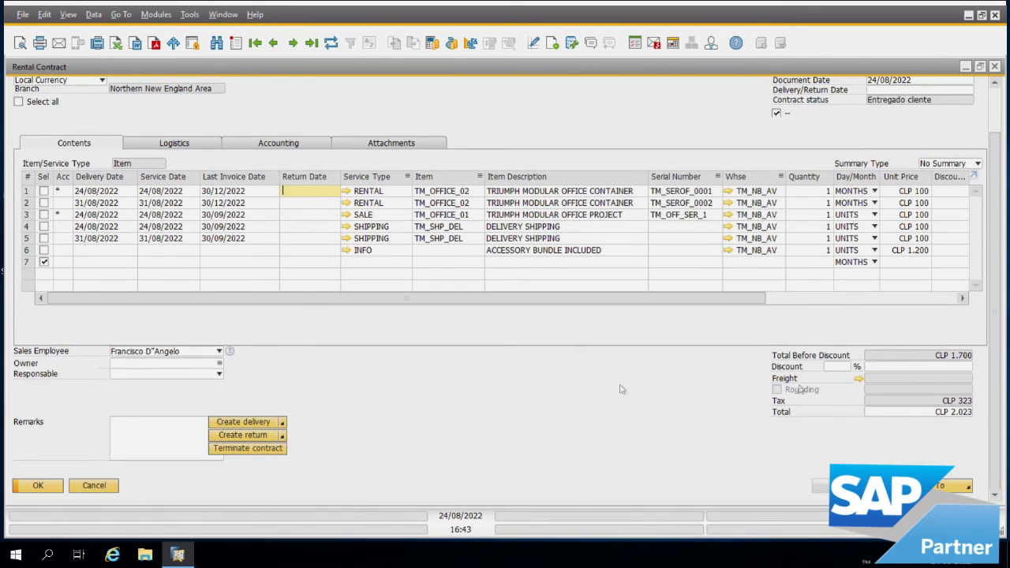
click(949, 91)
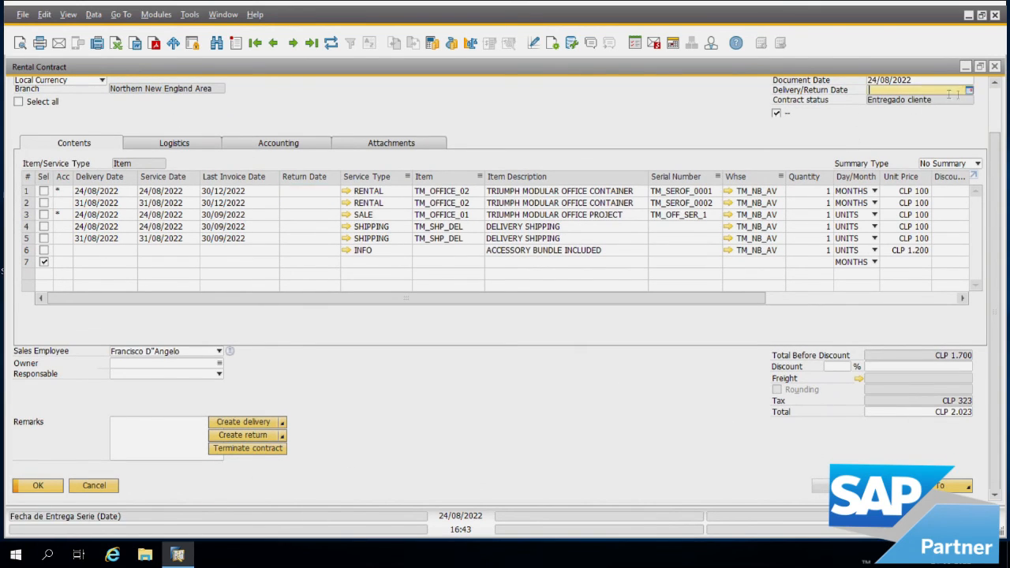
click(970, 92)
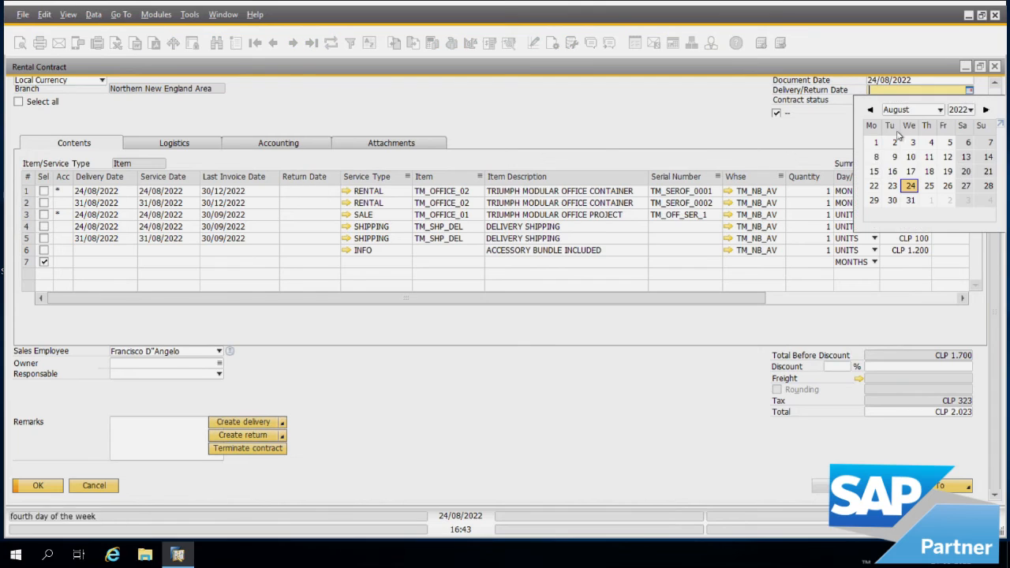
click(962, 117)
click(961, 128)
click(936, 110)
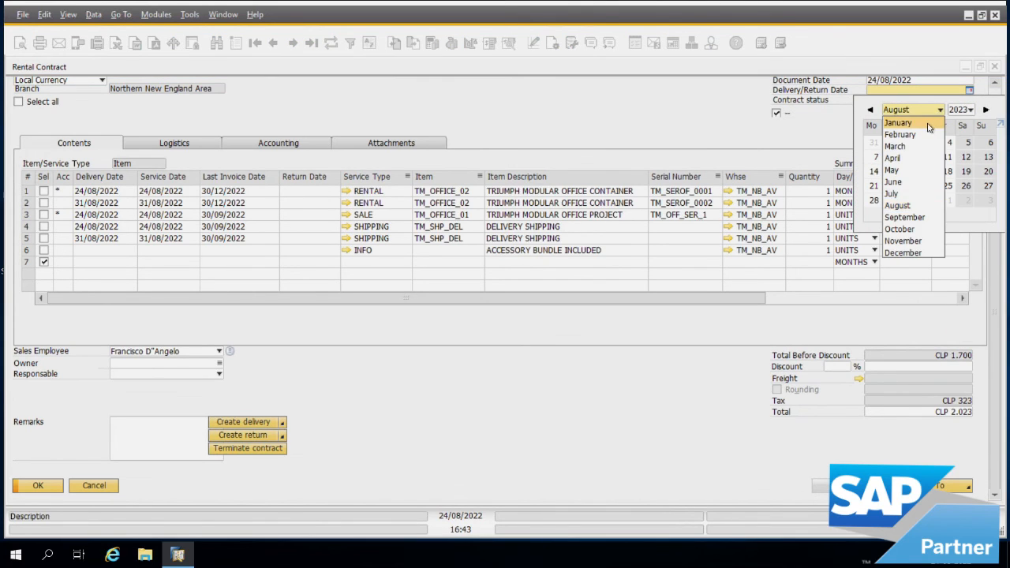
click(899, 123)
click(898, 220)
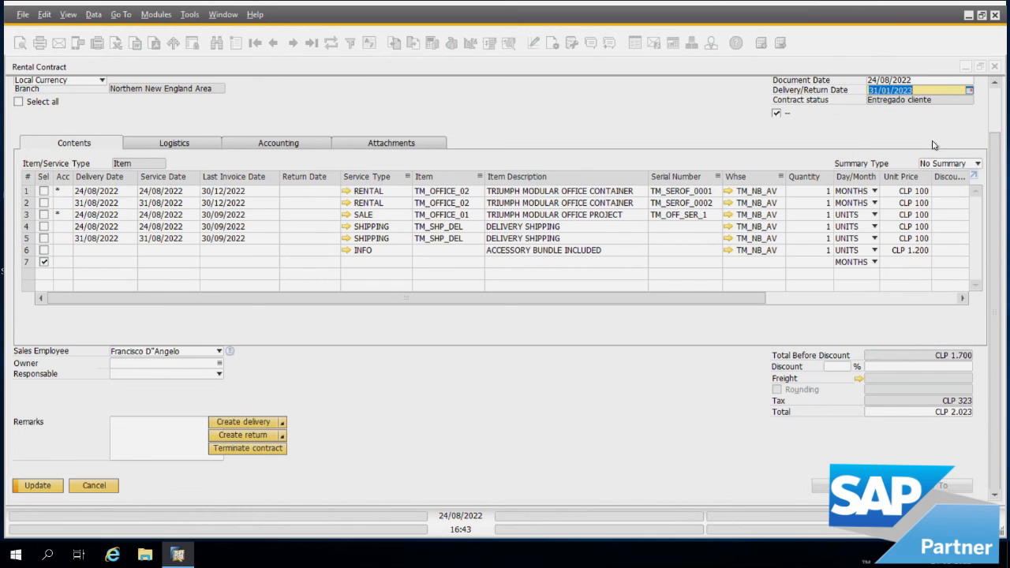
mouse_move(998, 181)
mouse_down()
mouse_move(998, 135)
mouse_move(997, 182)
mouse_up()
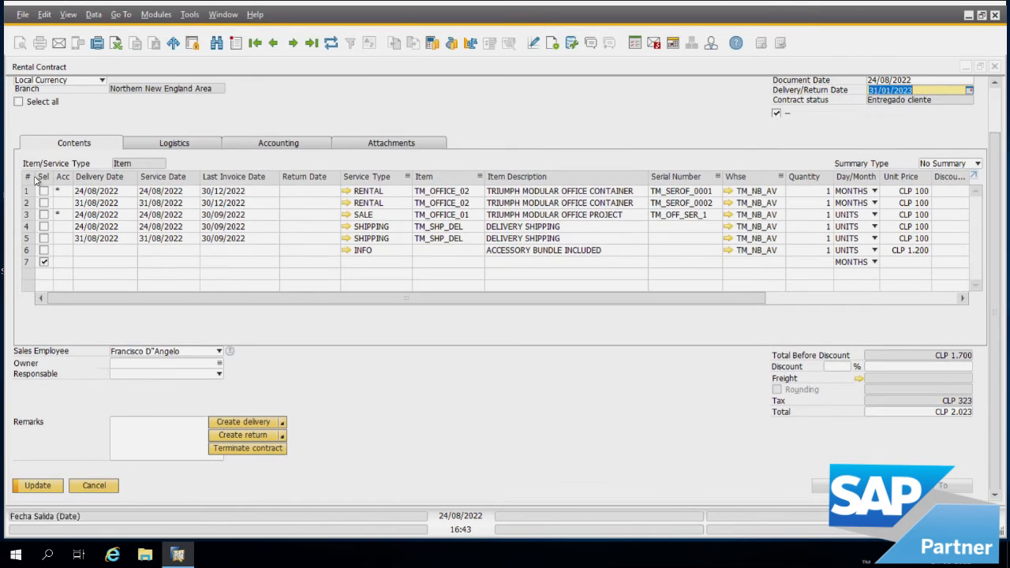
Step: Select both TM_OFFICE_02 rental lines and create their return, accepting the confirmation messages
click(45, 192)
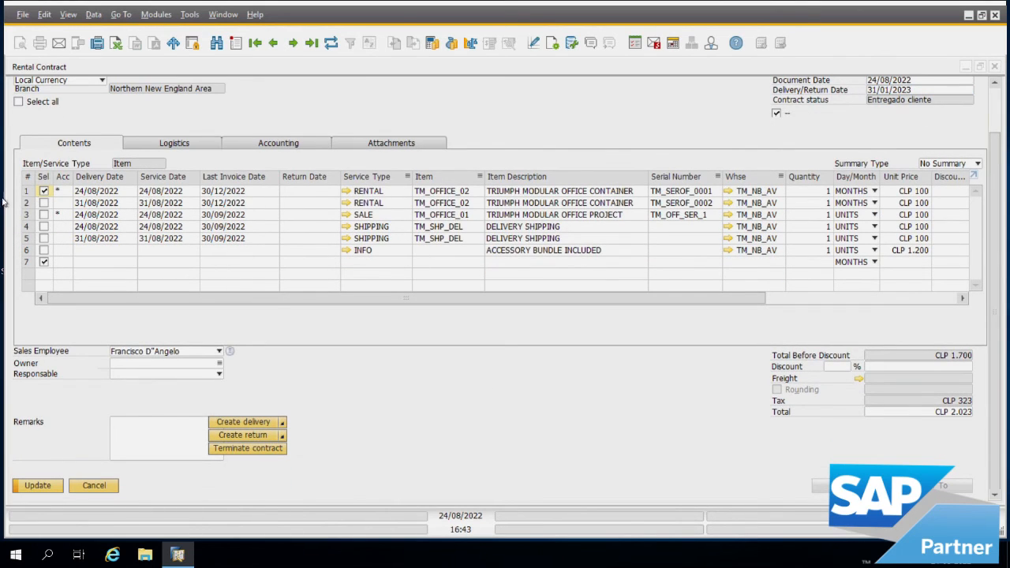
click(45, 202)
click(254, 446)
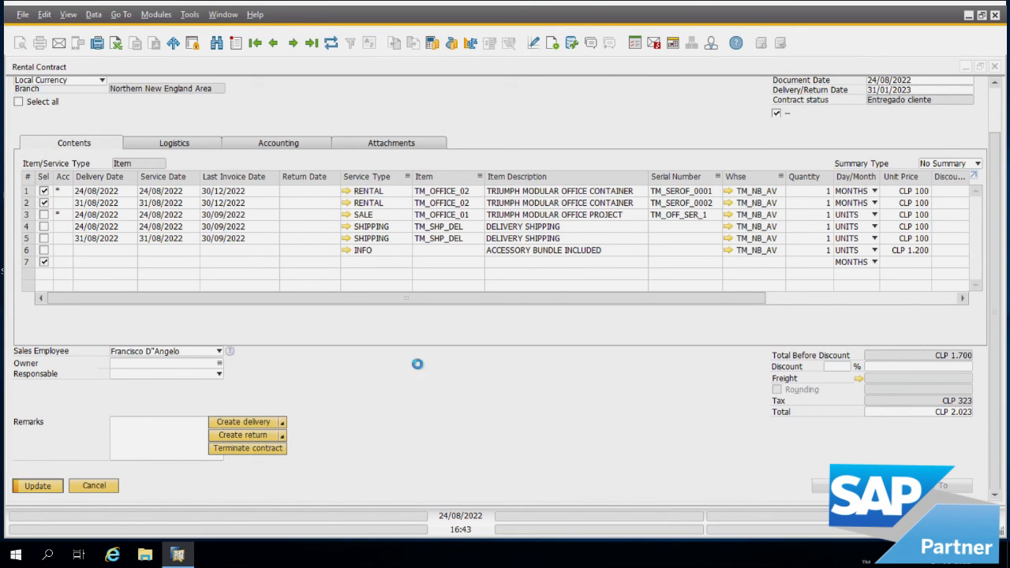
click(353, 293)
click(355, 295)
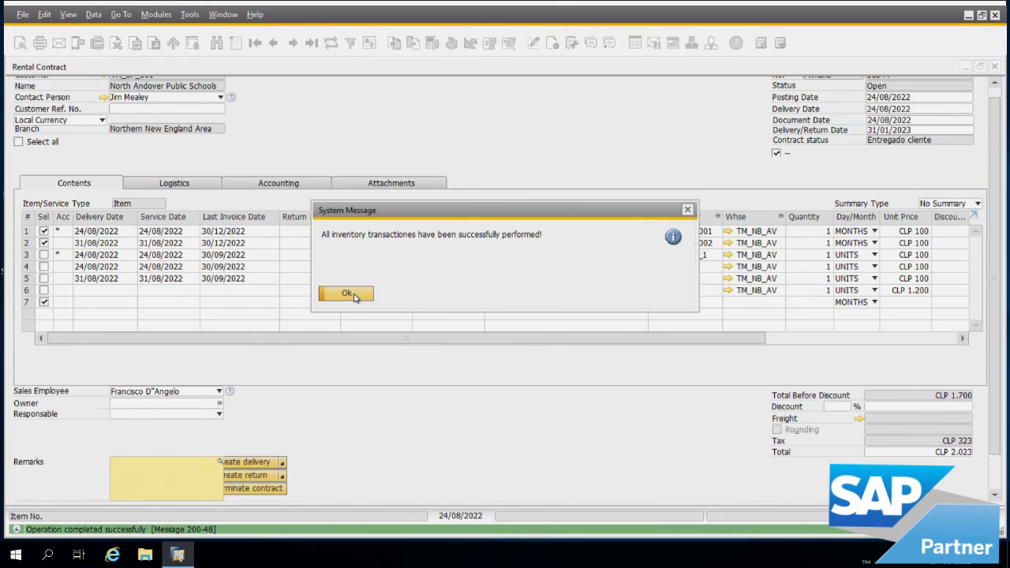
click(353, 295)
click(348, 294)
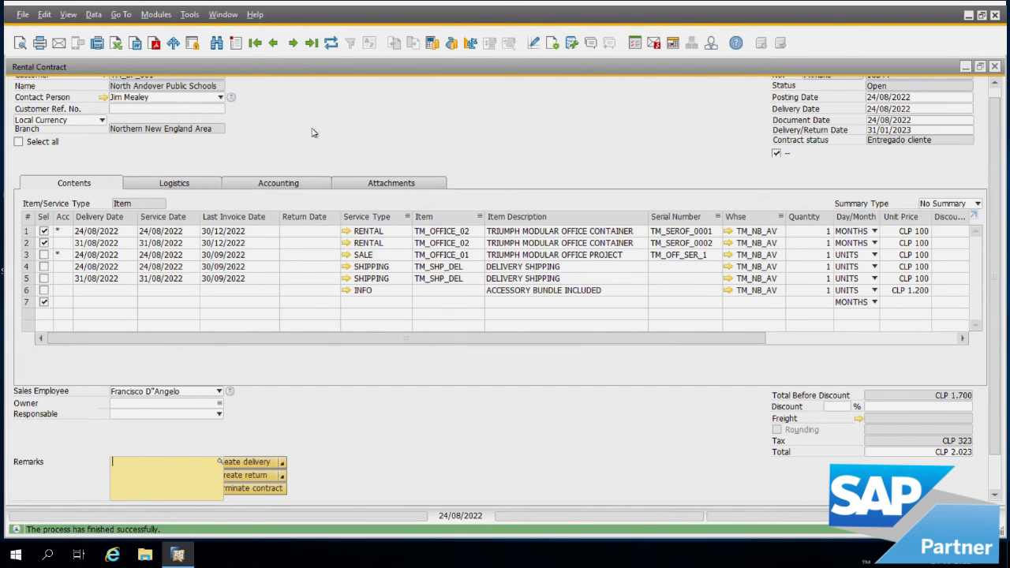
Step: Refresh the rental contract record and check the return dates of the two rental lines
click(332, 44)
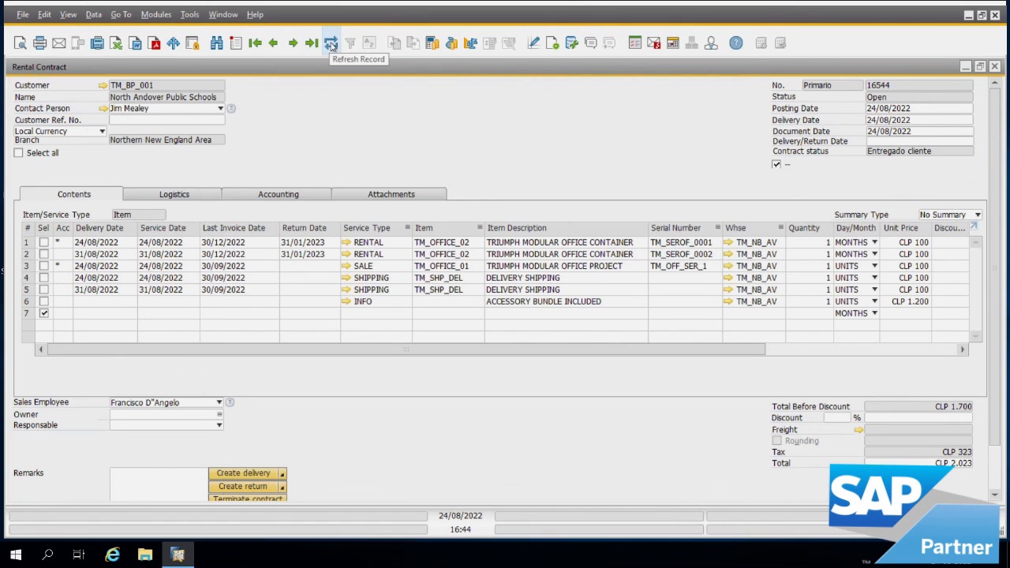
scroll(991, 305, down, 2)
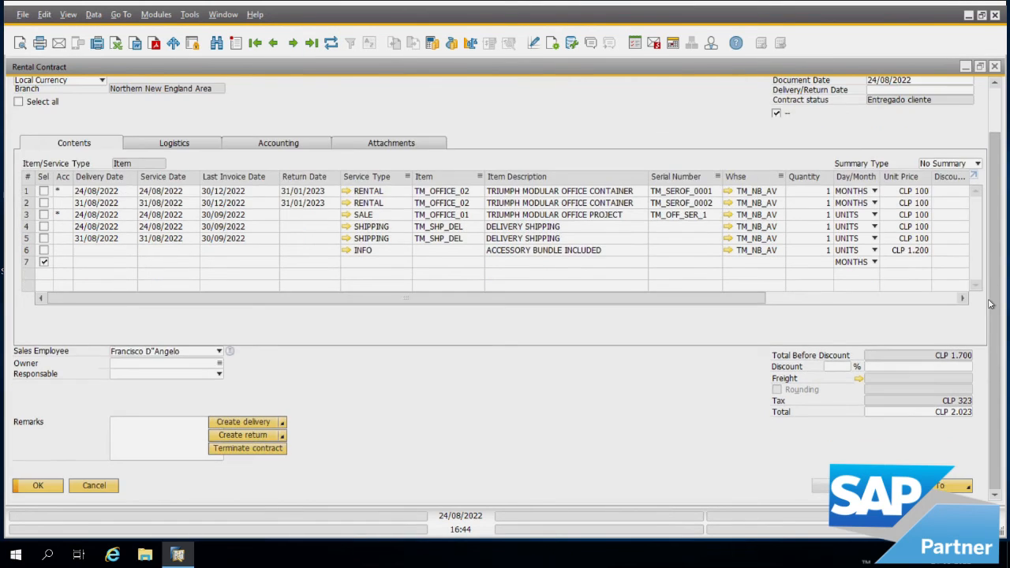
scroll(985, 217, up, 2)
click(319, 254)
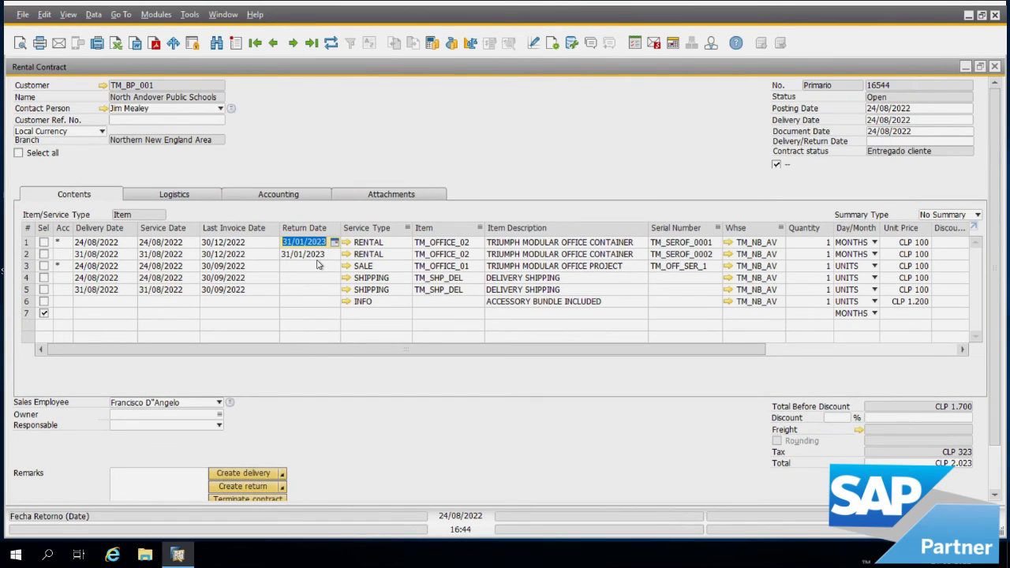
click(328, 244)
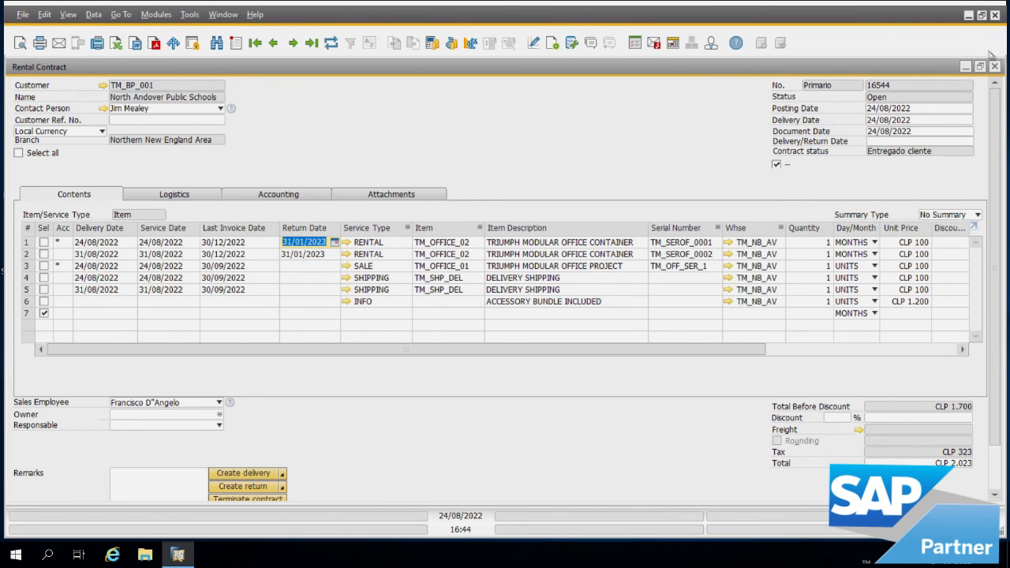
Step: Minimize the rental contract and open the Rental Solution's Invoice Manager
click(967, 66)
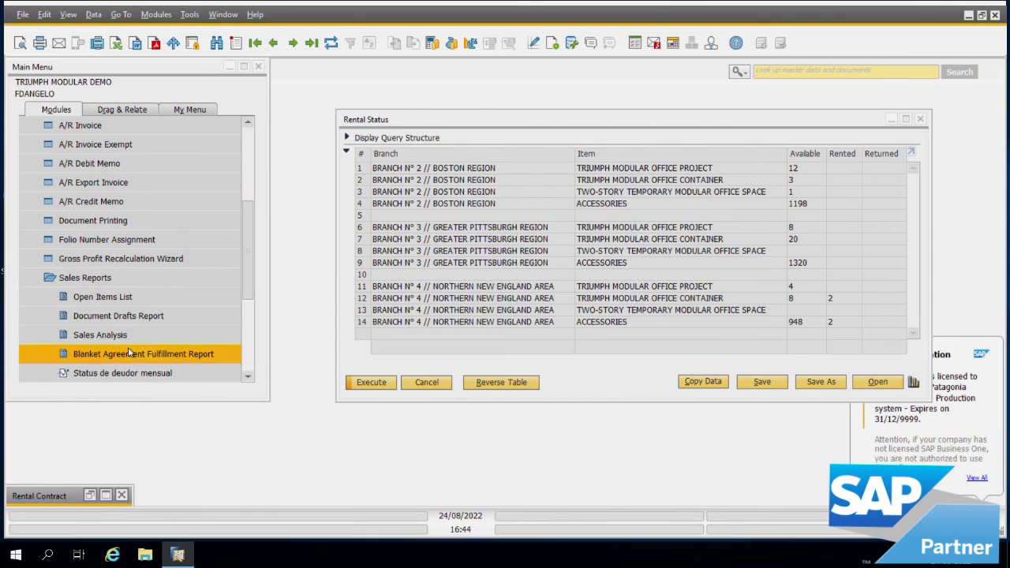
drag(252, 233, 262, 150)
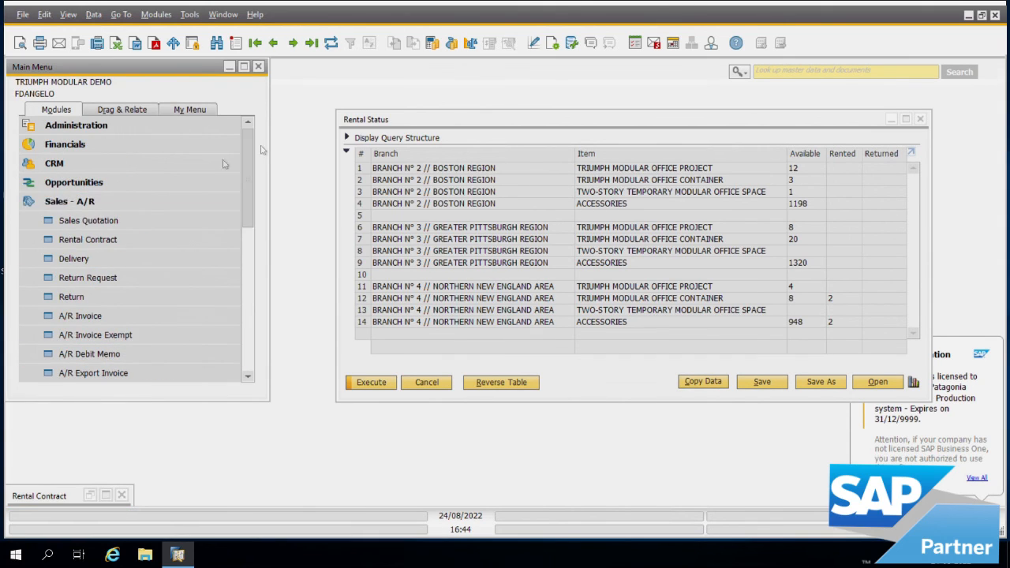
click(53, 207)
click(93, 221)
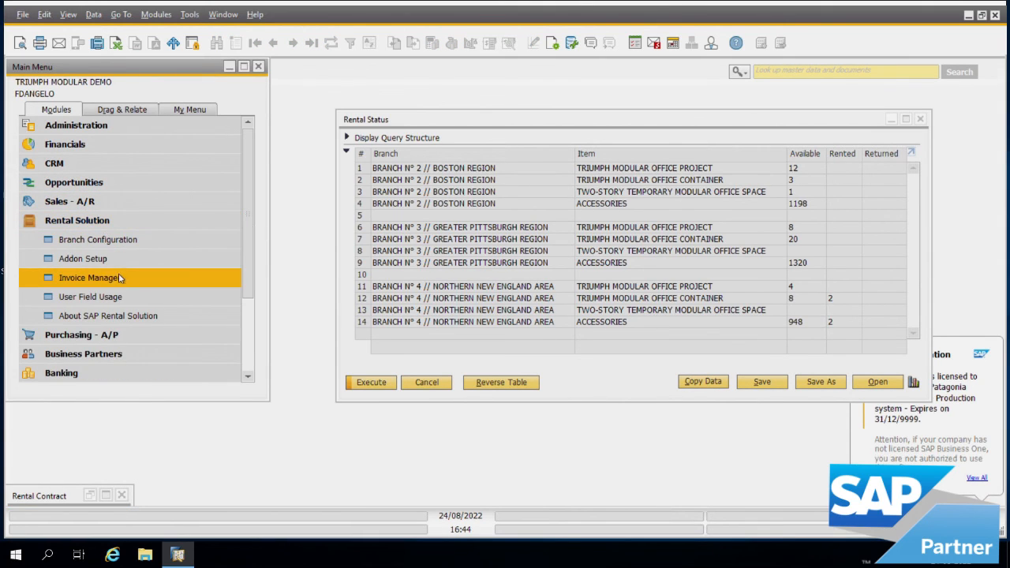
click(178, 271)
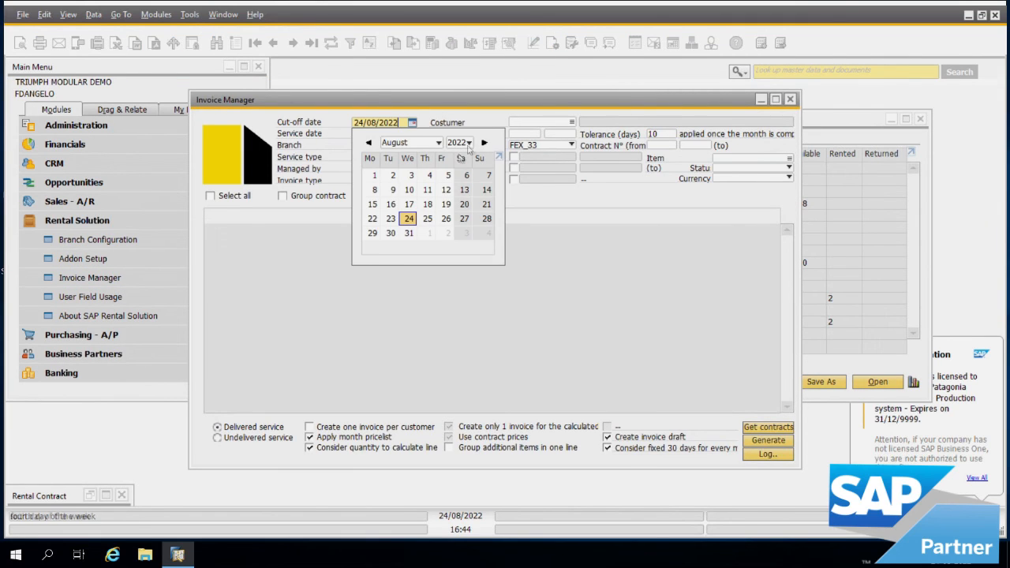
Step: Set the Invoice Manager's cut-off date to 31/01/2023
click(469, 143)
click(464, 151)
click(427, 142)
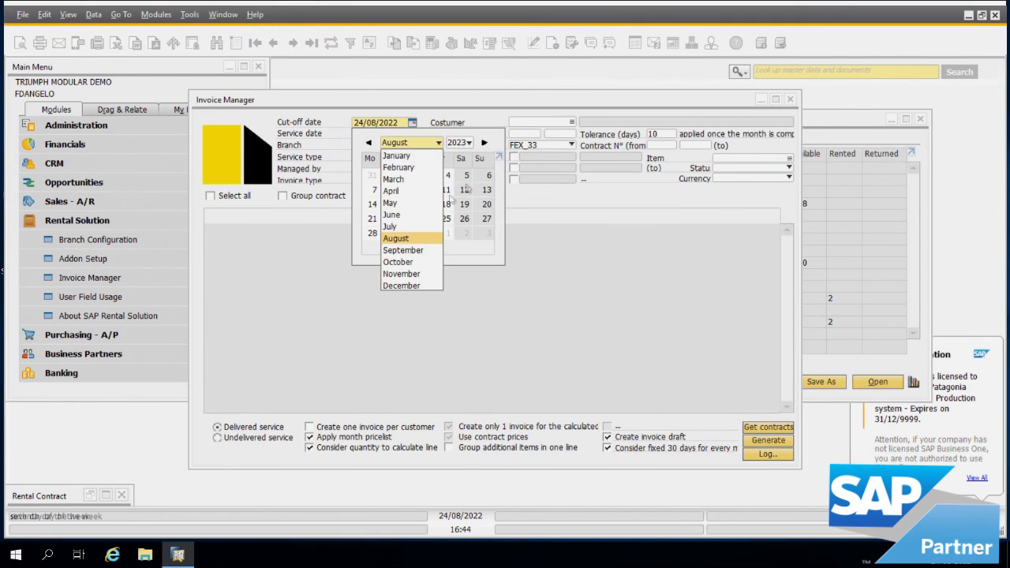
click(401, 157)
click(391, 248)
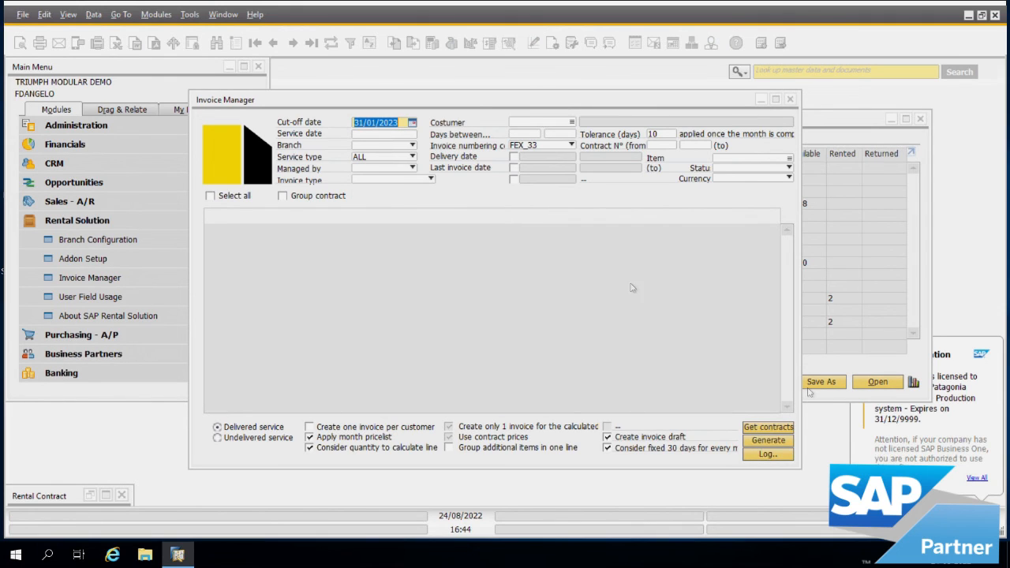
Step: Retrieve the billable contracts and generate invoices for all listed rental lines, accepting the confirmations and closing the Invoice Manager
click(767, 427)
click(210, 196)
click(779, 447)
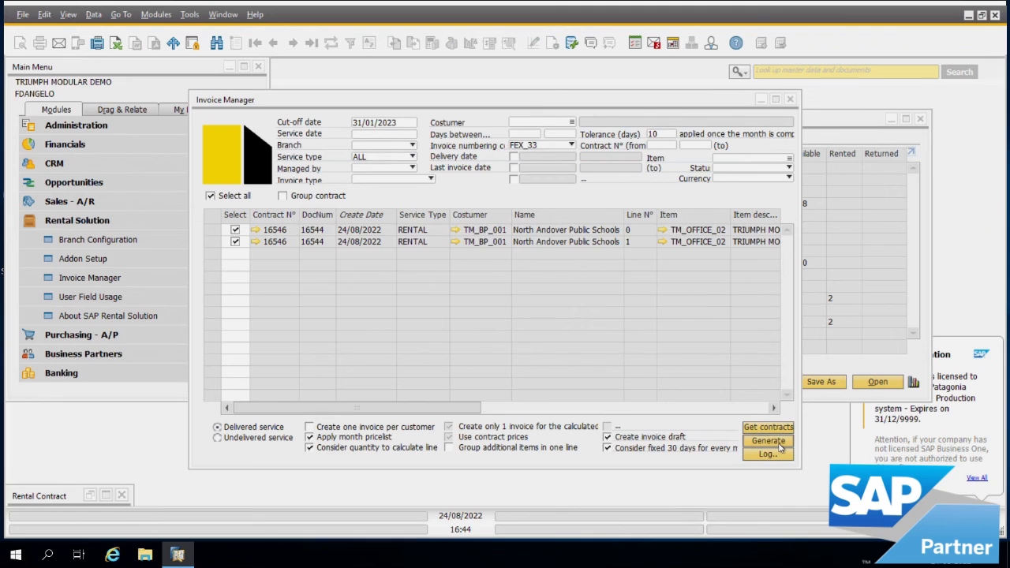
click(348, 294)
click(346, 293)
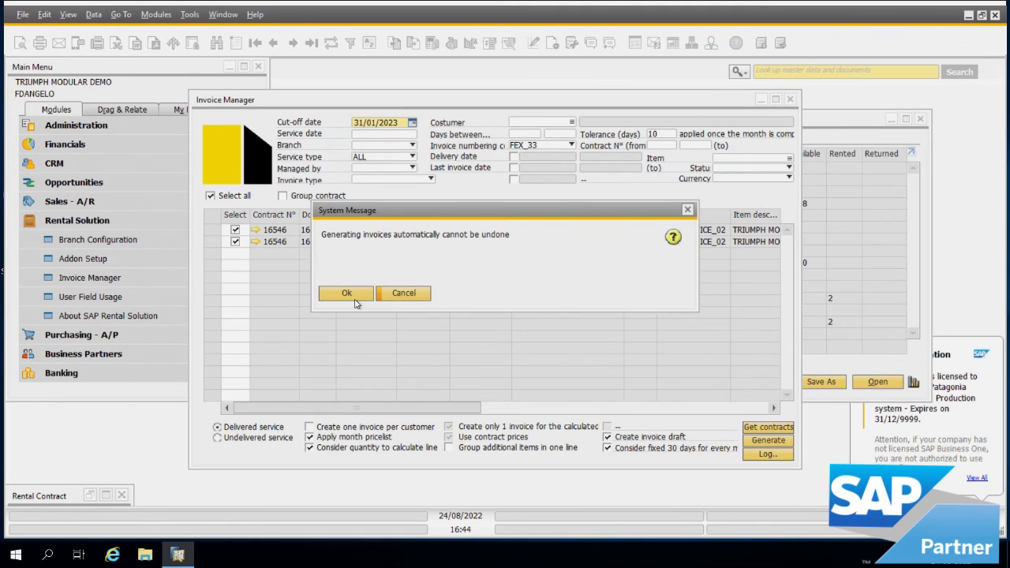
click(350, 293)
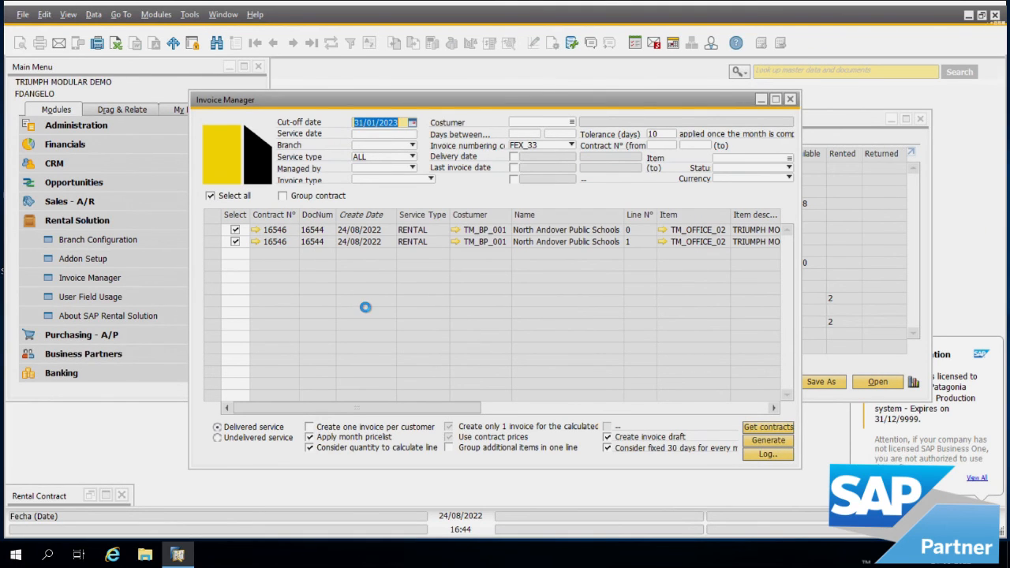
click(356, 297)
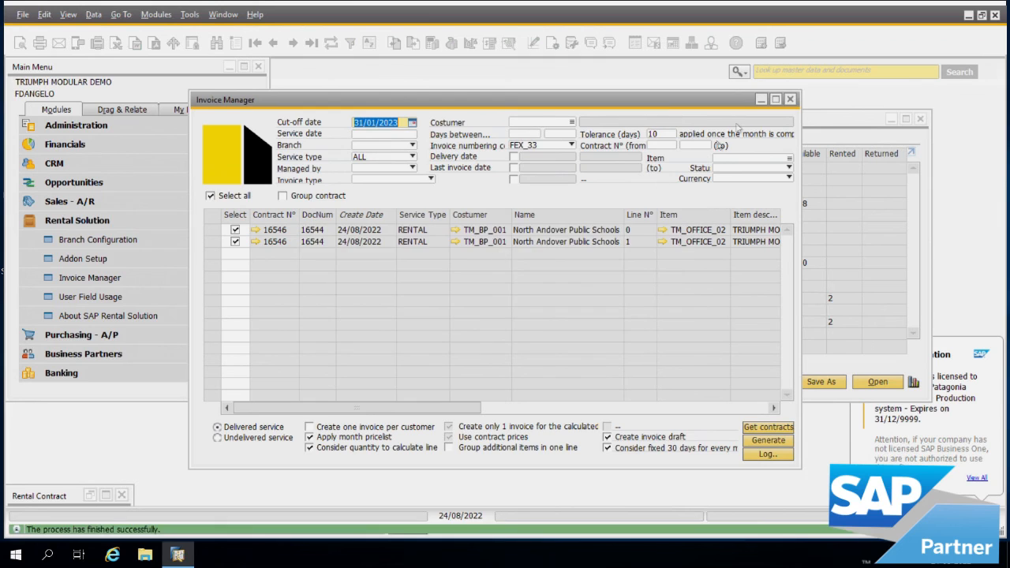
click(790, 99)
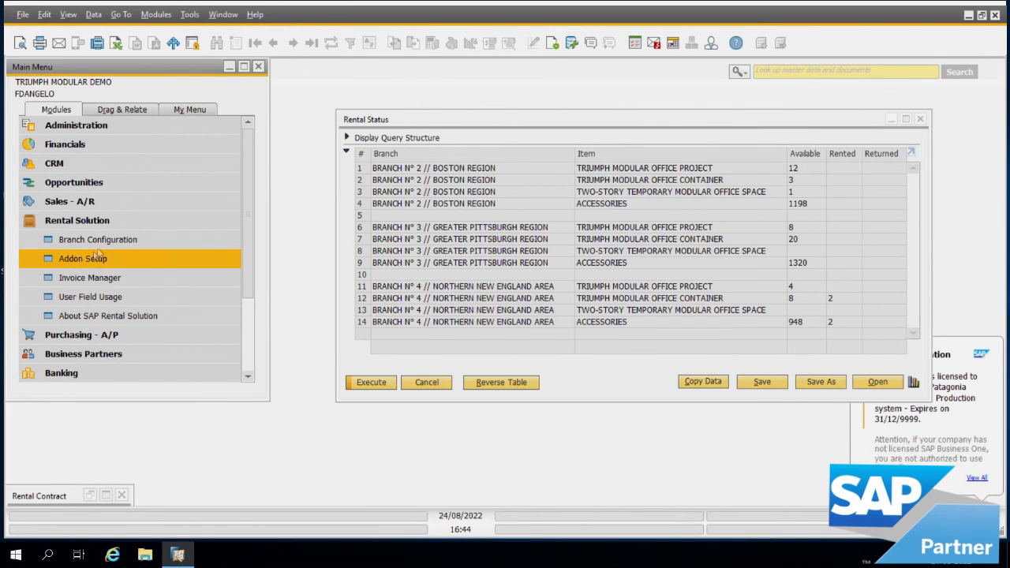
Step: Restore and refresh the rental contract, and check the last invoice and return dates of its two rental lines
click(105, 495)
click(332, 42)
click(237, 244)
click(231, 254)
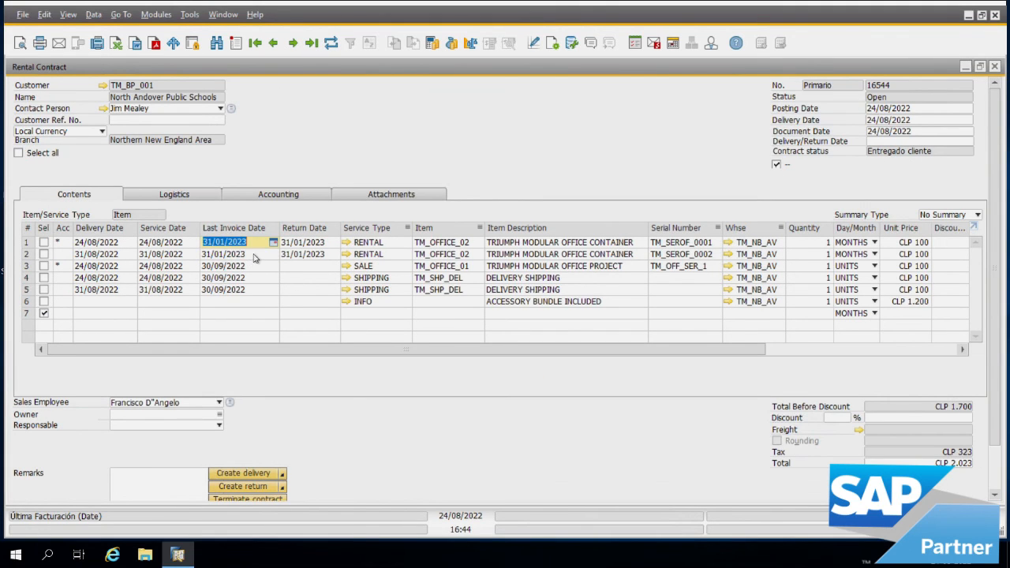
click(308, 254)
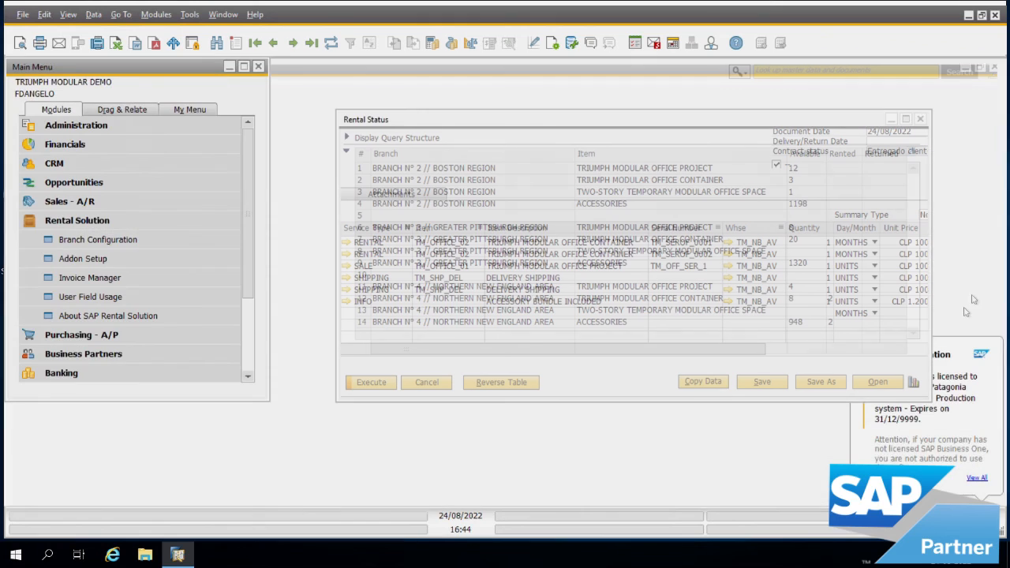
Step: Close the rental contract and rerun the Rental Status query to check the Northern New England branch's items
click(995, 67)
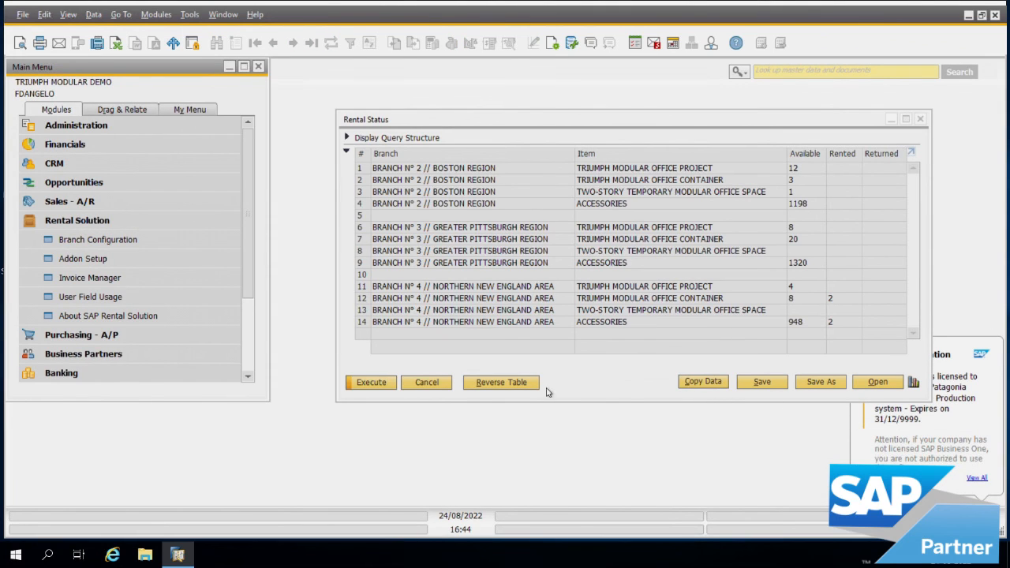
click(371, 383)
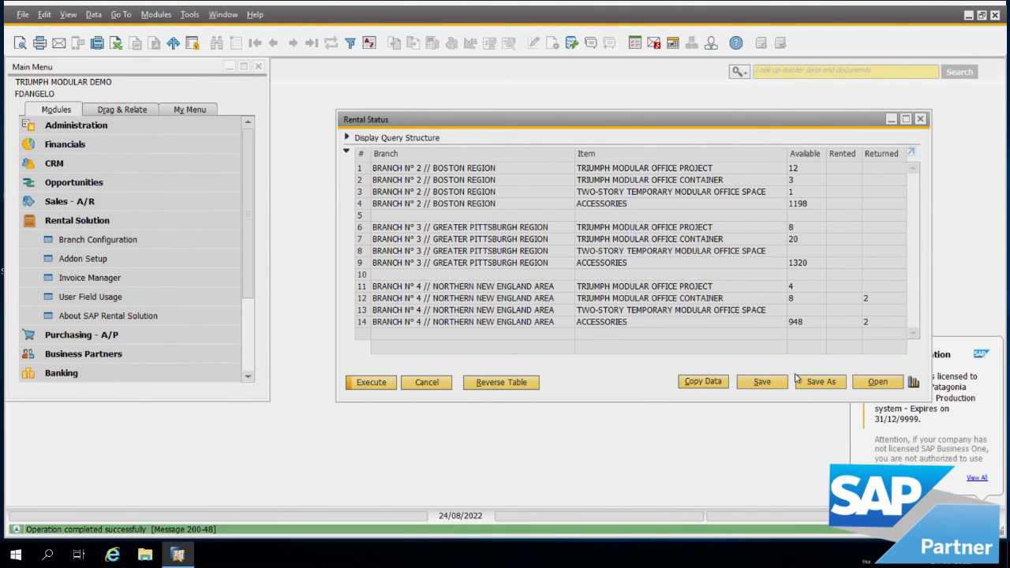